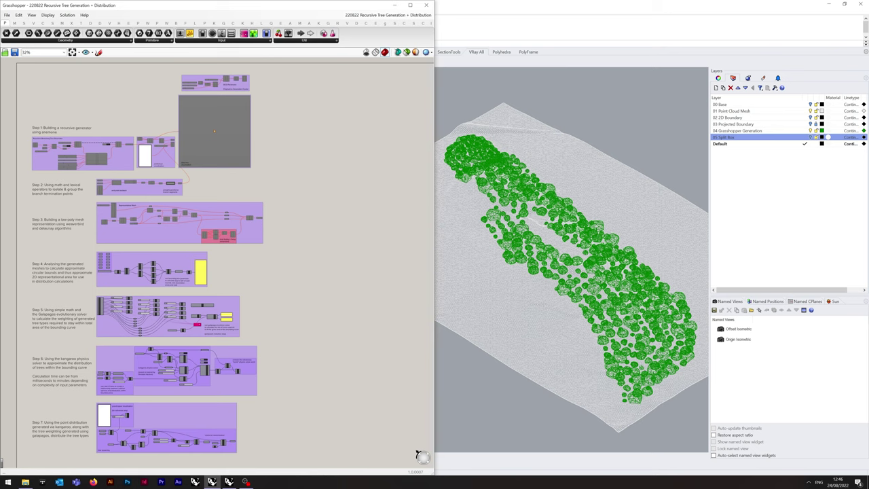
# Switch to the blank Rhino file and open the terrain-5-dtm NT17NE XYZ file as a comma-delimited point cloud
pyautogui.click(228, 481)
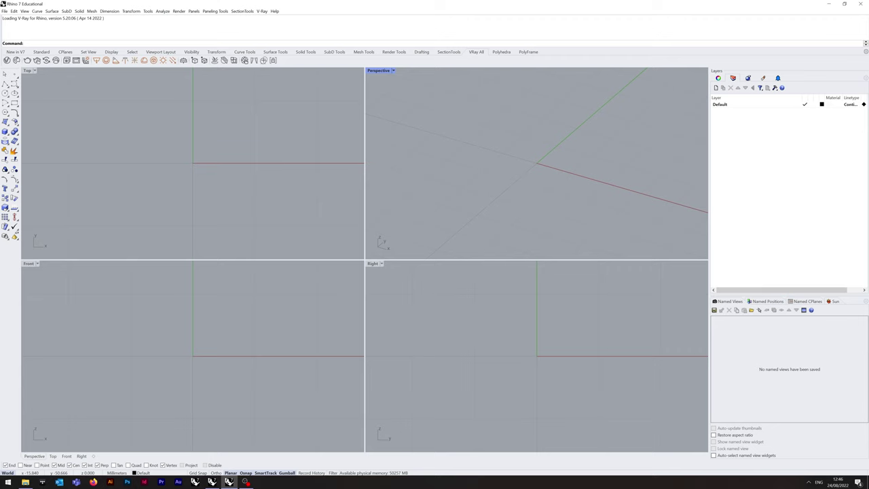
pyautogui.click(25, 481)
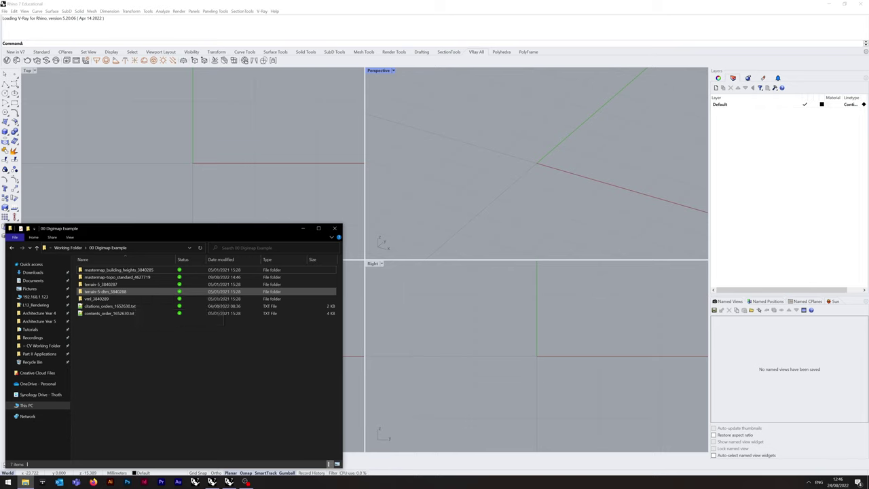
pyautogui.doubleClick(122, 291)
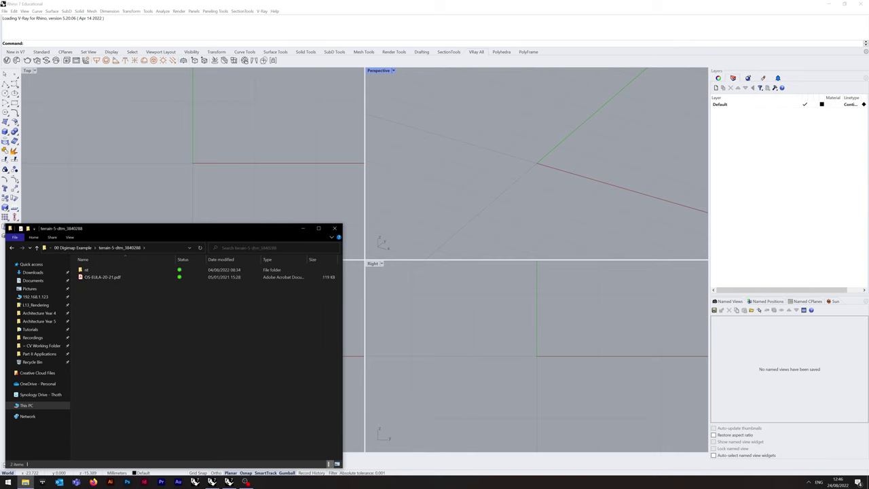
pyautogui.doubleClick(91, 269)
pyautogui.click(98, 299)
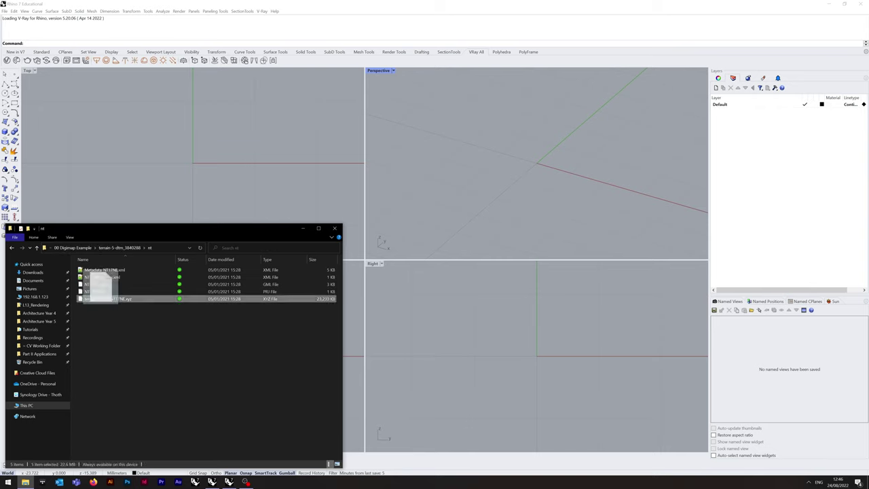
pyautogui.moveTo(97, 298); pyautogui.dragTo(471, 226)
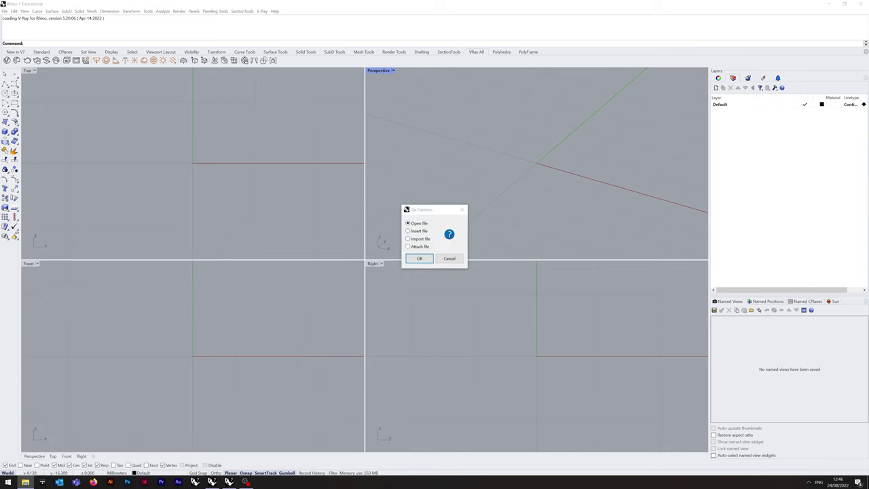
pyautogui.click(419, 258)
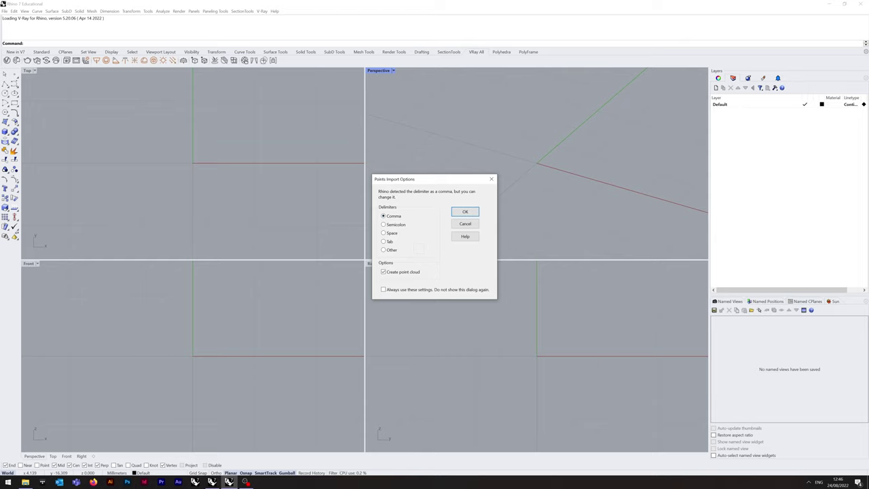
pyautogui.click(465, 212)
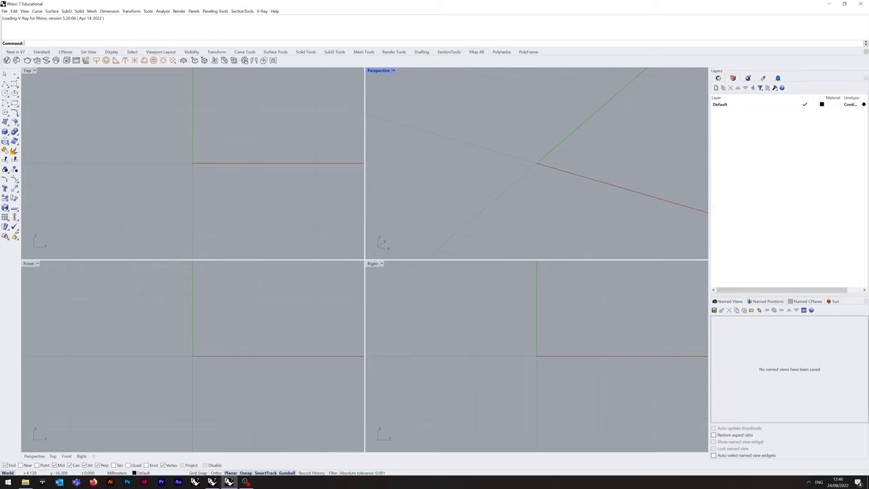
# Zoom all viewports to the point cloud's extents and set the maximized Perspective viewport to the NE isometric view
pyautogui.write('ZEA')
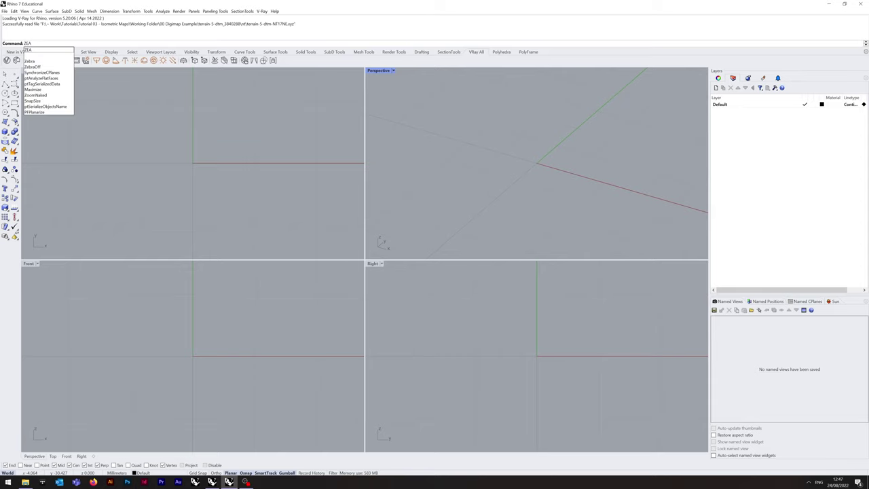
pyautogui.press('Return')
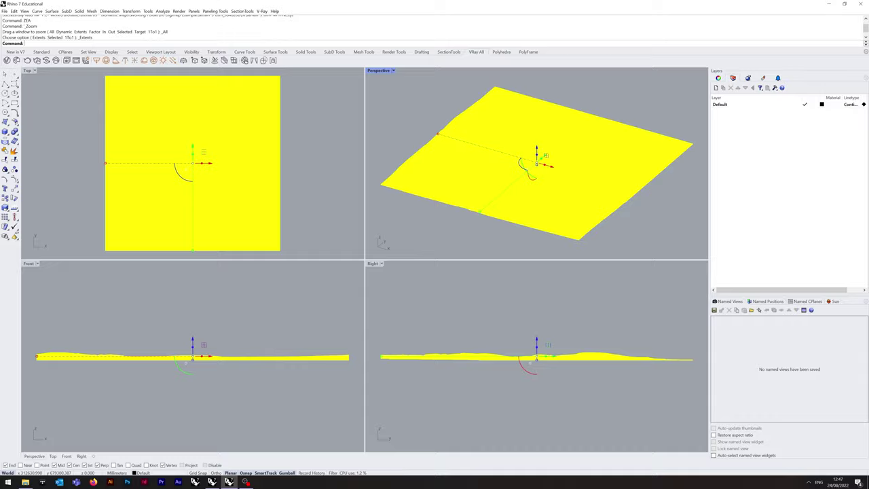
pyautogui.hotkey('ctrl', 'm')
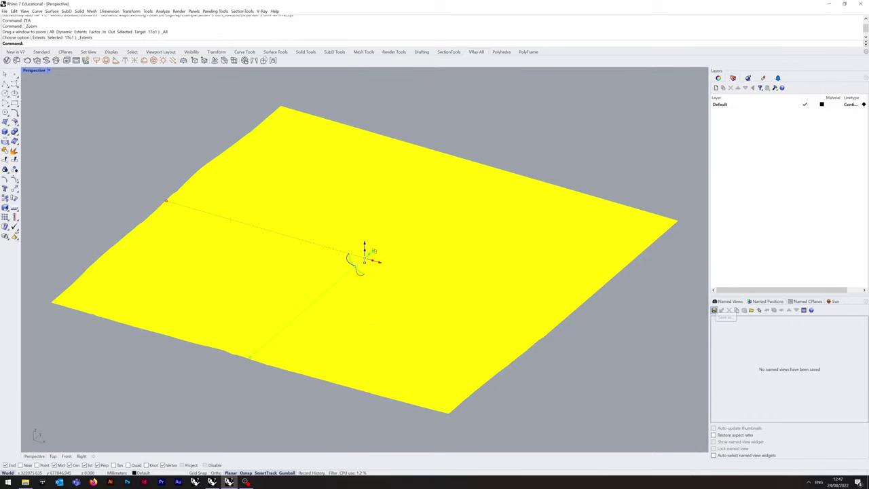
pyautogui.click(48, 70)
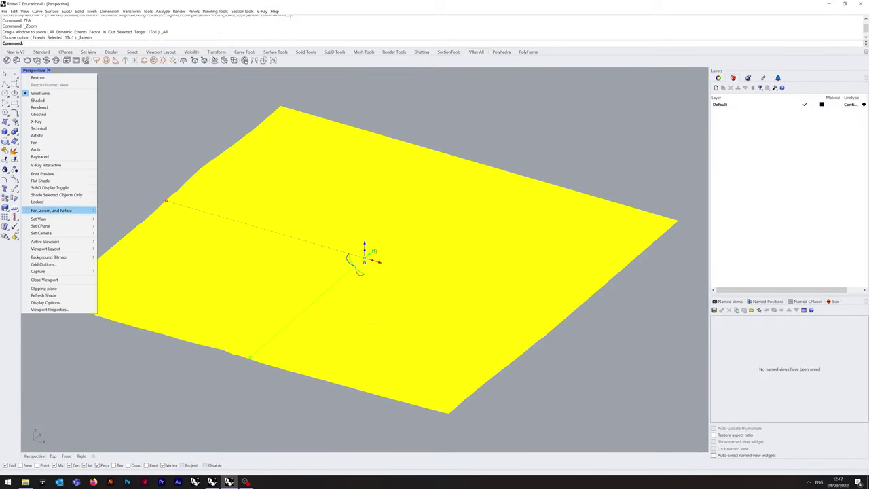
pyautogui.moveTo(39, 218)
pyautogui.moveTo(114, 283)
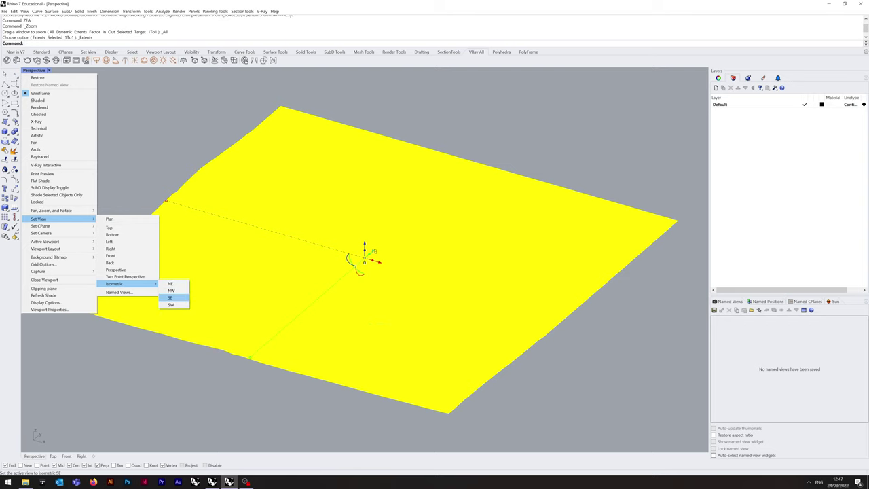
pyautogui.click(169, 283)
# Save the current view as a named view called Mesh Isometric and deselect the point cloud
pyautogui.click(714, 310)
pyautogui.write('Mesh Isometri')
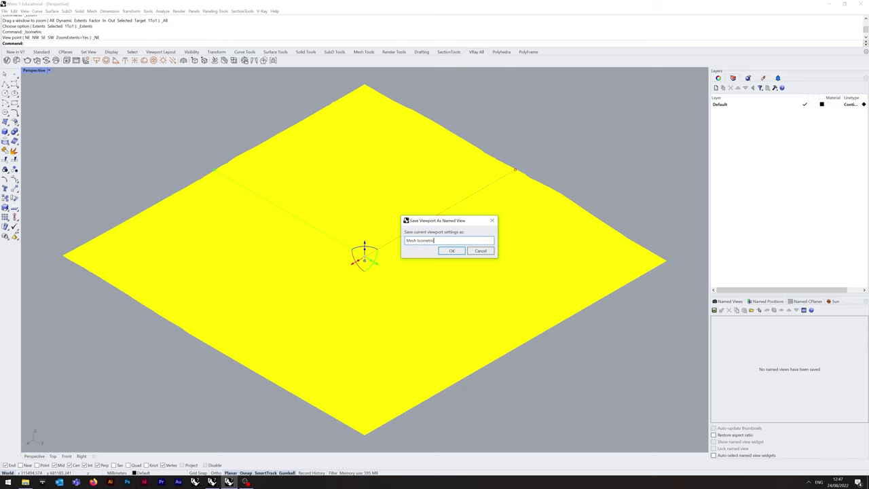
pyautogui.write('c')
pyautogui.press('Return')
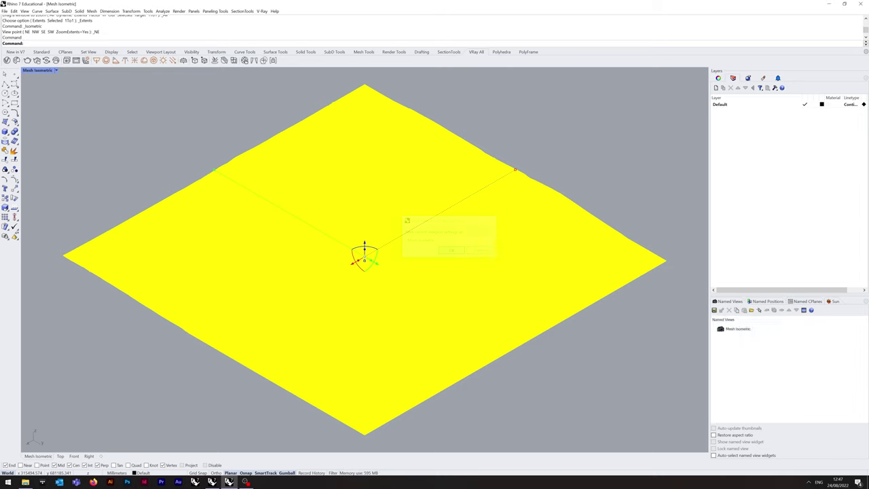
pyautogui.press('Escape')
# Create two new layers named 00 2D Boundary and 01 Terrain Mesh
pyautogui.rightClick(745, 119)
pyautogui.click(764, 122)
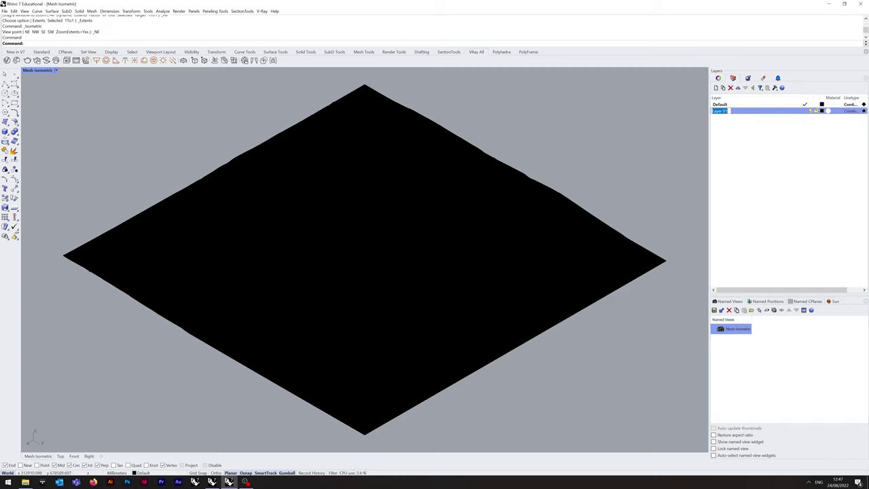
pyautogui.write('00 2D Boundary')
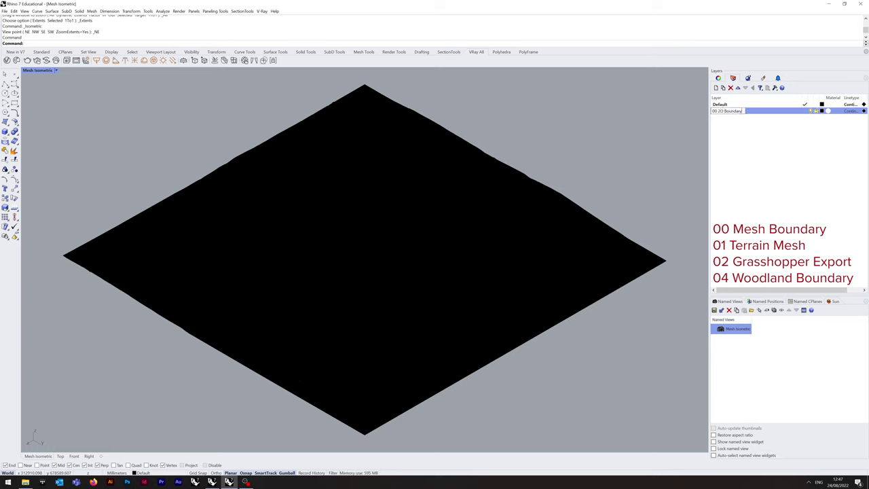
pyautogui.press('Return')
pyautogui.rightClick(778, 162)
pyautogui.click(796, 165)
pyautogui.write('01 Terrain Mesh')
pyautogui.press('Return')
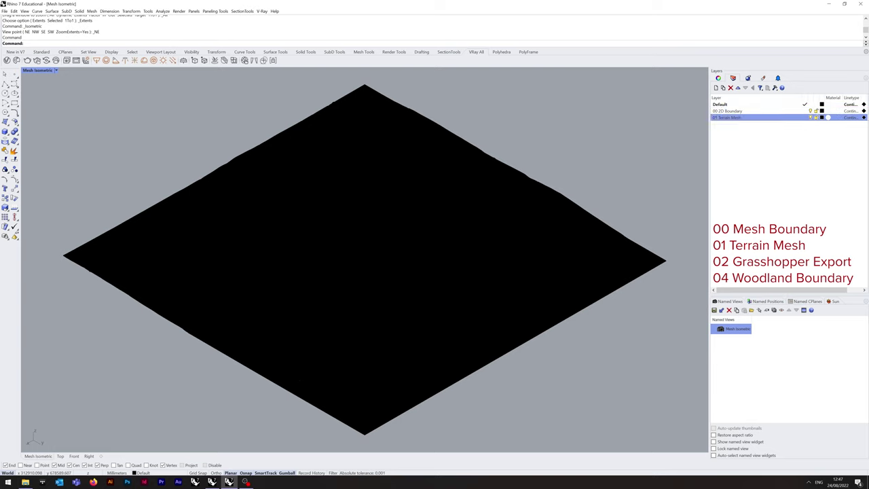
# Add two more layers named 02 Grasshopper Export and 03 Woodland Boundary
pyautogui.hotkey('ctrl', 'n')
pyautogui.write('02 Grasshopper Export')
pyautogui.press('Return')
pyautogui.hotkey('ctrl', 'n')
pyautogui.write('03 Woodland Boundary')
pyautogui.press('Return')
# Set the 01 Terrain Mesh layer colour to light gray and the 02 Grasshopper Export layer to DarkGreen
pyautogui.click(821, 117)
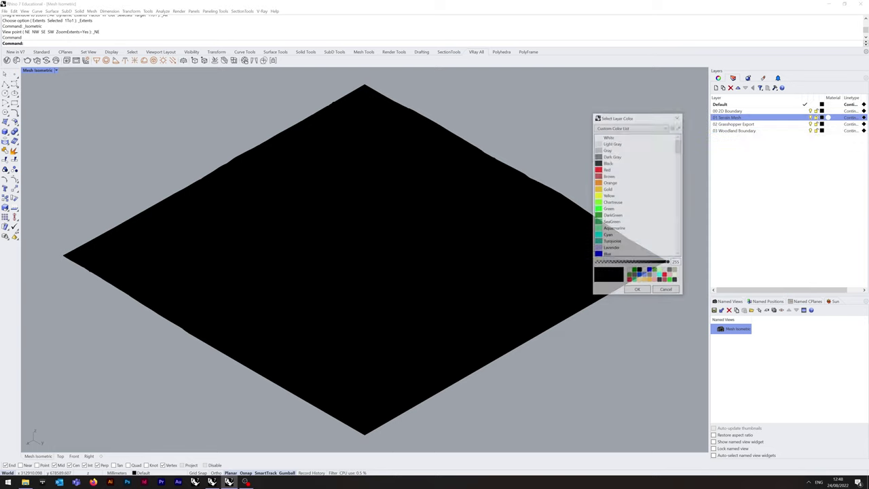
pyautogui.click(638, 291)
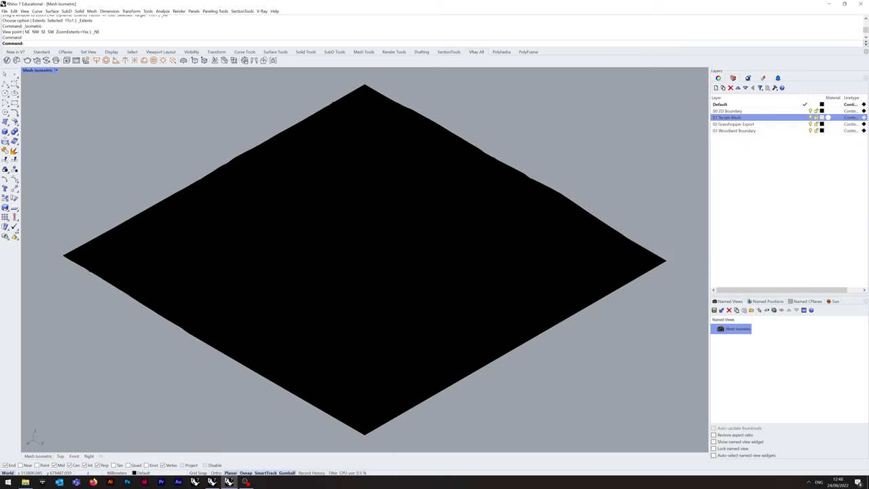
pyautogui.click(821, 124)
pyautogui.click(612, 216)
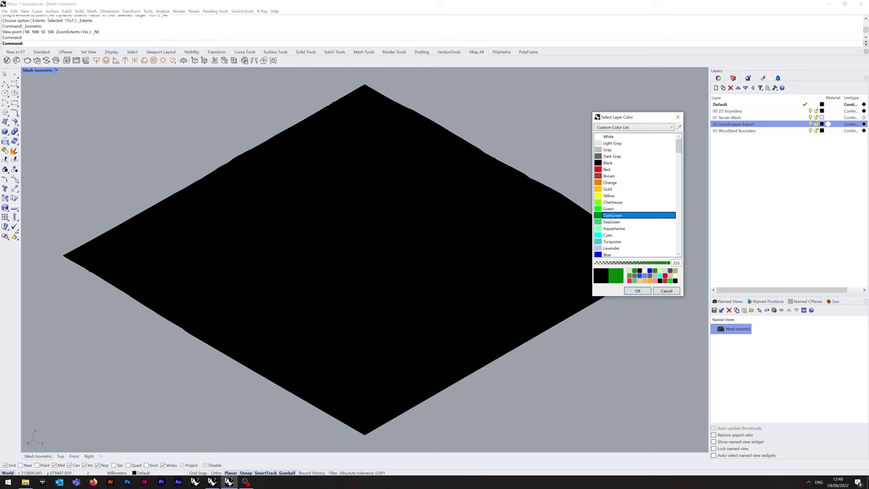
pyautogui.click(637, 290)
# Set the colour of the 03 Woodland Boundary and 00 2D Boundary layers to Red
pyautogui.click(821, 131)
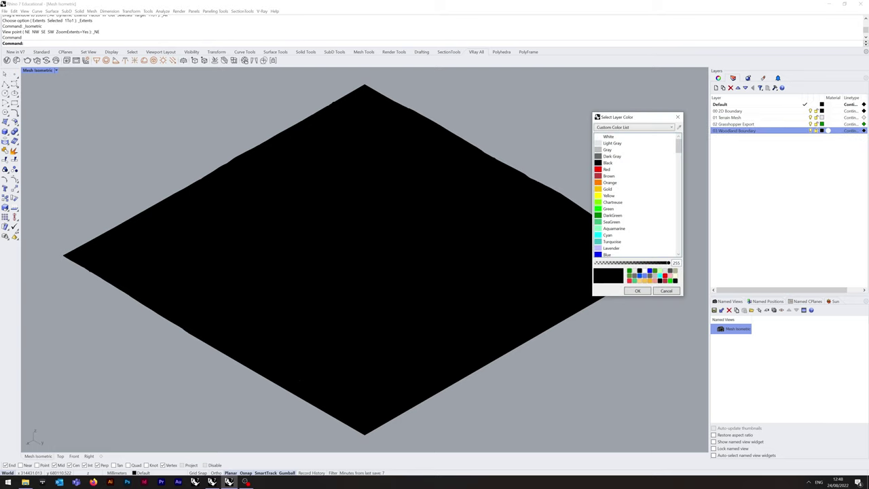
pyautogui.click(606, 169)
pyautogui.click(637, 291)
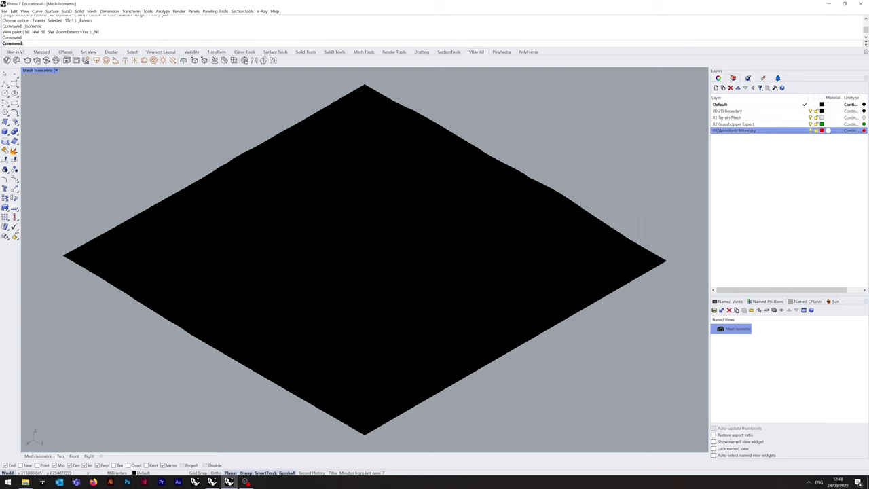
pyautogui.click(824, 111)
pyautogui.click(606, 169)
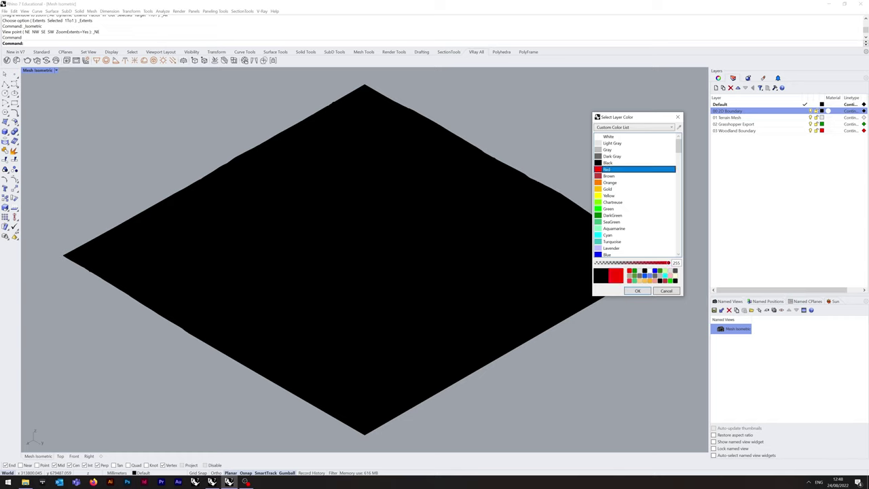
pyautogui.click(637, 291)
# Rename the 00 2D Boundary layer to 00 Mesh Boundary
pyautogui.rightClick(729, 110)
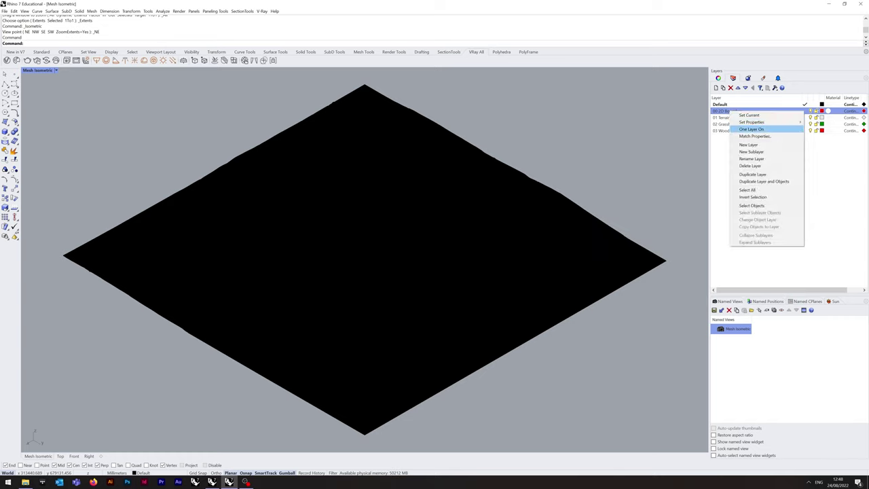
pyautogui.click(746, 159)
pyautogui.doubleClick(721, 111)
pyautogui.write('Mesh')
pyautogui.press('Return')
pyautogui.click(764, 180)
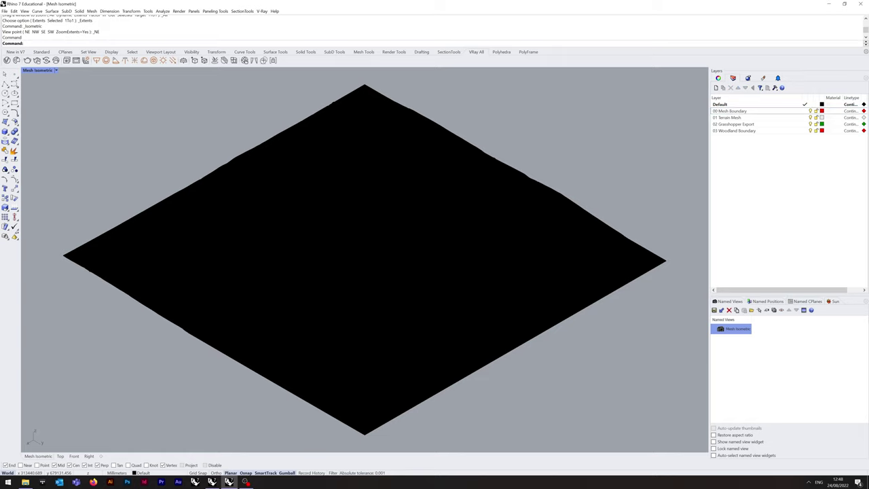
# Move the point cloud to the 01 Terrain Mesh layer and turn that layer off
pyautogui.click(577, 238)
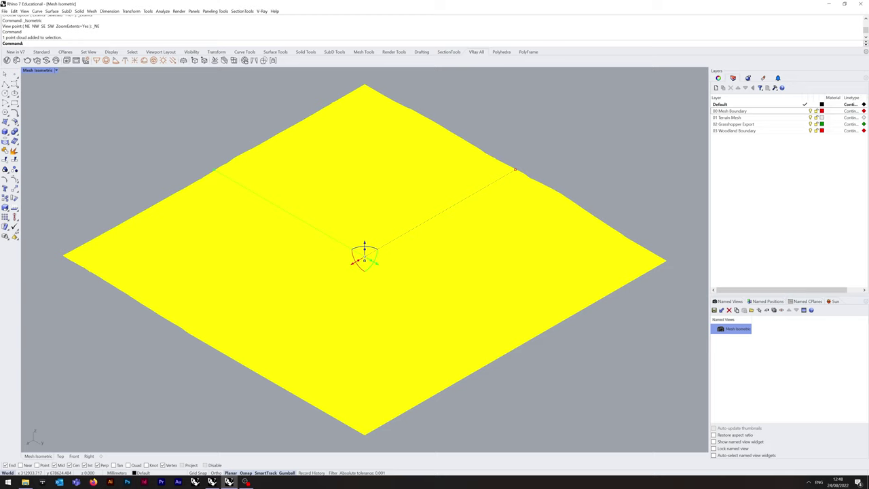
pyautogui.rightClick(737, 117)
pyautogui.click(764, 225)
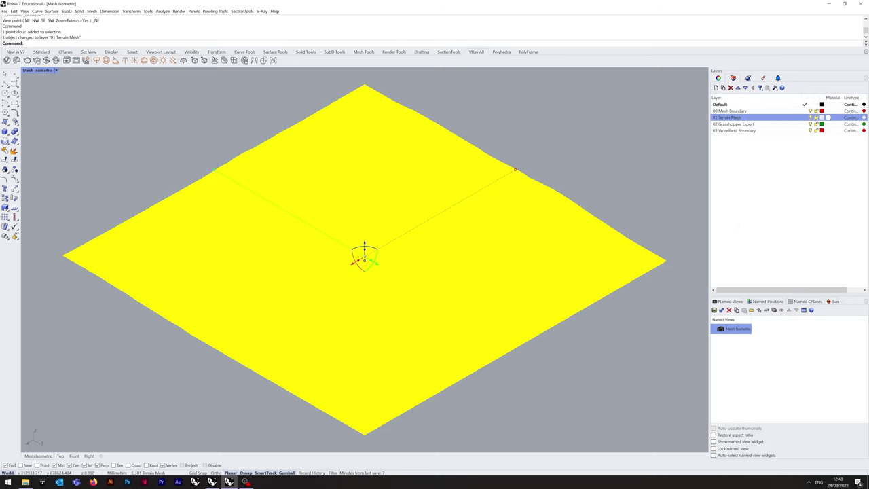
pyautogui.press('Delete')
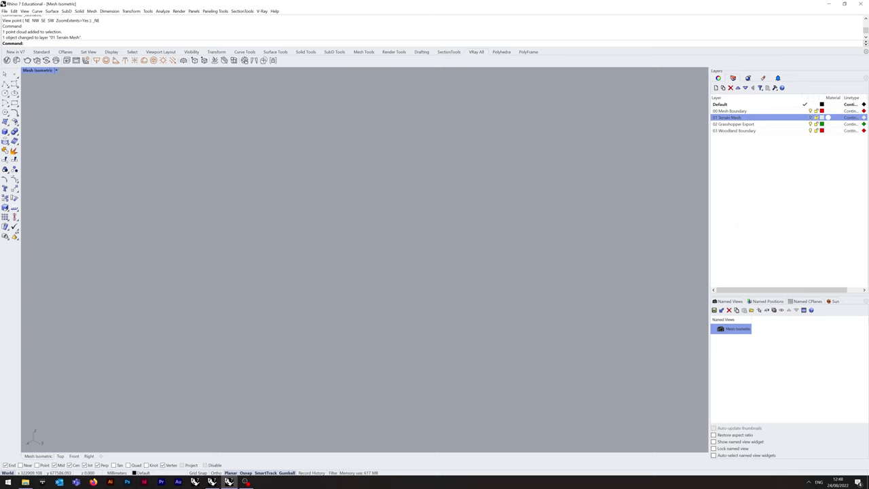
# Import the mastermap-topo DWG file from the mastermap-topo_standard folder into the current model
pyautogui.click(25, 482)
pyautogui.hotkey('alt', 'Left')
pyautogui.hotkey('alt', 'Left')
pyautogui.click(117, 277)
pyautogui.press('Return')
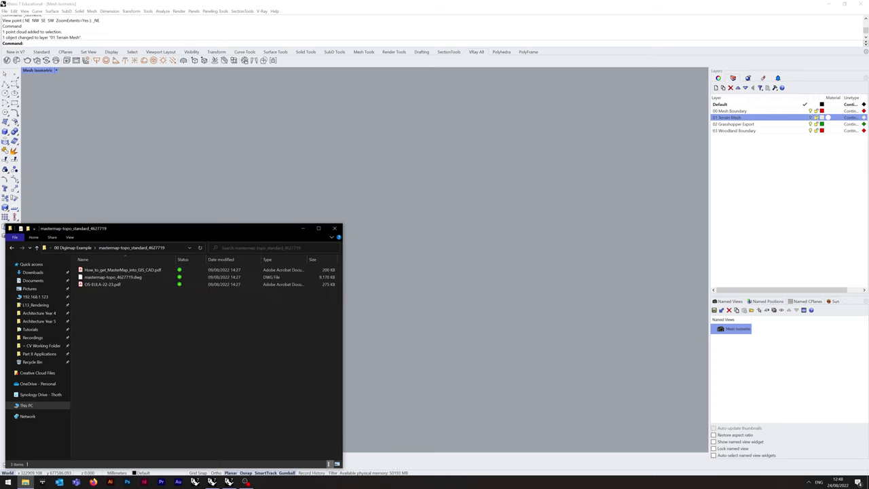
pyautogui.press('Down')
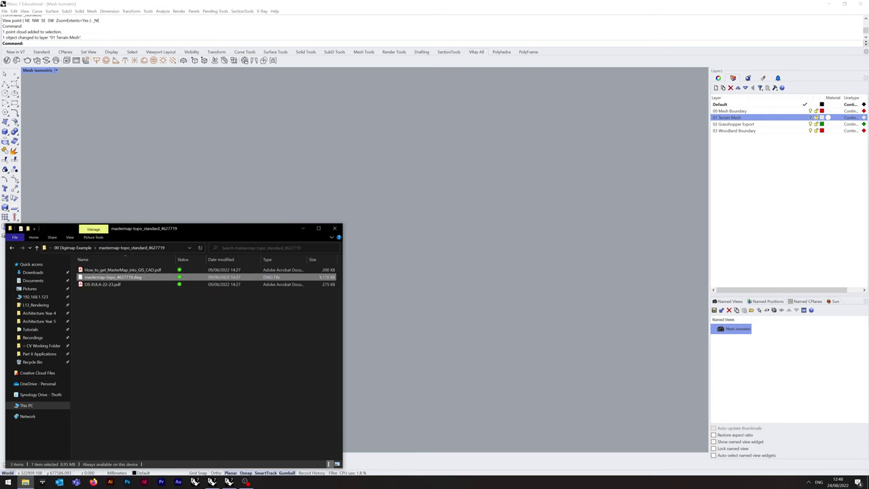
pyautogui.press('Return')
pyautogui.press('Return')
pyautogui.press('Return')
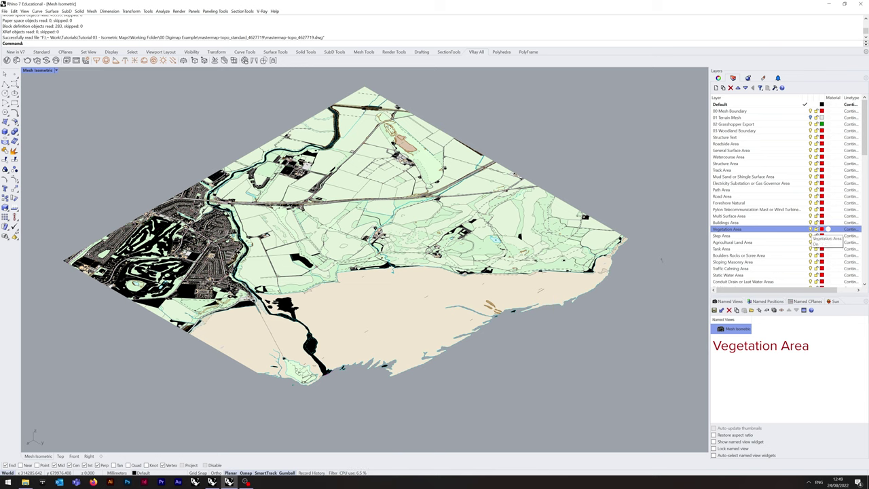
# Delete all visible objects except those on the Vegetation Area layer, keeping that layer locked during the deletion
pyautogui.hotkey('ctrl', 'a')
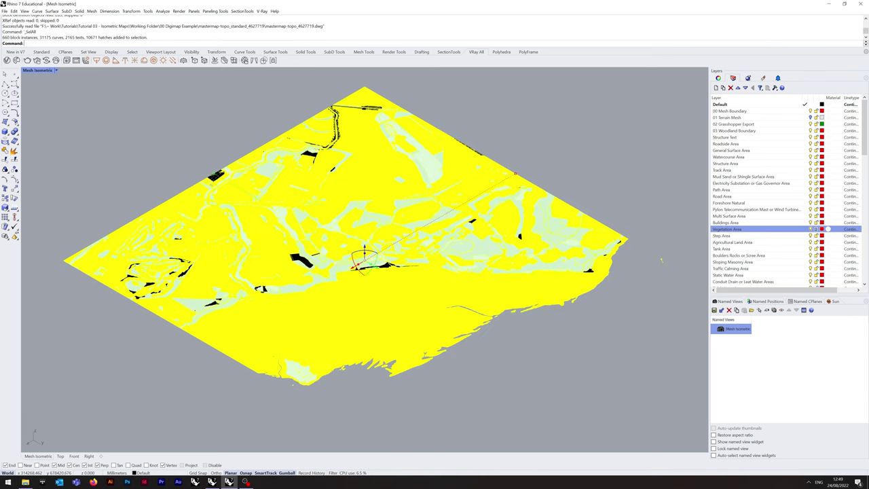
pyautogui.press('Delete')
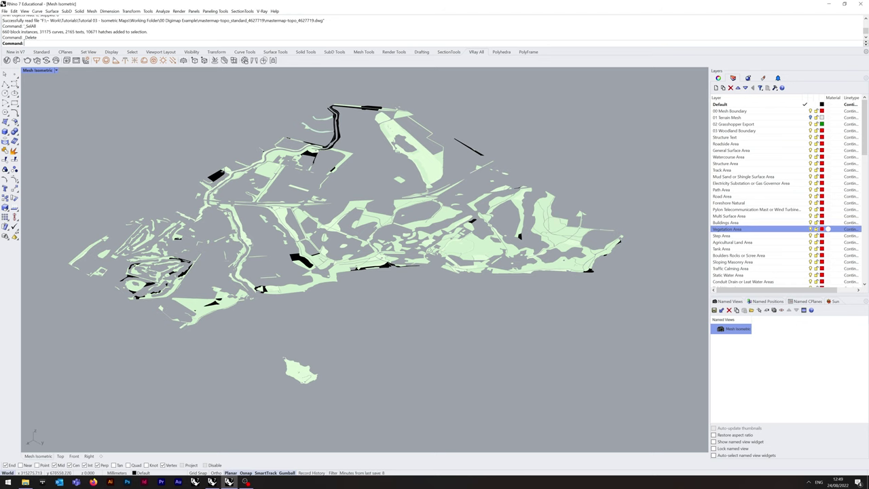
# Lock the two adjoining woodland hatches on the elongated hill and delete all other vegetation hatches
pyautogui.scroll(6, 399, 124)
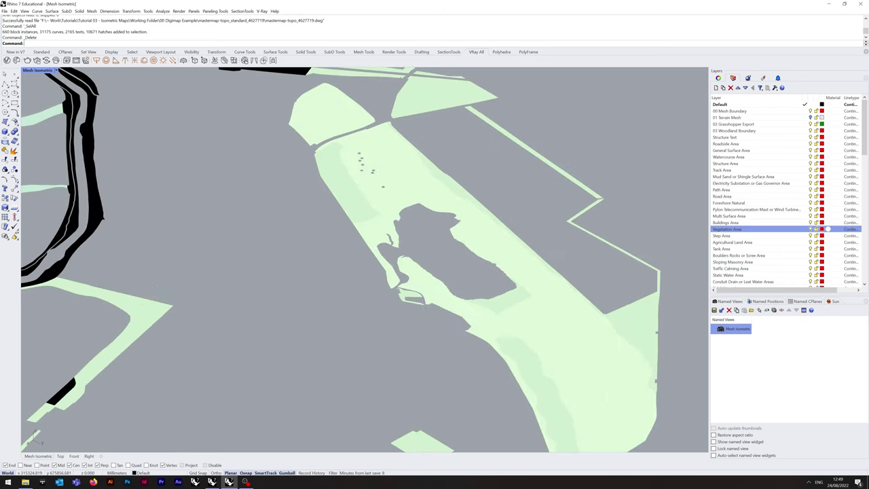
pyautogui.click(468, 300)
pyautogui.keyDown('shift'); pyautogui.click(333, 112); pyautogui.keyUp('shift')
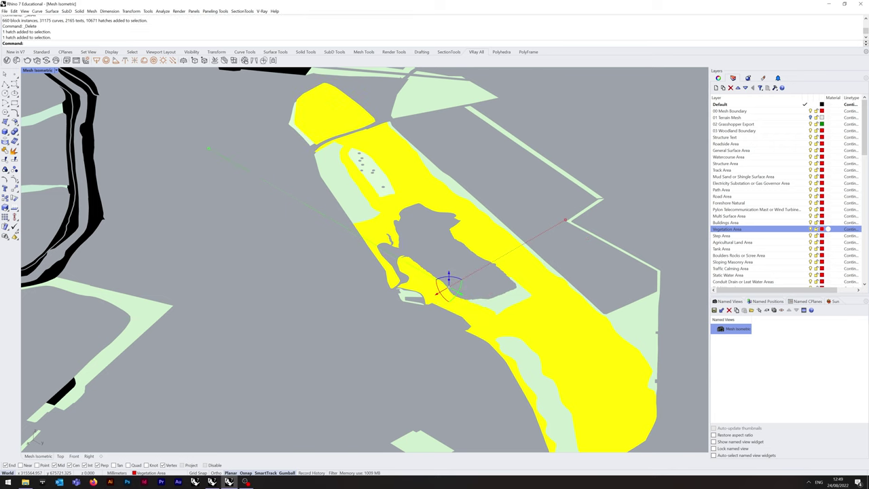
pyautogui.scroll(-5, 303, 170)
pyautogui.scroll(3, 438, 234)
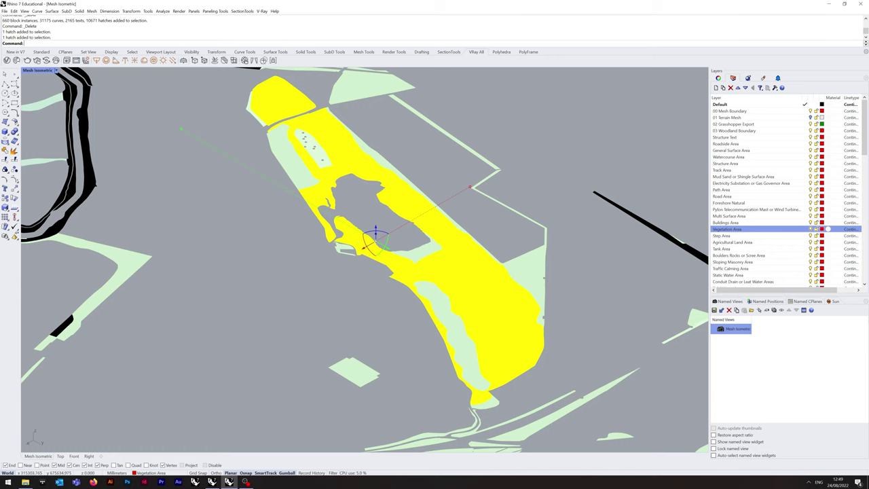
pyautogui.middleClick(275, 249)
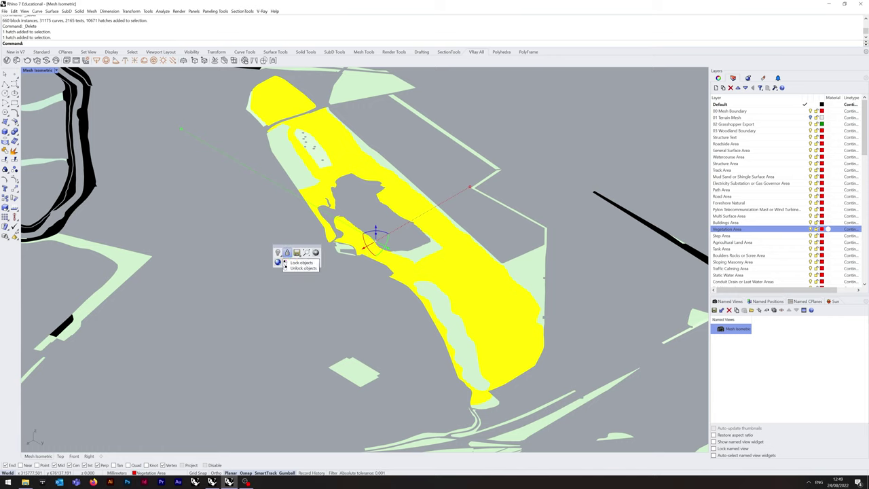
pyautogui.click(287, 253)
pyautogui.hotkey('ctrl', 'a')
pyautogui.press('Delete')
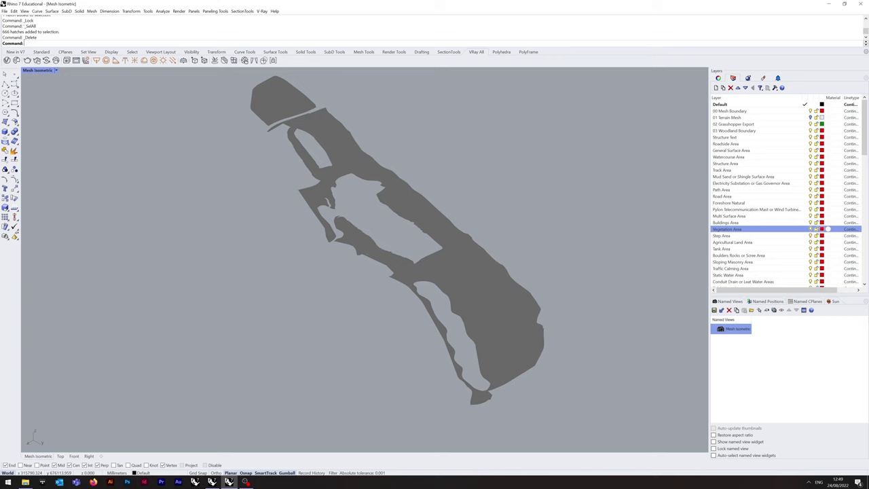
# Unlock the two remaining woodland hatches and explode them into surfaces
pyautogui.middleClick(268, 249)
pyautogui.click(273, 255)
pyautogui.click(288, 103)
pyautogui.keyDown('shift'); pyautogui.click(333, 133); pyautogui.keyUp('shift')
pyautogui.write('explode')
pyautogui.press('Return')
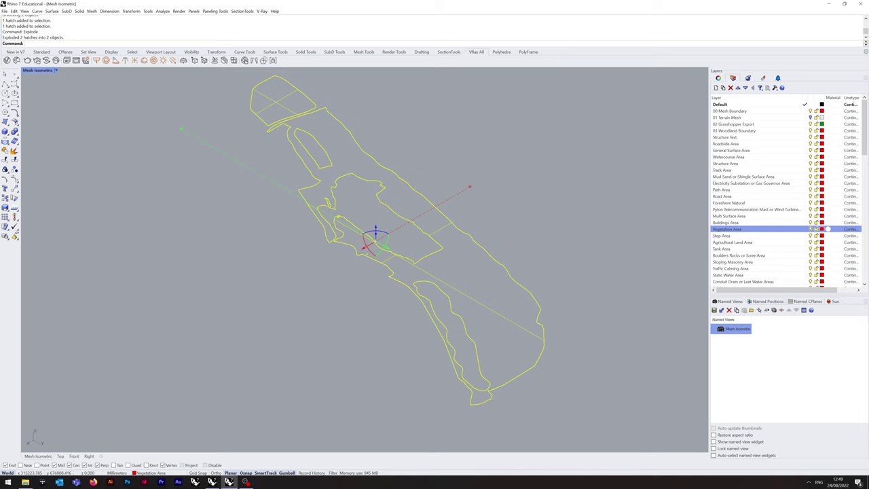
# Duplicate the borders of the two exploded surfaces with DupBorder and delete the surfaces themselves
pyautogui.write('dupborder')
pyautogui.press('Return')
pyautogui.press('Escape')
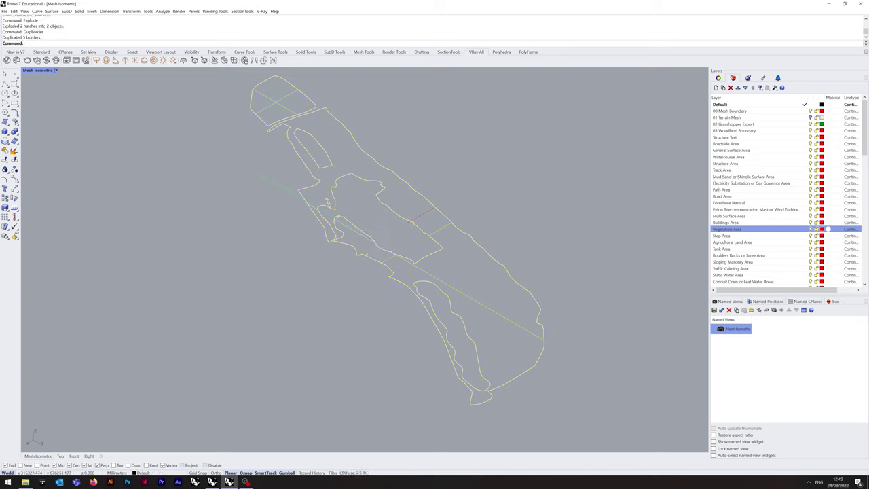
pyautogui.click(392, 171)
pyautogui.press('Delete')
pyautogui.click(277, 103)
pyautogui.press('Delete')
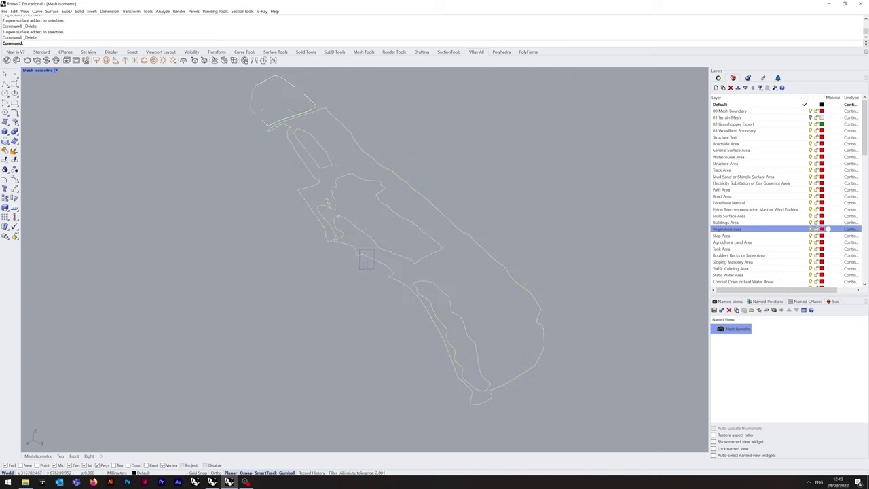
# Lock the two outer woodland outlines and delete the remaining inner border curves
pyautogui.click(367, 258)
pyautogui.click(367, 256)
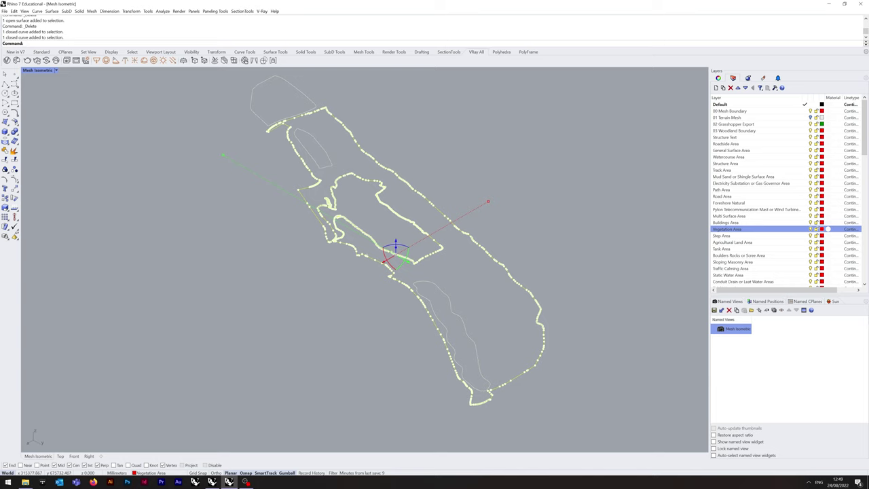
pyautogui.keyDown('shift'); pyautogui.click(297, 90); pyautogui.keyUp('shift')
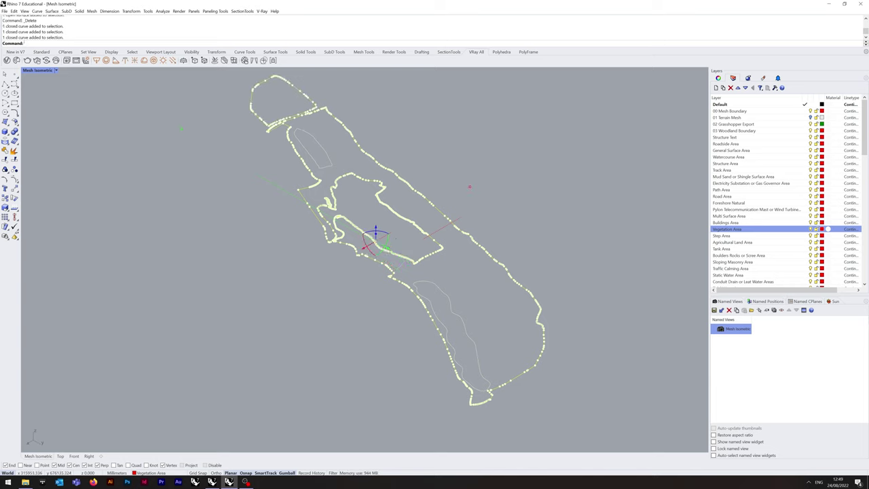
pyautogui.middleClick(249, 279)
pyautogui.click(241, 279)
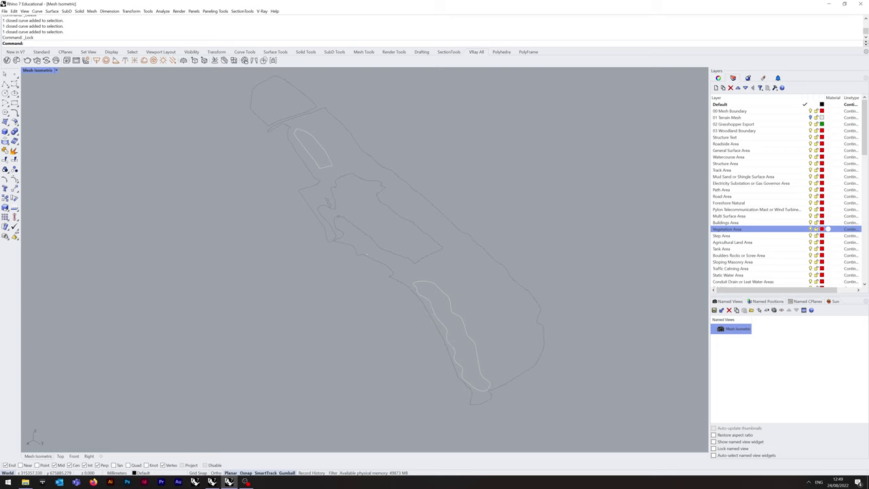
pyautogui.hotkey('ctrl', 'a')
pyautogui.press('Delete')
# Unlock the two woodland outlines and move them to the 03 Woodland Boundary layer
pyautogui.middleClick(250, 271)
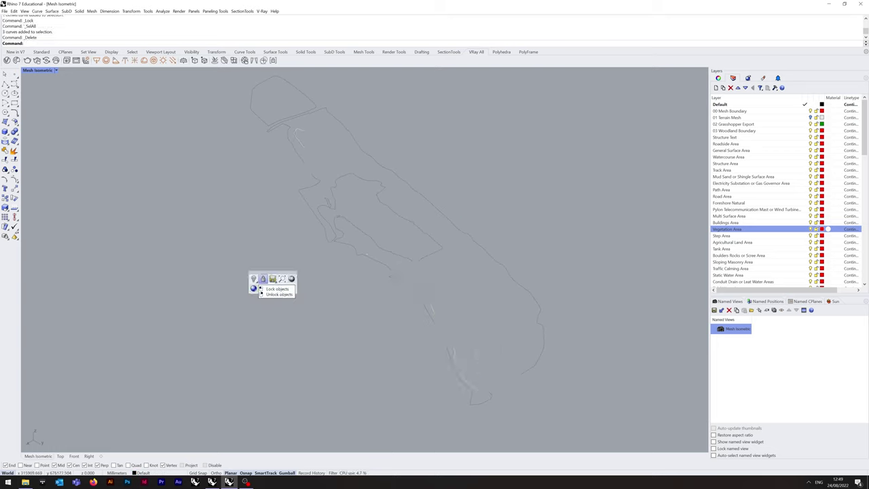
pyautogui.rightClick(262, 279)
pyautogui.hotkey('ctrl', 'a')
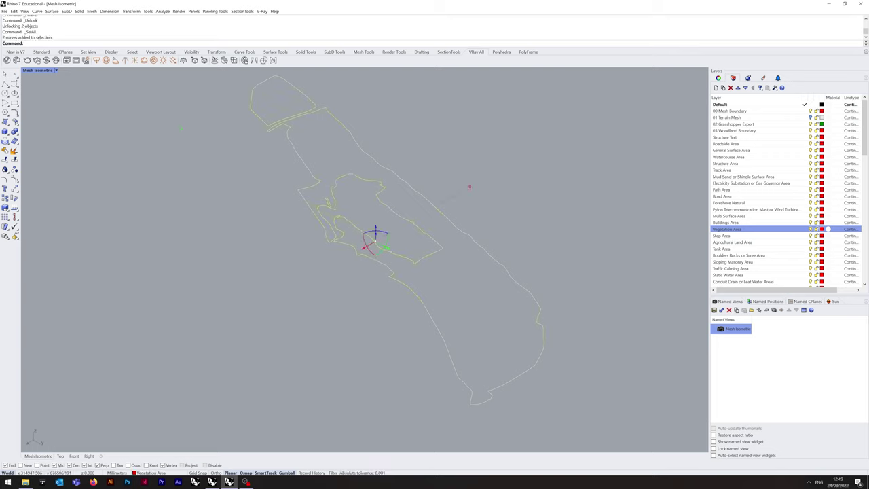
pyautogui.rightClick(733, 130)
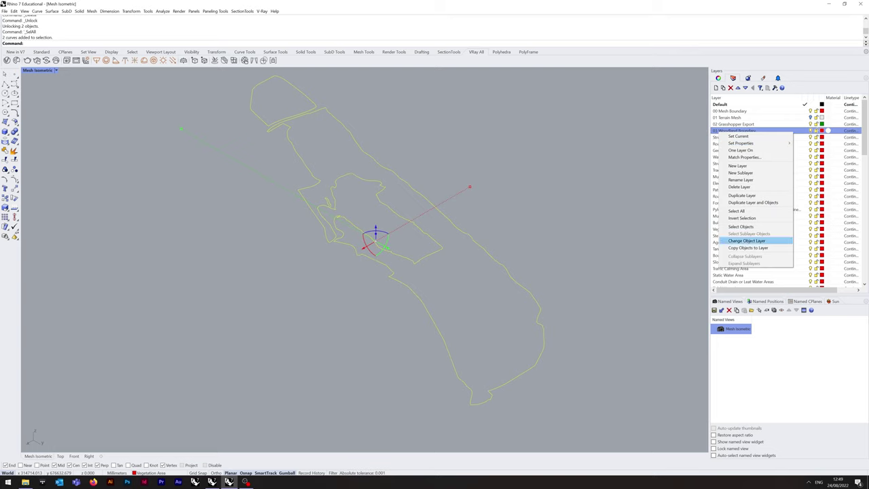
pyautogui.click(733, 240)
# Set the display color of both woodland boundary curves to By Layer
pyautogui.hotkey('ctrl', 'a')
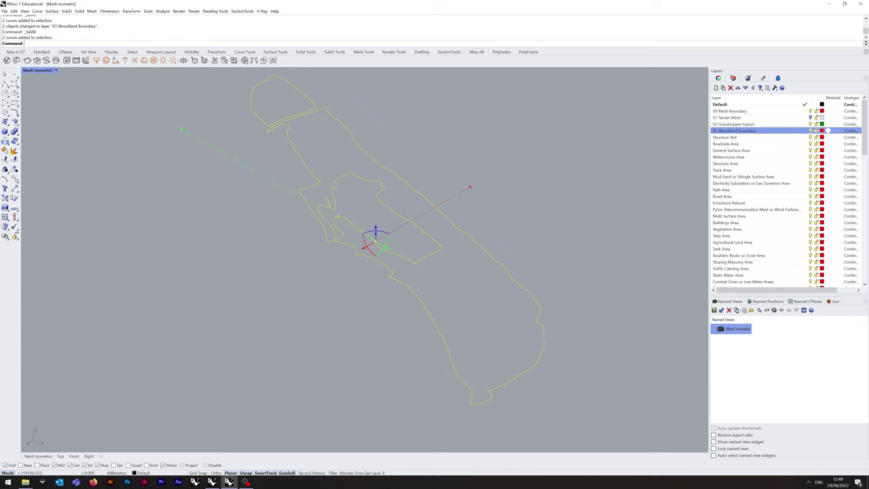
pyautogui.click(718, 78)
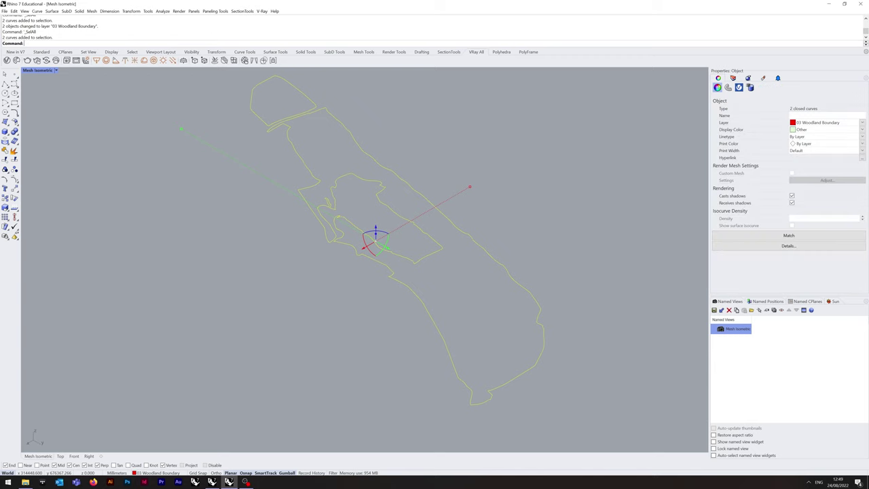
pyautogui.click(825, 129)
pyautogui.click(814, 137)
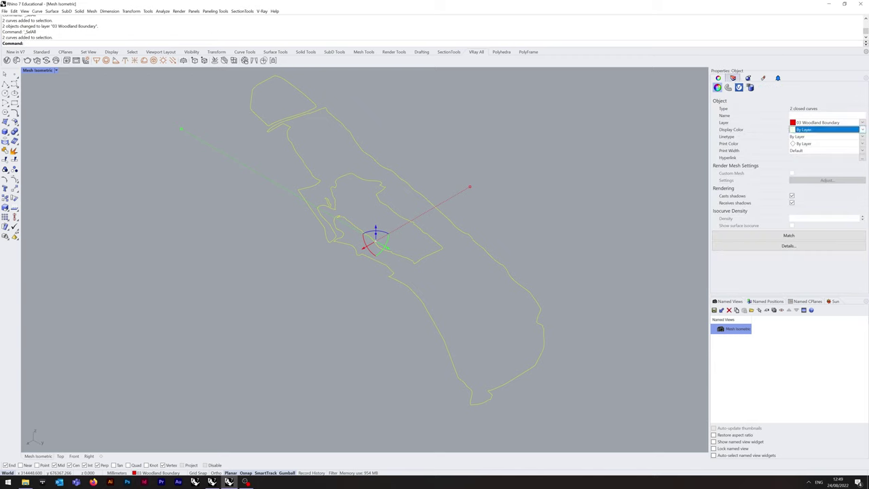
pyautogui.click(733, 78)
pyautogui.click(671, 149)
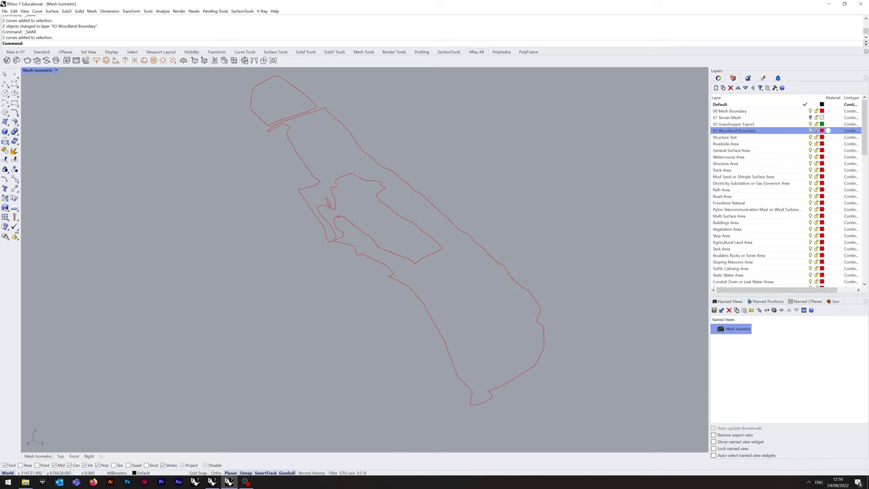
# Purge unused information from the model, toggling the Layers option of the Purge command
pyautogui.scroll(-7, 780, 194)
pyautogui.write('Purge')
pyautogui.press('Return')
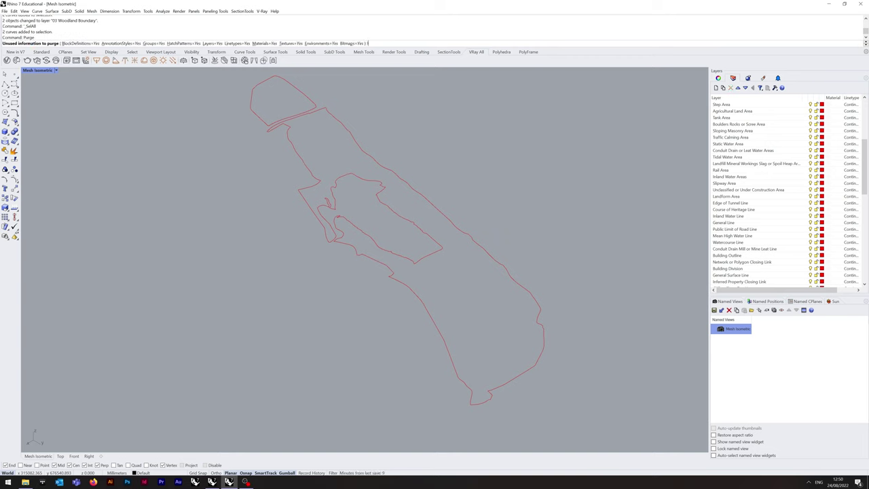
pyautogui.write('l')
pyautogui.press('Return')
pyautogui.press('Return')
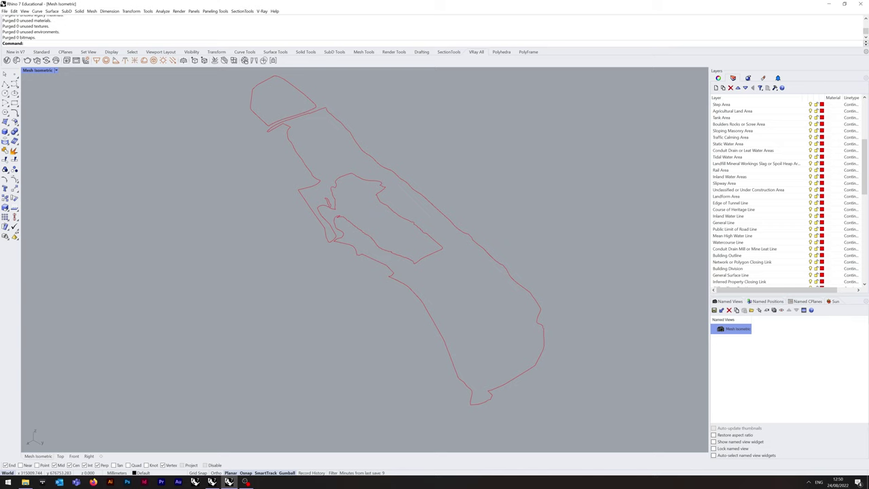
# Delete all imported map layers from Structure Text onward, keeping Default and the four numbered layers
pyautogui.scroll(-10, 753, 193)
pyautogui.scroll(10, 753, 193)
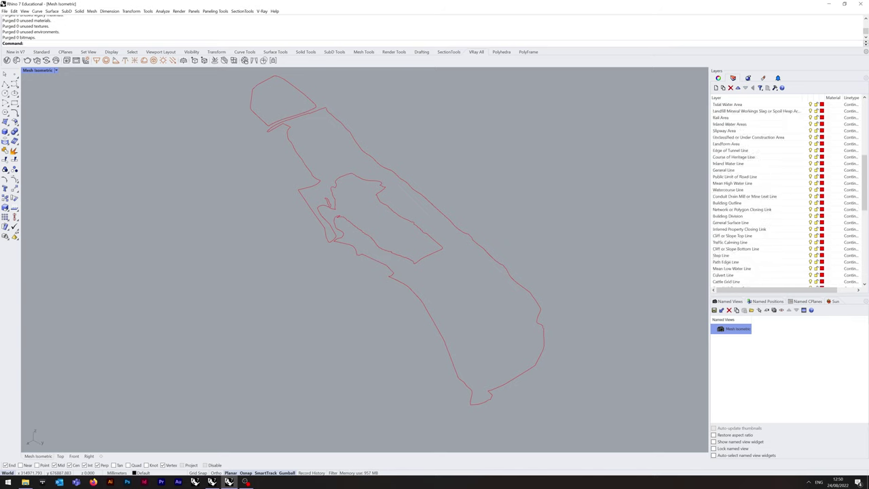
pyautogui.keyDown('shift'); pyautogui.click(725, 137); pyautogui.keyUp('shift')
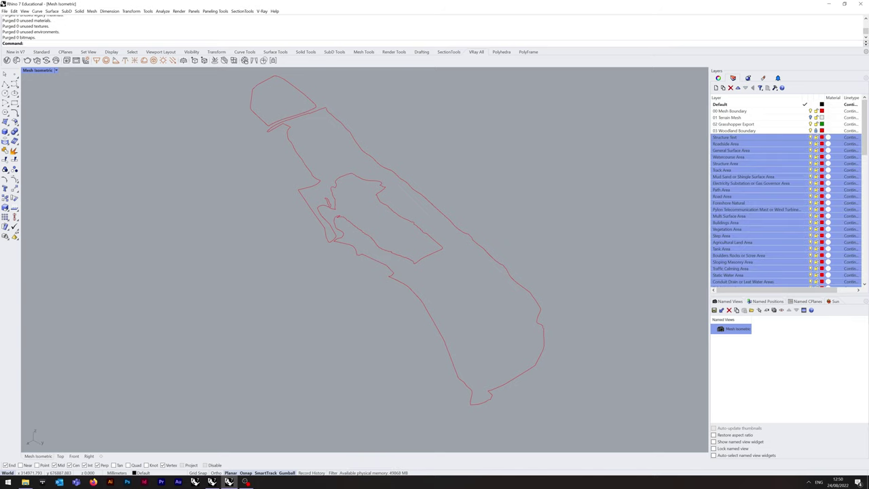
pyautogui.press('Delete')
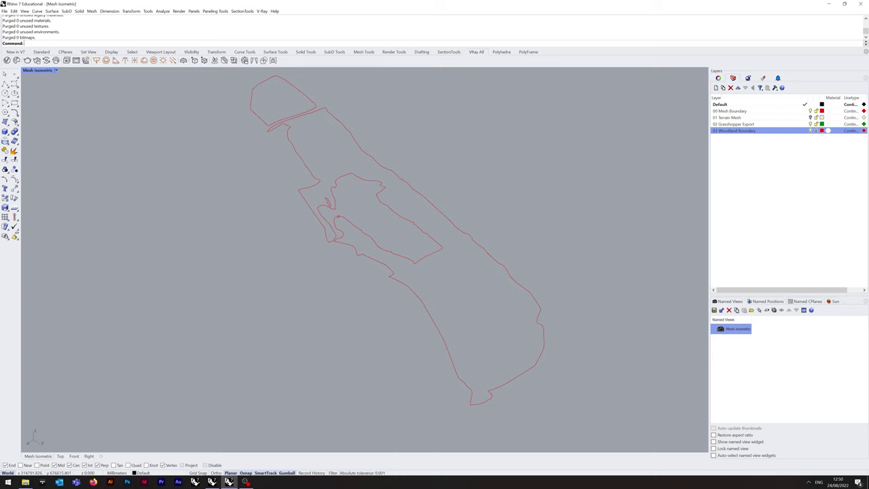
# Hide the 03 Woodland Boundary layer, show the 01 Terrain Mesh layer, and make 00 Mesh Boundary the current layer
pyautogui.click(810, 130)
pyautogui.click(810, 117)
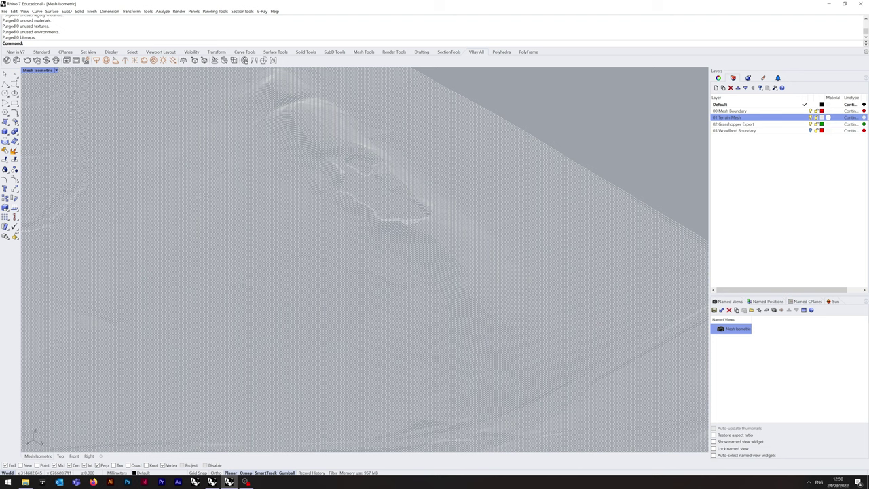
pyautogui.click(805, 111)
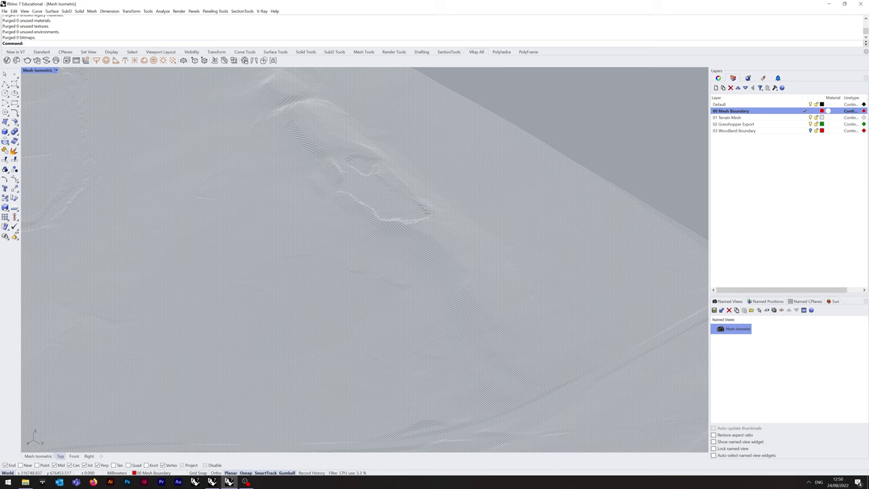
# Switch to the Top view and show the 03 Woodland Boundary layer over the terrain point cloud
pyautogui.click(61, 456)
pyautogui.scroll(10, 190, 272)
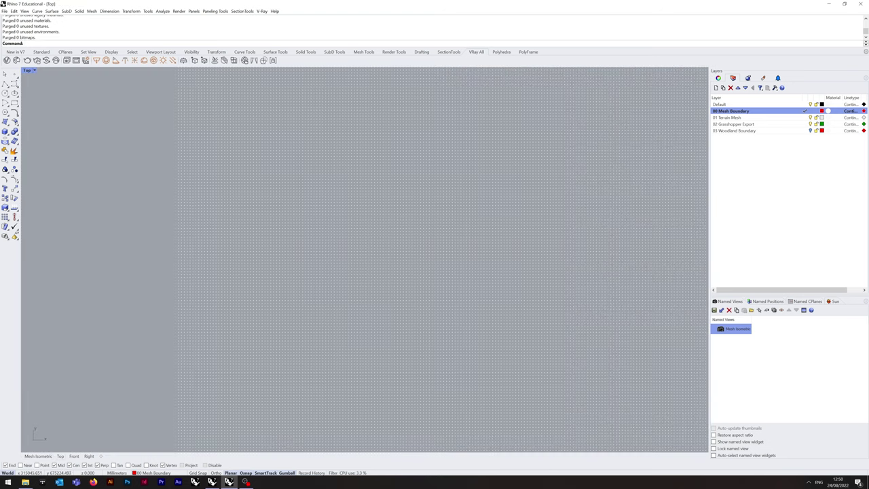
pyautogui.scroll(-5, 292, 285)
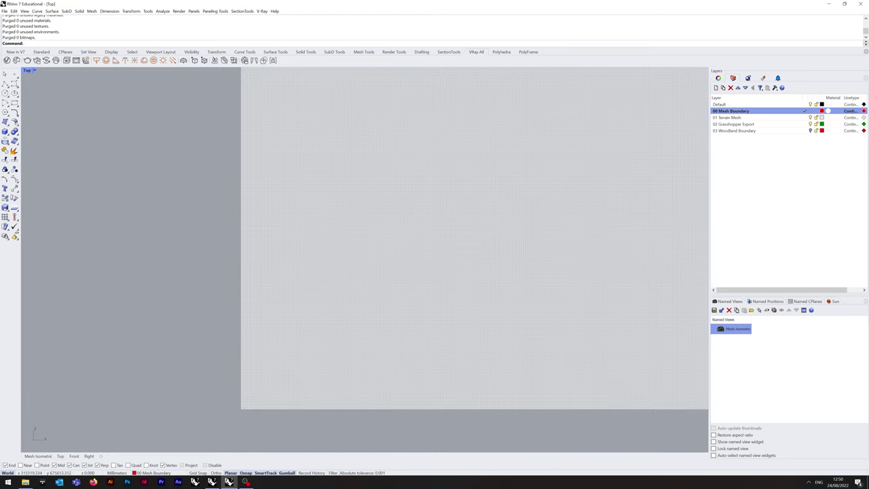
pyautogui.click(809, 130)
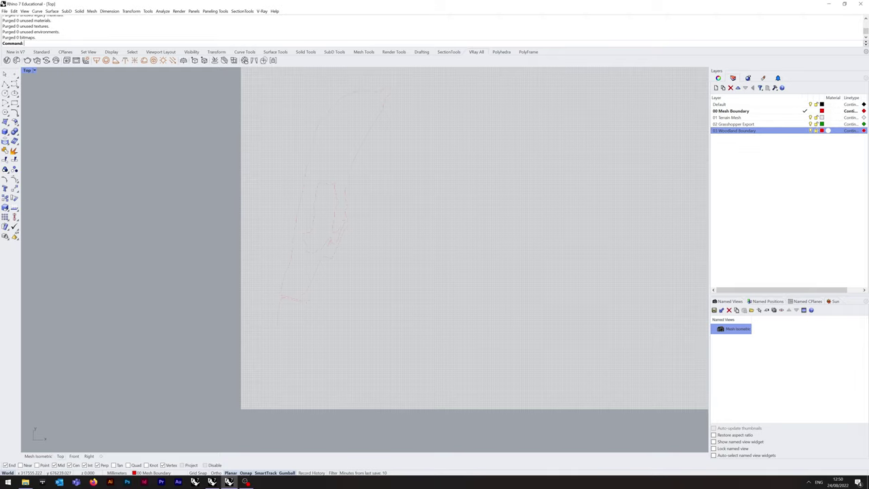
pyautogui.scroll(3, 323, 218)
pyautogui.moveTo(361, 188); pyautogui.dragTo(341, 261, button='right')
pyautogui.scroll(-2, 348, 237)
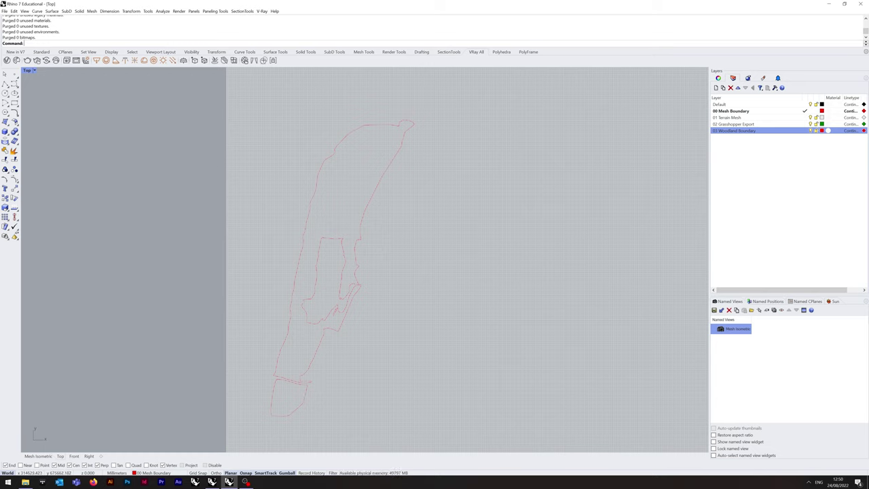
# Draw a three-point rectangle around the woodland boundary from the point cloud's lower-left corner, 1600 mm high and 1000 mm wide
pyautogui.write('Rectangle')
pyautogui.press('Return')
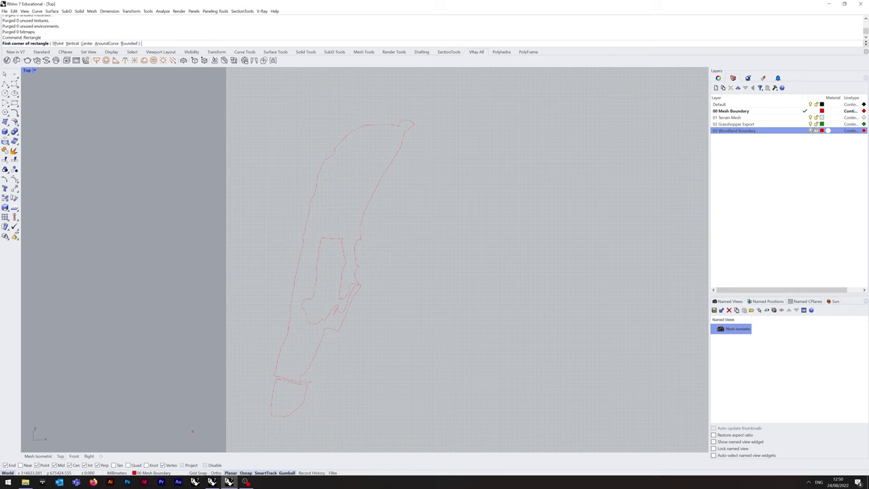
pyautogui.click(227, 442)
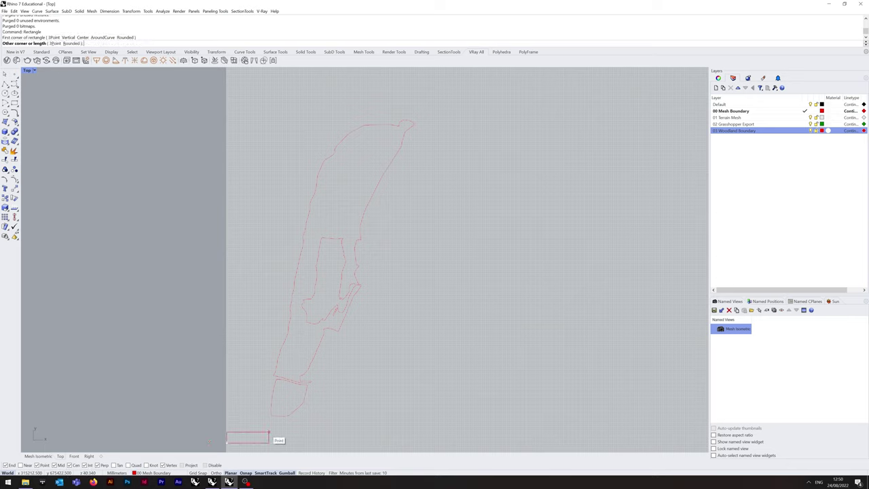
pyautogui.write('p')
pyautogui.press('Return')
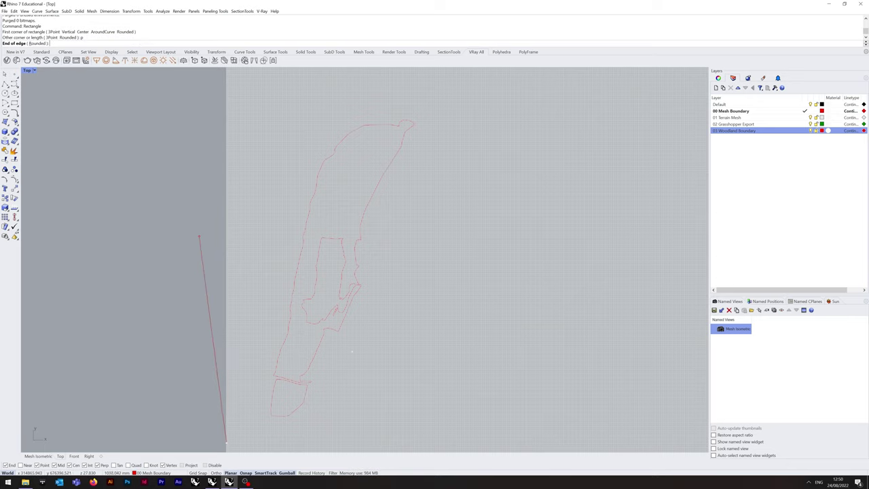
pyautogui.press('shift')
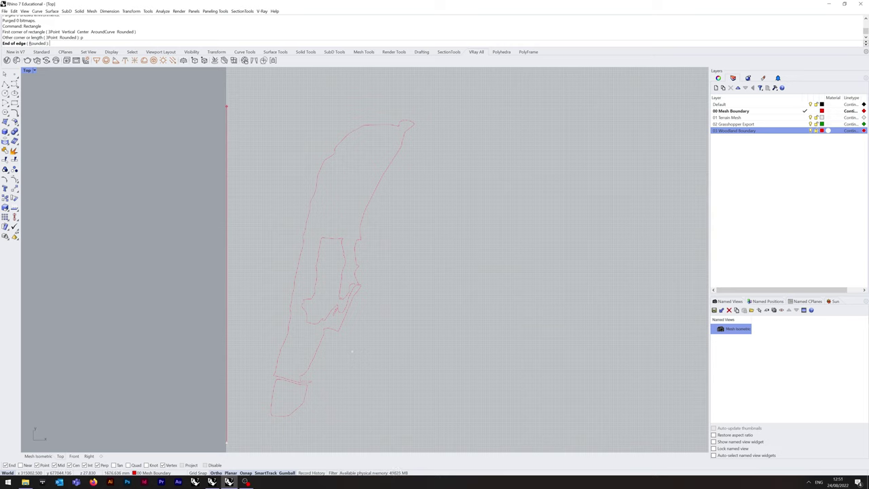
pyautogui.write('1600')
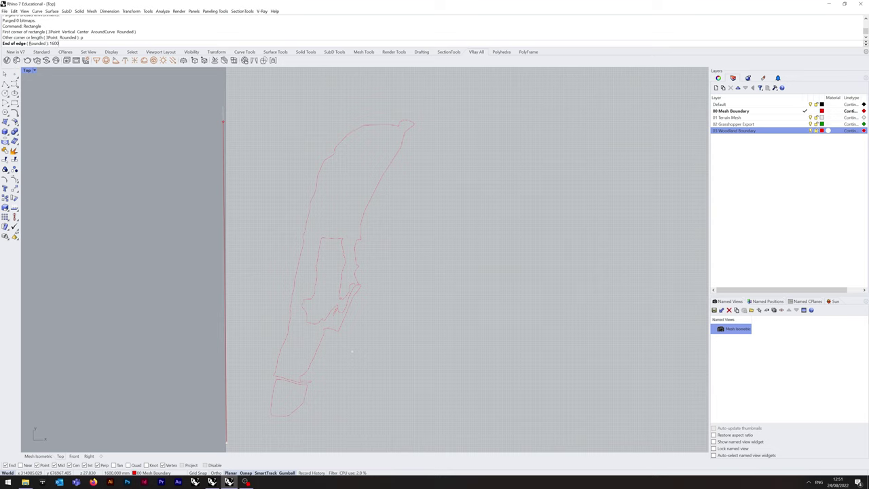
pyautogui.press('Return')
pyautogui.press('F8')
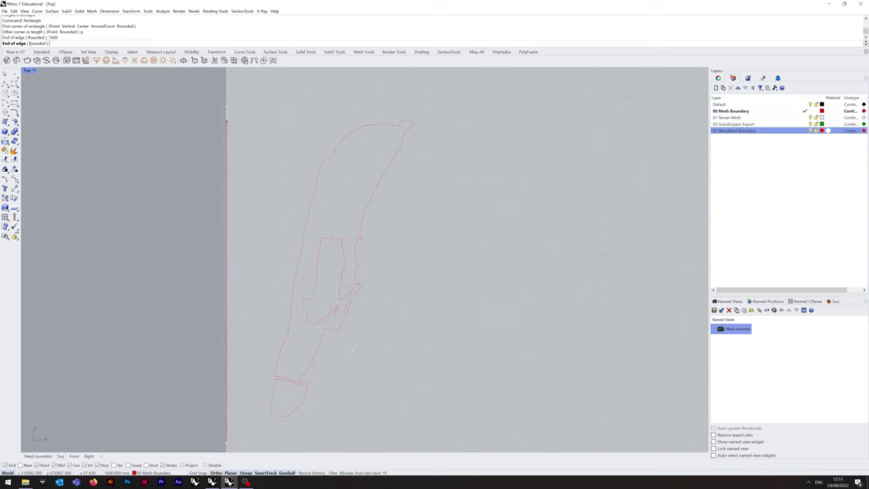
pyautogui.click(226, 120)
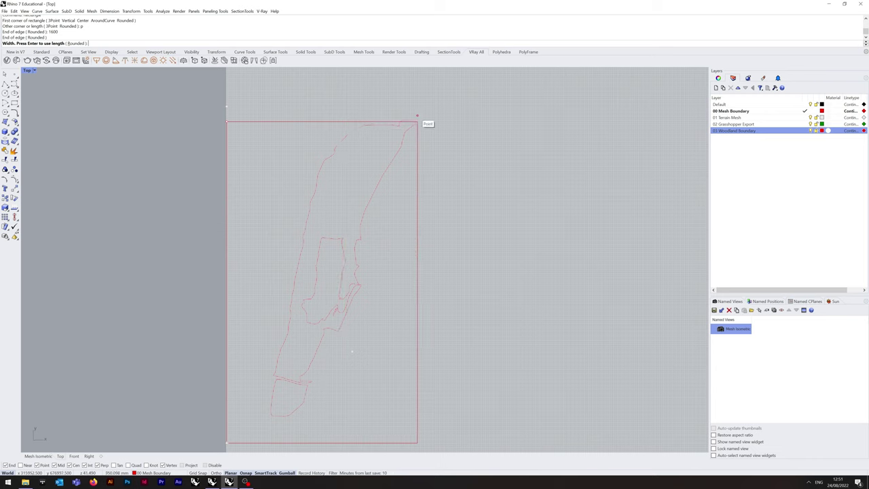
pyautogui.write('1000')
pyautogui.press('Return')
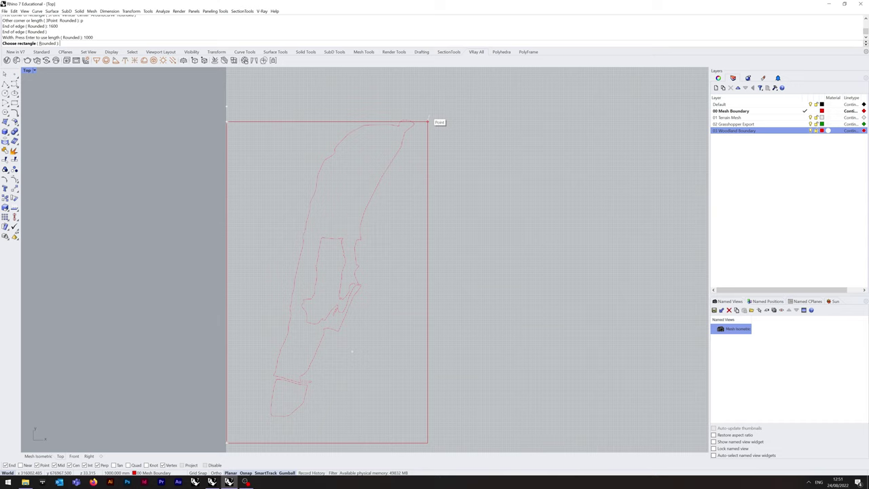
pyautogui.click(420, 365)
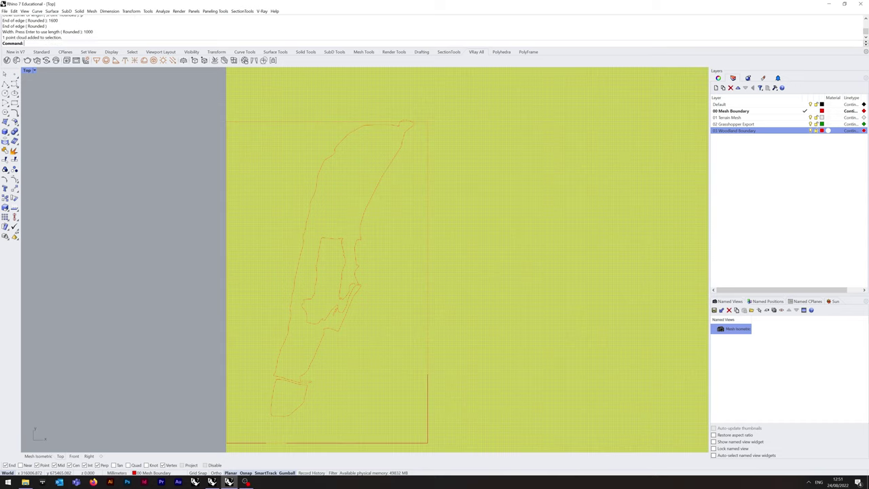
# Lock the terrain point cloud and shift the rectangle upward so it encloses the woodland boundary more evenly
pyautogui.middleClick(503, 366)
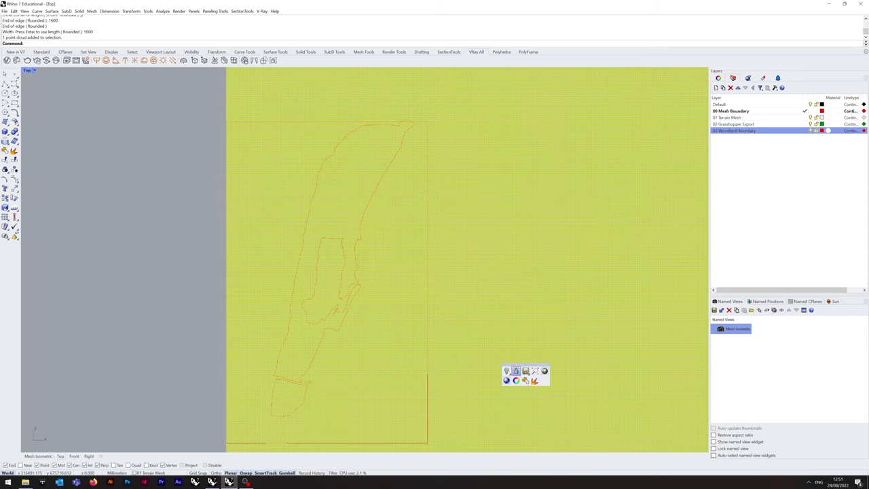
pyautogui.click(521, 370)
pyautogui.click(428, 419)
pyautogui.moveTo(327, 266); pyautogui.dragTo(326, 253)
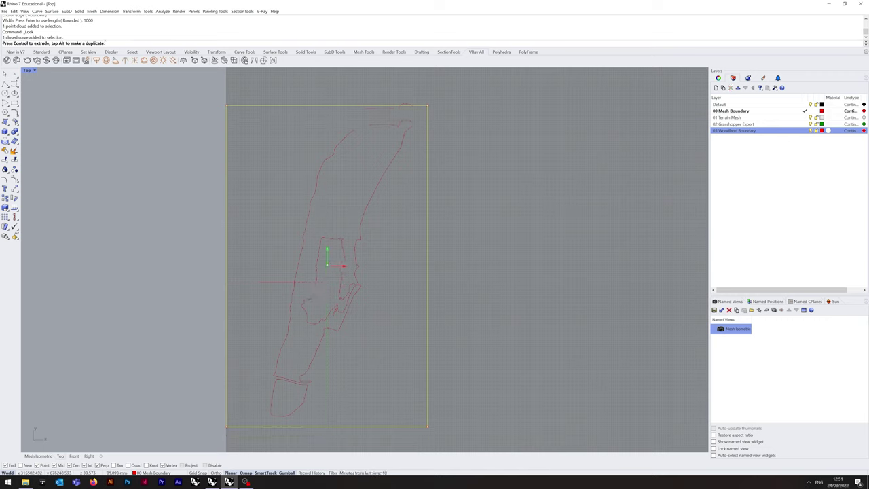
# Move the rectangle slightly, using its lower-left corner as reference, to fine-tune its position at the point cloud's edge
pyautogui.write('M')
pyautogui.press('Return')
pyautogui.scroll(5, 258, 396)
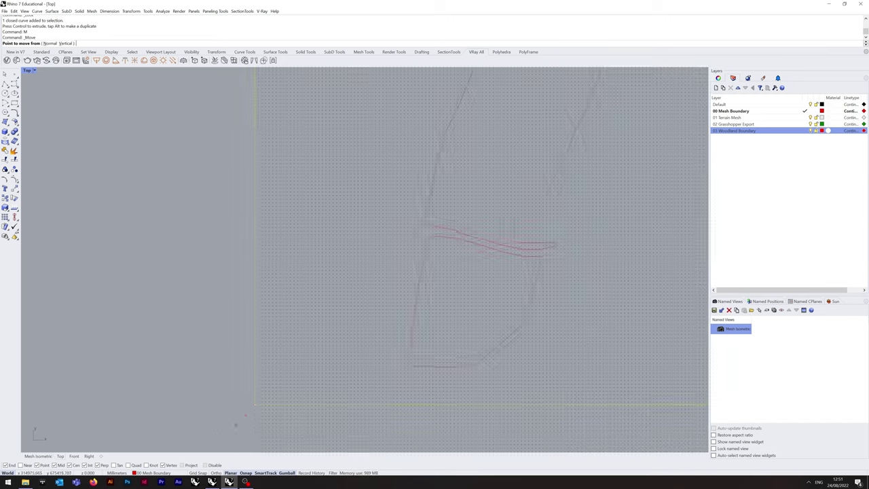
pyautogui.scroll(3, 257, 397)
pyautogui.click(269, 390)
pyautogui.click(269, 398)
pyautogui.scroll(-15, 217, 385)
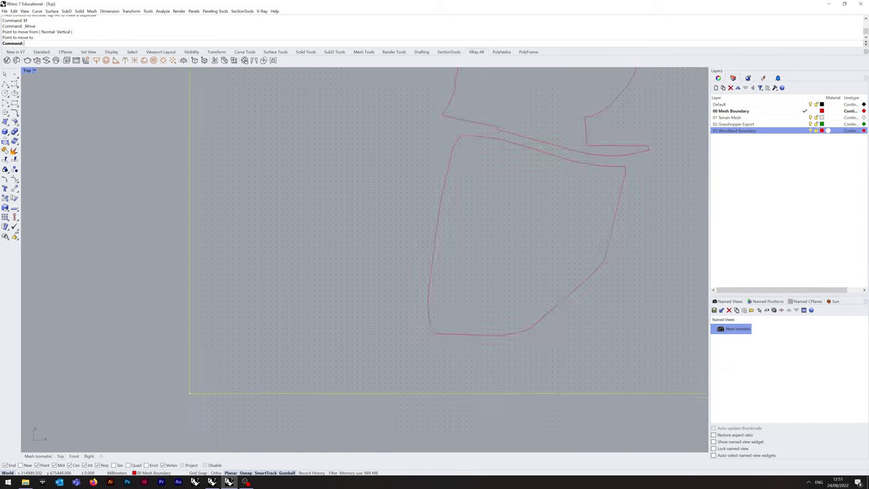
pyautogui.scroll(-4, 216, 386)
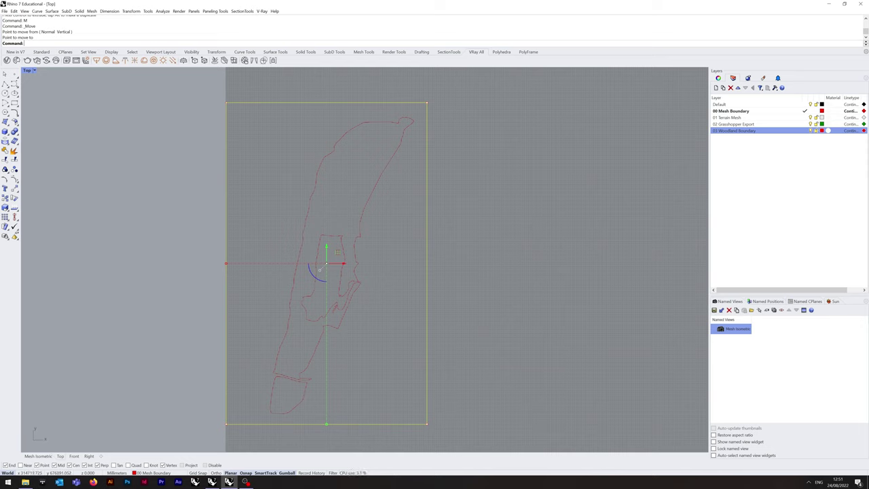
# Make Default the current layer, lock the 02 Grasshopper Export and 03 Woodland Boundary layers, and unlock the terrain point cloud
pyautogui.click(805, 105)
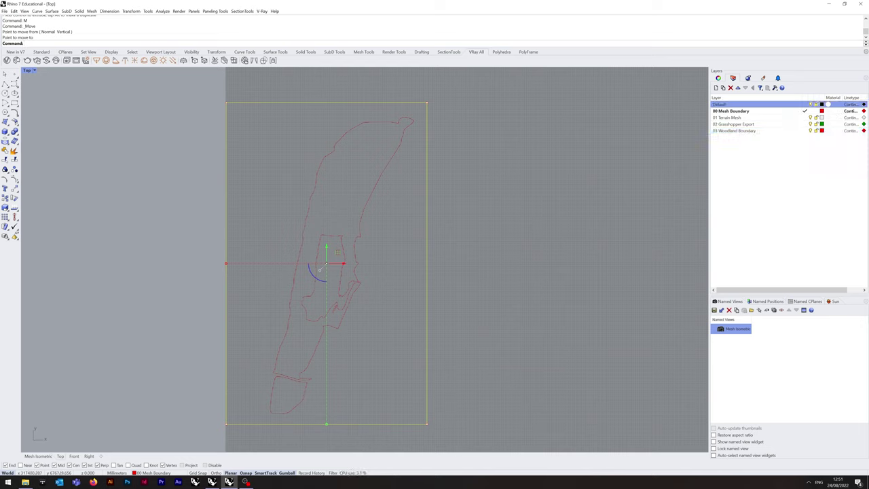
pyautogui.click(669, 156)
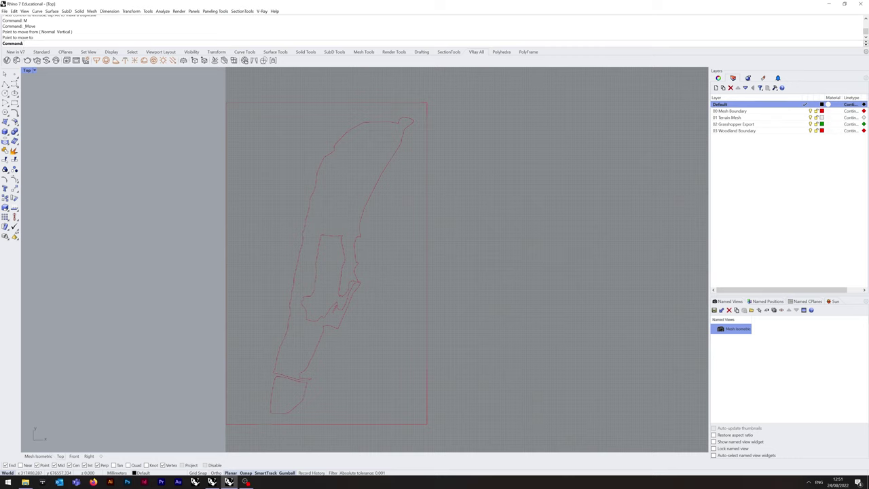
pyautogui.click(808, 130)
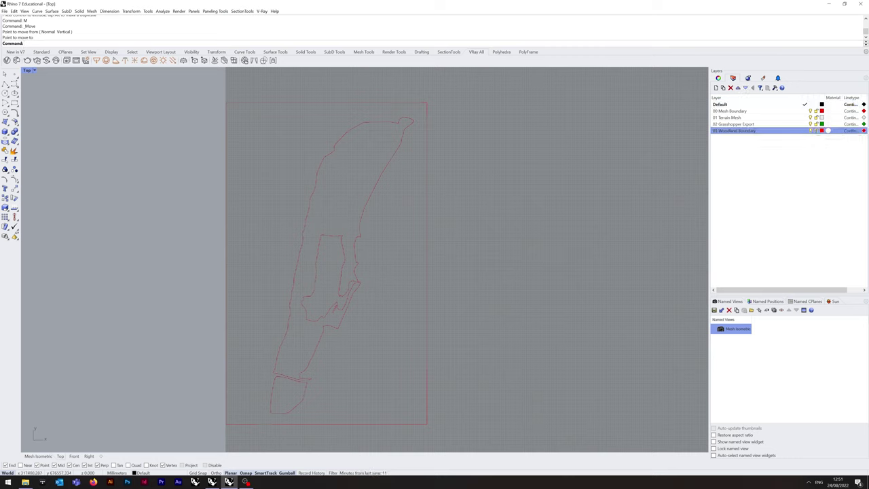
pyautogui.click(827, 124)
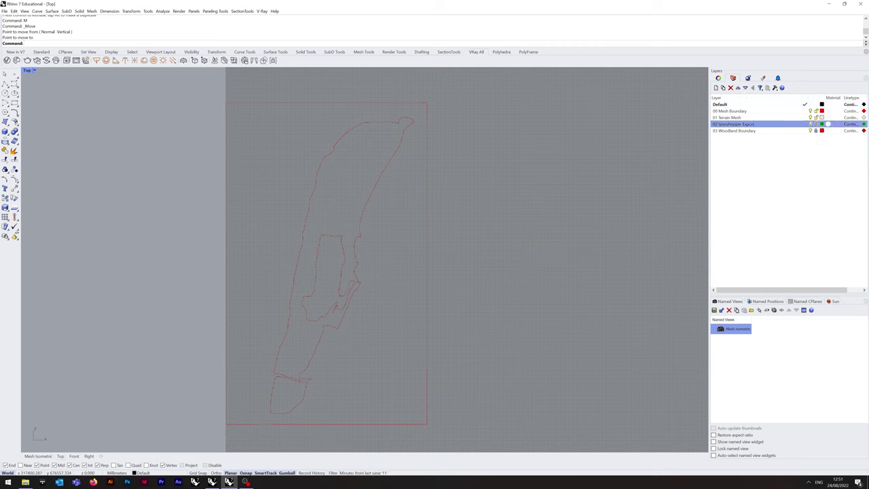
pyautogui.middleClick(482, 240)
pyautogui.rightClick(473, 236)
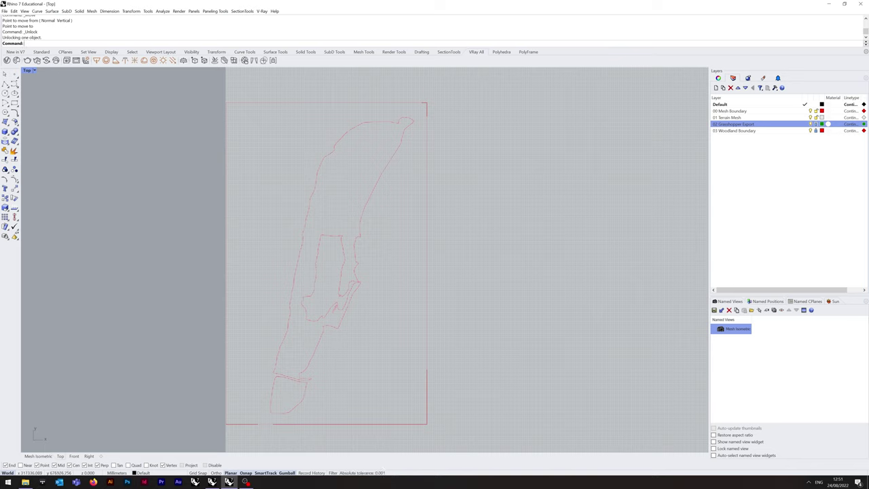
# Set the points of the rectangle on the 00 Mesh Boundary layer to world Z 0 with SetPt, leaving X and Y free
pyautogui.rightClick(743, 110)
pyautogui.click(764, 205)
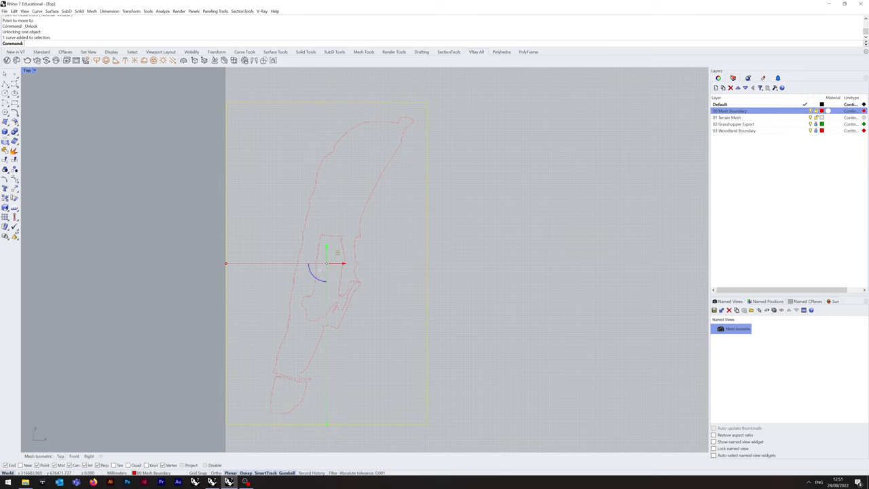
pyautogui.write('tPt')
pyautogui.press('Return')
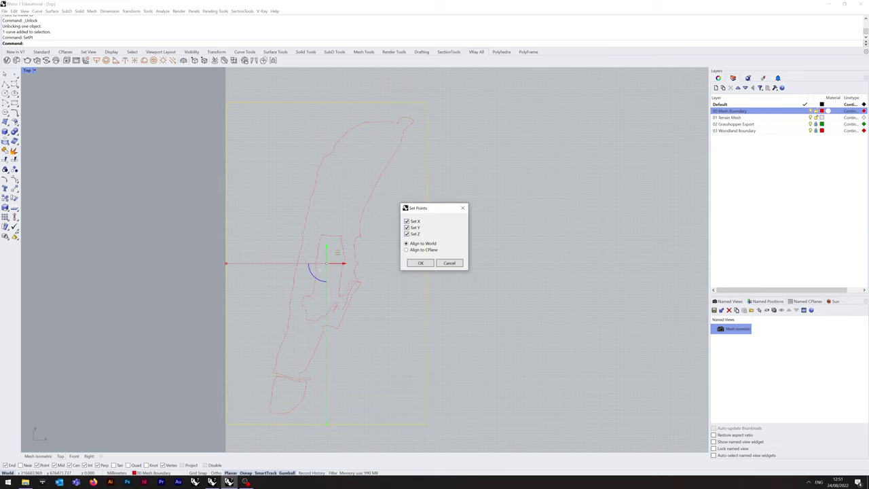
pyautogui.press('x')
pyautogui.press('y')
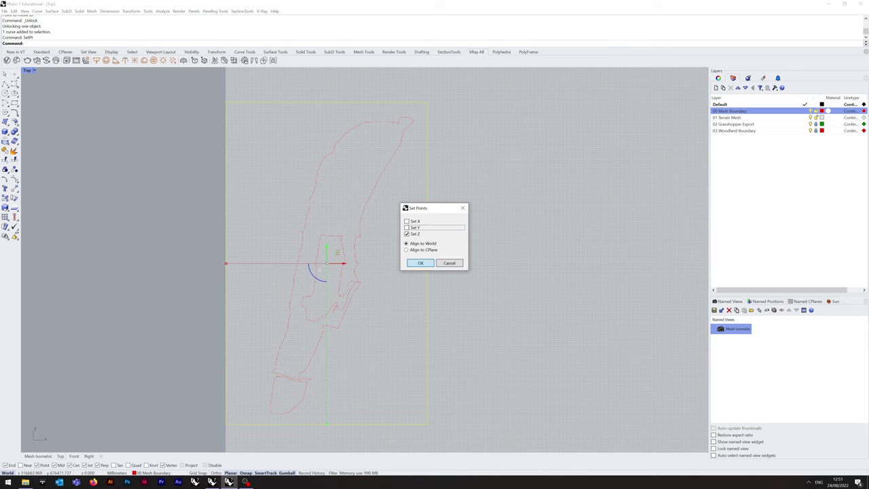
pyautogui.click(420, 263)
pyautogui.write('0,0,0')
pyautogui.press('Return')
pyautogui.press('Escape')
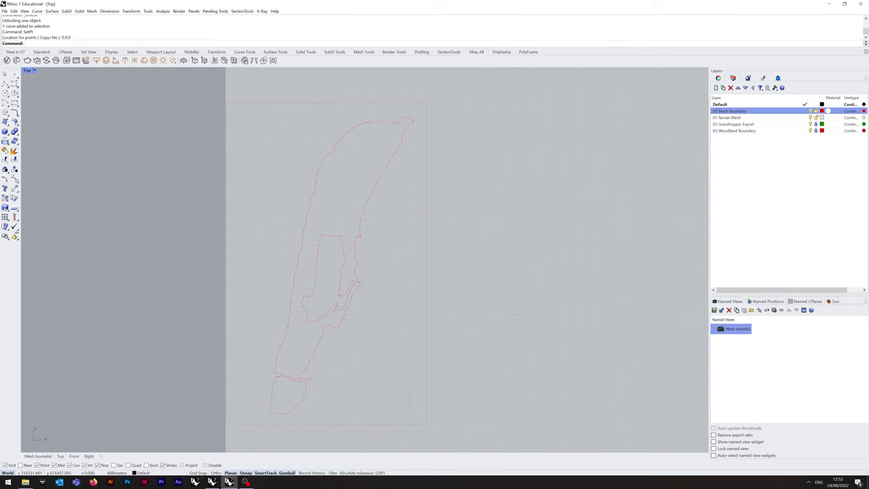
# Save the Rhino model as Tutorial Live in the 02 Part 2 folder
pyautogui.hotkey('ctrl', 's')
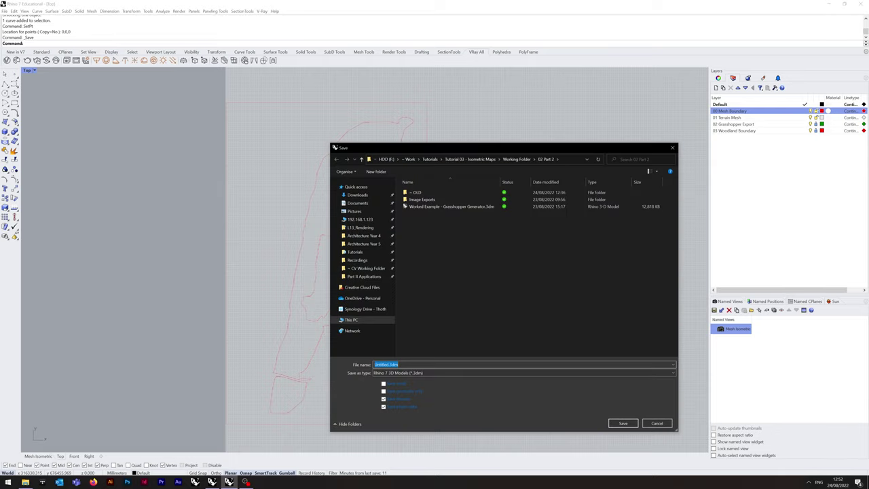
pyautogui.write('Tutoria')
pyautogui.press('Return')
# Launch Grasshopper and maximise its window
pyautogui.write('Grasshopper')
pyautogui.press('Return')
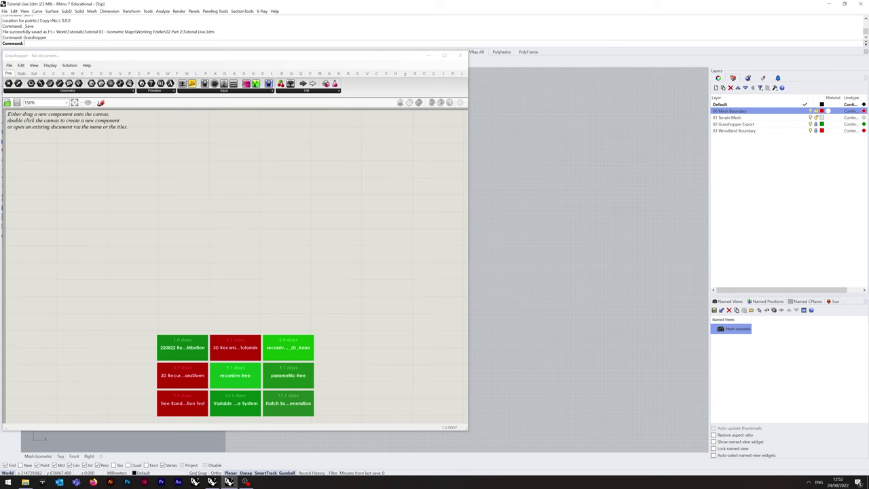
pyautogui.moveTo(320, 57); pyautogui.dragTo(341, 55)
pyautogui.press('super+Right')
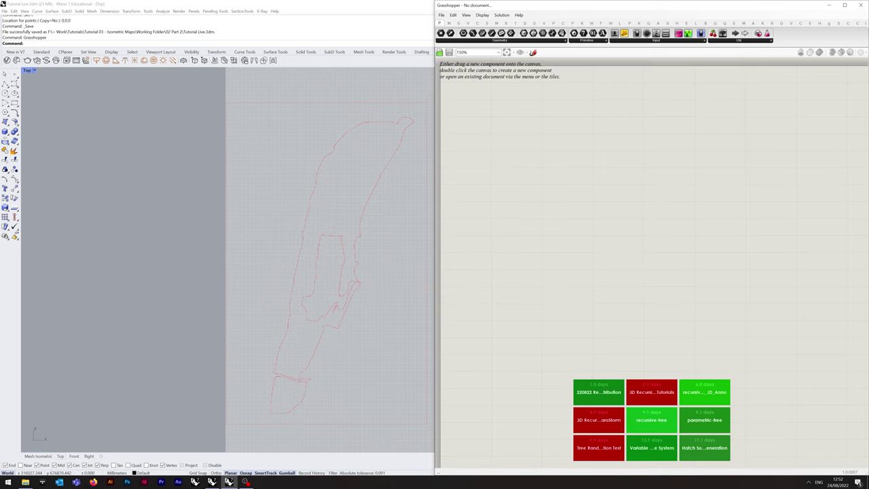
pyautogui.click(843, 5)
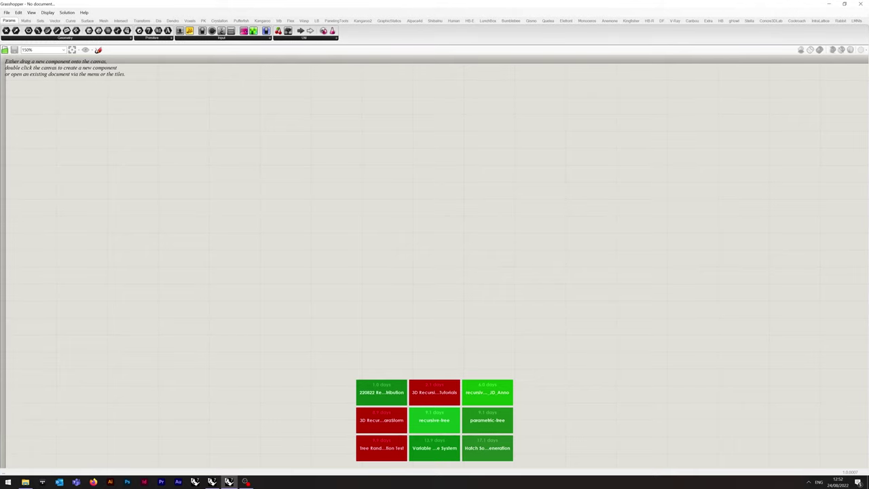
# Place Cockroach's PointCloud parameter on the canvas with a CloudExplode component beside it
pyautogui.click(796, 21)
pyautogui.click(31, 37)
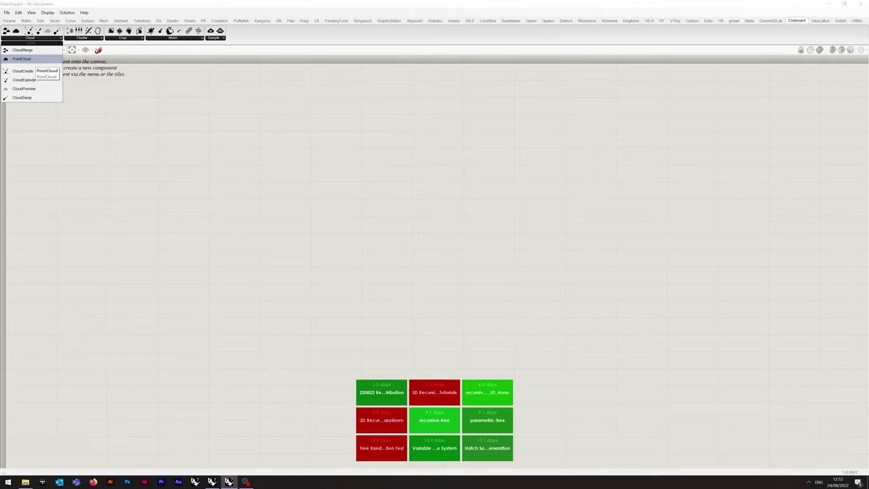
pyautogui.click(30, 59)
pyautogui.click(86, 127)
pyautogui.click(30, 38)
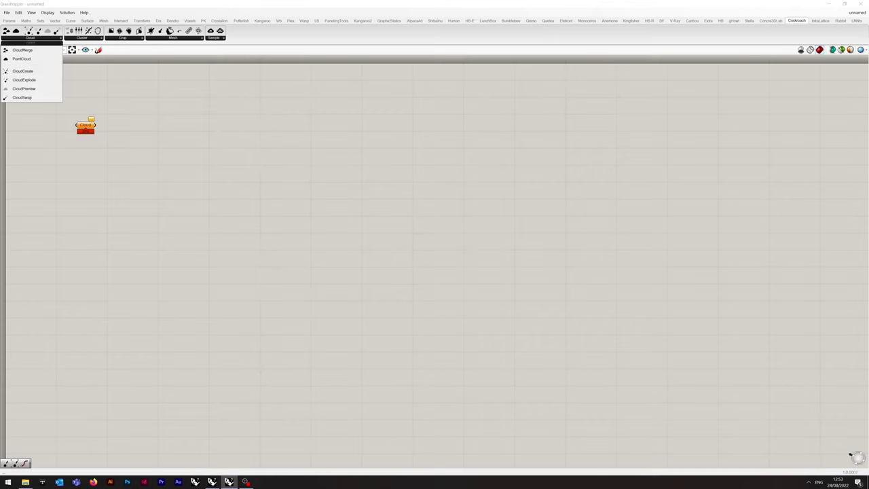
pyautogui.click(30, 80)
pyautogui.click(153, 124)
pyautogui.click(153, 169)
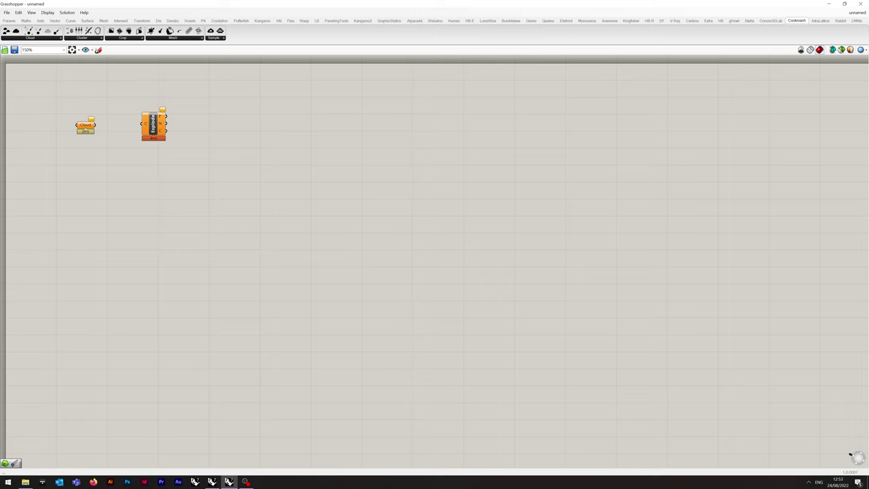
# Add a Curve parameter to the canvas below the PointCloud parameter
pyautogui.doubleClick(97, 192)
pyautogui.write('cr')
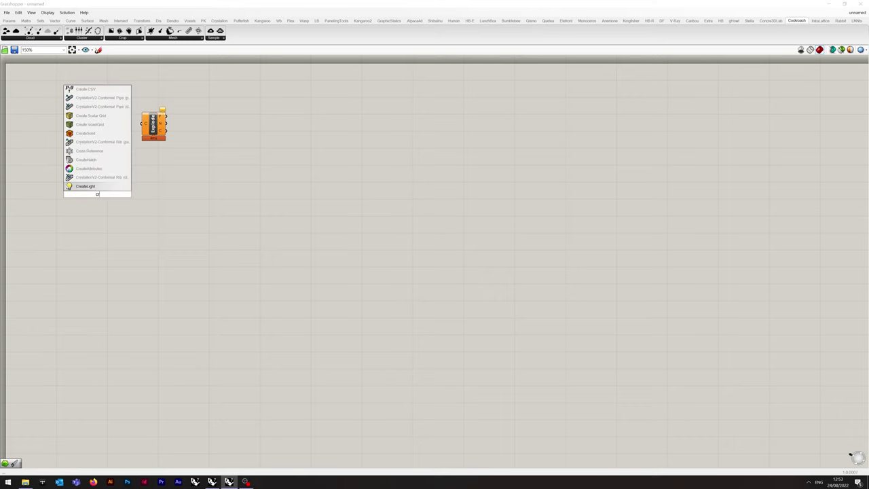
pyautogui.press('BackSpace')
pyautogui.write('urve')
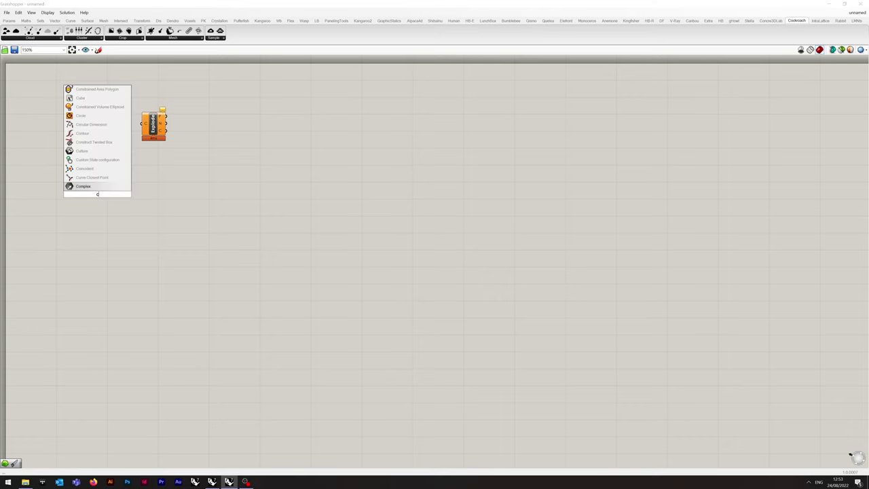
pyautogui.press('Return')
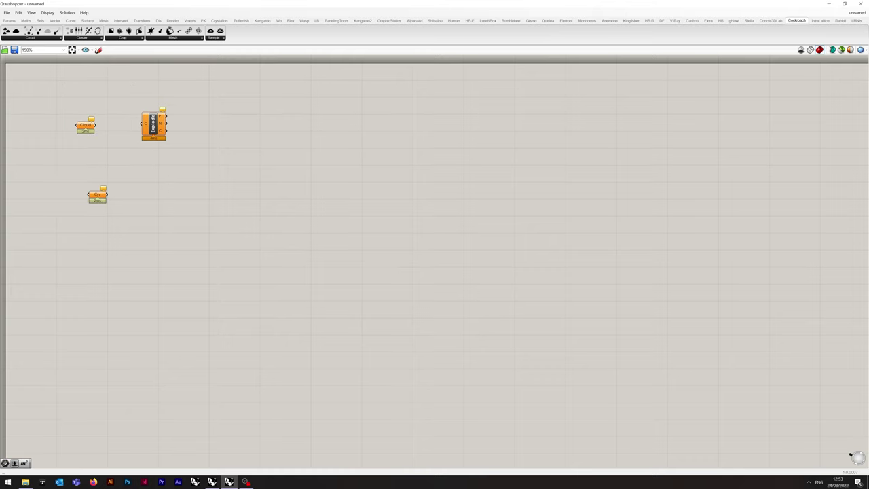
pyautogui.moveTo(97, 197); pyautogui.dragTo(105, 197)
pyautogui.doubleClick(194, 161)
pyautogui.write('p')
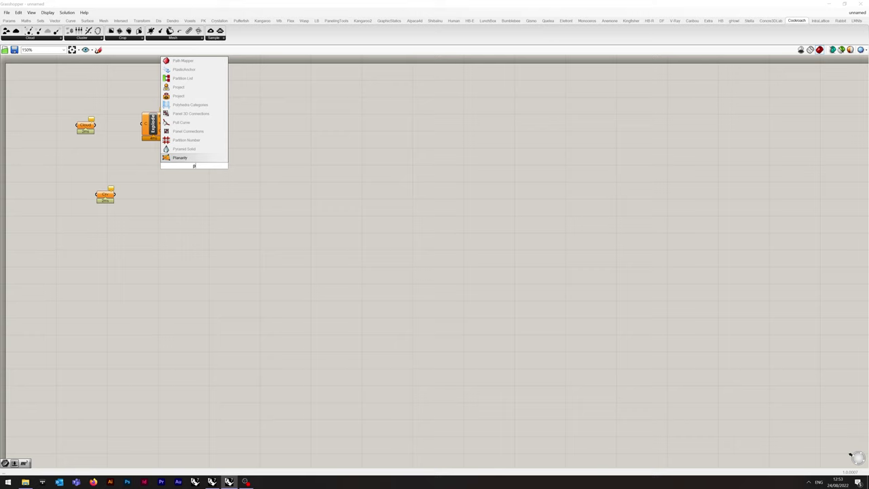
pyautogui.write('oints in curve')
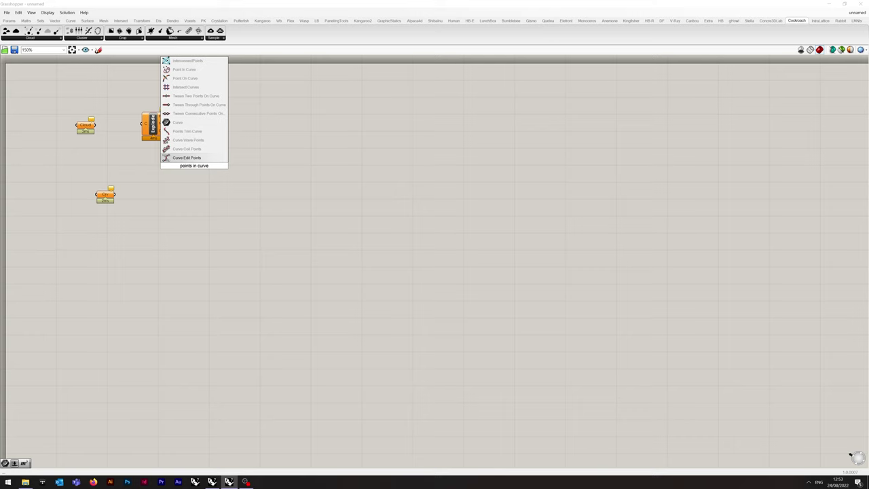
pyautogui.press('Up')
pyautogui.press('Up')
pyautogui.press('Up')
pyautogui.press('Up')
pyautogui.press('Up')
pyautogui.press('Up')
pyautogui.press('Up')
pyautogui.press('Up')
pyautogui.press('Up')
pyautogui.press('Up')
pyautogui.press('Down')
pyautogui.press('Down')
pyautogui.press('Down')
pyautogui.press('Down')
pyautogui.press('Down')
pyautogui.press('Down')
pyautogui.press('Down')
pyautogui.press('Up')
pyautogui.press('Up')
pyautogui.press('Up')
pyautogui.press('Up')
pyautogui.press('Up')
pyautogui.press('Down')
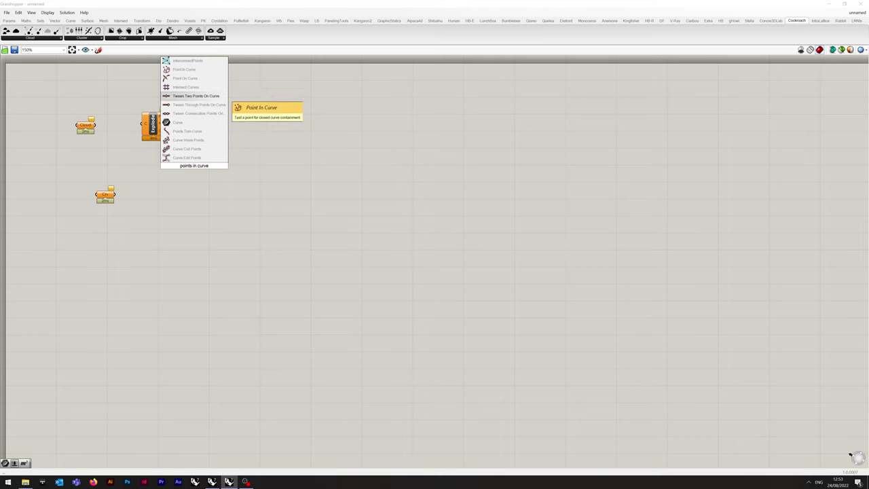
pyautogui.press('Escape')
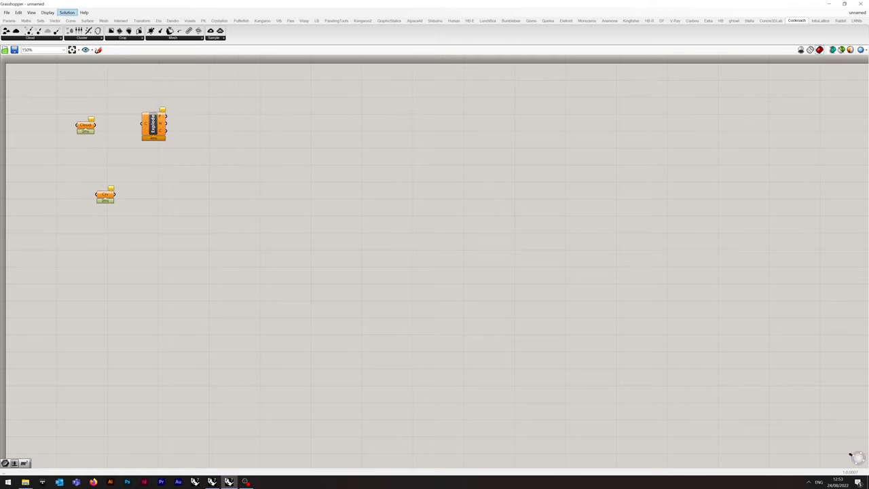
# Place a Point In Curve component on the canvas beside the Curve parameter
pyautogui.click(70, 20)
pyautogui.click(52, 38)
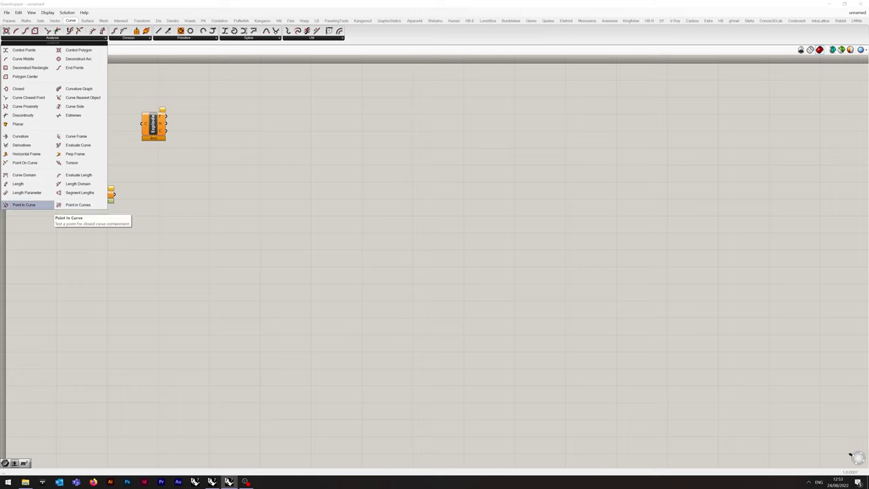
pyautogui.click(27, 205)
pyautogui.click(191, 197)
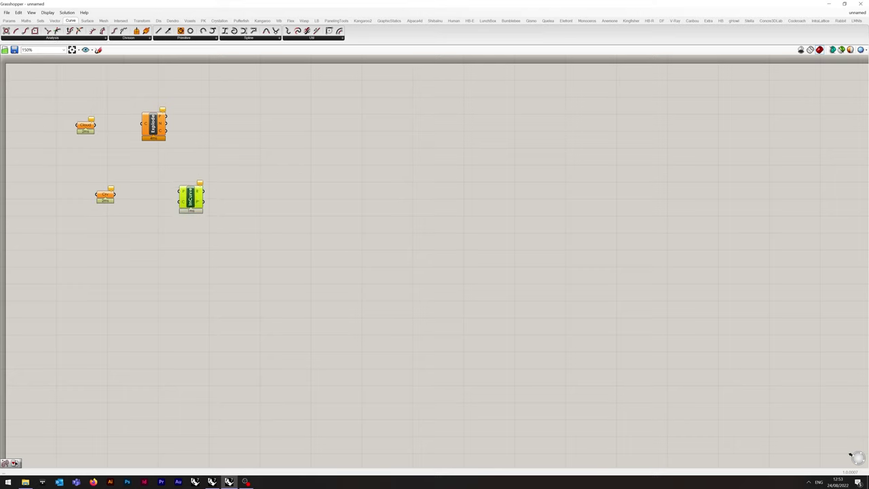
# Add a Sift Pattern component after Point In Curve and a Dispatch component after it
pyautogui.doubleClick(251, 182)
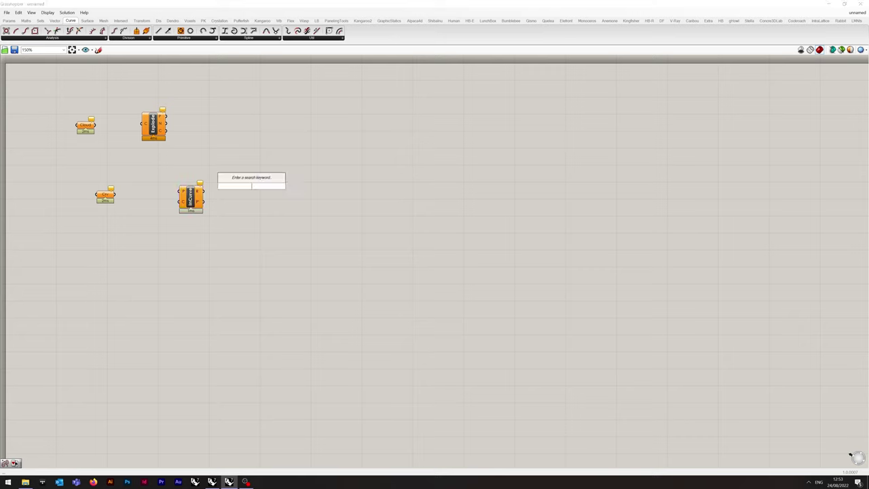
pyautogui.write('sift')
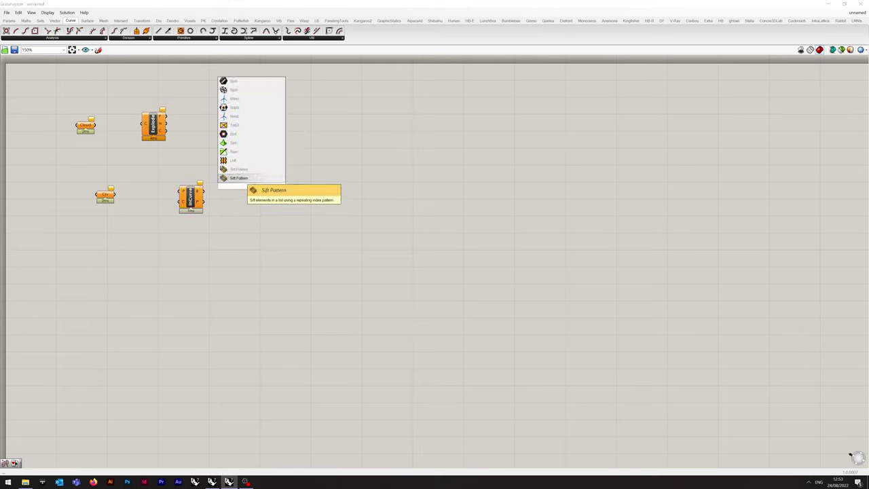
pyautogui.press('Return')
pyautogui.moveTo(251, 187); pyautogui.dragTo(259, 185)
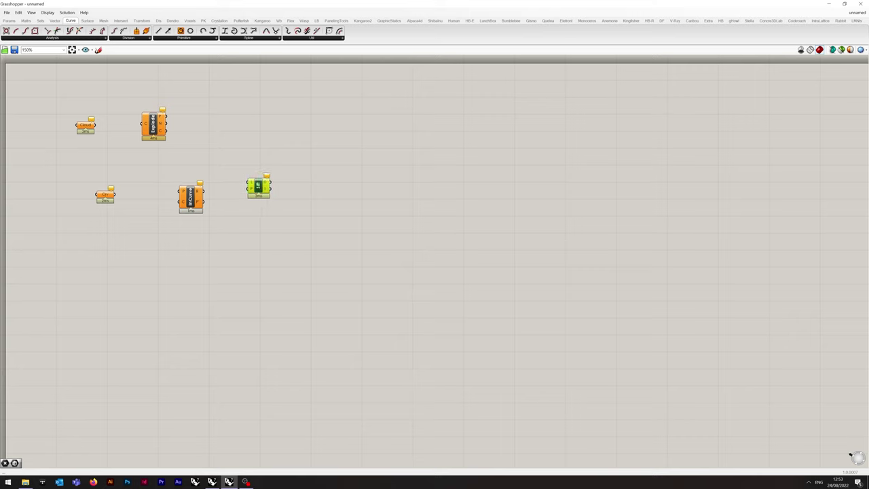
pyautogui.doubleClick(332, 159)
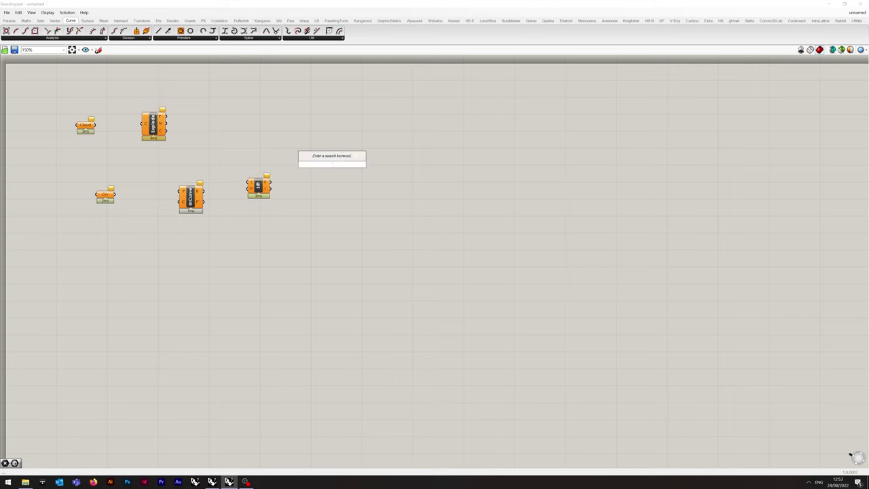
pyautogui.write('dispatch')
pyautogui.press('Return')
pyautogui.moveTo(332, 164); pyautogui.dragTo(325, 170)
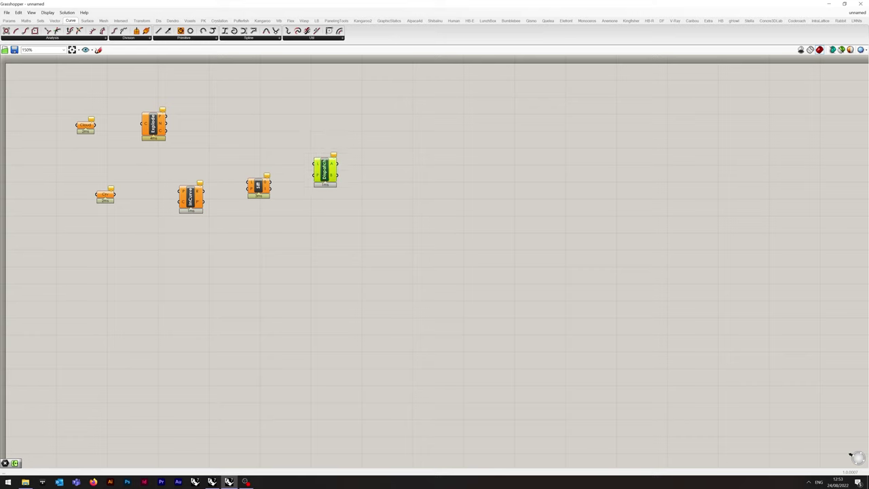
# Add a Point parameter to the canvas beside the Dispatch component
pyautogui.doubleClick(342, 159)
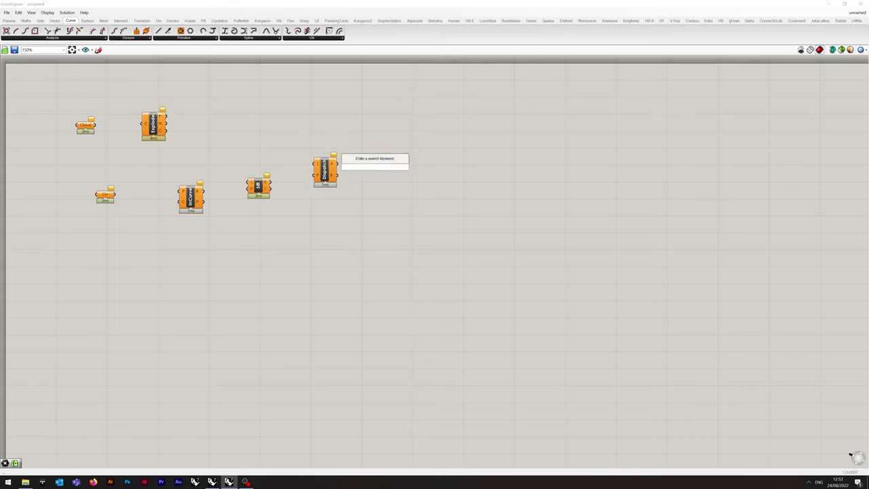
pyautogui.write('point')
pyautogui.click(375, 159)
pyautogui.moveTo(375, 167); pyautogui.dragTo(377, 170)
# Place a Delaunay Mesh component beside the Point parameter, followed by a Mesh parameter
pyautogui.doubleClick(447, 169)
pyautogui.write('del')
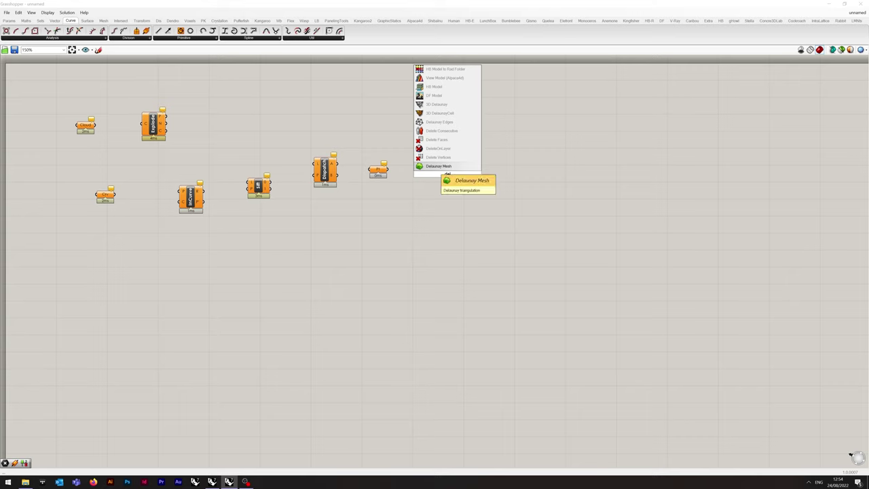
pyautogui.click(441, 167)
pyautogui.moveTo(448, 174); pyautogui.dragTo(434, 167)
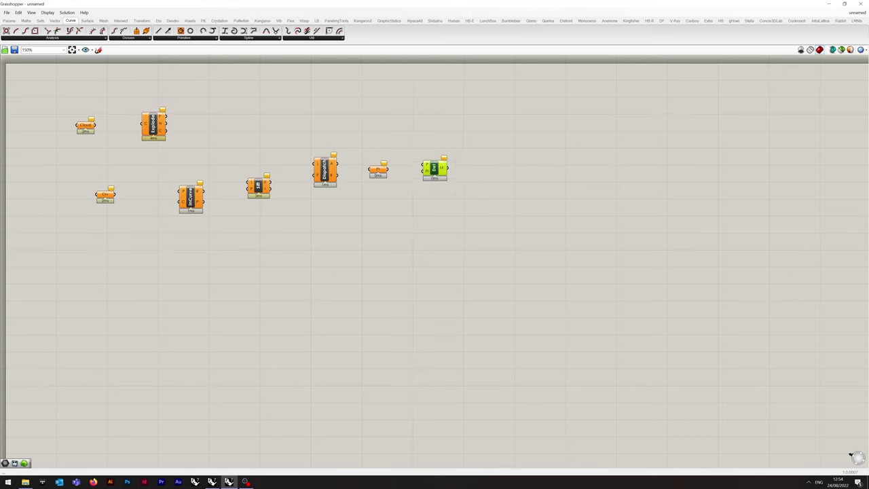
pyautogui.doubleClick(484, 168)
pyautogui.write('mesh')
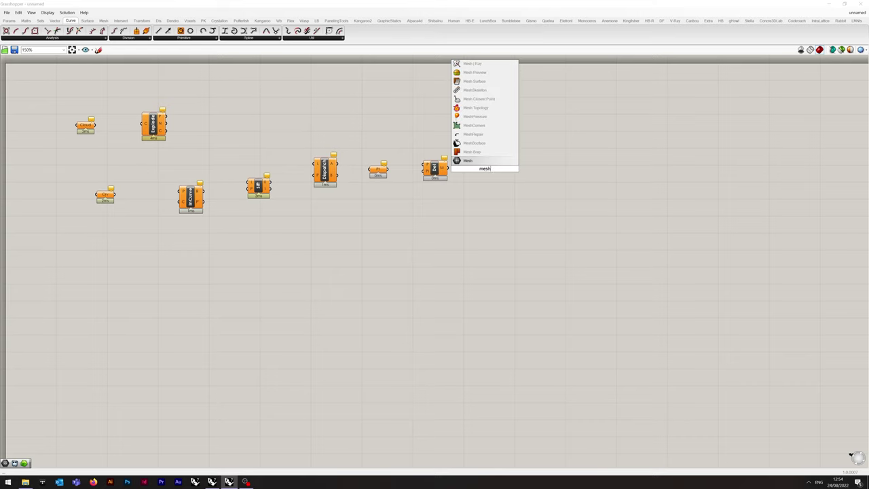
pyautogui.click(479, 161)
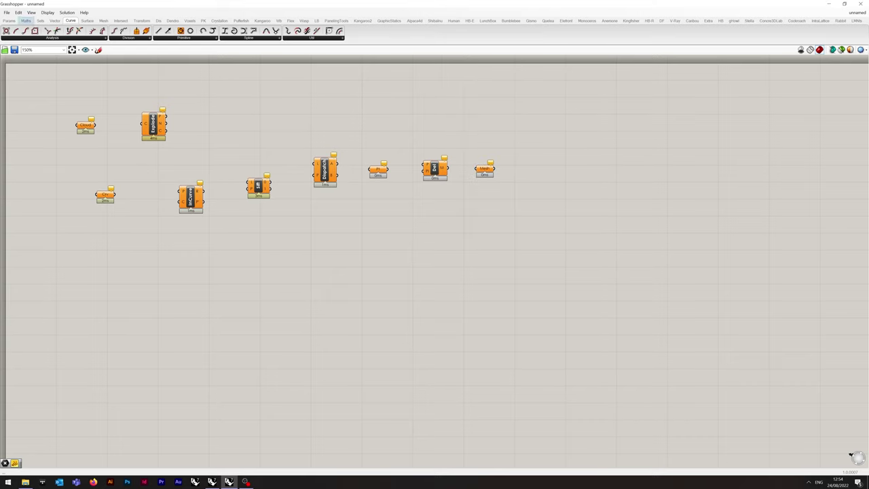
# Examine the canvas widget options and the Markov, Messages and Profiler widget settings in Grasshopper's preferences
pyautogui.click(48, 12)
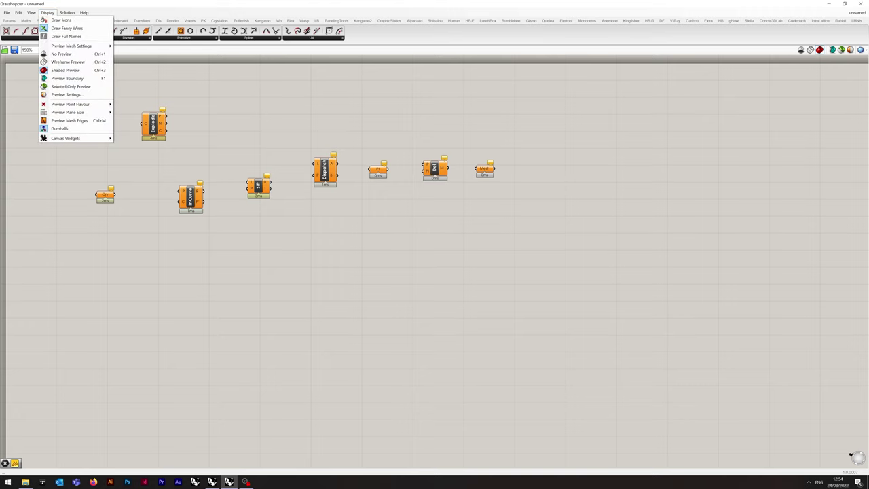
pyautogui.moveTo(68, 138)
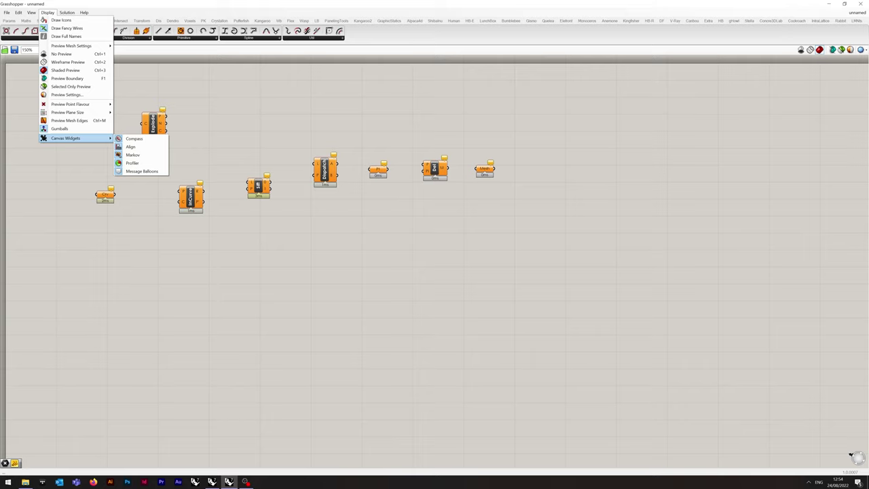
pyautogui.click(47, 12)
pyautogui.click(7, 12)
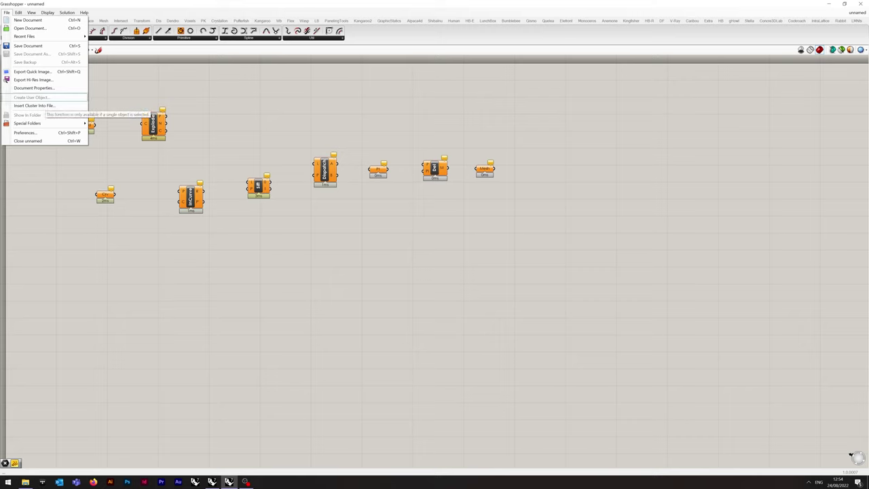
pyautogui.moveTo(40, 122)
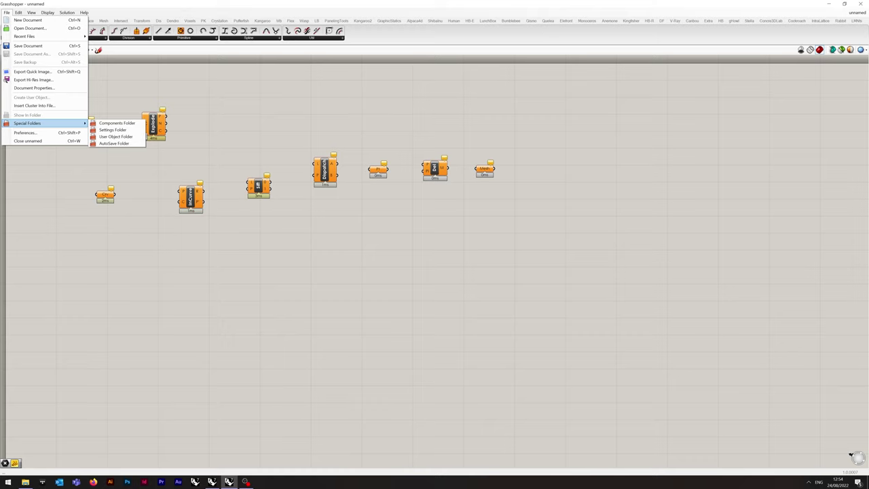
pyautogui.click(25, 132)
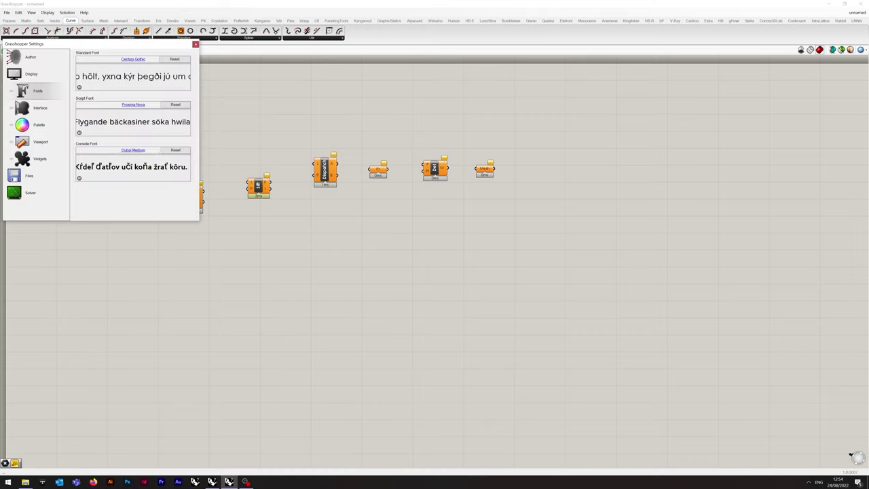
pyautogui.click(23, 159)
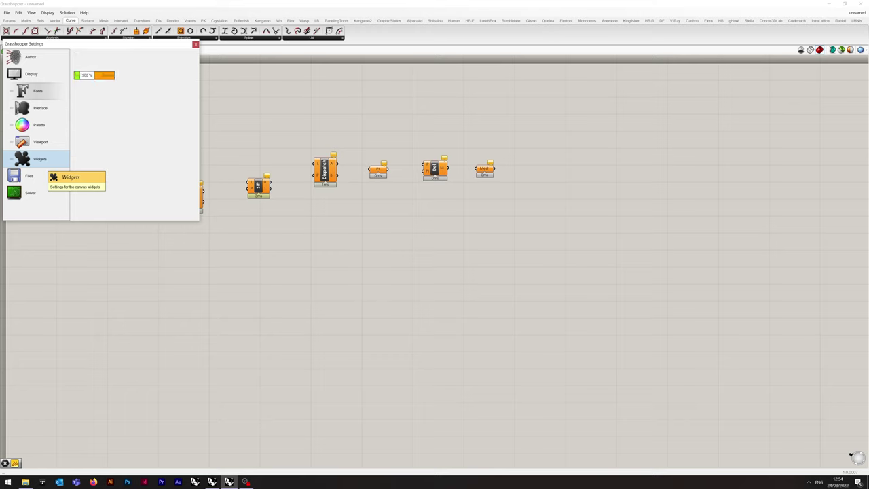
pyautogui.scroll(-3, 134, 136)
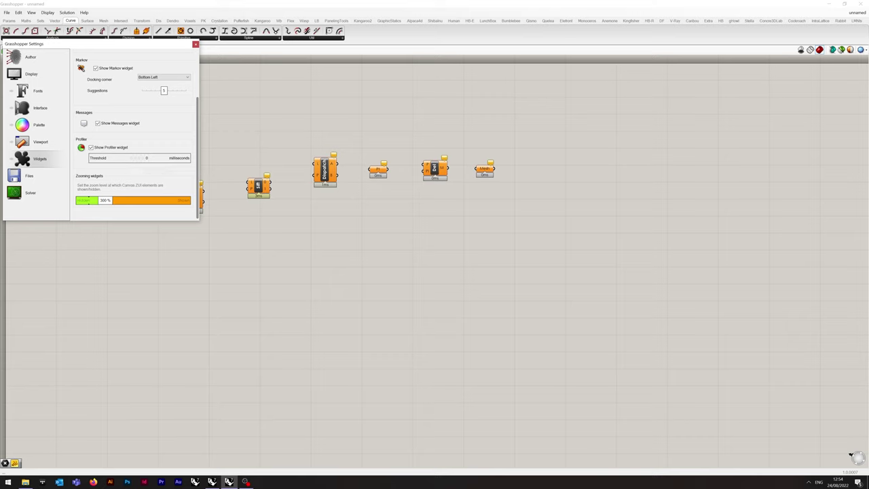
pyautogui.click(196, 44)
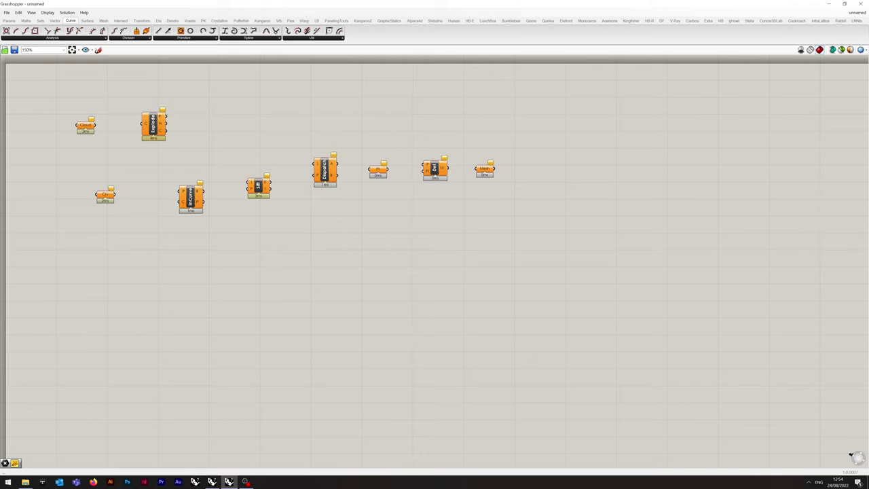
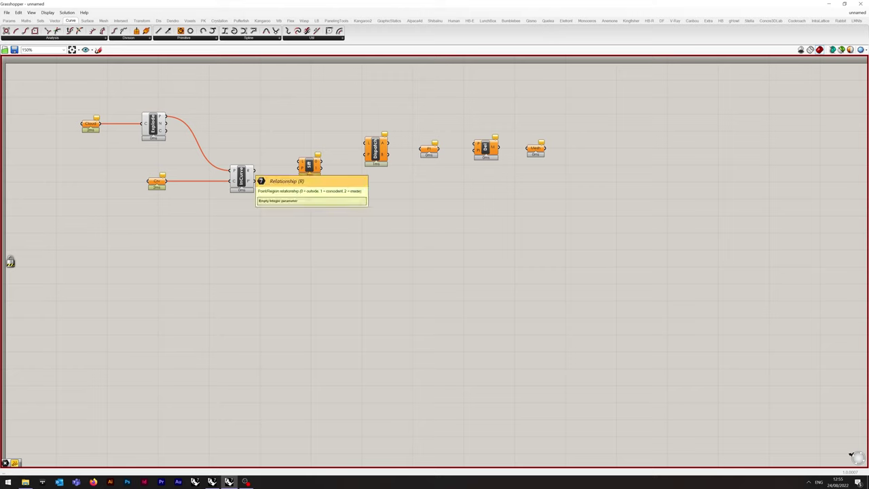
# Wire Point In Curve's relationship to Sift's pattern and the exploded cloud points to its list, and insert output 2 on Sift
pyautogui.moveTo(303, 170)
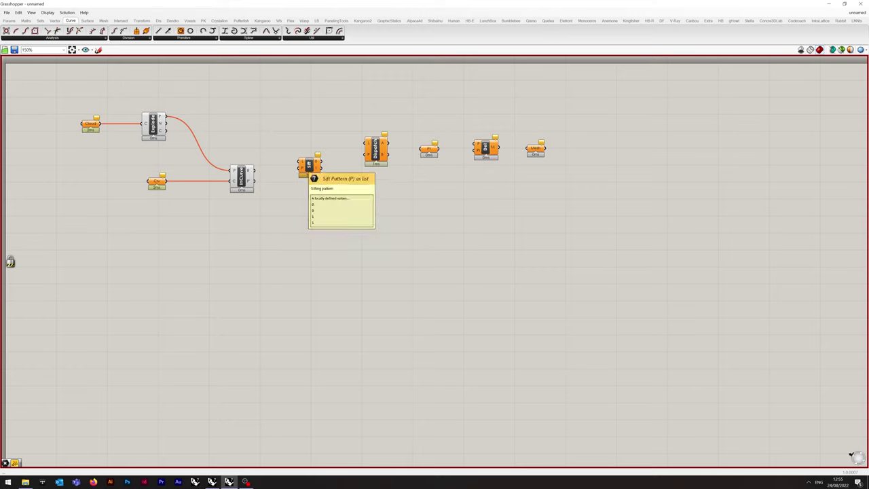
pyautogui.moveTo(254, 169); pyautogui.dragTo(299, 165)
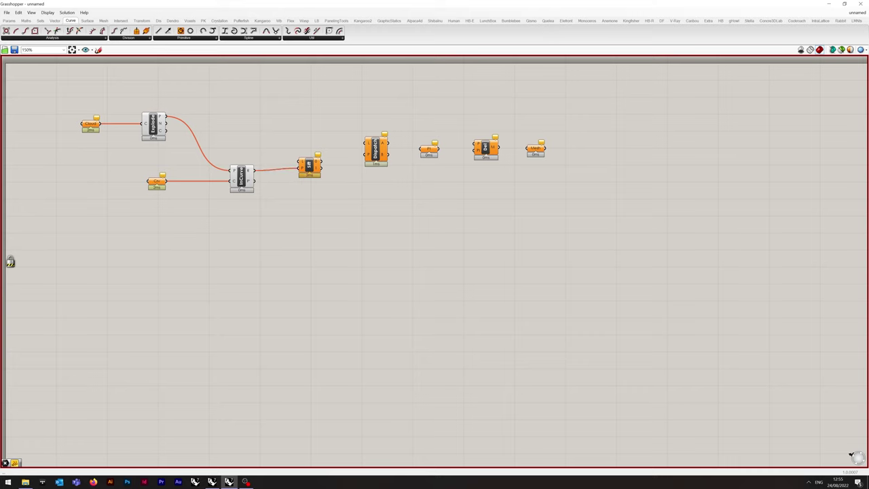
pyautogui.moveTo(165, 117); pyautogui.dragTo(300, 161)
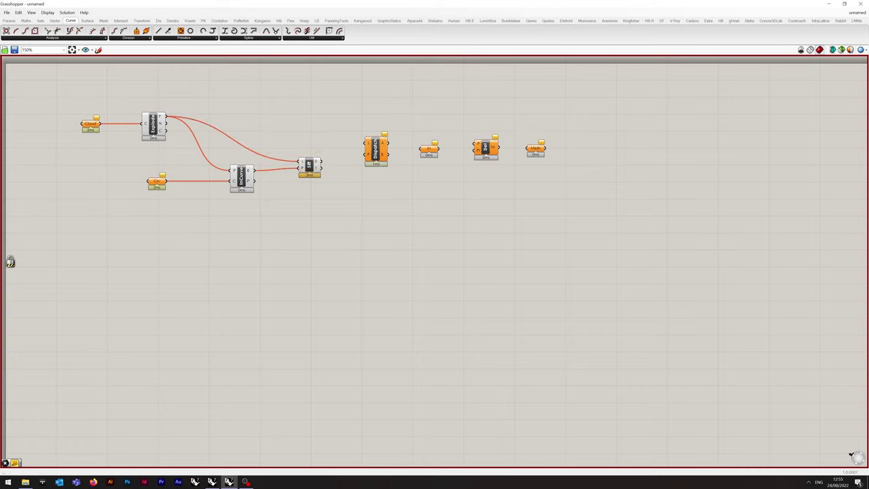
pyautogui.scroll(5, 314, 170)
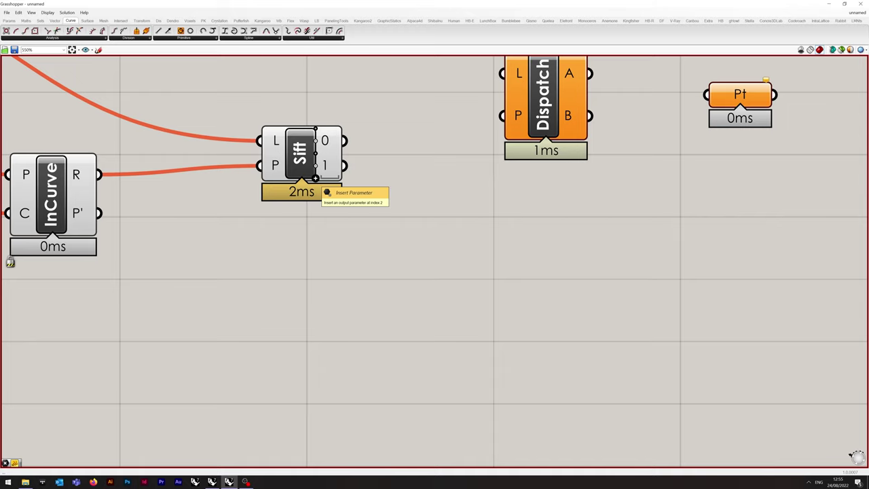
pyautogui.click(315, 178)
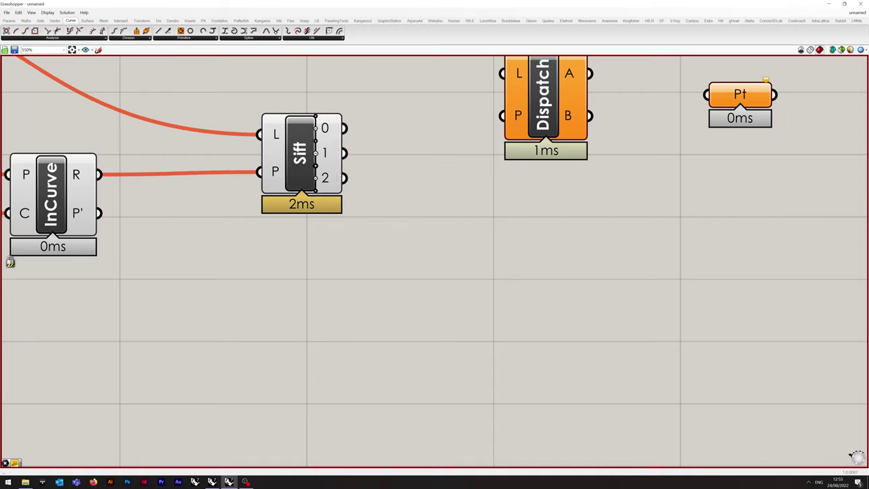
# Connect Sift's output 2 to Dispatch's pattern input and the exploded cloud points to its list input
pyautogui.scroll(-3, 371, 156)
pyautogui.moveTo(371, 156); pyautogui.dragTo(319, 210, button='right')
pyautogui.scroll(-2, 323, 191)
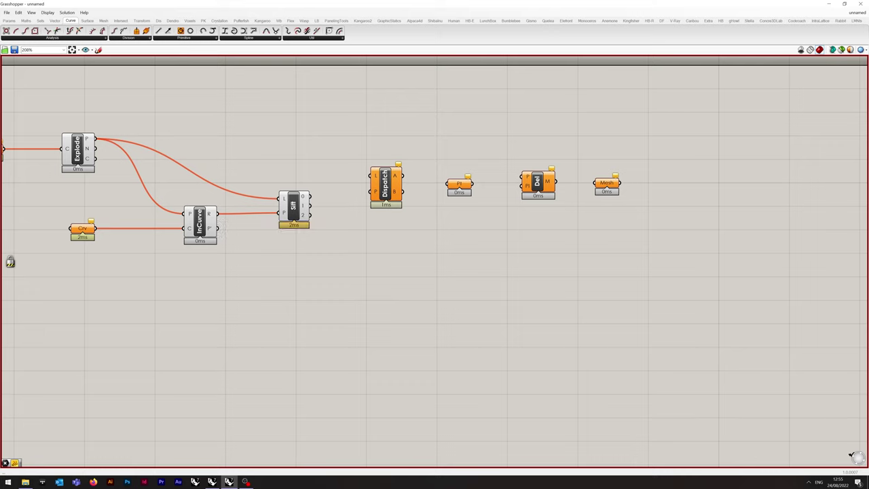
pyautogui.moveTo(309, 216); pyautogui.dragTo(372, 193)
pyautogui.moveTo(96, 139); pyautogui.dragTo(371, 176)
# Wire the Point parameter into Delaunay Mesh's points input and its mesh output into the Mesh parameter
pyautogui.moveTo(434, 224); pyautogui.dragTo(352, 224, button='right')
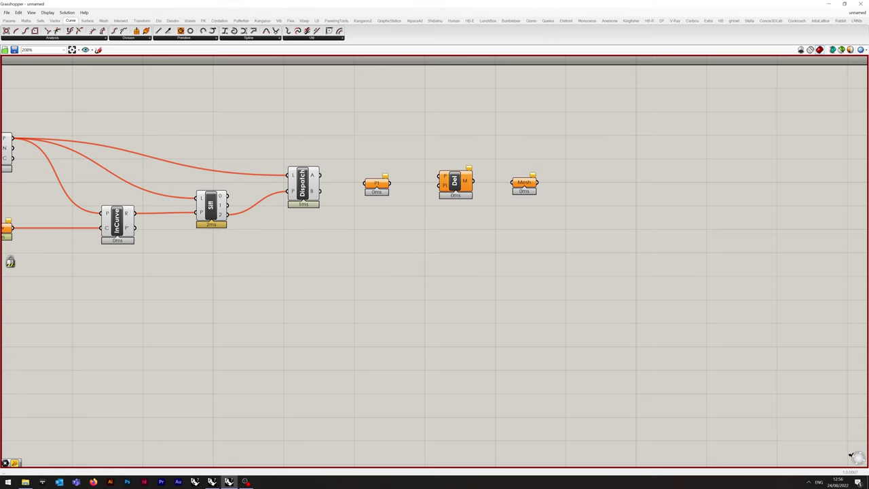
pyautogui.moveTo(377, 183); pyautogui.dragTo(438, 176)
pyautogui.moveTo(378, 183); pyautogui.dragTo(384, 178)
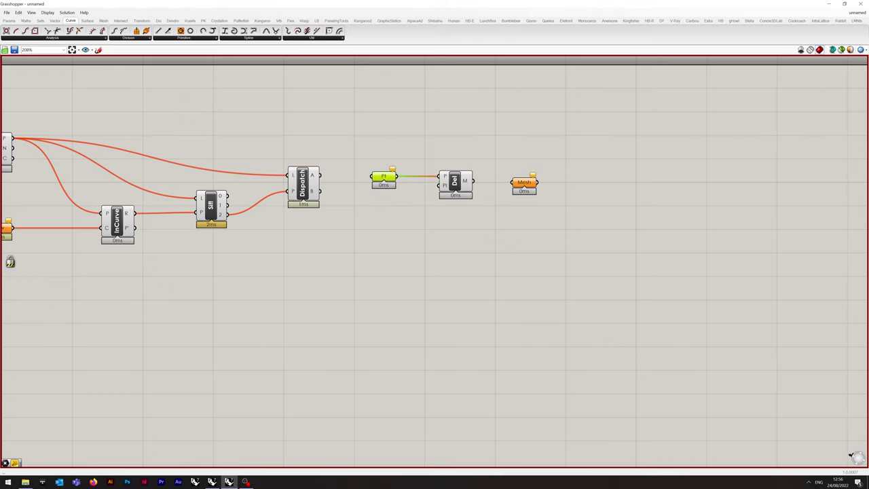
pyautogui.moveTo(473, 180); pyautogui.dragTo(510, 181)
pyautogui.click(521, 182)
# Fit the Grasshopper window to the left half of the display, beside Rhino
pyautogui.scroll(-4, 602, 213)
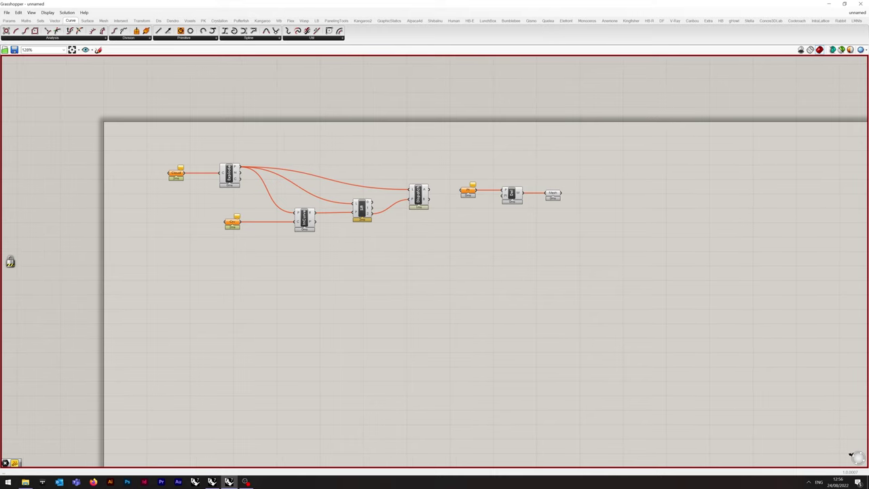
pyautogui.press('super+Left')
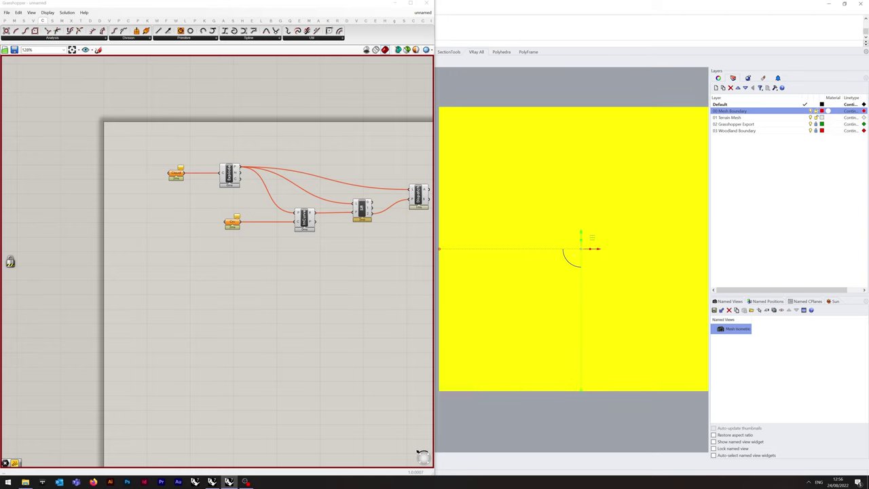
# Set the selected terrain point cloud as the Cloud parameter's input and deselect it
pyautogui.rightClick(175, 174)
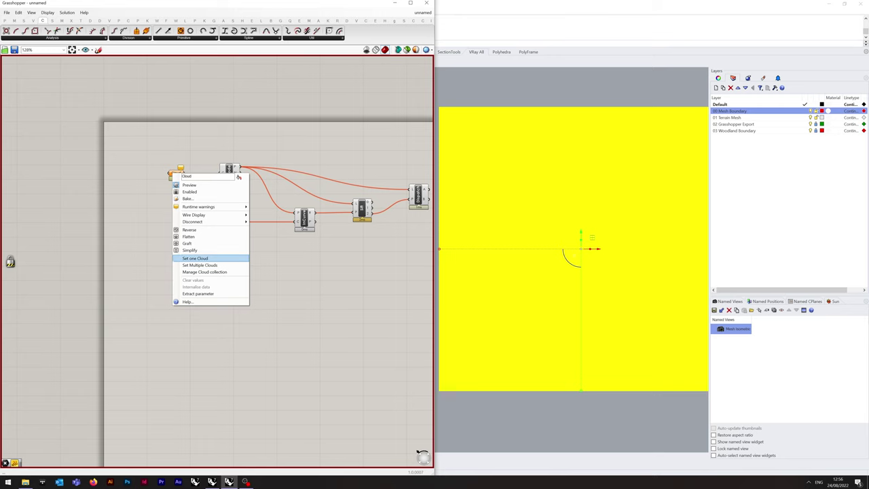
pyautogui.click(195, 258)
pyautogui.press('Escape')
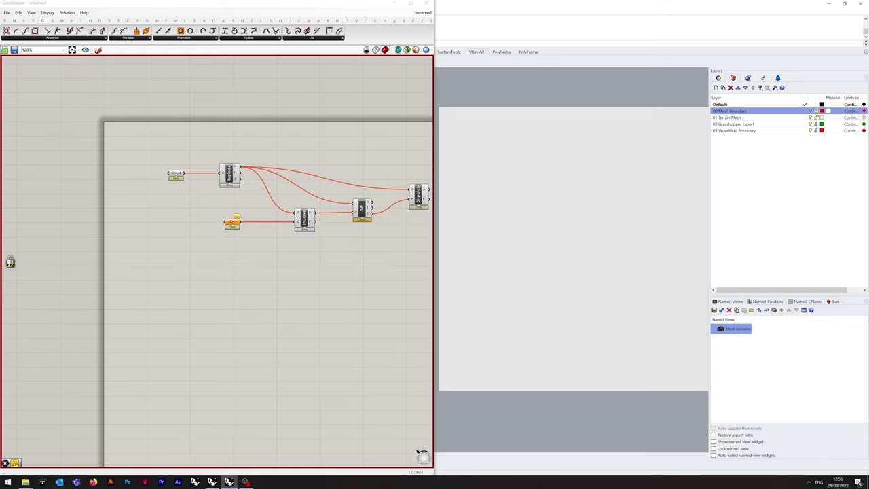
# Hide the 01 Terrain Mesh layer and set the rectangular mesh boundary as the Curve parameter's single curve
pyautogui.click(810, 117)
pyautogui.click(811, 110)
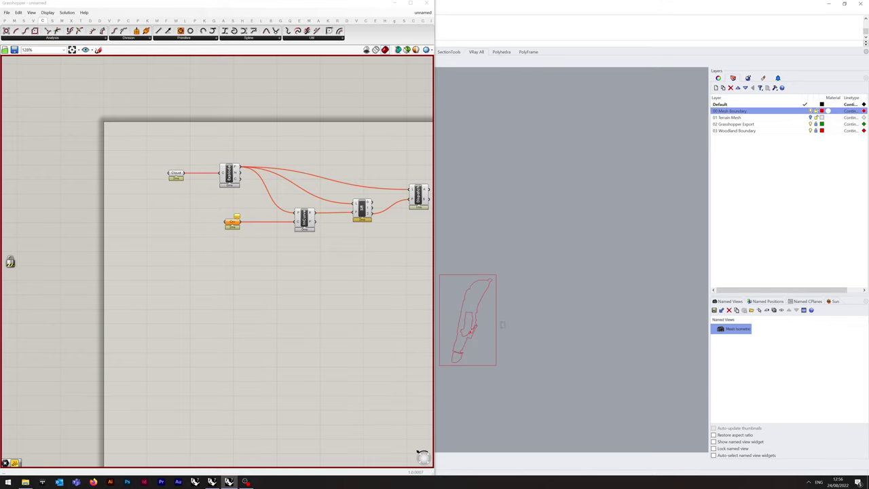
pyautogui.click(498, 323)
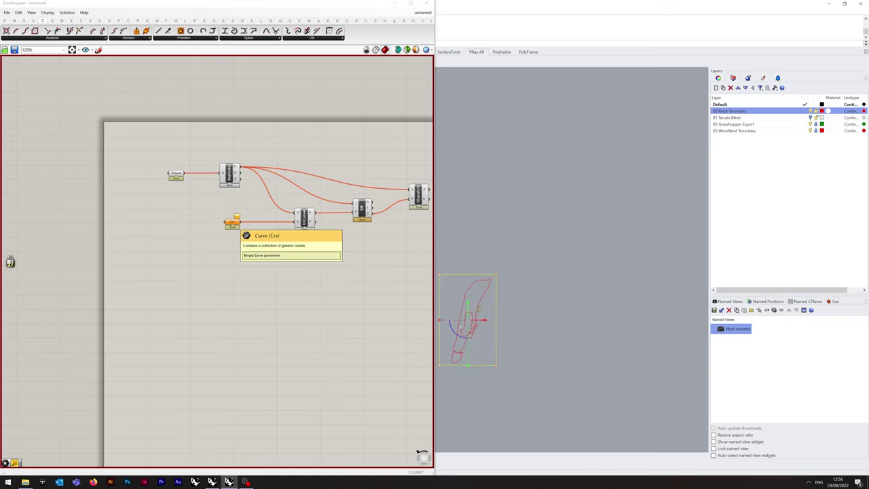
pyautogui.rightClick(233, 224)
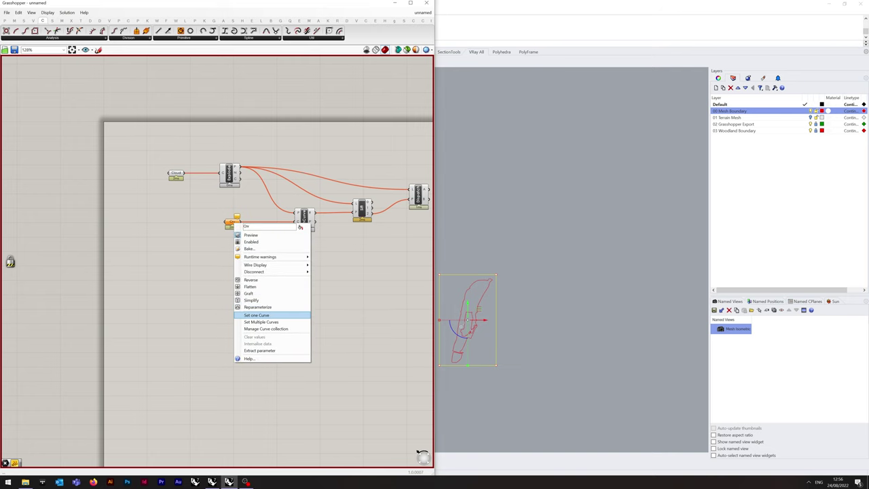
pyautogui.click(257, 315)
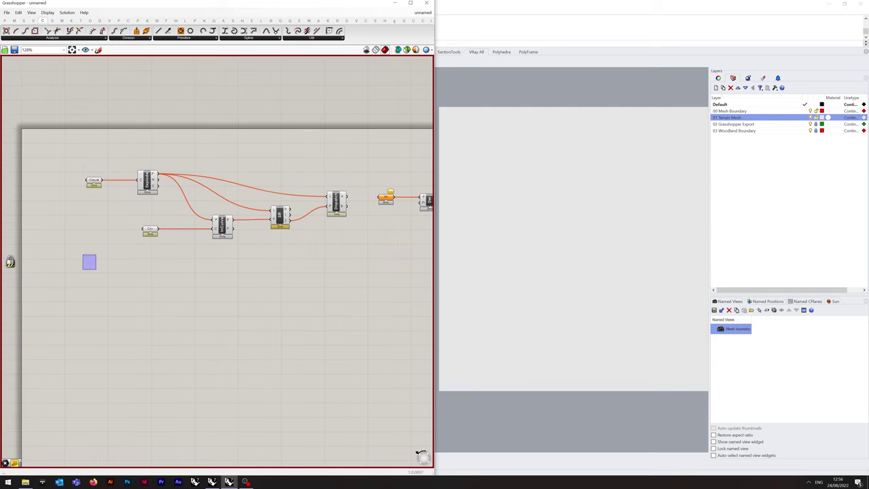
# Turn off preview for the Cloud, Explode Cloud, Curve and Point In Curve components
pyautogui.moveTo(96, 255); pyautogui.dragTo(282, 129)
pyautogui.rightClick(282, 129)
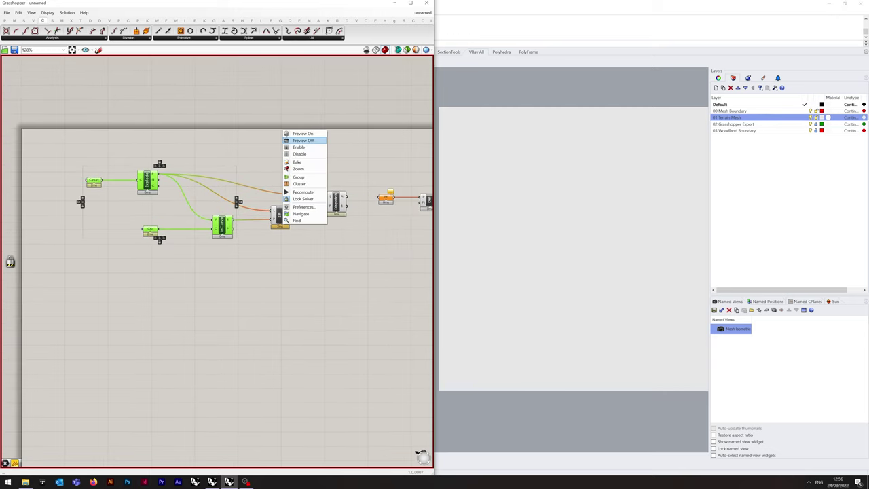
pyautogui.click(299, 140)
# Turn off preview for the Sift and Dispatch components
pyautogui.moveTo(299, 140); pyautogui.dragTo(196, 150, button='right')
pyautogui.moveTo(151, 270); pyautogui.dragTo(262, 175)
pyautogui.rightClick(263, 175)
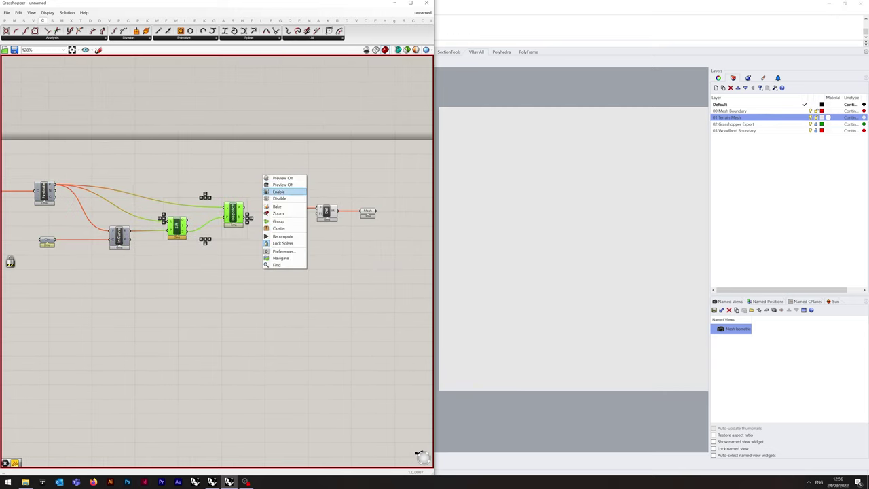
pyautogui.moveTo(150, 268); pyautogui.dragTo(215, 177)
pyautogui.rightClick(217, 175)
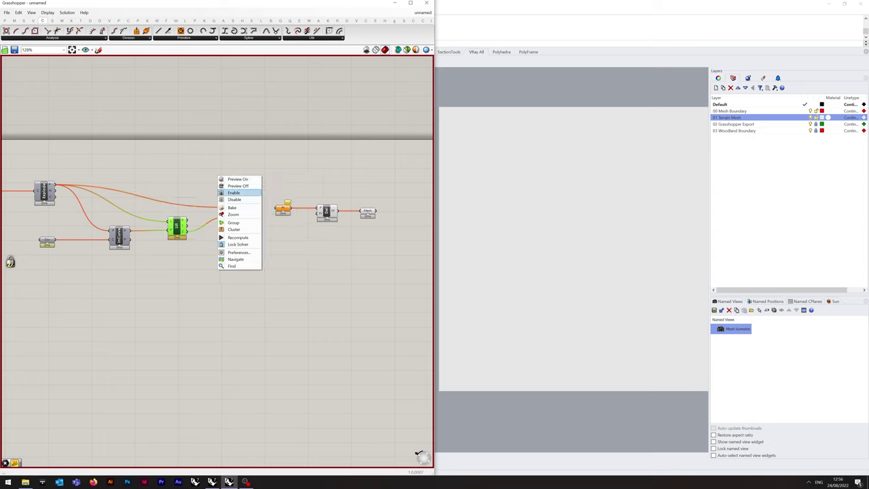
pyautogui.click(236, 186)
pyautogui.moveTo(200, 236); pyautogui.dragTo(251, 177)
pyautogui.rightClick(251, 178)
pyautogui.click(271, 188)
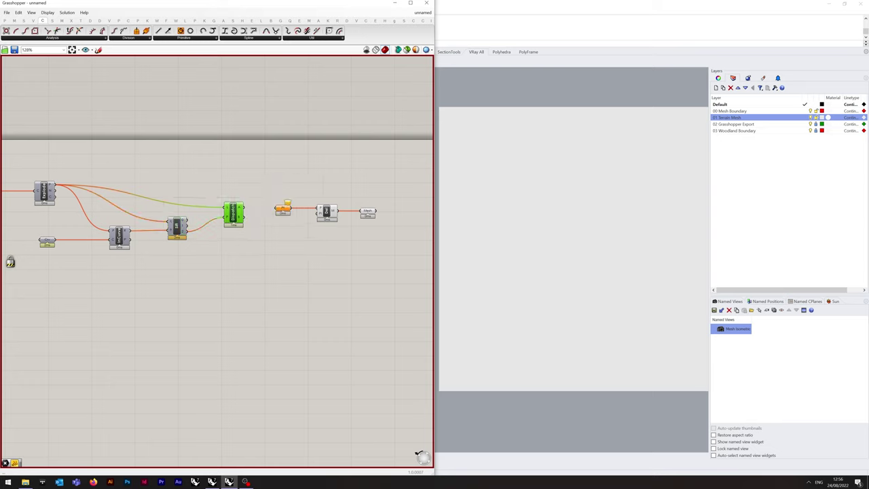
pyautogui.click(272, 184)
# Nudge the Point parameter slightly toward Dispatch and turn off preview for the Delaunay Mesh component
pyautogui.moveTo(283, 209); pyautogui.dragTo(278, 209)
pyautogui.moveTo(310, 257); pyautogui.dragTo(344, 193)
pyautogui.rightClick(336, 182)
pyautogui.click(355, 192)
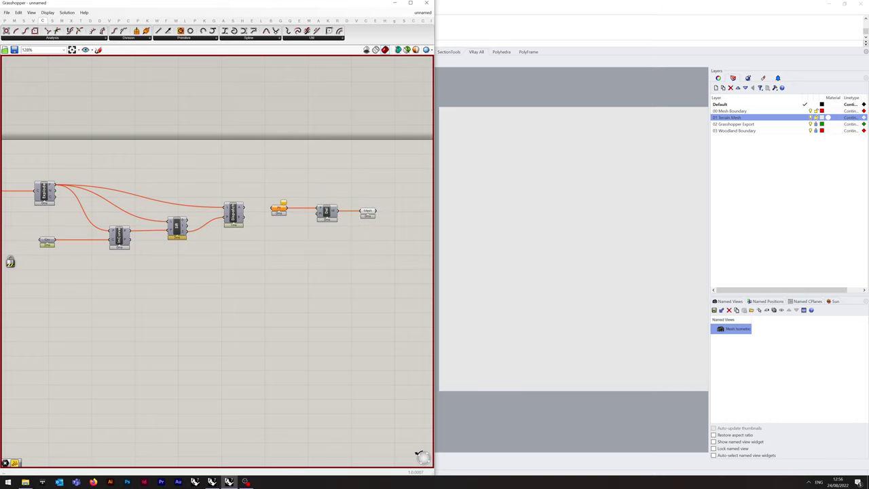
# Unlock the Grasshopper solver so the definition computes
pyautogui.scroll(2, 235, 209)
pyautogui.moveTo(235, 209); pyautogui.dragTo(169, 213, button='right')
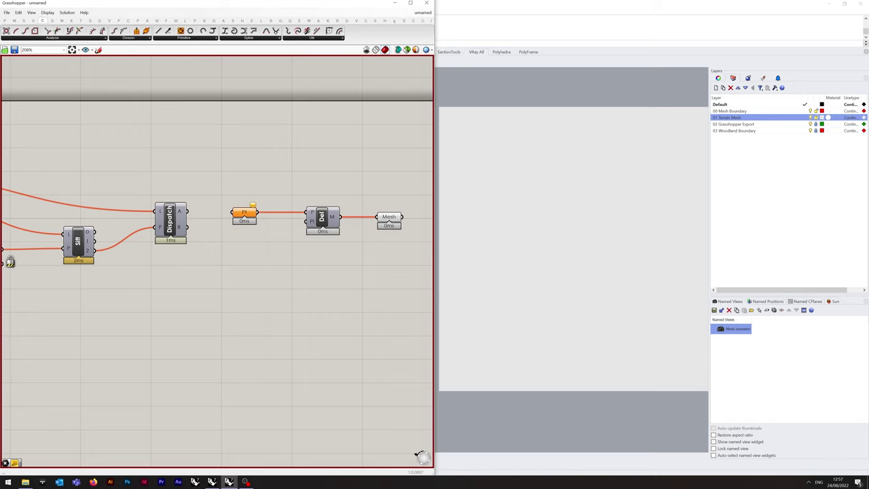
pyautogui.rightClick(137, 275)
pyautogui.click(157, 345)
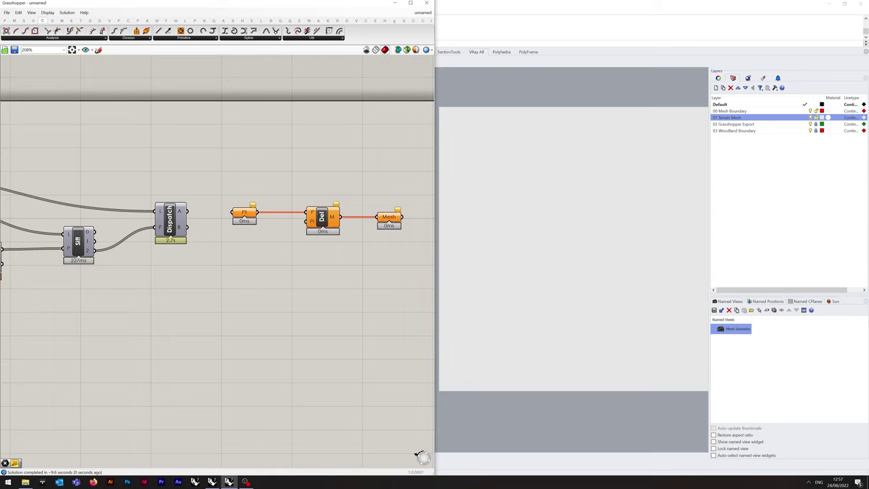
# Examine the components' computation times along the definition and the contents of Dispatch's output lists
pyautogui.moveTo(169, 267); pyautogui.dragTo(368, 292, button='right')
pyautogui.scroll(-1, 281, 255)
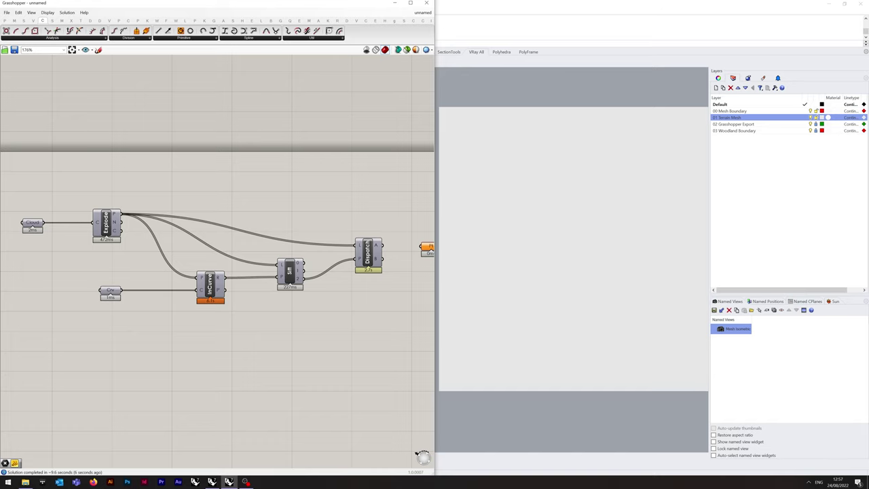
pyautogui.scroll(1, 217, 312)
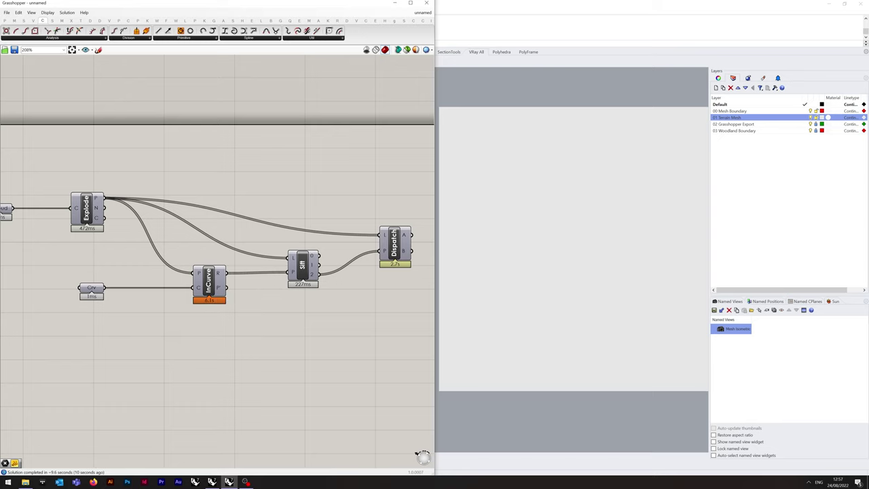
pyautogui.moveTo(326, 325); pyautogui.dragTo(165, 337, button='right')
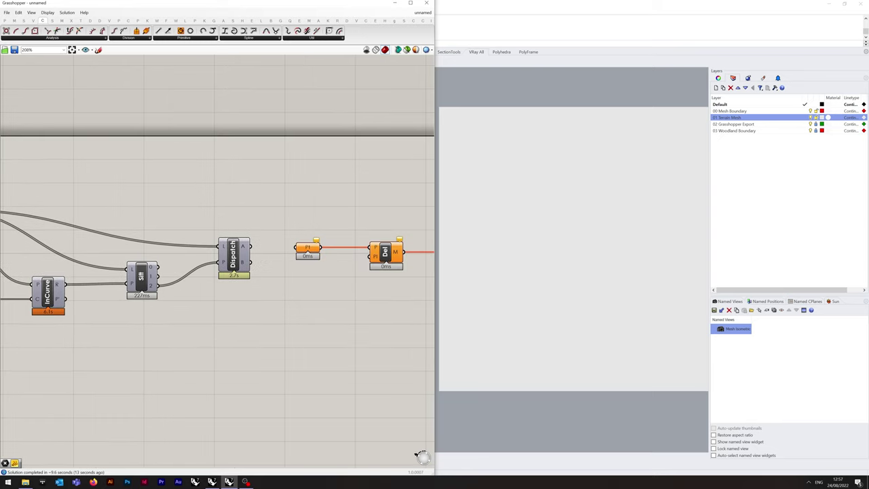
pyautogui.moveTo(292, 342)
pyautogui.mouseDown(button='right')
pyautogui.moveTo(229, 348)
pyautogui.moveTo(297, 339)
pyautogui.mouseUp(button='right')
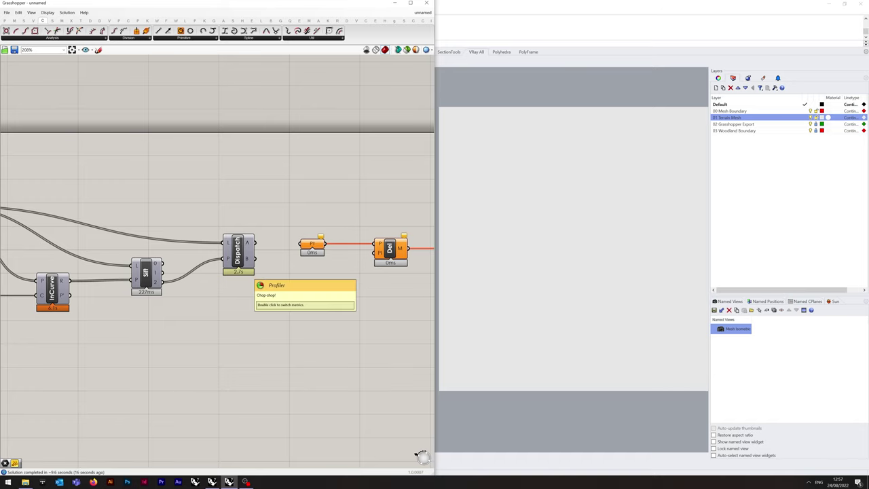
pyautogui.moveTo(292, 326); pyautogui.dragTo(208, 324, button='right')
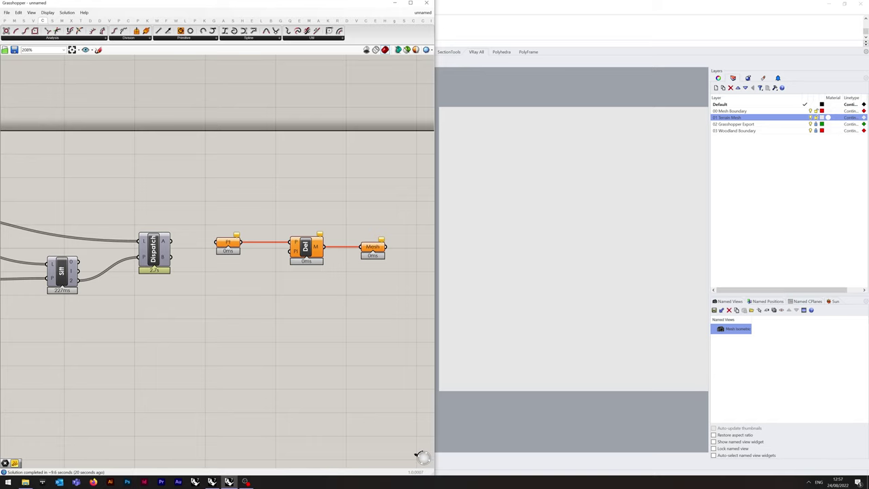
pyautogui.moveTo(272, 326); pyautogui.dragTo(242, 325, button='right')
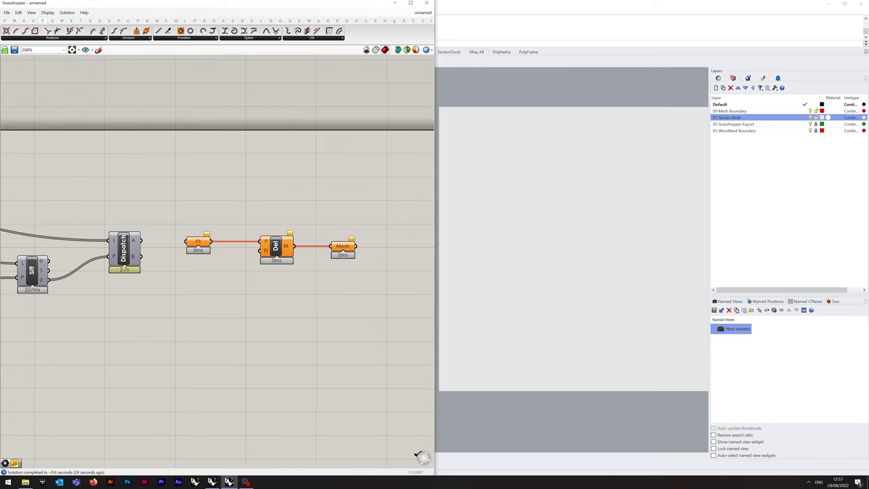
pyautogui.moveTo(134, 240)
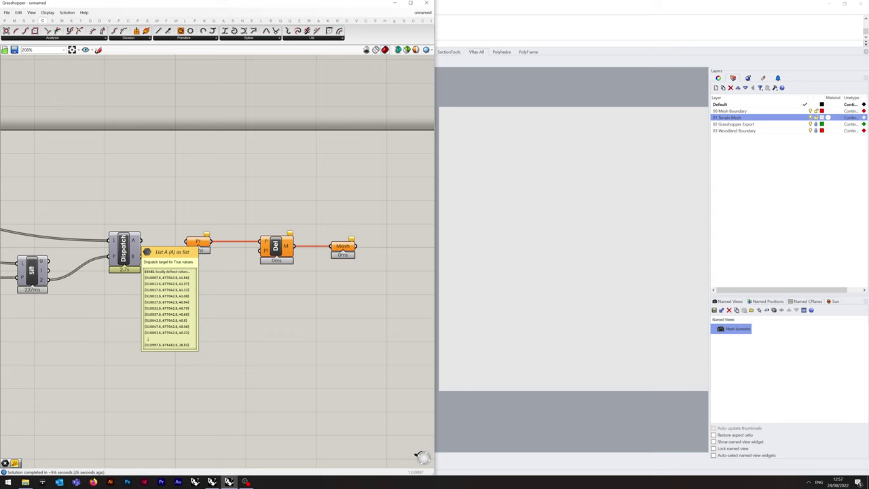
pyautogui.moveTo(140, 257)
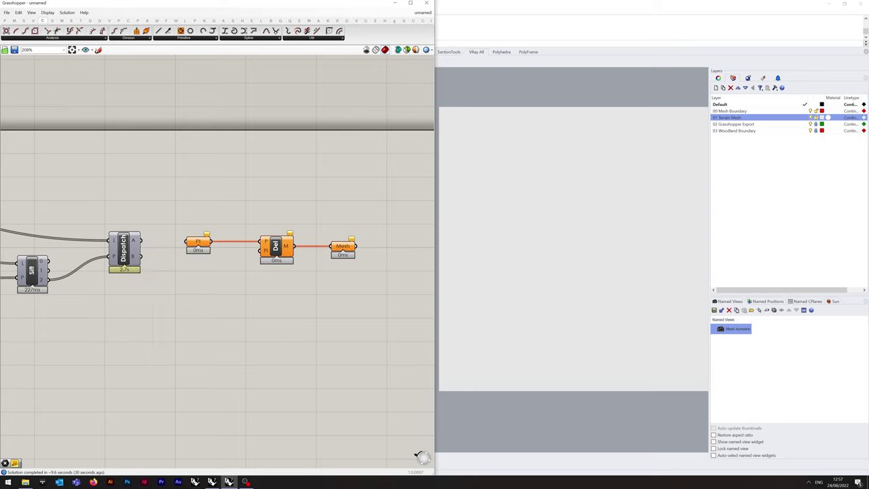
# Connect Dispatch's A output to the Point parameter and turn off the Point parameter's preview
pyautogui.moveTo(141, 242); pyautogui.dragTo(186, 241)
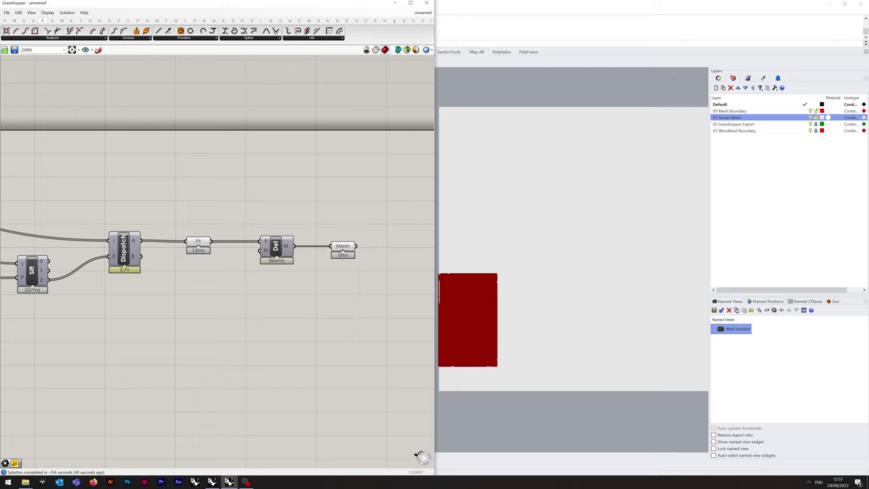
pyautogui.rightClick(198, 242)
pyautogui.click(211, 254)
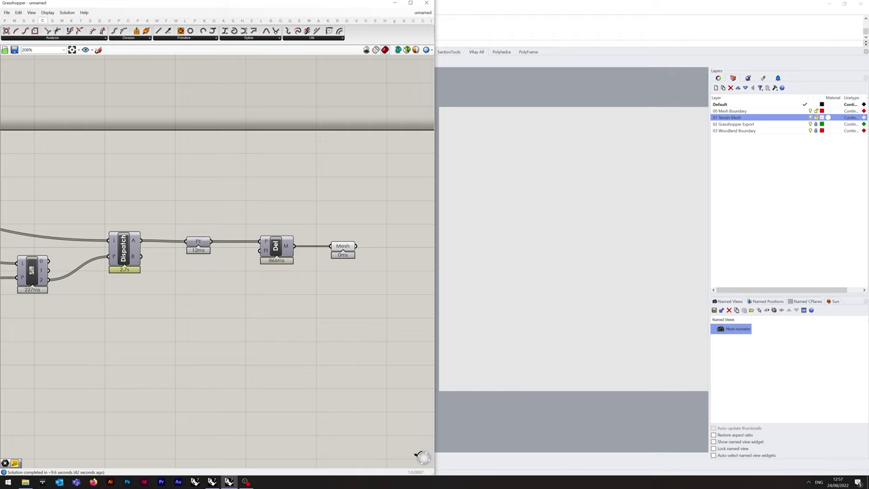
# Hide the point cloud in Rhino and frame the terrain mesh preview in the viewport
pyautogui.click(573, 248)
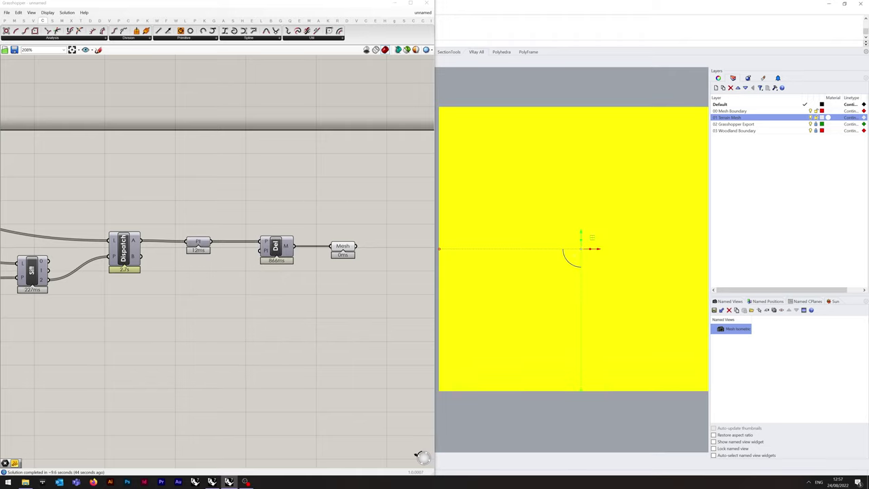
pyautogui.middleClick(568, 150)
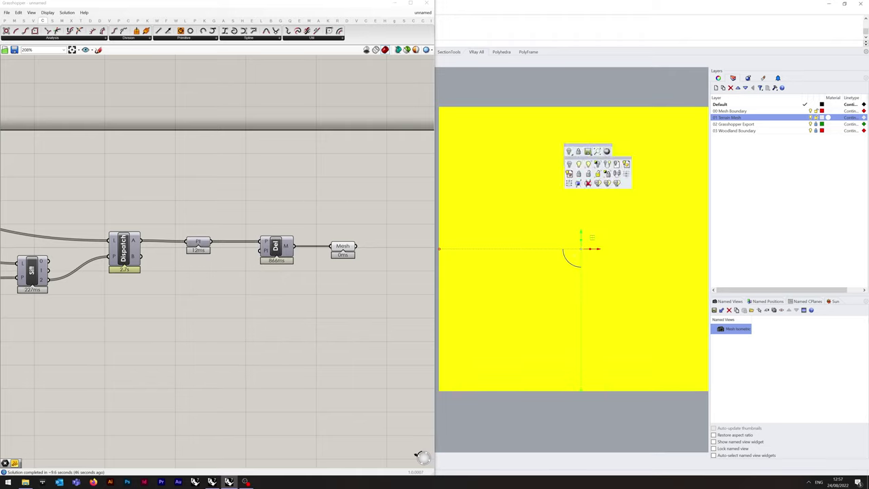
pyautogui.middleClick(578, 156)
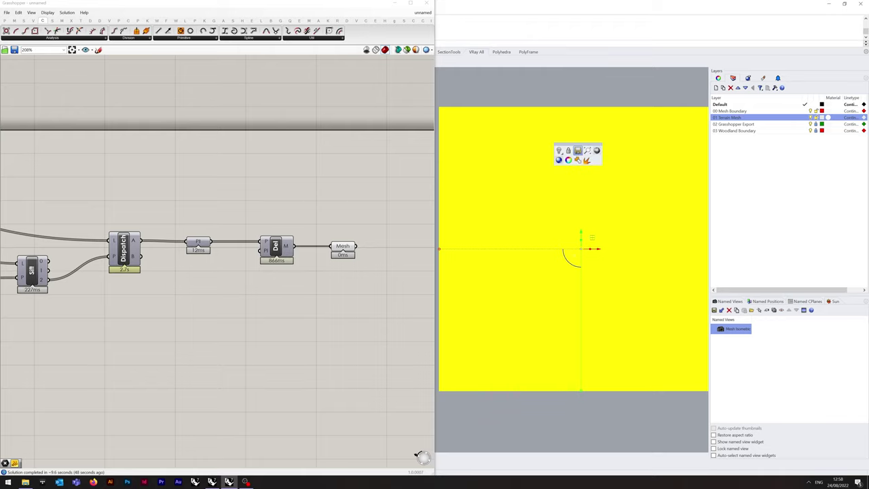
pyautogui.click(560, 154)
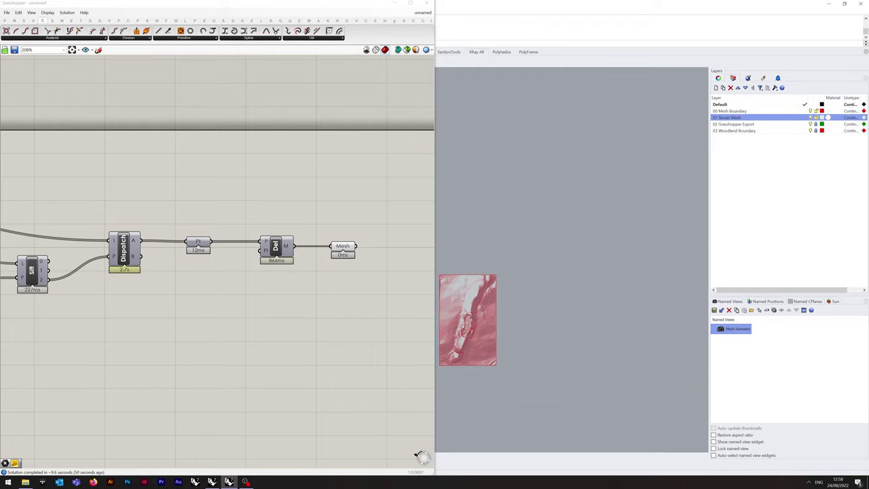
pyautogui.scroll(12, 446, 337)
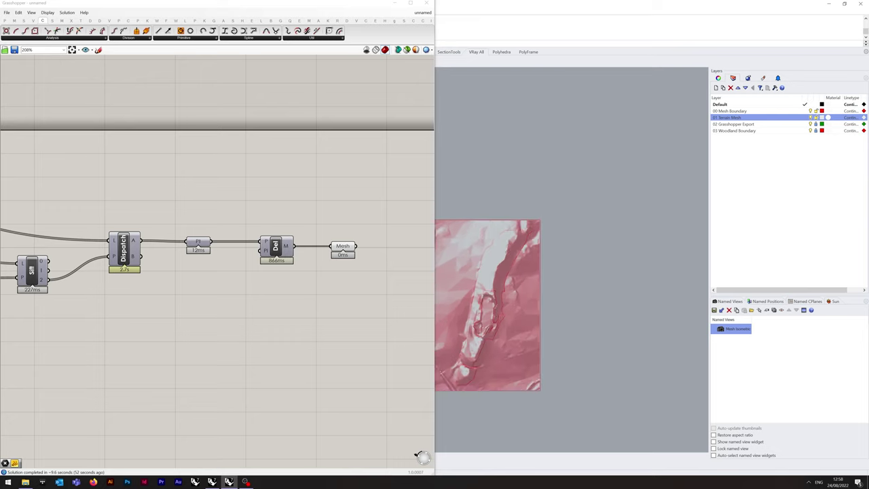
pyautogui.scroll(-4, 585, 323)
pyautogui.scroll(1, 466, 315)
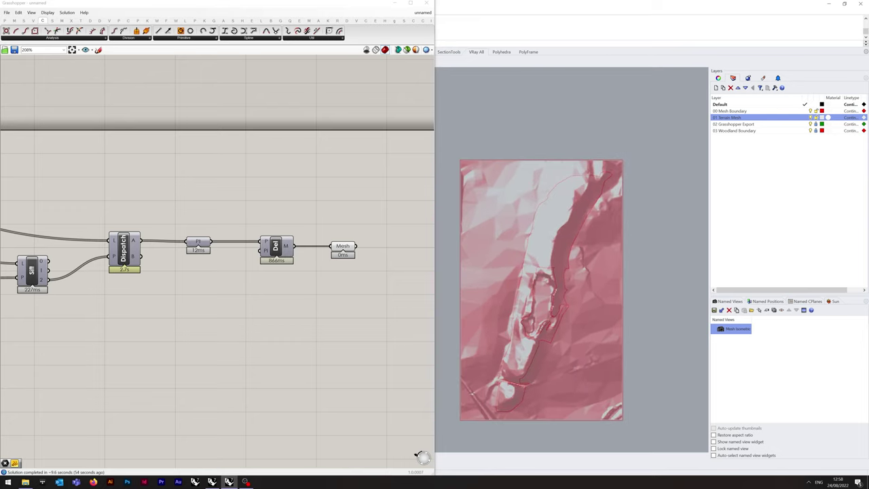
# Bake the Mesh parameter onto the 01 Terrain Mesh layer
pyautogui.rightClick(344, 250)
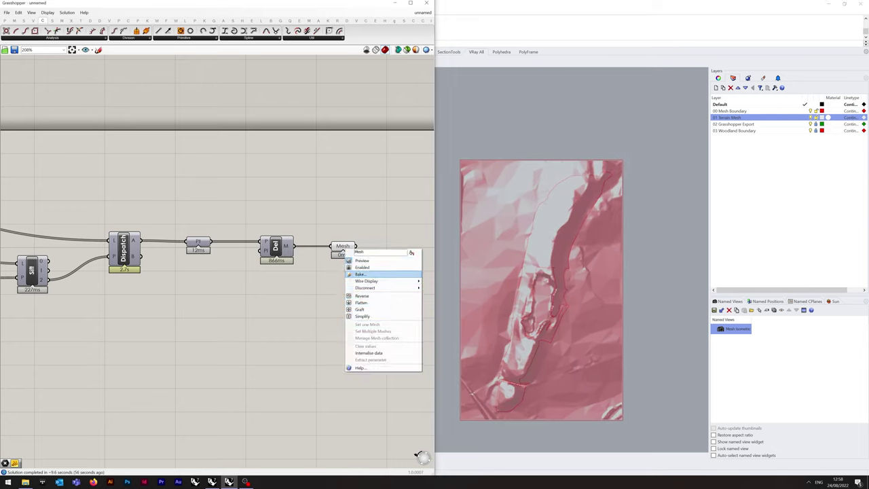
pyautogui.click(361, 274)
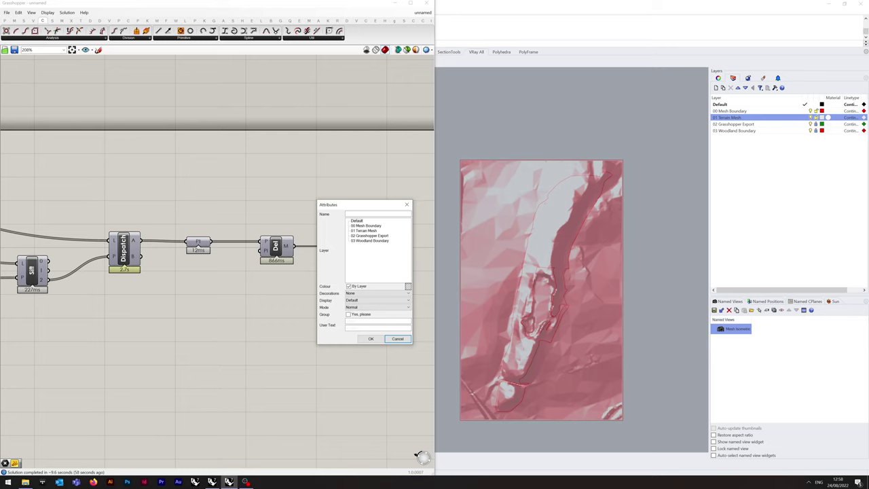
pyautogui.click(364, 231)
pyautogui.click(371, 338)
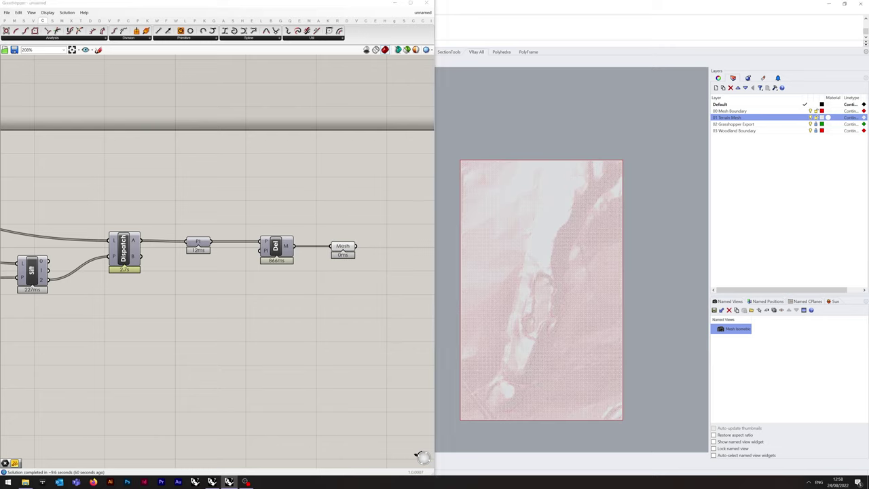
# Unhide the source point cloud in Rhino and delete it, keeping the baked terrain mesh
pyautogui.middleClick(602, 147)
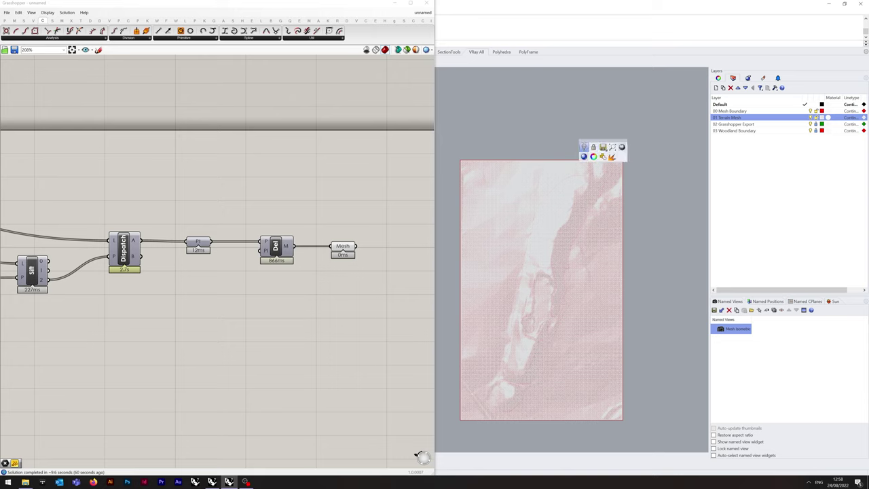
pyautogui.click(584, 147)
pyautogui.click(584, 147)
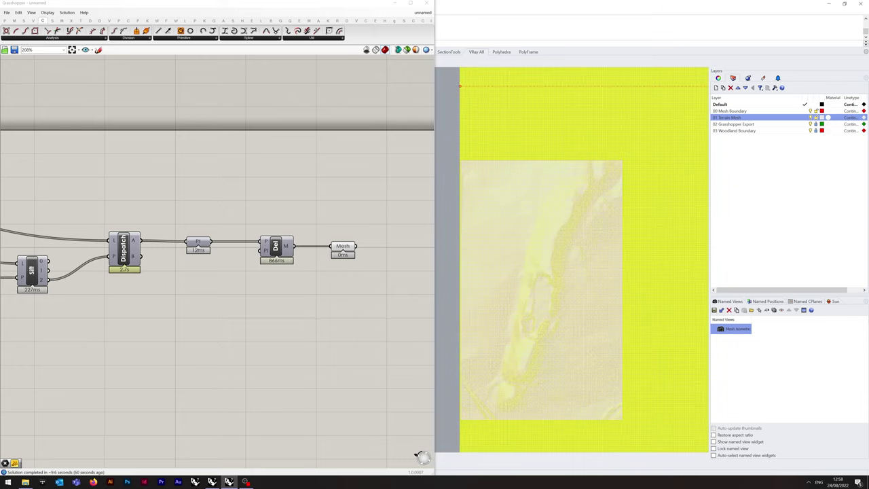
pyautogui.press('Delete')
pyautogui.scroll(-5, 338, 212)
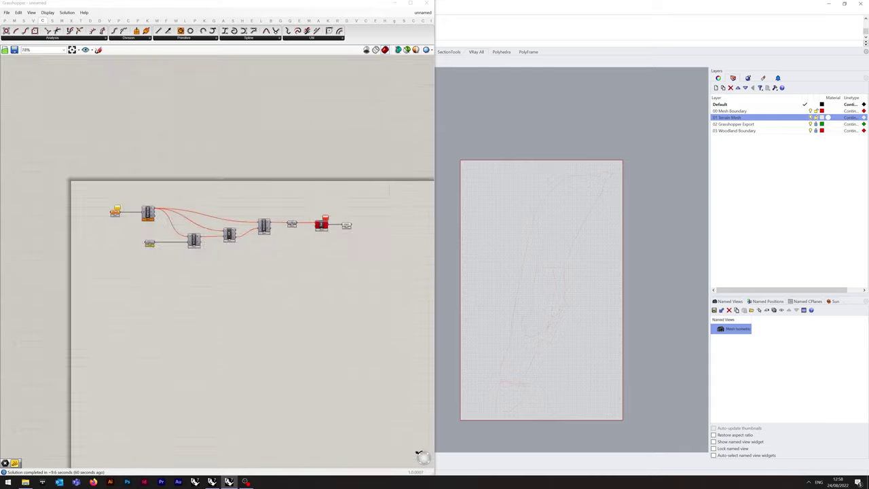
# Delete all the point cloud and terrain mesh components from the Grasshopper canvas
pyautogui.moveTo(85, 299); pyautogui.dragTo(361, 176)
pyautogui.press('Delete')
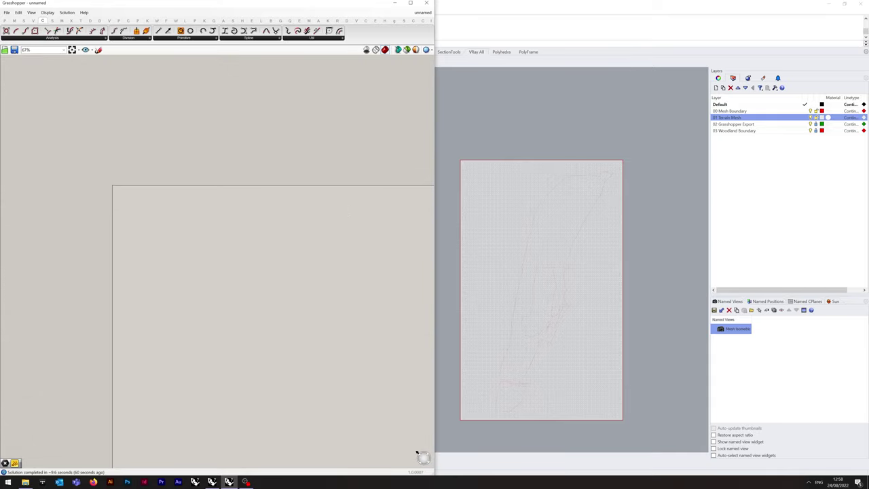
pyautogui.moveTo(543, 292); pyautogui.dragTo(542, 256, button='right')
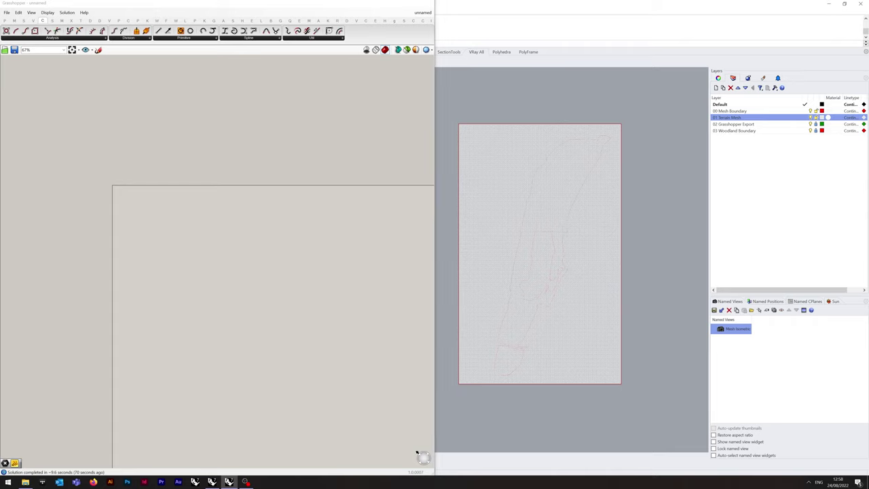
# Minimize Grasshopper, restore the Mesh Isometric named view in Rhino, and inspect the terrain mesh in Arctic display mode
pyautogui.click(395, 3)
pyautogui.doubleClick(736, 329)
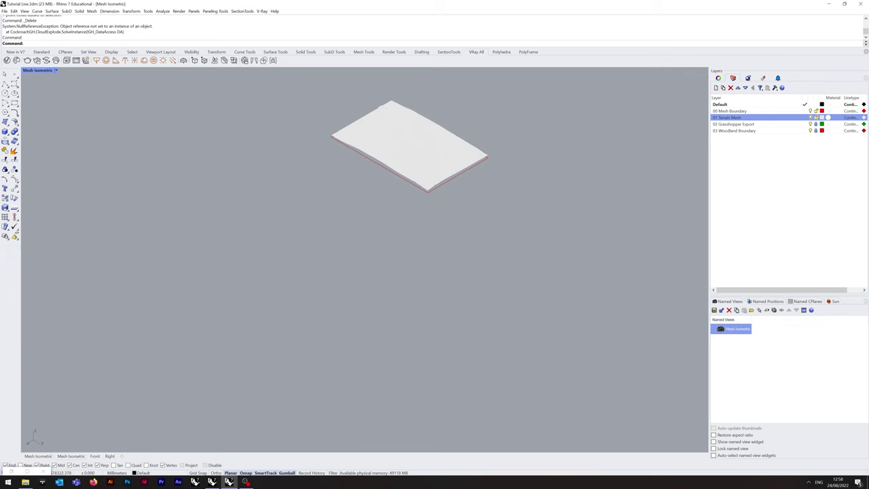
pyautogui.scroll(8, 410, 97)
pyautogui.scroll(4, 415, 177)
pyautogui.moveTo(410, 98)
pyautogui.keyDown('shift'); pyautogui.mouseDown(button='right')
pyautogui.moveTo(411, 164)
pyautogui.moveTo(403, 97)
pyautogui.mouseUp(button='right'); pyautogui.keyUp('shift')
pyautogui.click(58, 70)
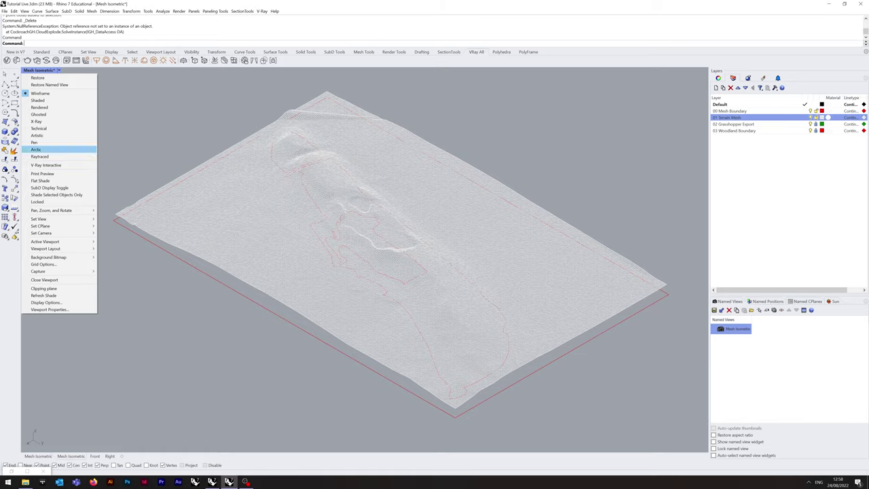
pyautogui.click(48, 149)
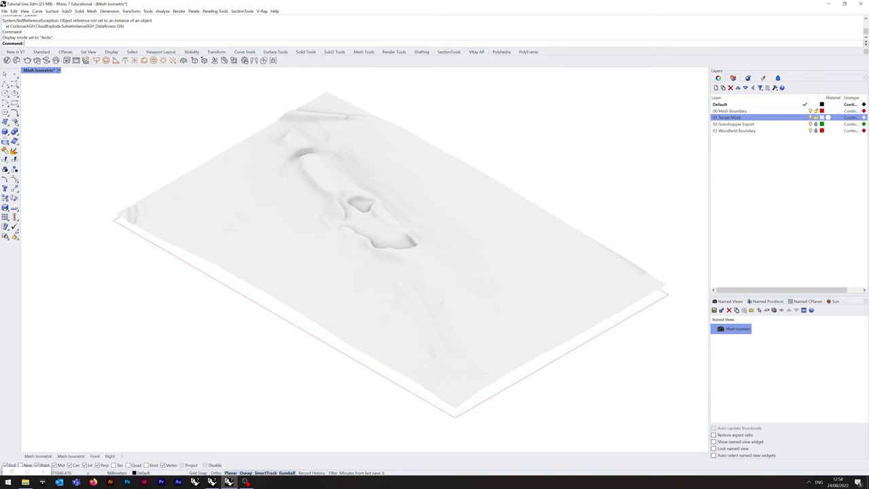
# Set the Mesh Isometric viewport back to Wireframe display and save the Rhino file
pyautogui.click(58, 70)
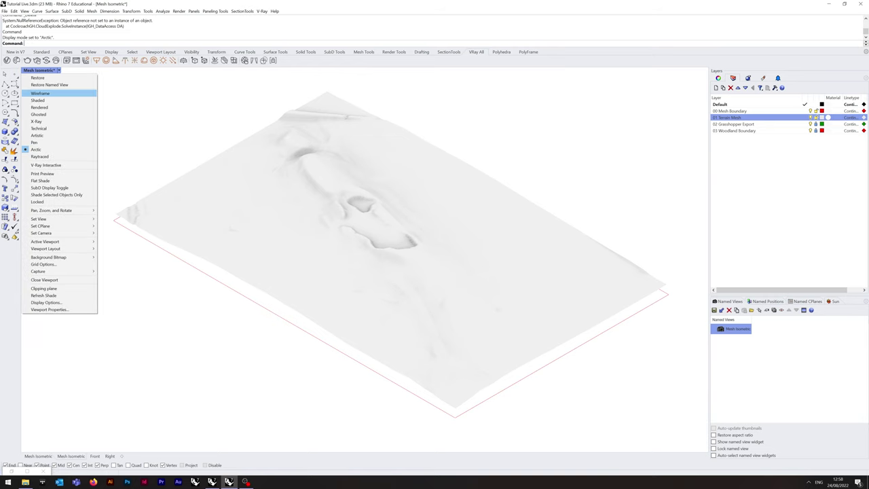
pyautogui.click(40, 93)
pyautogui.hotkey('ctrl', 's')
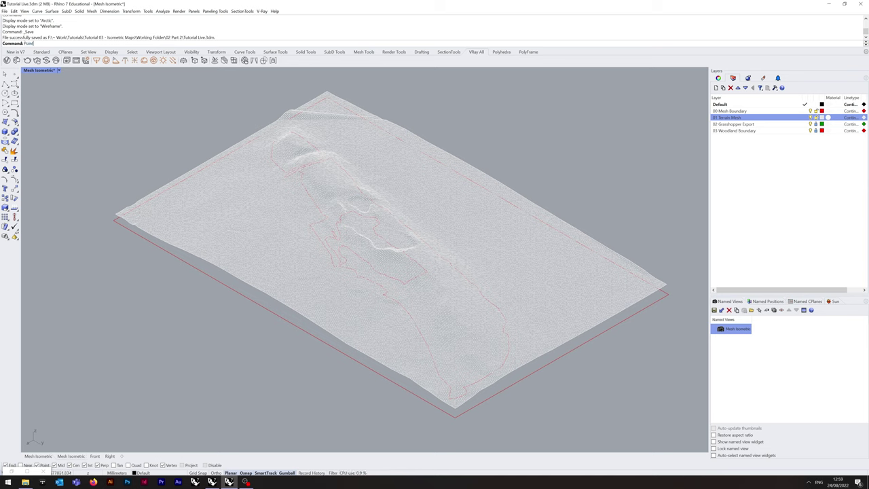
# Create a point object in Rhino at the world origin 0,0,0
pyautogui.write('Point')
pyautogui.press('Return')
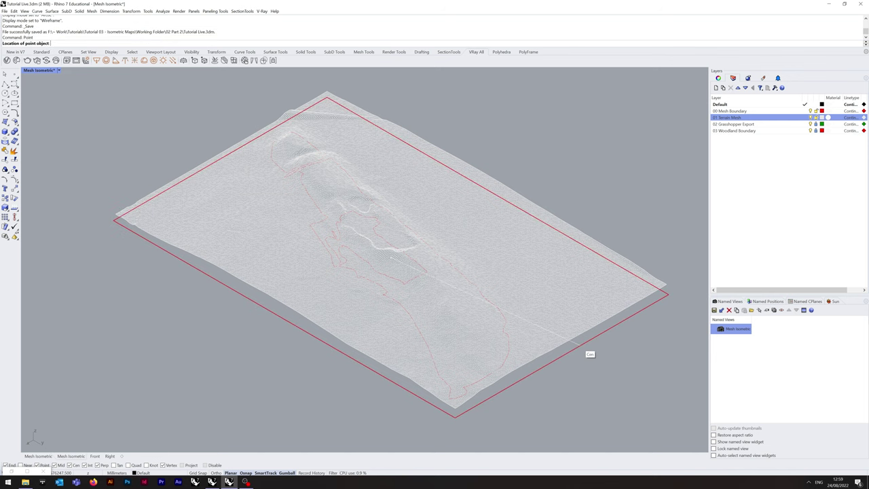
pyautogui.write('0,0,0')
pyautogui.press('Return')
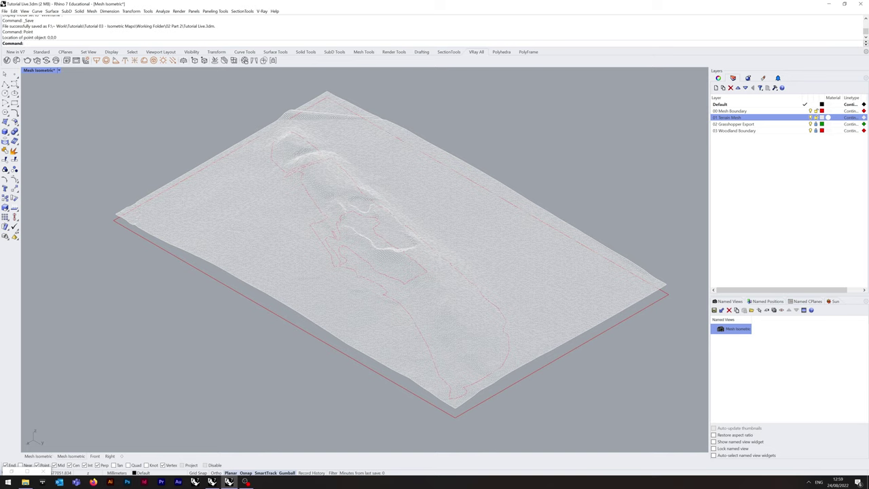
# Zoom to the origin point with SelPt and ZS, and save the framing as a named view called Origin Isometric
pyautogui.write('SelPt')
pyautogui.press('Return')
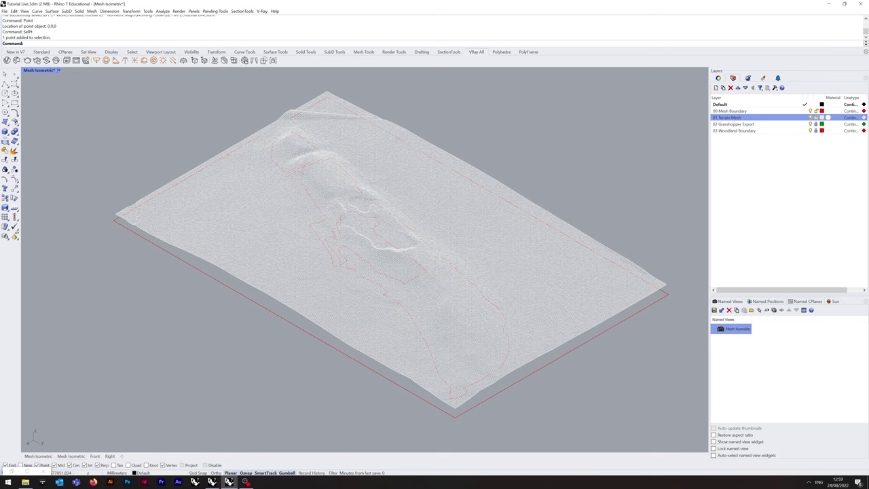
pyautogui.write('ZS')
pyautogui.press('Return')
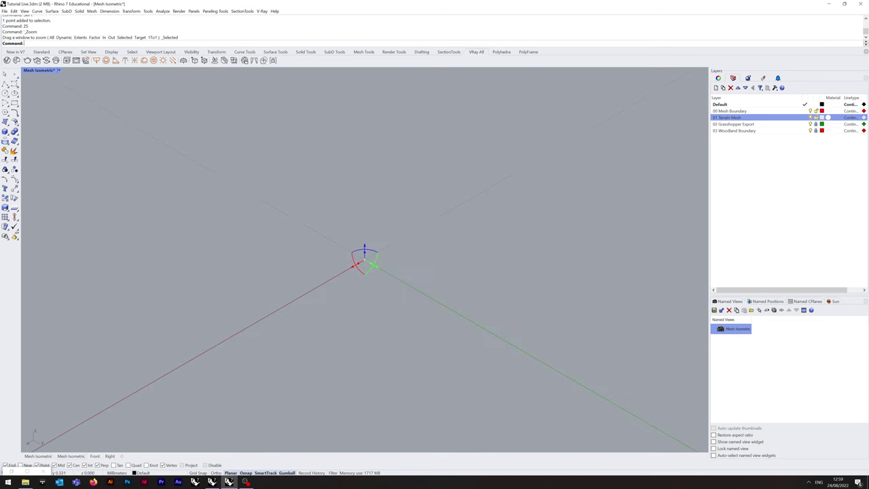
pyautogui.keyDown('shift'); pyautogui.moveTo(364, 259); pyautogui.dragTo(366, 336, button='right'); pyautogui.keyUp('shift')
pyautogui.click(714, 309)
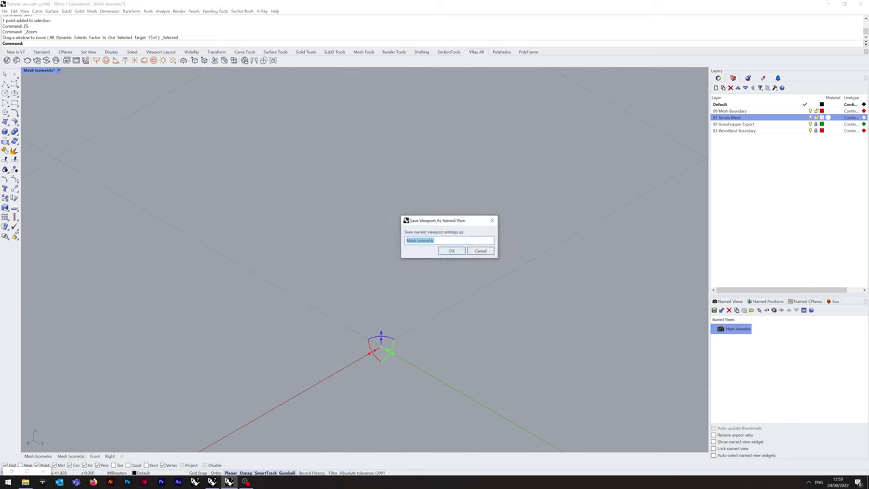
pyautogui.write('Origin Isometric')
pyautogui.press('Return')
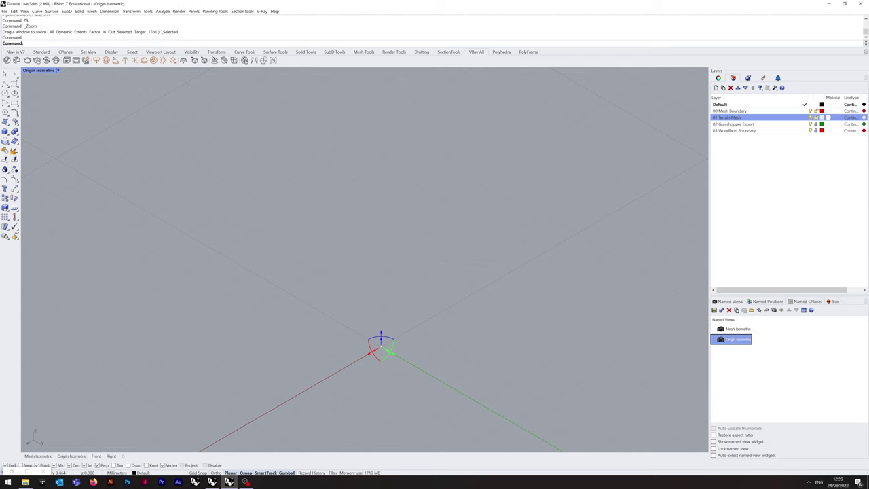
# Reopen Grasshopper and place a Construct Point component near the corner of the empty canvas
pyautogui.moveTo(325, 257); pyautogui.dragTo(503, 271, button='right')
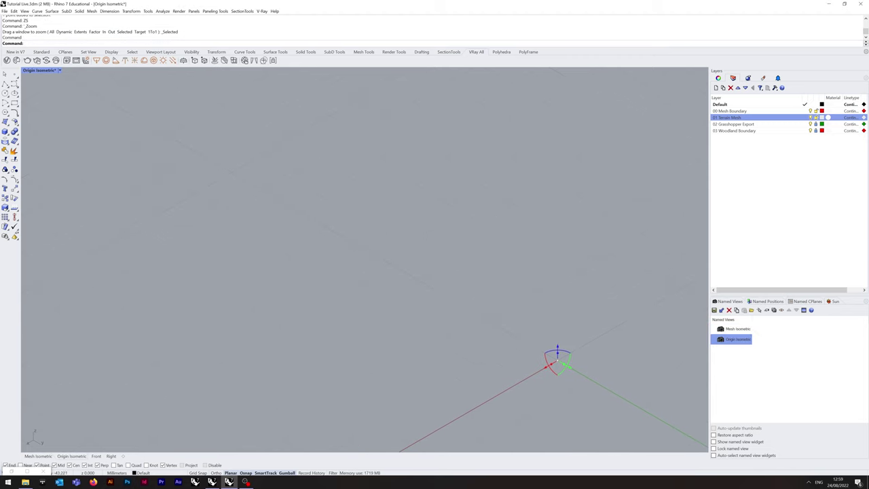
pyautogui.click(11, 471)
pyautogui.moveTo(217, 271); pyautogui.dragTo(120, 163, button='right')
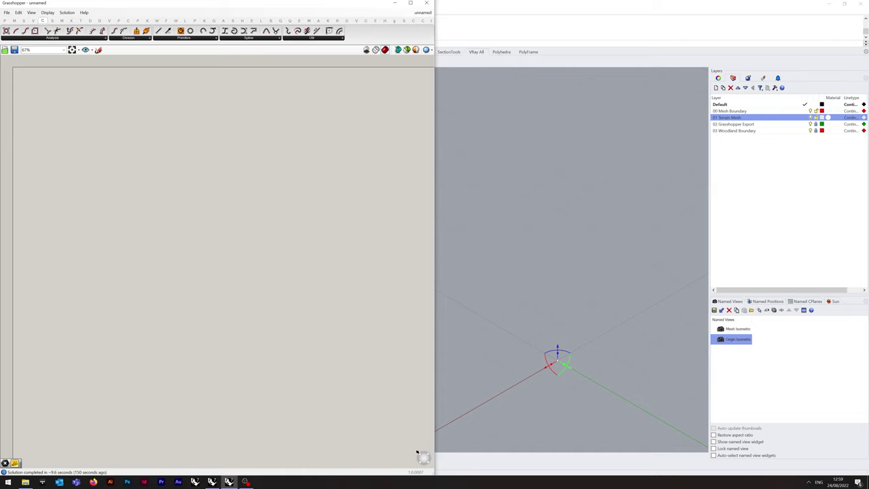
pyautogui.scroll(3, 417, 453)
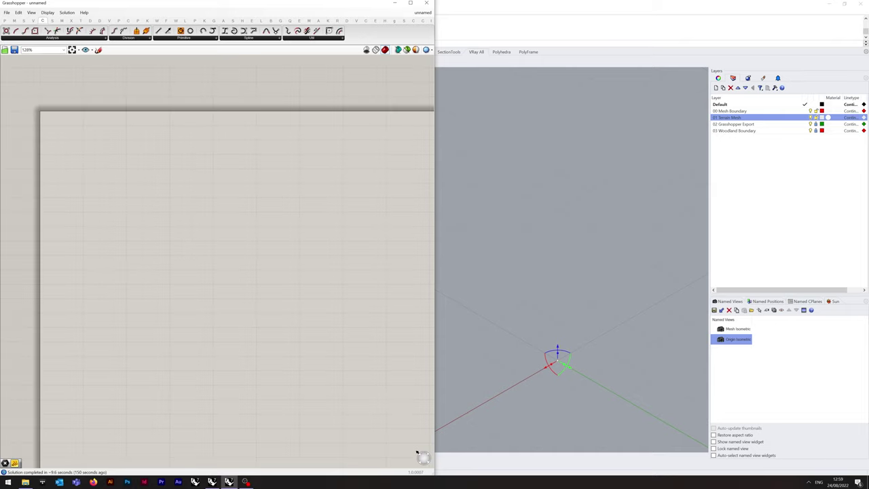
pyautogui.doubleClick(105, 166)
pyautogui.write('construct')
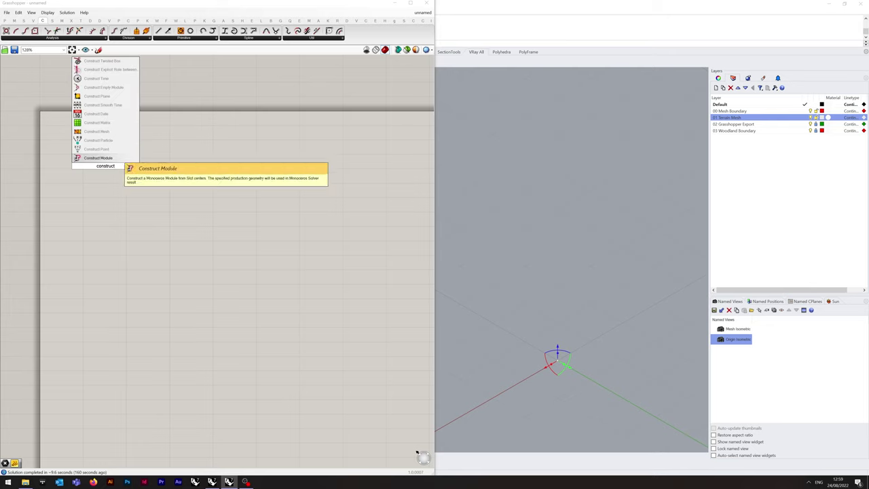
pyautogui.press('Return')
pyautogui.moveTo(105, 166); pyautogui.dragTo(106, 156)
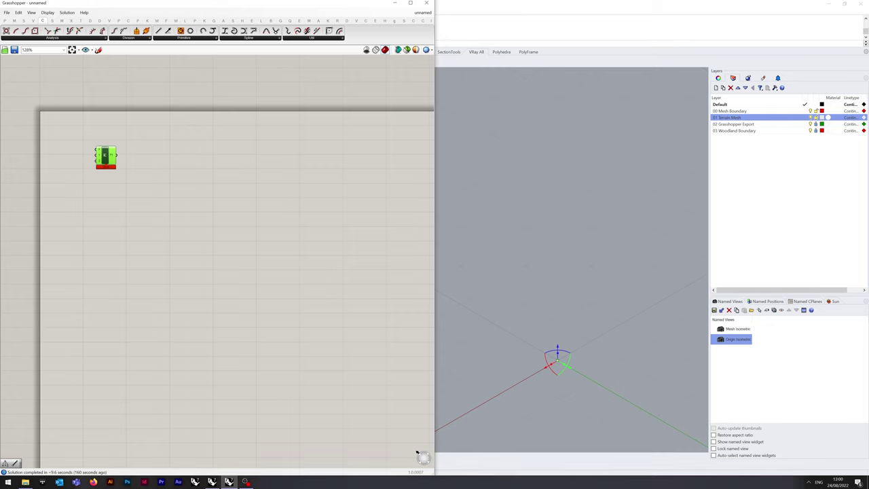
# Add a Point parameter beside Construct Point and a Unit Z vector component beneath it
pyautogui.doubleClick(150, 151)
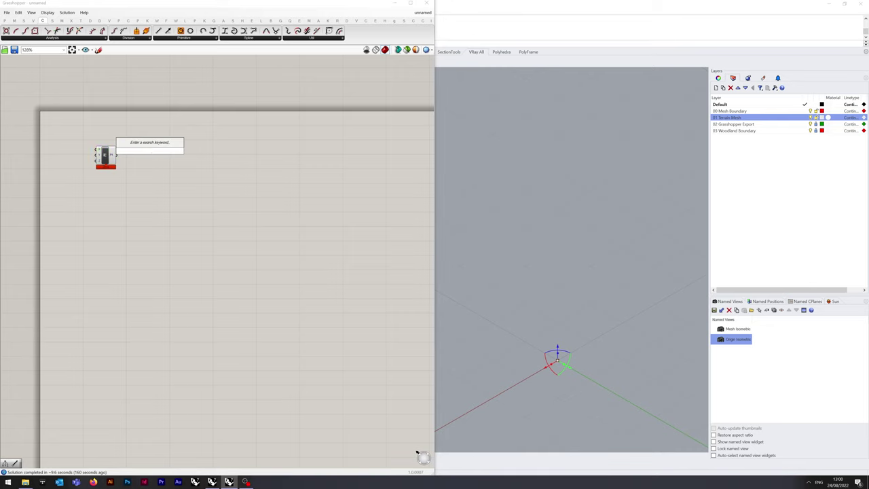
pyautogui.write('point')
pyautogui.press('Return')
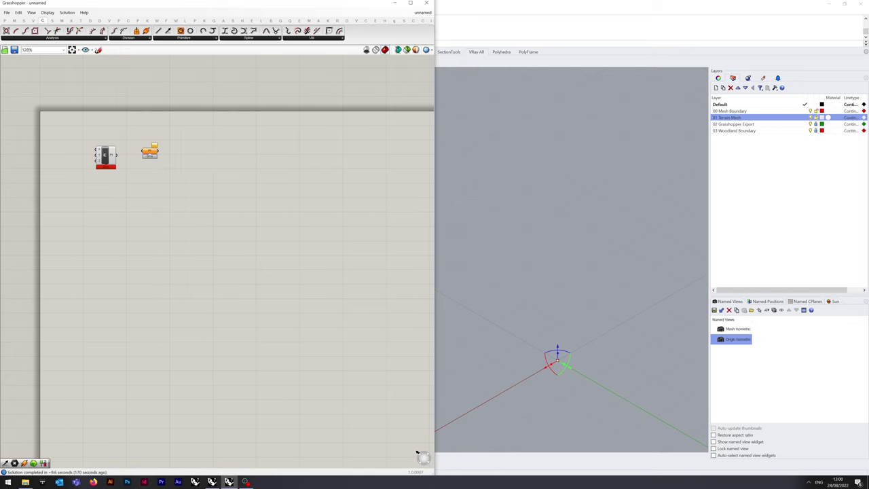
pyautogui.doubleClick(146, 170)
pyautogui.write('unit')
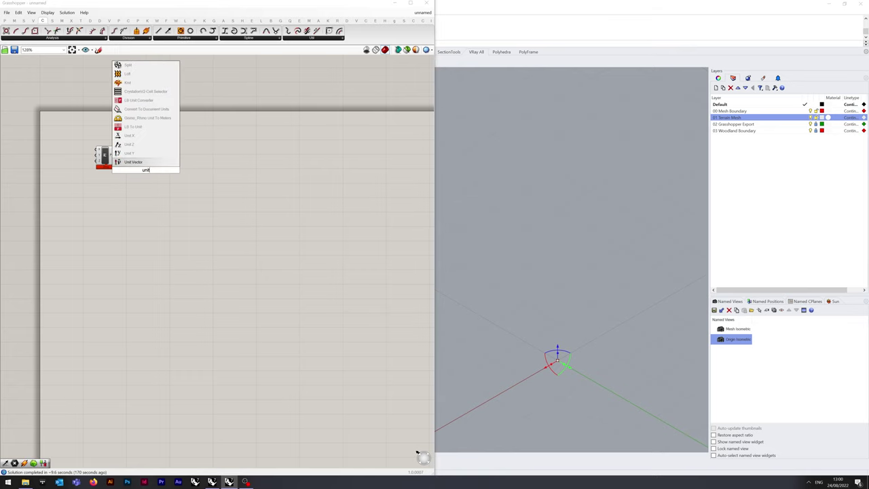
pyautogui.click(138, 144)
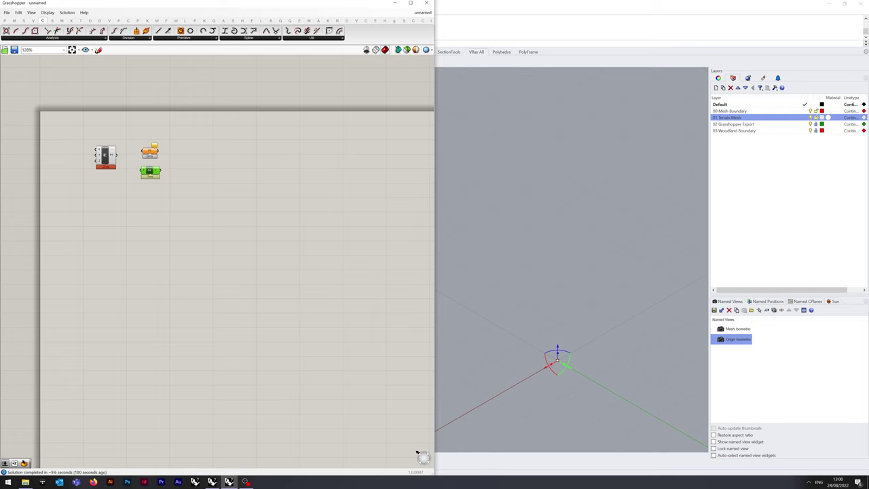
# Add a number slider ranging from 0.0 to 10.0 beneath Unit Z and set its value to 4.0
pyautogui.doubleClick(130, 194)
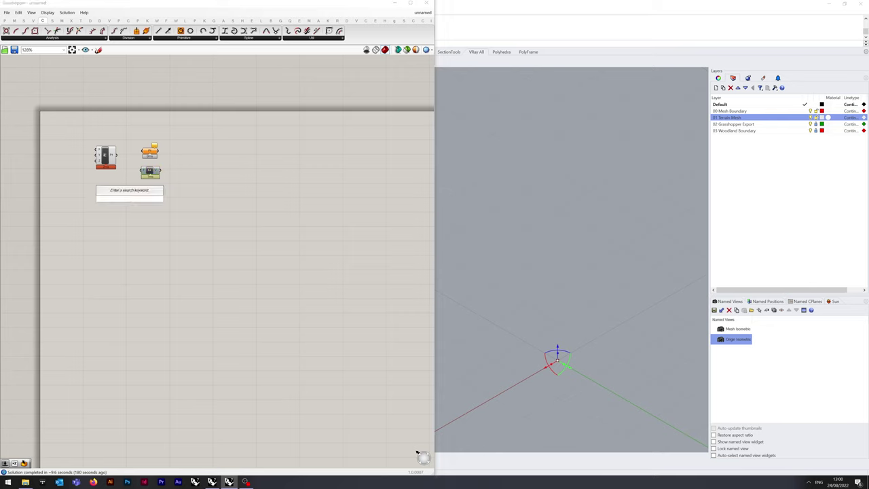
pyautogui.write('0.0<')
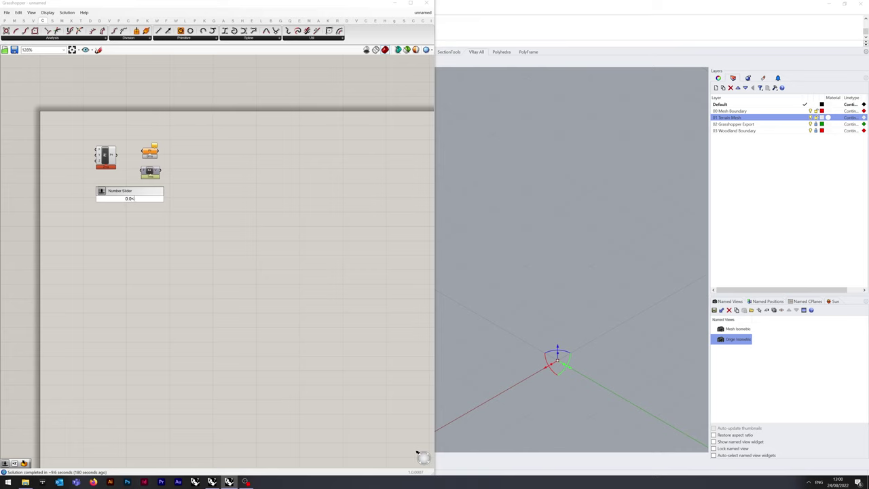
pyautogui.write('10.0')
pyautogui.press('Return')
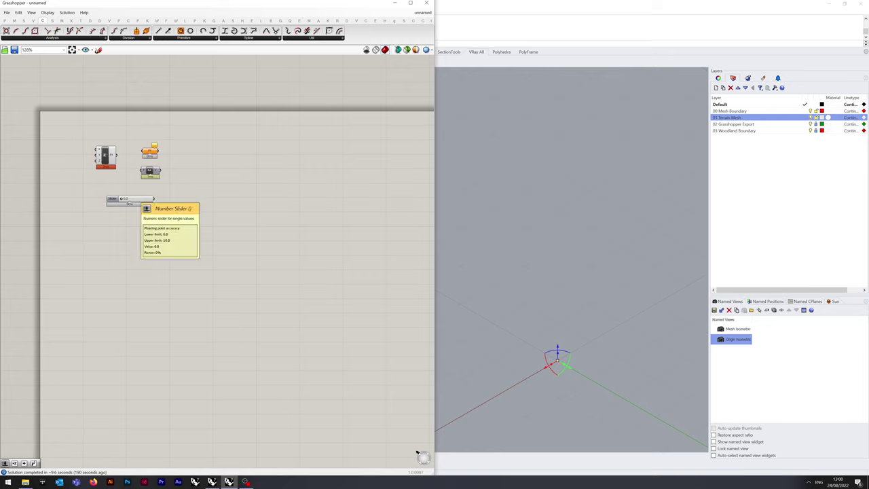
pyautogui.rightClick(132, 199)
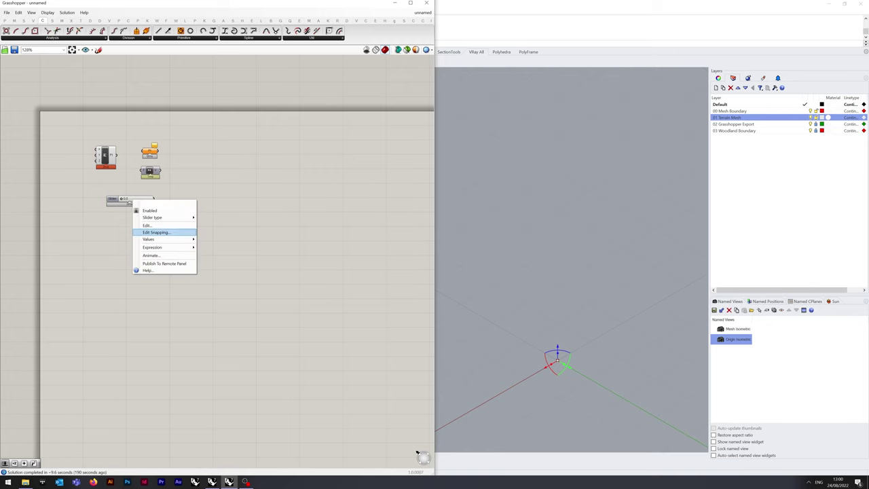
pyautogui.click(146, 225)
pyautogui.doubleClick(129, 200)
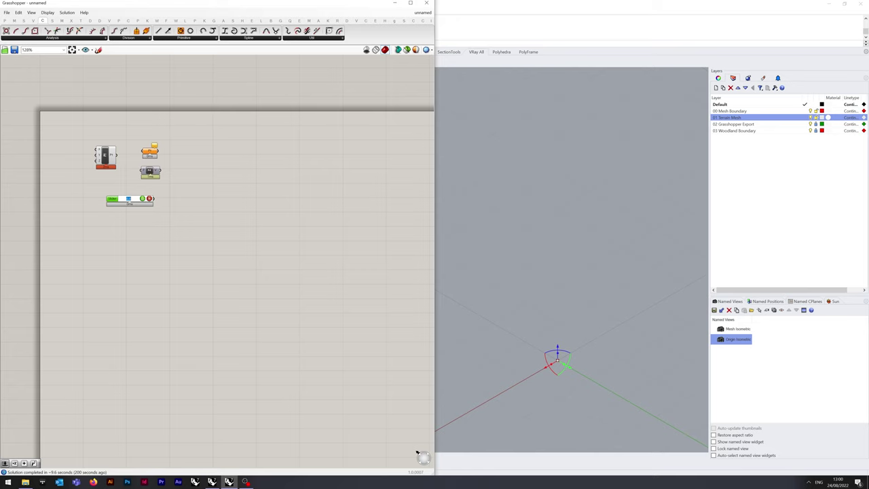
pyautogui.write('4.')
pyautogui.press('Return')
pyautogui.moveTo(112, 199); pyautogui.dragTo(118, 191)
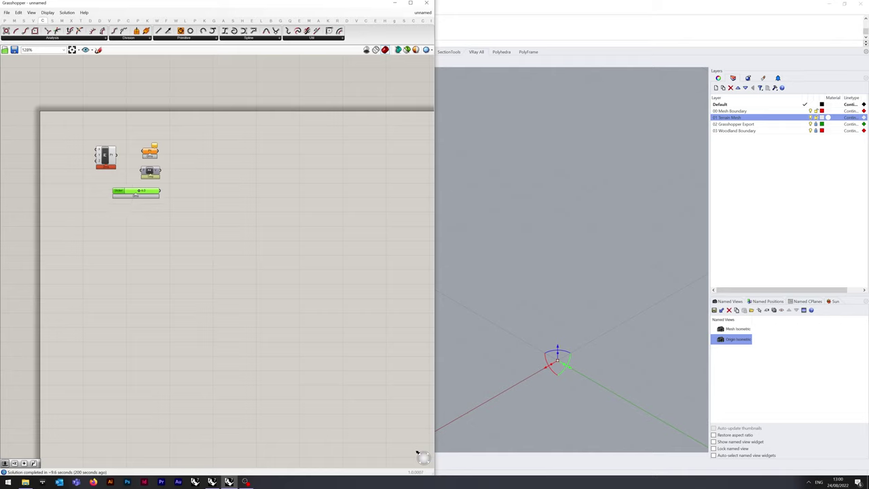
pyautogui.click(136, 218)
# Add a Line SDL component beside the Point parameter and Unit Z
pyautogui.doubleClick(207, 169)
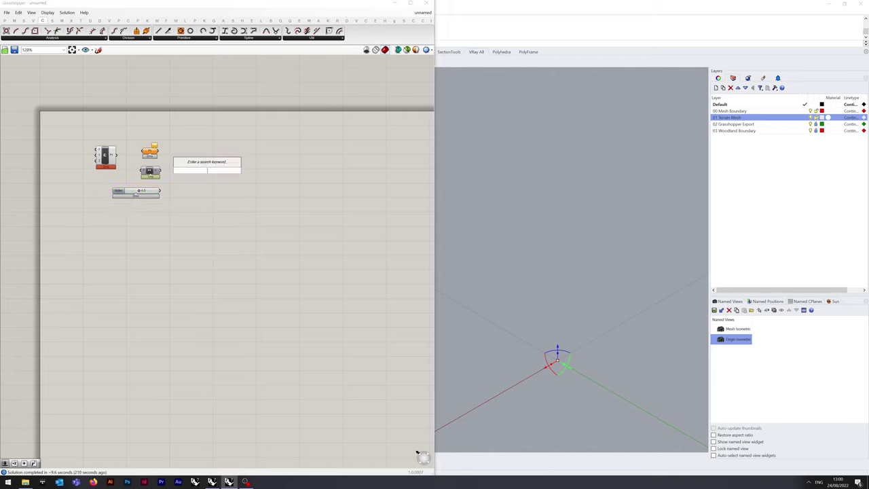
pyautogui.write('line')
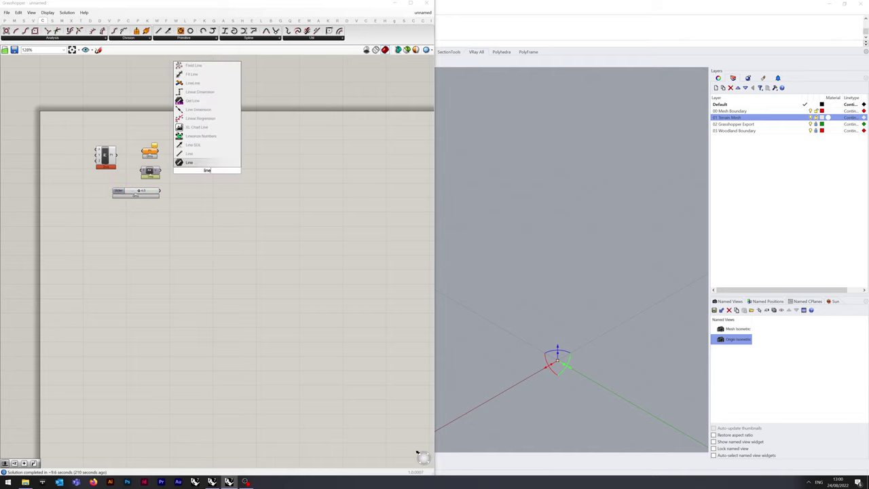
pyautogui.press('Up')
pyautogui.press('Up')
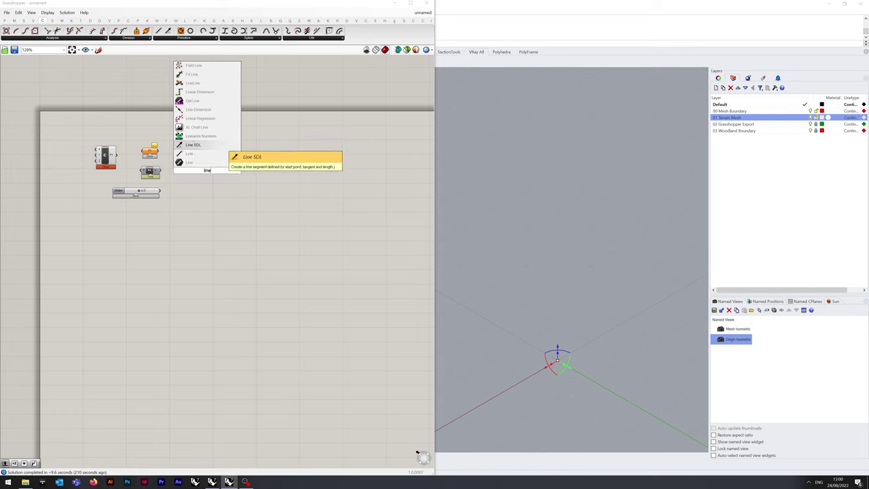
pyautogui.press('Return')
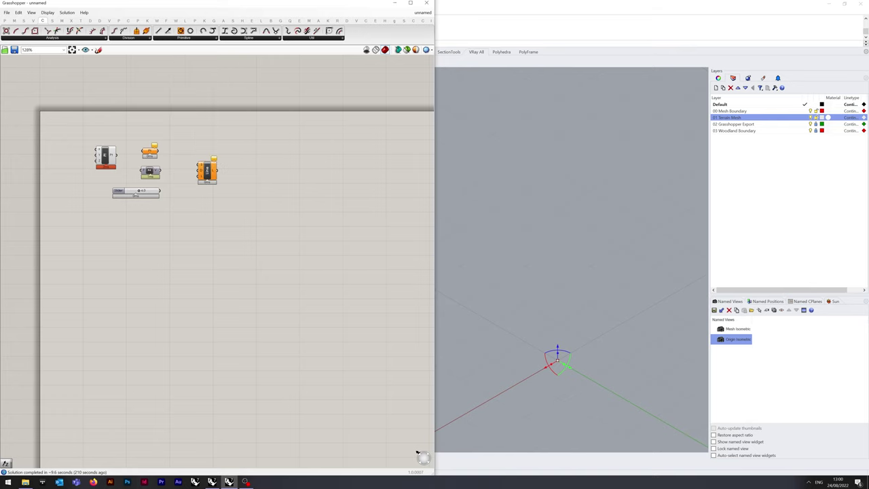
# Wire Construct Point through the Point parameter into Line SDL's start, Unit Z into its direction and the slider into its length
pyautogui.moveTo(117, 155); pyautogui.dragTo(198, 177)
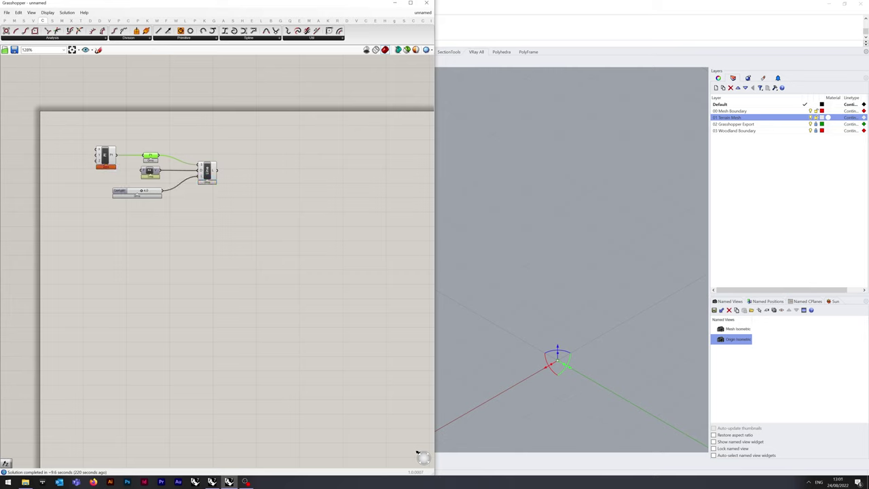
pyautogui.moveTo(119, 191); pyautogui.dragTo(119, 186)
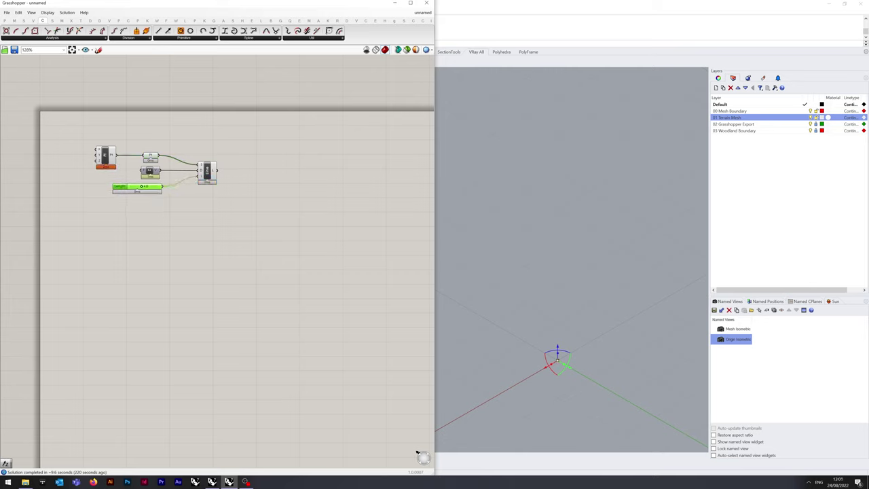
pyautogui.click(159, 220)
pyautogui.click(572, 272)
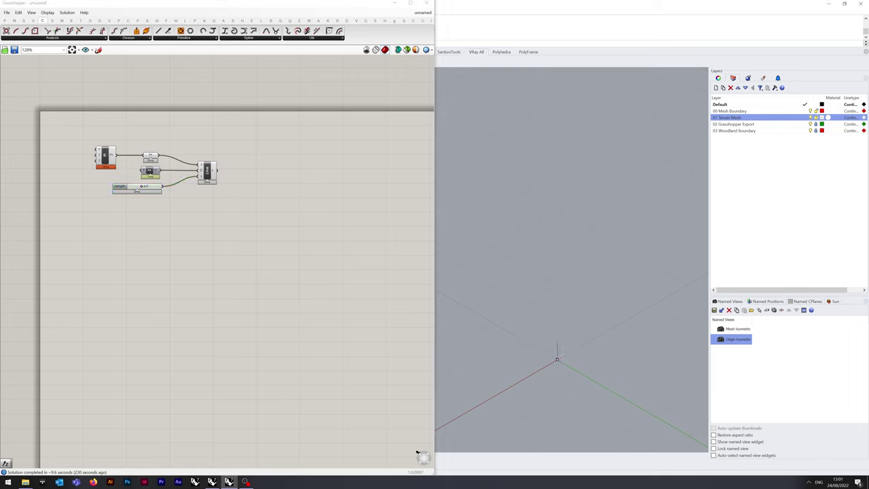
# Add a Curve parameter beside Line SDL, wire the line output into it and rename it Trunk
pyautogui.scroll(7, 557, 360)
pyautogui.doubleClick(272, 173)
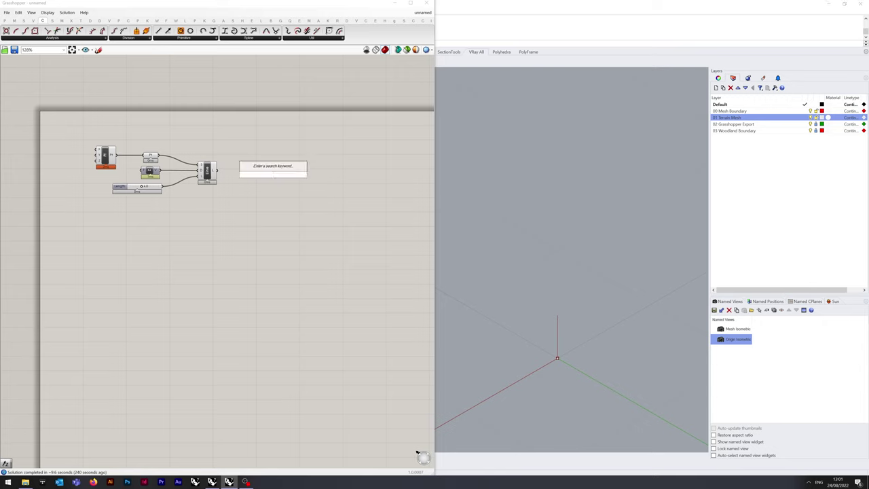
pyautogui.write('curve')
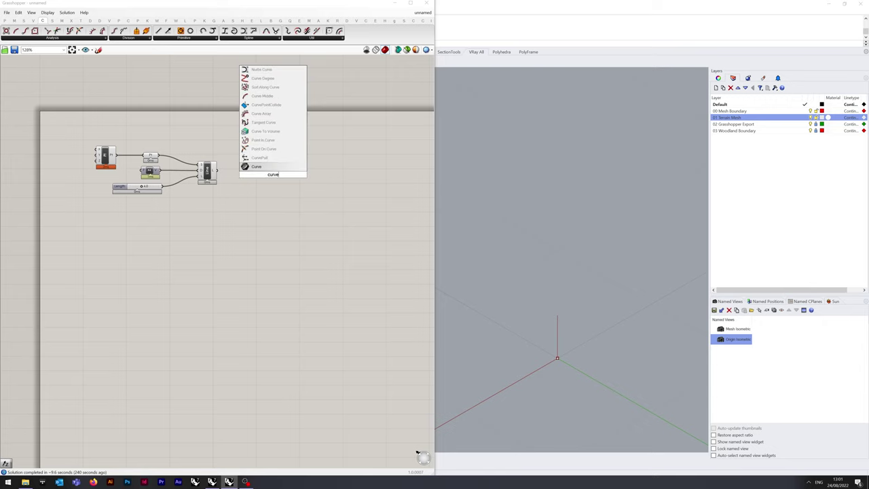
pyautogui.press('Return')
pyautogui.moveTo(217, 170); pyautogui.dragTo(251, 171)
pyautogui.rightClick(249, 172)
pyautogui.write('T')
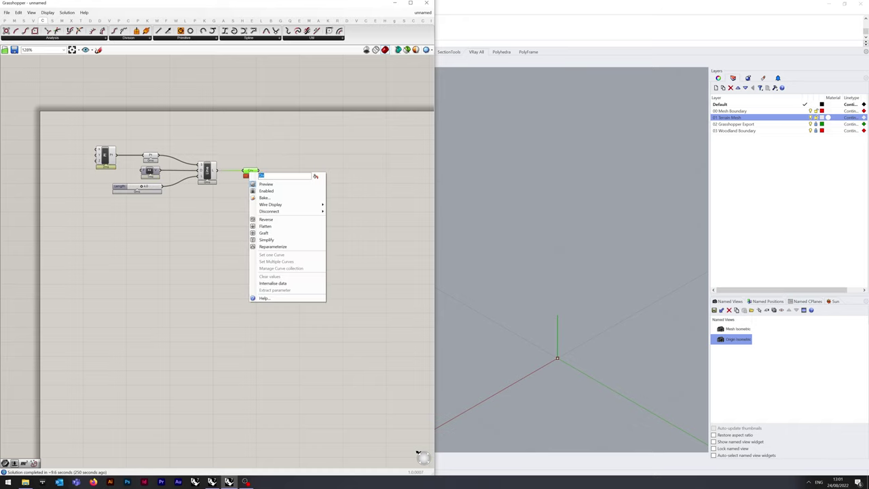
pyautogui.write('runk')
pyautogui.press('Return')
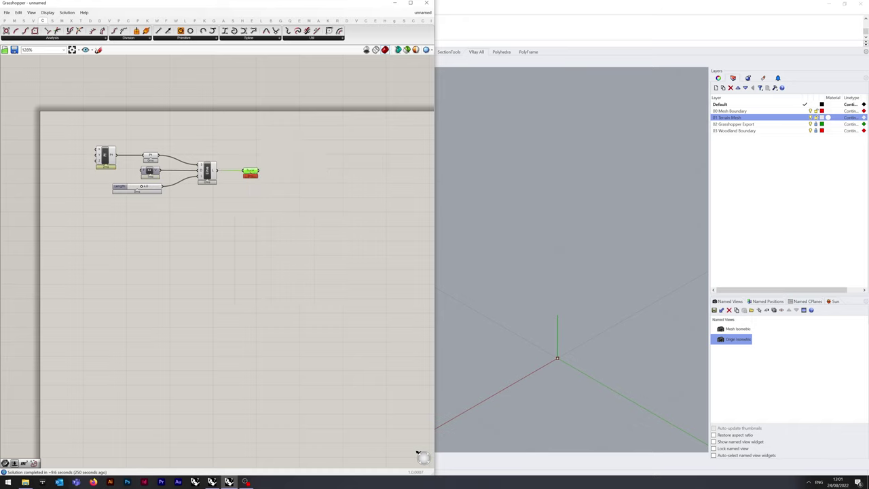
# Turn off the preview of the components feeding the Trunk curve, from Construct Point through Line SDL
pyautogui.moveTo(65, 223); pyautogui.dragTo(242, 138)
pyautogui.rightClick(232, 136)
pyautogui.click(251, 144)
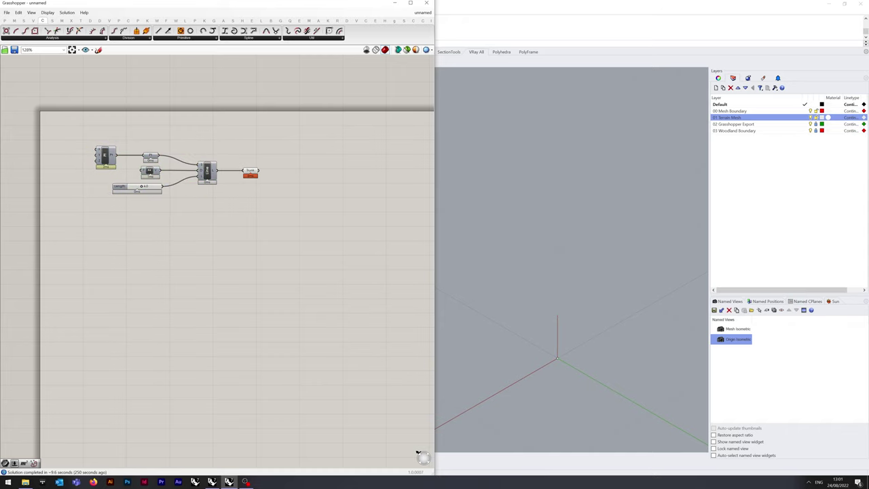
# Add a Loop Start component beyond the Trunk parameter, leaving space between them for its inputs
pyautogui.scroll(-3, 217, 271)
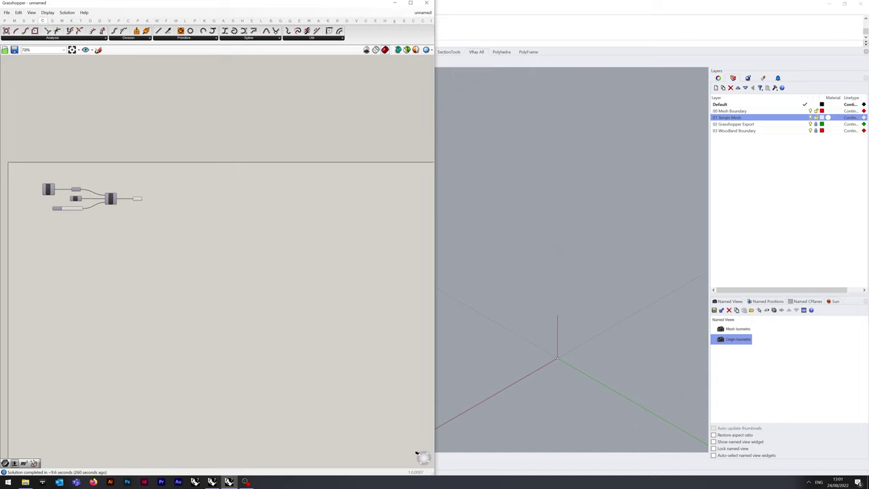
pyautogui.scroll(4, 117, 183)
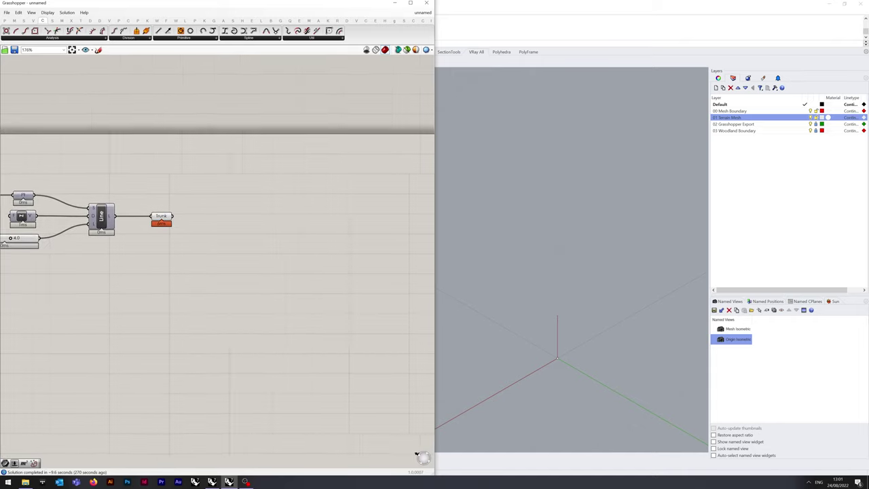
pyautogui.moveTo(118, 183); pyautogui.dragTo(129, 184, button='right')
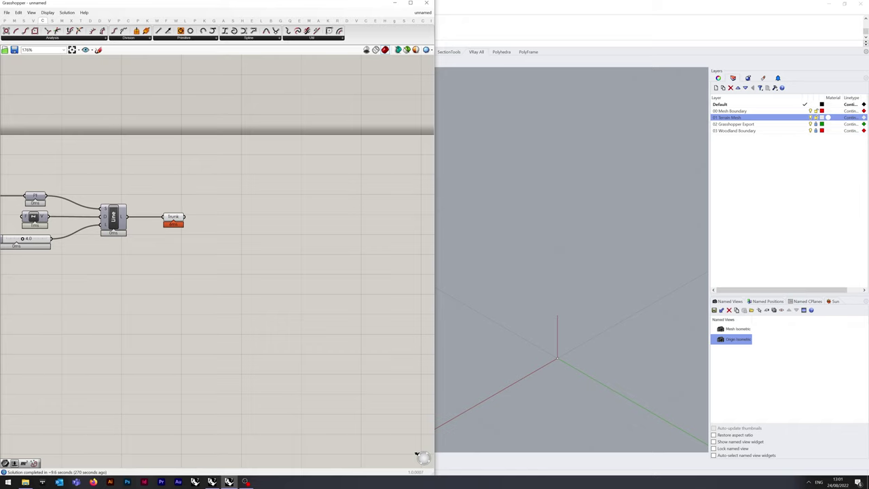
pyautogui.doubleClick(243, 191)
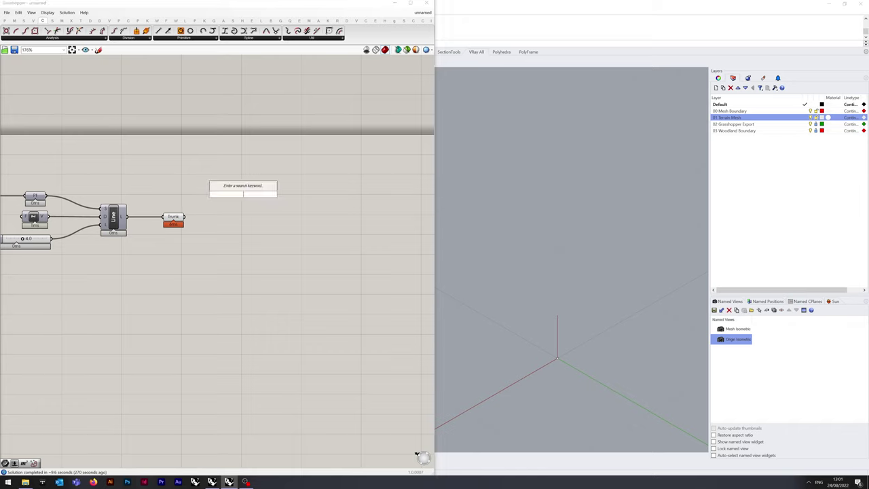
pyautogui.write('loop start')
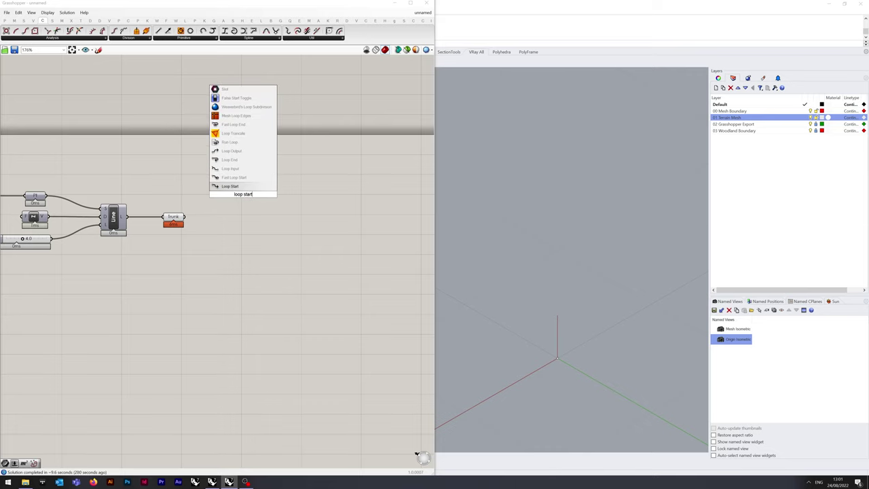
pyautogui.press('Return')
pyautogui.moveTo(244, 204); pyautogui.dragTo(271, 204)
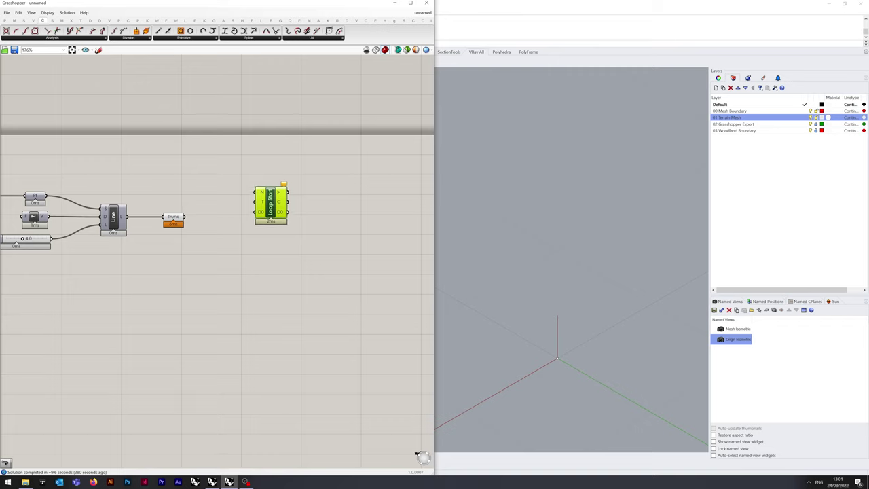
# Add an integer slider ranging from 1 to 10, set it to 3 and wire it into Loop Start's N input
pyautogui.doubleClick(185, 178)
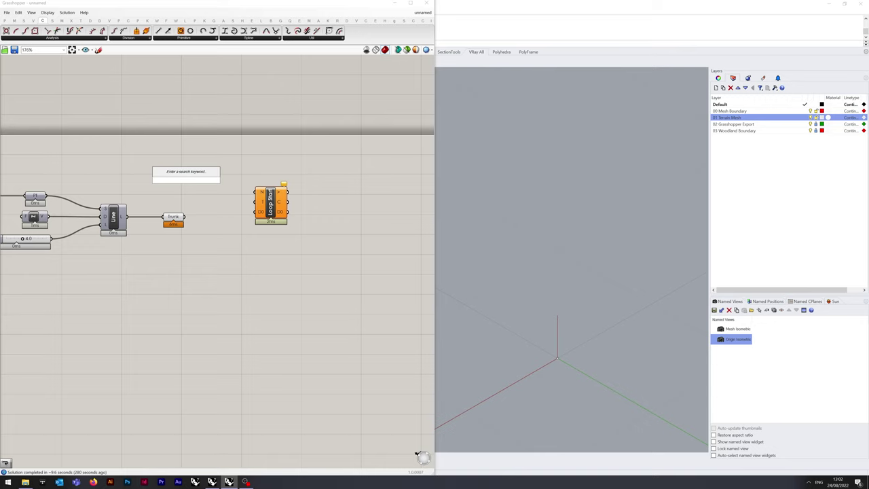
pyautogui.write('1<')
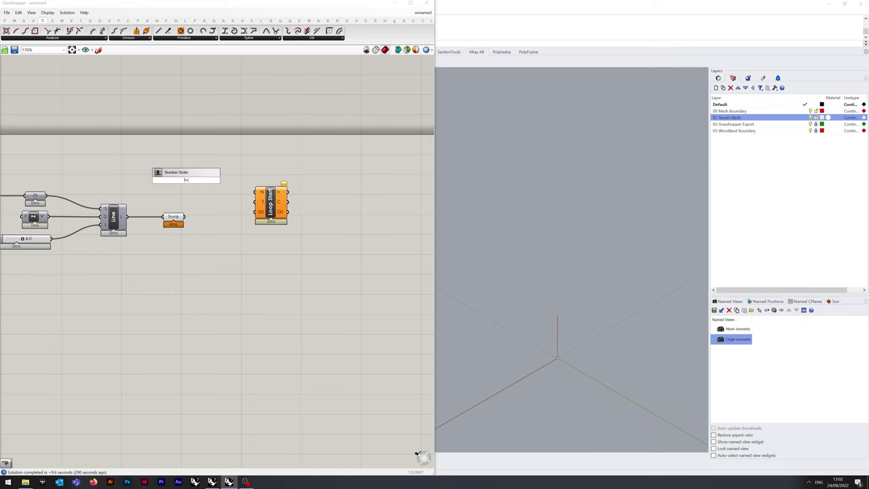
pyautogui.write('10')
pyautogui.press('Return')
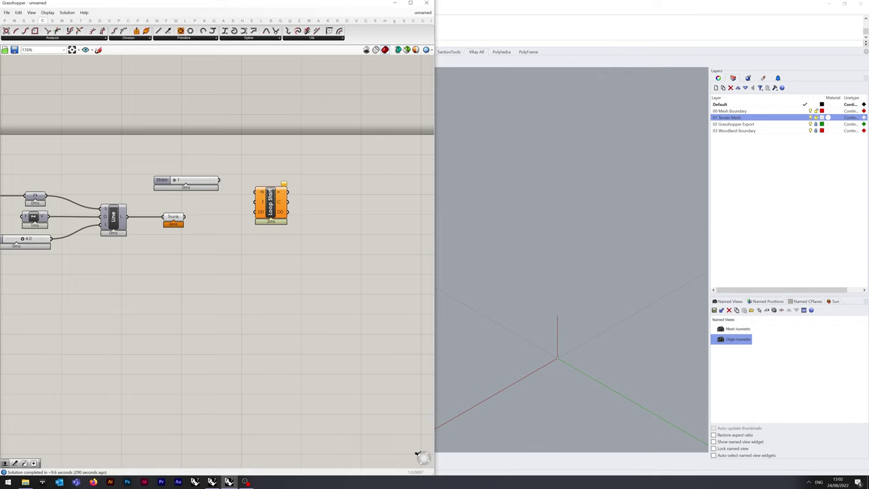
pyautogui.click(167, 180)
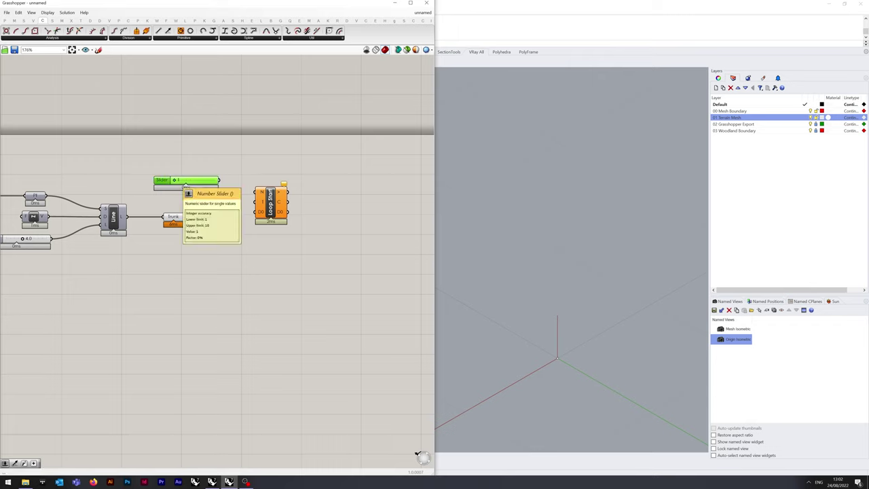
pyautogui.doubleClick(183, 180)
pyautogui.press('Return')
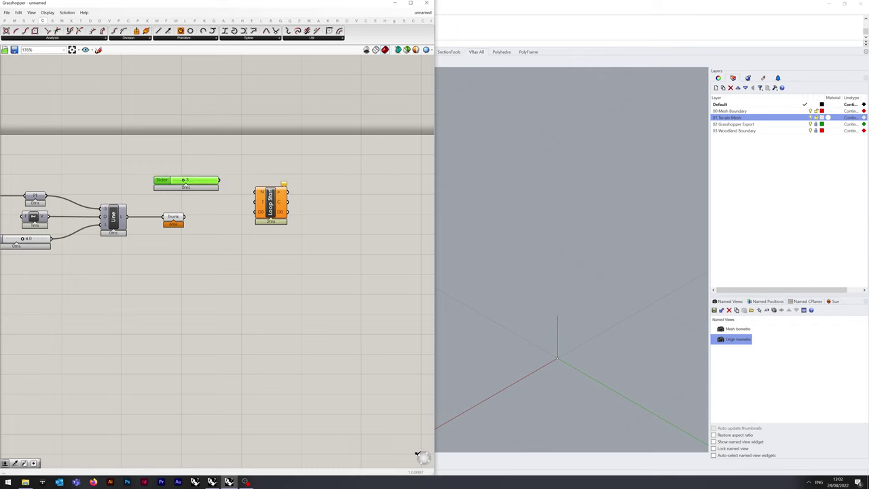
pyautogui.moveTo(183, 181); pyautogui.dragTo(167, 191)
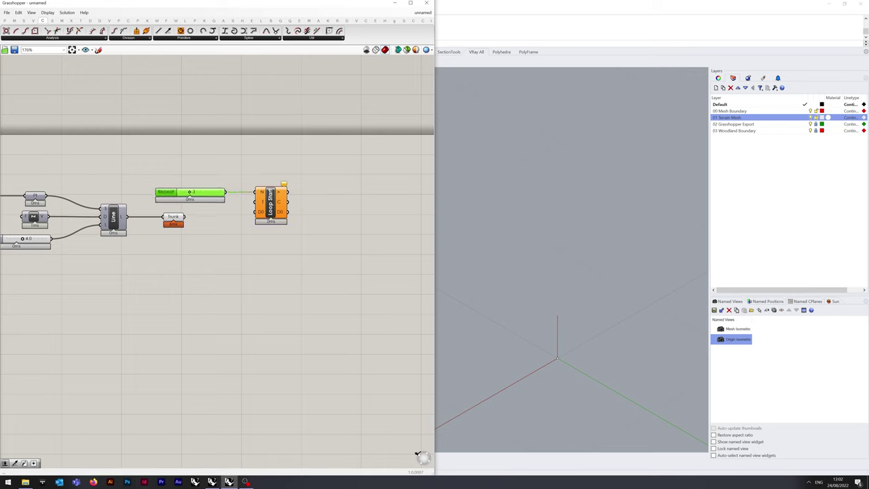
# Rename the slider feeding Loop Start as Recursion
pyautogui.rightClick(190, 192)
pyautogui.write('Rec')
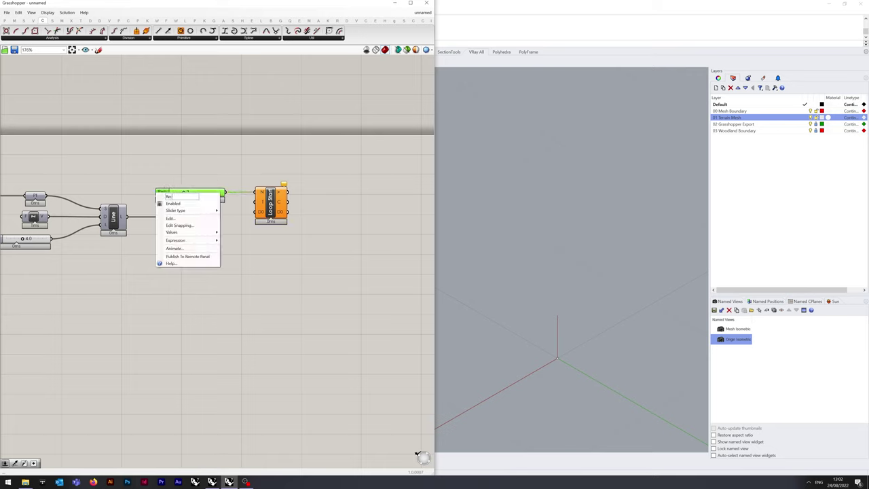
pyautogui.write('ursion')
pyautogui.press('Return')
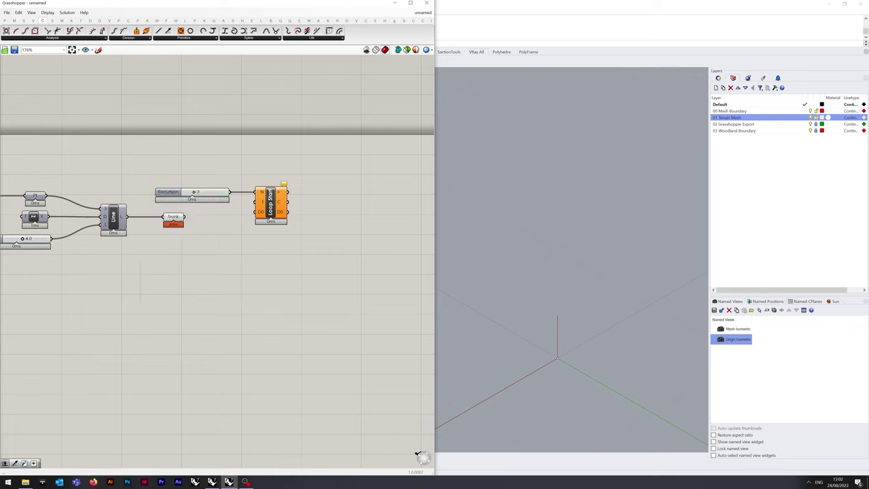
# Add a Button component below the Recursion slider and wire it into Loop Start's T input
pyautogui.doubleClick(222, 238)
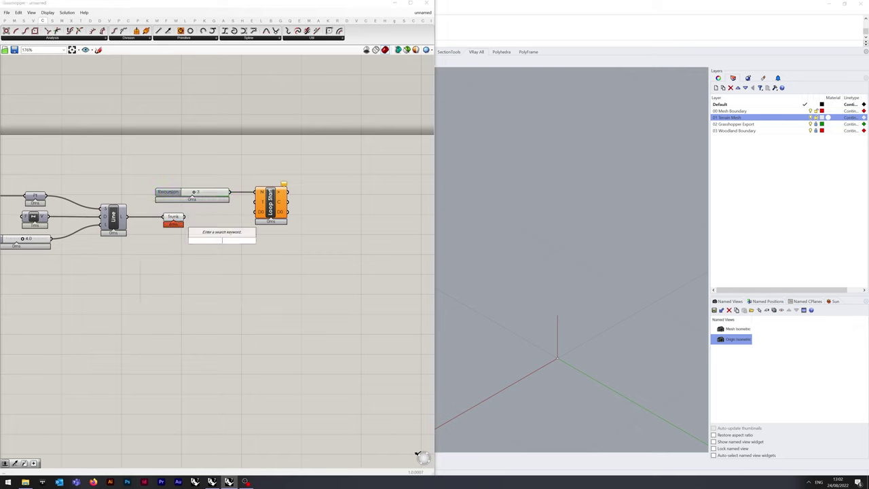
pyautogui.write('button')
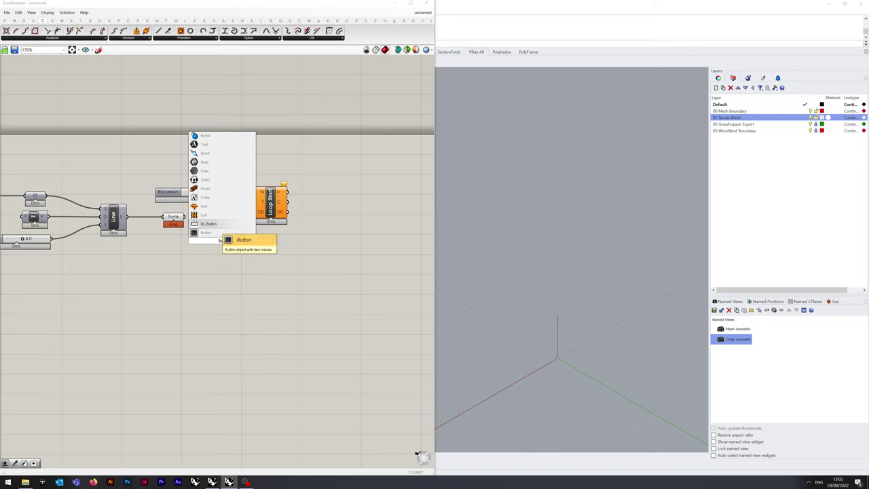
pyautogui.press('Return')
pyautogui.moveTo(214, 242); pyautogui.dragTo(258, 202)
# Move the Recursion slider and button up above Trunk, and wire Trunk into Loop Start's D0 input
pyautogui.moveTo(170, 191); pyautogui.dragTo(169, 182)
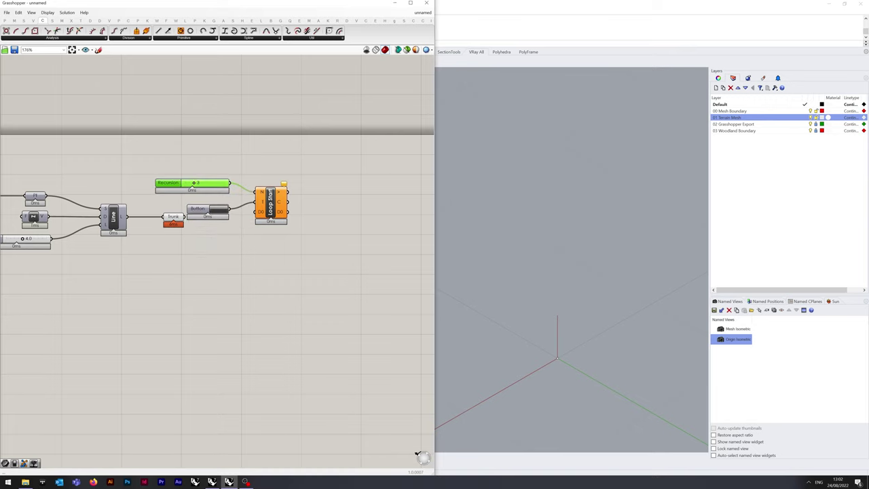
pyautogui.moveTo(197, 209); pyautogui.dragTo(257, 212)
pyautogui.click(210, 237)
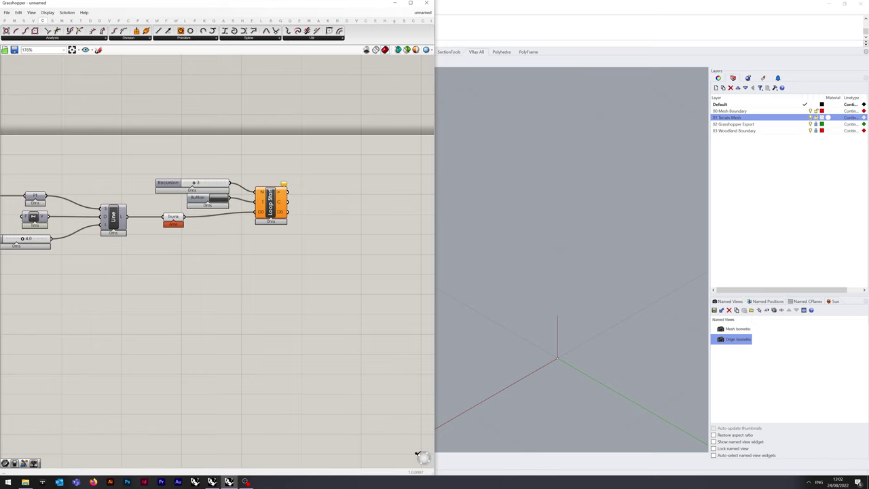
# Add a Loop End component well beyond Loop Start, leaving a wide gap for the looped components
pyautogui.moveTo(323, 283); pyautogui.dragTo(121, 263, button='right')
pyautogui.scroll(-4, 147, 260)
pyautogui.doubleClick(207, 220)
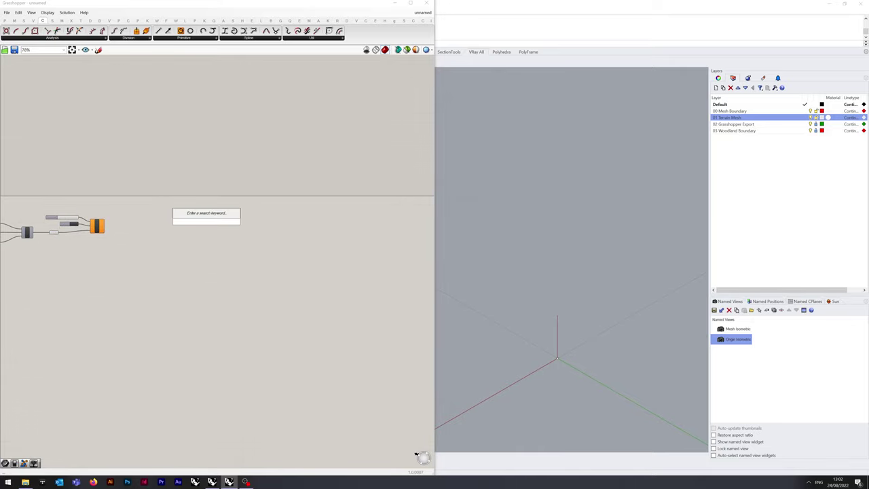
pyautogui.write('loop')
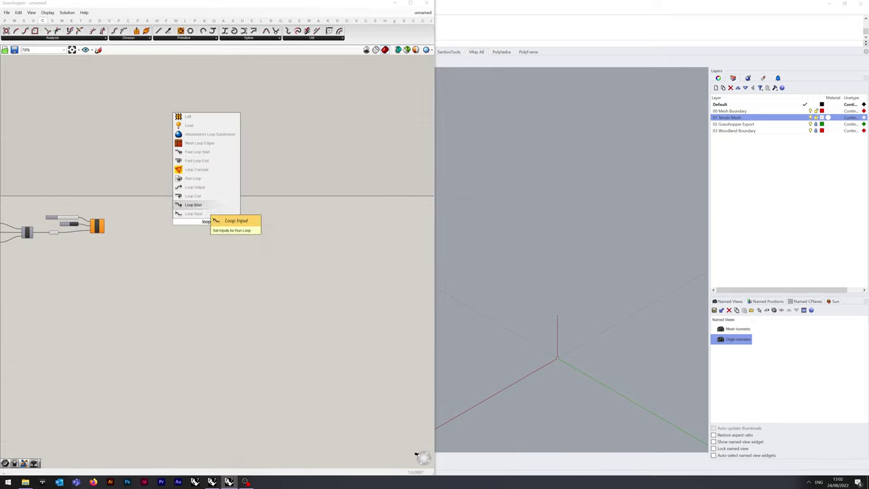
pyautogui.click(206, 205)
pyautogui.moveTo(206, 221); pyautogui.dragTo(313, 227)
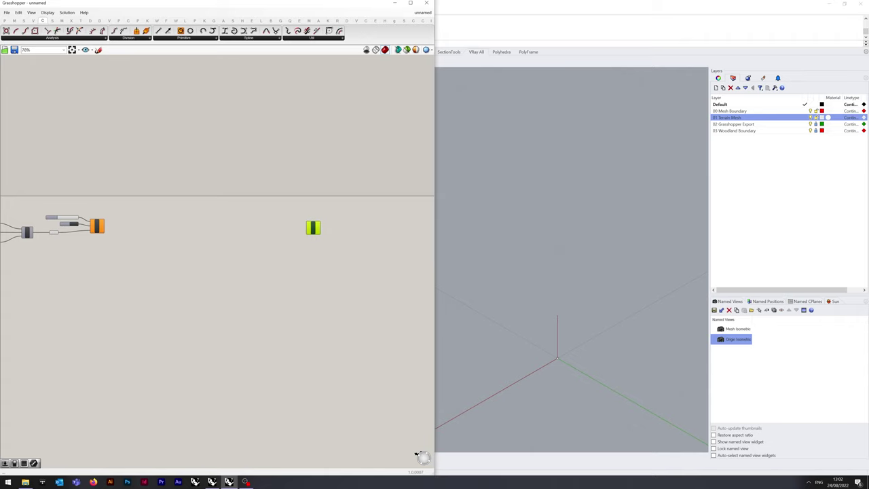
# Connect Loop Start's > output to Loop End's matching input and align the two components
pyautogui.scroll(3, 171, 222)
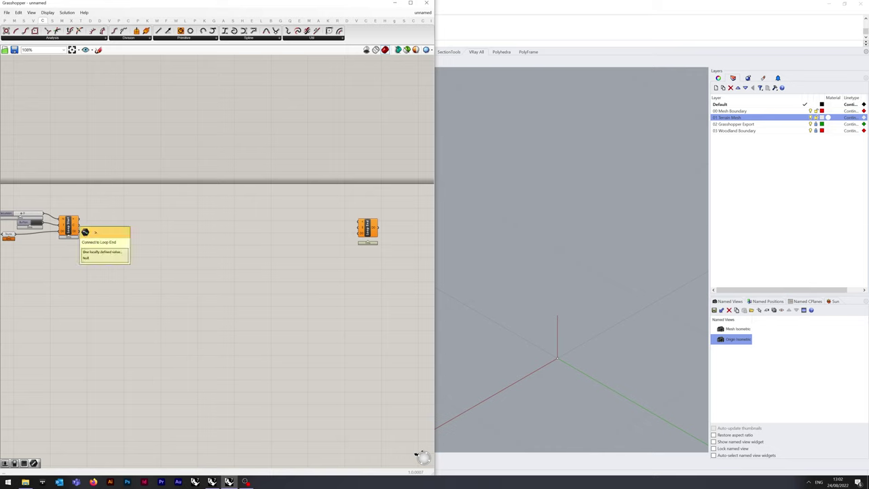
pyautogui.moveTo(80, 220); pyautogui.dragTo(367, 226)
pyautogui.click(322, 226)
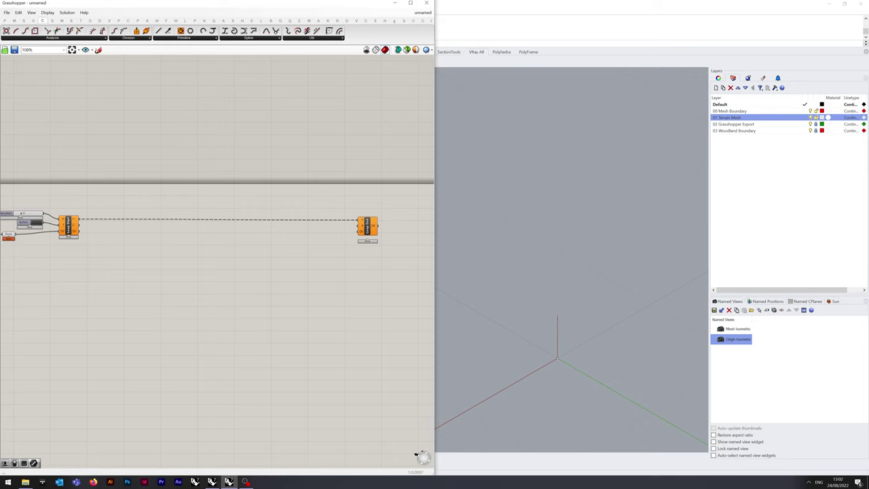
# Duplicate the Loop Start button, place the copy beside Loop End and wire it into Loop End's exit input
pyautogui.click(24, 223)
pyautogui.hotkey('ctrl', 'c')
pyautogui.hotkey('ctrl', 'v')
pyautogui.moveTo(26, 226); pyautogui.dragTo(327, 210)
pyautogui.click(311, 204)
# Add a Curve parameter beyond Loop End, rename it Recursion Output and space it clear of the component
pyautogui.doubleClick(401, 225)
pyautogui.write('curve')
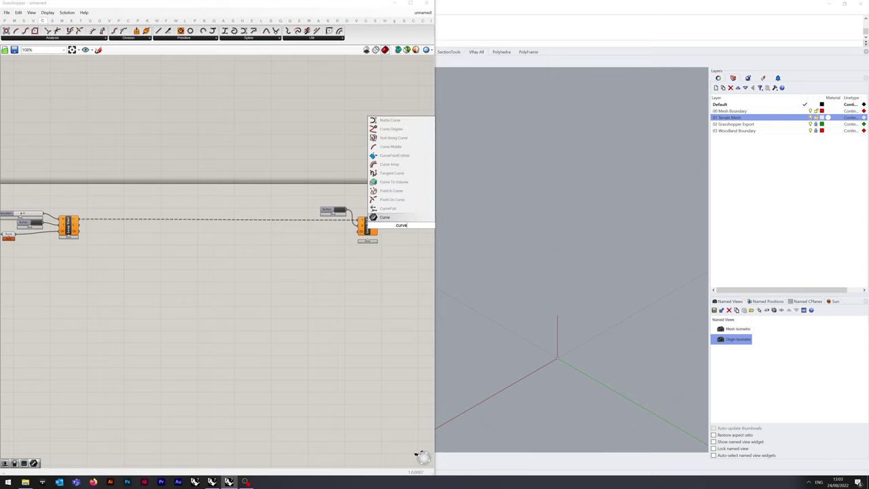
pyautogui.press('Return')
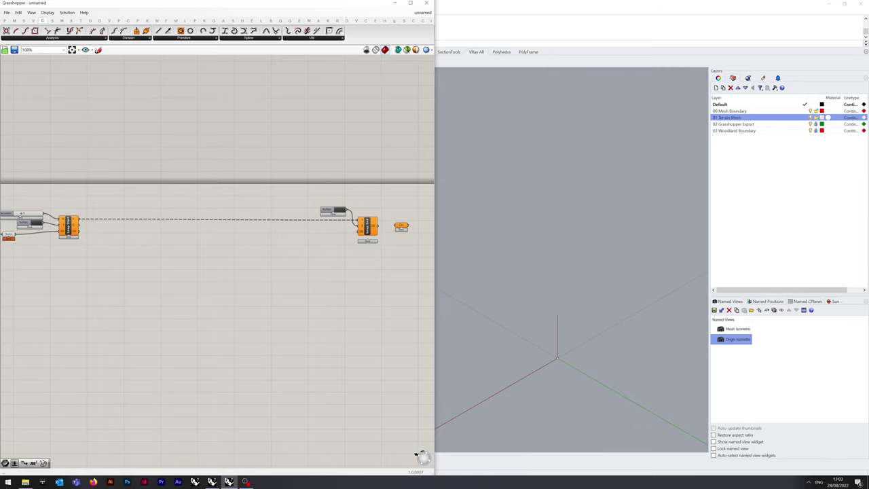
pyautogui.rightClick(401, 225)
pyautogui.doubleClick(414, 228)
pyautogui.write('Recur')
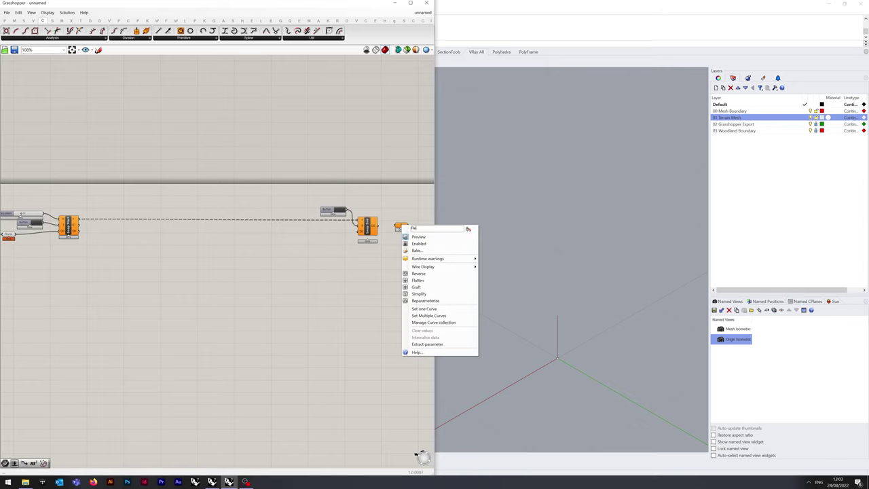
pyautogui.write('rsion Output')
pyautogui.press('Return')
pyautogui.moveTo(401, 225); pyautogui.dragTo(412, 227)
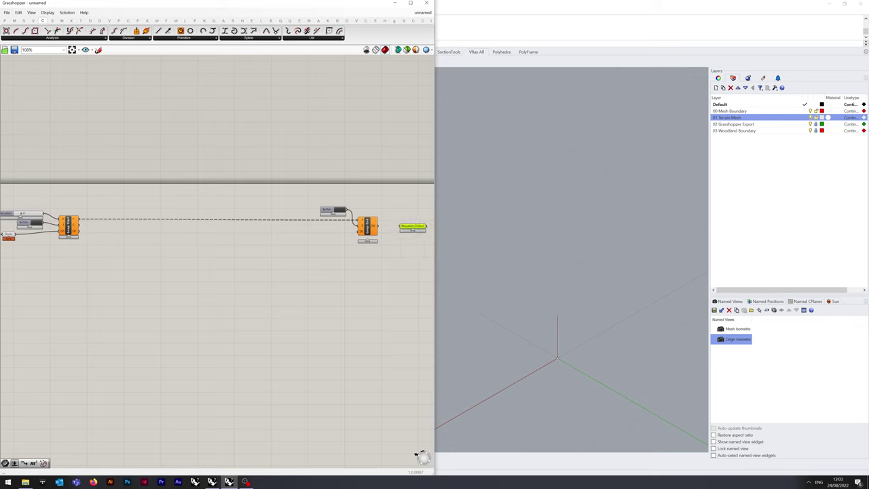
pyautogui.scroll(-2, 432, 152)
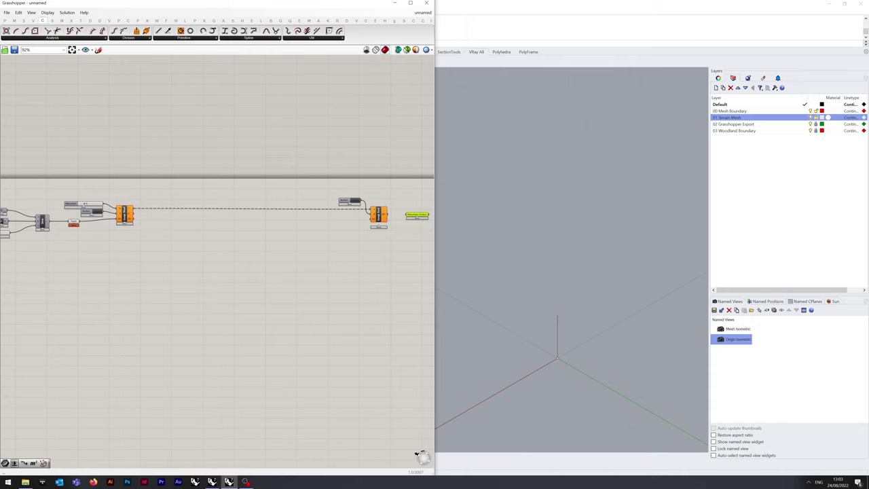
pyautogui.scroll(-2, 222, 224)
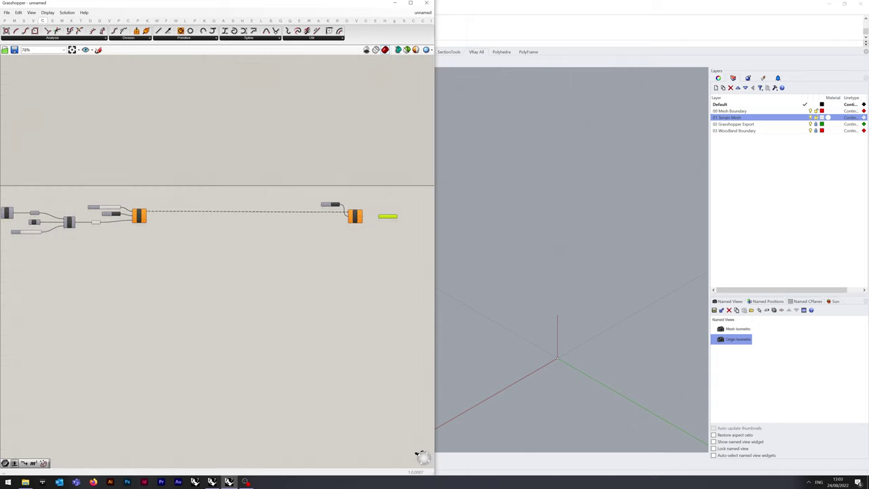
pyautogui.moveTo(222, 223); pyautogui.dragTo(237, 217, button='right')
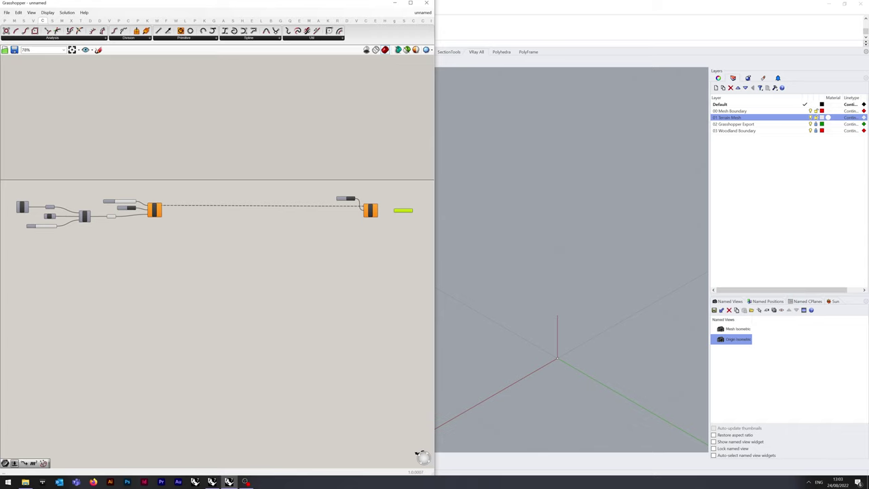
# Add a Curve parameter just beyond Loop Start, slightly below the loop connection
pyautogui.scroll(5, 155, 222)
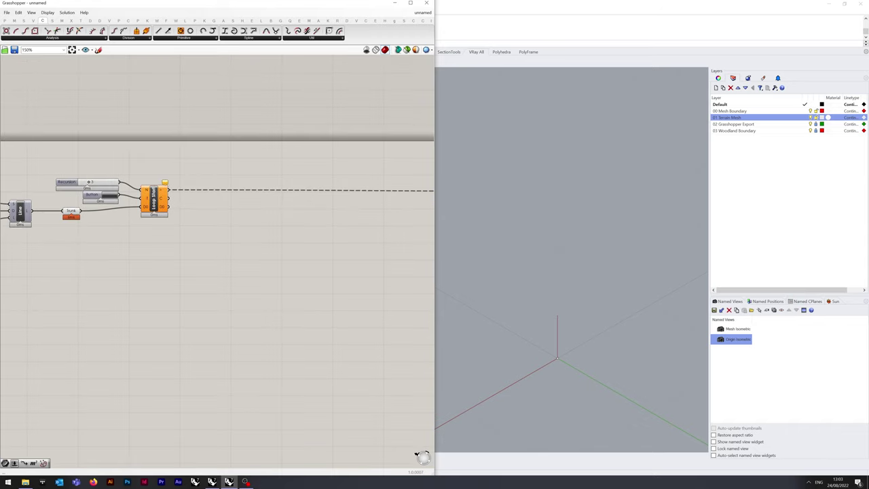
pyautogui.doubleClick(227, 229)
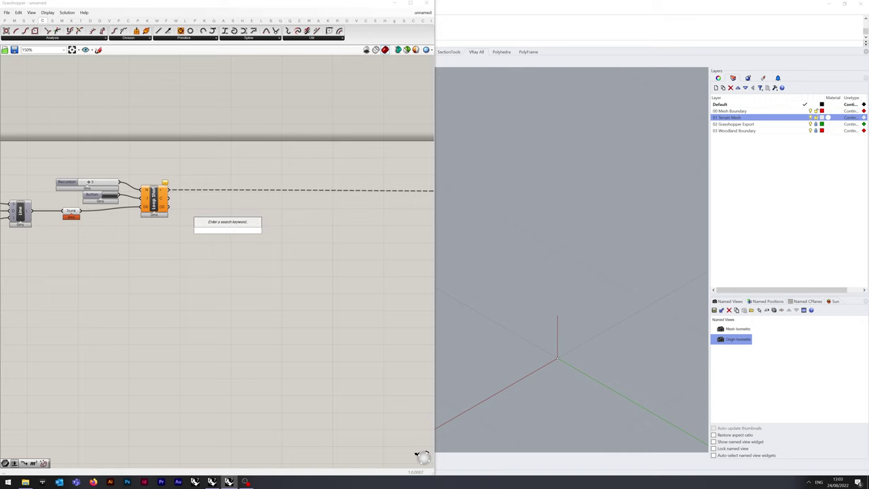
pyautogui.write('curve')
pyautogui.click(229, 222)
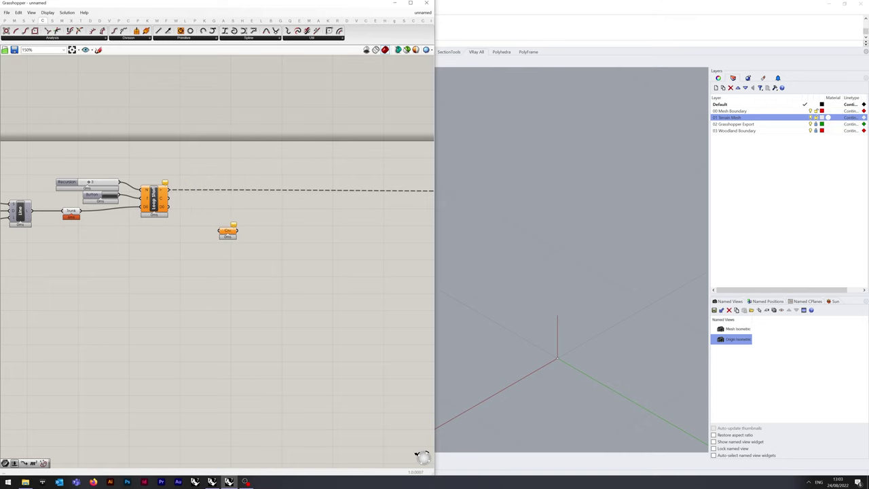
pyautogui.moveTo(228, 231); pyautogui.dragTo(225, 243)
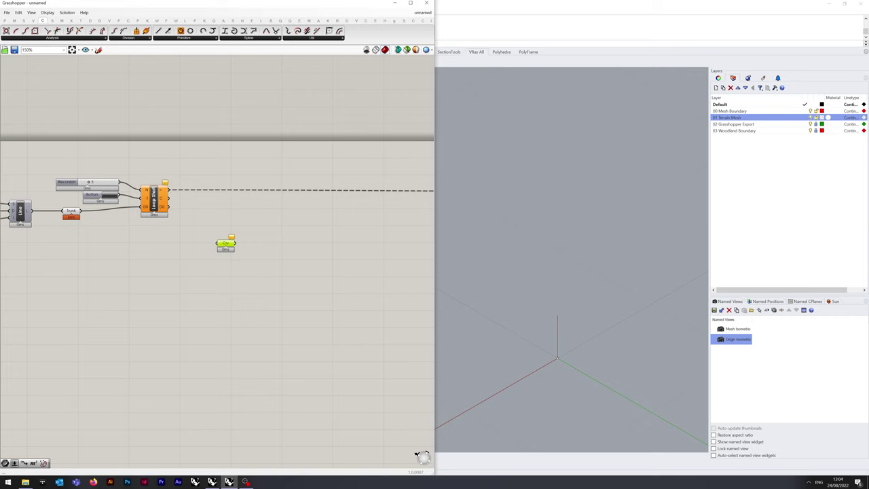
# Add an End Points component beyond the new Curve parameter, level with it
pyautogui.scroll(1, 277, 244)
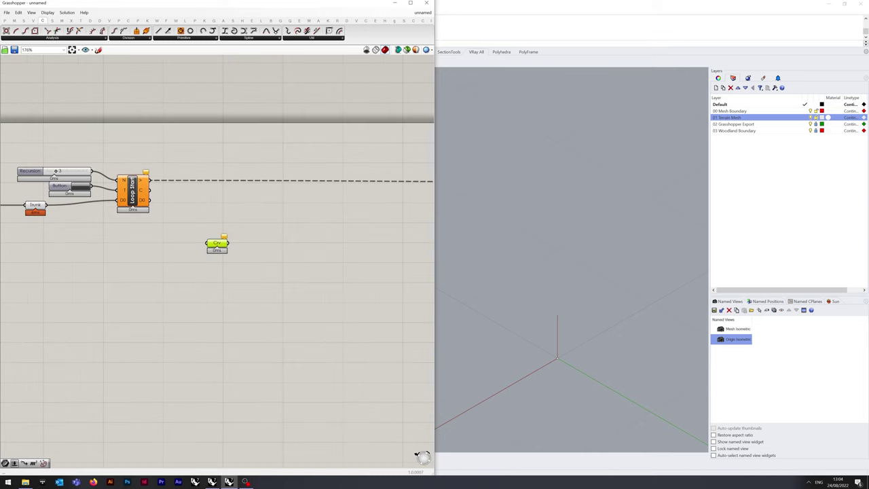
pyautogui.doubleClick(304, 243)
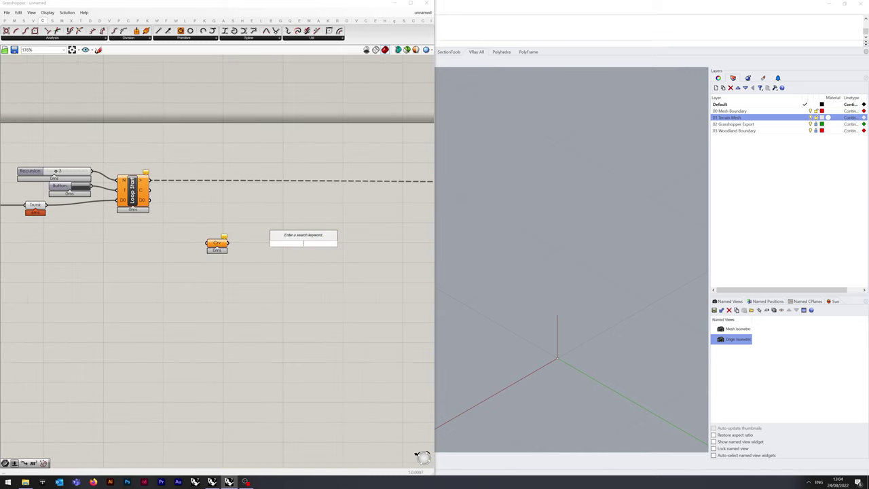
pyautogui.write('end point')
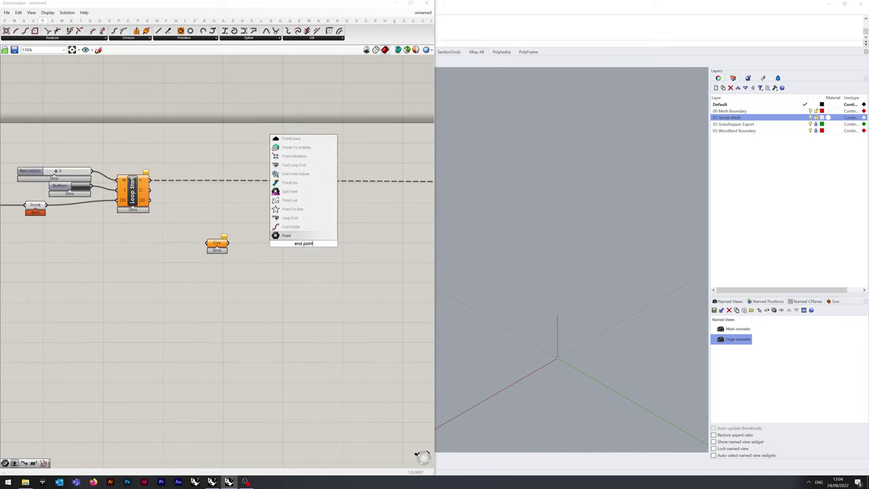
pyautogui.click(298, 226)
pyautogui.moveTo(303, 245); pyautogui.dragTo(287, 245)
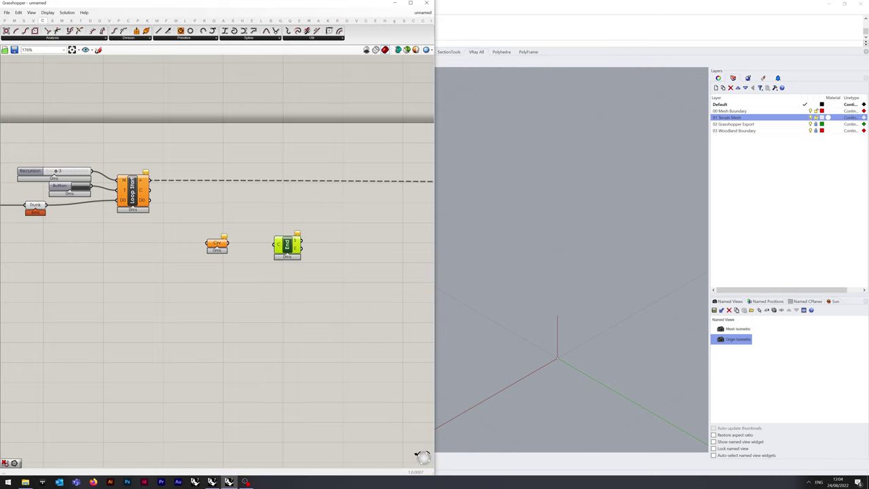
# Add a Vector 2Pt component beyond End Points, slightly lower
pyautogui.moveTo(288, 272); pyautogui.dragTo(252, 272, button='right')
pyautogui.doubleClick(335, 262)
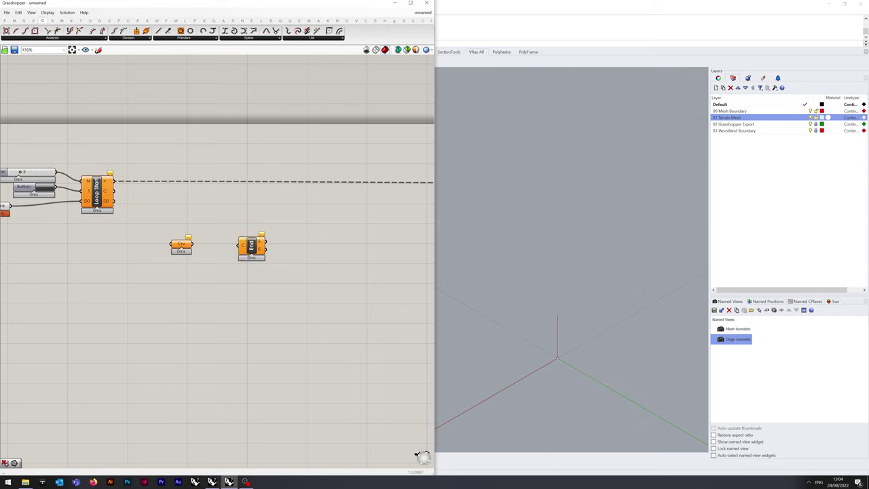
pyautogui.write('vec2pt')
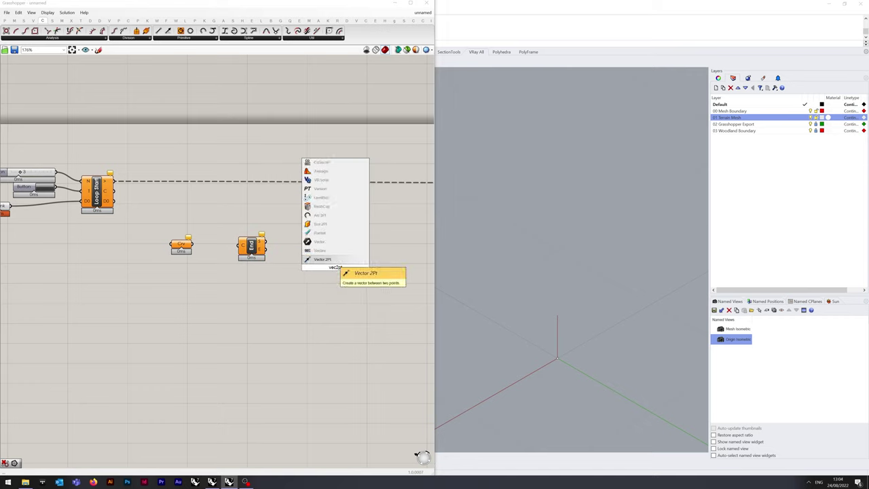
pyautogui.press('Return')
pyautogui.moveTo(318, 258); pyautogui.dragTo(322, 262)
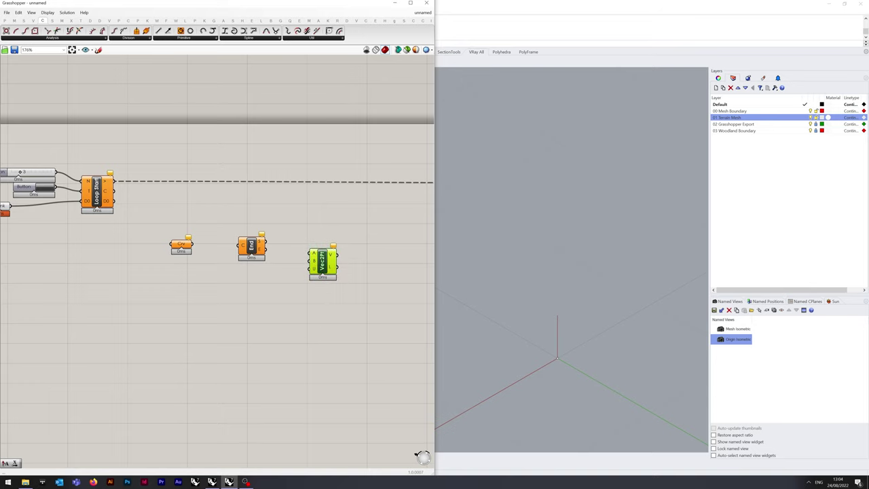
# Add a Unit Vector component beyond Vector 2Pt, in line with it
pyautogui.moveTo(326, 299); pyautogui.dragTo(255, 292, button='right')
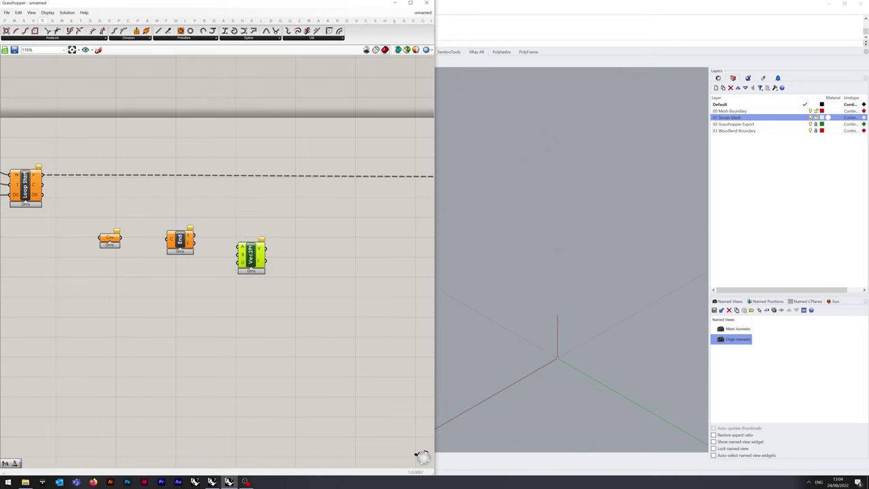
pyautogui.doubleClick(313, 251)
pyautogui.write('unit')
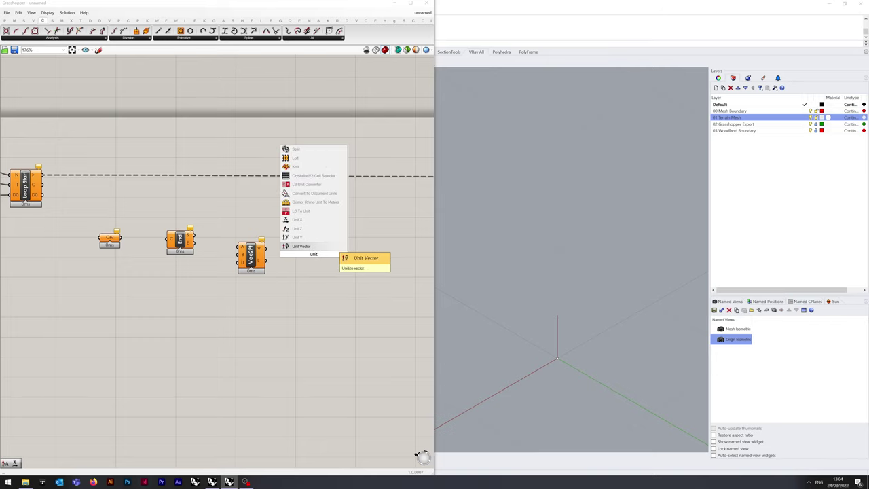
pyautogui.press('Return')
pyautogui.moveTo(313, 255); pyautogui.dragTo(321, 258)
# Add an Amplitude component beyond and below Unit Vector
pyautogui.moveTo(326, 292); pyautogui.dragTo(259, 286, button='right')
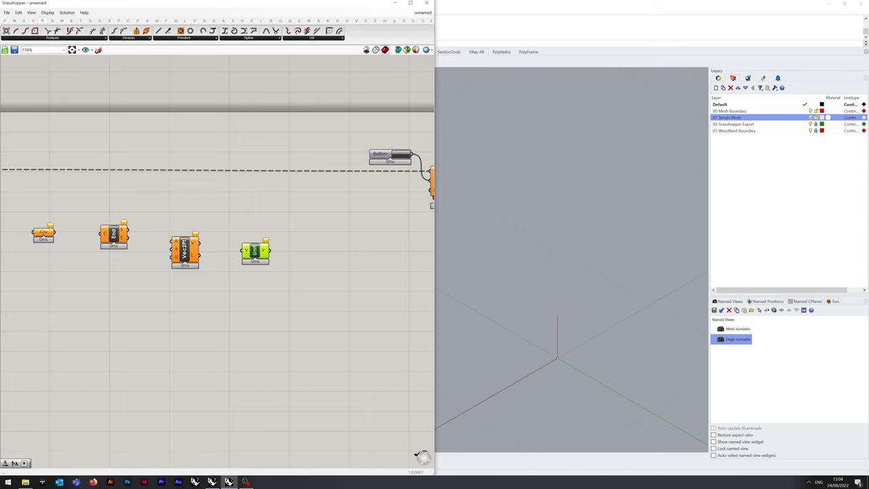
pyautogui.doubleClick(310, 284)
pyautogui.write('ampli')
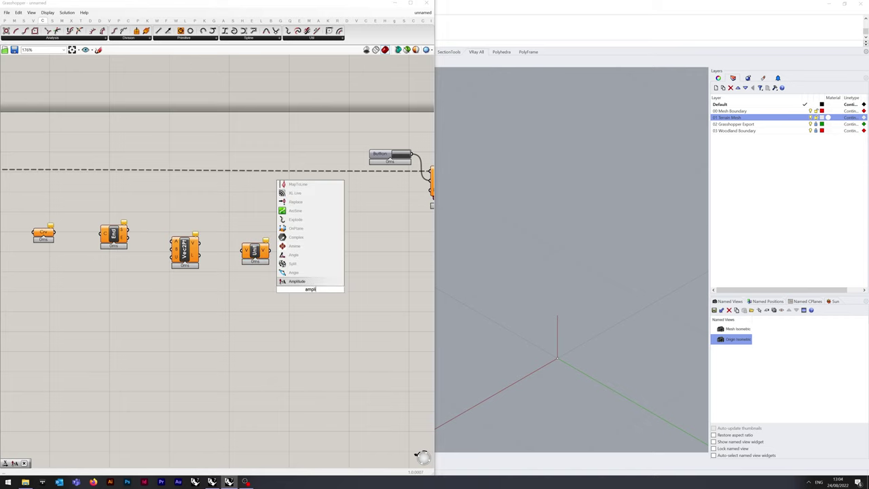
pyautogui.press('Return')
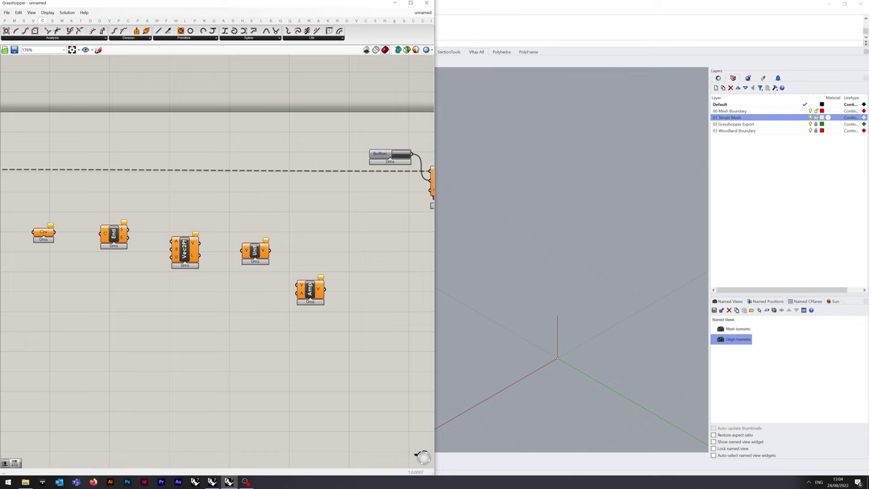
# Add a number slider ranging from 0.0 to 2.0 below Vector 2Pt
pyautogui.doubleClick(215, 294)
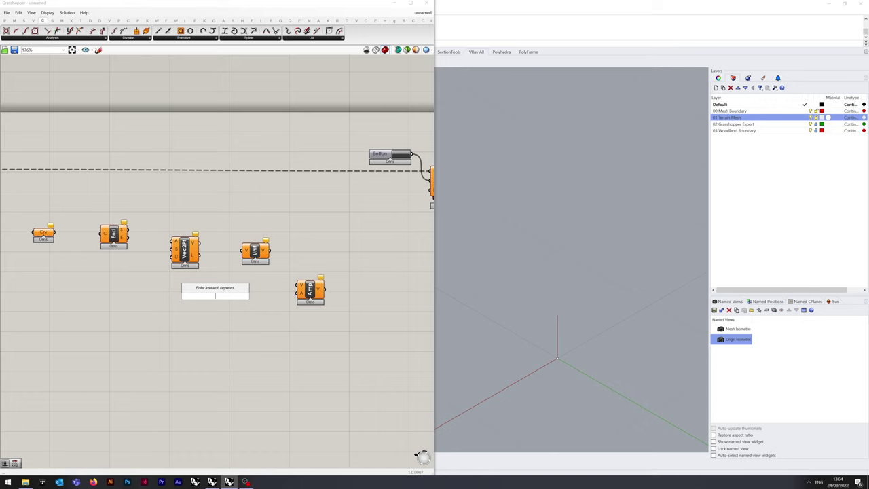
pyautogui.write('0')
pyautogui.write('.02.0')
pyautogui.press('BackSpace')
pyautogui.press('BackSpace')
pyautogui.press('BackSpace')
pyautogui.write('<')
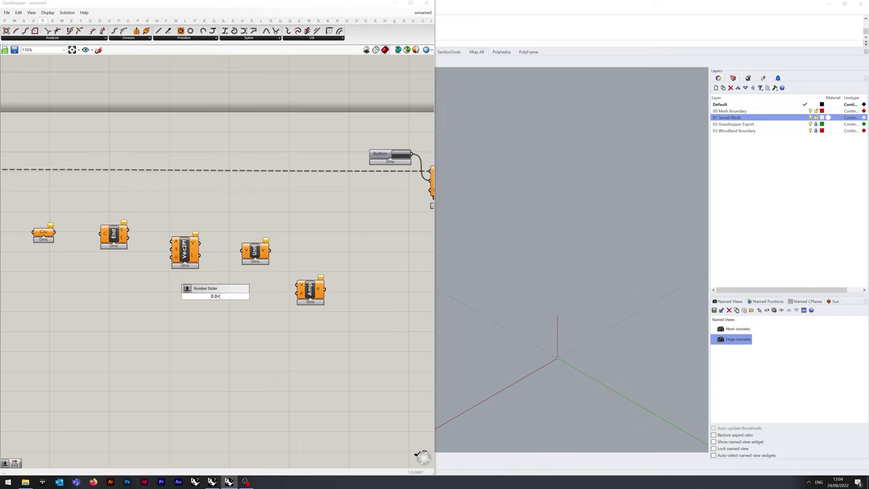
pyautogui.write('2.0')
pyautogui.press('Return')
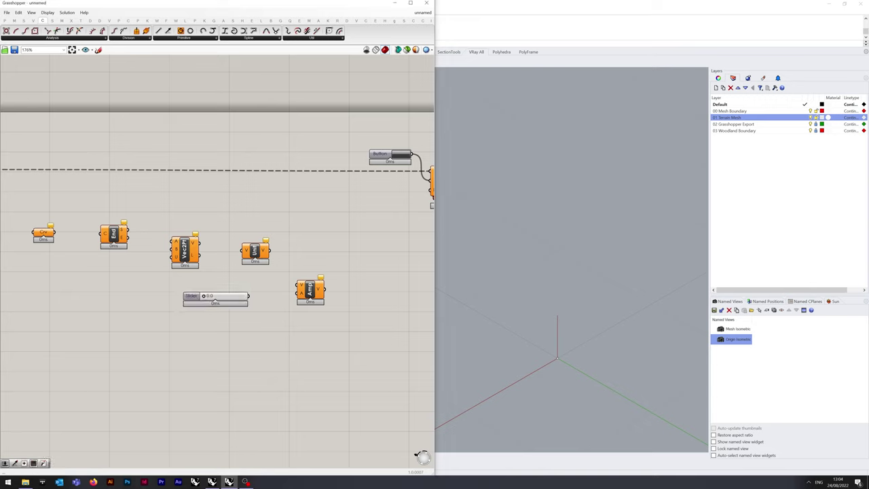
# Wire the slider into Amplitude's A input, align the slider and set its value to 0.5
pyautogui.moveTo(192, 296); pyautogui.dragTo(185, 294)
pyautogui.moveTo(243, 295); pyautogui.dragTo(299, 293)
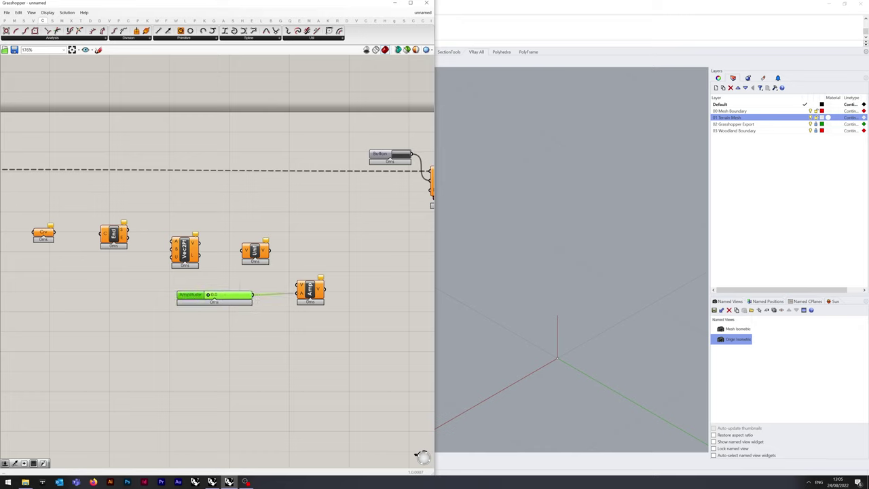
pyautogui.moveTo(208, 295); pyautogui.dragTo(185, 293)
pyautogui.click(228, 329)
pyautogui.click(217, 333)
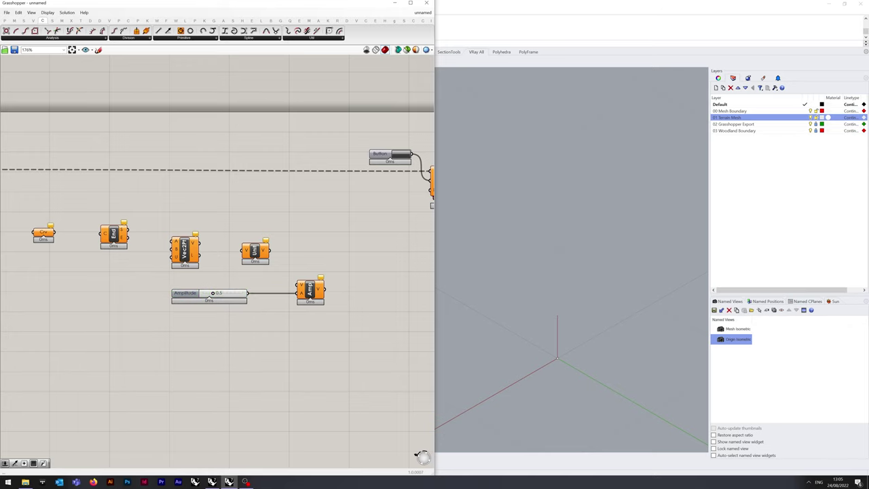
# Connect Vector 2Pt's vector output to Unit Vector, and Unit Vector's output to Amplitude's V input
pyautogui.moveTo(217, 333); pyautogui.dragTo(247, 335, button='right')
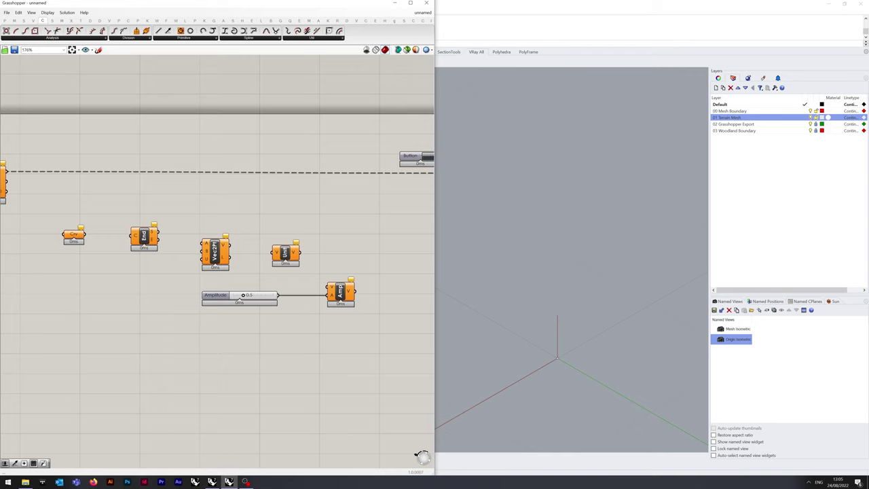
pyautogui.moveTo(300, 252)
pyautogui.mouseDown()
pyautogui.moveTo(327, 287)
pyautogui.moveTo(284, 254)
pyautogui.mouseUp()
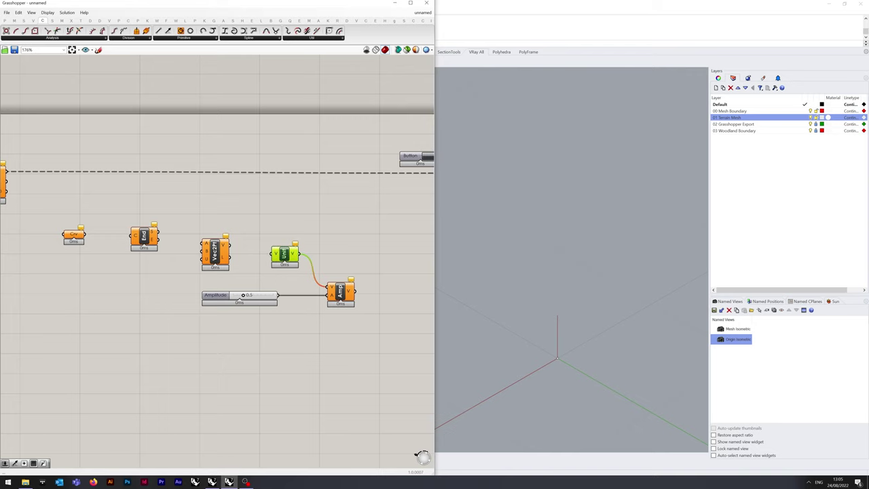
pyautogui.moveTo(237, 338); pyautogui.dragTo(275, 353, button='right')
pyautogui.moveTo(266, 259); pyautogui.dragTo(320, 261)
pyautogui.click(300, 340)
# Wire the Curve parameter into End Points and connect its start and end outputs to Vector 2Pt's A and B inputs
pyautogui.moveTo(300, 340); pyautogui.dragTo(391, 355, button='right')
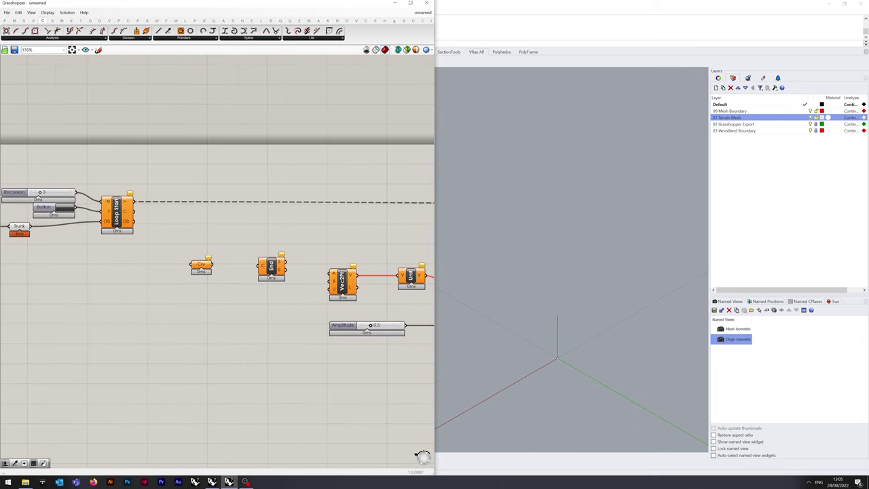
pyautogui.moveTo(285, 261); pyautogui.dragTo(329, 281)
pyautogui.moveTo(212, 264); pyautogui.dragTo(258, 265)
pyautogui.moveTo(202, 265); pyautogui.dragTo(206, 266)
pyautogui.click(214, 289)
# Add a curve Length component below End Points and feed it from the Curve parameter
pyautogui.moveTo(213, 288); pyautogui.dragTo(73, 199, button='right')
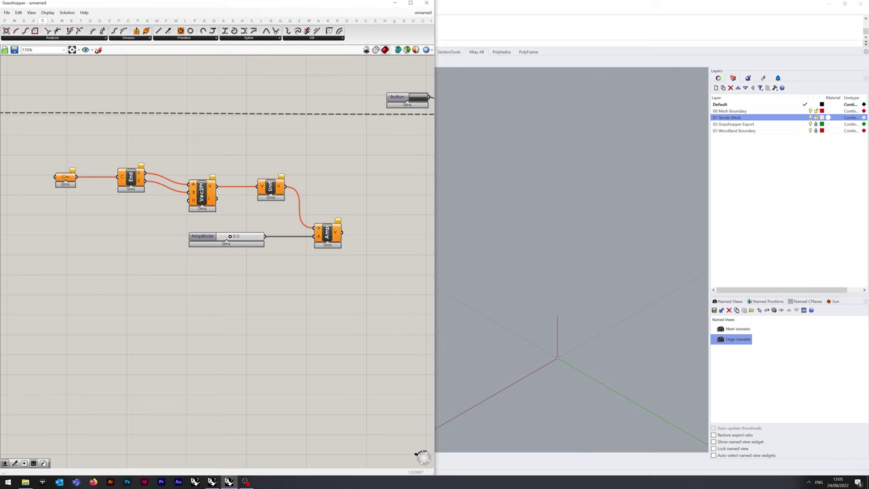
pyautogui.doubleClick(97, 284)
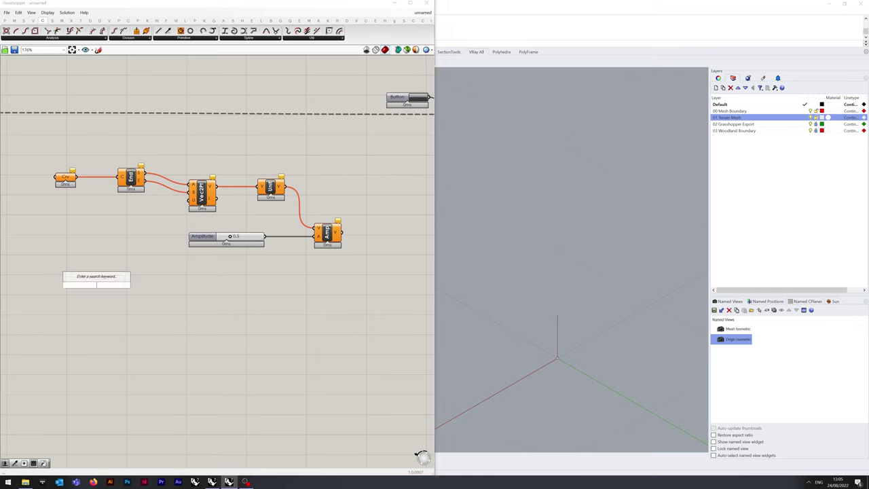
pyautogui.write('length')
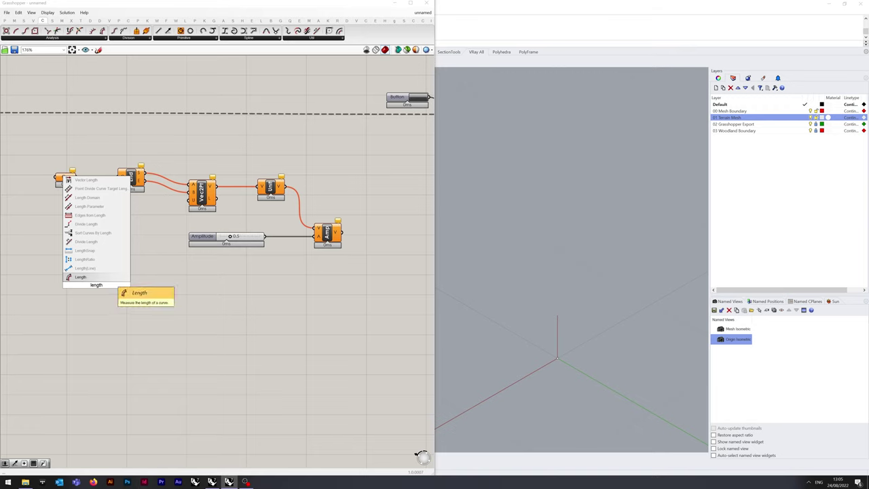
pyautogui.press('Return')
pyautogui.moveTo(95, 288); pyautogui.dragTo(140, 288)
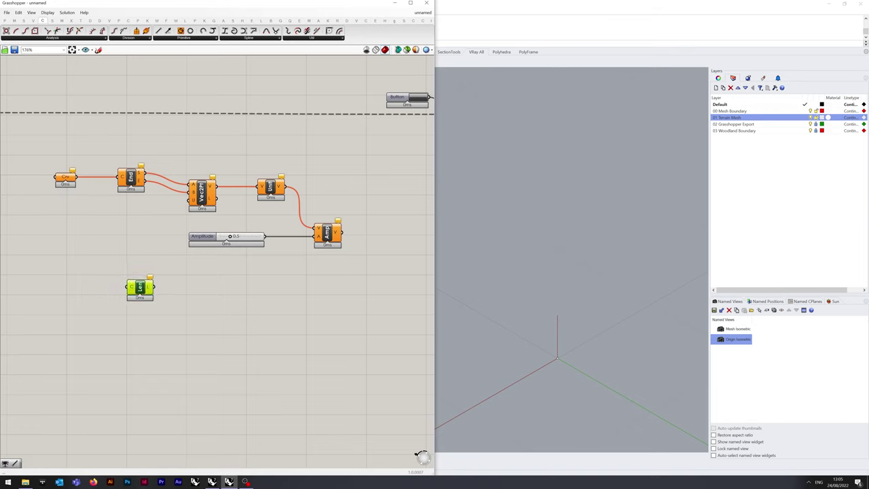
pyautogui.moveTo(77, 177); pyautogui.dragTo(53, 177)
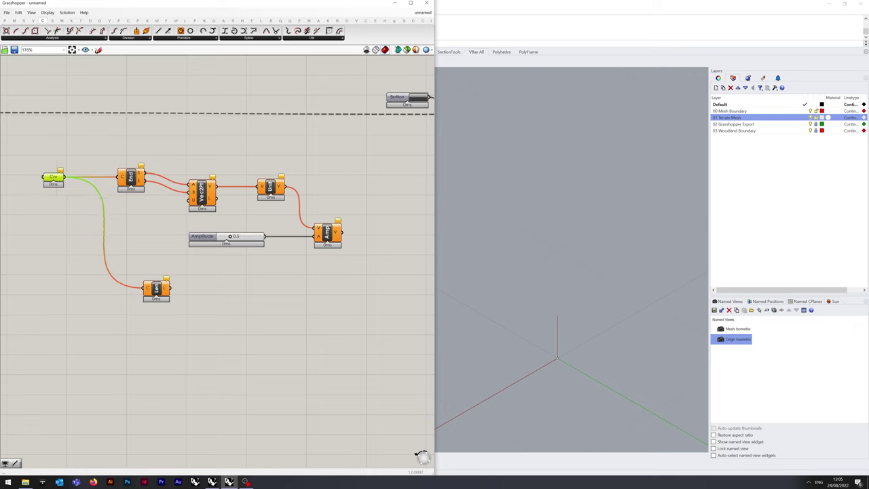
# Add a Division component beyond the Length component, leaving a gap between them
pyautogui.doubleClick(244, 289)
pyautogui.write('div')
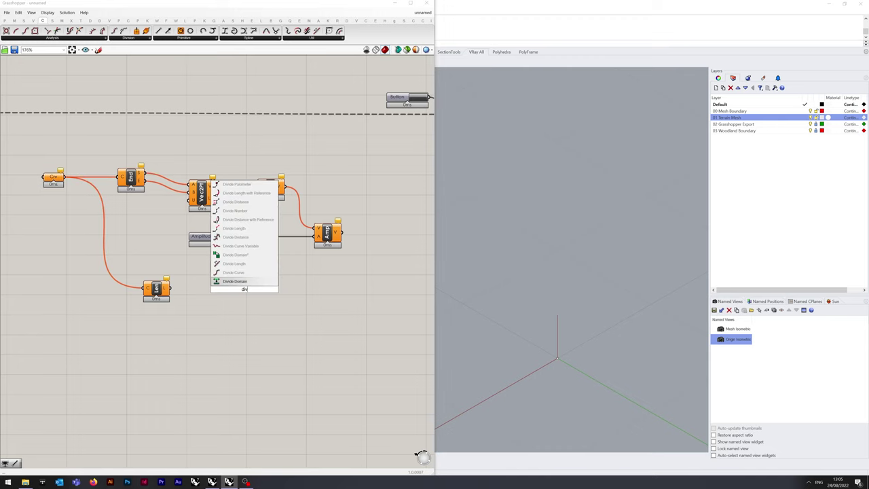
pyautogui.write('isio')
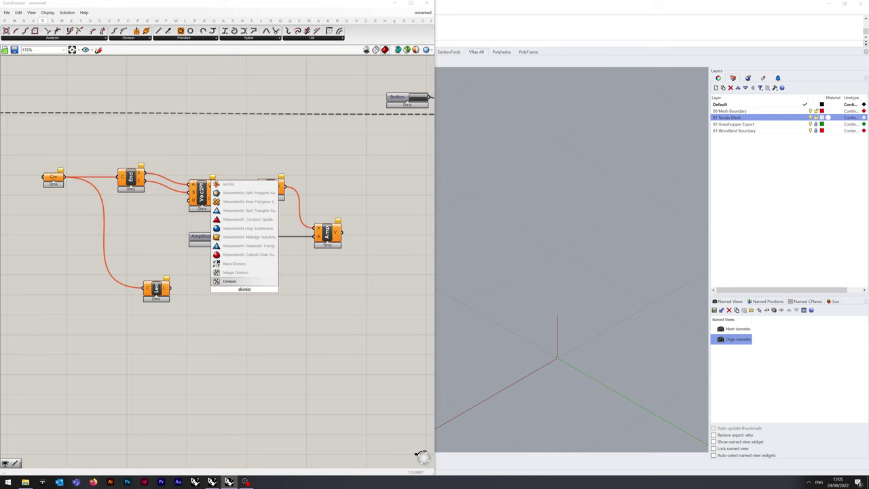
pyautogui.press('Return')
pyautogui.moveTo(244, 290); pyautogui.dragTo(246, 296)
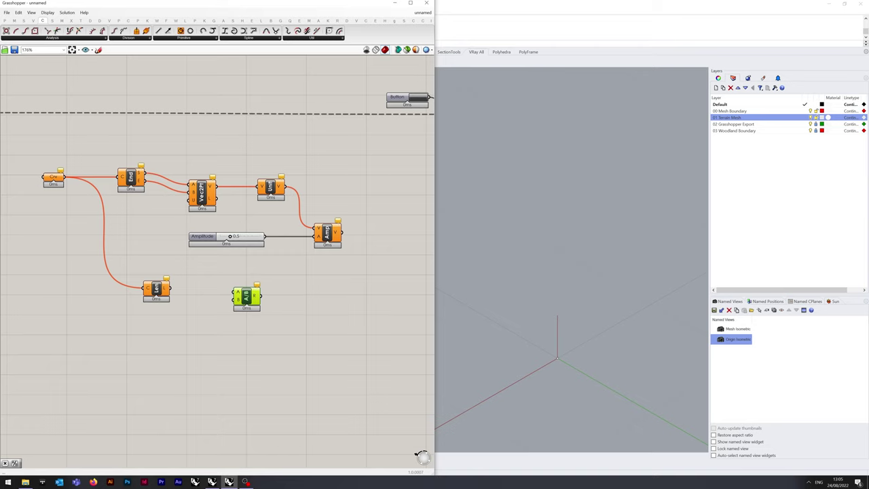
# Add an integer number slider ranging from 1 to 4 below the Length component
pyautogui.doubleClick(127, 326)
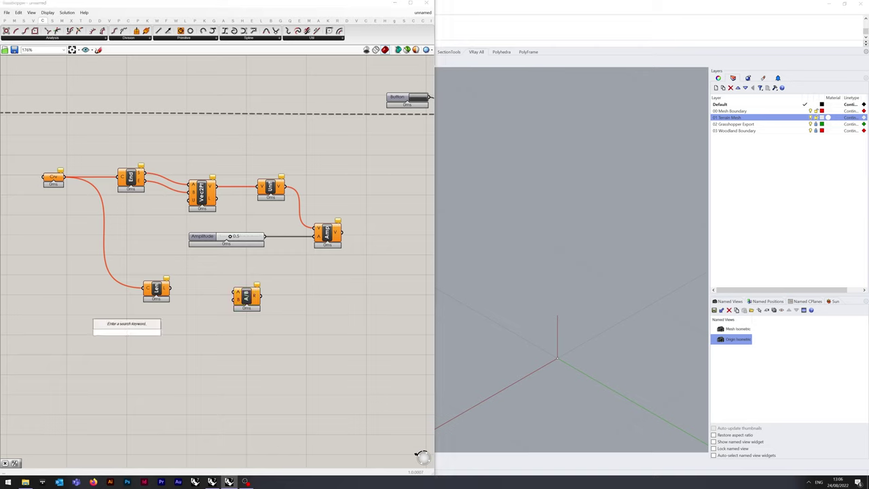
pyautogui.write('1<')
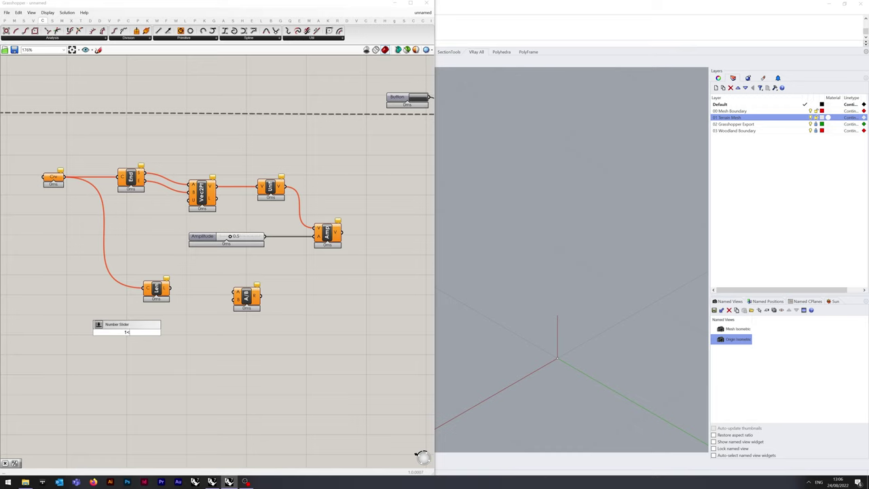
pyautogui.write('4')
pyautogui.press('Return')
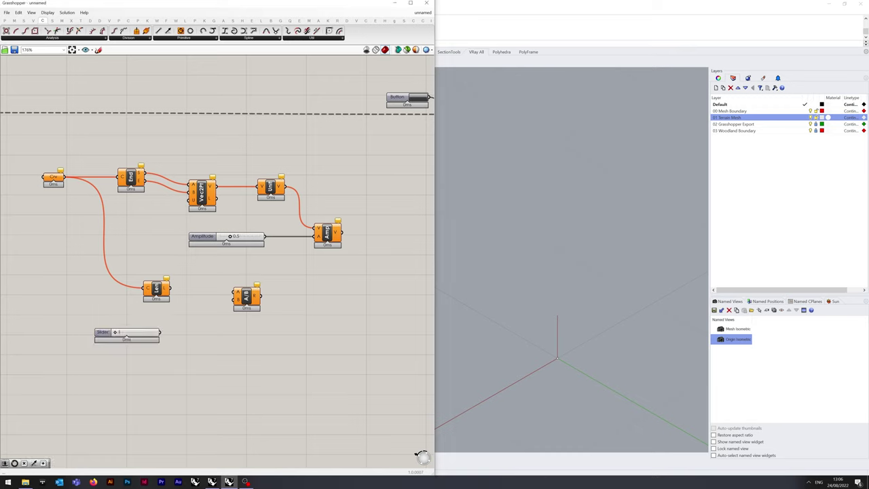
# Wire the slider and the curve Length output into Division's B and A inputs, and move the slider closer beneath Length
pyautogui.moveTo(159, 331); pyautogui.dragTo(232, 299)
pyautogui.moveTo(170, 289); pyautogui.dragTo(241, 294)
pyautogui.moveTo(127, 339); pyautogui.dragTo(137, 328)
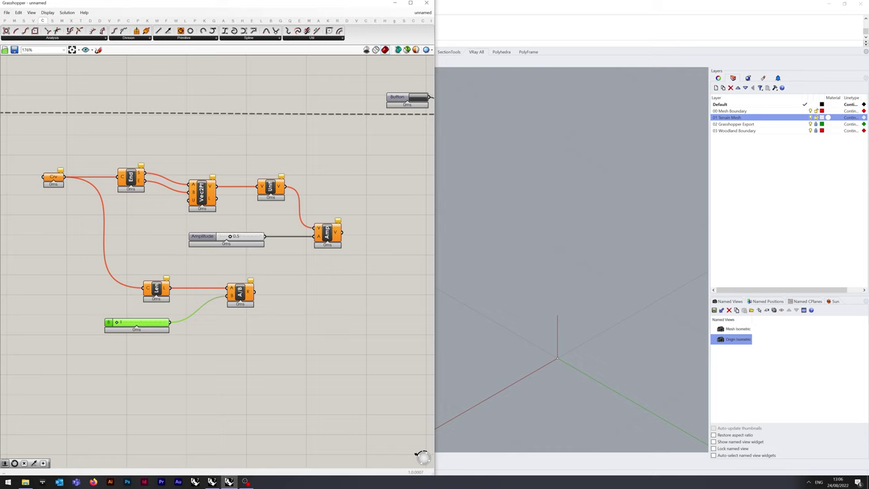
# Add a Multiplication component and feed it the Amplitude vector as A and the Division result as B
pyautogui.doubleClick(378, 286)
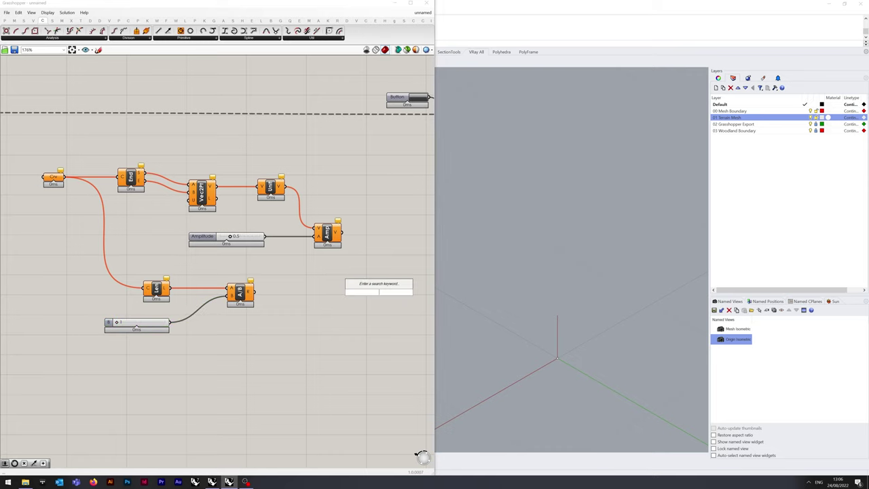
pyautogui.write('multi')
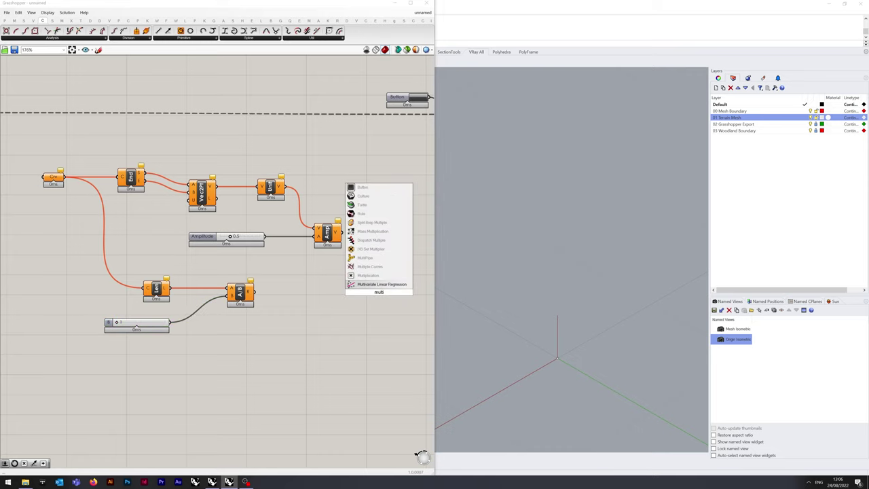
pyautogui.click(377, 275)
pyautogui.moveTo(377, 276); pyautogui.dragTo(310, 273, button='right')
pyautogui.moveTo(310, 291); pyautogui.dragTo(322, 277)
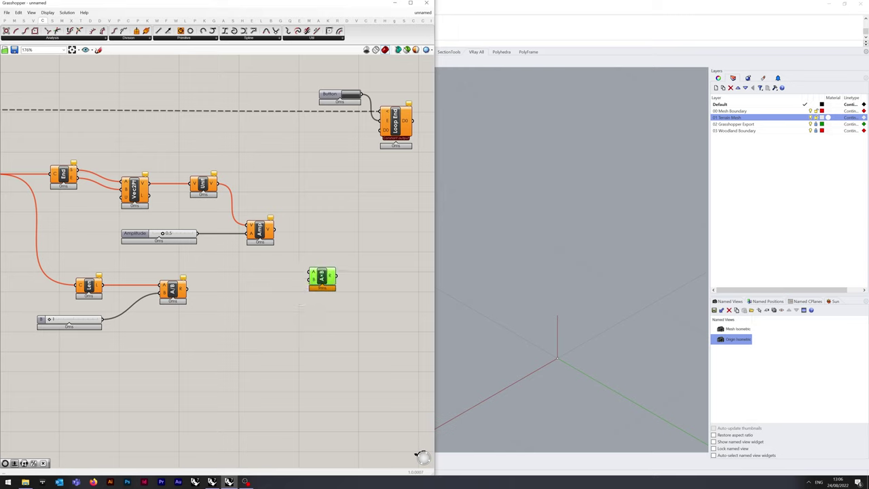
pyautogui.moveTo(274, 229); pyautogui.dragTo(327, 275)
pyautogui.moveTo(187, 290); pyautogui.dragTo(315, 278)
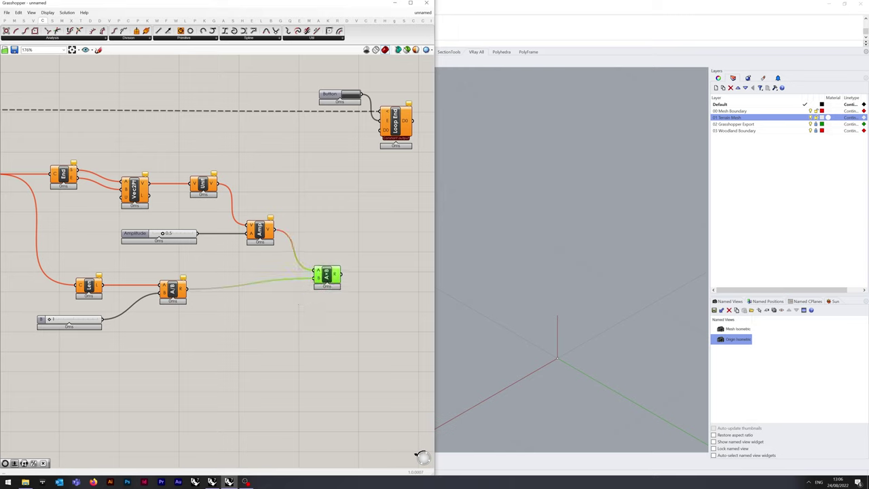
# Shift the Length, Division and slider group closer to the Multiplication component
pyautogui.moveTo(204, 353); pyautogui.dragTo(35, 275)
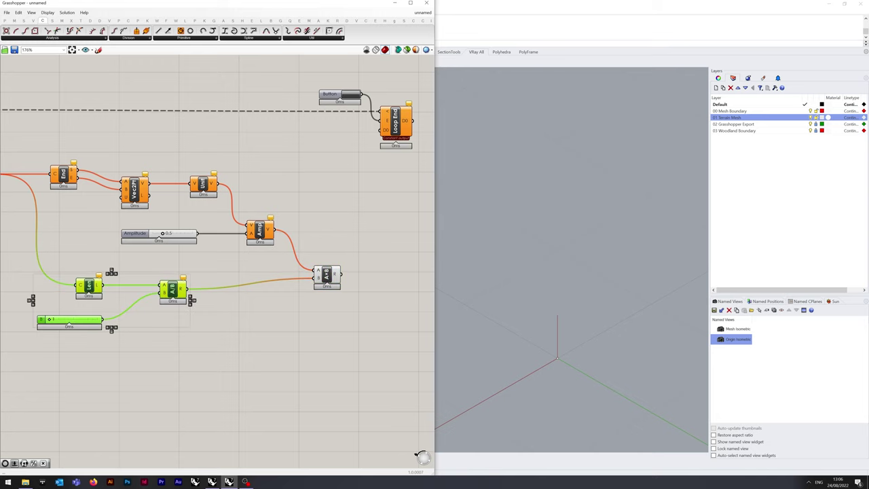
pyautogui.moveTo(89, 285); pyautogui.dragTo(120, 283)
pyautogui.moveTo(133, 350); pyautogui.dragTo(229, 359, button='right')
pyautogui.click(284, 359)
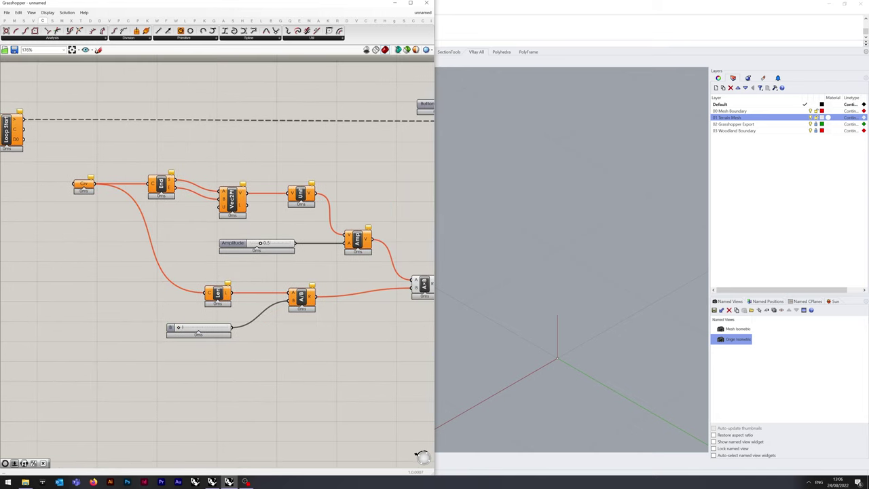
# Rename the amplitude slider Branch Offset and the division slider Branch Shortening, moving the latter farther from Division
pyautogui.rightClick(238, 244)
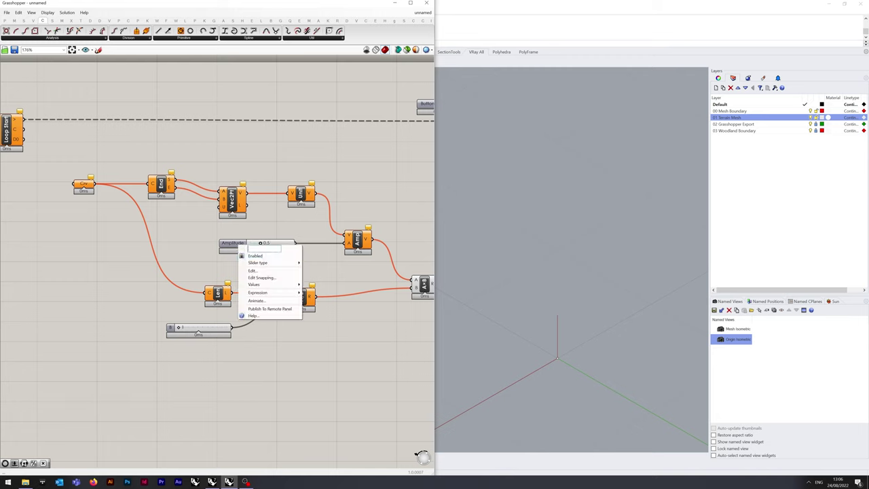
pyautogui.write('Branch Offset')
pyautogui.rightClick(170, 328)
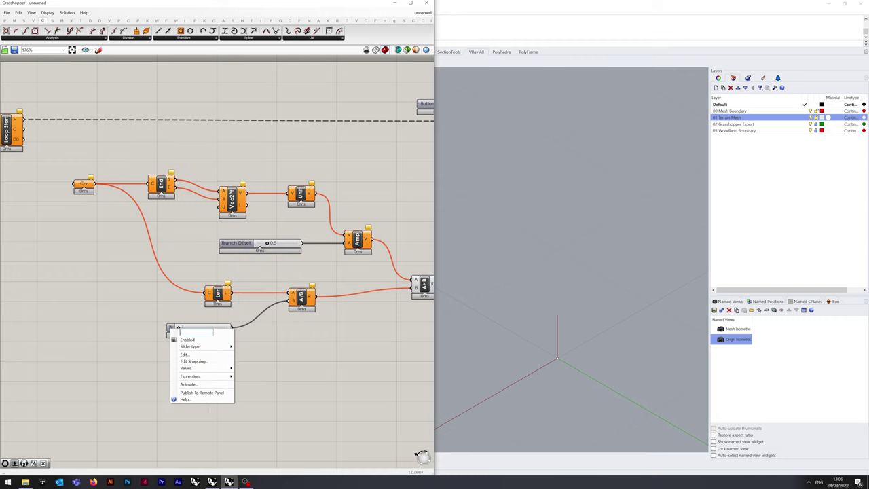
pyautogui.write('Branch S')
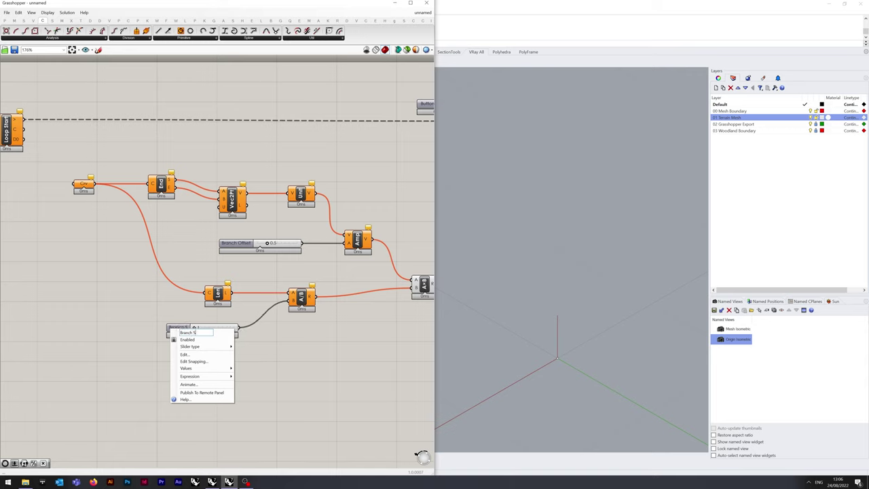
pyautogui.write('prortening')
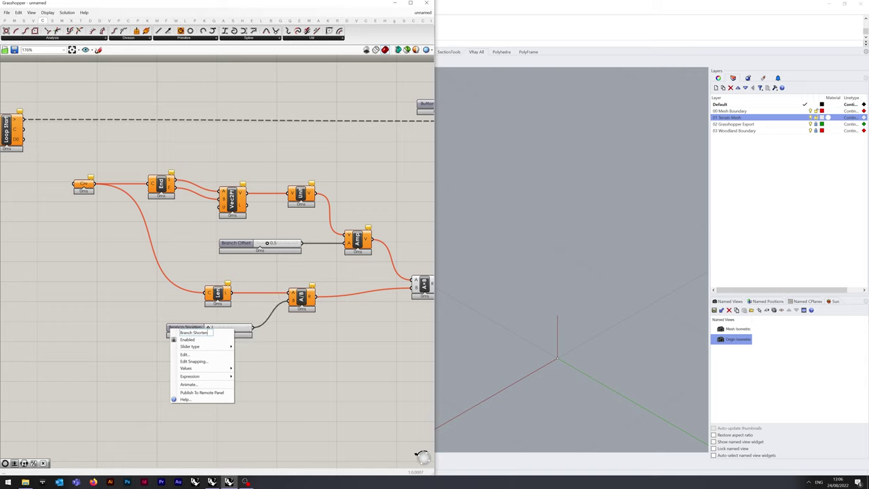
pyautogui.click(255, 371)
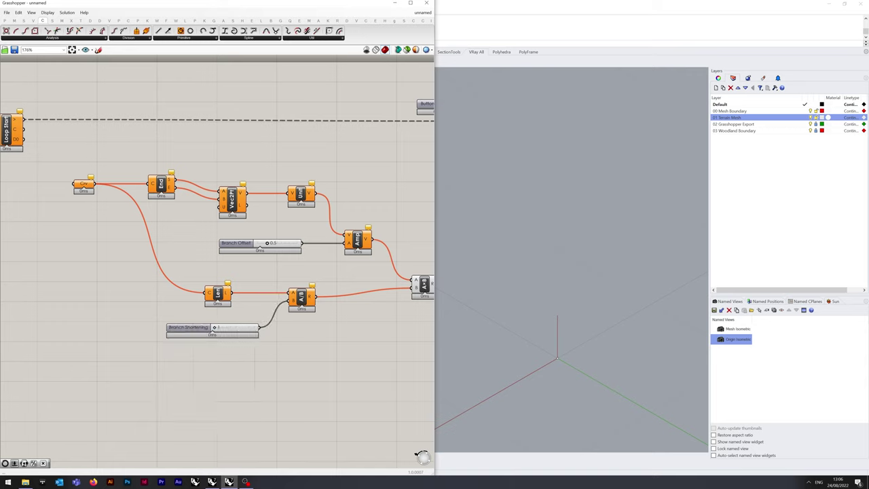
pyautogui.moveTo(188, 328); pyautogui.dragTo(159, 326)
pyautogui.click(184, 370)
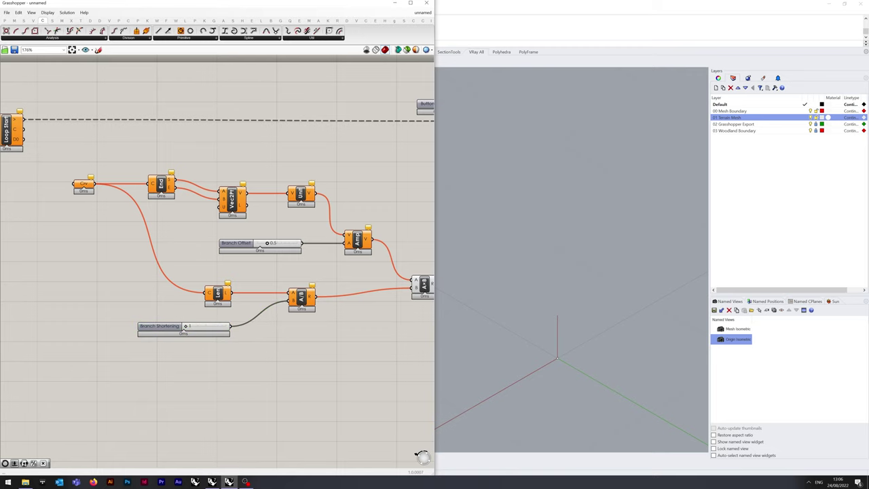
# Nudge the End Points, Vector 2Pt, Unit Vector, Amplitude and Branch Offset group slightly toward the Curve parameter
pyautogui.moveTo(285, 374); pyautogui.dragTo(210, 311, button='right')
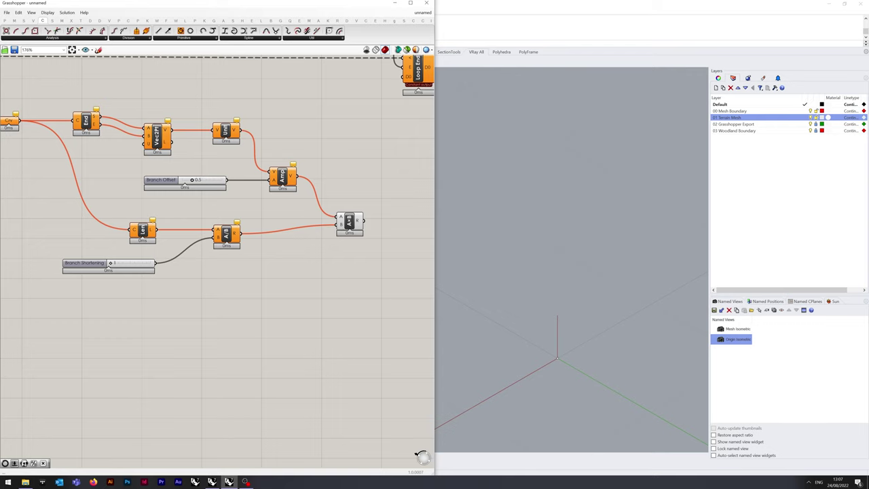
pyautogui.scroll(-2, 111, 279)
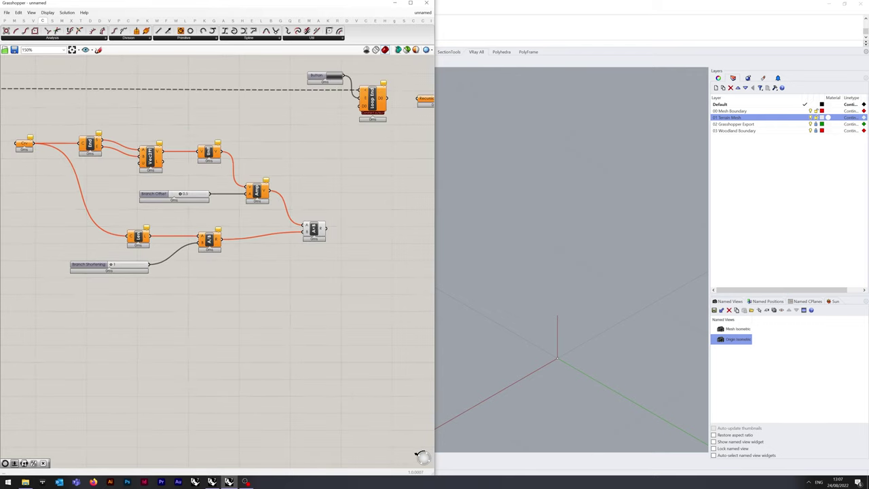
pyautogui.moveTo(267, 220); pyautogui.dragTo(88, 130)
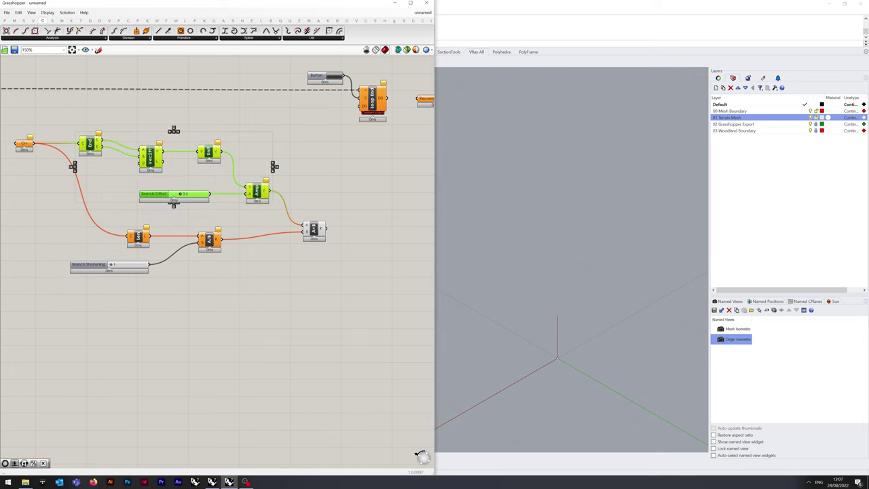
pyautogui.press('Left')
pyautogui.press('Left')
pyautogui.press('Left')
pyautogui.press('Left')
pyautogui.press('Left')
pyautogui.press('Left')
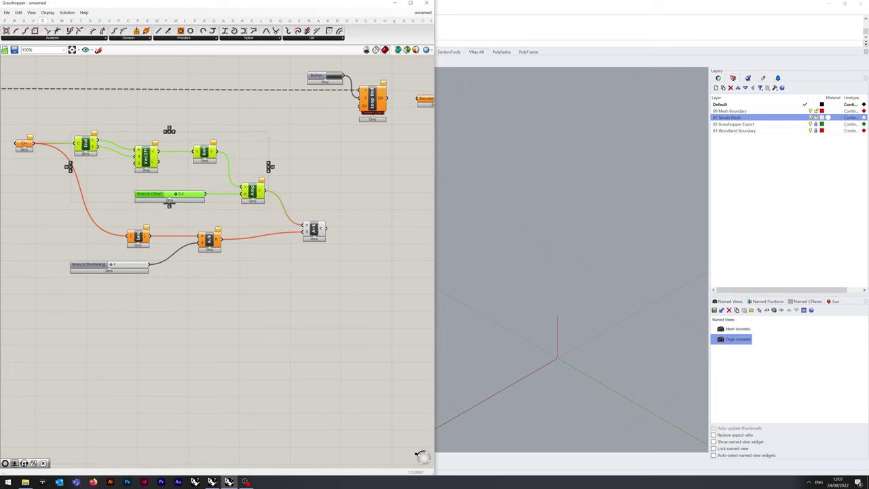
pyautogui.press('Escape')
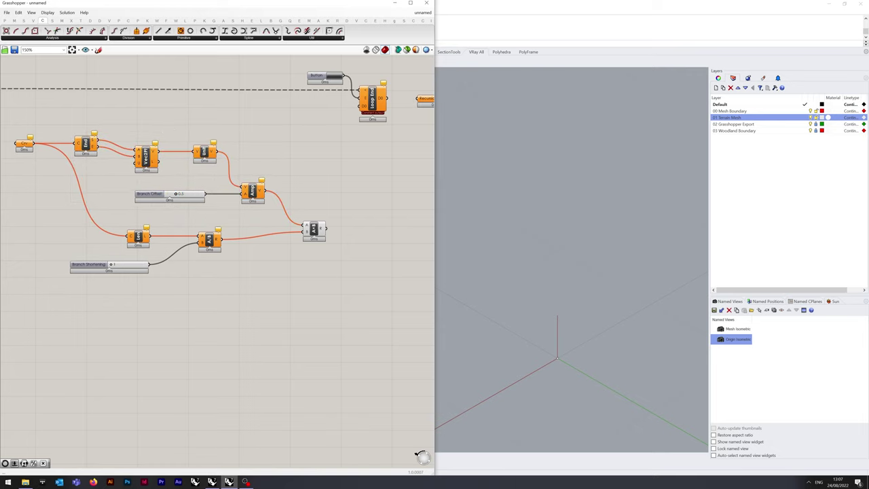
# Add a Perp Frame component in the empty area below the Branch Shortening slider
pyautogui.moveTo(306, 299); pyautogui.dragTo(270, 287, button='right')
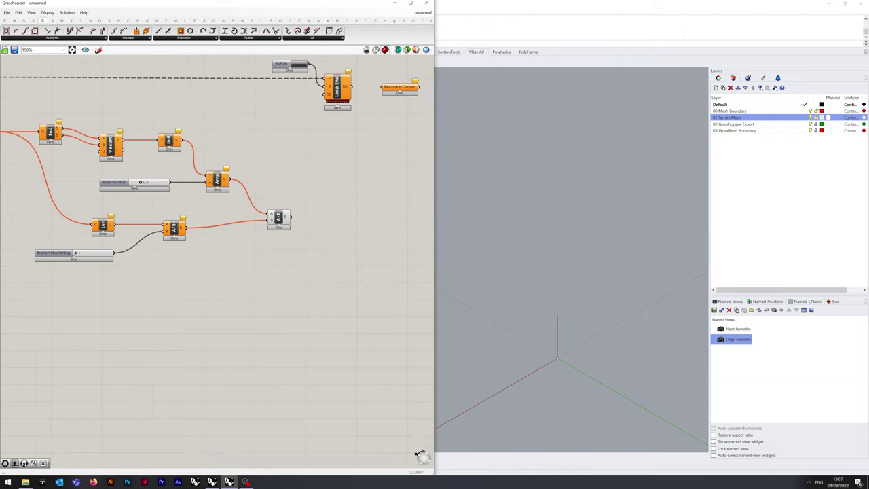
pyautogui.moveTo(203, 204); pyautogui.dragTo(230, 201, button='right')
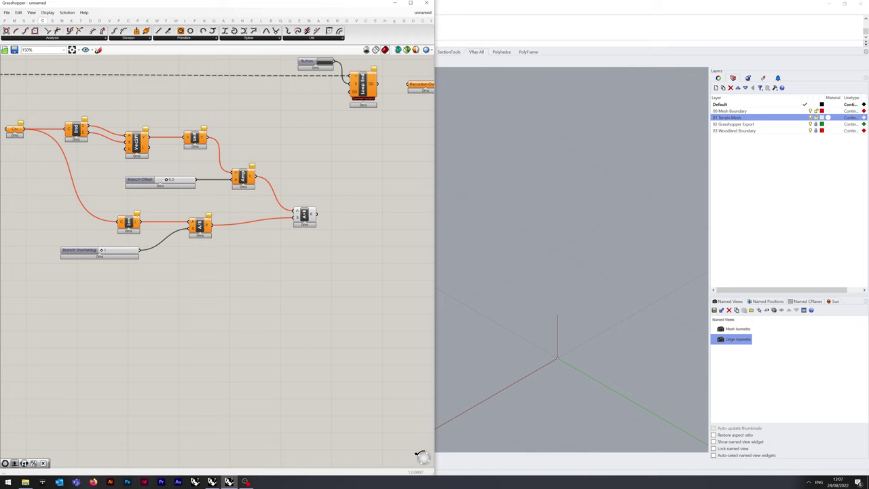
pyautogui.doubleClick(158, 316)
pyautogui.write('pframe')
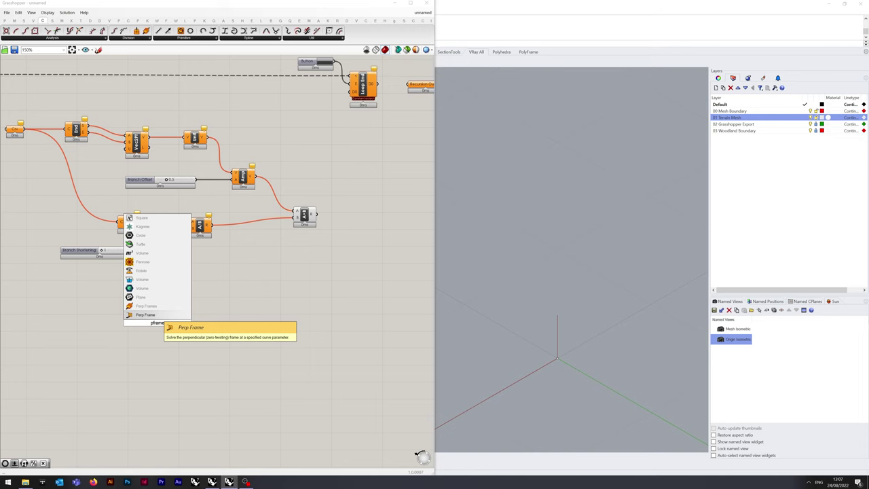
pyautogui.press('Up')
pyautogui.press('Return')
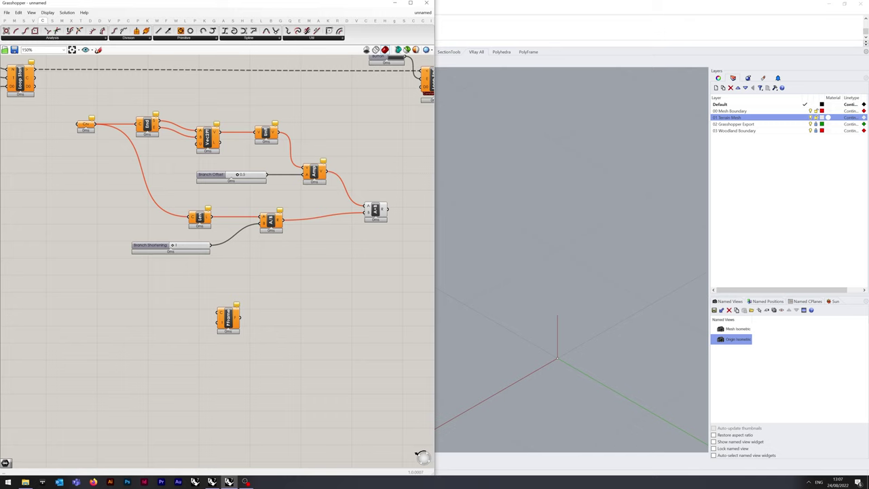
pyautogui.doubleClick(125, 319)
pyautogui.write('domain')
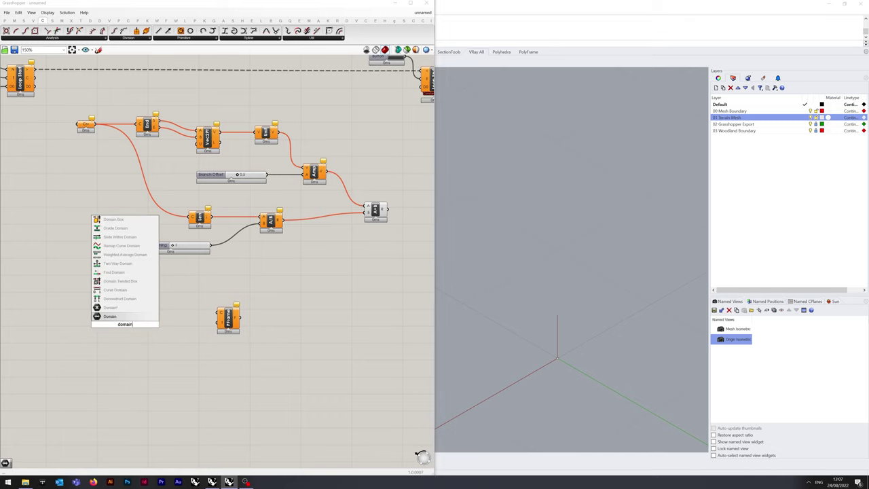
pyautogui.press('Return')
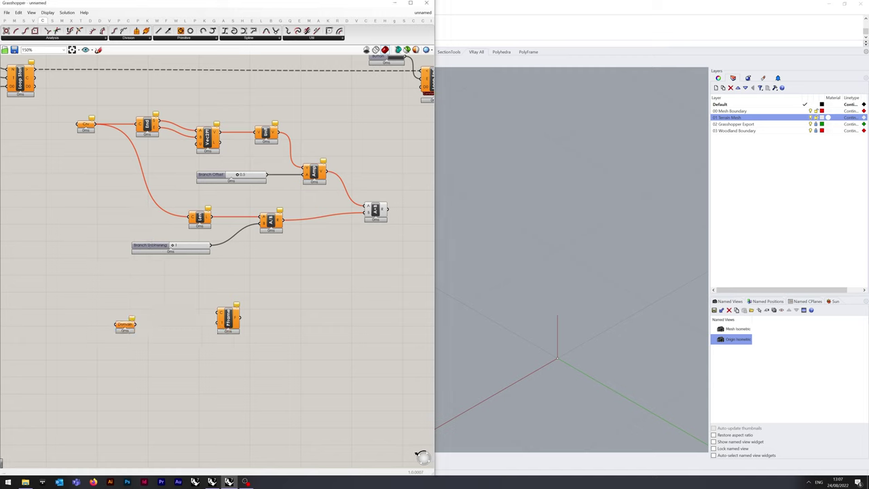
pyautogui.click(125, 324)
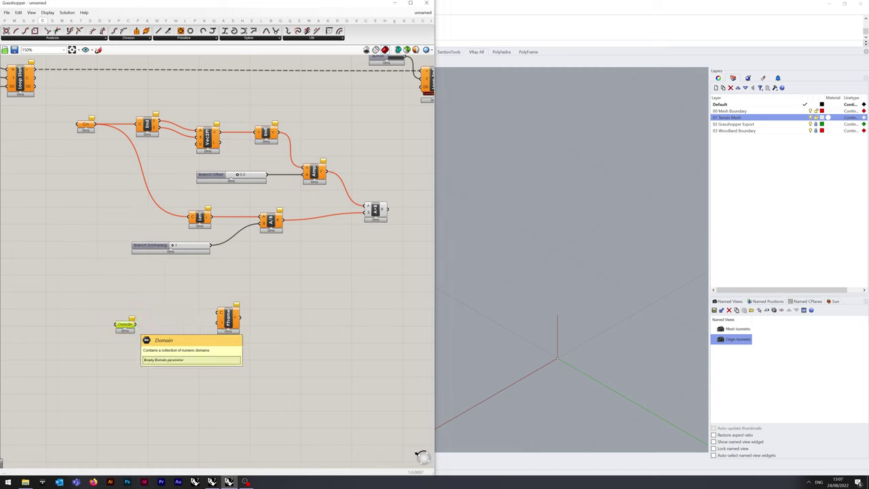
pyautogui.press('Delete')
# Add a Construct Domain component and position it just before Perp Frame
pyautogui.doubleClick(133, 323)
pyautogui.write('constr')
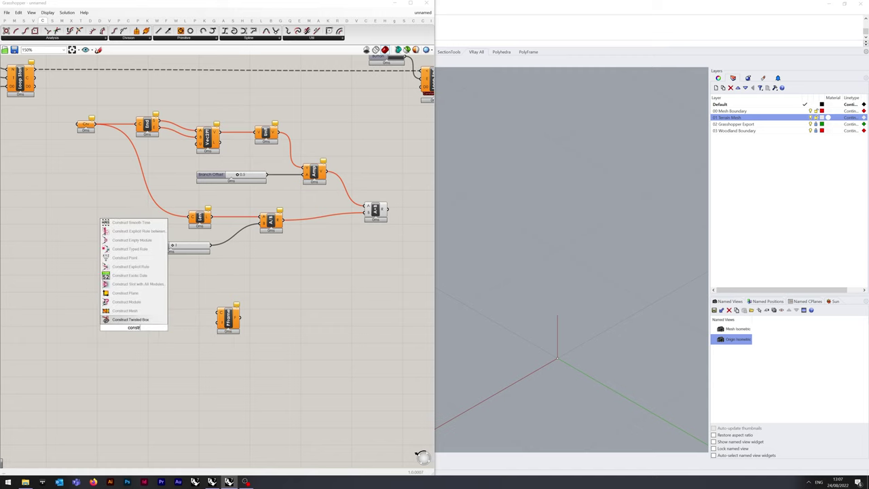
pyautogui.write('uct dom')
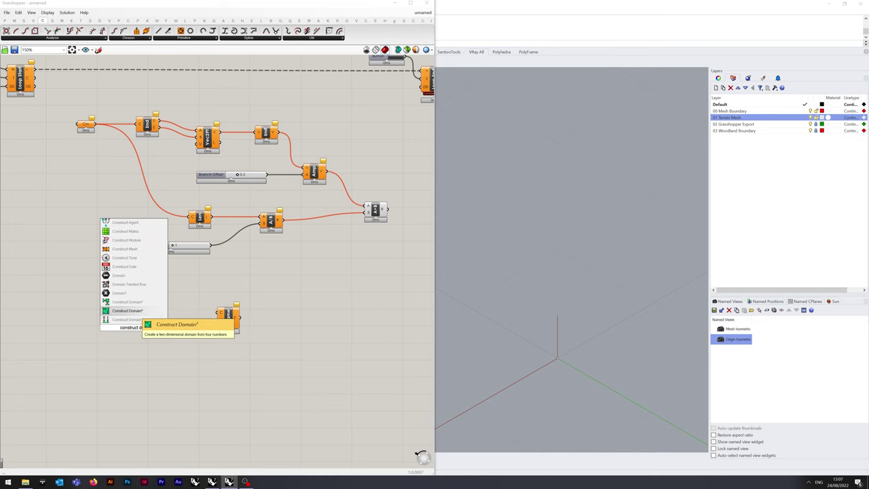
pyautogui.click(137, 319)
pyautogui.moveTo(154, 289); pyautogui.dragTo(251, 294, button='right')
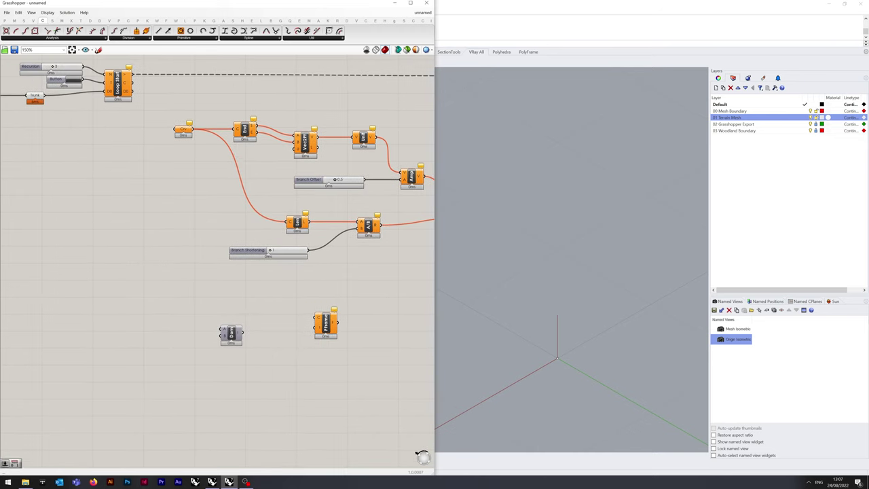
pyautogui.moveTo(231, 334); pyautogui.dragTo(256, 331)
# Add a decimal number slider ranging from 0.0 to 1.0 ahead of the Construct Domain component
pyautogui.doubleClick(156, 324)
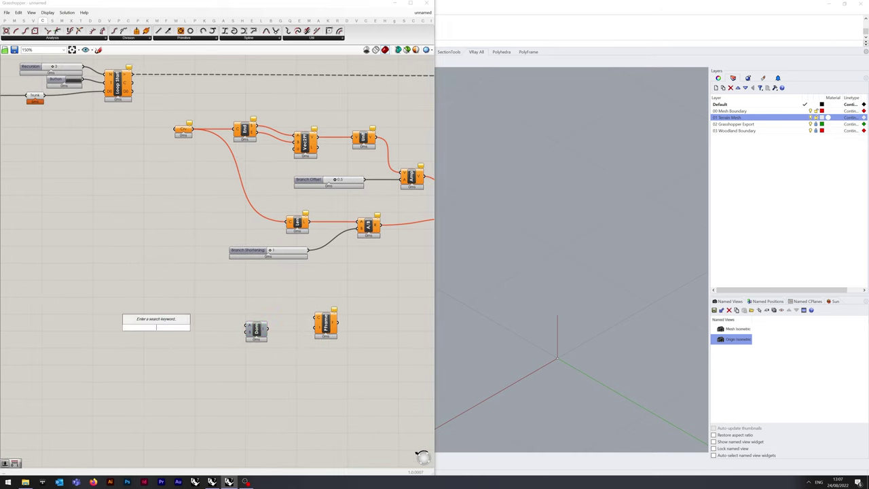
pyautogui.write('0.0<1.0')
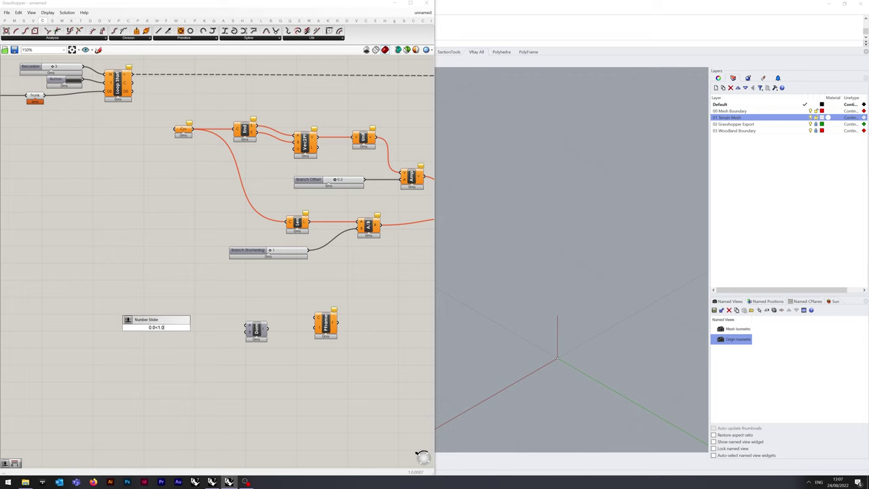
pyautogui.press('Return')
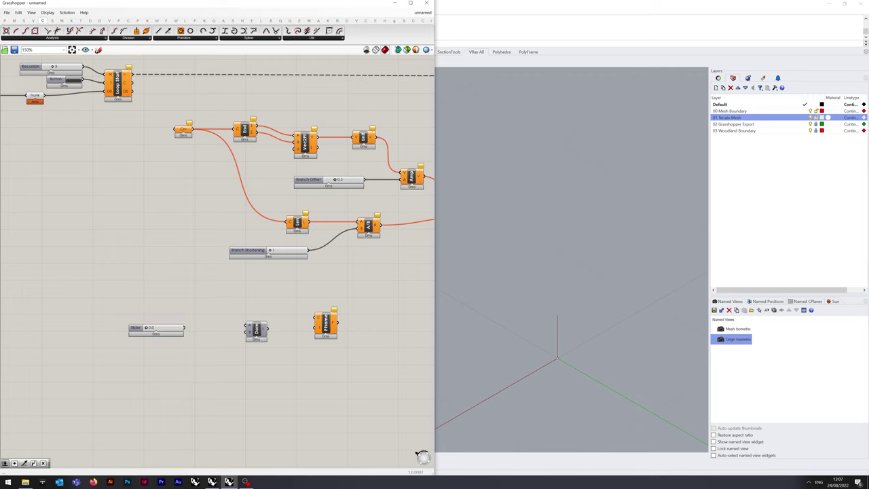
# Duplicate the slider with value 1.0, wire the 0.0 and 1.0 sliders to Construct Domain's start and end inputs, and stack them neatly
pyautogui.click(136, 327)
pyautogui.hotkey('ctrl', 'c')
pyautogui.hotkey('ctrl', 'v')
pyautogui.moveTo(139, 332); pyautogui.dragTo(245, 332)
pyautogui.moveTo(184, 327); pyautogui.dragTo(246, 325)
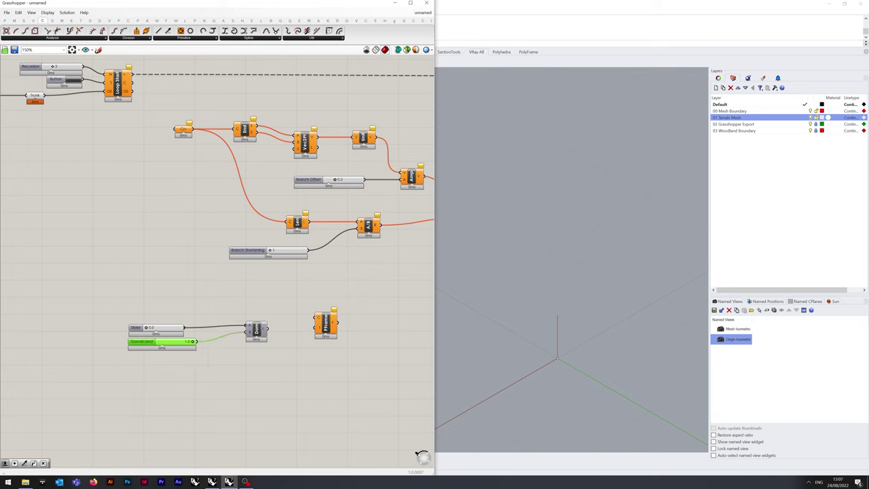
pyautogui.keyDown('shift'); pyautogui.click(143, 328); pyautogui.keyUp('shift')
pyautogui.moveTo(142, 328); pyautogui.dragTo(143, 325)
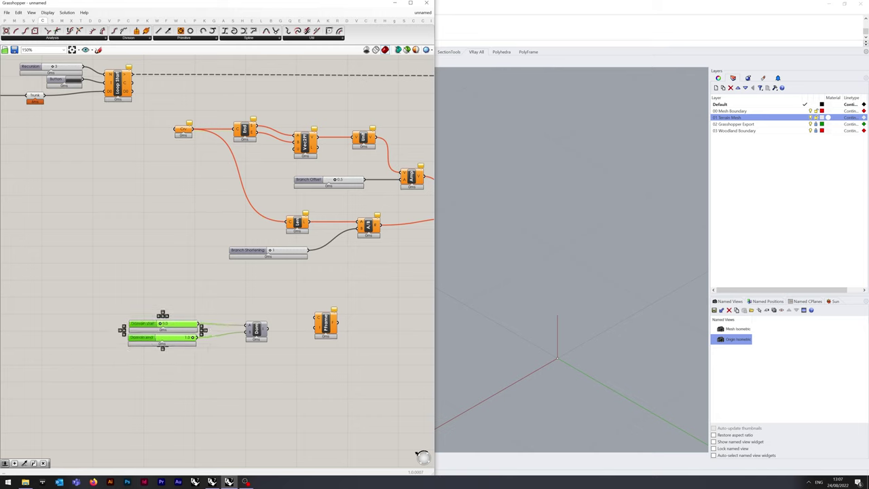
# Connect the constructed domain to Perp Frame's parameter input and the Curve parameter to its curve input
pyautogui.click(160, 302)
pyautogui.moveTo(266, 329); pyautogui.dragTo(316, 329)
pyautogui.moveTo(328, 281); pyautogui.dragTo(248, 284, button='right')
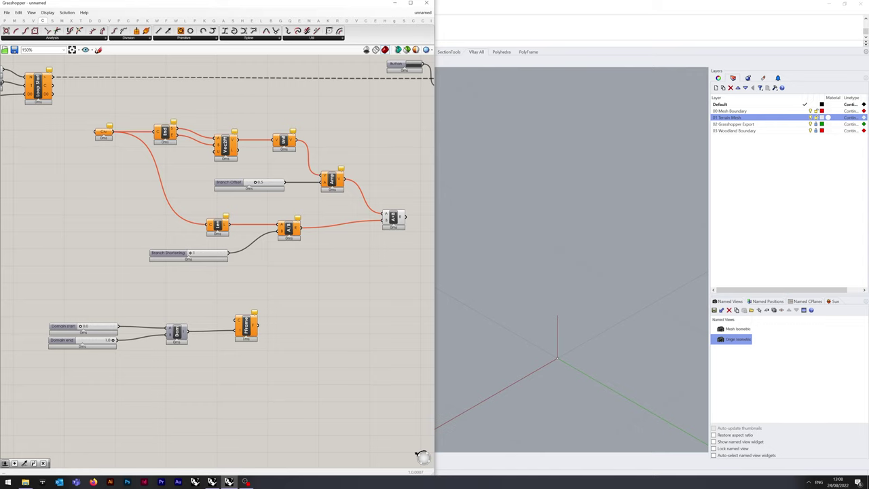
pyautogui.moveTo(114, 131); pyautogui.dragTo(235, 319)
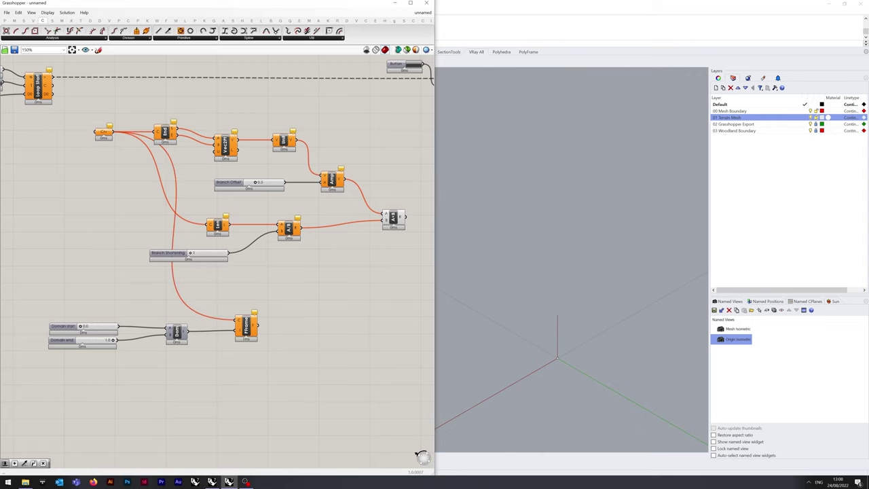
pyautogui.moveTo(312, 292); pyautogui.dragTo(236, 287, button='right')
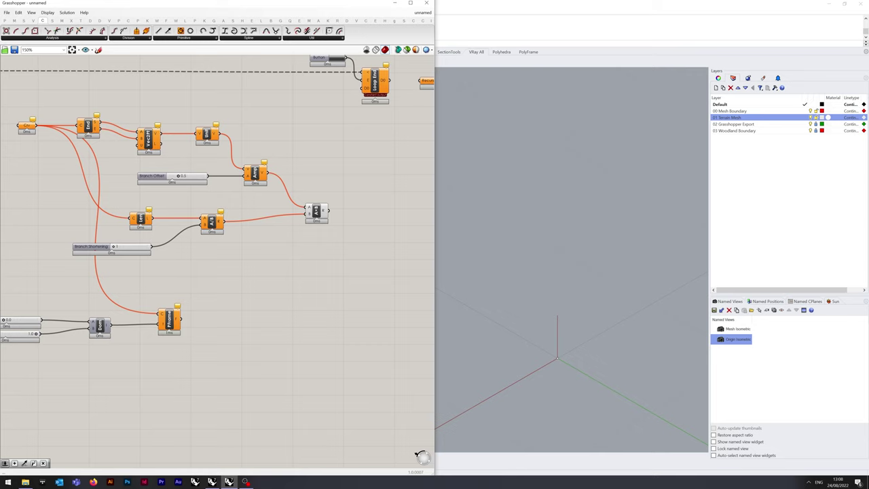
# Add a Circle component after the perpendicular frame component and connect the frame output to its plane input
pyautogui.doubleClick(260, 322)
pyautogui.write('cir')
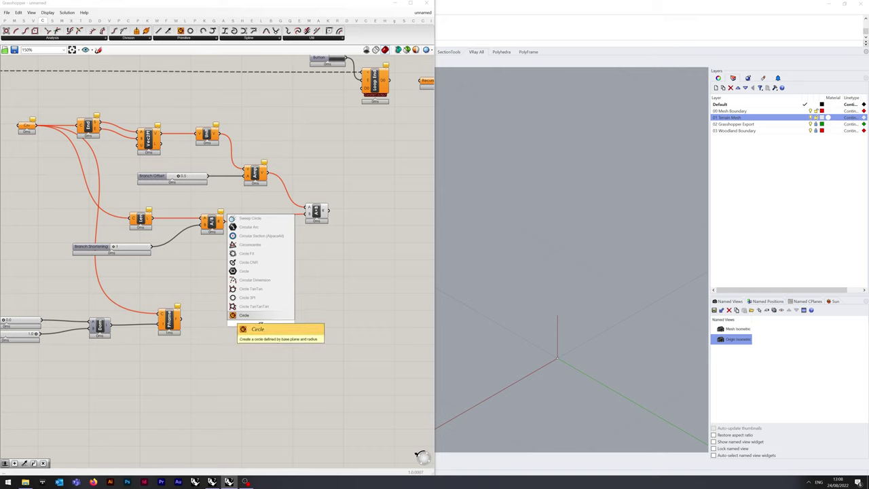
pyautogui.press('Return')
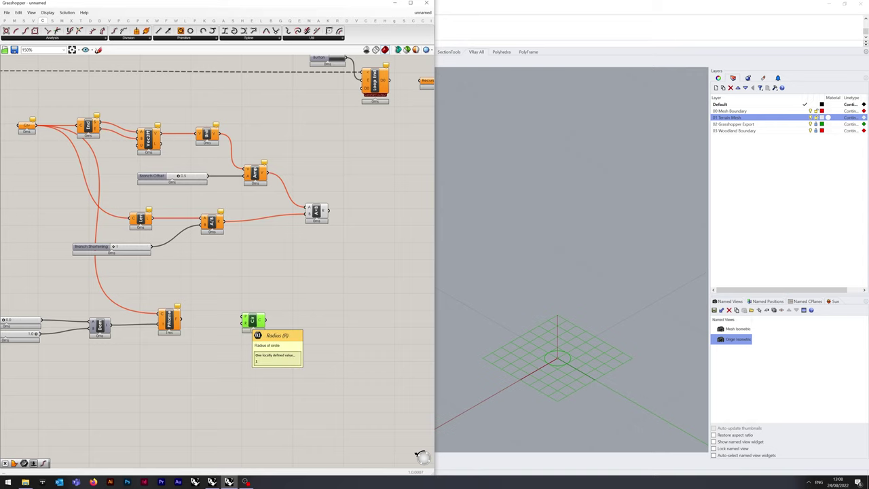
pyautogui.moveTo(180, 317); pyautogui.dragTo(244, 323)
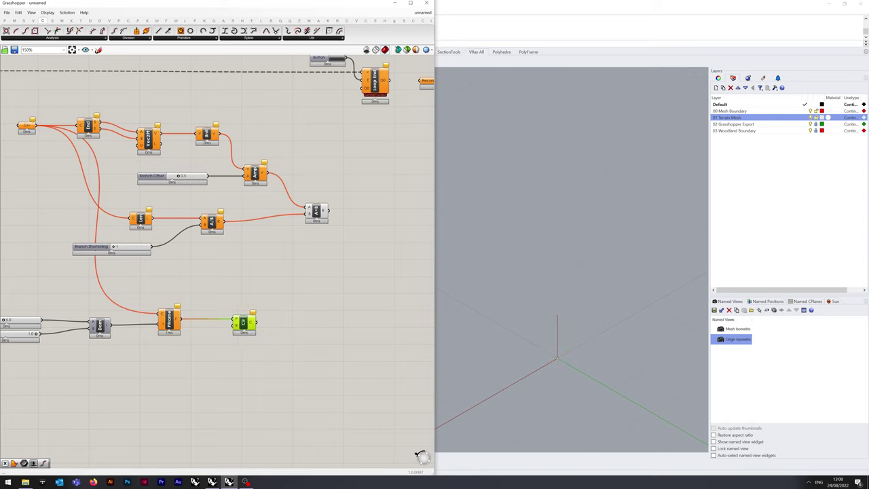
pyautogui.click(245, 360)
# Create a number slider from 0.0 to 4.0 below the frame component and connect it to the Circle's radius input
pyautogui.moveTo(246, 359); pyautogui.dragTo(279, 331, button='right')
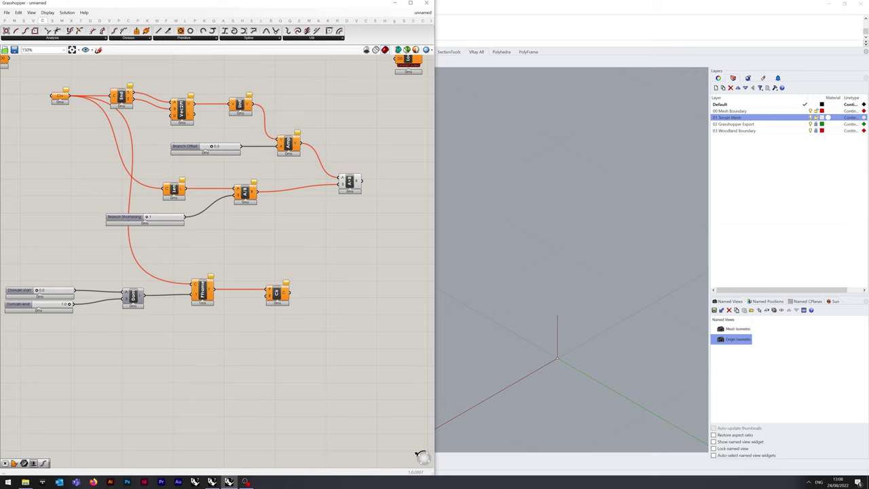
pyautogui.doubleClick(202, 344)
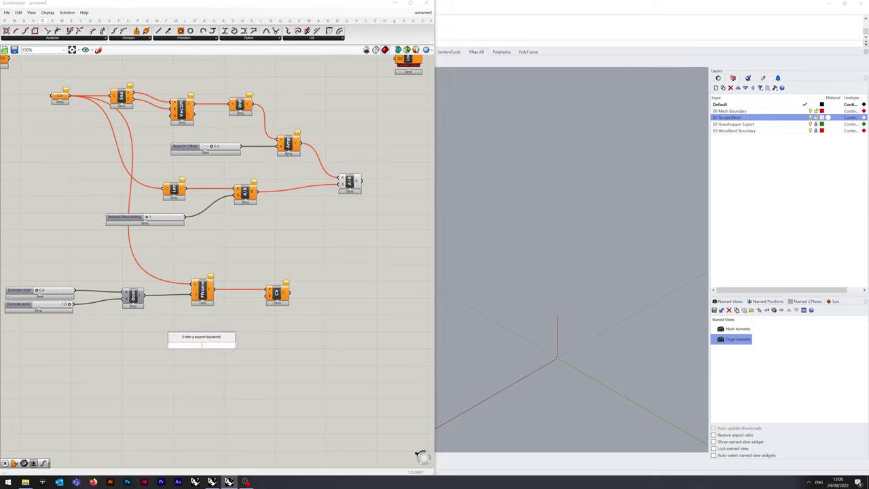
pyautogui.write('0.0')
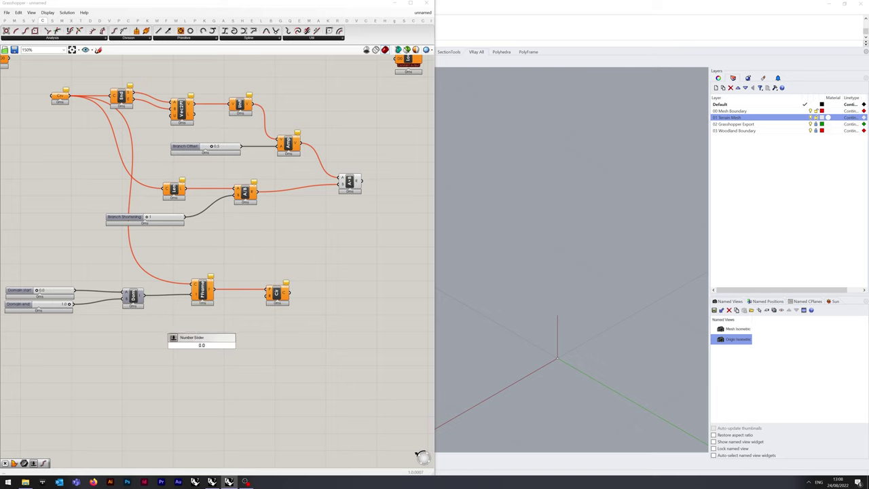
pyautogui.write('<4.0')
pyautogui.press('Return')
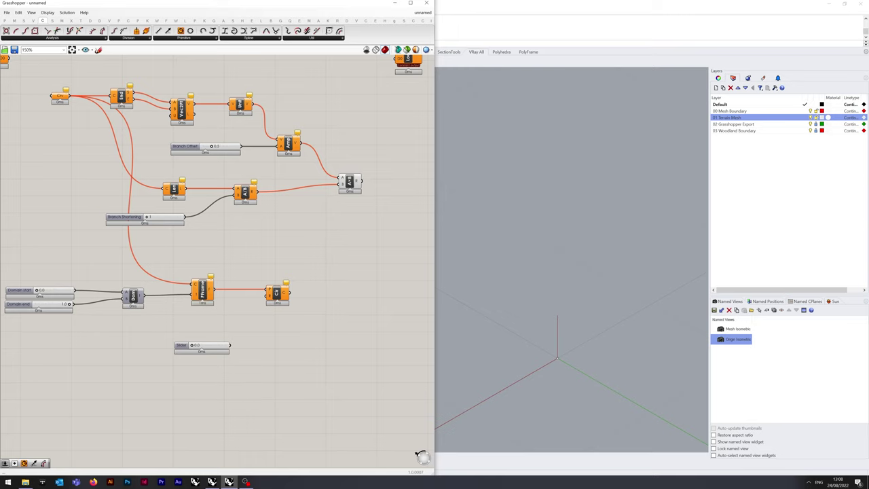
pyautogui.moveTo(229, 346); pyautogui.dragTo(266, 297)
pyautogui.moveTo(183, 345); pyautogui.dragTo(165, 327)
pyautogui.click(231, 353)
# Add a Move component, feeding the A×B result into its motion input and the circle into its geometry input
pyautogui.moveTo(272, 346); pyautogui.dragTo(222, 336, button='right')
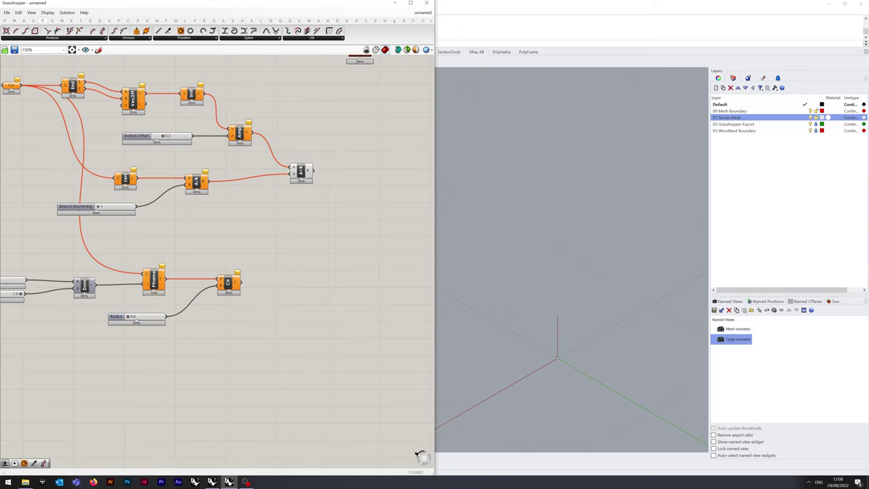
pyautogui.moveTo(298, 251); pyautogui.dragTo(202, 261, button='right')
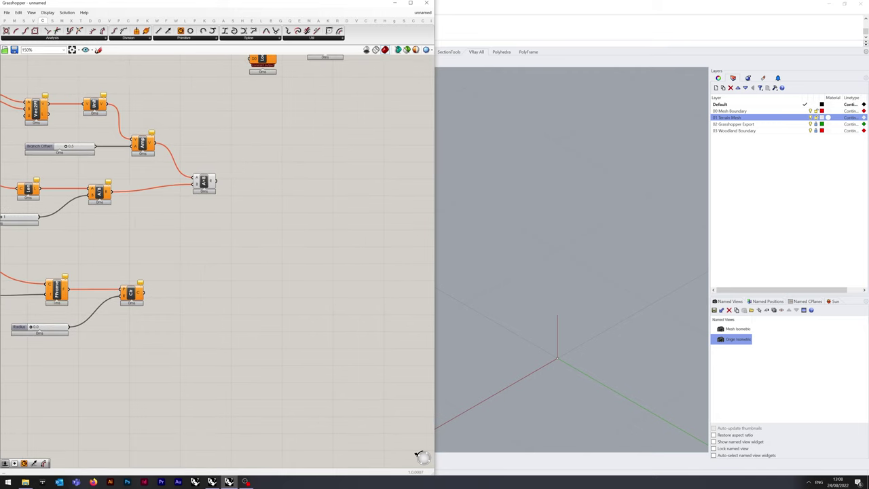
pyautogui.doubleClick(254, 286)
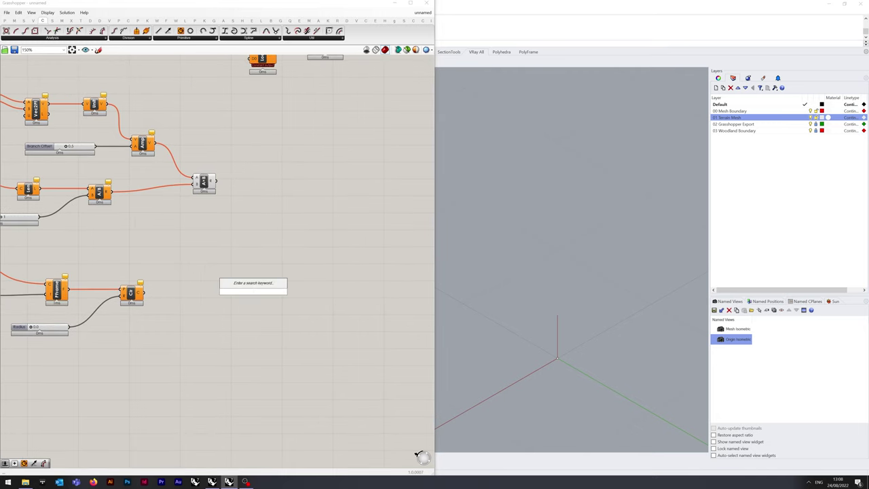
pyautogui.write('move')
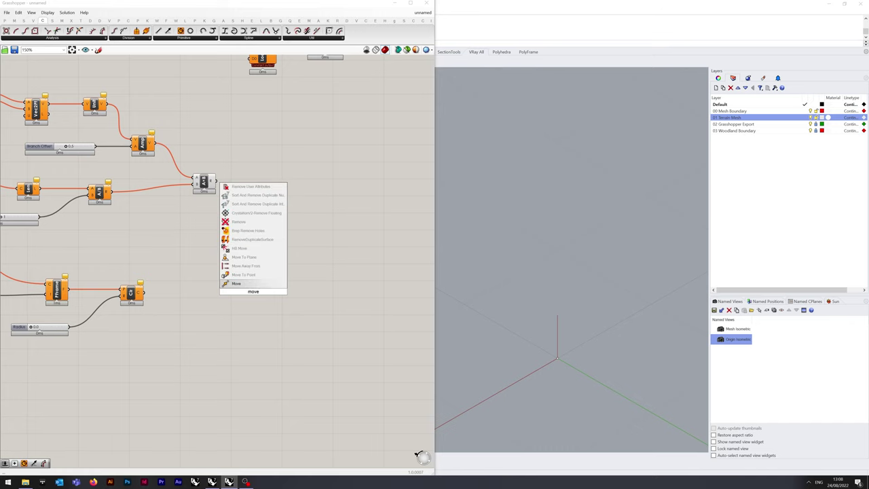
pyautogui.press('Return')
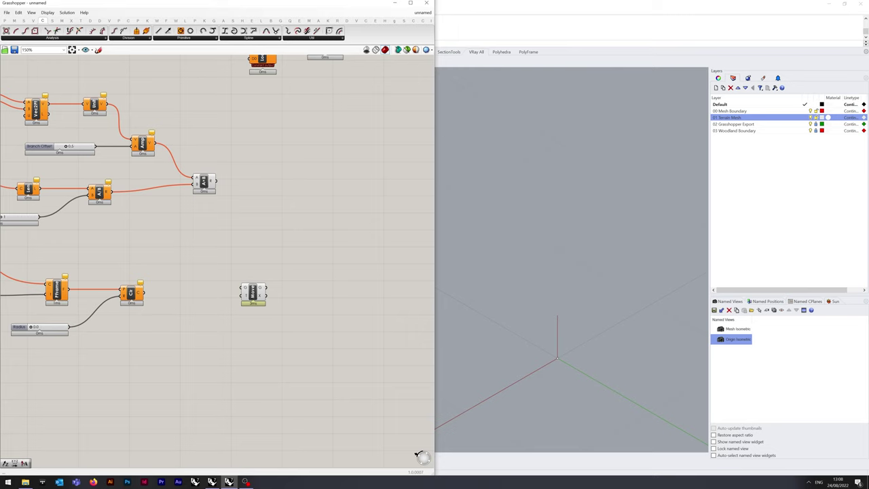
pyautogui.moveTo(252, 298)
pyautogui.moveTo(215, 181); pyautogui.dragTo(275, 289)
pyautogui.click(285, 322)
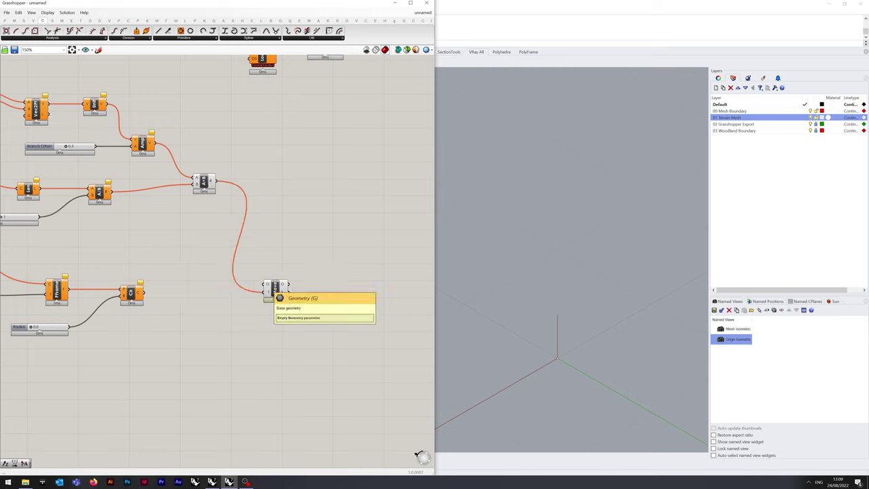
pyautogui.moveTo(144, 293); pyautogui.dragTo(264, 285)
# Rename the circle's radius slider to Branch Dispersion Radius and shift it clear of the Circle component
pyautogui.moveTo(237, 318); pyautogui.dragTo(399, 320, button='right')
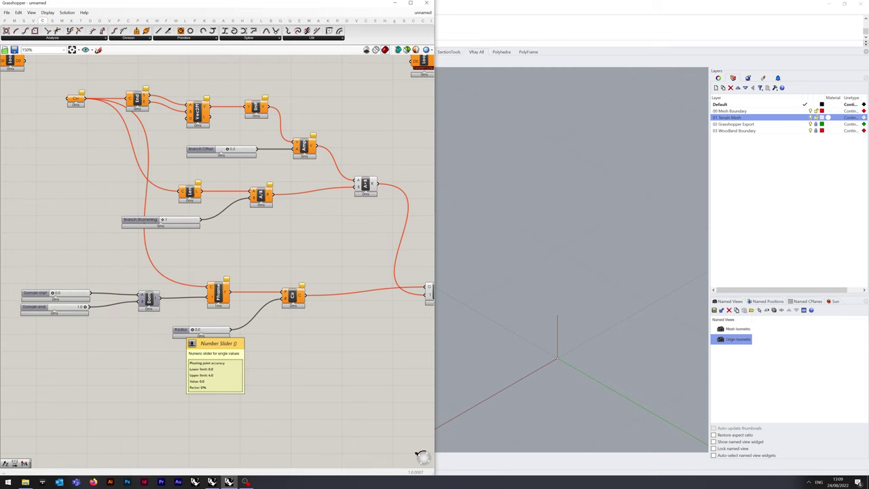
pyautogui.rightClick(181, 331)
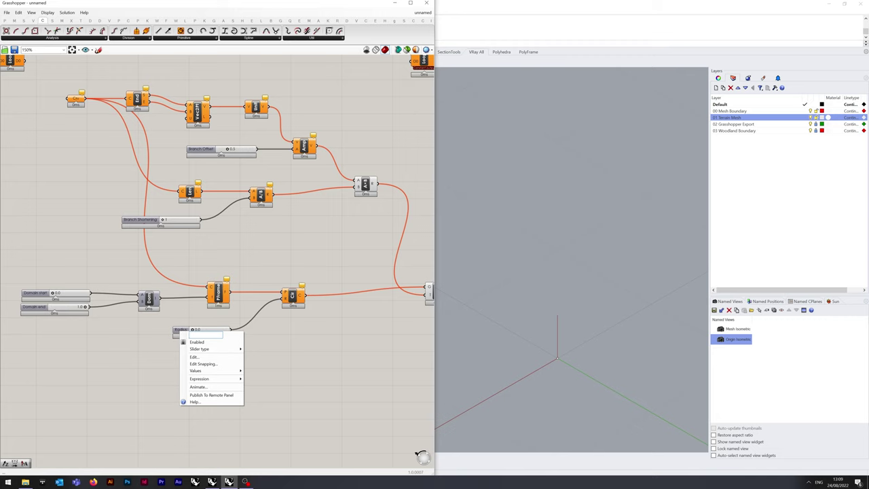
pyautogui.write('Branch Dispersion Radius')
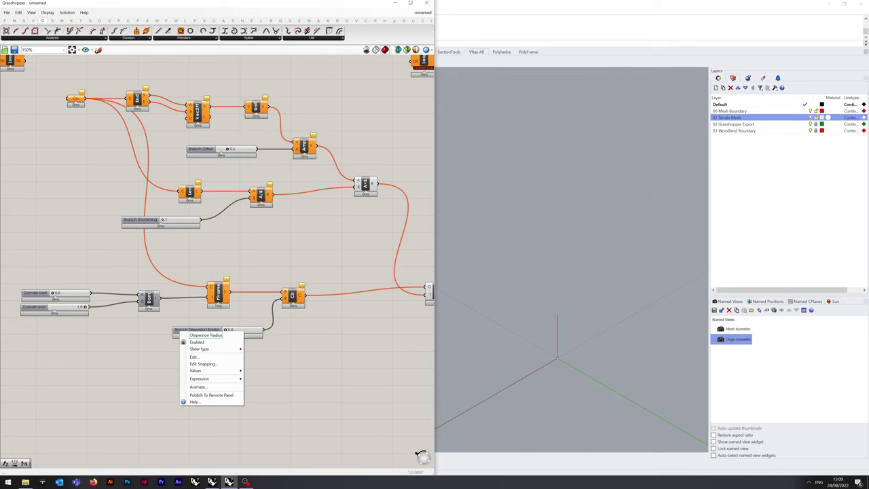
pyautogui.press('Return')
pyautogui.moveTo(197, 329); pyautogui.dragTo(181, 332)
pyautogui.click(292, 366)
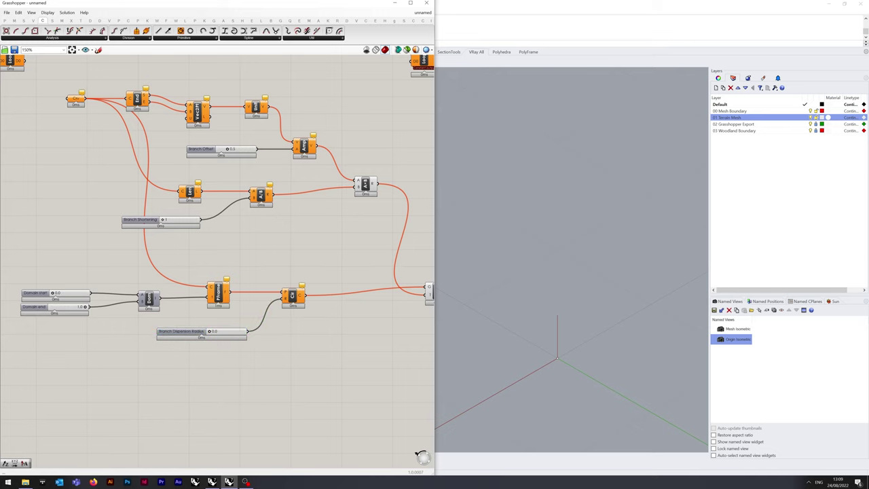
# Add a Populate Geometry component after the Move component
pyautogui.moveTo(292, 367); pyautogui.dragTo(170, 374, button='right')
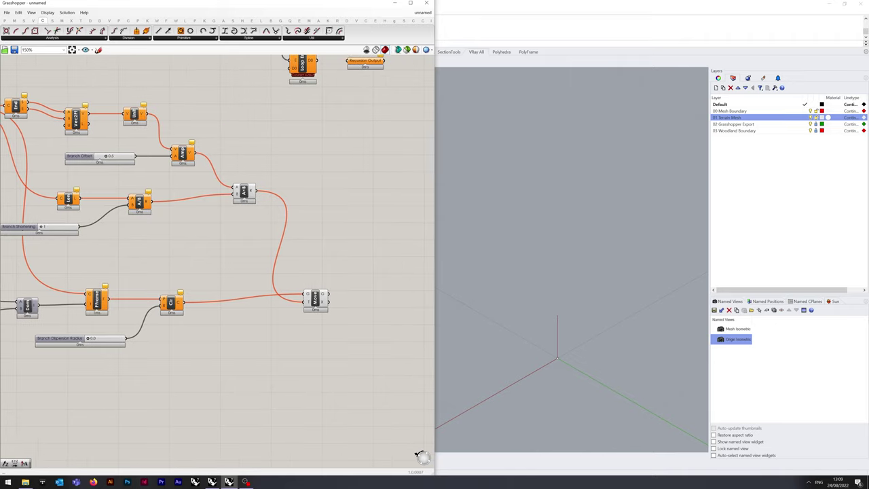
pyautogui.moveTo(326, 353); pyautogui.dragTo(186, 346, button='right')
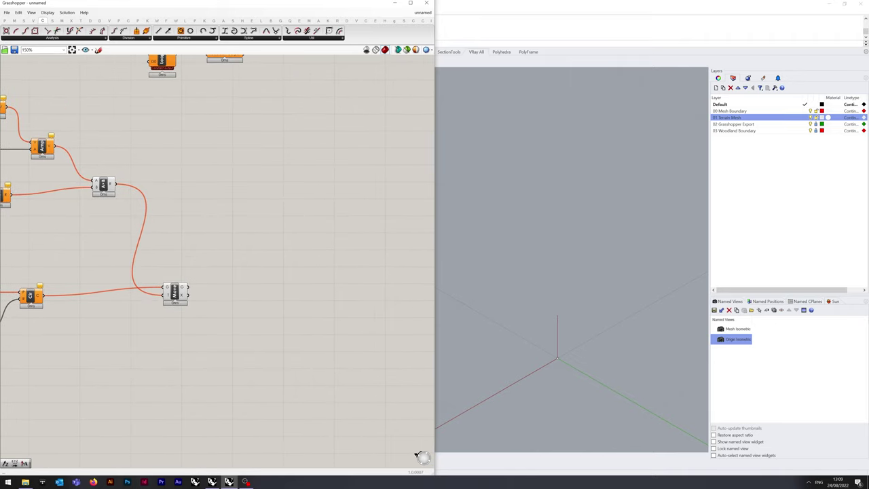
pyautogui.doubleClick(261, 286)
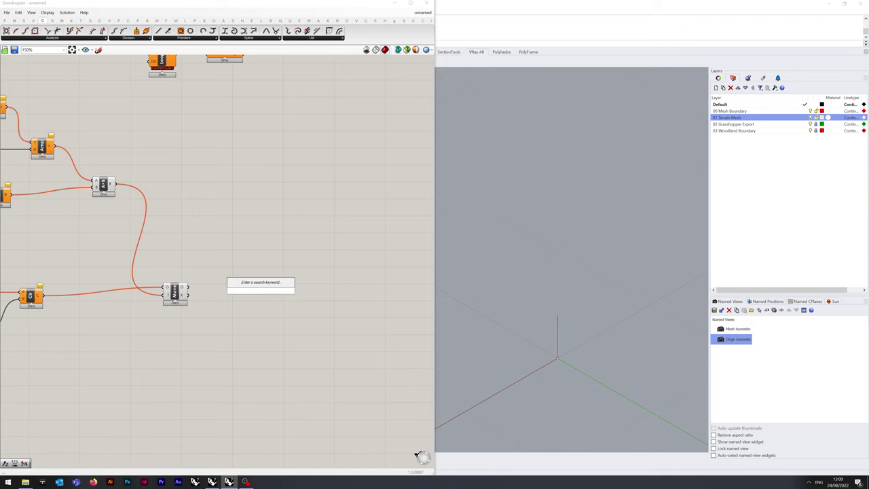
pyautogui.write('pop')
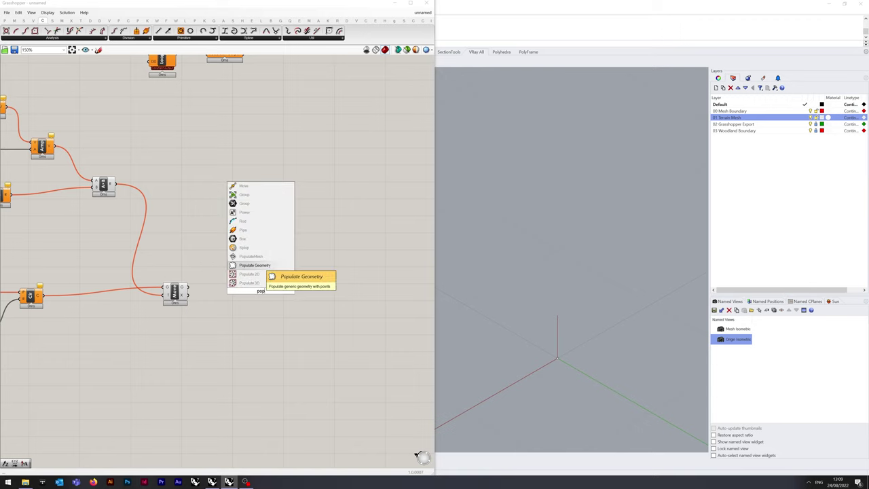
pyautogui.click(251, 265)
pyautogui.click(260, 291)
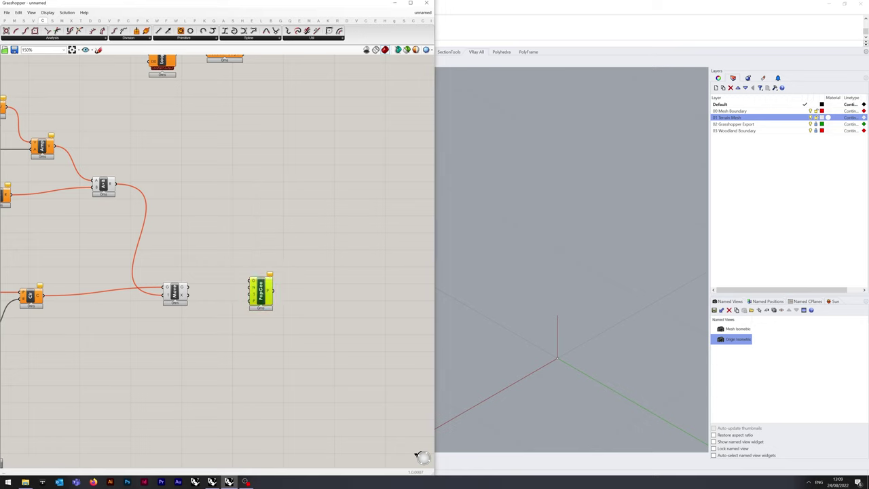
pyautogui.moveTo(261, 292); pyautogui.dragTo(268, 296)
# Create an integer slider ranging from 1 to 100 below the Move component
pyautogui.doubleClick(183, 349)
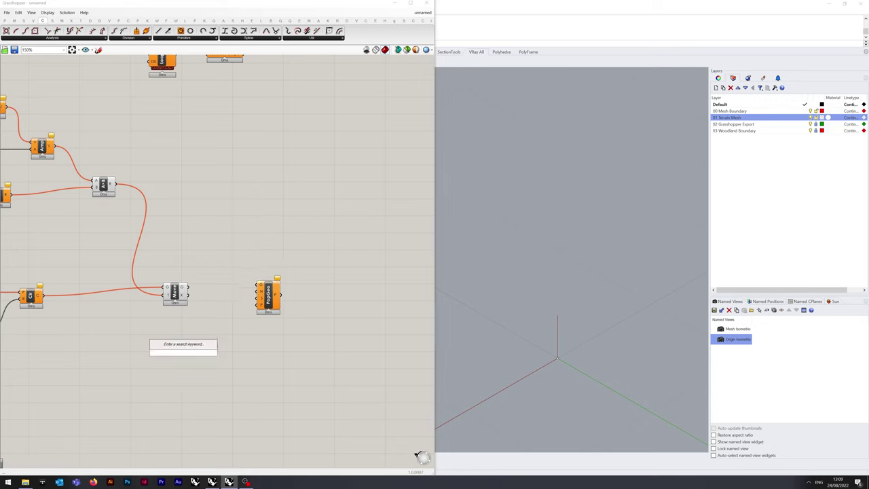
pyautogui.write('1<100')
pyautogui.press('Return')
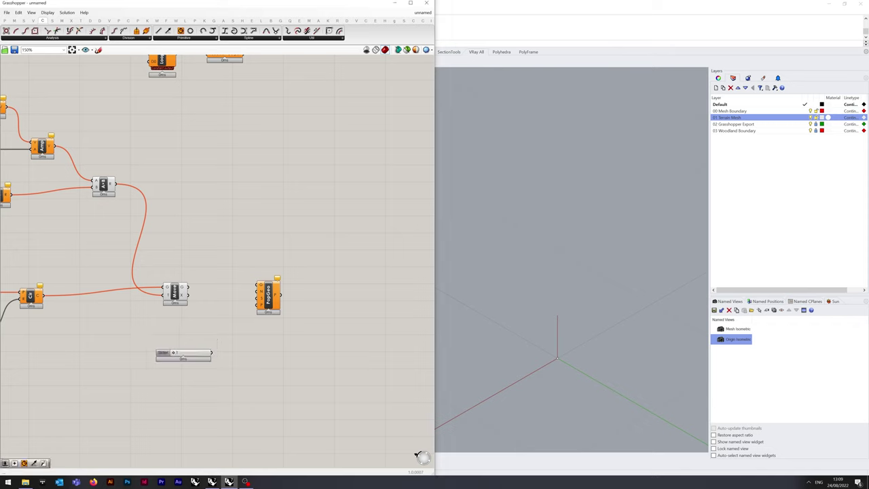
# Create a second slider from 1 to 6, connect it to Populate Geometry's count input and name it # Branches
pyautogui.doubleClick(183, 329)
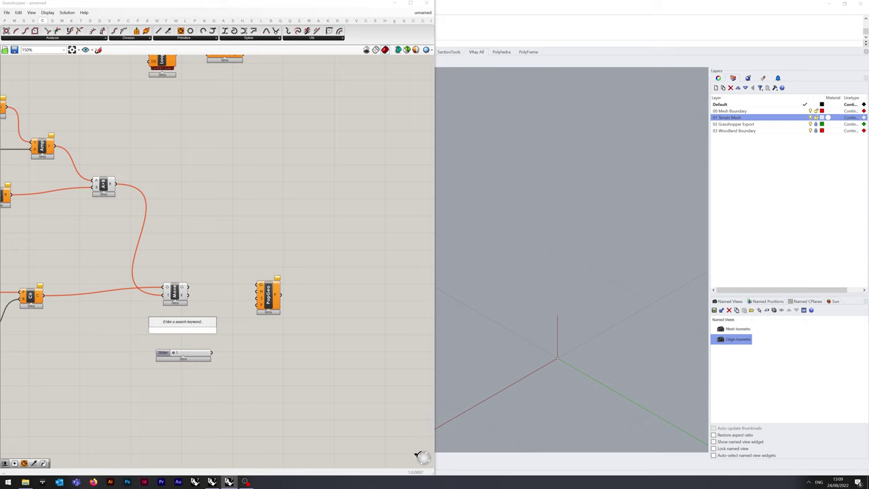
pyautogui.write('1<0')
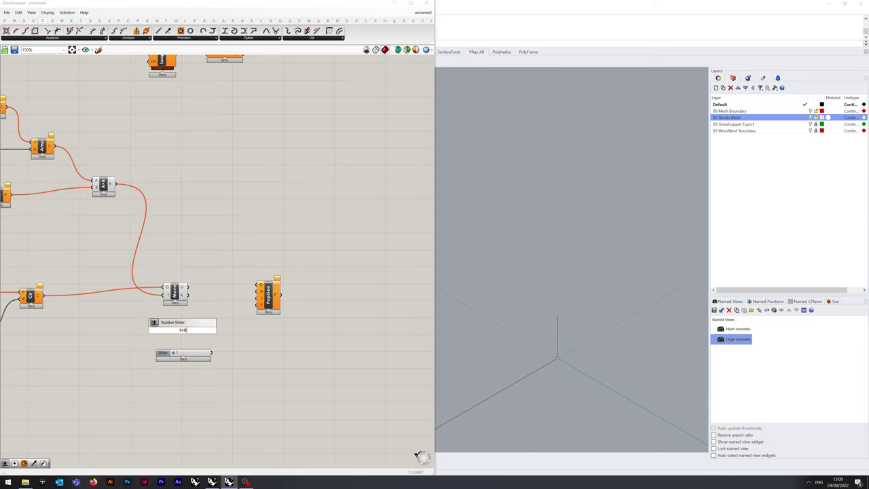
pyautogui.press('Return')
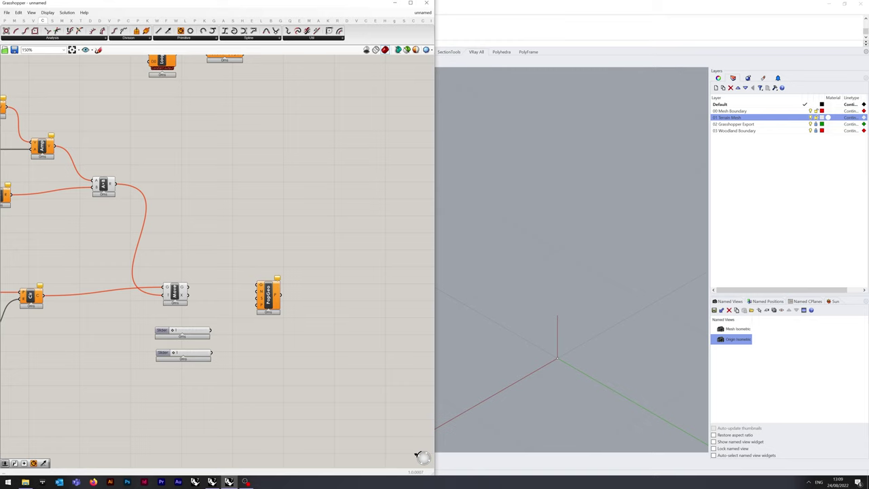
pyautogui.moveTo(211, 330); pyautogui.dragTo(259, 291)
pyautogui.rightClick(159, 331)
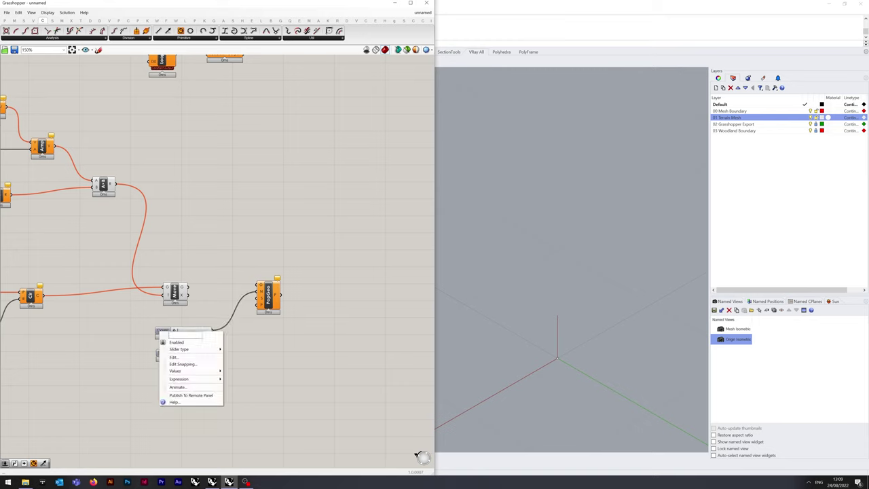
pyautogui.write('# Branches')
pyautogui.press('Return')
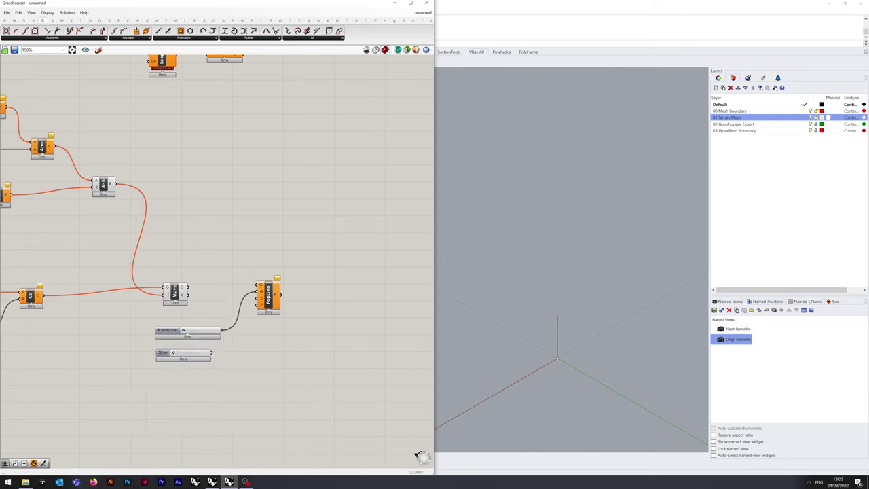
# Name the 1 to 100 slider Random Seed and connect it and the moved geometry to Populate Geometry's seed and geometry inputs
pyautogui.rightClick(161, 352)
pyautogui.write('Random Seed')
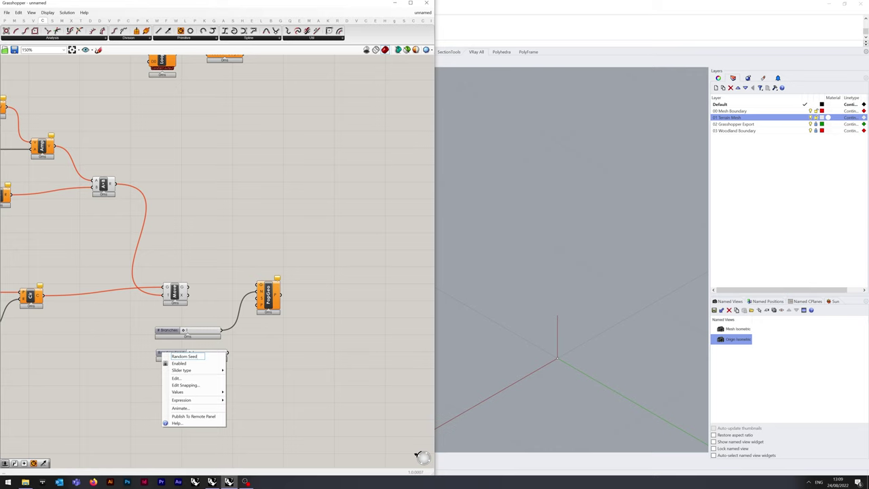
pyautogui.press('Return')
pyautogui.moveTo(227, 352); pyautogui.dragTo(257, 301)
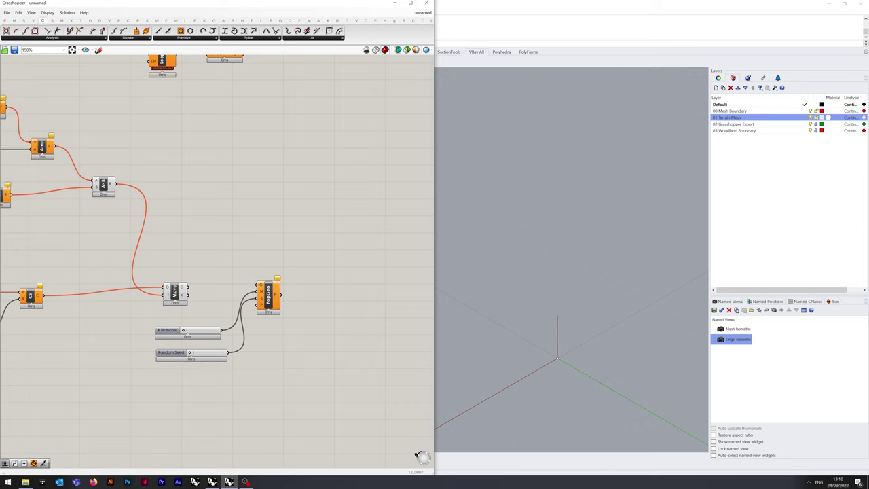
pyautogui.moveTo(187, 287); pyautogui.dragTo(256, 298)
# Move the # Branches and Random Seed sliders beneath the domain sliders, and bring the Branch Shortening slider roughly in line above them
pyautogui.moveTo(219, 382); pyautogui.dragTo(179, 333)
pyautogui.moveTo(170, 330); pyautogui.dragTo(108, 332)
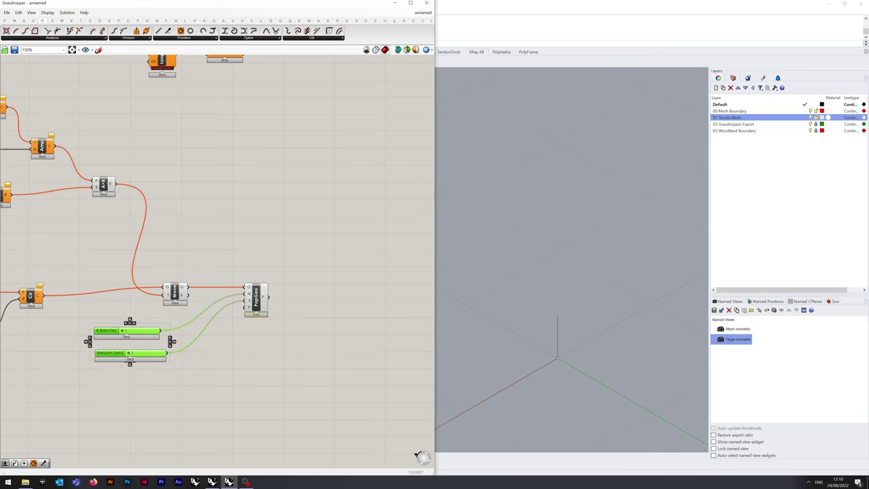
pyautogui.moveTo(156, 273); pyautogui.dragTo(375, 248, button='right')
pyautogui.scroll(-4, 332, 259)
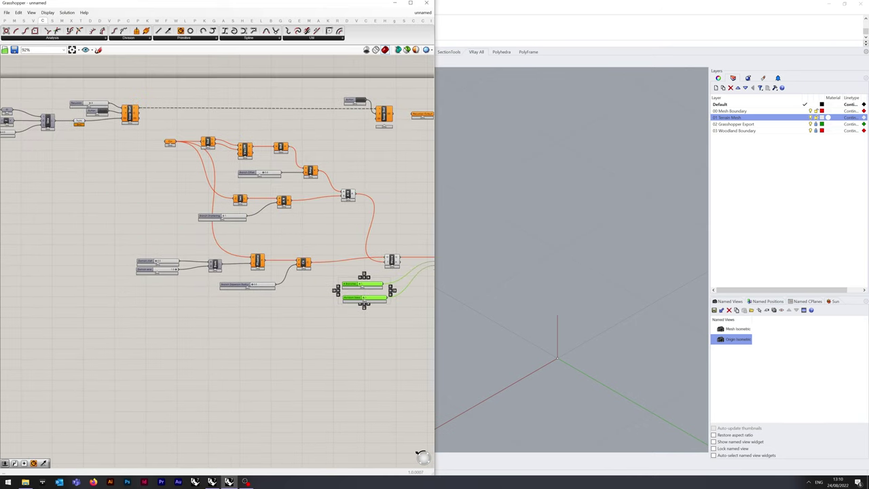
pyautogui.moveTo(378, 287)
pyautogui.mouseDown()
pyautogui.moveTo(203, 318)
pyautogui.moveTo(354, 310)
pyautogui.moveTo(375, 292)
pyautogui.mouseUp()
pyautogui.moveTo(368, 335); pyautogui.dragTo(153, 309)
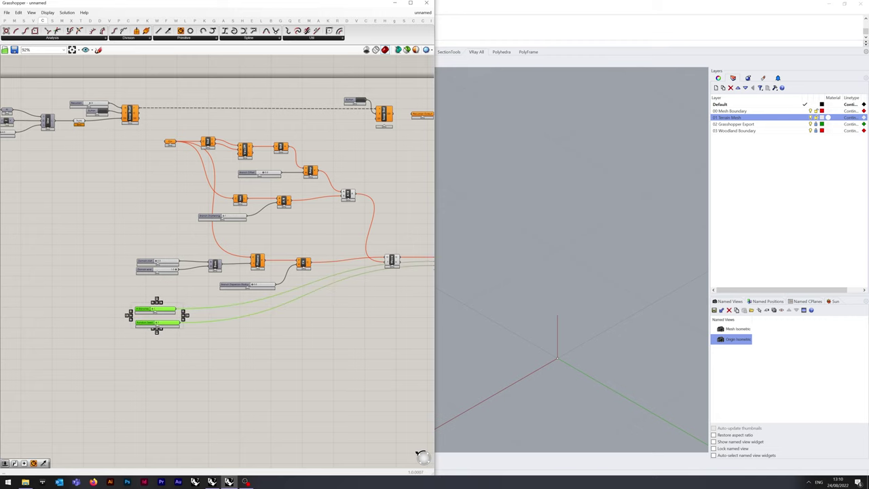
pyautogui.moveTo(217, 216); pyautogui.dragTo(149, 219)
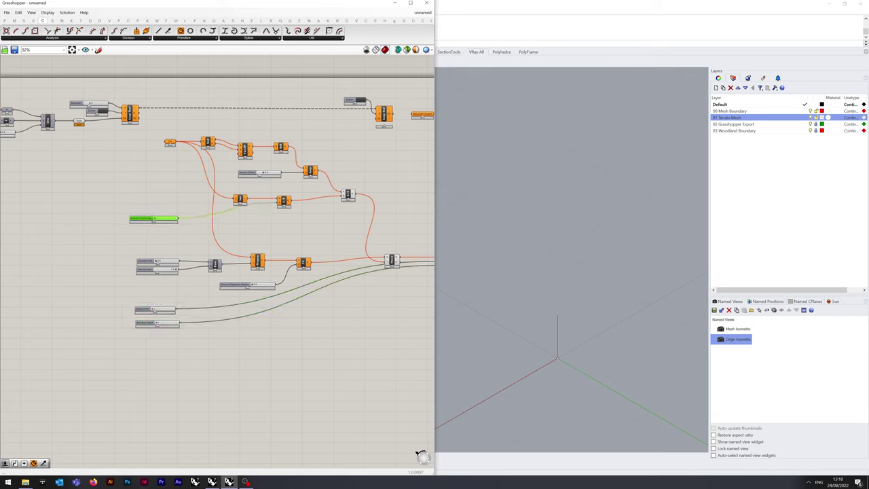
# Move the Branch Offset and Branch Dispersion Radius sliders into the slider column and left-align all seven sliders
pyautogui.moveTo(261, 173); pyautogui.dragTo(157, 187)
pyautogui.moveTo(248, 285); pyautogui.dragTo(155, 291)
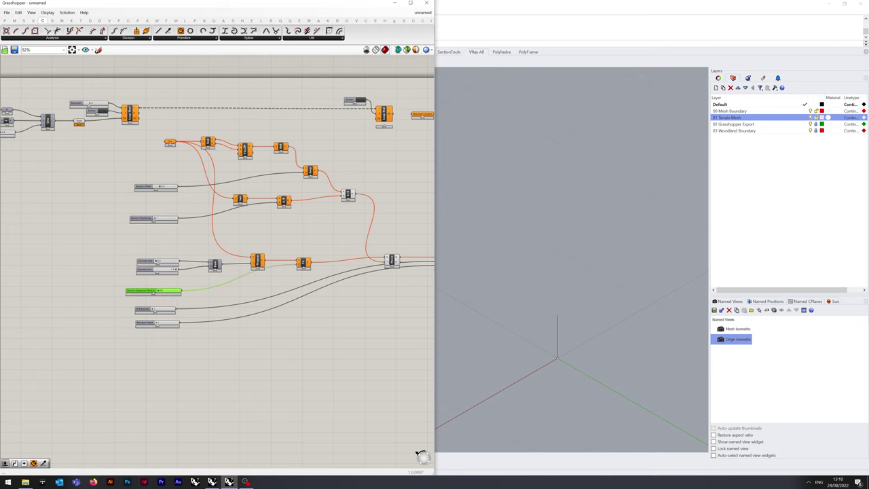
pyautogui.moveTo(169, 368); pyautogui.dragTo(141, 185)
pyautogui.moveTo(146, 204); pyautogui.dragTo(179, 236, button='right')
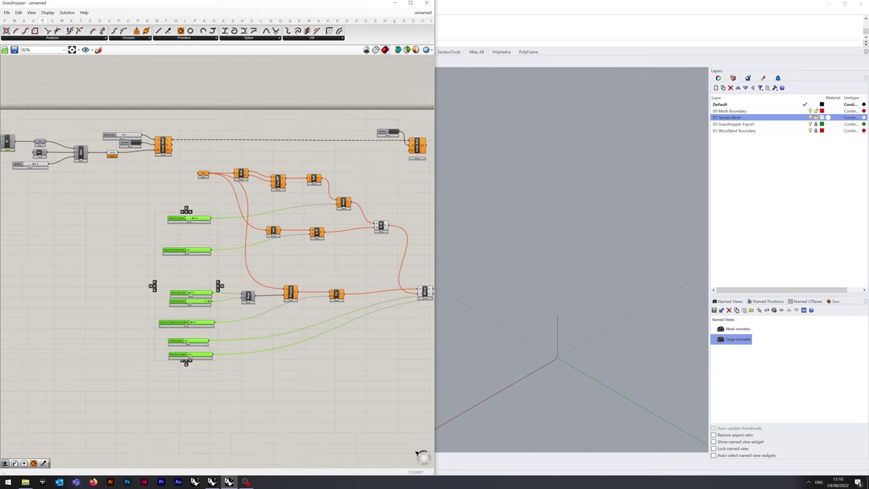
pyautogui.scroll(4, 161, 258)
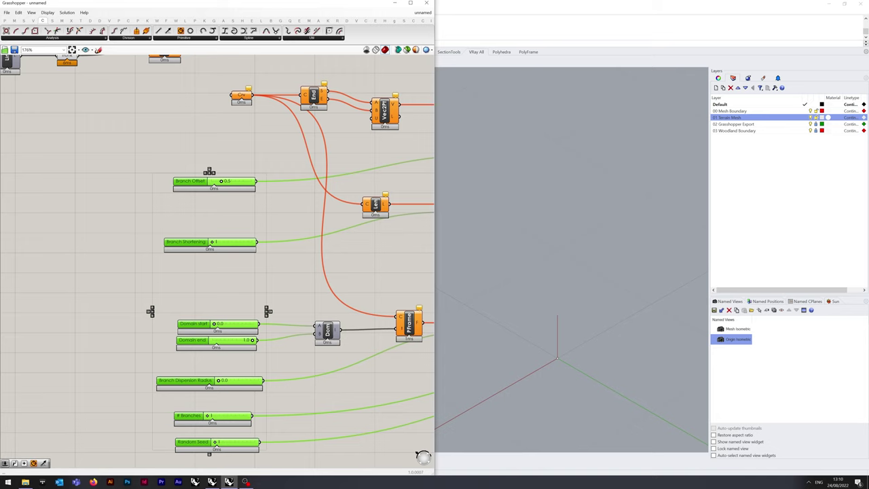
pyautogui.click(151, 312)
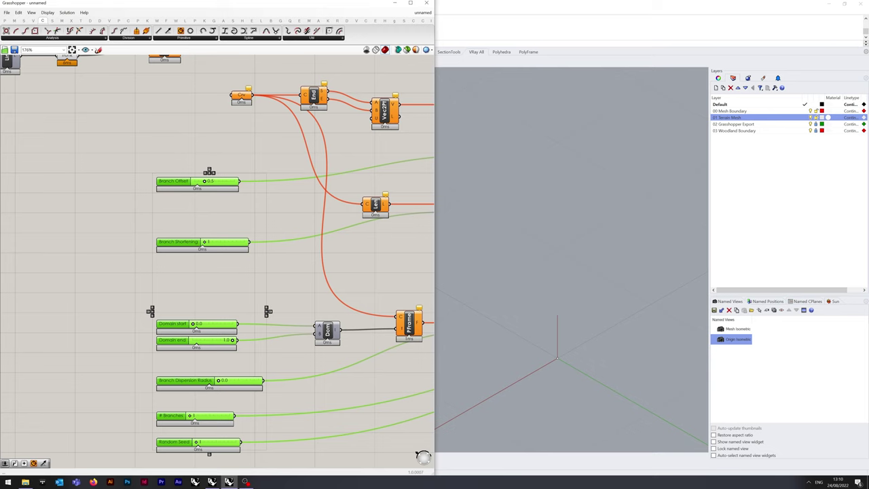
pyautogui.scroll(-2, 153, 305)
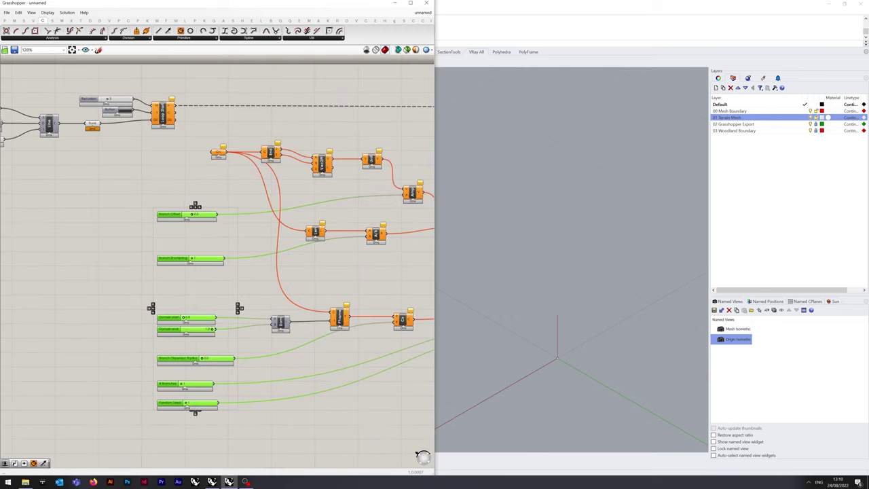
pyautogui.click(274, 388)
# Add two Point parameters, one above the other, to the right of the Populate Geometry component
pyautogui.moveTo(274, 388); pyautogui.dragTo(62, 387, button='right')
pyautogui.scroll(-2, 152, 392)
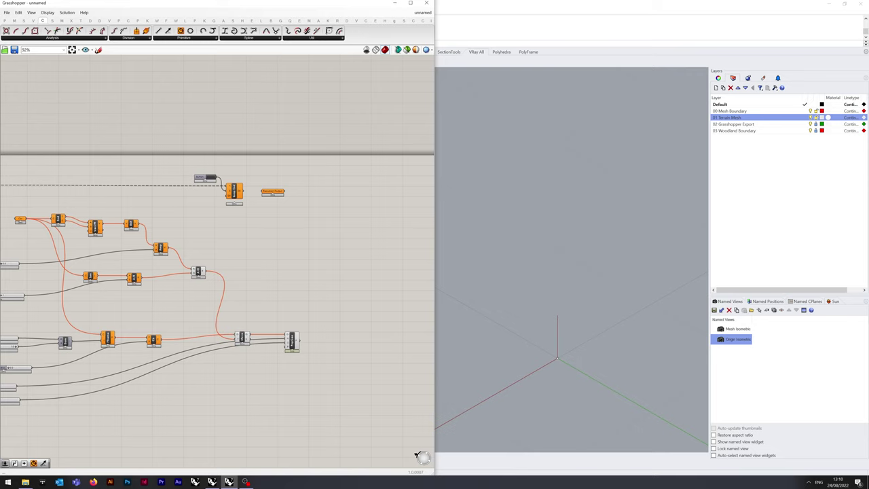
pyautogui.moveTo(369, 284); pyautogui.dragTo(265, 269, button='right')
pyautogui.scroll(1, 265, 269)
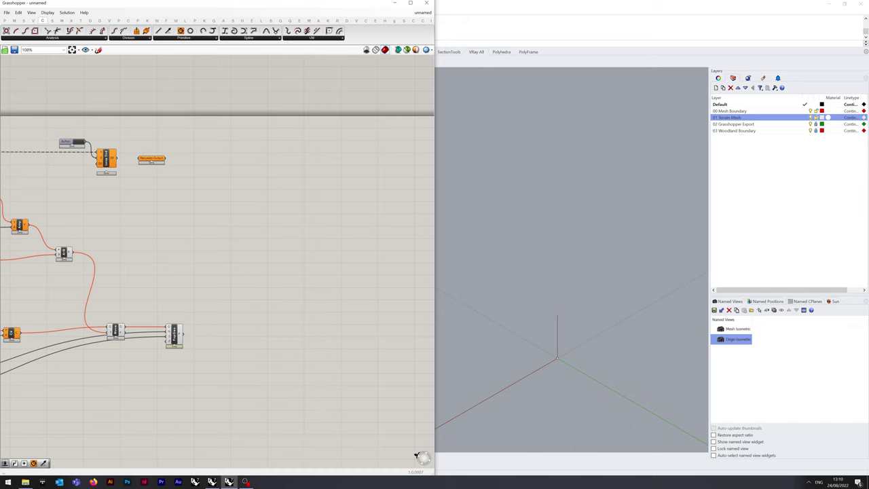
pyautogui.doubleClick(252, 266)
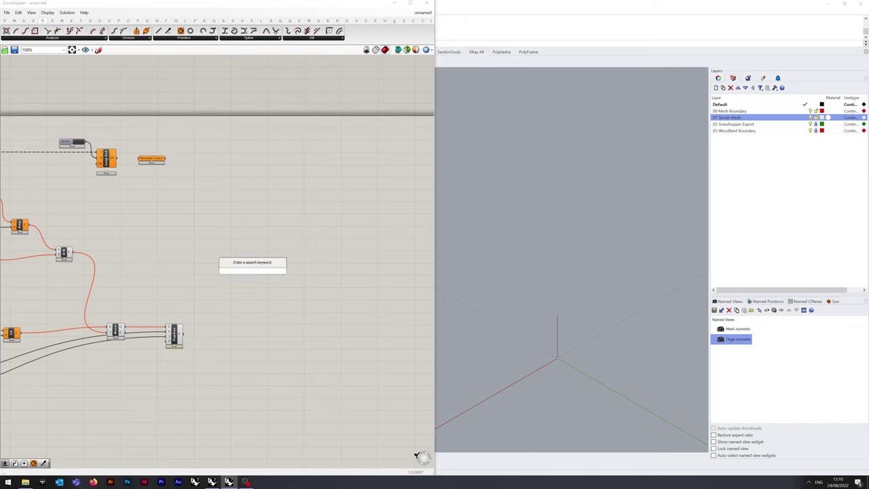
pyautogui.write('point')
pyautogui.click(256, 262)
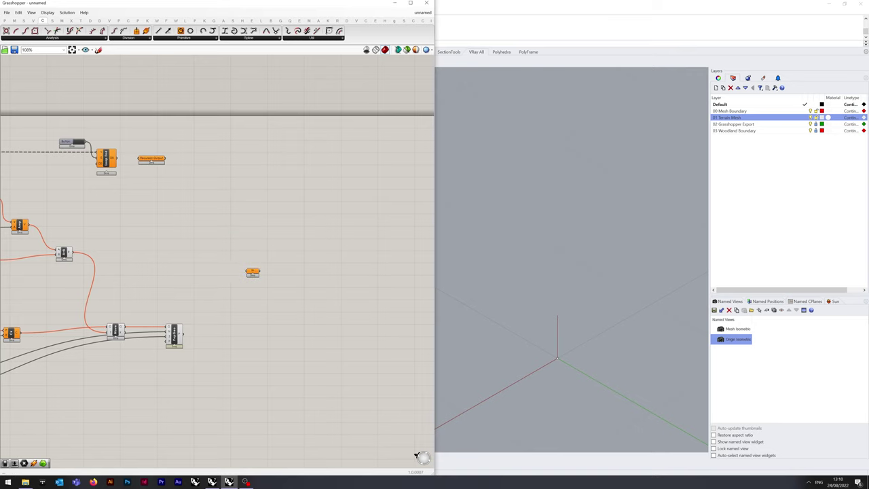
pyautogui.doubleClick(253, 291)
pyautogui.write('point')
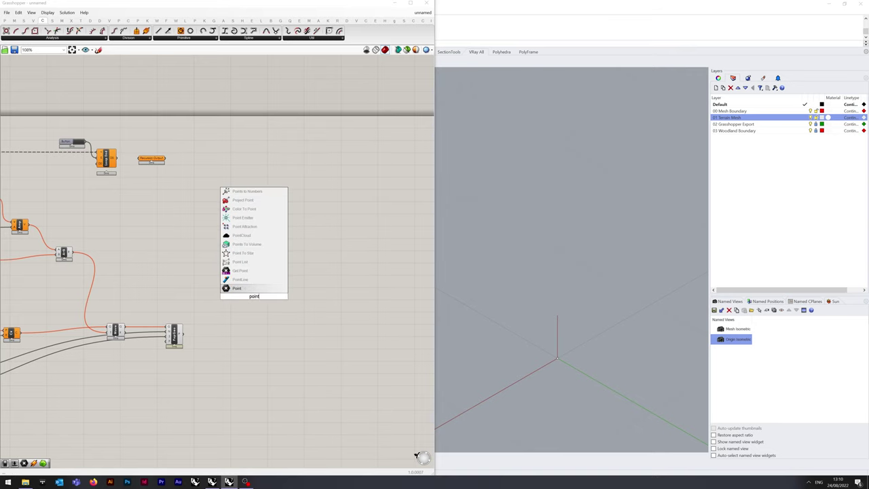
pyautogui.click(254, 288)
# Connect the curve's End Points component to the upper Point parameter and Populate Geometry's points to the lower one
pyautogui.moveTo(247, 287); pyautogui.dragTo(407, 289, button='right')
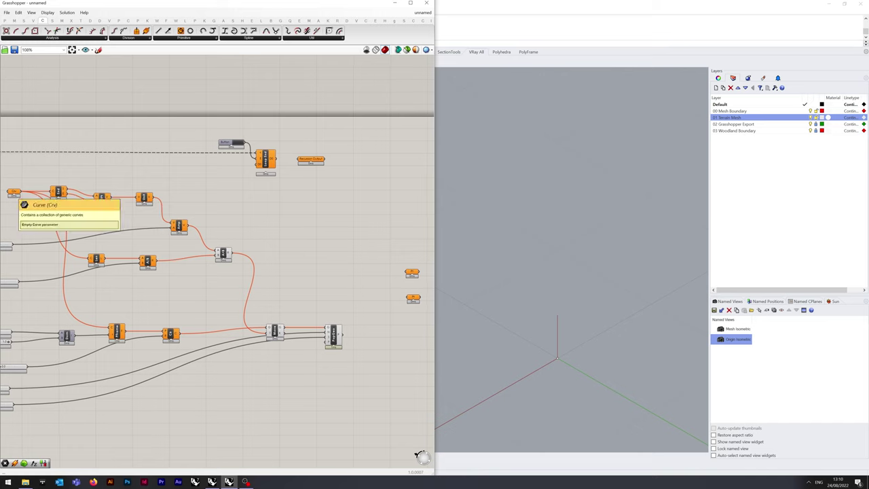
pyautogui.moveTo(65, 192); pyautogui.dragTo(406, 272)
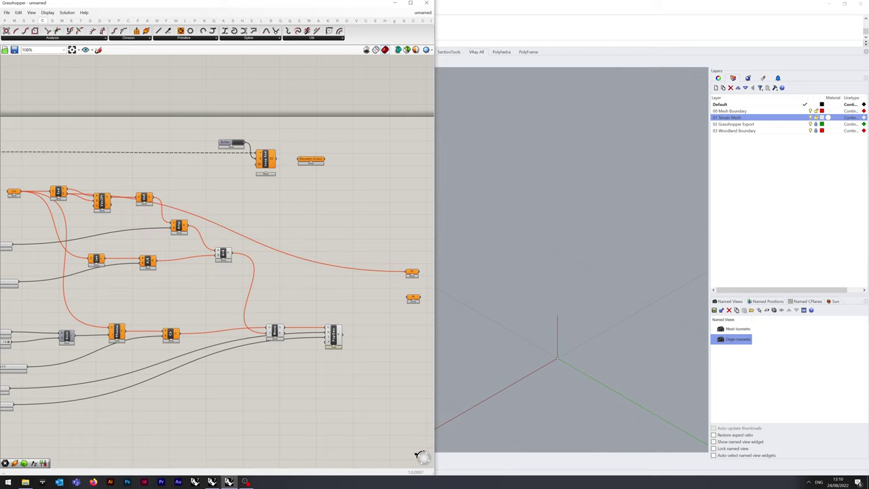
pyautogui.moveTo(403, 282); pyautogui.dragTo(322, 266, button='right')
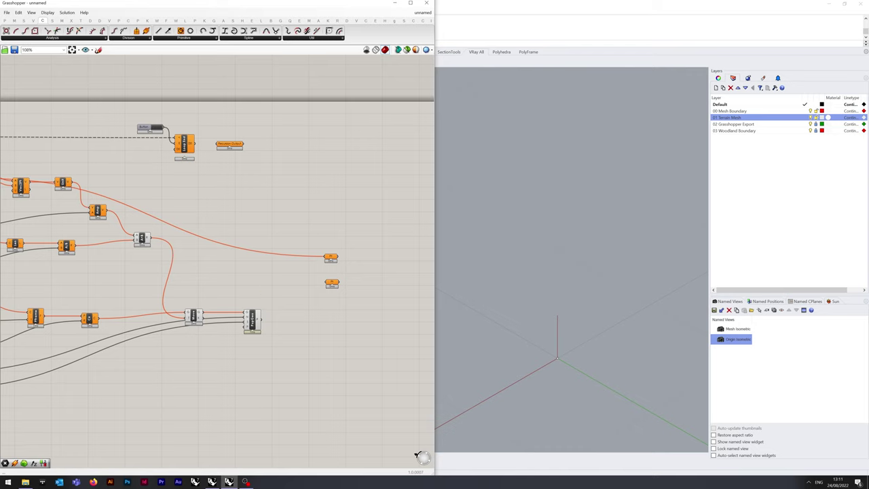
pyautogui.moveTo(261, 319); pyautogui.dragTo(326, 283)
pyautogui.click(353, 306)
pyautogui.moveTo(353, 305); pyautogui.dragTo(346, 302, button='right')
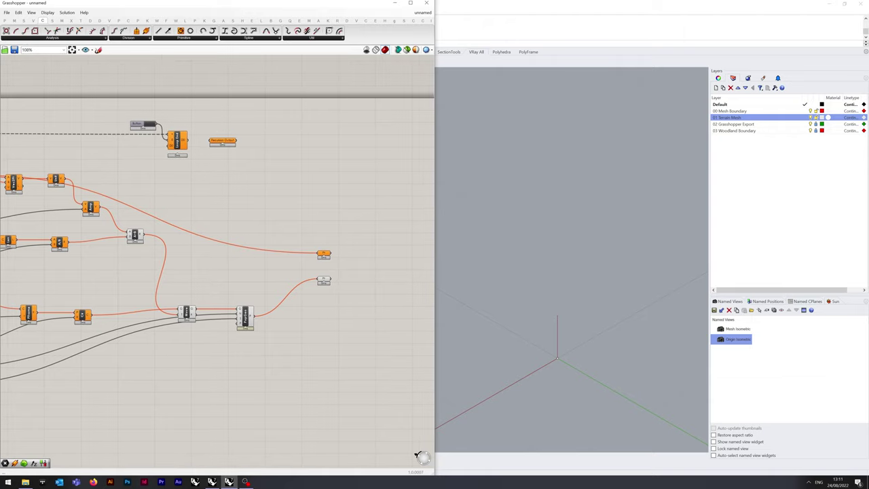
# Add a Graft Tree component beside the upper Point parameter and connect that parameter to its input
pyautogui.scroll(4, 428, 239)
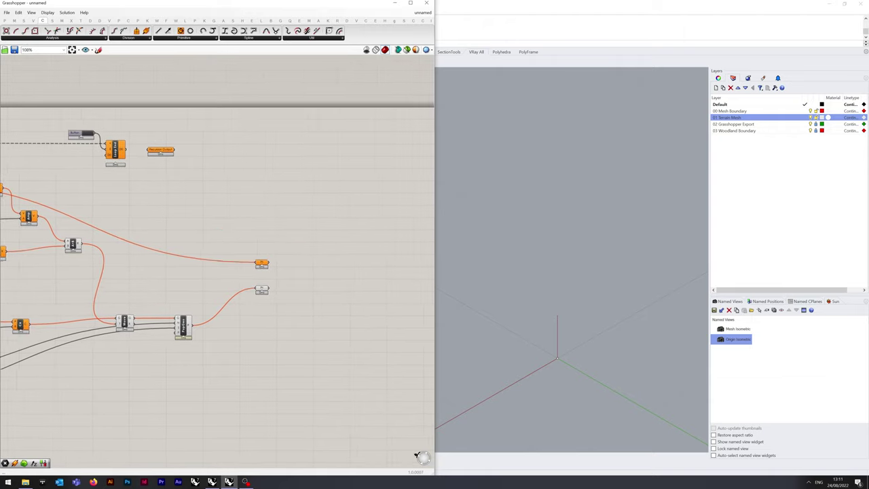
pyautogui.doubleClick(289, 264)
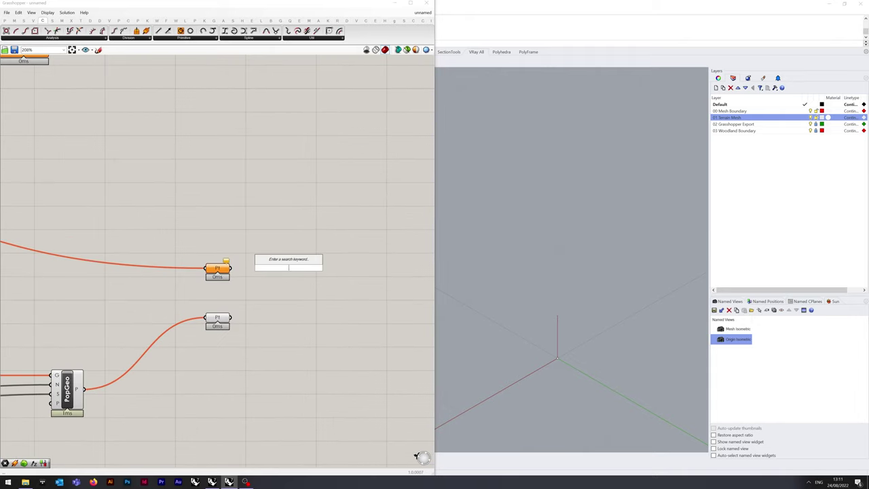
pyautogui.write('grad')
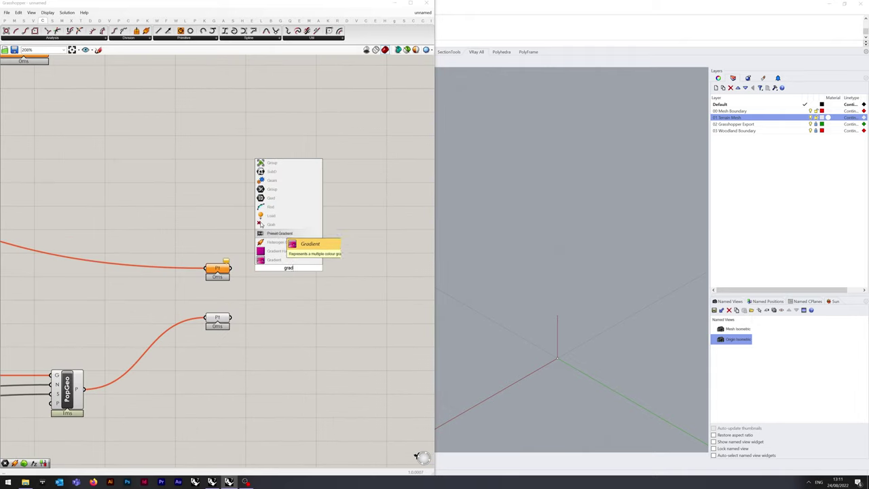
pyautogui.press('BackSpace')
pyautogui.write('ft')
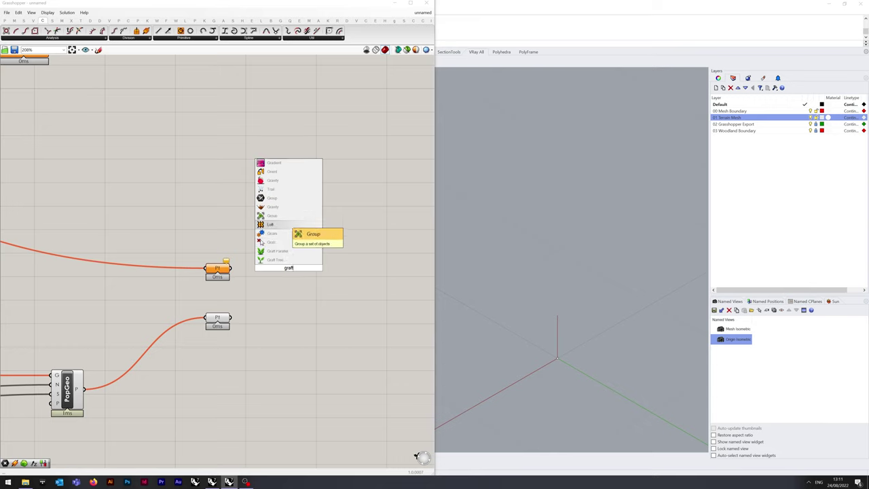
pyautogui.press('Return')
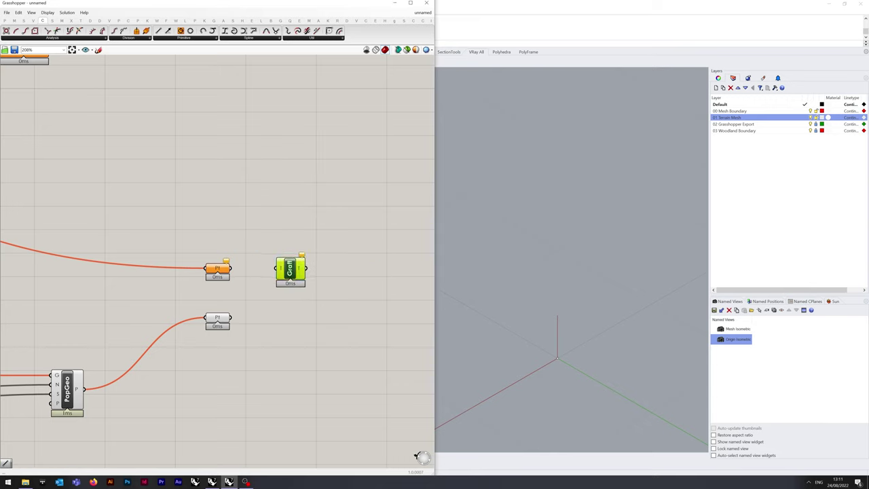
pyautogui.moveTo(232, 268); pyautogui.dragTo(274, 268)
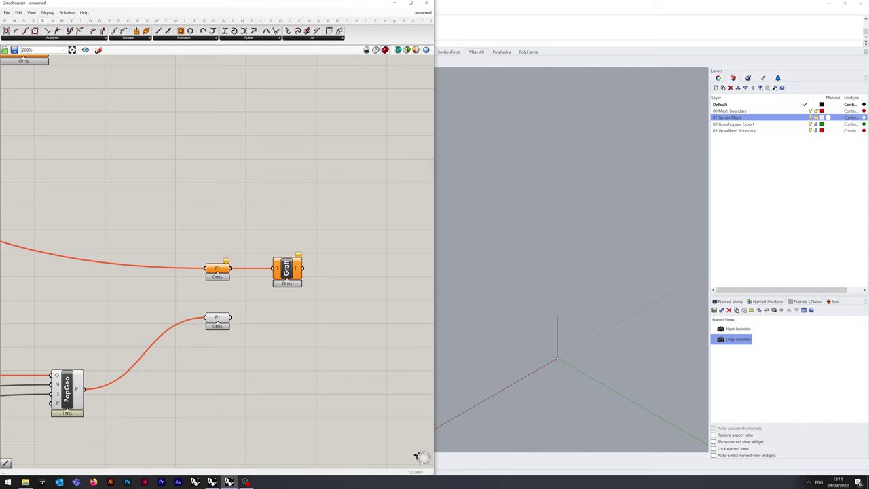
# Lower the second Point parameter, add a Kangaroo2 removeDuplicatePts component beside it and connect the parameter to its P input
pyautogui.moveTo(217, 317); pyautogui.dragTo(217, 336)
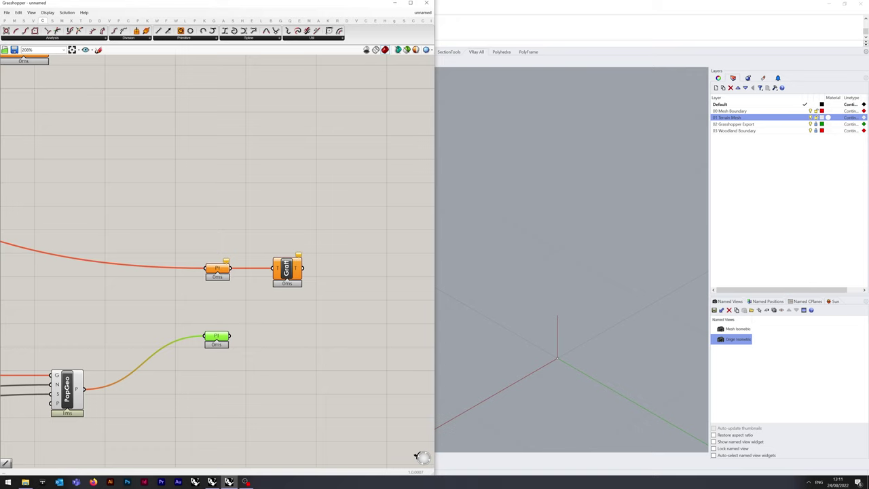
pyautogui.click(409, 3)
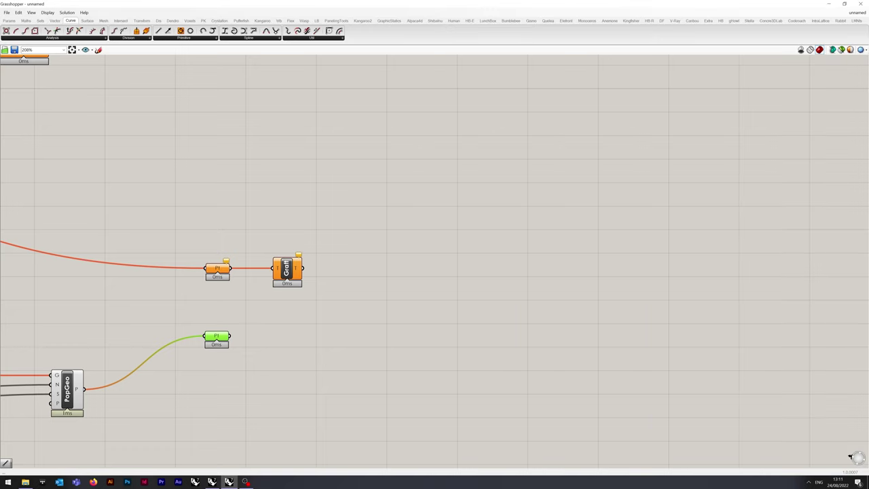
pyautogui.click(362, 20)
pyautogui.click(835, 37)
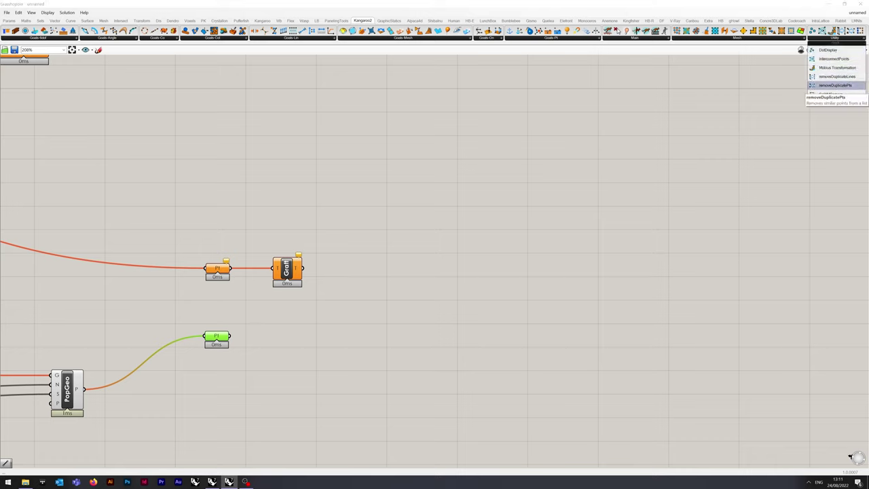
pyautogui.click(835, 86)
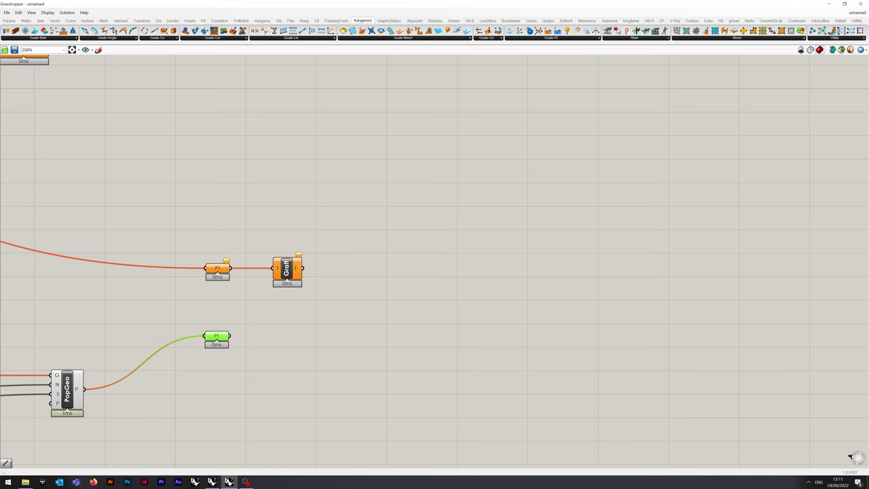
pyautogui.click(287, 330)
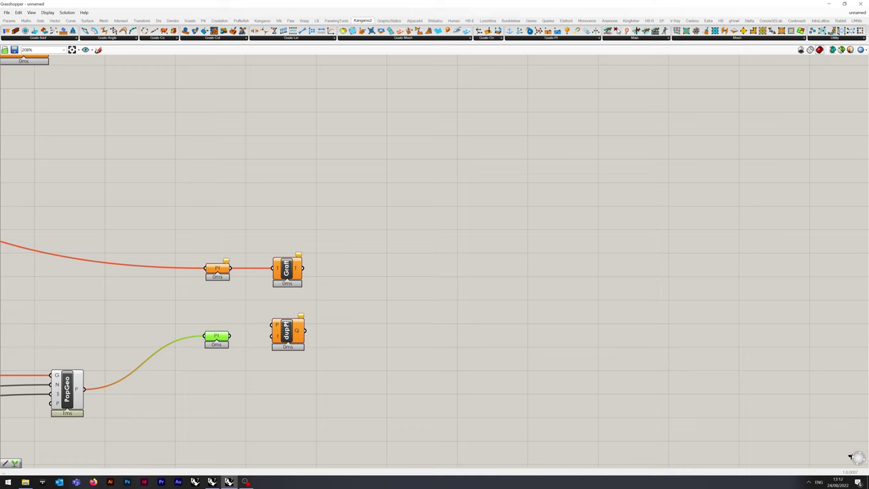
pyautogui.moveTo(230, 335); pyautogui.dragTo(286, 342)
pyautogui.click(292, 384)
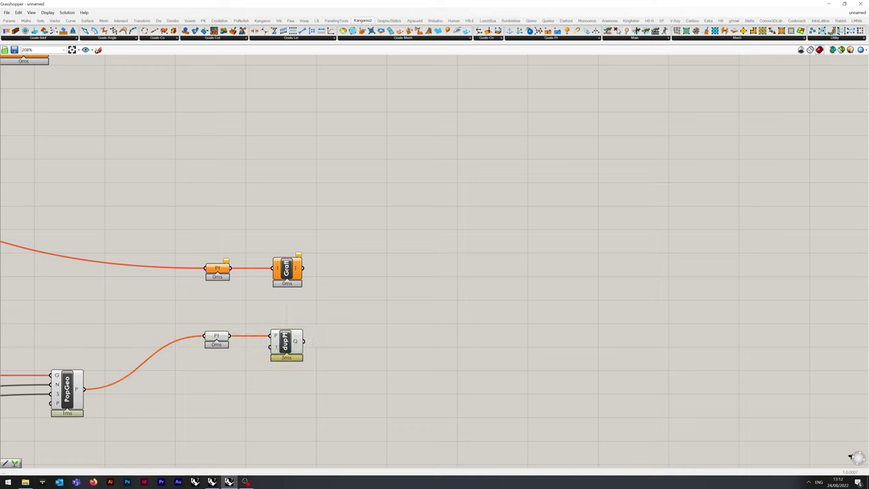
# Add a Line component with the grafted points as input A and the removeDuplicatePts output as input B
pyautogui.doubleClick(385, 309)
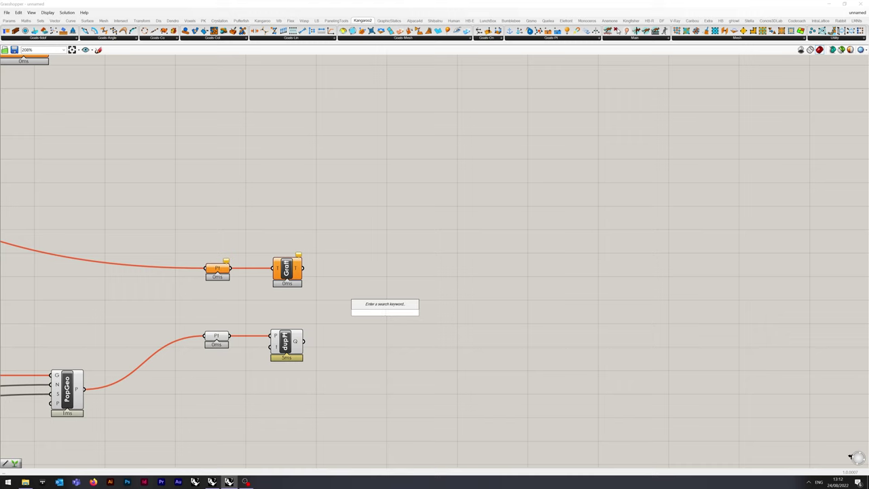
pyautogui.write('line')
pyautogui.press('Up')
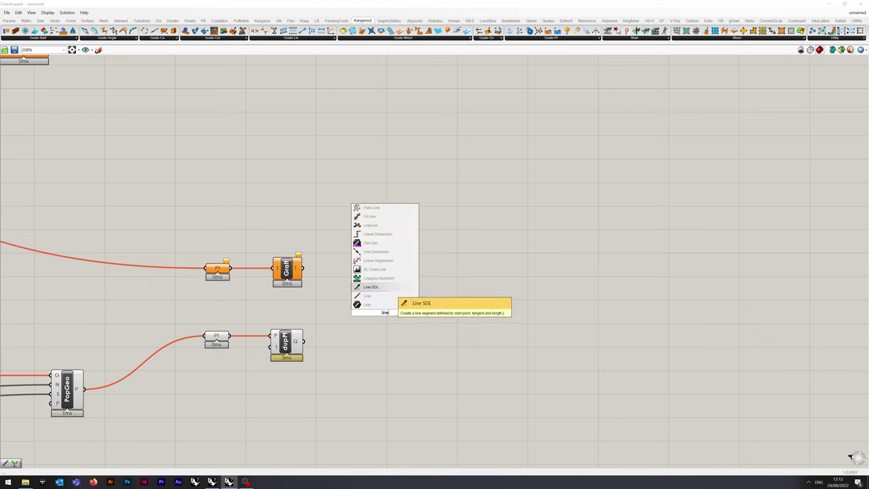
pyautogui.press('Return')
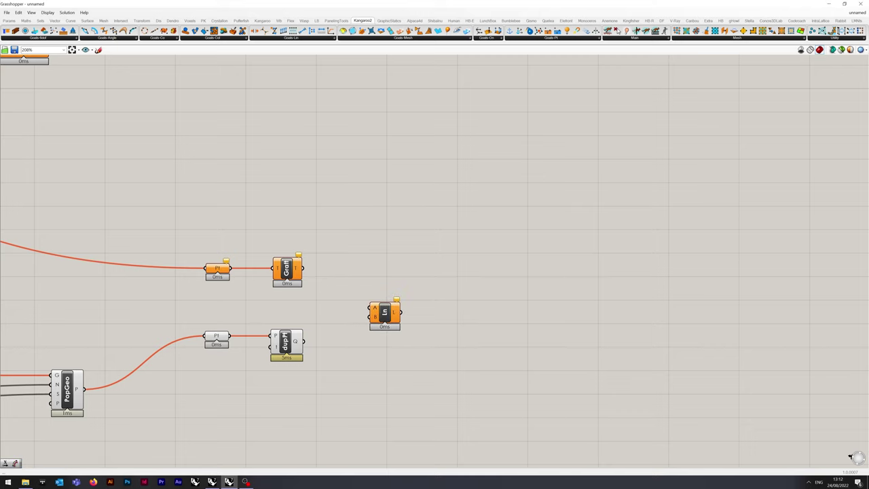
pyautogui.moveTo(302, 268); pyautogui.dragTo(370, 307)
pyautogui.moveTo(303, 341); pyautogui.dragTo(382, 308)
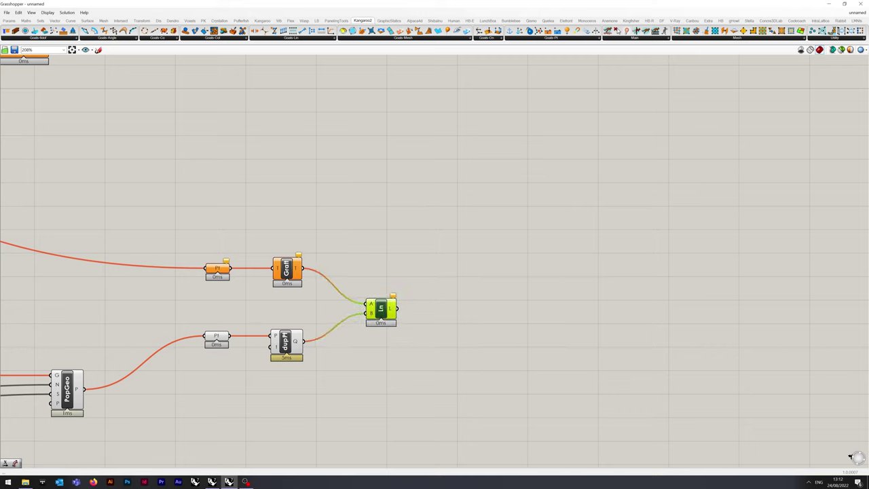
# Move Loop End, its button and Recursion Output past the Line component, and wire the line through Loop End's D0 to Recursion Output
pyautogui.moveTo(466, 337); pyautogui.dragTo(405, 339, button='right')
pyautogui.scroll(-5, 404, 339)
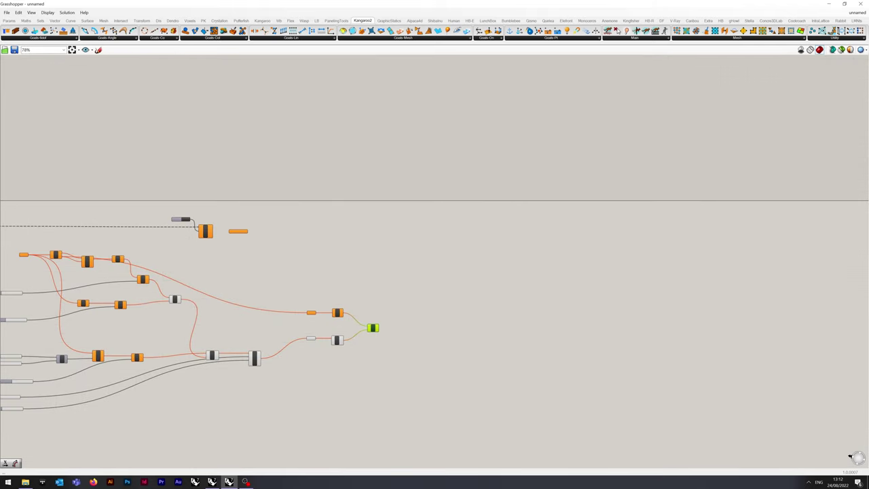
pyautogui.moveTo(302, 270); pyautogui.dragTo(391, 265, button='right')
pyautogui.moveTo(375, 265); pyautogui.dragTo(494, 226)
pyautogui.click(488, 248)
pyautogui.scroll(4, 488, 246)
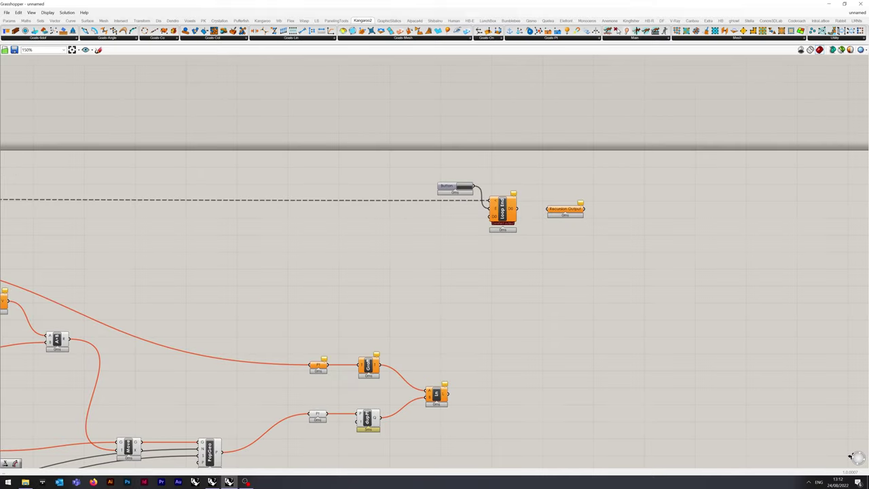
pyautogui.moveTo(447, 394); pyautogui.dragTo(489, 216)
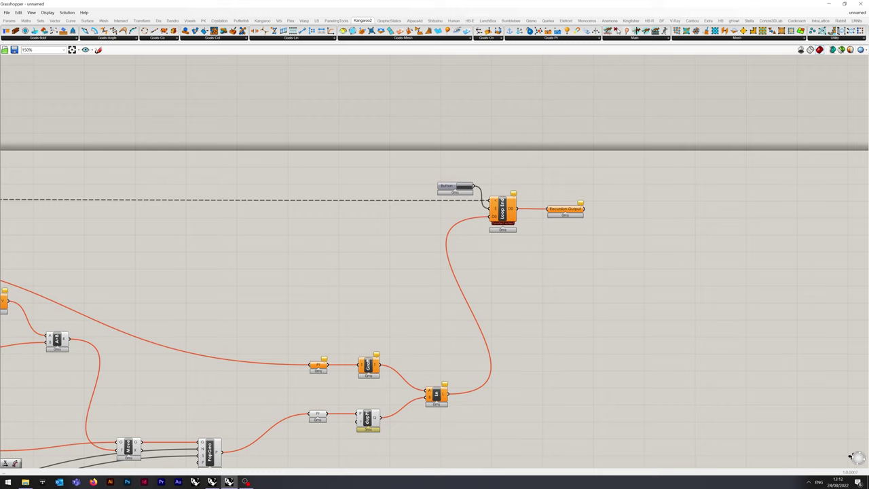
# Move the two Point parameters, Graft Tree, removeDuplicatePts and Line components as a group slightly closer to Populate Geometry
pyautogui.scroll(-4, 650, 219)
pyautogui.moveTo(683, 201); pyautogui.dragTo(689, 195, button='right')
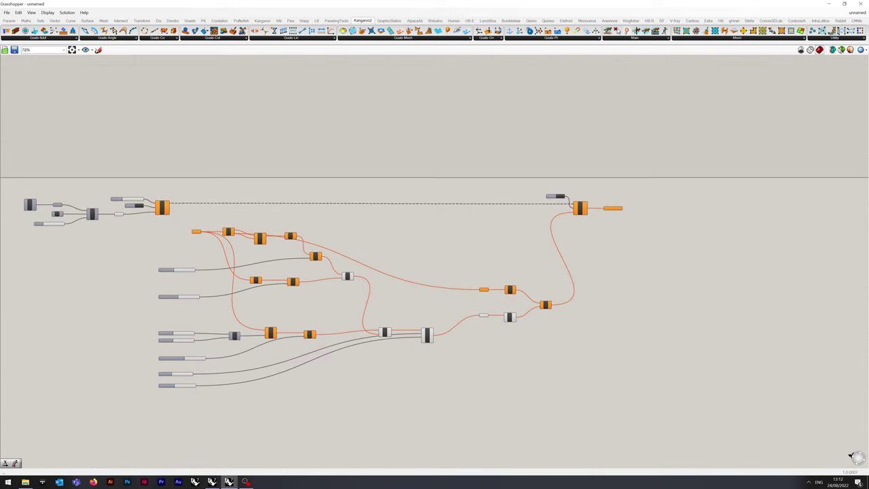
pyautogui.moveTo(565, 363); pyautogui.dragTo(478, 276)
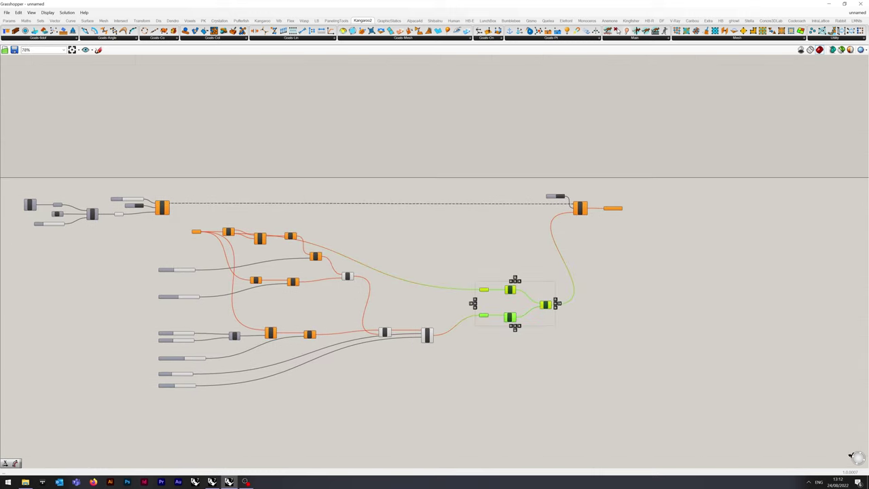
pyautogui.moveTo(510, 317); pyautogui.dragTo(490, 317)
pyautogui.click(494, 357)
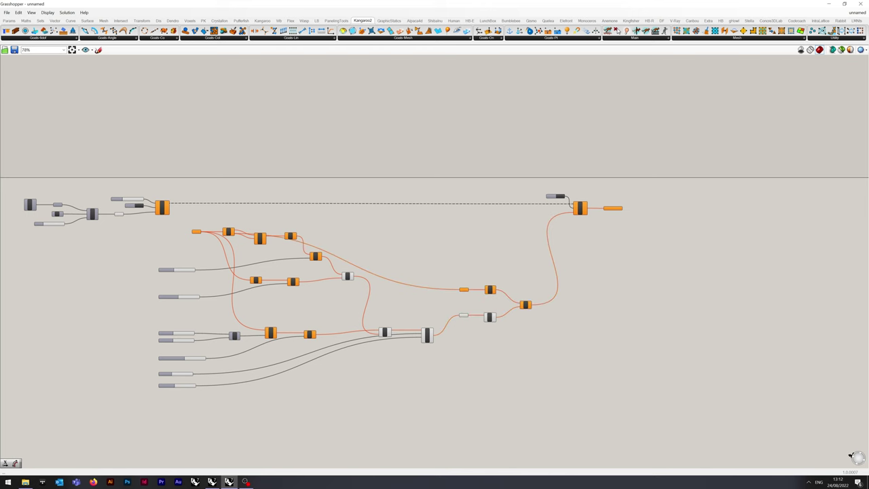
# Connect Loop Start's D0 output to the Curve parameter that feeds the branching components
pyautogui.scroll(2, 382, 267)
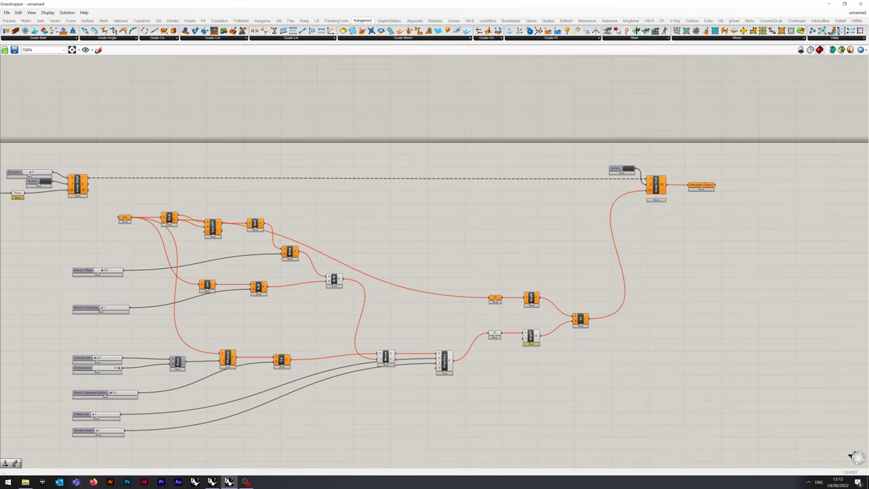
pyautogui.scroll(6, 62, 186)
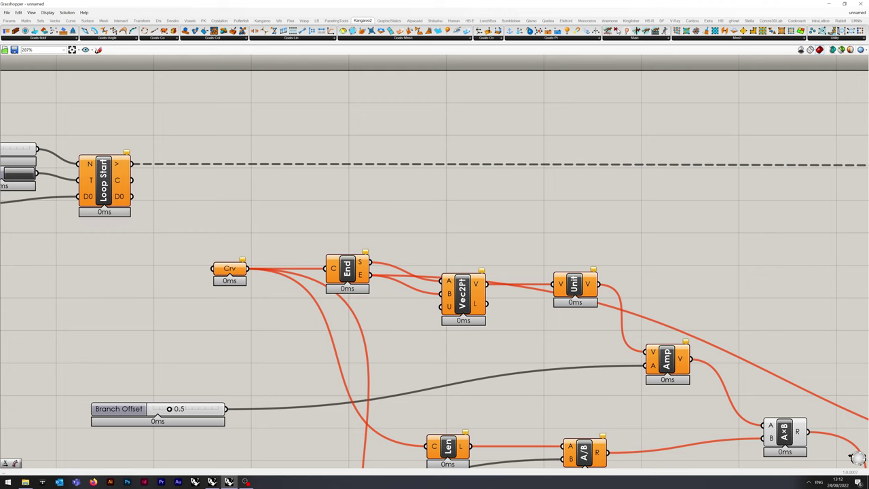
pyautogui.moveTo(131, 196); pyautogui.dragTo(213, 269)
pyautogui.scroll(-9, 207, 210)
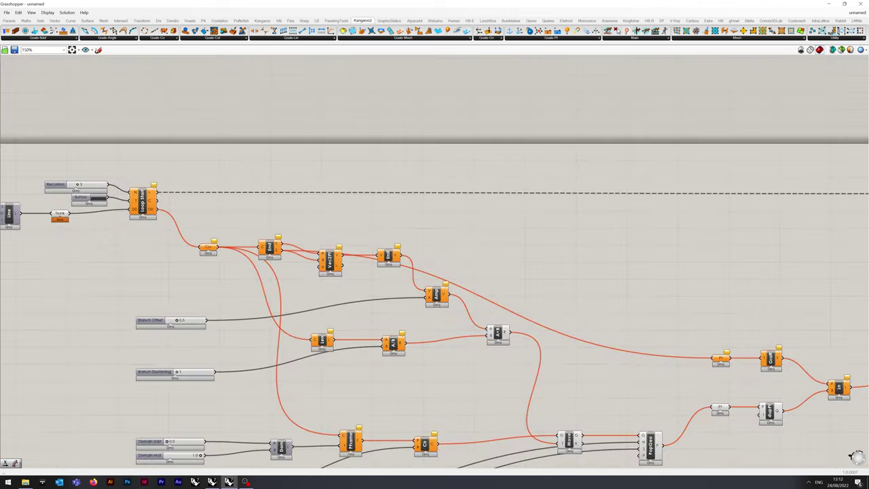
pyautogui.scroll(1, 366, 291)
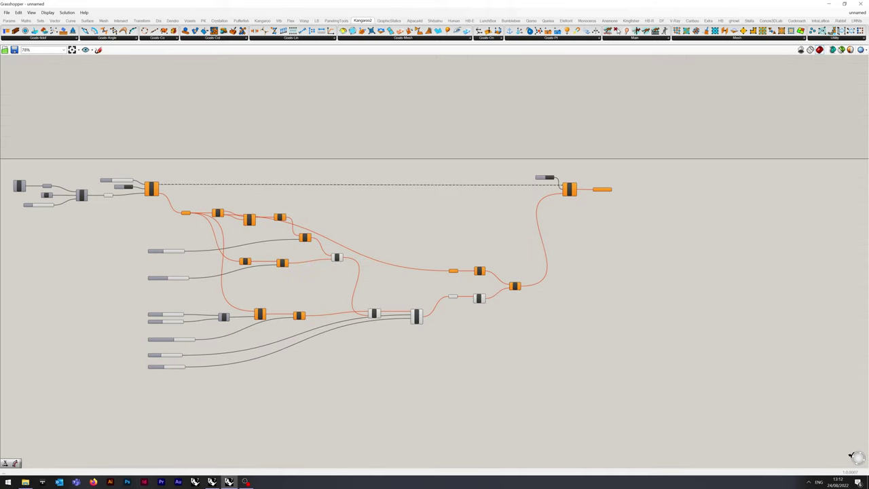
# Dock the Grasshopper window beside the Rhino viewport and save the definition as Tutorial Live
pyautogui.press('super+Left')
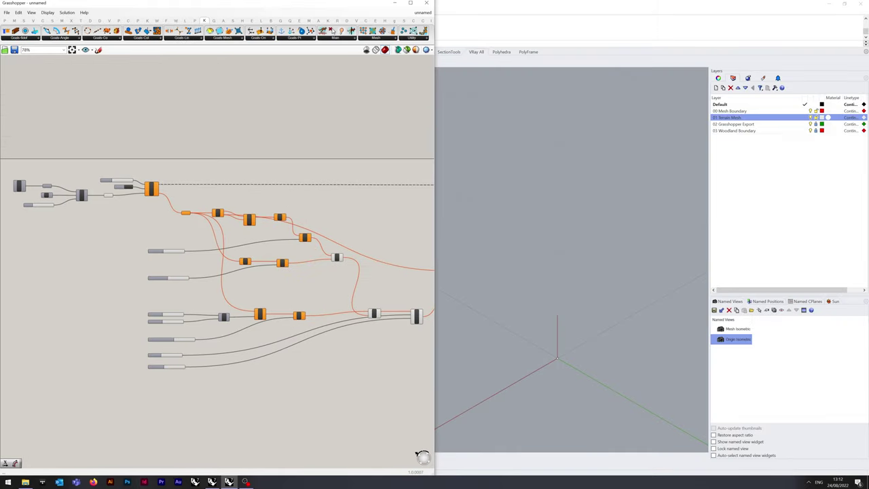
pyautogui.moveTo(285, 326); pyautogui.dragTo(173, 317, button='right')
pyautogui.scroll(-2, 216, 315)
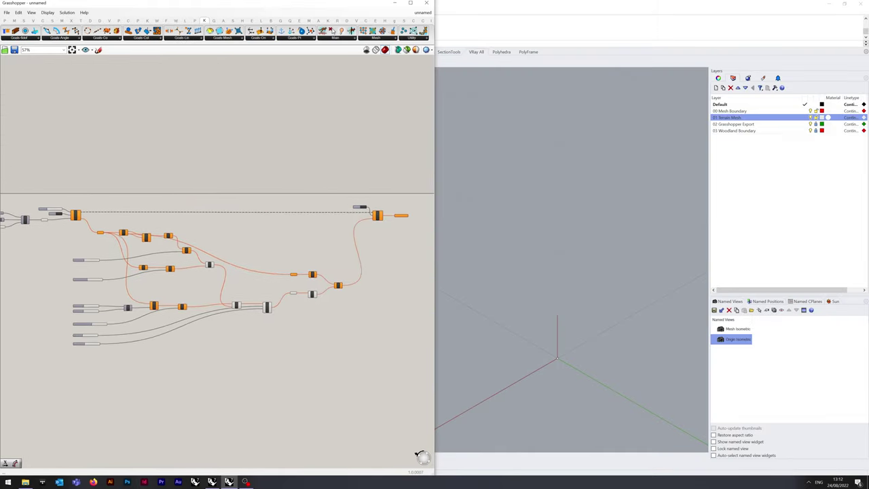
pyautogui.hotkey('ctrl', 's')
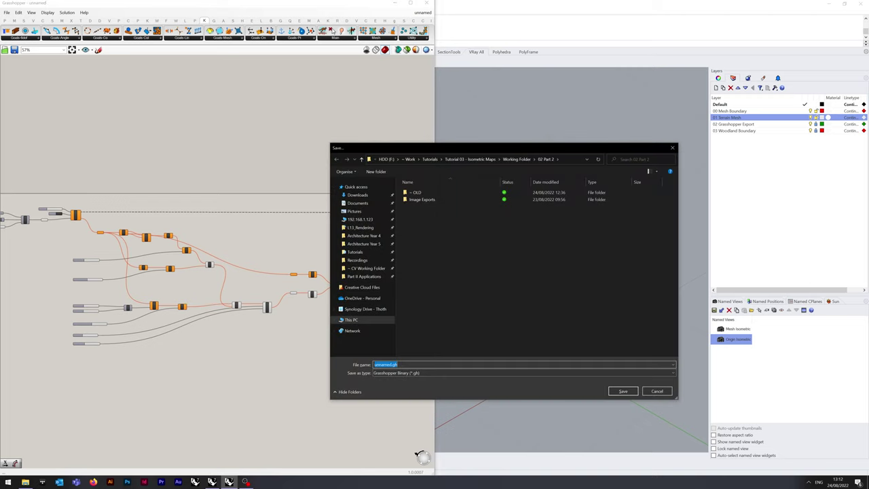
pyautogui.write('Tutorial')
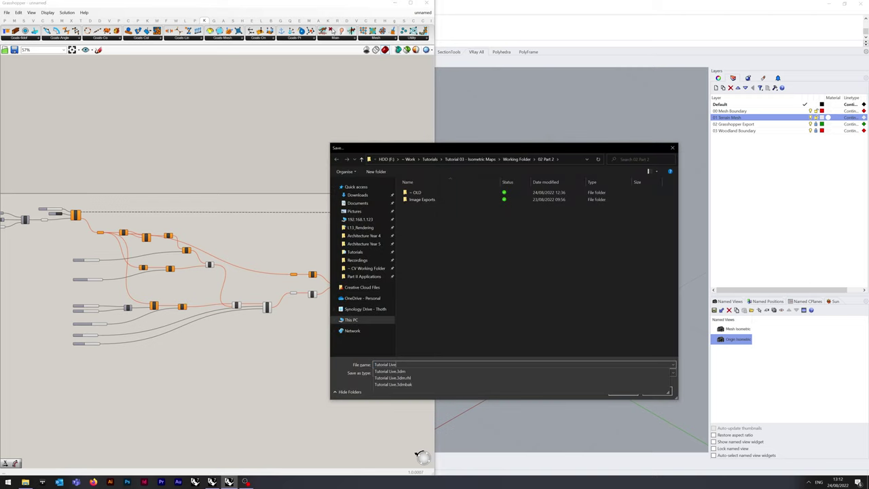
pyautogui.write(' Live')
pyautogui.press('Return')
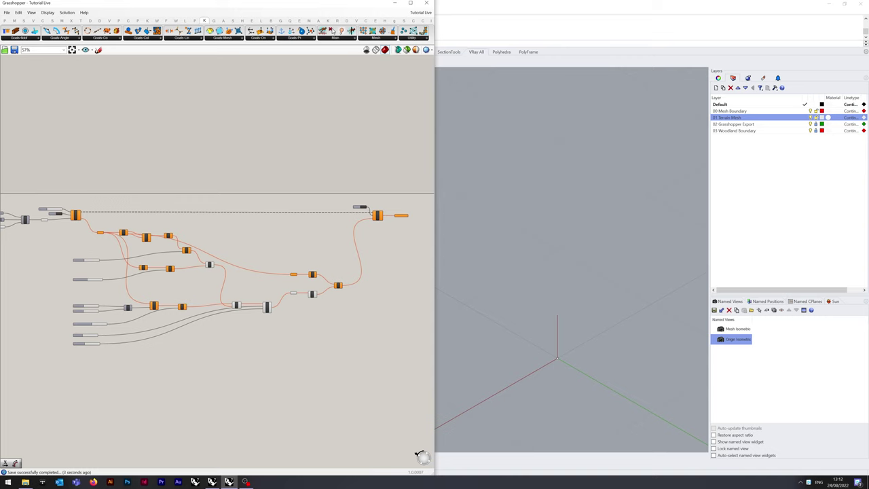
# Trigger Loop Start with its button to initialise the loop
pyautogui.moveTo(27, 228); pyautogui.dragTo(93, 237, button='right')
pyautogui.scroll(4, 93, 237)
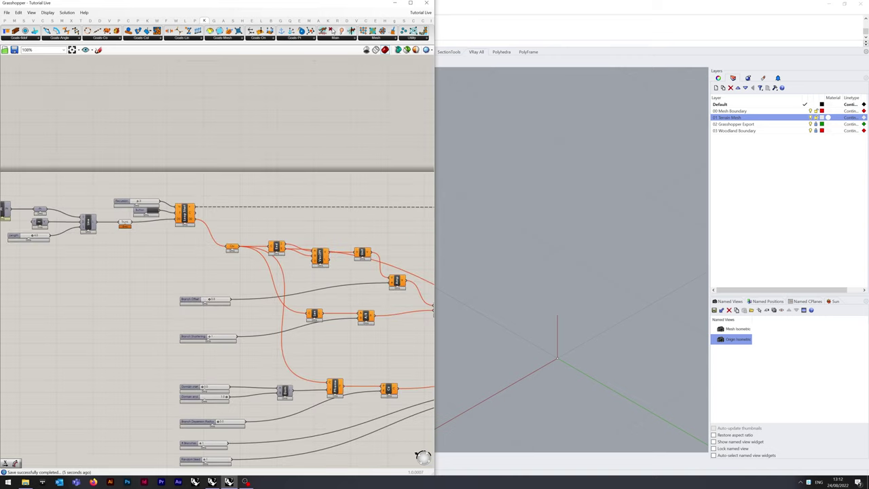
pyautogui.scroll(2, 164, 231)
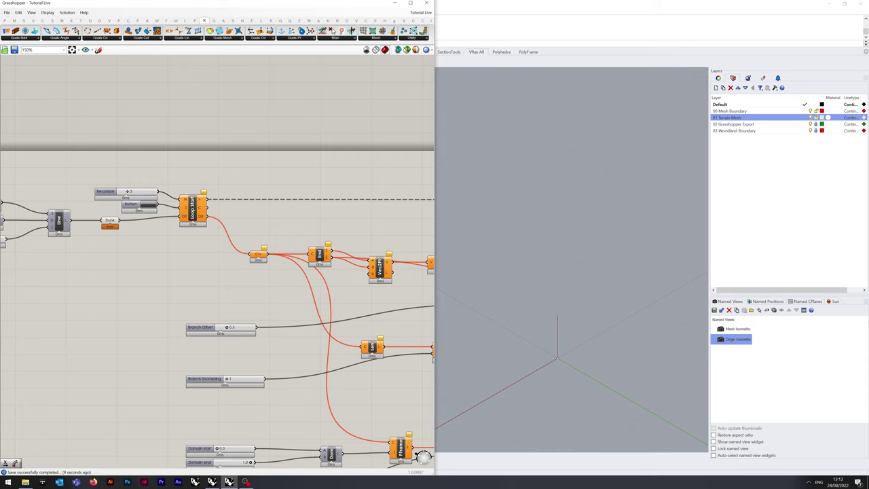
pyautogui.click(149, 205)
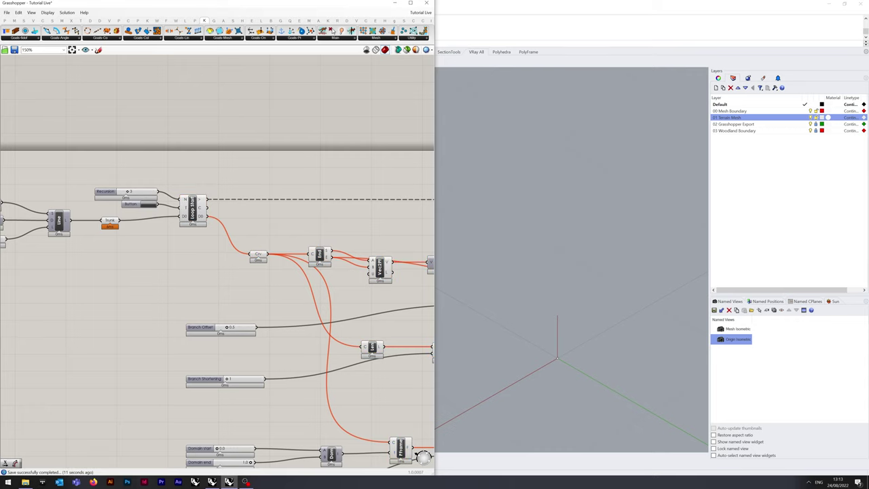
# Lower the Loop End button so it lines up with the component's E input
pyautogui.scroll(-5, 218, 258)
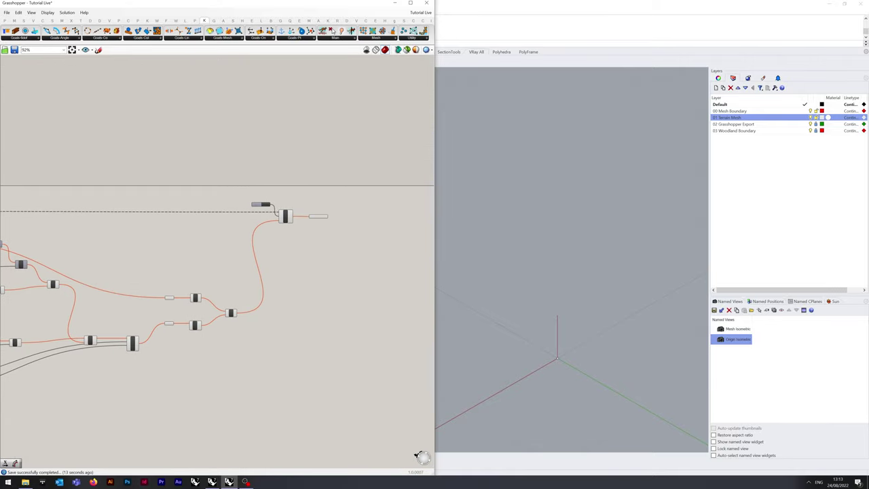
pyautogui.scroll(4, 295, 224)
pyautogui.moveTo(163, 285); pyautogui.dragTo(273, 239, button='right')
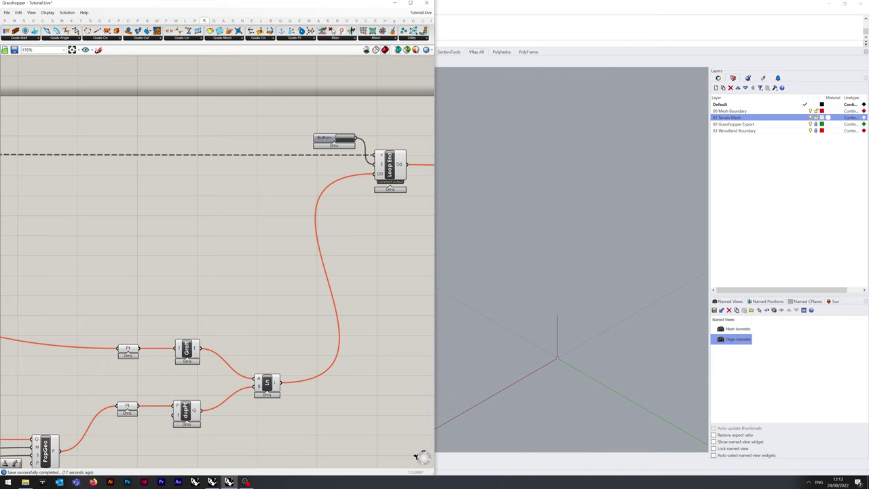
pyautogui.scroll(-2, 285, 265)
pyautogui.click(318, 190)
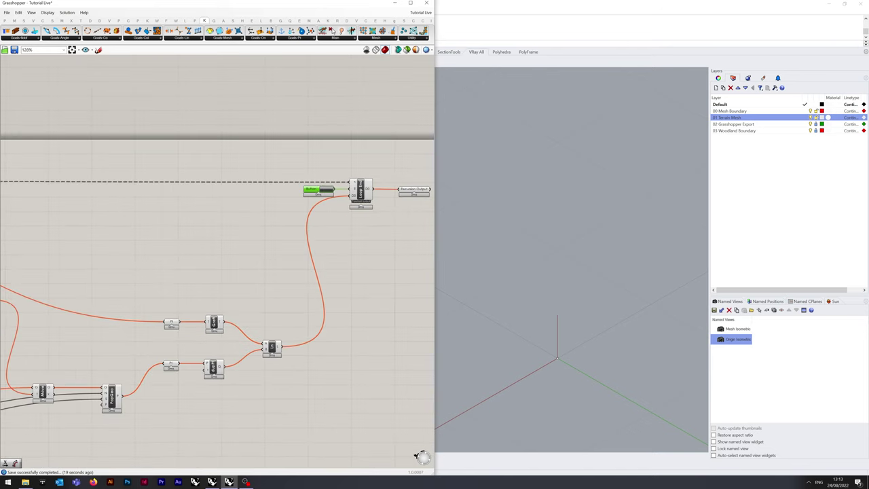
pyautogui.click(258, 244)
# Flatten the D0 output of Loop Start
pyautogui.moveTo(38, 292); pyautogui.dragTo(477, 256, button='right')
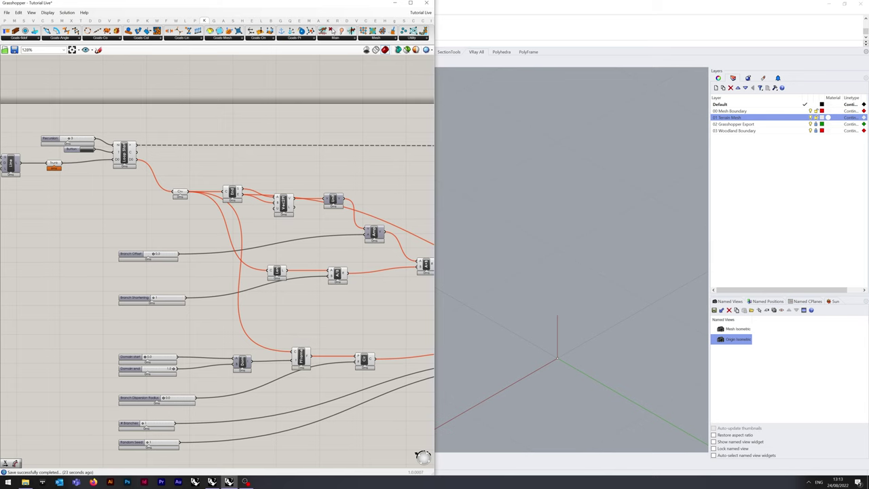
pyautogui.scroll(3, 136, 163)
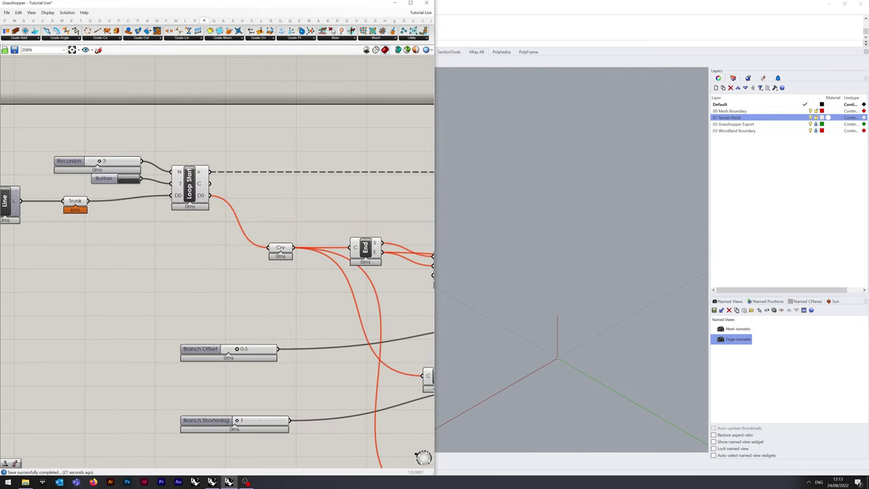
pyautogui.scroll(1, 224, 197)
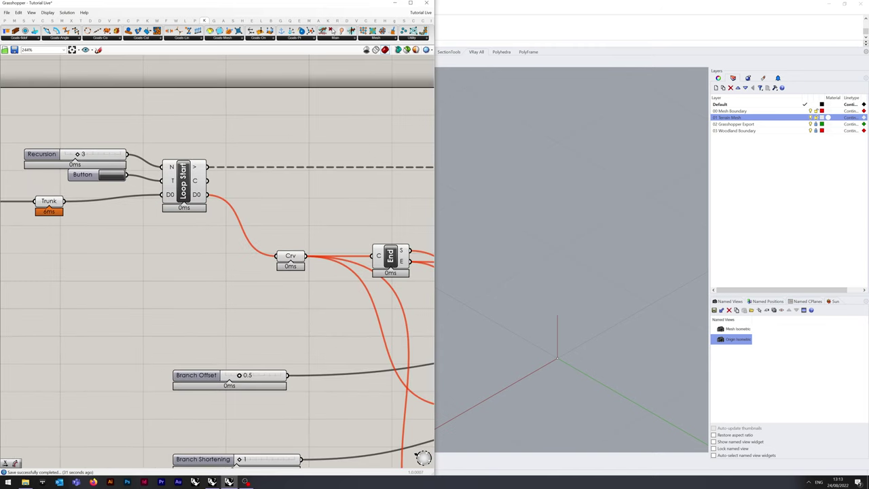
pyautogui.scroll(4, 195, 190)
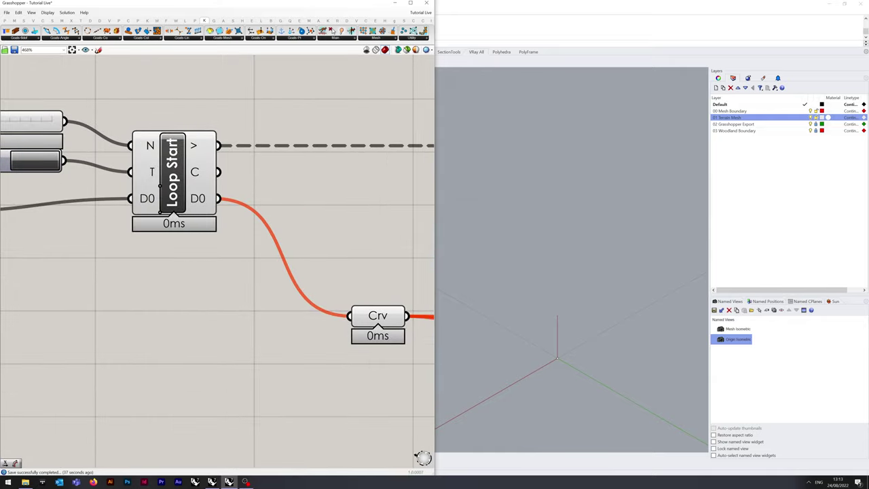
pyautogui.rightClick(200, 201)
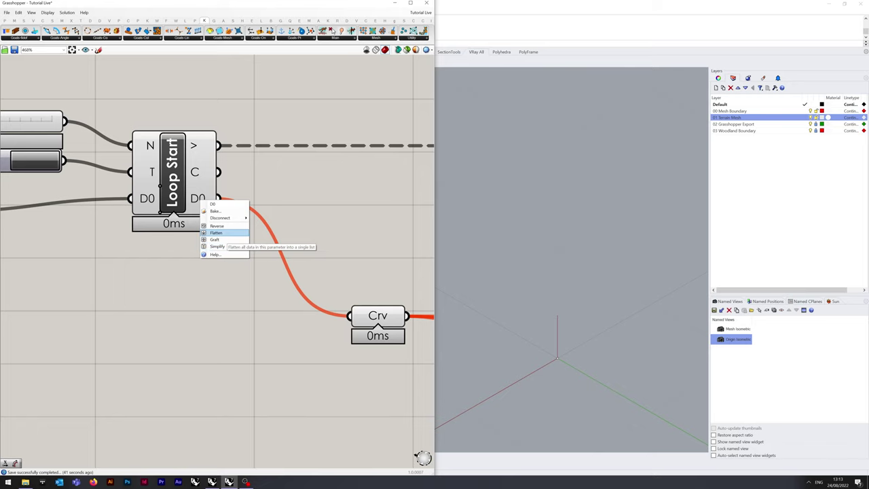
pyautogui.click(217, 232)
pyautogui.scroll(-3, 188, 235)
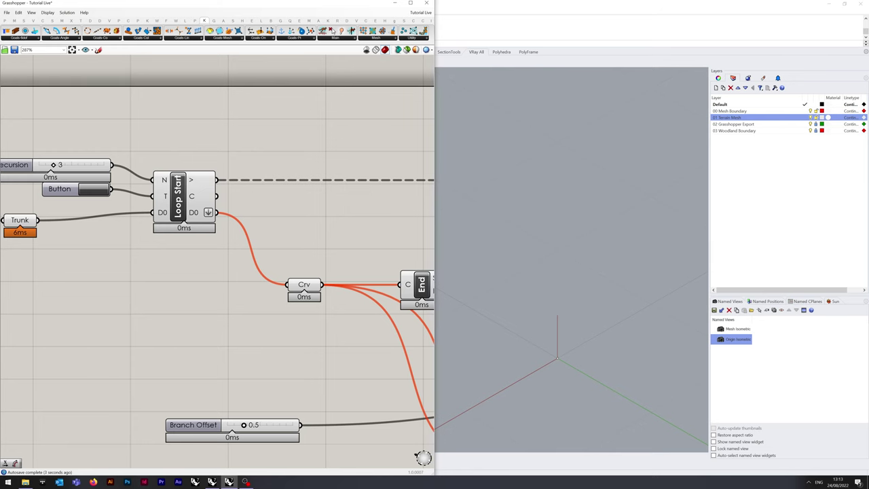
# Set Branch Dispersion Radius to 2.0, # Branches to 3 and Random Seed to 44
pyautogui.scroll(-1, 207, 244)
pyautogui.moveTo(373, 292); pyautogui.dragTo(365, 83, button='right')
pyautogui.scroll(-1, 55, 170)
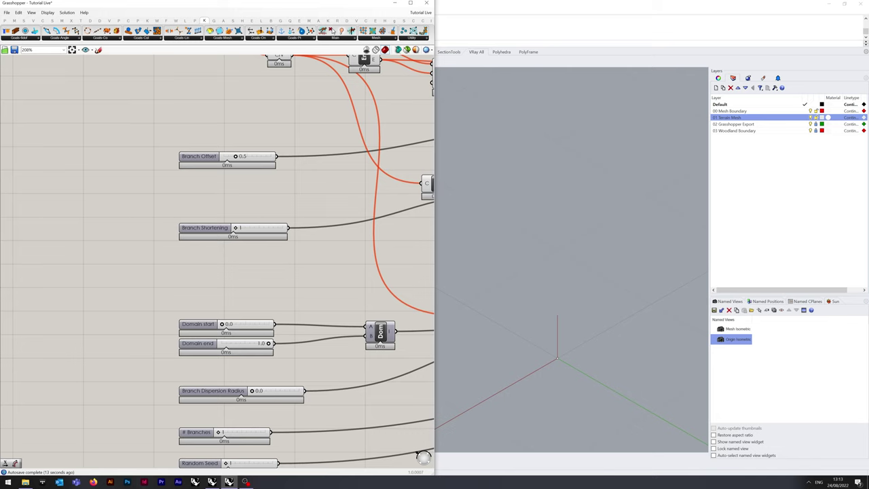
pyautogui.moveTo(326, 272); pyautogui.dragTo(318, 179, button='right')
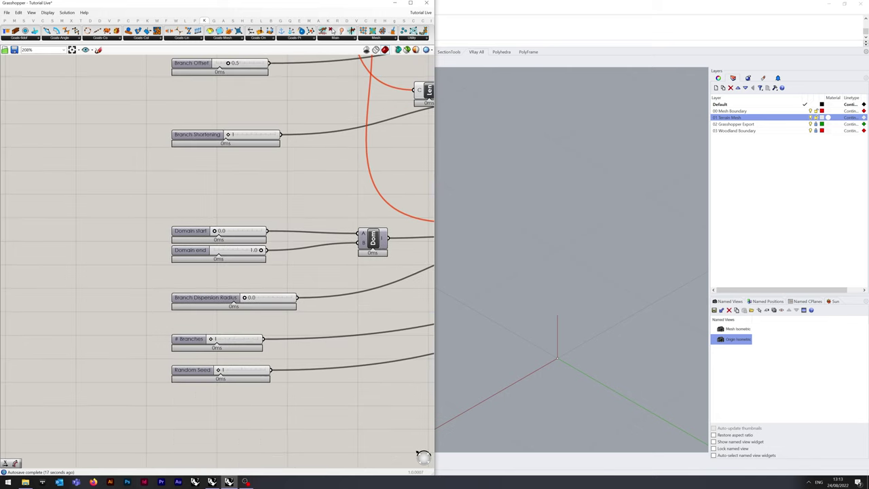
pyautogui.moveTo(244, 297); pyautogui.dragTo(268, 297)
pyautogui.moveTo(210, 338); pyautogui.dragTo(229, 339)
pyautogui.moveTo(218, 370); pyautogui.dragTo(237, 370)
# Turn on Record data for the Loop End component
pyautogui.scroll(-4, 238, 372)
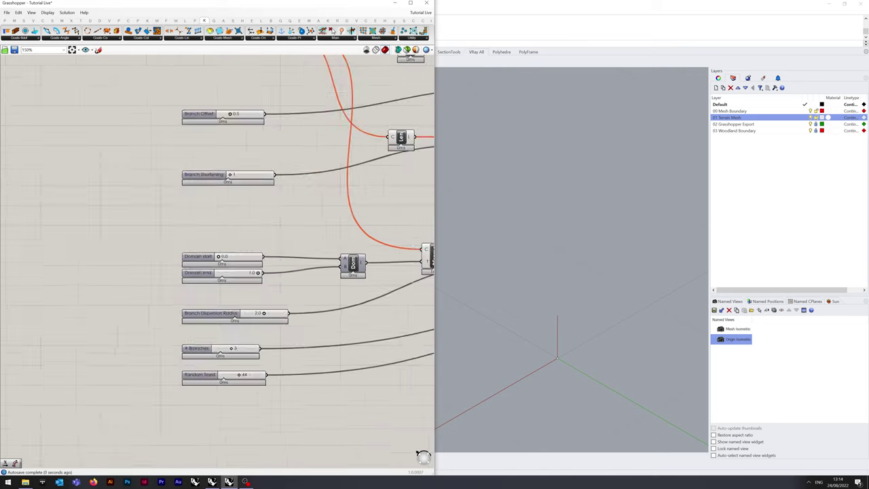
pyautogui.moveTo(237, 371); pyautogui.dragTo(247, 466, button='right')
pyautogui.scroll(5, 158, 215)
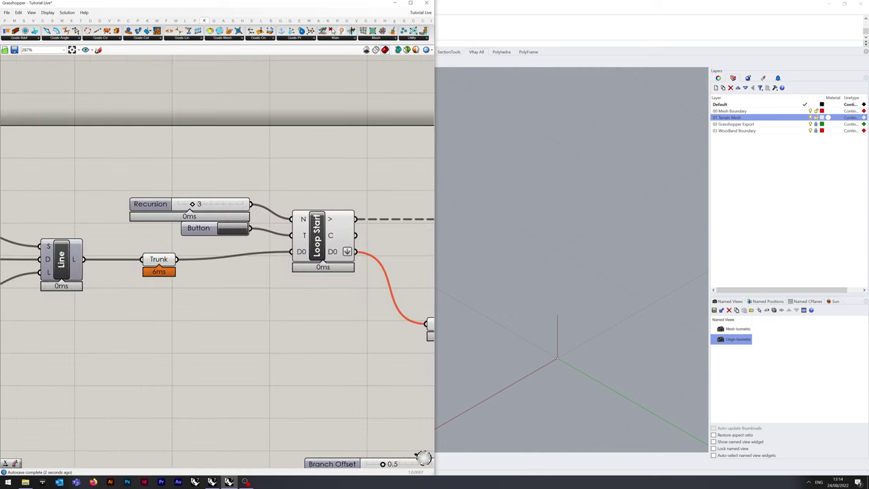
pyautogui.scroll(-3, 186, 201)
pyautogui.moveTo(187, 202); pyautogui.dragTo(61, 136, button='right')
pyautogui.scroll(-3, 349, 156)
pyautogui.moveTo(350, 156); pyautogui.dragTo(15, 176, button='right')
pyautogui.scroll(5, 307, 178)
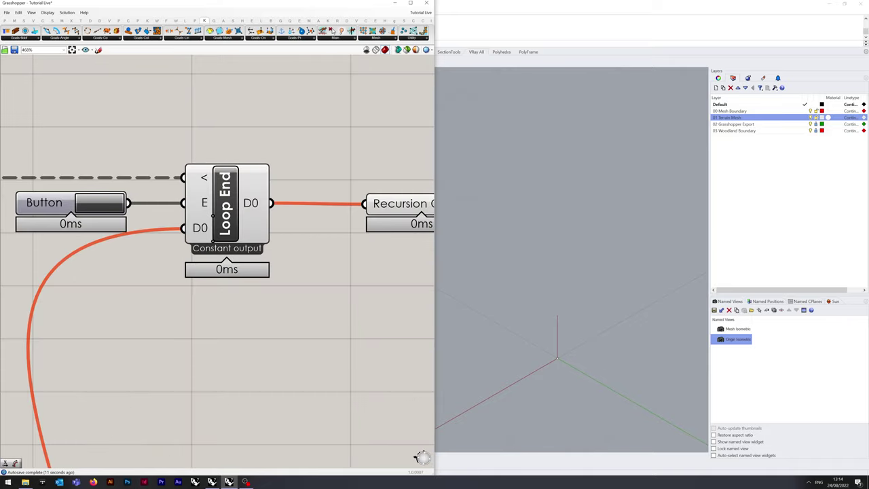
pyautogui.rightClick(227, 235)
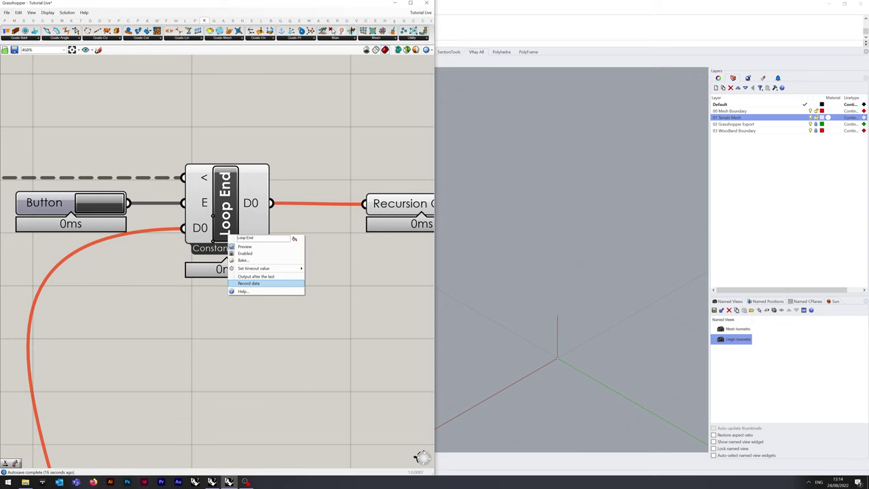
pyautogui.click(251, 283)
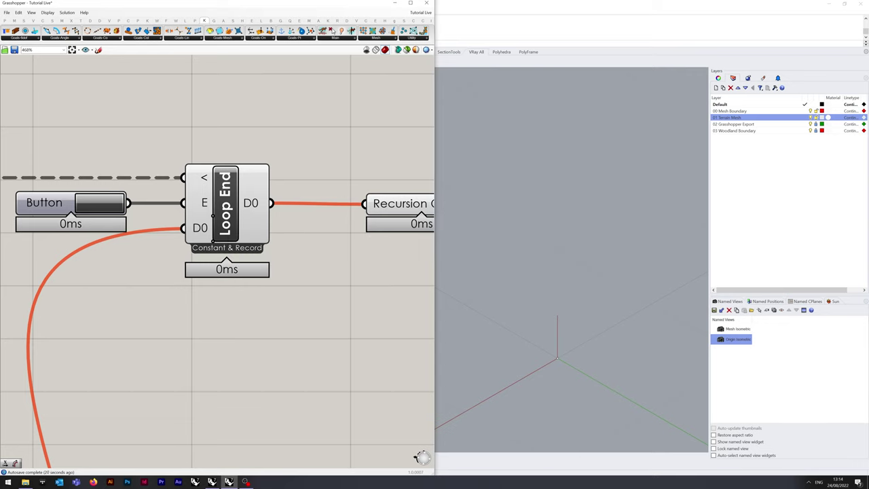
# Nudge the Recursion Output parameter slightly closer to Loop End
pyautogui.scroll(-5, 242, 253)
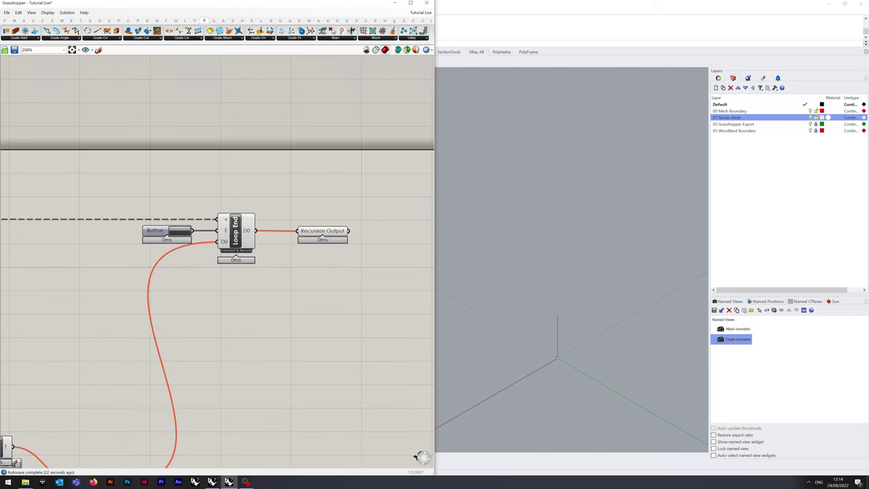
pyautogui.moveTo(301, 236); pyautogui.dragTo(297, 236)
pyautogui.click(298, 268)
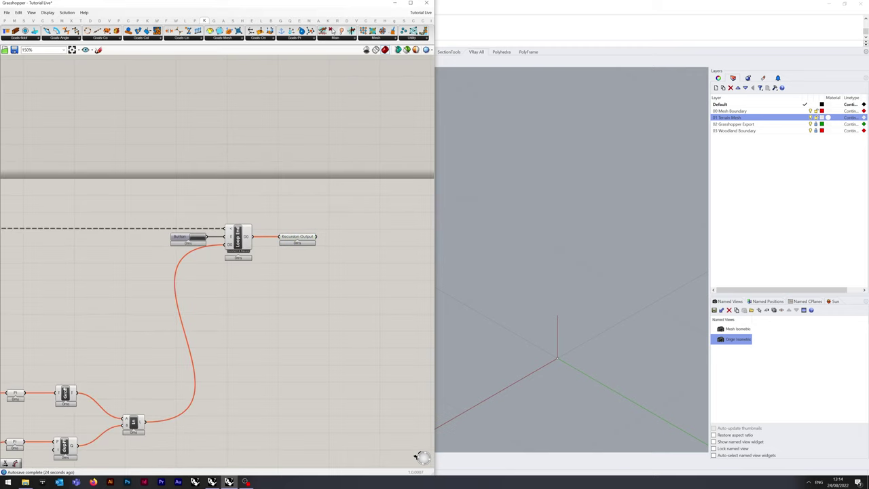
# Rerun the recursion with the button wired to Loop Start's T input to generate the branches
pyautogui.scroll(-3, 312, 221)
pyautogui.moveTo(312, 222); pyautogui.dragTo(608, 196, button='right')
pyautogui.scroll(3, 142, 227)
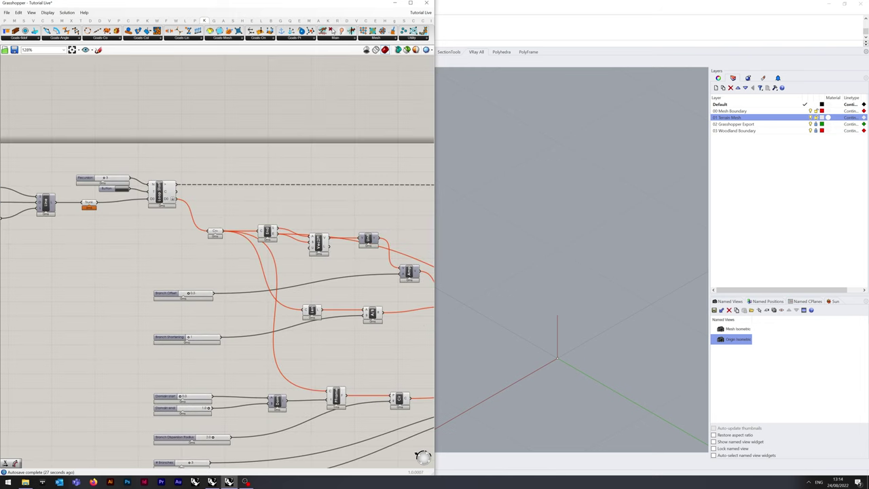
pyautogui.click(121, 190)
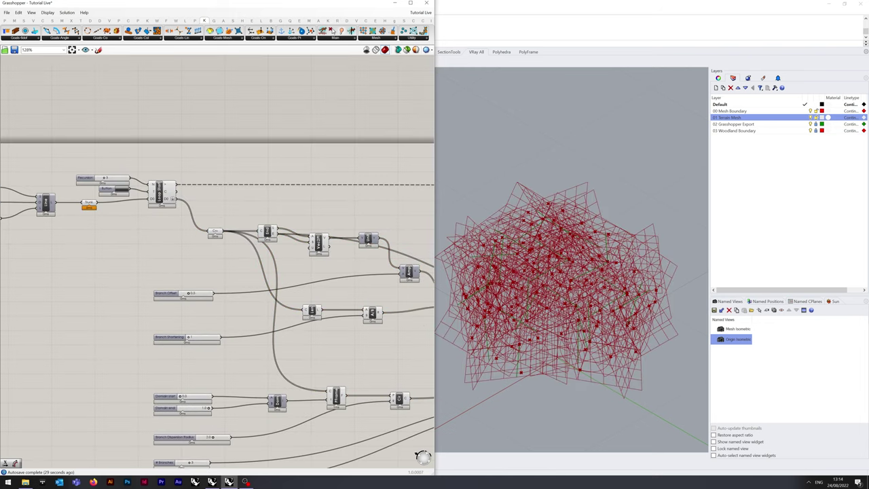
# Turn off the preview of the trunk components up to and including Loop Start
pyautogui.moveTo(272, 261); pyautogui.dragTo(125, 228, button='right')
pyautogui.moveTo(284, 282); pyautogui.dragTo(138, 265, button='right')
pyautogui.scroll(-2, 207, 270)
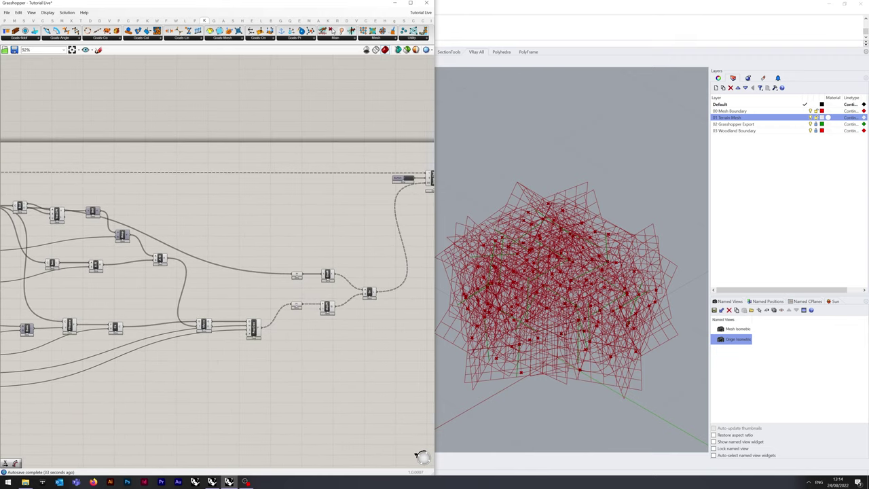
pyautogui.scroll(-2, 275, 239)
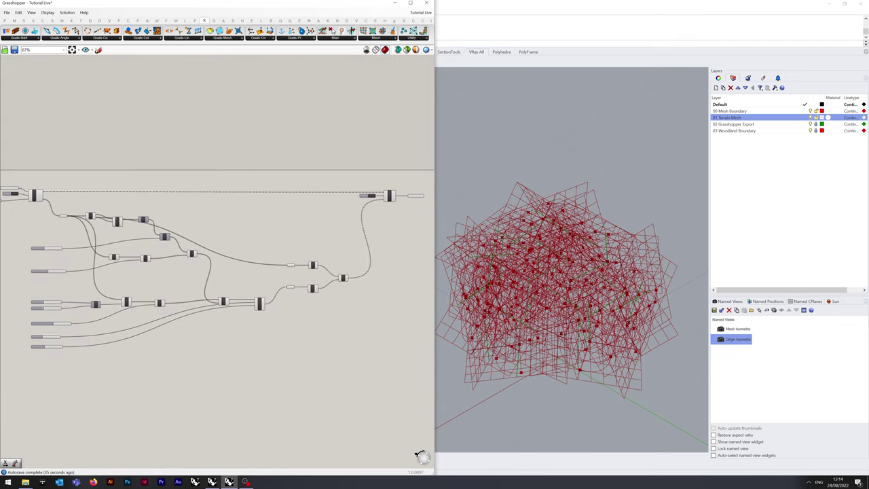
pyautogui.moveTo(80, 374); pyautogui.dragTo(183, 367)
pyautogui.moveTo(183, 366); pyautogui.dragTo(292, 365, button='right')
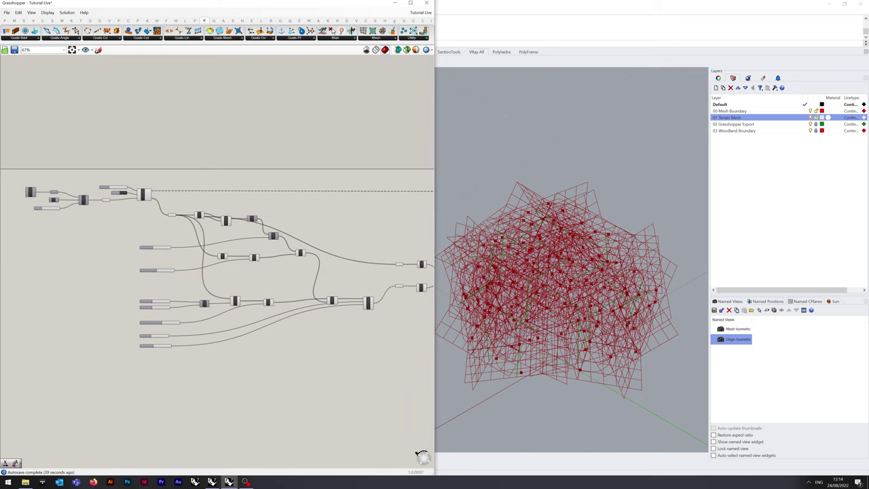
pyautogui.moveTo(15, 228); pyautogui.dragTo(161, 165)
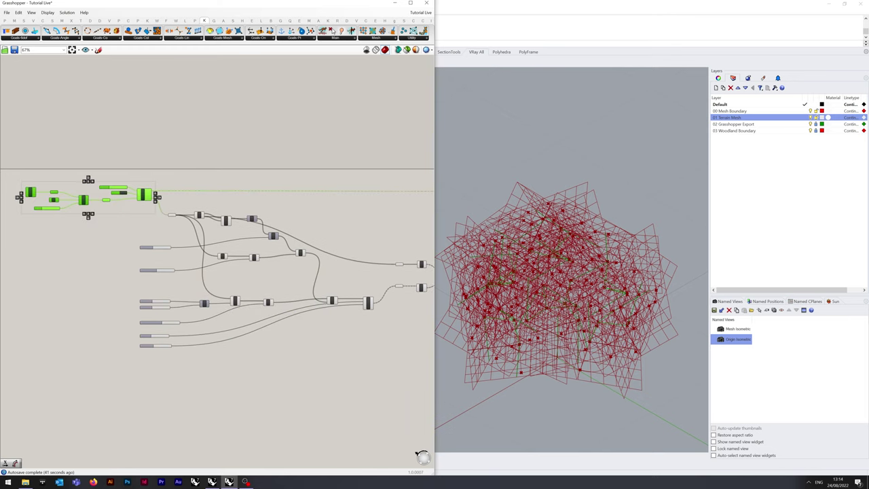
pyautogui.rightClick(120, 233)
pyautogui.click(133, 243)
# Turn off the preview of all branching components between Loop Start and Loop End
pyautogui.moveTo(239, 372); pyautogui.dragTo(171, 358, button='right')
pyautogui.click(172, 358)
pyautogui.moveTo(48, 388); pyautogui.dragTo(406, 190)
pyautogui.rightClick(345, 216)
pyautogui.click(365, 226)
pyautogui.moveTo(365, 226); pyautogui.dragTo(219, 279, button='right')
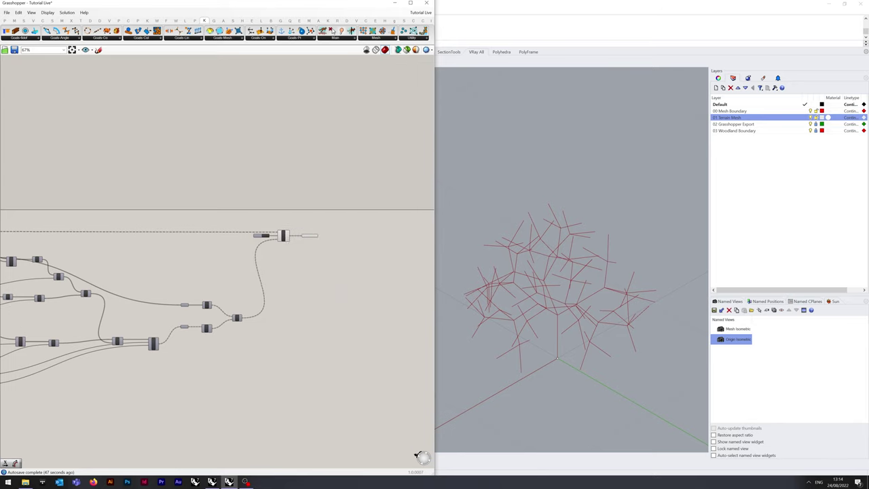
# Set Branch Shortening to 2 and rerun the recursion with Loop Start's button
pyautogui.scroll(5, 303, 231)
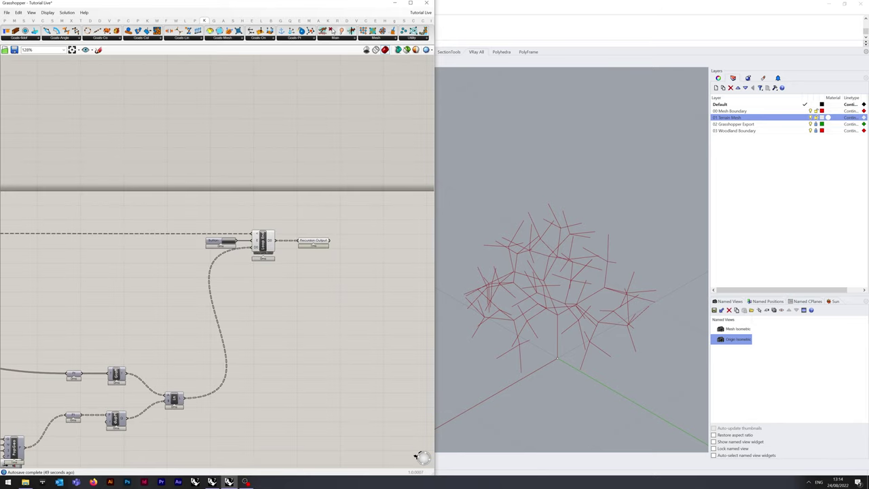
pyautogui.moveTo(509, 271); pyautogui.dragTo(494, 267, button='right')
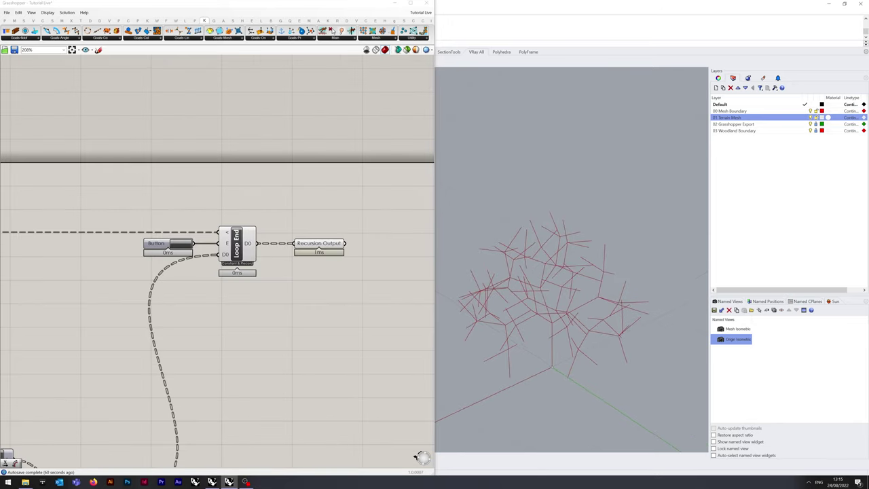
pyautogui.scroll(-4, 297, 241)
pyautogui.moveTo(297, 241); pyautogui.dragTo(449, 191, button='right')
pyautogui.moveTo(203, 299); pyautogui.dragTo(334, 291, button='right')
pyautogui.scroll(1, 74, 292)
pyautogui.moveTo(74, 292); pyautogui.dragTo(140, 288, button='right')
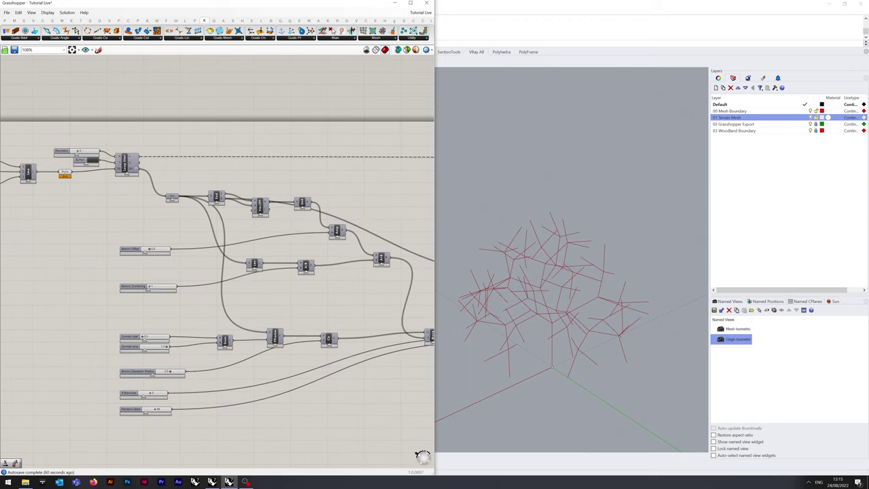
pyautogui.scroll(3, 141, 289)
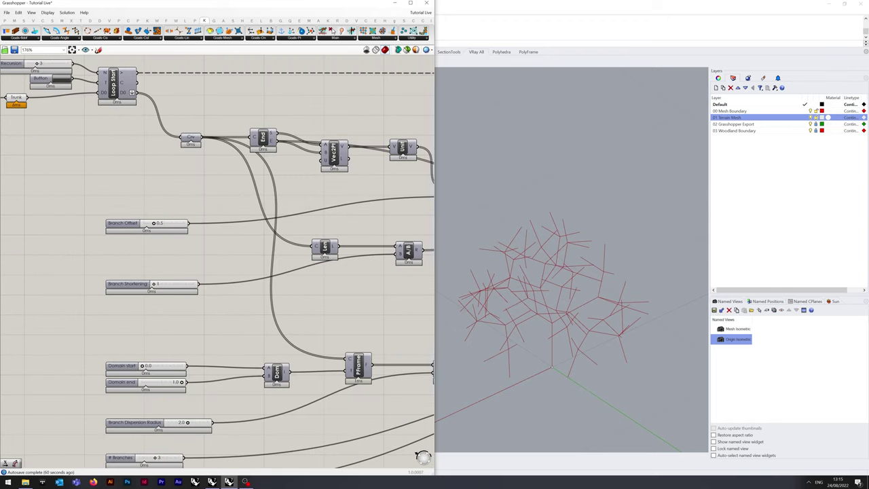
pyautogui.moveTo(154, 284); pyautogui.dragTo(168, 284)
pyautogui.moveTo(144, 179); pyautogui.dragTo(152, 197, button='right')
pyautogui.click(70, 95)
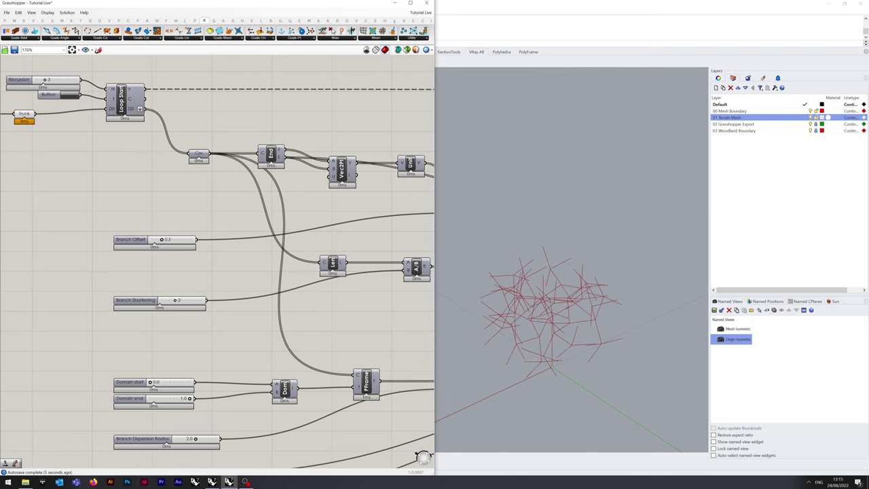
# Set Branch Shortening to 1 and Branch Offset to 1.0, and rerun the recursion
pyautogui.moveTo(224, 339); pyautogui.dragTo(232, 307, button='right')
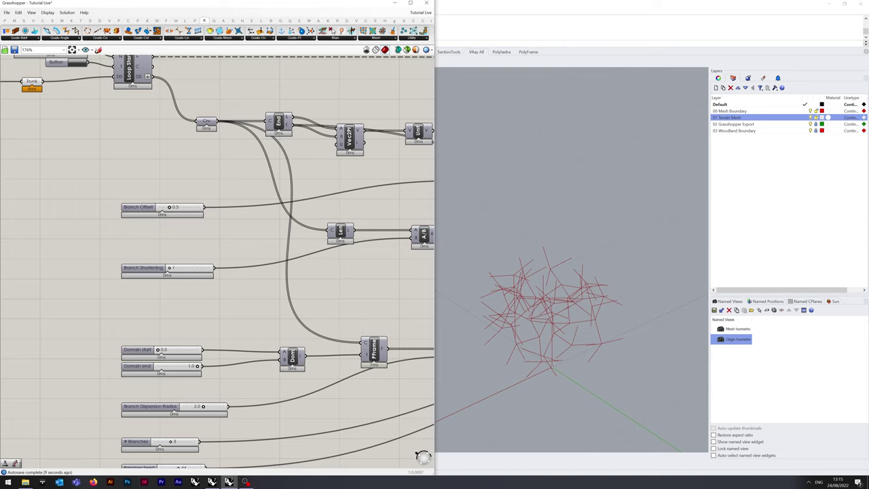
pyautogui.moveTo(169, 207); pyautogui.dragTo(179, 207)
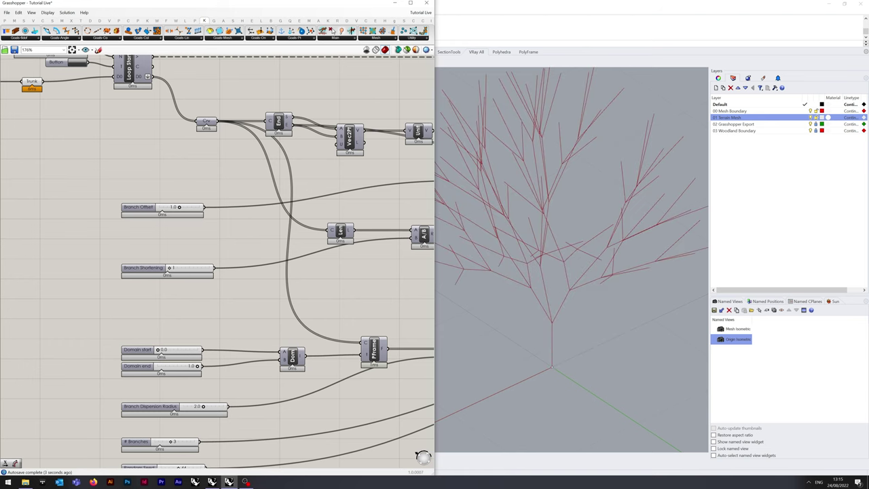
pyautogui.scroll(-4, 536, 308)
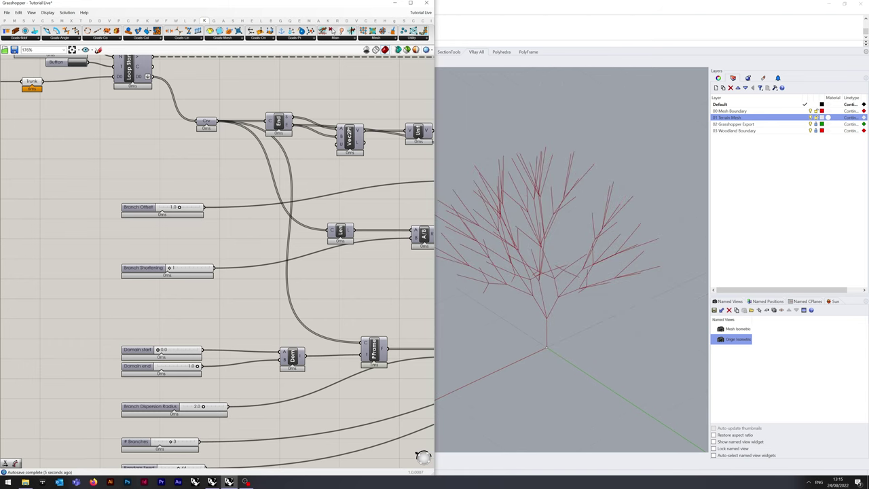
# Set the Branch Offset slider to 0.5
pyautogui.moveTo(224, 183); pyautogui.dragTo(239, 235, button='right')
pyautogui.moveTo(193, 258); pyautogui.dragTo(184, 258)
pyautogui.moveTo(230, 292); pyautogui.dragTo(195, 177, button='right')
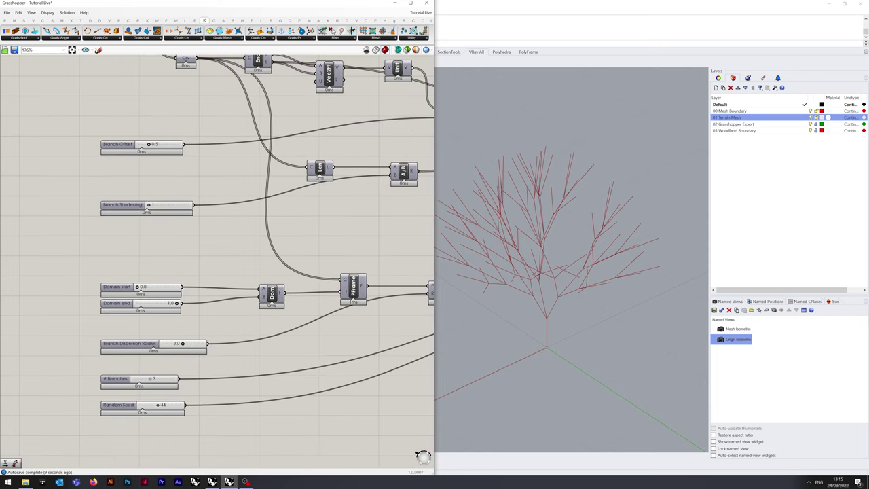
# Set Branch Dispersion Radius to 1.0 and rerun the recursion with Loop Start's button
pyautogui.moveTo(218, 272); pyautogui.dragTo(217, 247, button='right')
pyautogui.scroll(1, 156, 339)
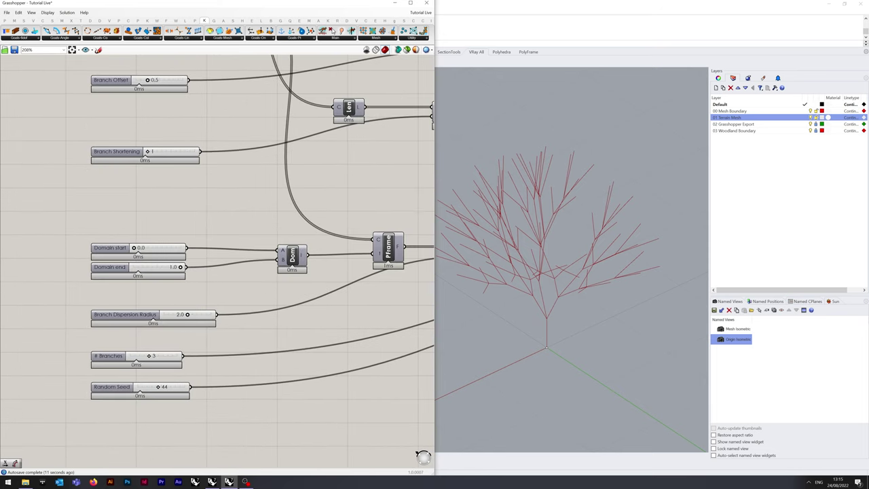
pyautogui.moveTo(188, 314); pyautogui.dragTo(175, 315)
pyautogui.scroll(-1, 192, 345)
pyautogui.moveTo(117, 213); pyautogui.dragTo(148, 312, button='right')
pyautogui.scroll(-1, 148, 312)
pyautogui.click(101, 111)
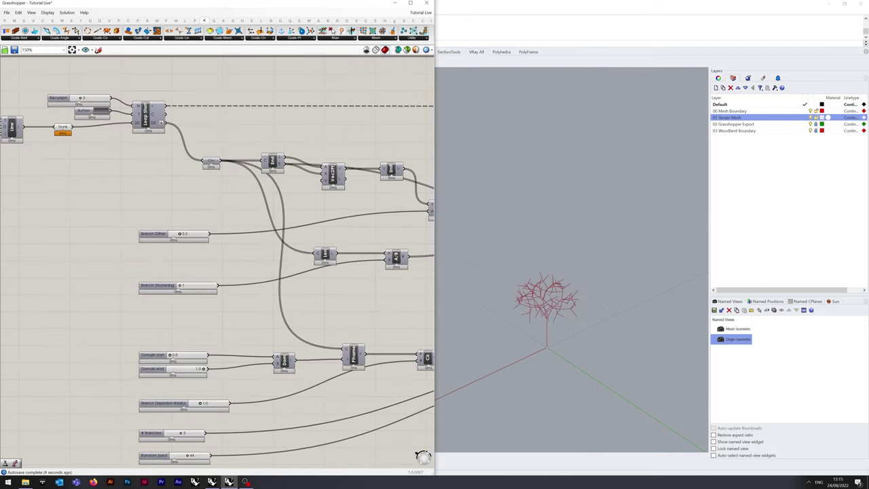
pyautogui.moveTo(231, 204); pyautogui.dragTo(226, 159, button='right')
pyautogui.scroll(8, 527, 308)
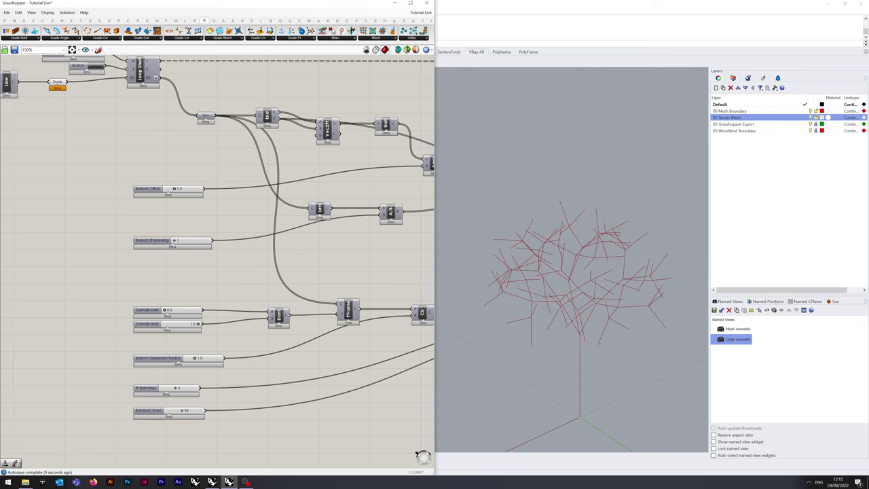
# Set Branch Dispersion Radius to 2.0 and rerun the recursion
pyautogui.scroll(1, 204, 368)
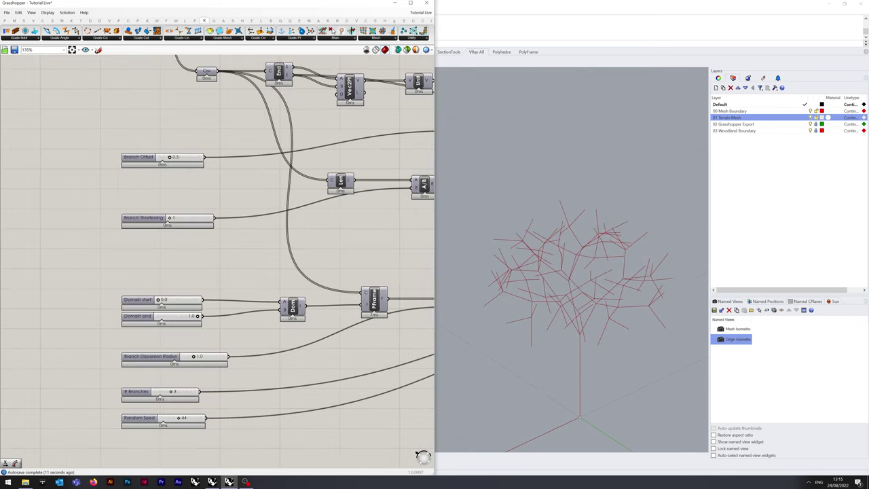
pyautogui.moveTo(193, 356); pyautogui.dragTo(203, 356)
pyautogui.scroll(-1, 216, 405)
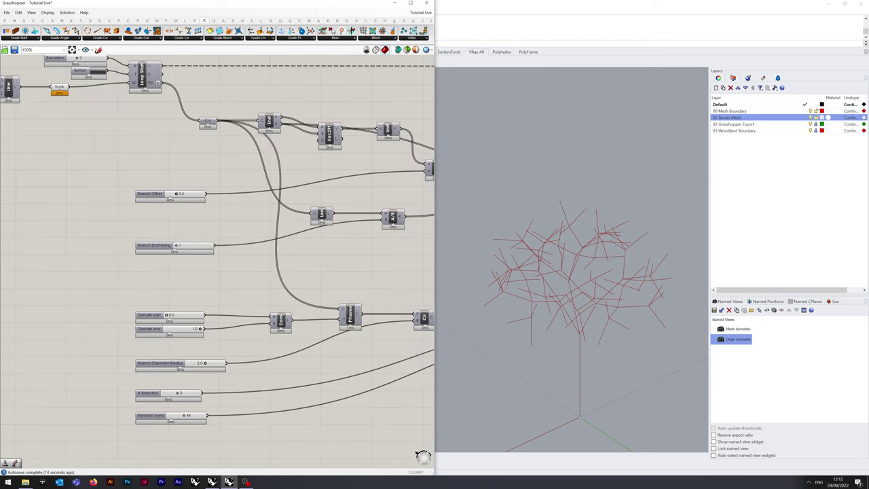
pyautogui.scroll(-1, 216, 404)
pyautogui.click(96, 160)
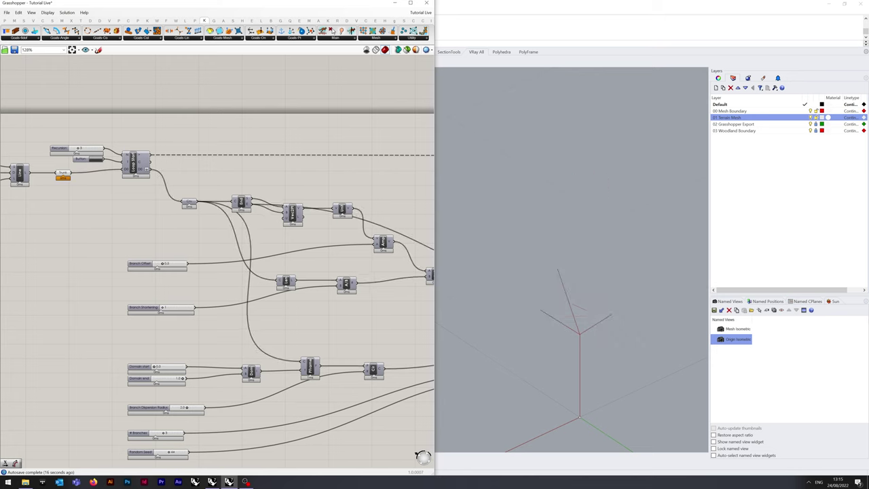
# Combine all branching components between Loop Start and Loop End, including the Crv parameter but not the sliders, into one cluster
pyautogui.moveTo(205, 290); pyautogui.dragTo(165, 268, button='right')
pyautogui.scroll(-1, 165, 268)
pyautogui.scroll(-4, 593, 279)
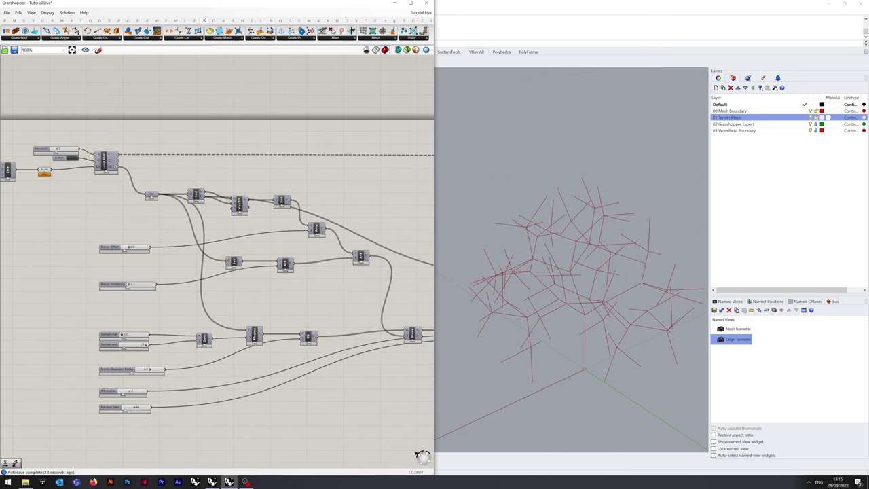
pyautogui.scroll(-3, 195, 280)
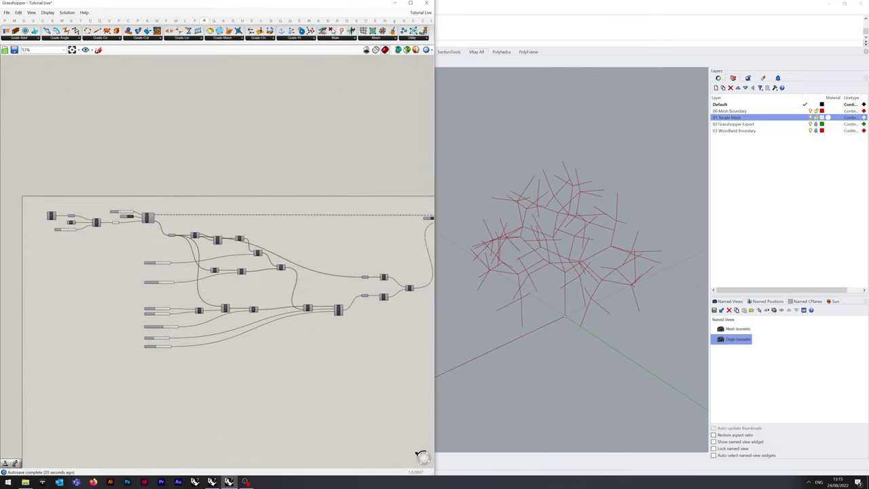
pyautogui.moveTo(195, 280); pyautogui.dragTo(110, 290, button='right')
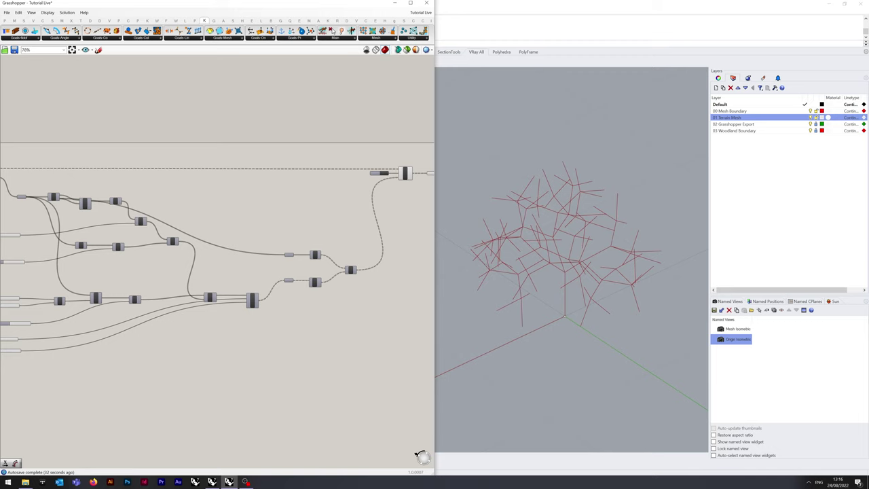
pyautogui.moveTo(43, 388); pyautogui.dragTo(374, 188)
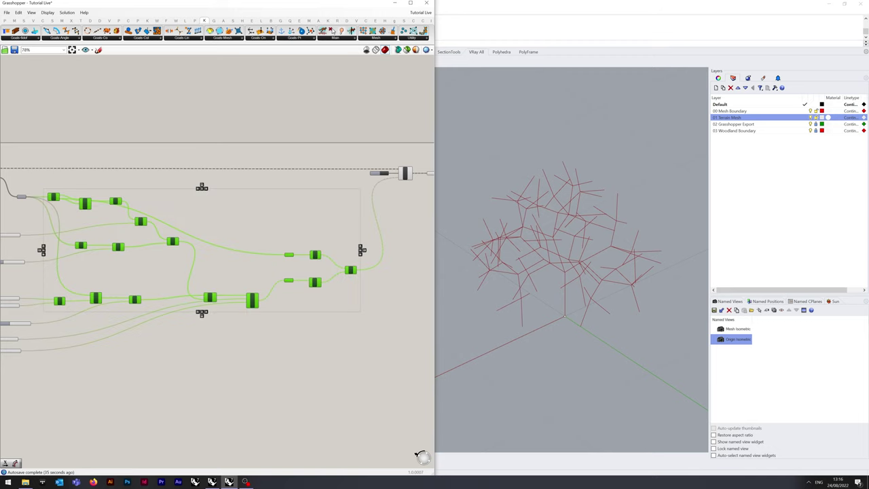
pyautogui.moveTo(340, 192); pyautogui.dragTo(425, 209, button='right')
pyautogui.keyDown('shift'); pyautogui.moveTo(97, 236); pyautogui.dragTo(130, 202); pyautogui.keyUp('shift')
pyautogui.moveTo(132, 210); pyautogui.dragTo(95, 210, button='right')
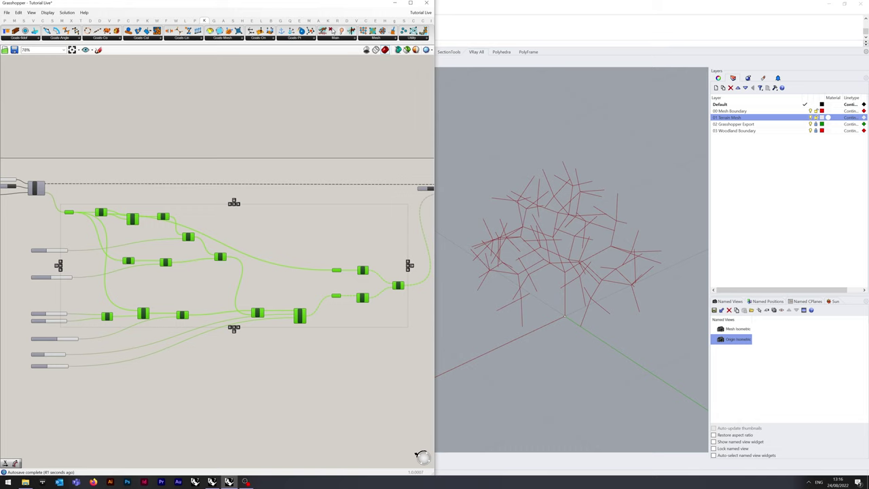
pyautogui.rightClick(268, 231)
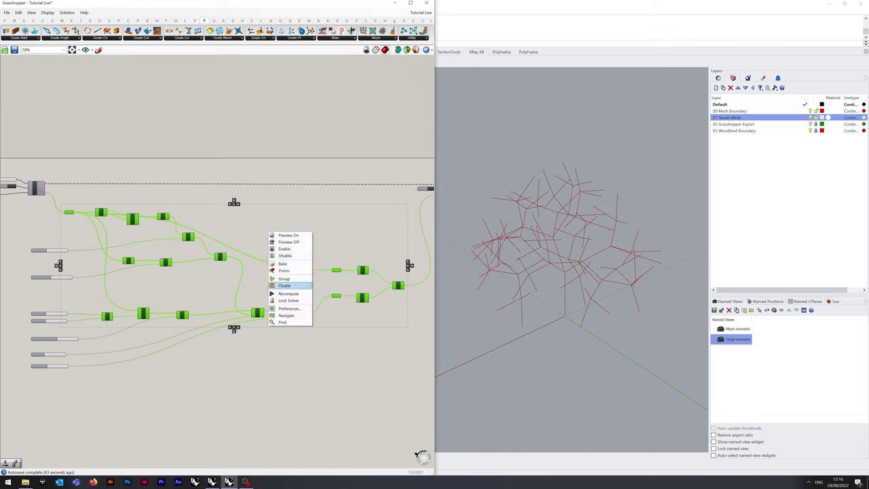
pyautogui.click(283, 285)
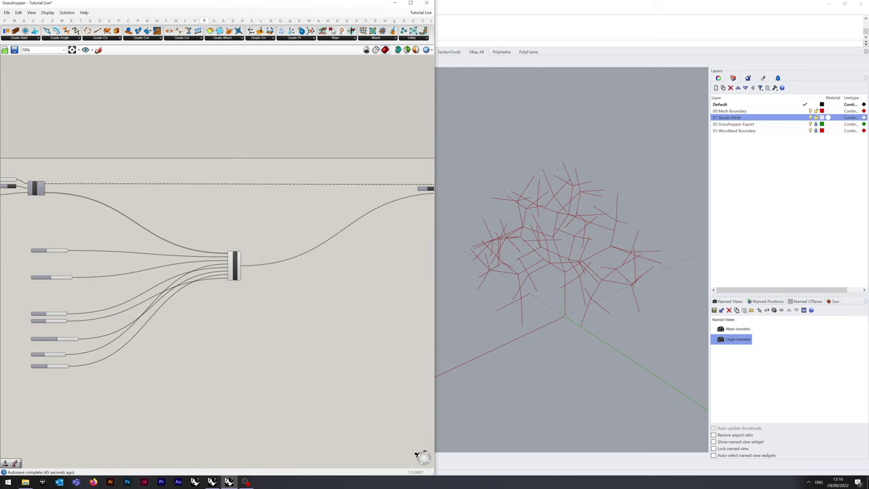
# Move the cluster close to Loop Start and shift its seven sliders nearer to it
pyautogui.moveTo(234, 264); pyautogui.dragTo(41, 396)
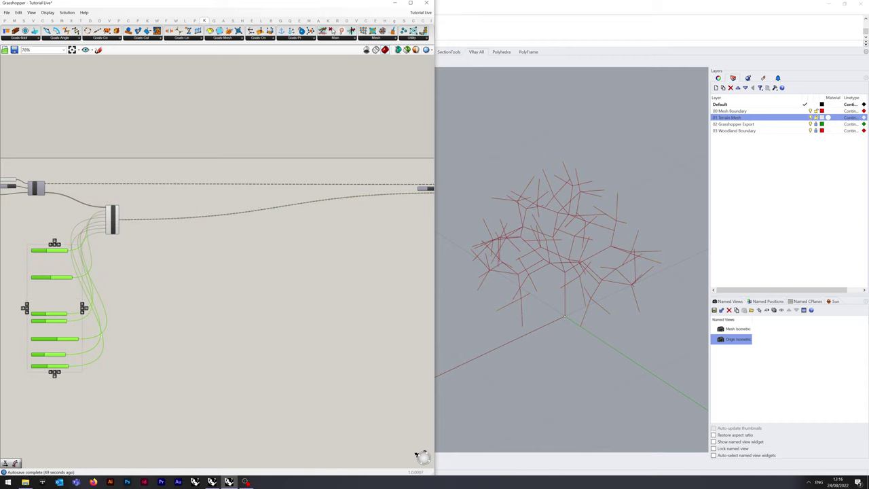
pyautogui.moveTo(39, 339); pyautogui.dragTo(24, 302)
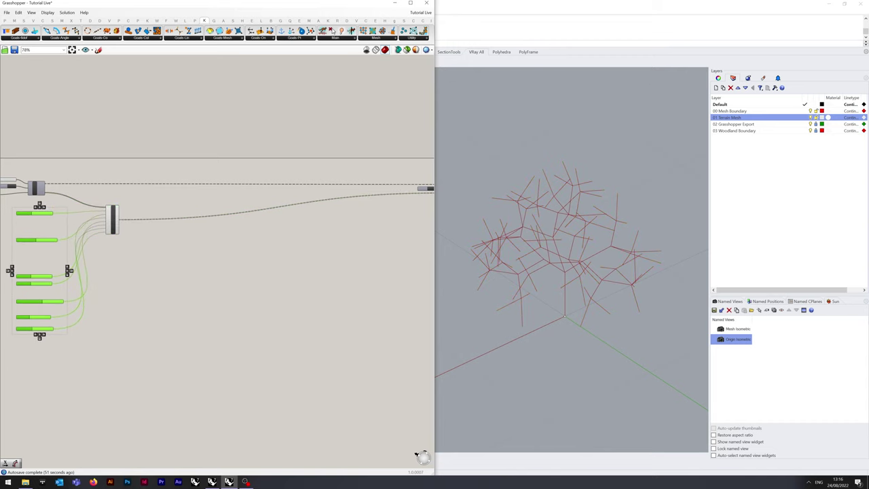
pyautogui.click(157, 285)
# Move Loop End, its button and the Recursion Output parameter together to just beyond the cluster
pyautogui.moveTo(156, 285); pyautogui.dragTo(150, 315, button='right')
pyautogui.moveTo(241, 265); pyautogui.dragTo(232, 279, button='right')
pyautogui.scroll(-2, 232, 278)
pyautogui.moveTo(312, 284); pyautogui.dragTo(429, 233)
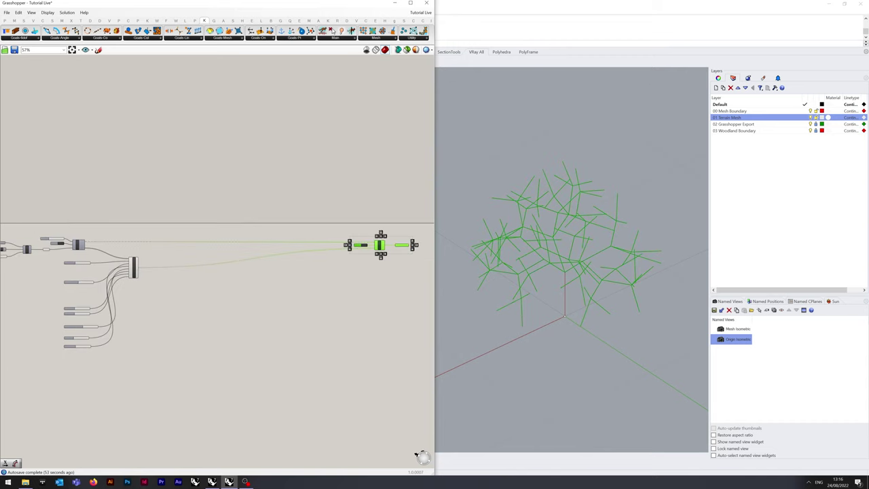
pyautogui.moveTo(380, 245); pyautogui.dragTo(169, 245)
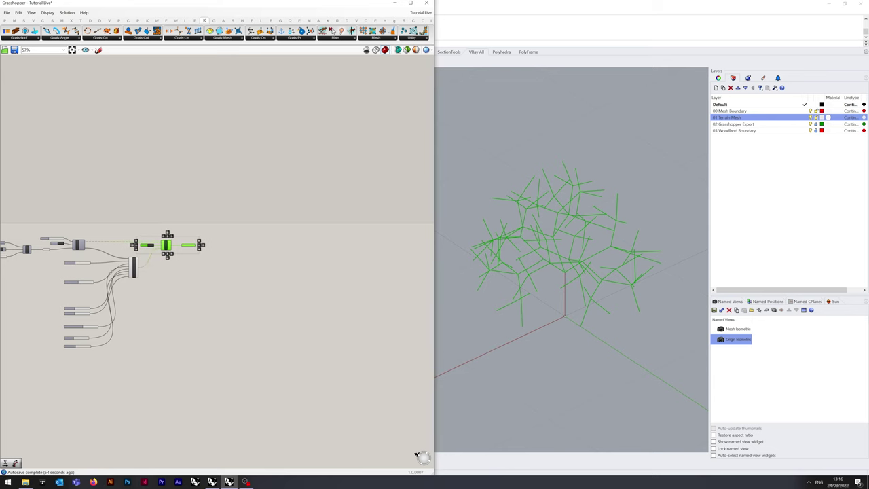
pyautogui.moveTo(169, 244); pyautogui.dragTo(250, 252, button='right')
# Stack the Branch Offset, Branch Shortening, Domain start and Branch Dispersion Radius sliders beside the cluster inputs, with Domain end below them
pyautogui.scroll(5, 161, 277)
pyautogui.moveTo(160, 277); pyautogui.dragTo(163, 257, button='right')
pyautogui.moveTo(144, 235); pyautogui.dragTo(174, 230)
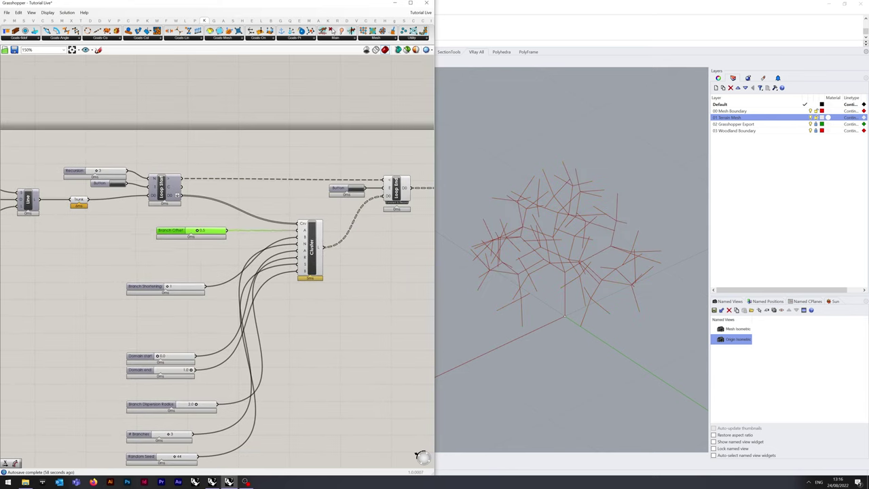
pyautogui.moveTo(145, 287); pyautogui.dragTo(175, 242)
pyautogui.moveTo(139, 356); pyautogui.dragTo(169, 256)
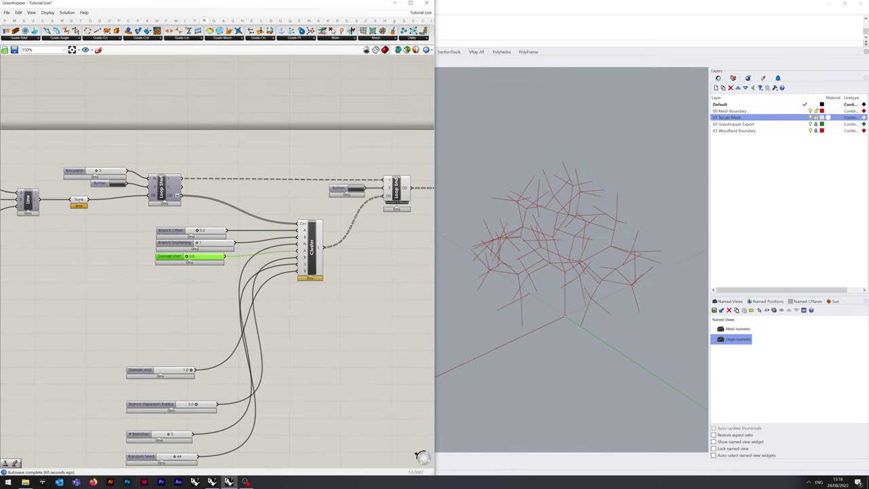
pyautogui.moveTo(139, 369); pyautogui.dragTo(166, 300)
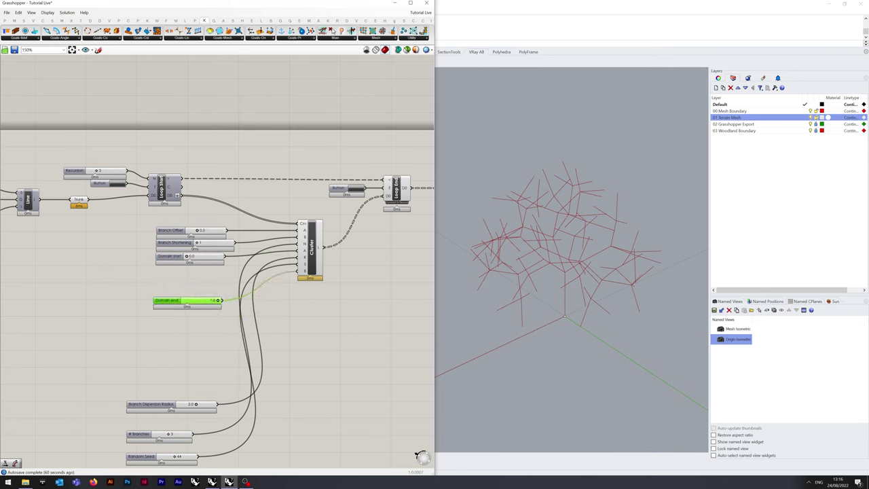
pyautogui.moveTo(144, 403); pyautogui.dragTo(172, 269)
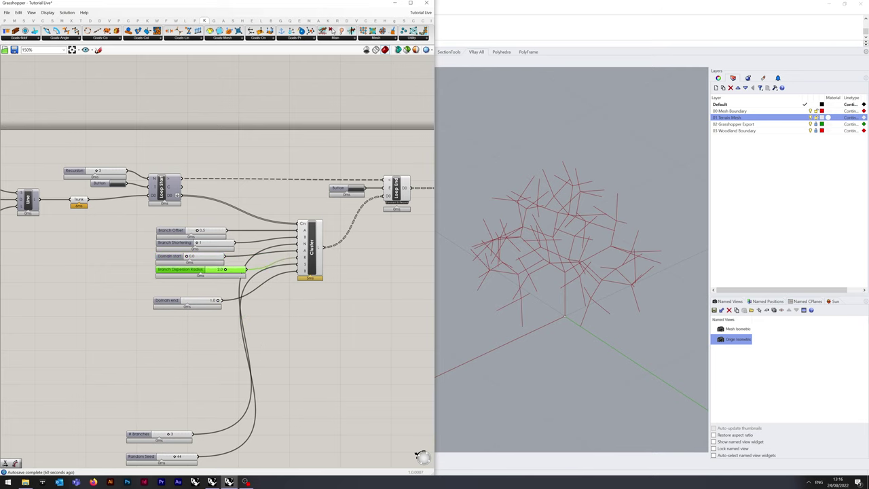
# Place the # Branches slider under Branch Shortening, followed by Domain start and Branch Dispersion Radius, to match the cluster's input order
pyautogui.moveTo(142, 434); pyautogui.dragTo(109, 309)
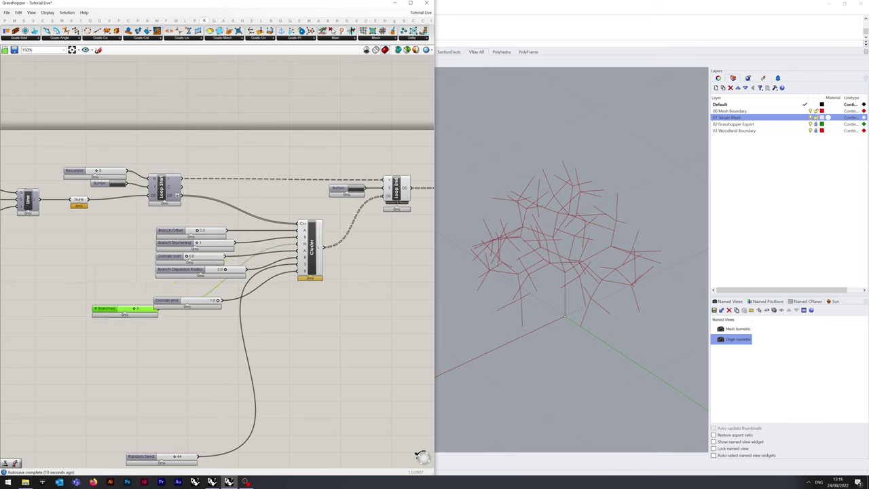
pyautogui.click(175, 270)
pyautogui.keyDown('shift'); pyautogui.click(169, 257); pyautogui.keyUp('shift')
pyautogui.moveTo(170, 256); pyautogui.dragTo(165, 334)
pyautogui.moveTo(105, 309); pyautogui.dragTo(169, 256)
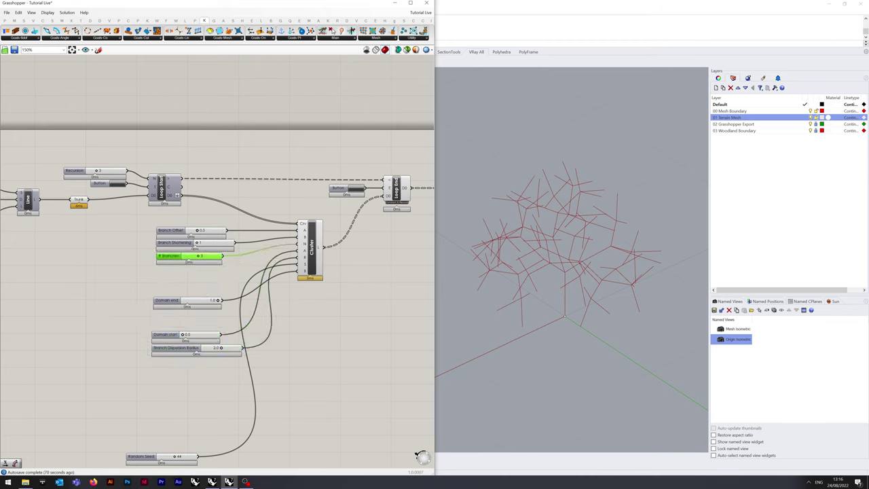
pyautogui.moveTo(161, 376); pyautogui.dragTo(169, 270)
pyautogui.click(177, 340)
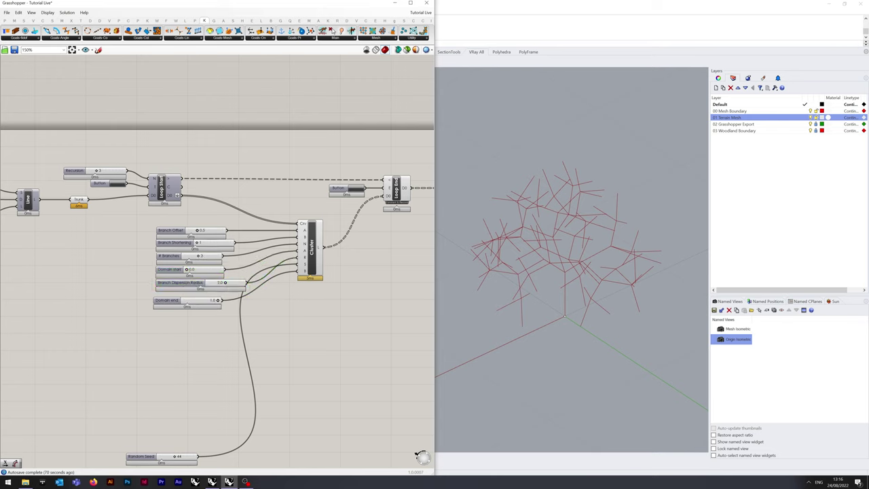
# Move the Random Seed slider between Branch Dispersion Radius and Domain end to complete the compact slider stack
pyautogui.moveTo(146, 456); pyautogui.dragTo(129, 357)
pyautogui.moveTo(176, 300); pyautogui.dragTo(179, 308)
pyautogui.moveTo(126, 358); pyautogui.dragTo(168, 308)
pyautogui.click(186, 339)
pyautogui.scroll(2, 274, 225)
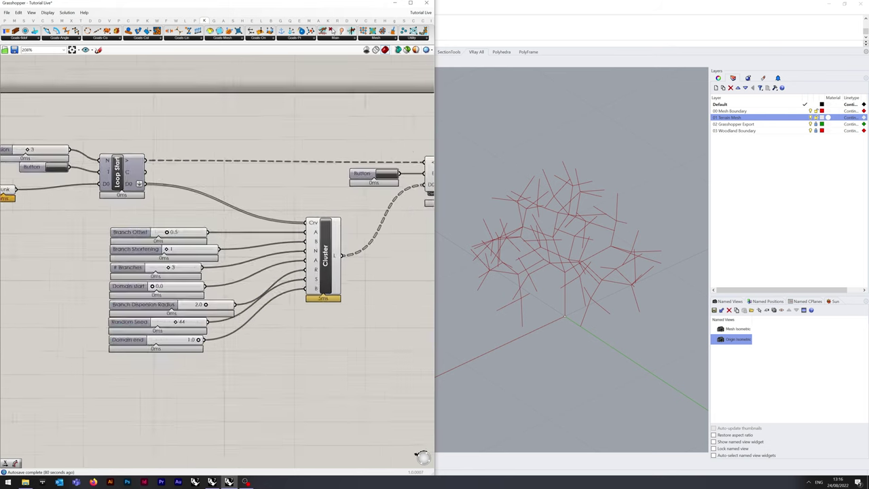
# Save the tidied Grasshopper definition
pyautogui.scroll(-1, 278, 226)
pyautogui.moveTo(303, 395); pyautogui.dragTo(70, 257)
pyautogui.click(299, 319)
pyautogui.moveTo(380, 285); pyautogui.dragTo(330, 283, button='right')
pyautogui.moveTo(404, 241); pyautogui.dragTo(267, 188)
pyautogui.hotkey('ctrl', 's')
pyautogui.scroll(-5, 245, 200)
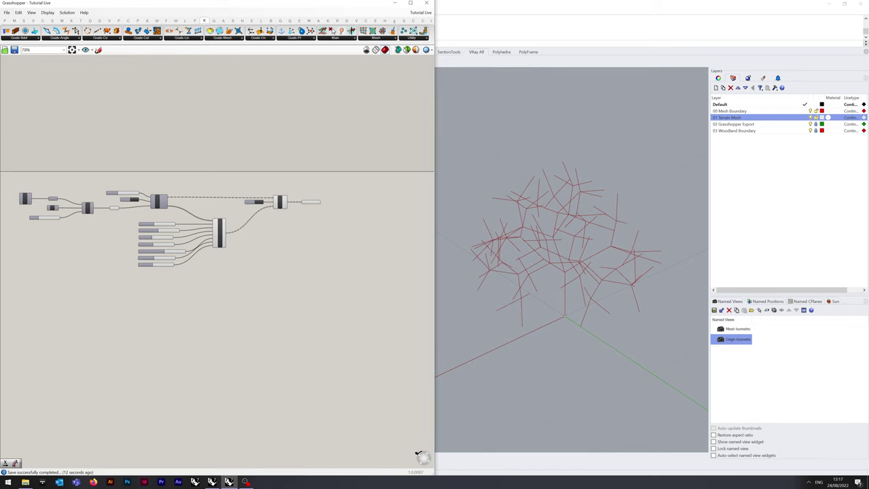
# Add a Number parameter in the empty area below the trunk components and duplicate it directly underneath
pyautogui.moveTo(203, 305); pyautogui.dragTo(247, 272, button='right')
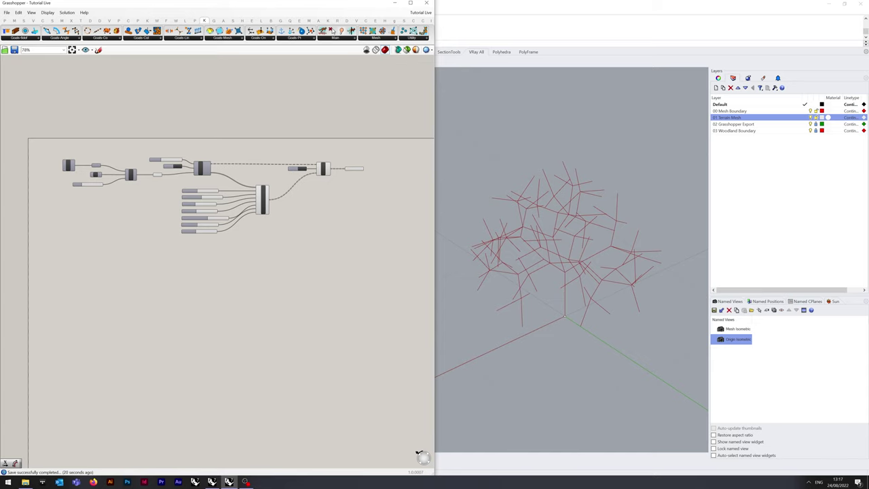
pyautogui.scroll(5, 46, 254)
pyautogui.doubleClick(114, 275)
pyautogui.write('number')
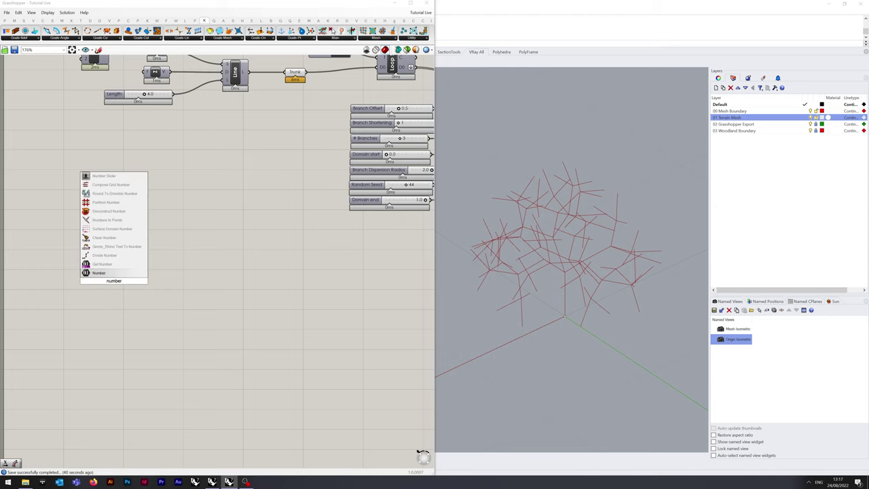
pyautogui.press('Return')
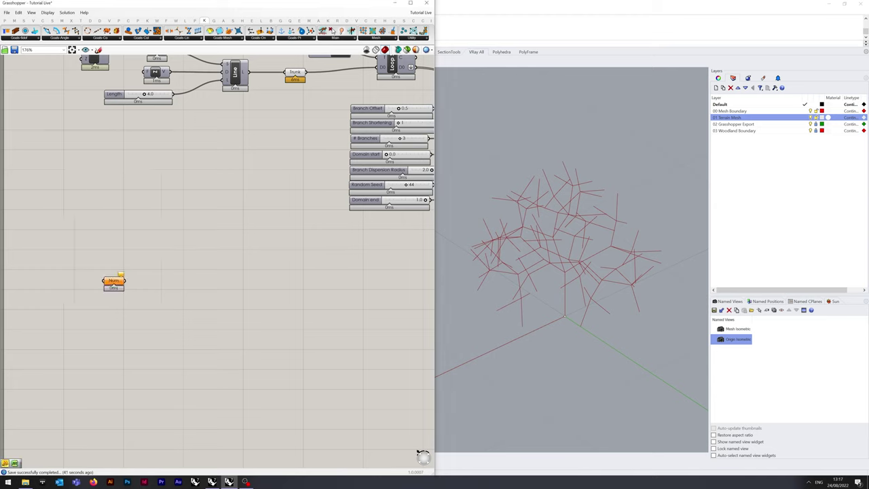
pyautogui.keyDown('alt'); pyautogui.moveTo(113, 280); pyautogui.dragTo(113, 313); pyautogui.keyUp('alt')
# Rename the upper Number parameter "# Branches" and the lower one "# Recursions"
pyautogui.click(113, 280)
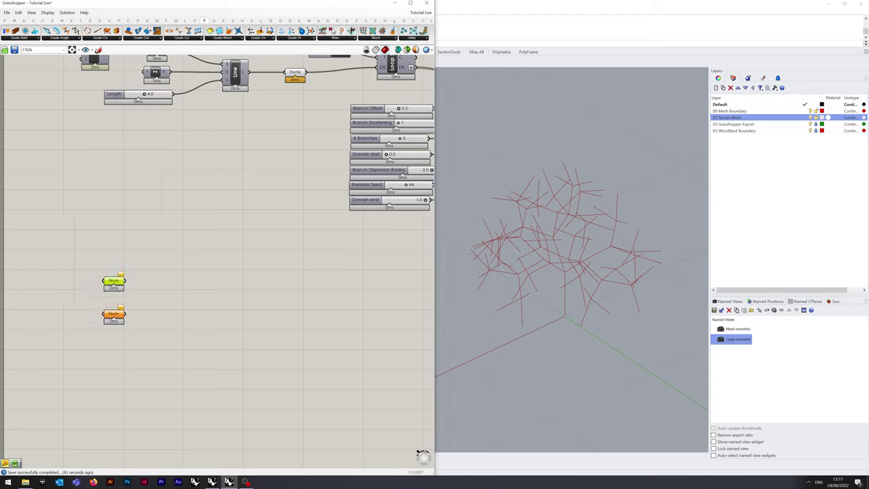
pyautogui.rightClick(113, 281)
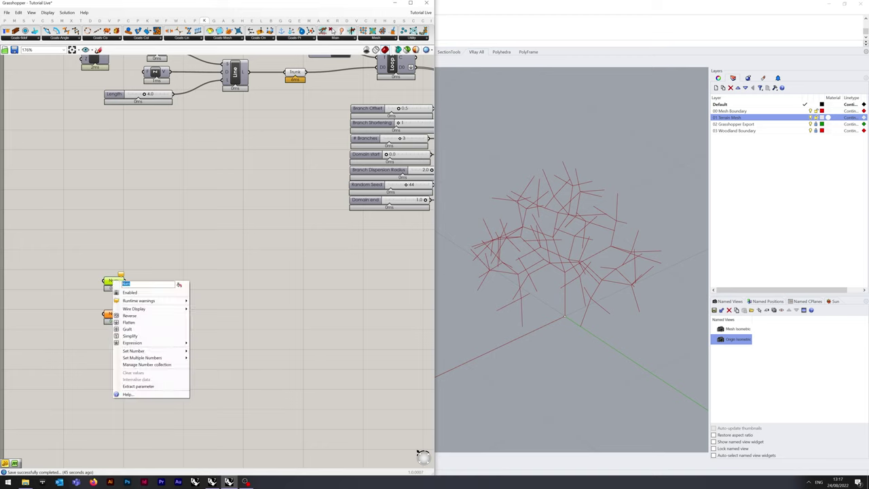
pyautogui.write('# Branches')
pyautogui.press('Return')
pyautogui.rightClick(111, 314)
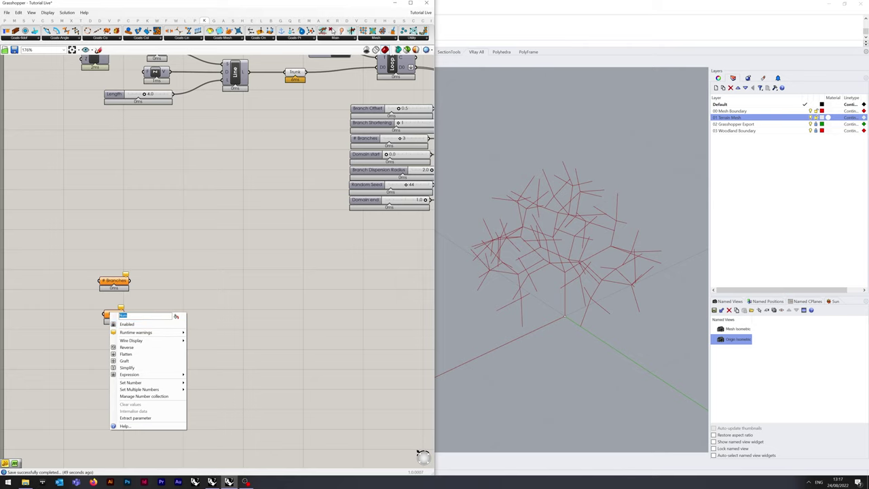
pyautogui.write('# Recursions')
pyautogui.press('Return')
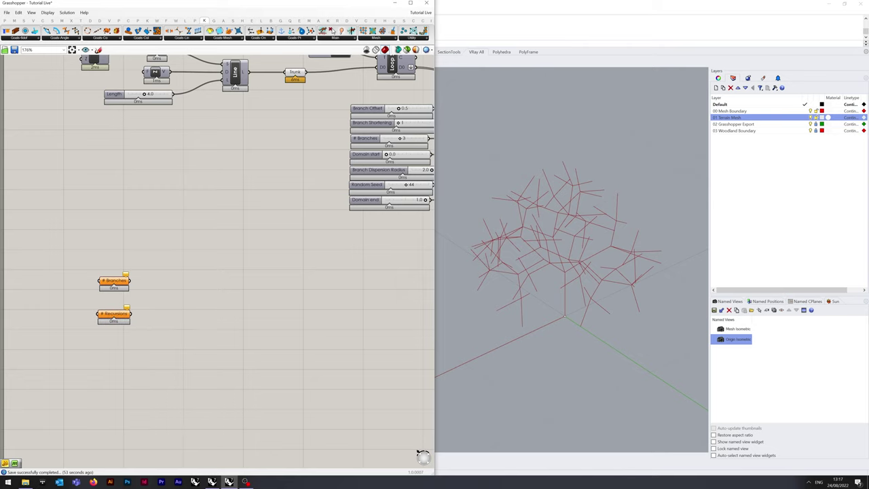
# Add a List Length component below the two Number parameters and rename it "Recursion Output"
pyautogui.moveTo(204, 285); pyautogui.dragTo(215, 246, button='right')
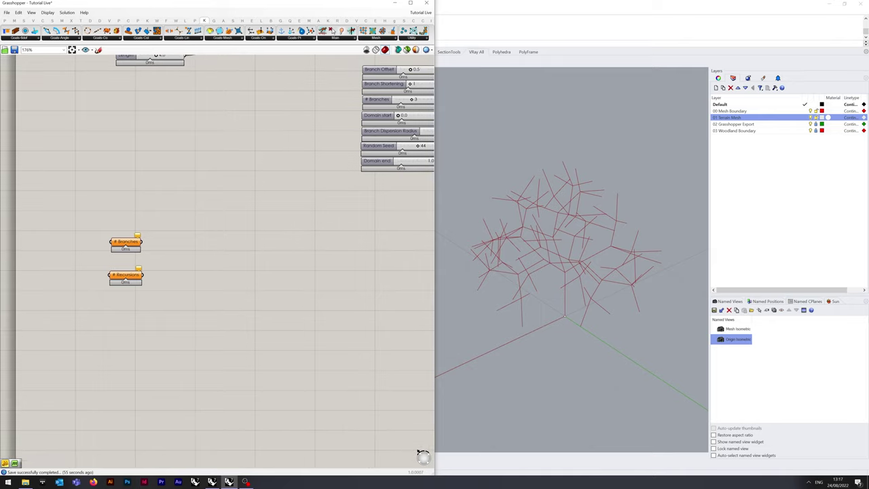
pyautogui.doubleClick(123, 337)
pyautogui.write('list length')
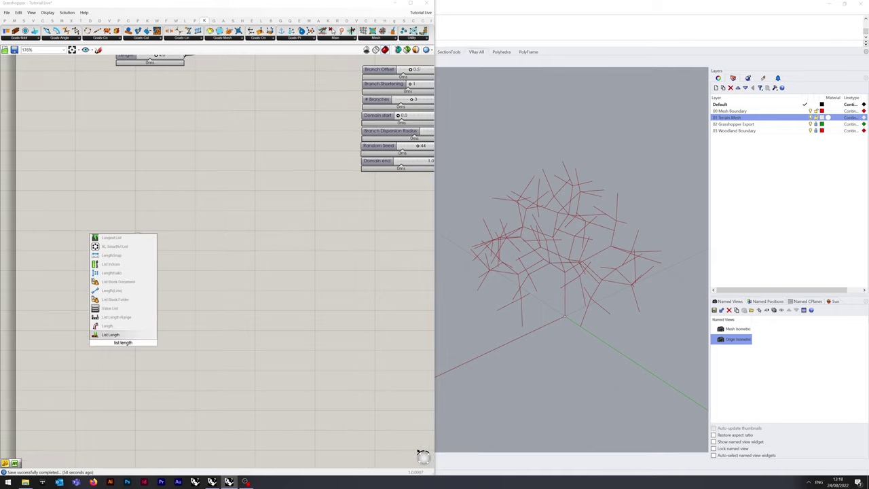
pyautogui.press('Return')
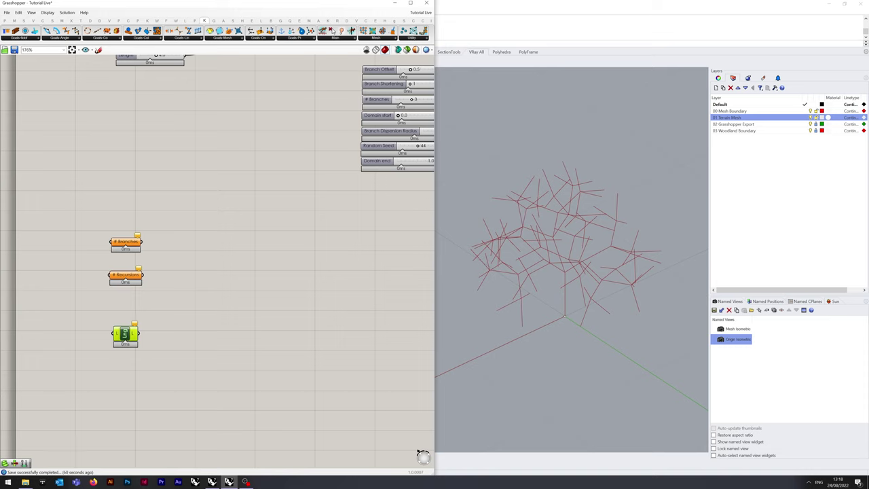
pyautogui.rightClick(123, 337)
pyautogui.write('Recu')
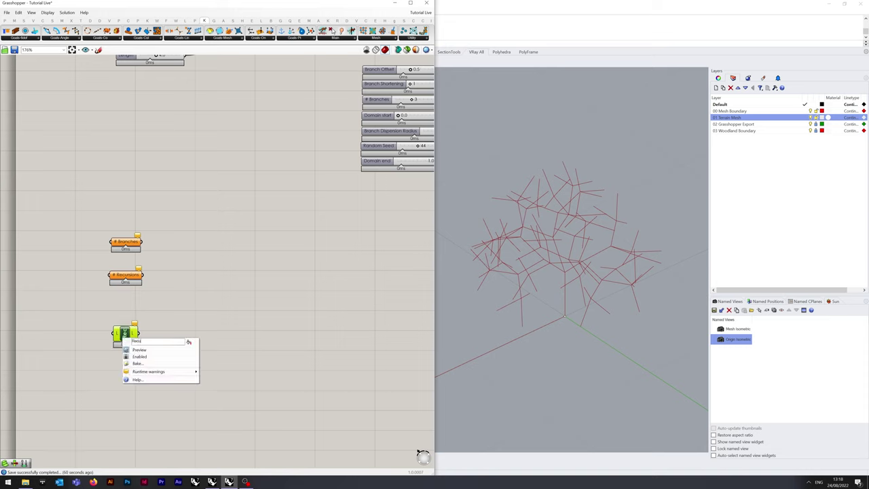
pyautogui.write('rsion Output')
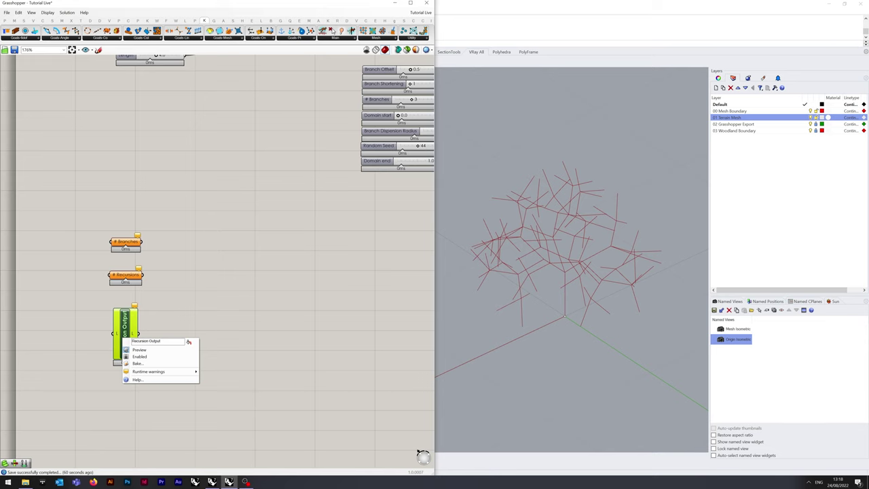
pyautogui.press('Return')
# Connect the # Branches slider to the # Branches parameter and the Recursion slider to the # Recursions parameter
pyautogui.moveTo(182, 280); pyautogui.dragTo(143, 343, button='right')
pyautogui.scroll(-1, 183, 326)
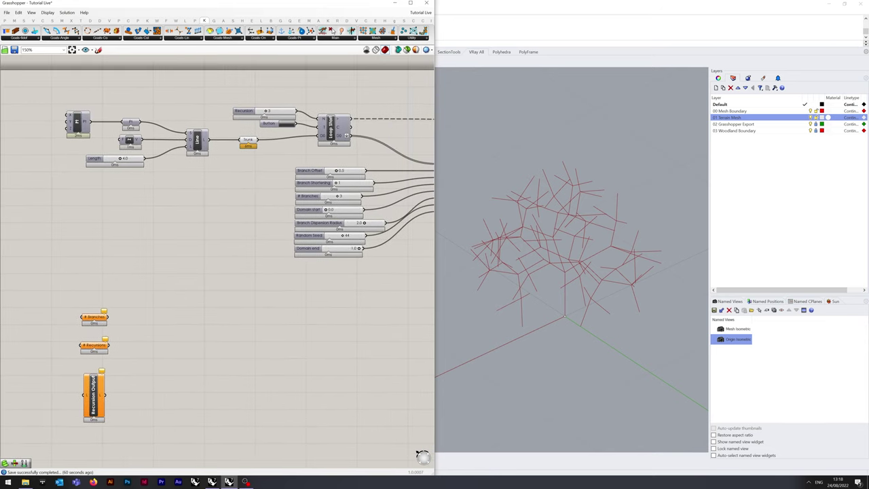
pyautogui.moveTo(361, 196); pyautogui.dragTo(81, 317)
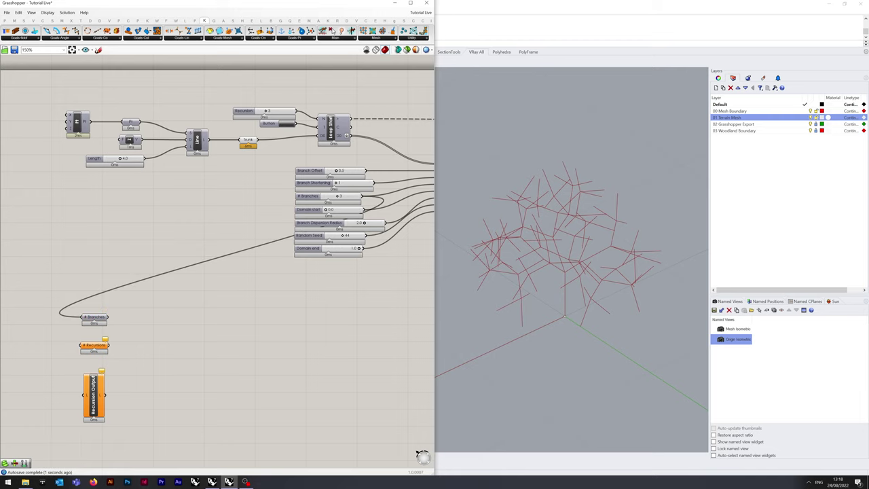
pyautogui.moveTo(296, 110); pyautogui.dragTo(80, 345)
pyautogui.moveTo(204, 305); pyautogui.dragTo(214, 279, button='right')
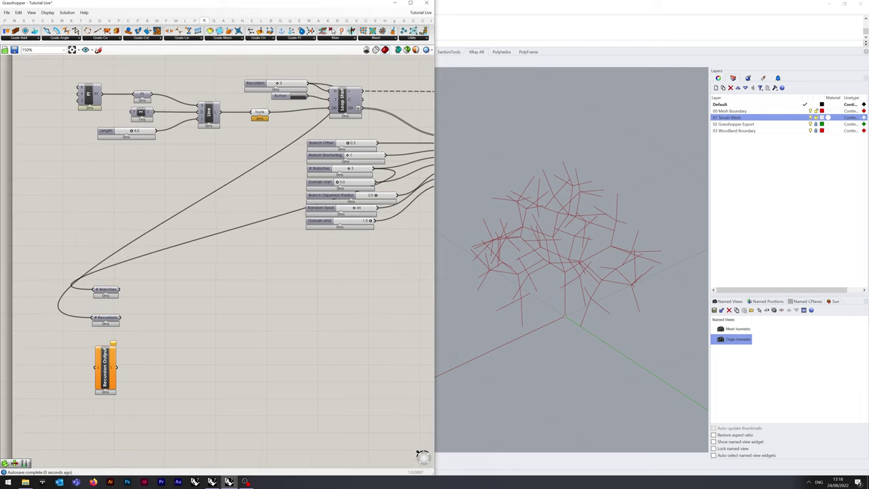
# Set the wire display of the # Branches and # Recursions parameters to Hidden
pyautogui.scroll(4, 54, 326)
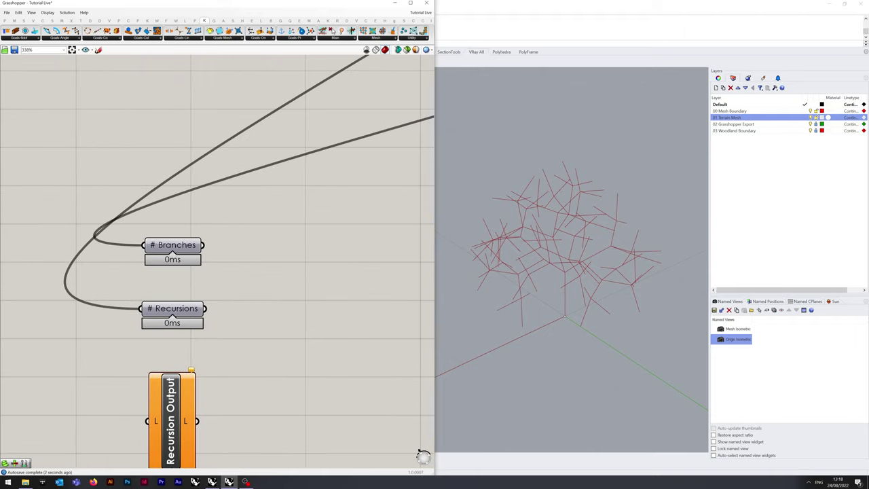
pyautogui.rightClick(158, 246)
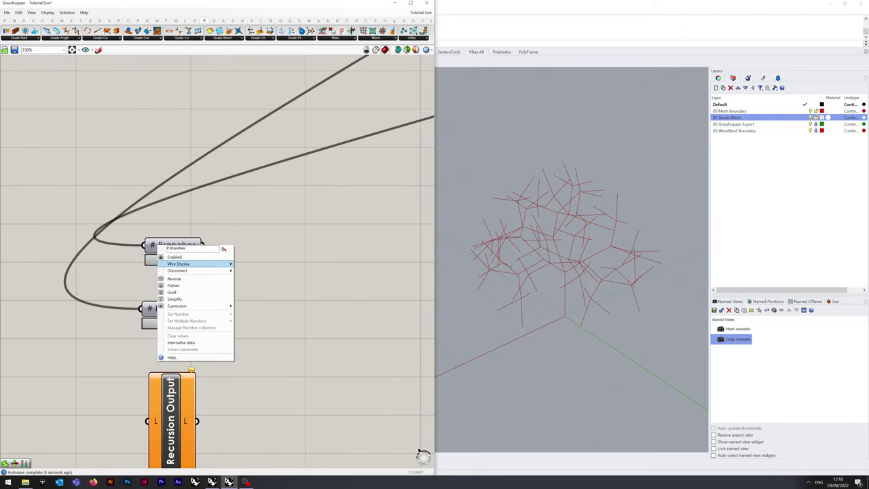
pyautogui.moveTo(221, 263)
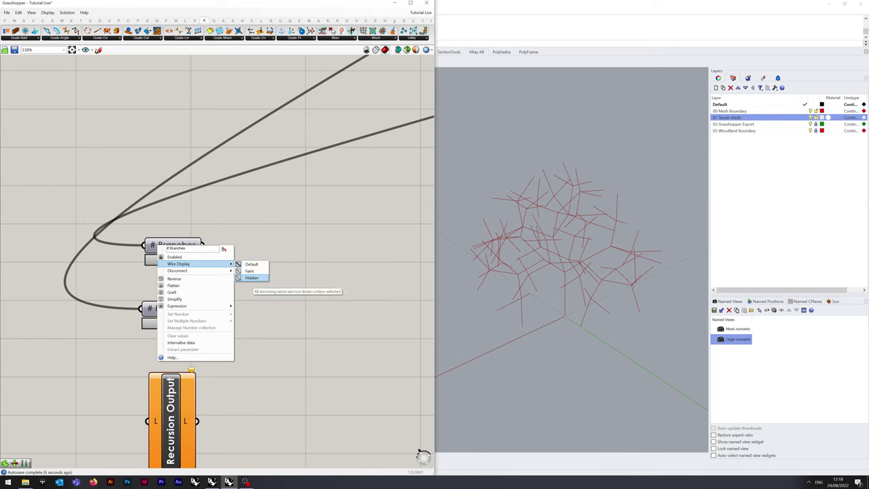
pyautogui.click(251, 277)
pyautogui.rightClick(157, 309)
pyautogui.moveTo(221, 326)
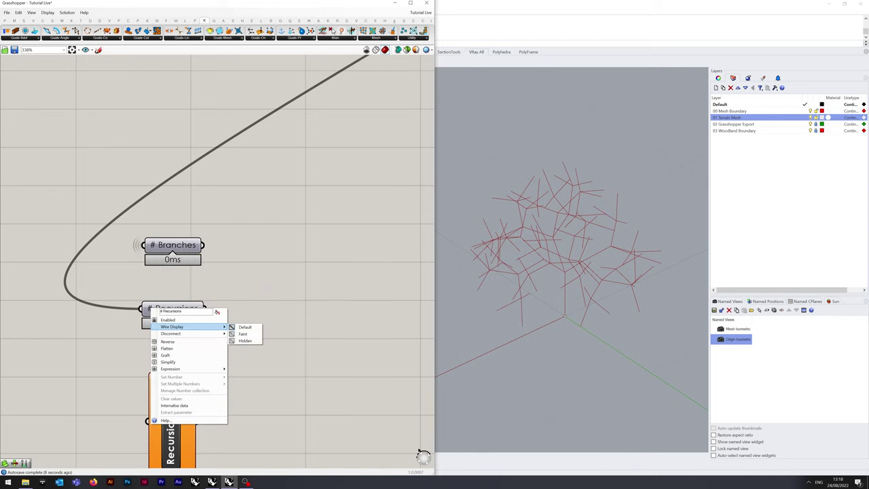
pyautogui.click(251, 341)
# Select the # Branches parameter to check its hidden wire, then deselect it and review the definition's layout
pyautogui.scroll(-5, 105, 320)
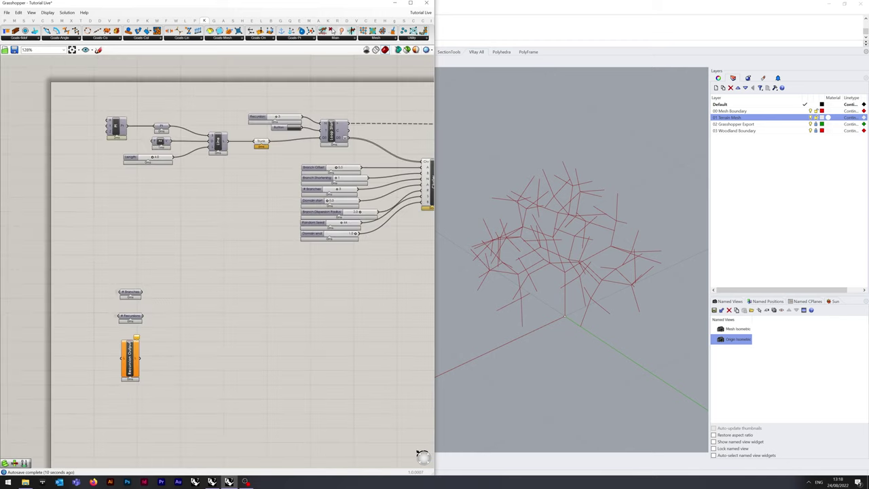
pyautogui.scroll(-3, 112, 242)
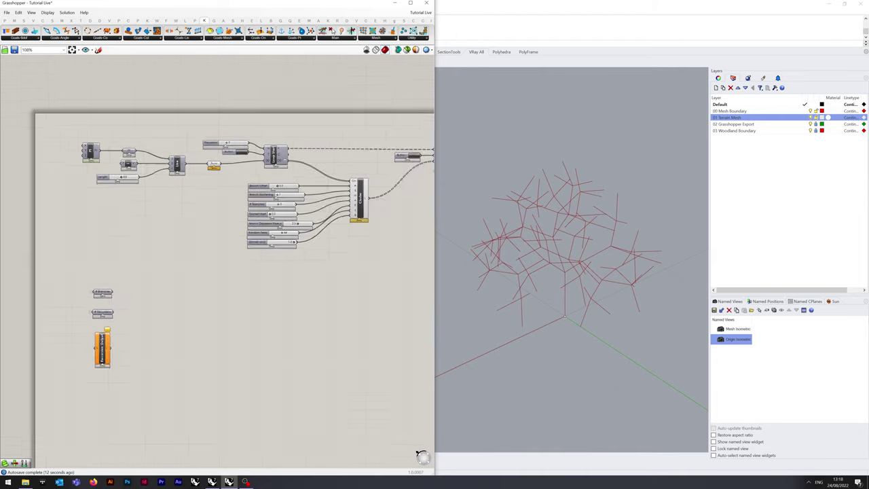
pyautogui.scroll(3, 128, 269)
pyautogui.click(119, 274)
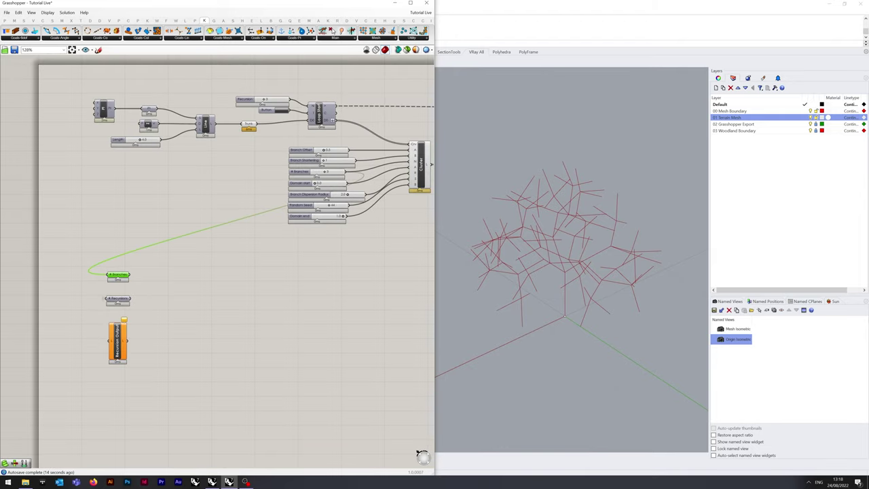
pyautogui.click(136, 266)
pyautogui.scroll(-3, 127, 270)
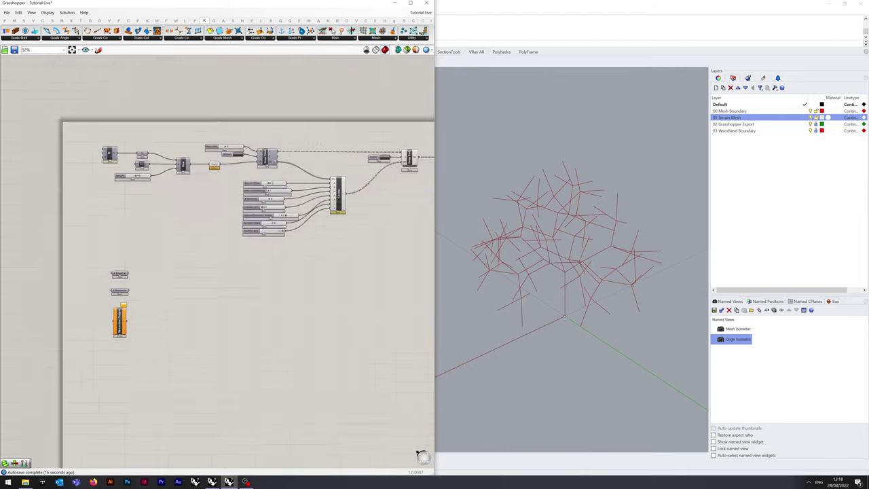
pyautogui.moveTo(127, 270); pyautogui.dragTo(71, 271, button='right')
pyautogui.scroll(3, 420, 453)
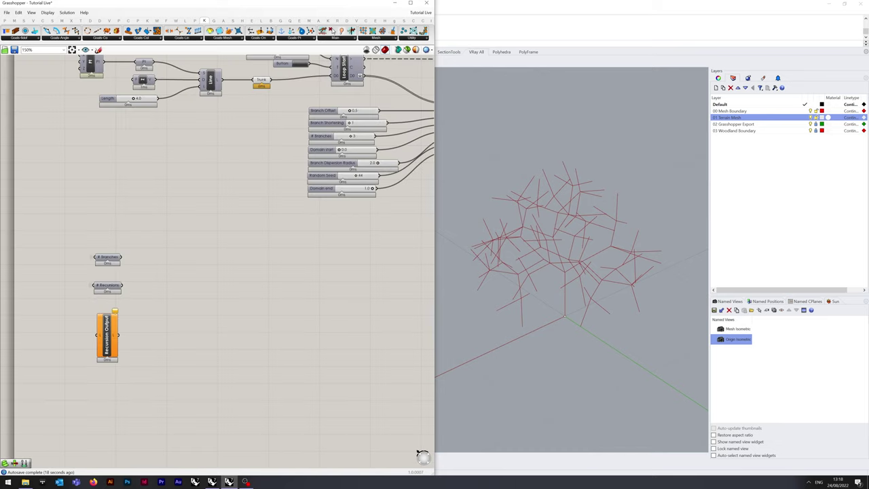
pyautogui.moveTo(149, 271); pyautogui.dragTo(198, 288, button='right')
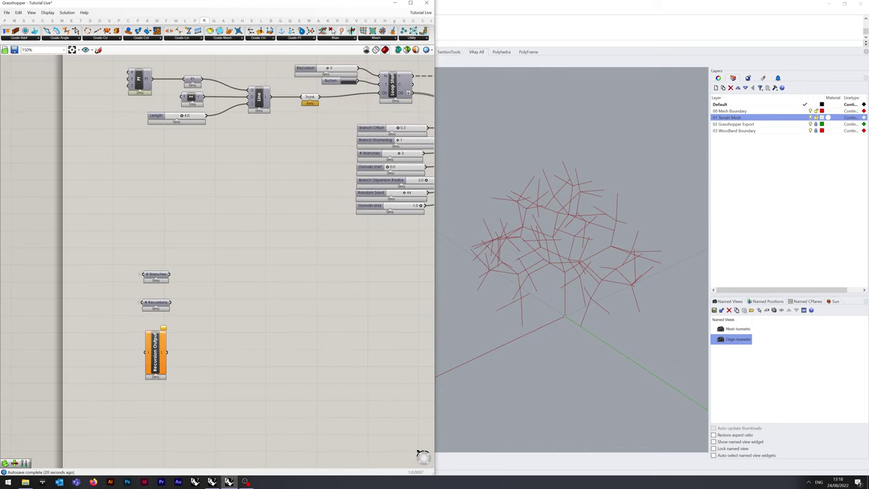
pyautogui.scroll(-2, 422, 455)
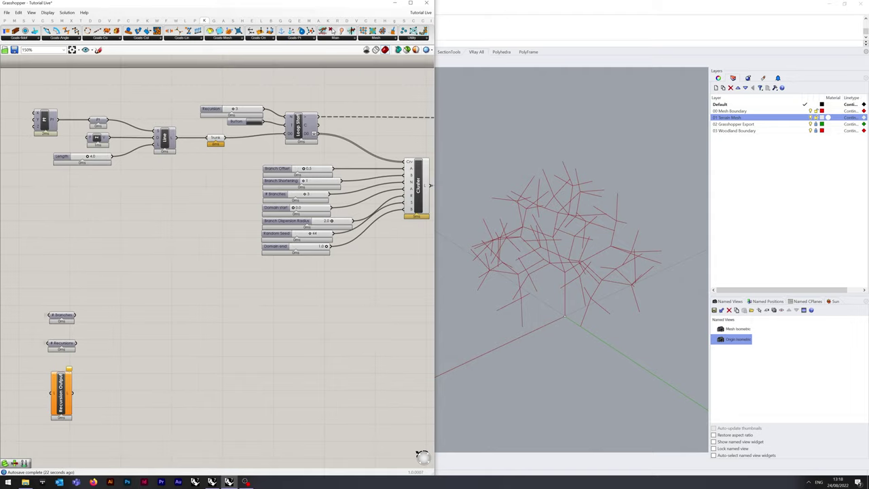
# Connect the loop's recursion output to the list input of the Recursion Output length component and flatten that input
pyautogui.moveTo(409, 158); pyautogui.dragTo(122, 322)
pyautogui.scroll(-1, 384, 255)
pyautogui.scroll(3, 100, 326)
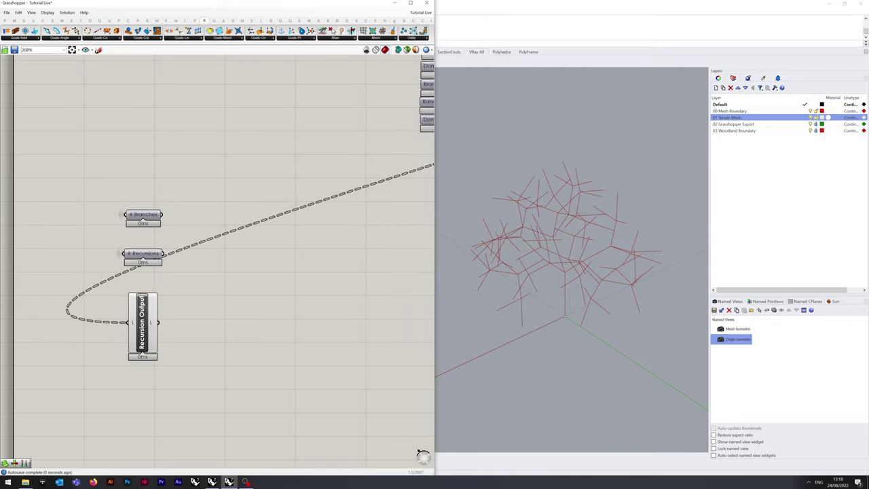
pyautogui.rightClick(138, 319)
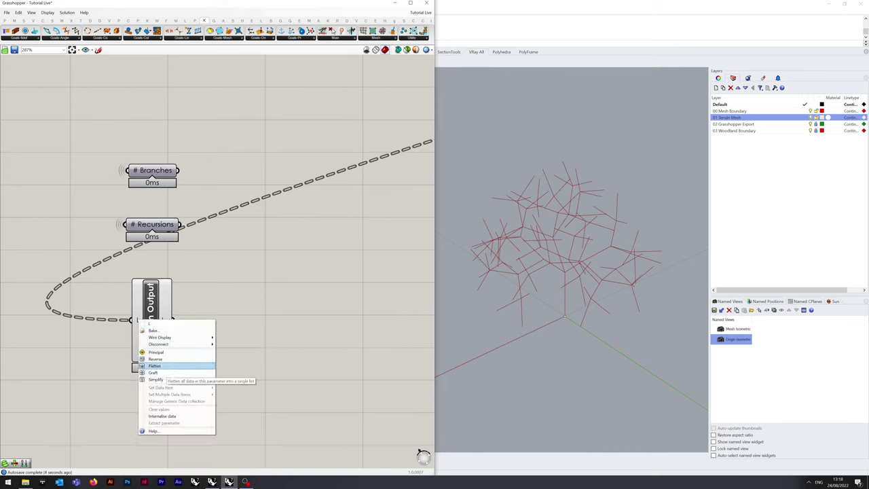
pyautogui.click(161, 374)
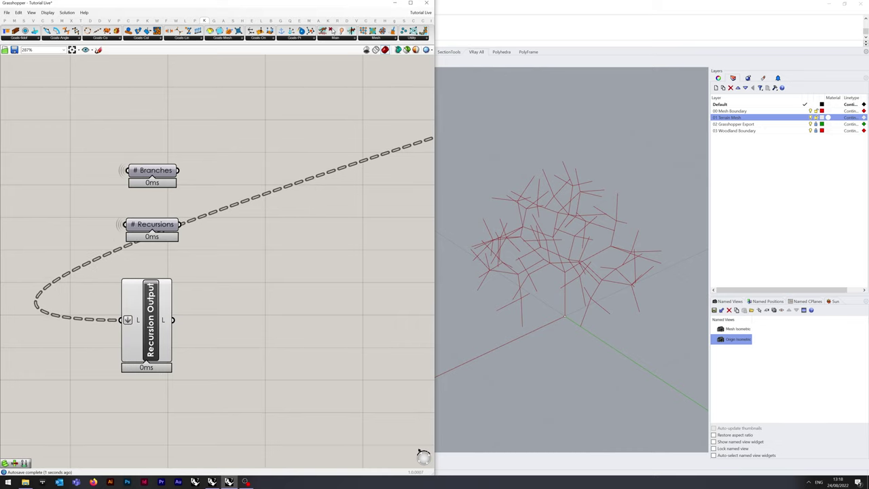
# Set the wire display of the Recursion Output component's list input to Hidden
pyautogui.rightClick(128, 320)
pyautogui.moveTo(156, 340)
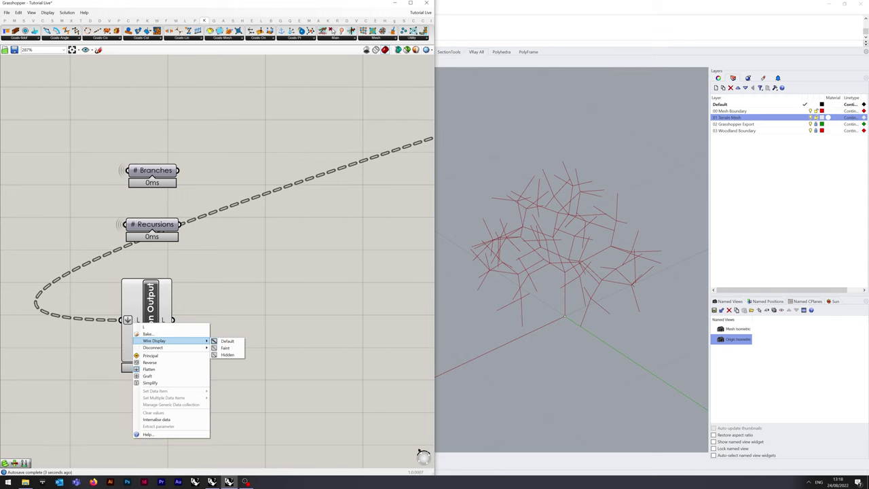
pyautogui.click(228, 354)
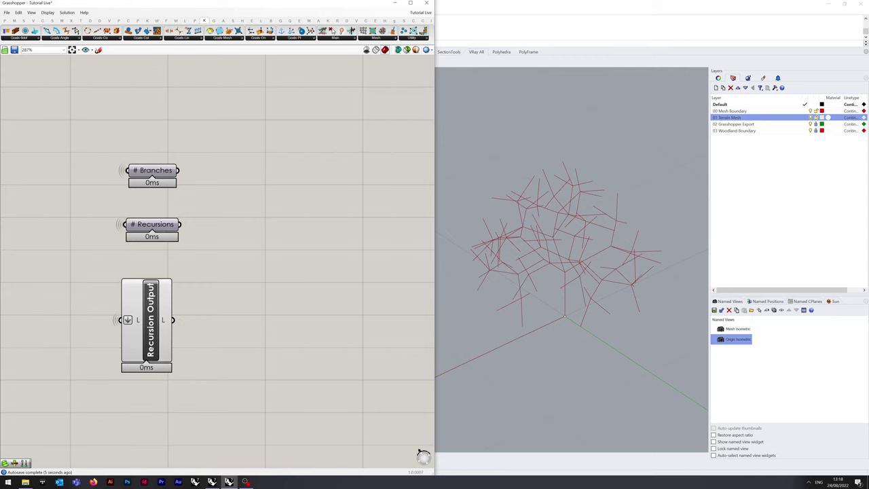
# Add an Expression component beside the three count components and give it a third input variable, z
pyautogui.scroll(-3, 156, 302)
pyautogui.moveTo(278, 261); pyautogui.dragTo(214, 257, button='right')
pyautogui.doubleClick(218, 257)
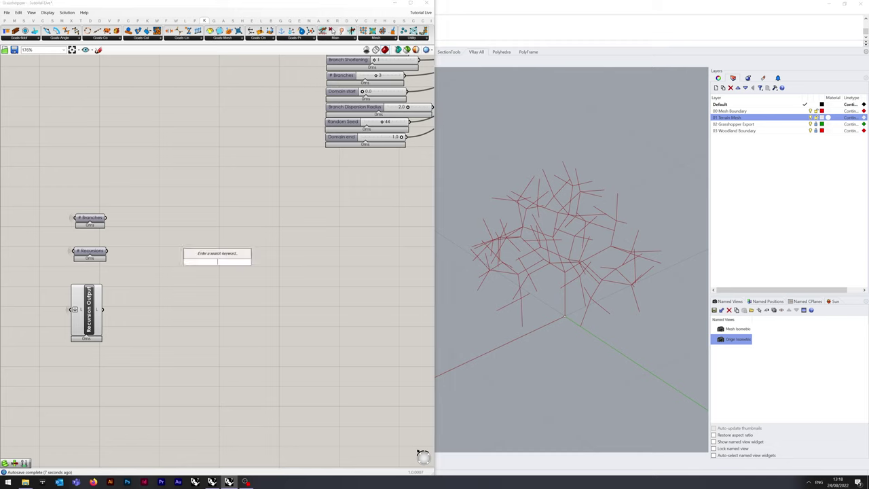
pyautogui.write('expres')
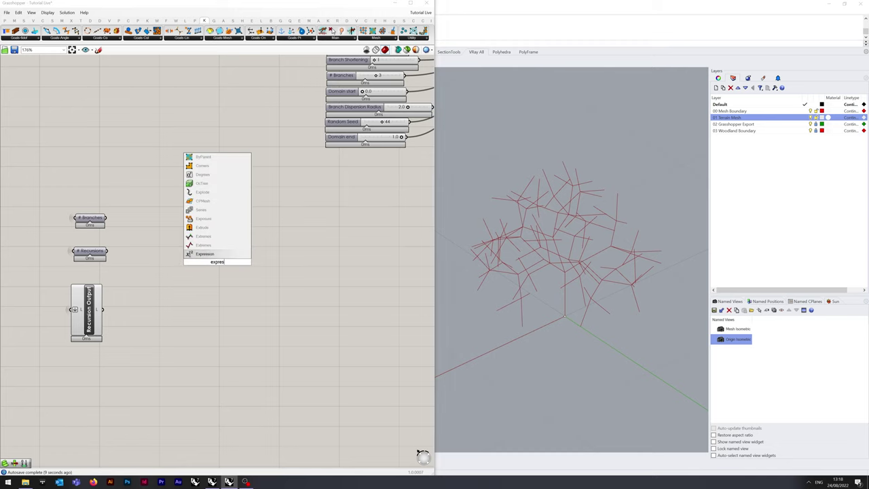
pyautogui.press('Return')
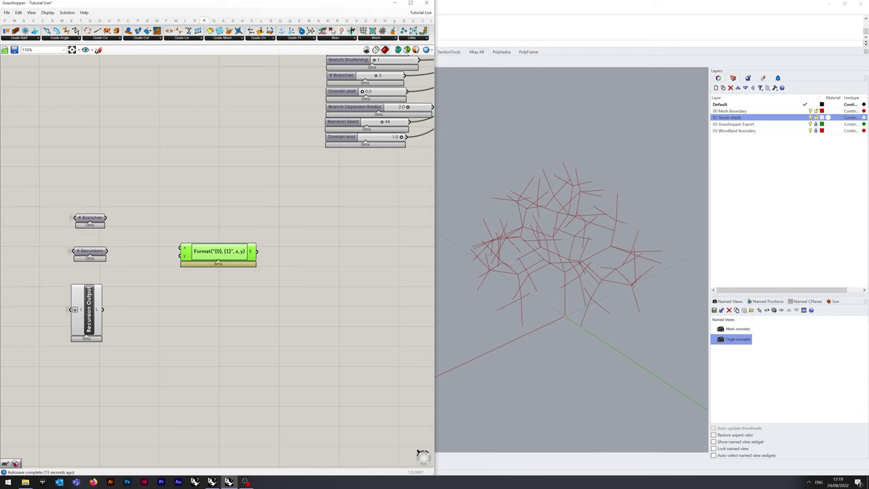
pyautogui.scroll(5, 218, 264)
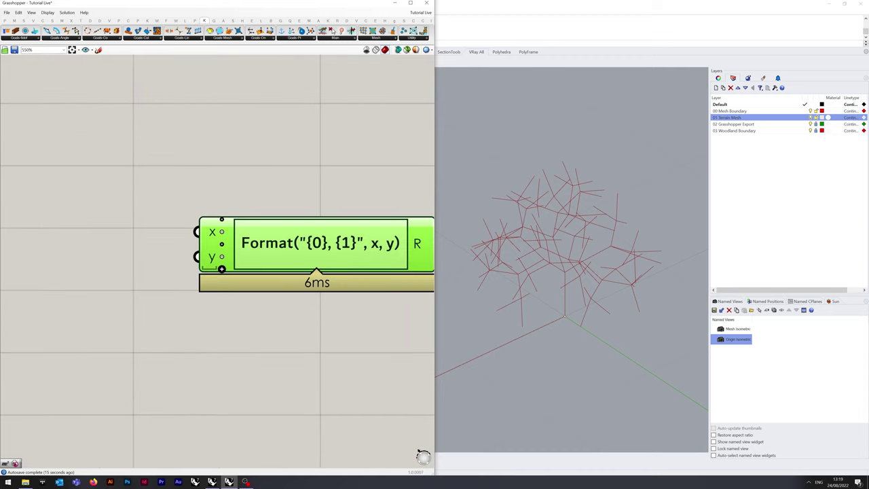
pyautogui.click(221, 269)
pyautogui.scroll(-4, 221, 269)
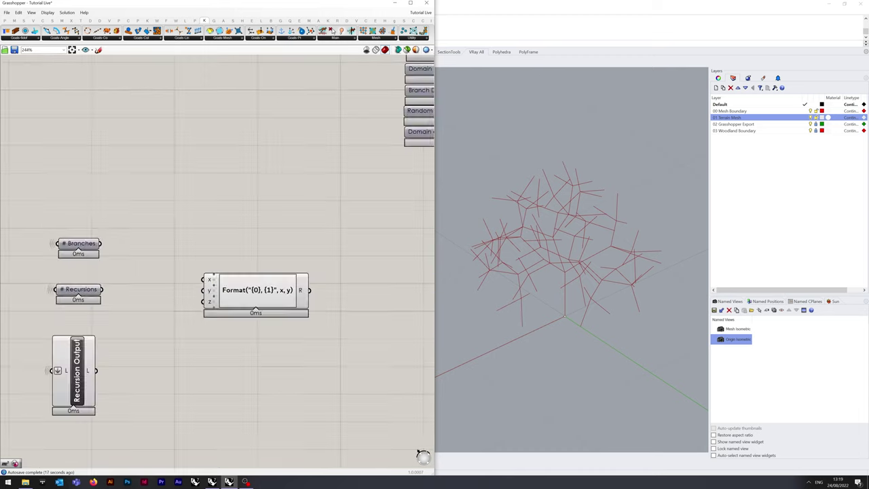
pyautogui.moveTo(256, 291); pyautogui.dragTo(245, 290)
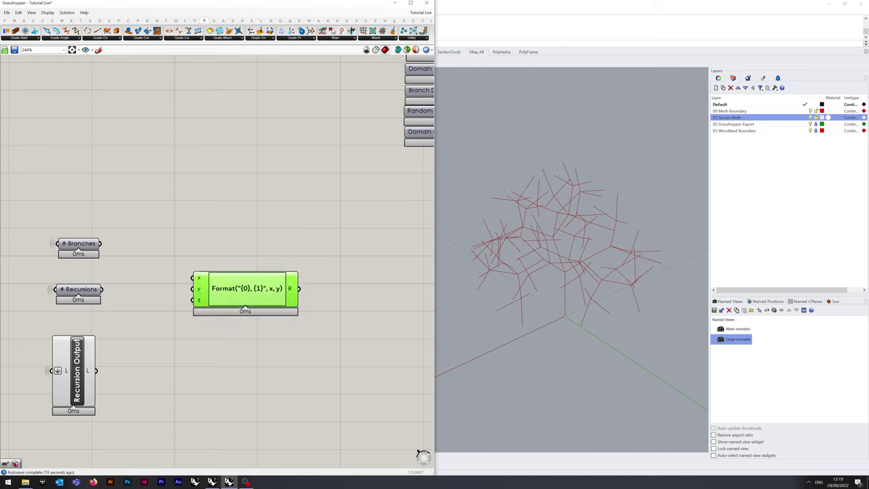
pyautogui.click(419, 453)
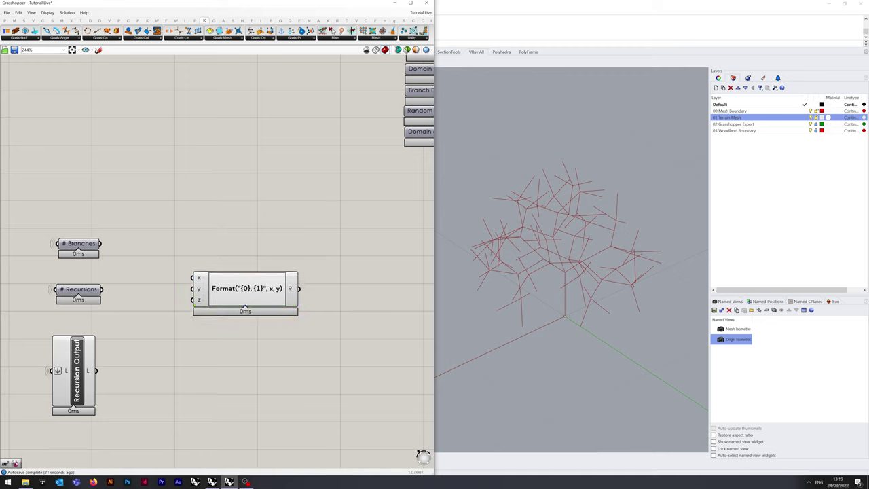
# Align the # Branches, # Recursions and Recursion Output components in a vertical column
pyautogui.moveTo(76, 370); pyautogui.dragTo(81, 370)
pyautogui.moveTo(132, 407); pyautogui.dragTo(74, 239)
pyautogui.middleClick(117, 218)
pyautogui.click(128, 211)
pyautogui.click(136, 212)
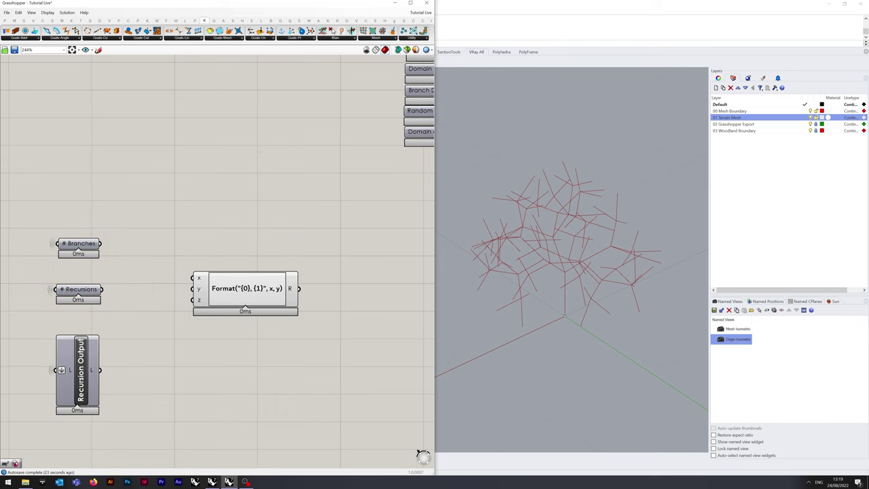
# Set the Expression component's formula to z-(x^(y+1))
pyautogui.moveTo(246, 290); pyautogui.dragTo(150, 293)
pyautogui.doubleClick(246, 288)
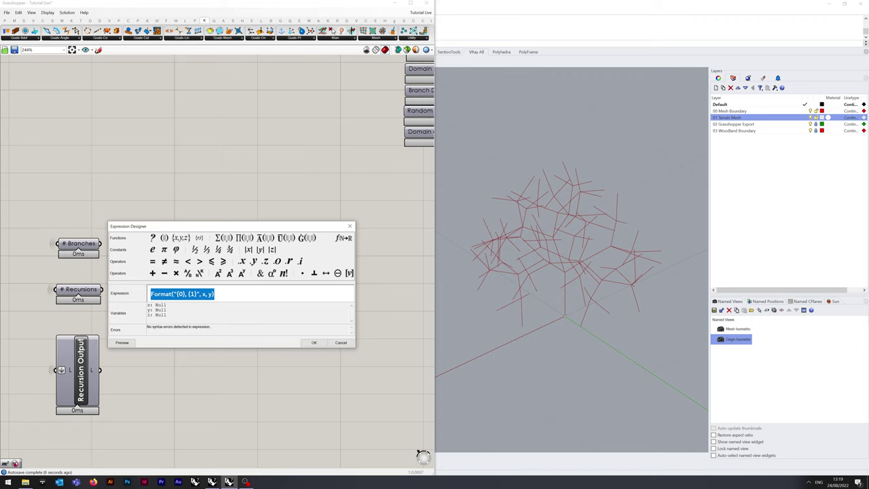
pyautogui.write('z-')
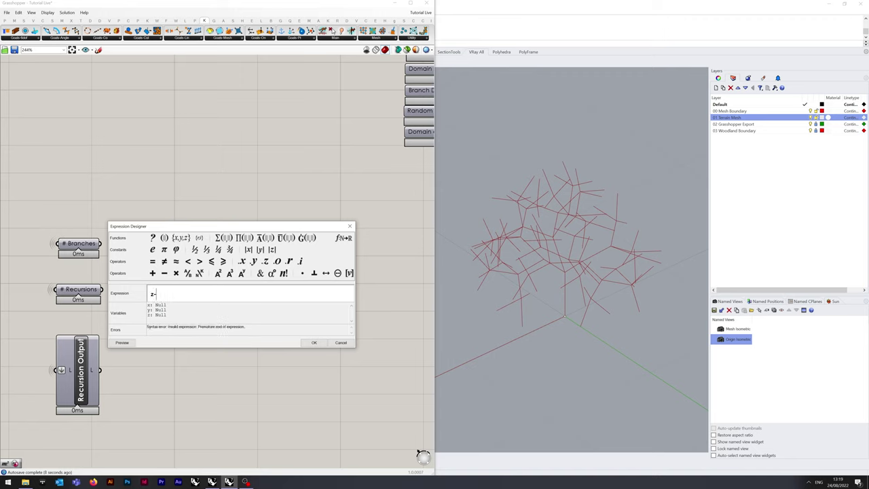
pyautogui.write('(x^(y')
pyautogui.write('+1))')
pyautogui.click(313, 342)
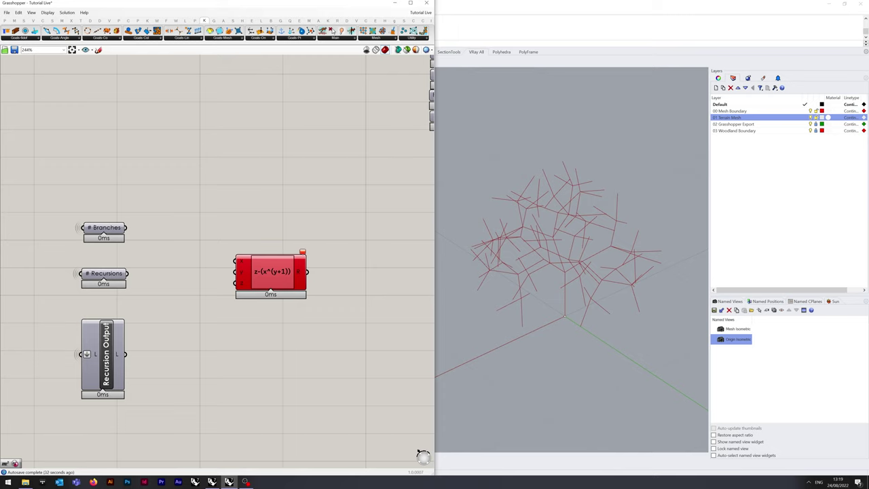
# Connect # Branches to x, # Recursions to y and the Recursion Output length to z of the expression
pyautogui.moveTo(125, 227); pyautogui.dragTo(235, 260)
pyautogui.moveTo(126, 272); pyautogui.dragTo(235, 272)
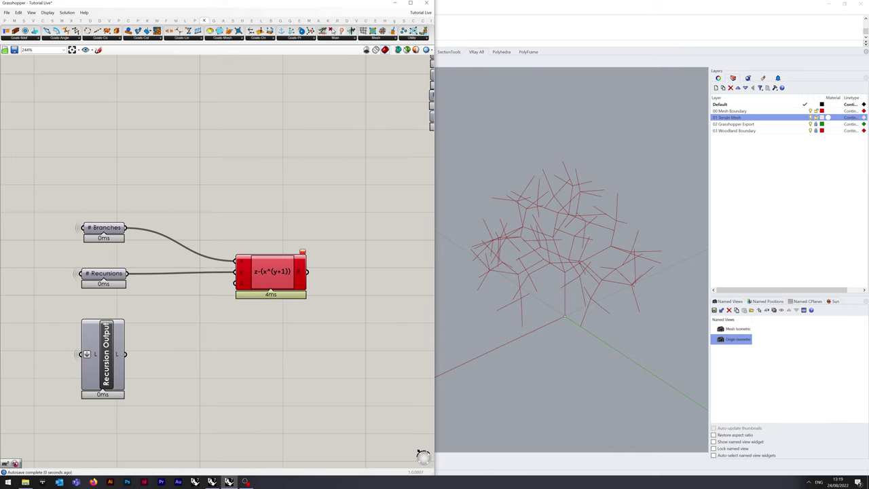
pyautogui.moveTo(125, 354); pyautogui.dragTo(235, 283)
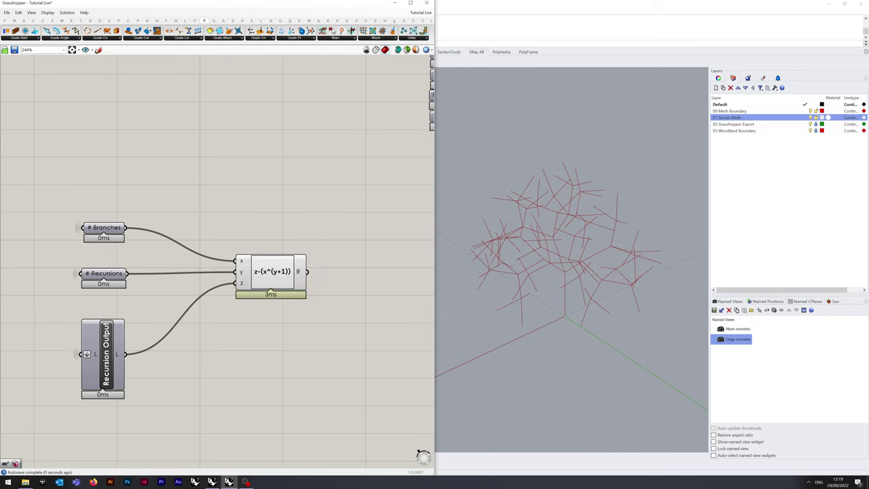
# Tidy the layout by moving Recursion Output and # Branches closer to # Recursions and lining up the expression with them
pyautogui.moveTo(339, 272); pyautogui.dragTo(290, 275, button='right')
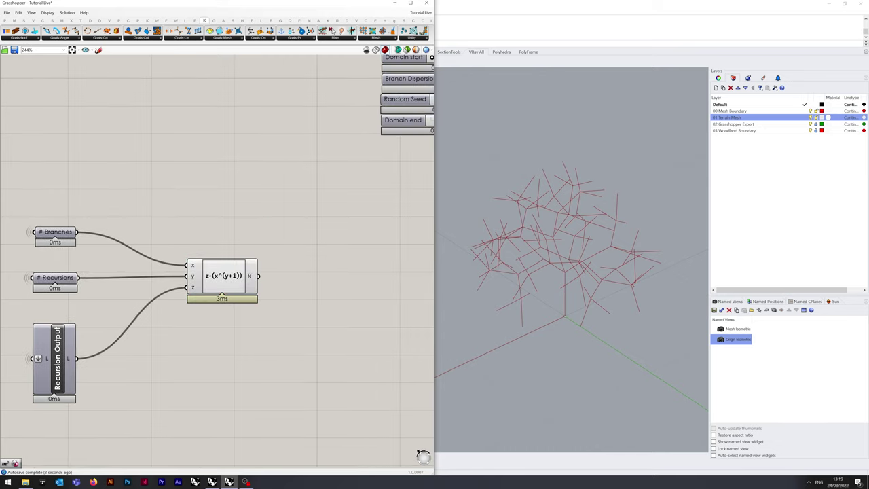
pyautogui.moveTo(54, 358); pyautogui.dragTo(54, 347)
pyautogui.moveTo(55, 231); pyautogui.dragTo(54, 237)
pyautogui.click(115, 197)
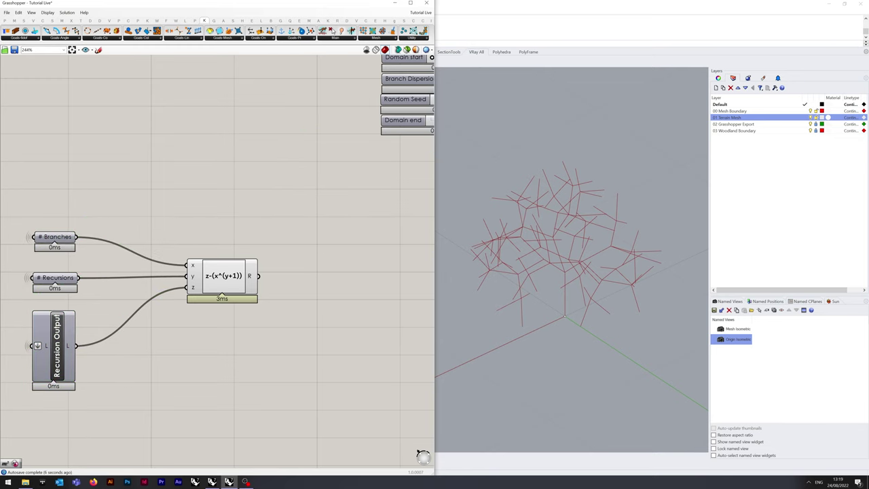
pyautogui.moveTo(306, 272); pyautogui.dragTo(260, 276, button='right')
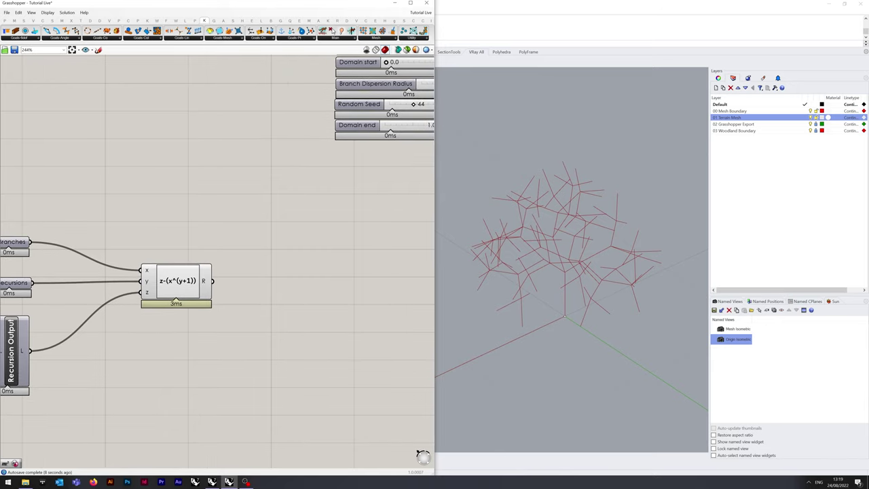
pyautogui.click(178, 281)
pyautogui.moveTo(177, 281); pyautogui.dragTo(173, 282)
pyautogui.click(180, 231)
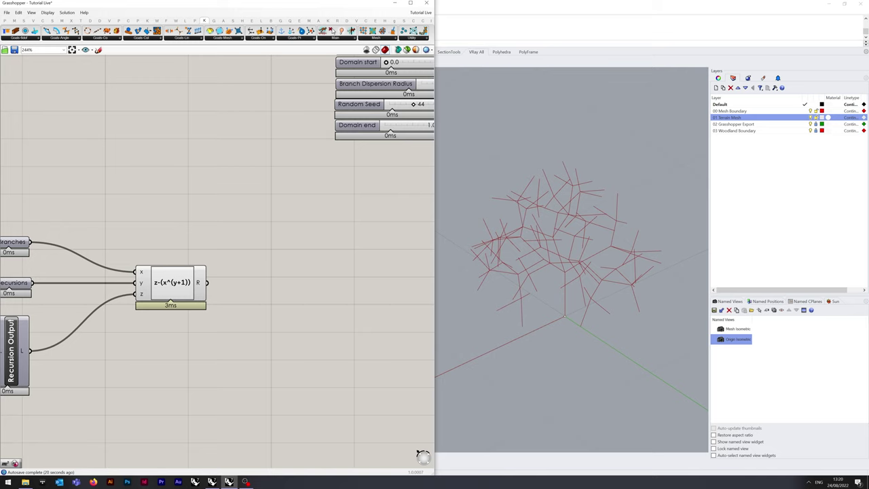
# Add a Split List component after the expression and connect the loop's recursion output to its list input
pyautogui.doubleClick(309, 281)
pyautogui.write('split')
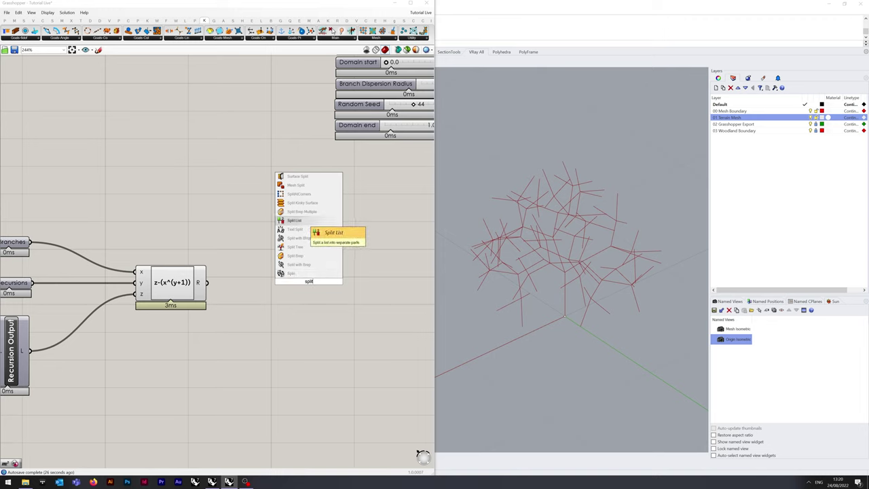
pyautogui.click(298, 221)
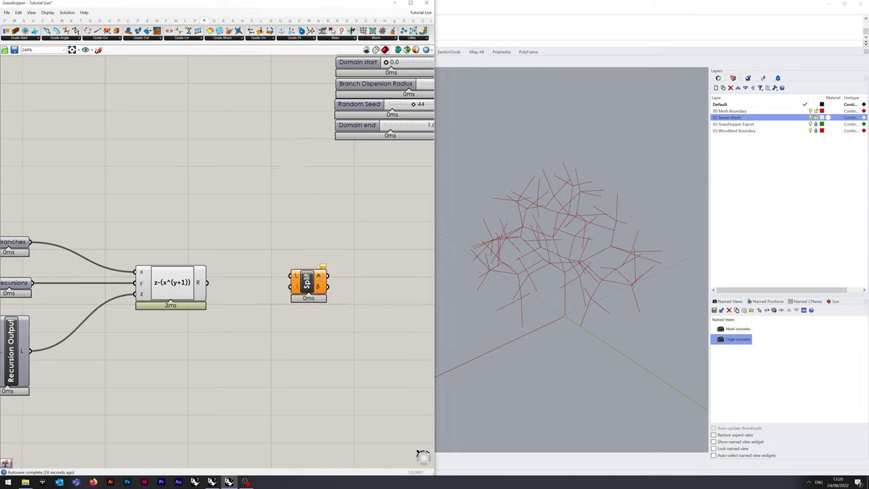
pyautogui.scroll(-6, 102, 315)
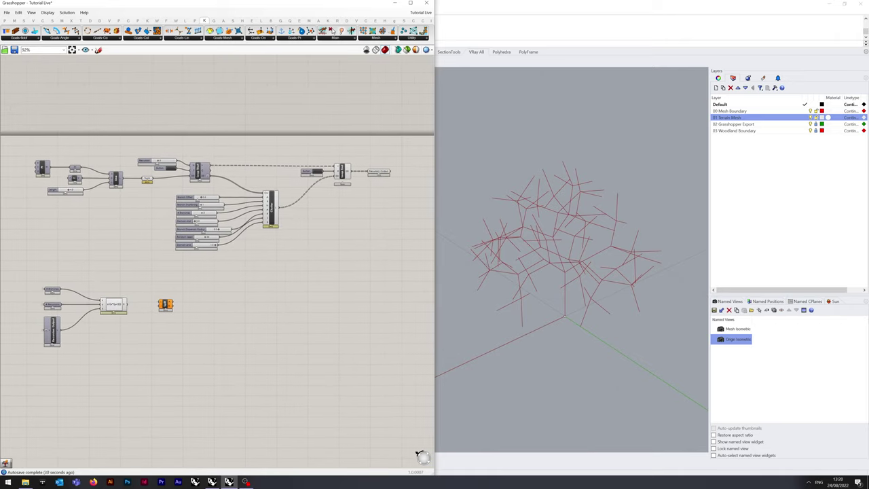
pyautogui.click(419, 453)
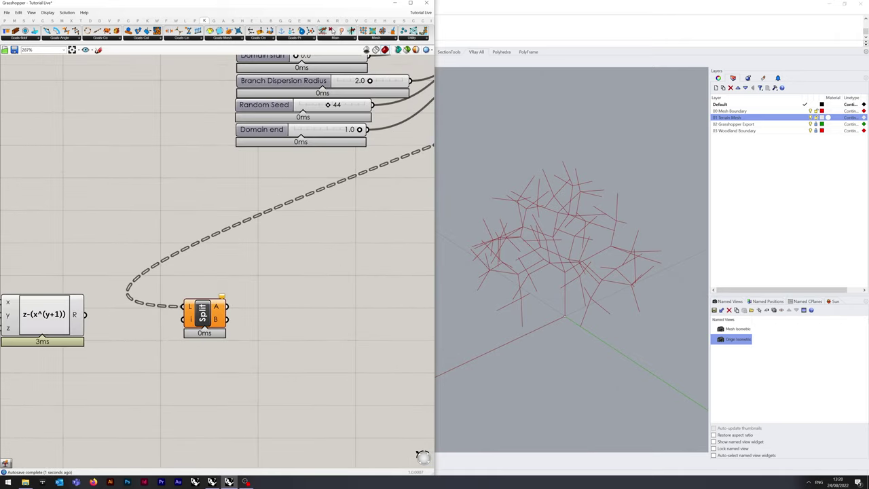
# Flatten the Split List component's list input and set its wire display to Hidden
pyautogui.rightClick(189, 306)
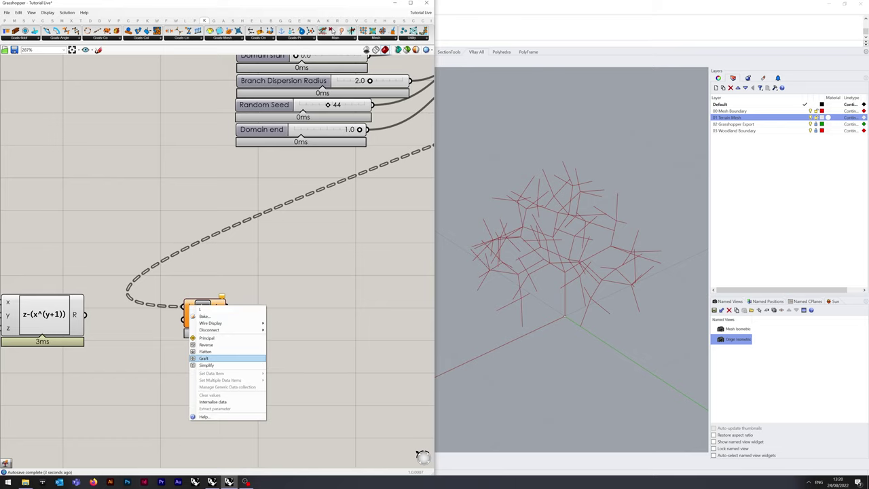
pyautogui.click(210, 344)
pyautogui.rightClick(189, 307)
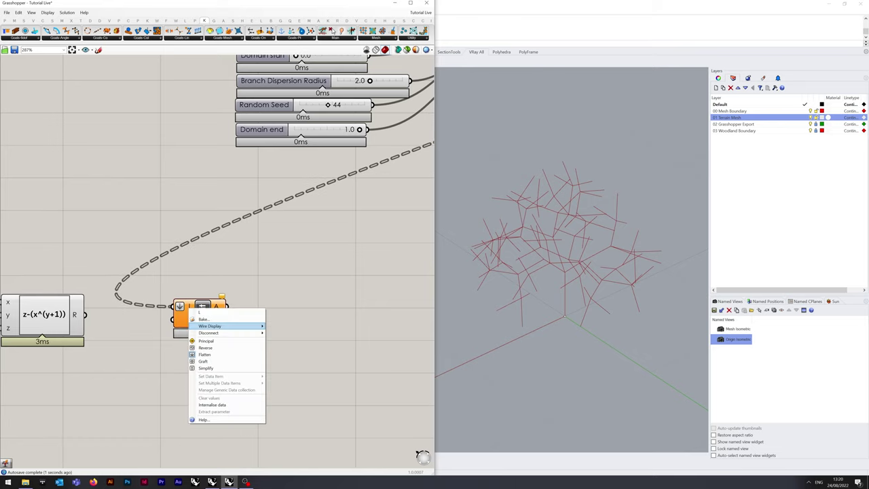
pyautogui.moveTo(217, 326)
pyautogui.click(283, 339)
pyautogui.moveTo(289, 346); pyautogui.dragTo(363, 310, button='right')
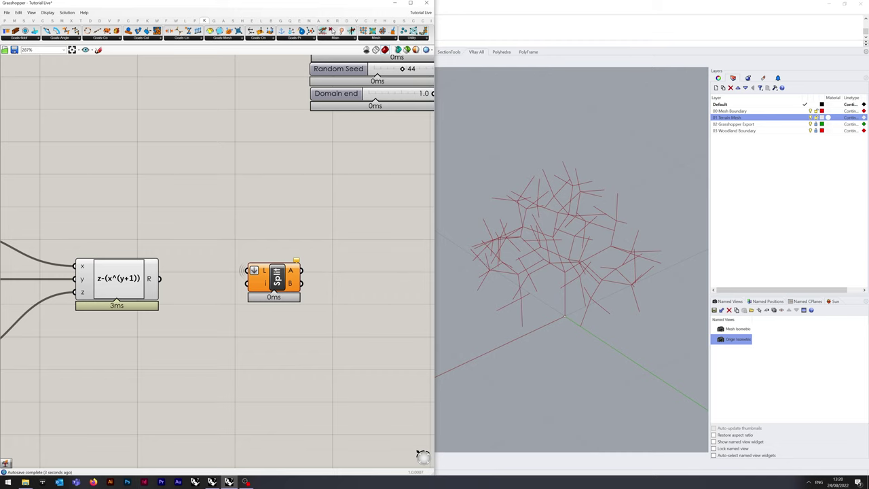
# Connect the expression's result to the index input of the Split List component
pyautogui.moveTo(160, 279); pyautogui.dragTo(248, 282)
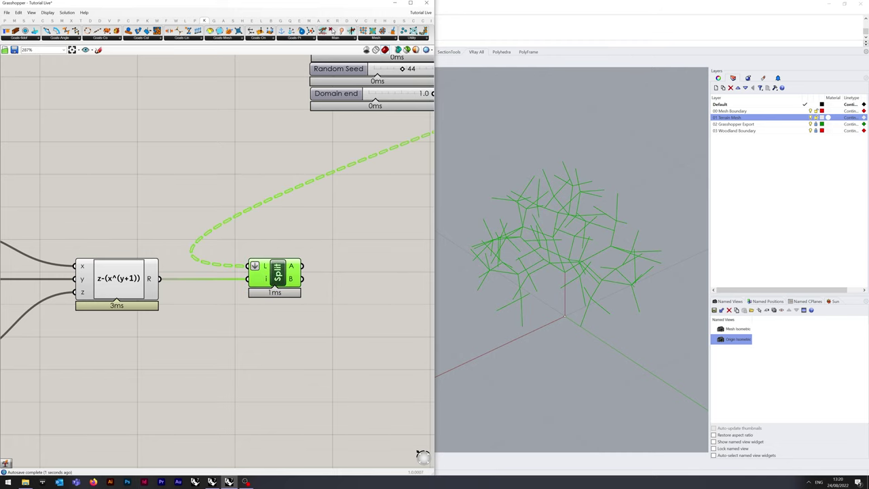
pyautogui.click(325, 319)
pyautogui.moveTo(326, 319); pyautogui.dragTo(226, 304, button='right')
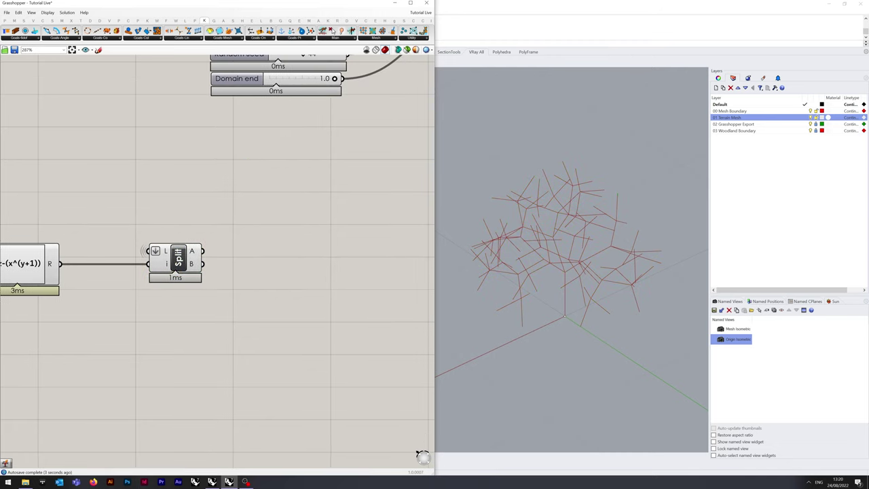
# Add a Curve parameter after the Split List component
pyautogui.moveTo(200, 264)
pyautogui.scroll(-2, 201, 265)
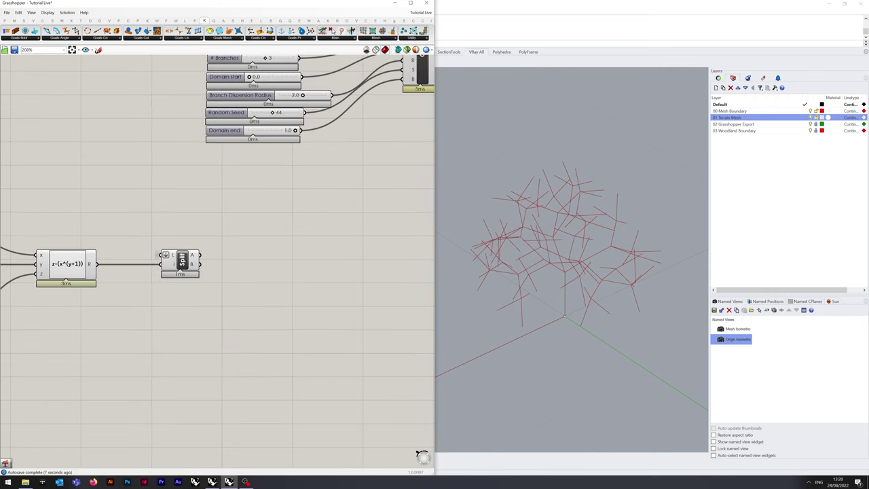
pyautogui.doubleClick(260, 266)
pyautogui.write('curve')
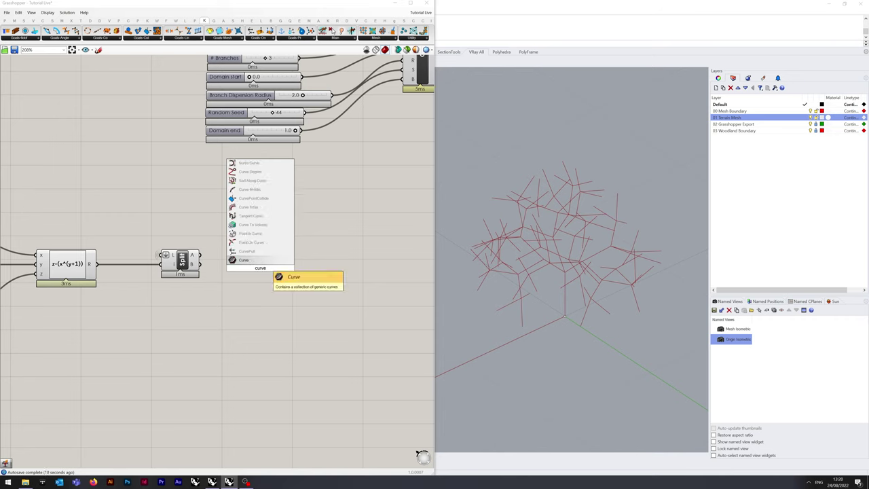
pyautogui.click(260, 259)
# Add an End Points component and a Point parameter after the Curve parameter
pyautogui.doubleClick(308, 266)
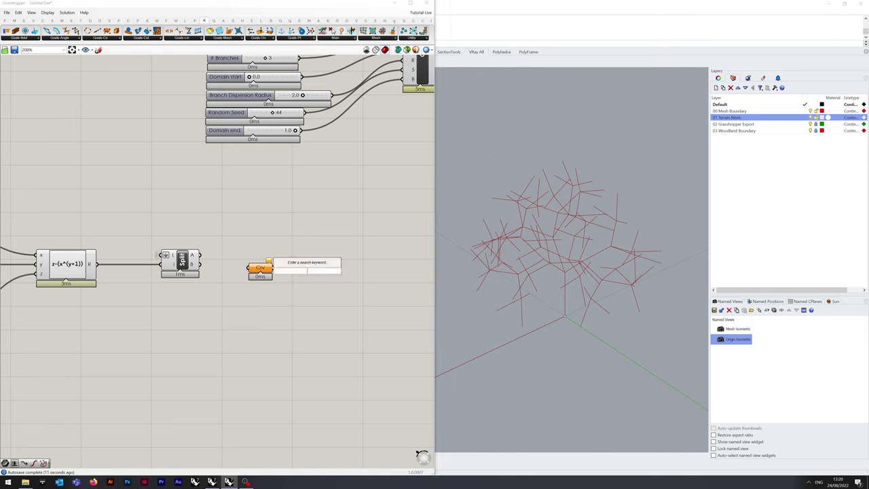
pyautogui.write('end point')
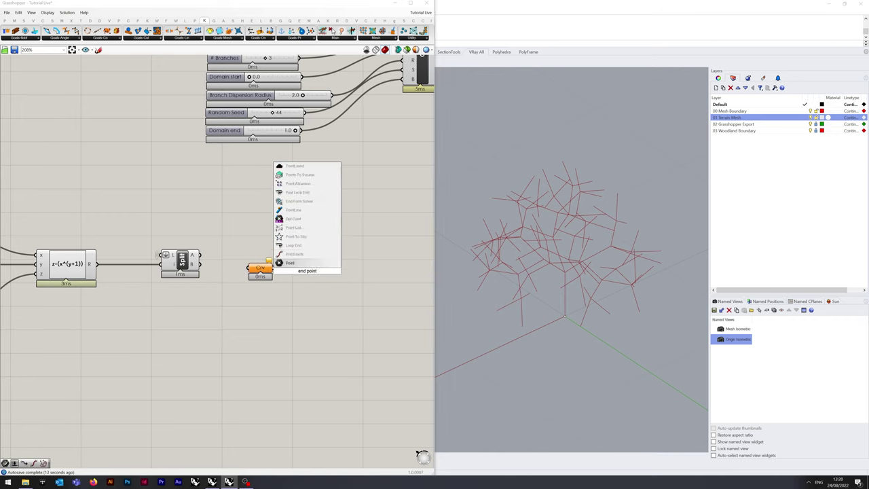
pyautogui.press('Return')
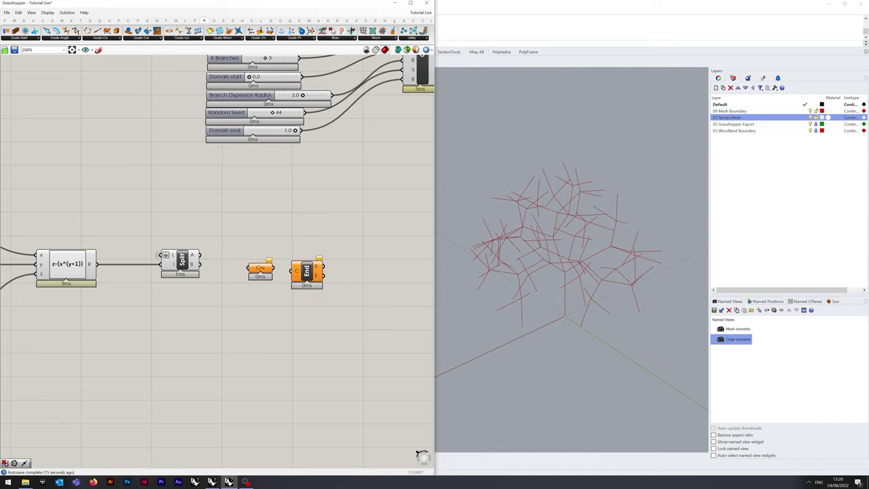
pyautogui.moveTo(339, 272); pyautogui.dragTo(209, 272, button='right')
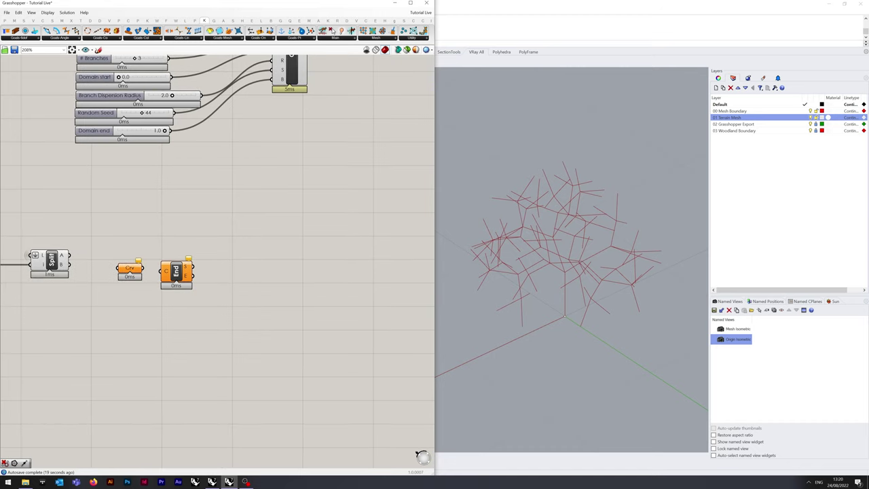
pyautogui.doubleClick(240, 274)
pyautogui.write('point')
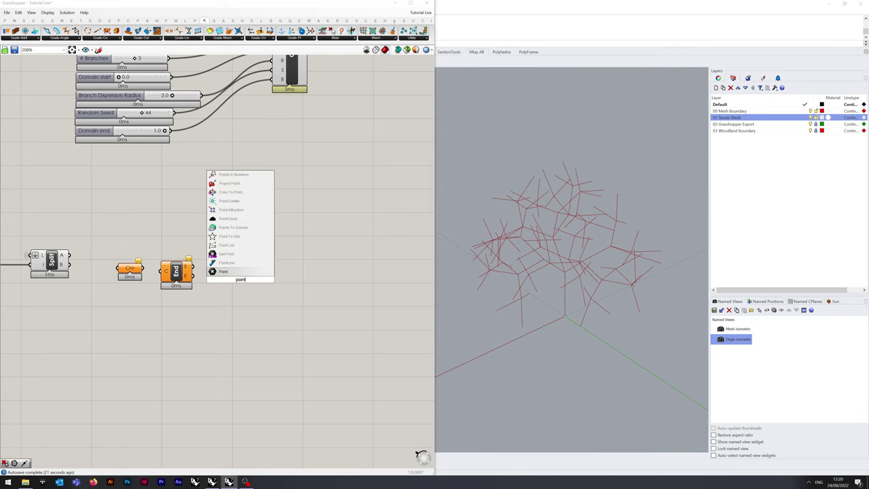
pyautogui.press('Return')
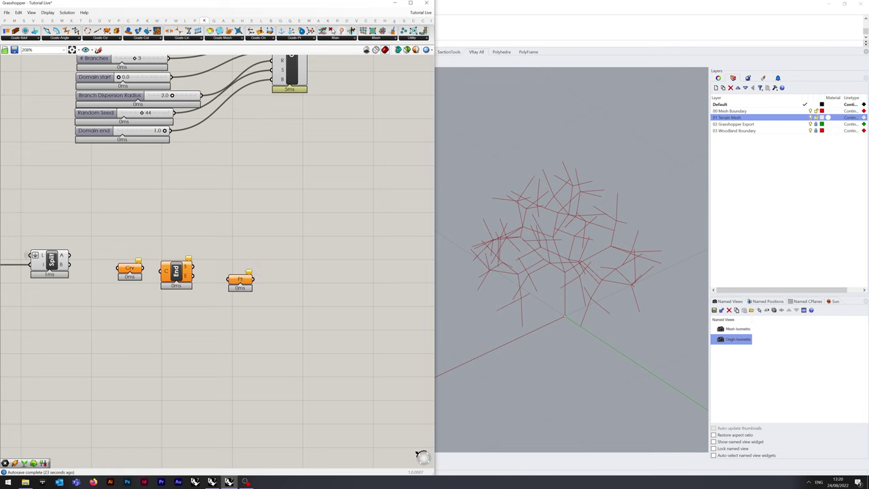
# Add a Path Mapper component followed by a second Point parameter at the end of the chain
pyautogui.moveTo(322, 275); pyautogui.dragTo(247, 274, button='right')
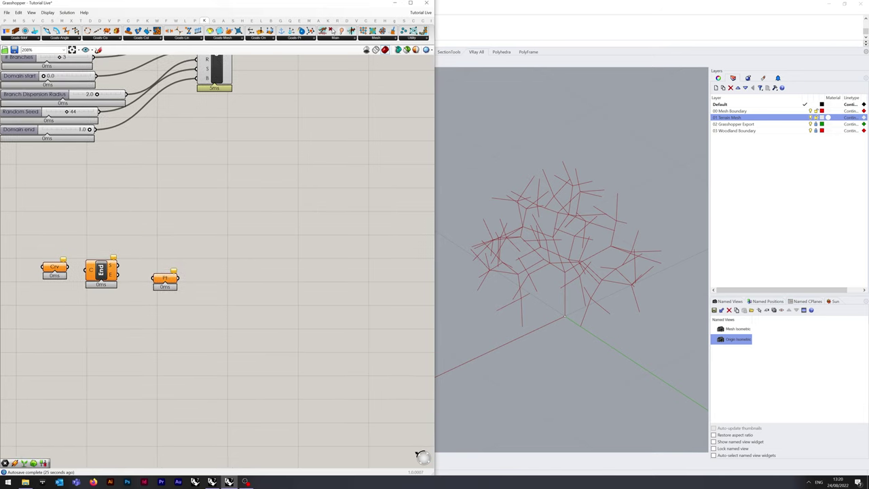
pyautogui.doubleClick(253, 274)
pyautogui.write('path mapp')
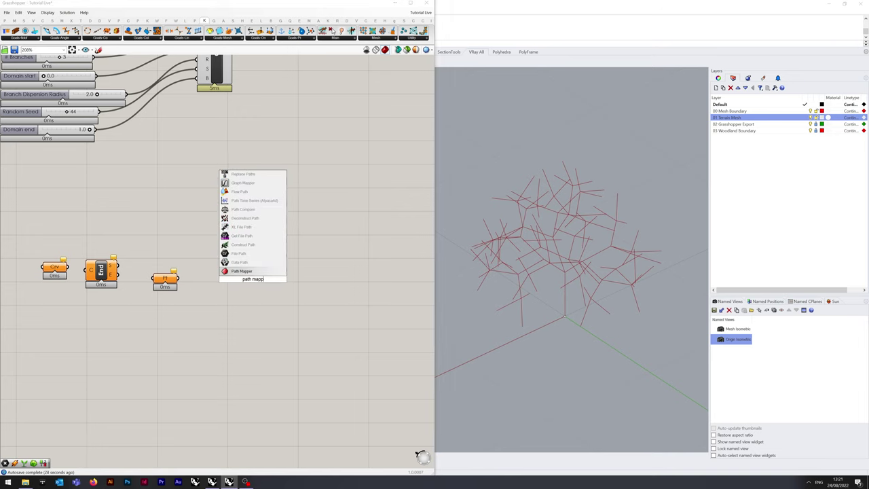
pyautogui.press('Return')
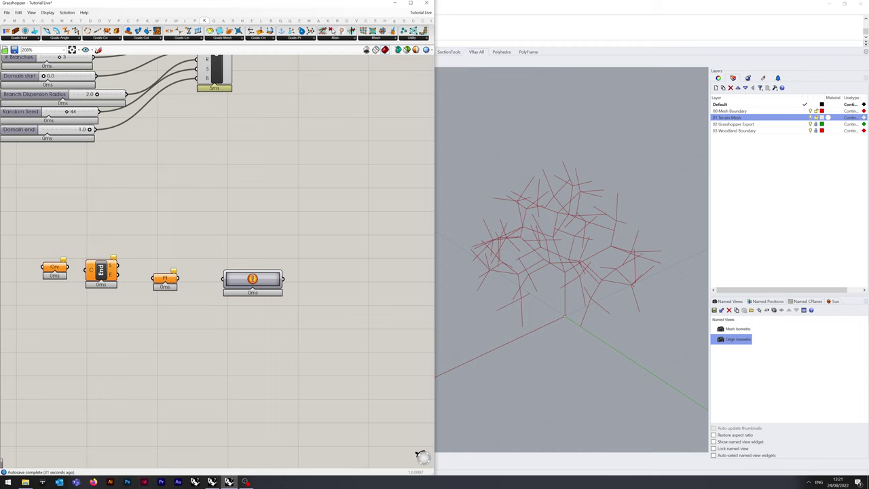
pyautogui.doubleClick(331, 274)
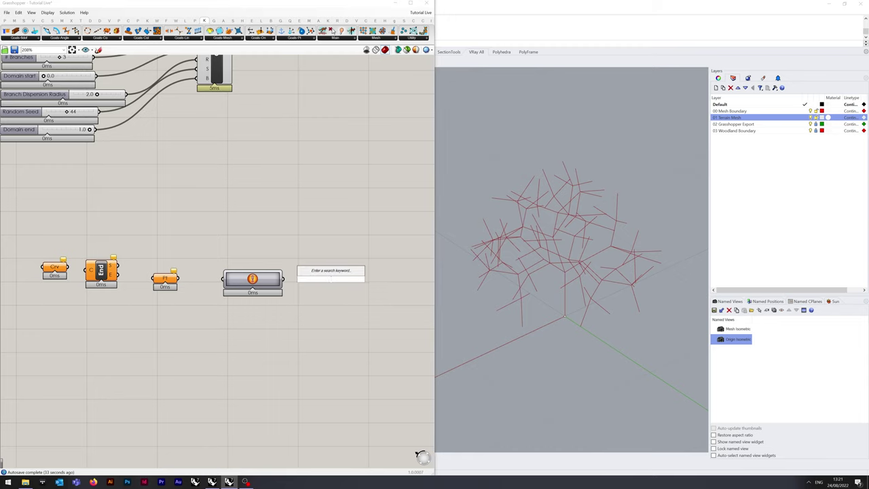
pyautogui.write('point')
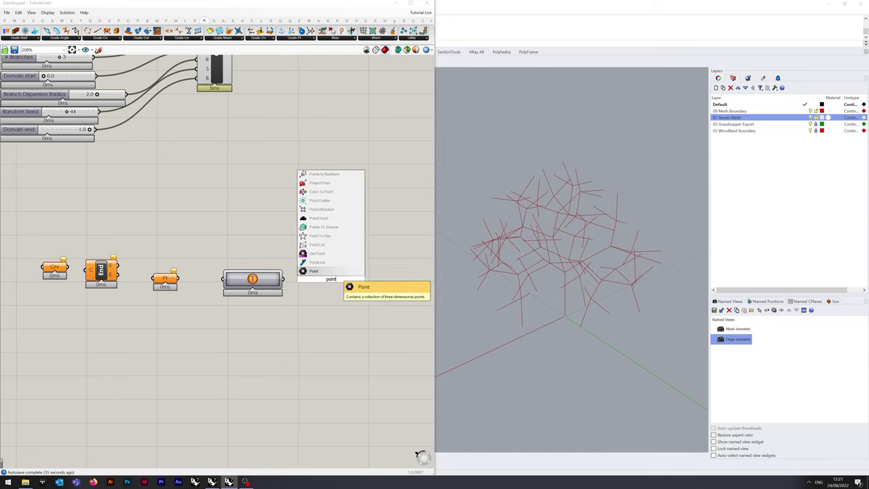
pyautogui.click(331, 272)
# Connect Split List's B output through the Curve parameter into End Points, and its end output into the first Point parameter
pyautogui.moveTo(136, 319); pyautogui.dragTo(277, 328, button='right')
pyautogui.scroll(1, 143, 272)
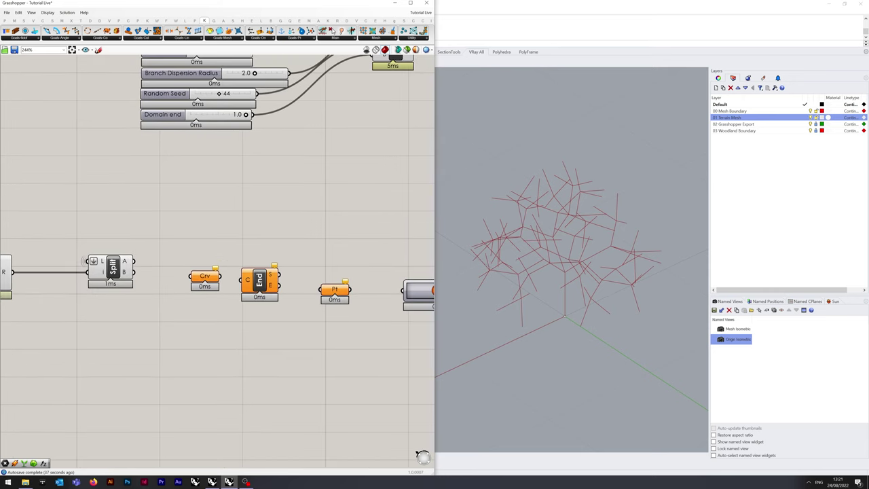
pyautogui.moveTo(134, 272); pyautogui.dragTo(241, 279)
pyautogui.moveTo(259, 280); pyautogui.dragTo(316, 278)
pyautogui.click(313, 319)
pyautogui.moveTo(315, 317); pyautogui.dragTo(261, 310, button='right')
pyautogui.click(262, 269)
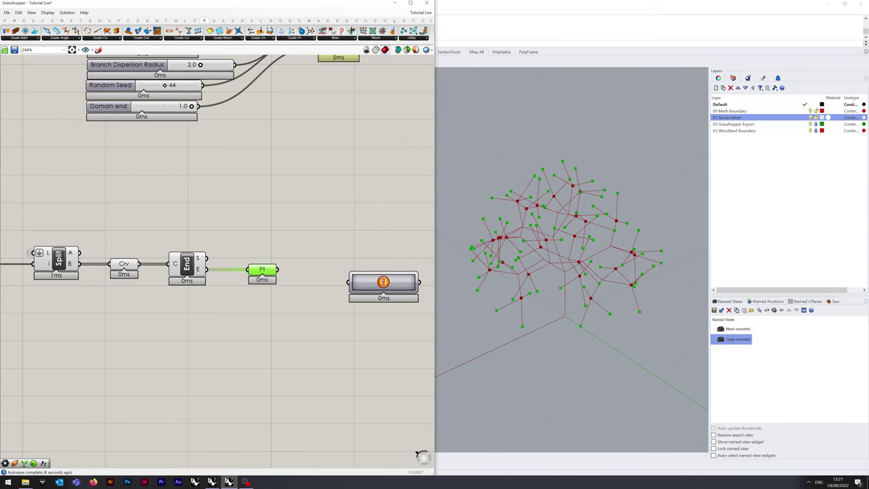
pyautogui.moveTo(262, 269); pyautogui.dragTo(256, 270)
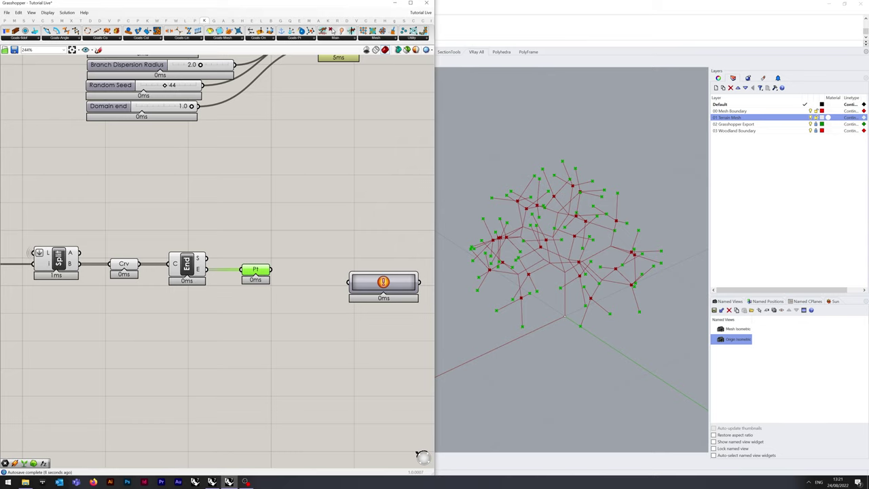
# Turn off the preview of the components from the # Branches input through End Points
pyautogui.scroll(-2, 272, 305)
pyautogui.moveTo(271, 305); pyautogui.dragTo(341, 280, button='right')
pyautogui.scroll(-2, 274, 311)
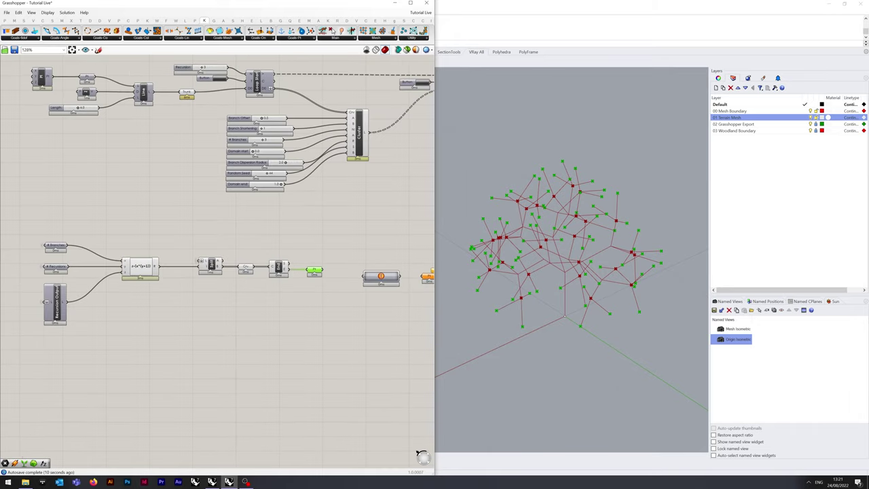
pyautogui.moveTo(286, 317); pyautogui.dragTo(34, 241)
pyautogui.middleClick(165, 226)
pyautogui.click(186, 238)
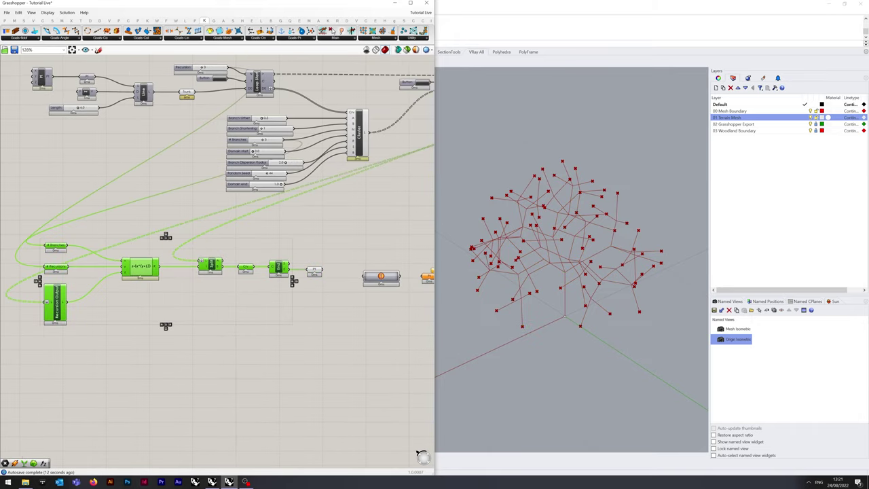
pyautogui.click(187, 227)
pyautogui.moveTo(187, 227); pyautogui.dragTo(178, 226, button='right')
# Turn off the preview of the Point parameter connected to End Points
pyautogui.moveTo(317, 266); pyautogui.dragTo(215, 277, button='right')
pyautogui.scroll(3, 215, 277)
pyautogui.moveTo(306, 290); pyautogui.dragTo(290, 283)
pyautogui.rightClick(196, 279)
pyautogui.click(203, 291)
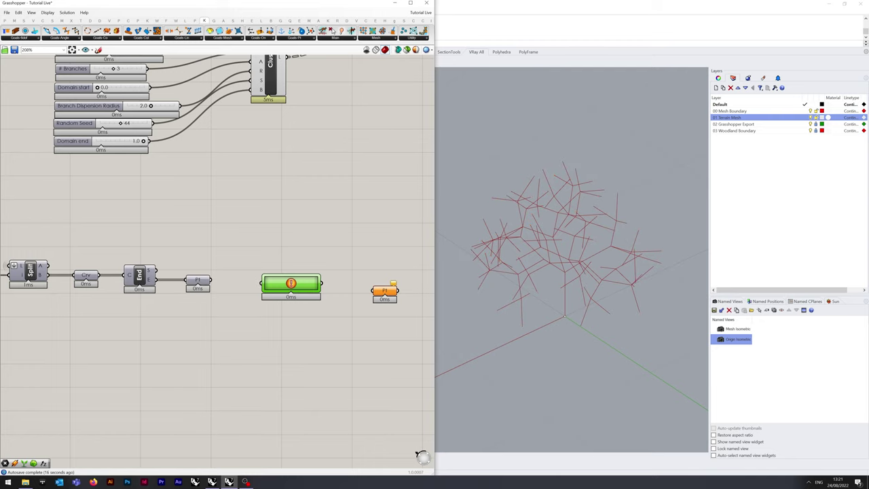
# Reposition the Path Mapper and the second Point parameter in line with the chain
pyautogui.rightClick(384, 291)
pyautogui.click(346, 315)
pyautogui.moveTo(299, 285); pyautogui.dragTo(296, 283)
pyautogui.moveTo(385, 290); pyautogui.dragTo(364, 278)
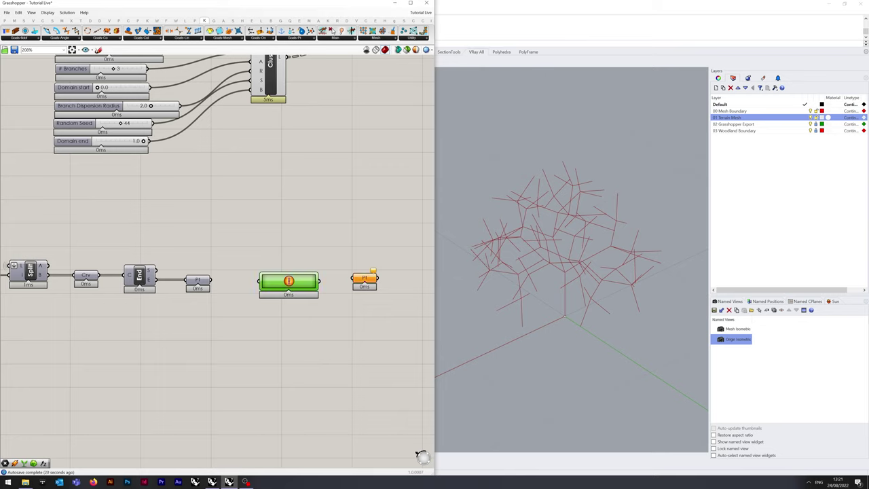
pyautogui.moveTo(299, 284); pyautogui.dragTo(297, 284)
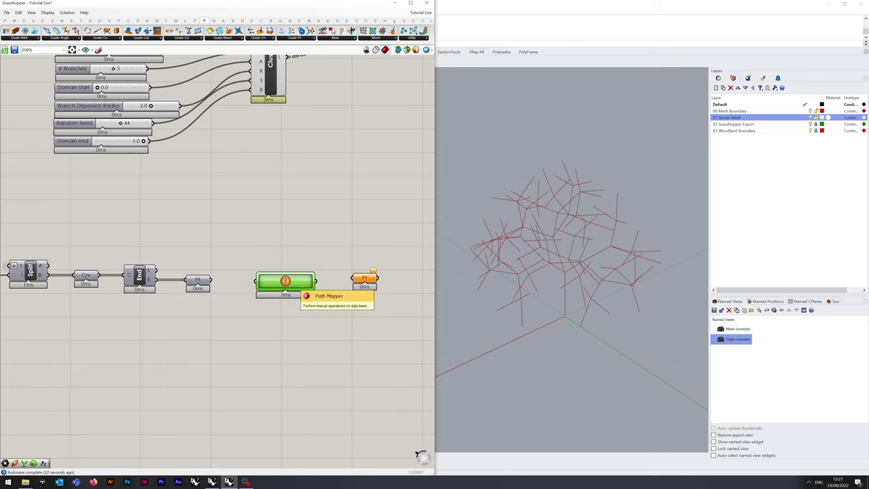
# Set the Path Mapper's source to {A}(i) and its target to {i\3}
pyautogui.doubleClick(285, 281)
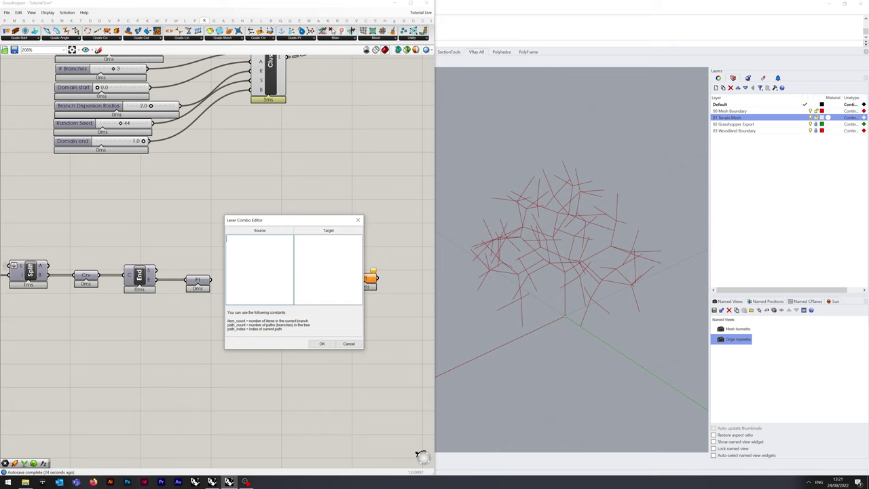
pyautogui.write('{')
pyautogui.write('A')
pyautogui.write('}(i)')
pyautogui.click(303, 241)
pyautogui.write('{i\\3}')
pyautogui.press('Return')
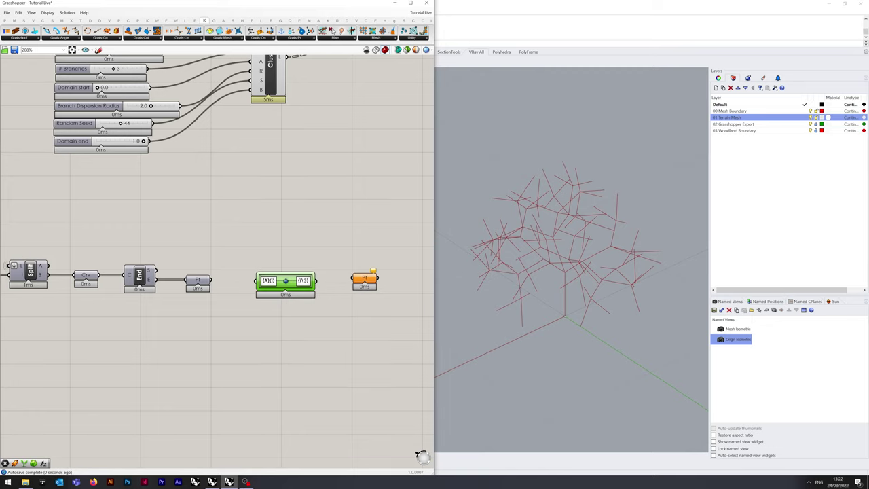
# Connect the first Point parameter to the Path Mapper and the mapper's output to the second Point parameter
pyautogui.moveTo(210, 280); pyautogui.dragTo(358, 280)
pyautogui.click(356, 314)
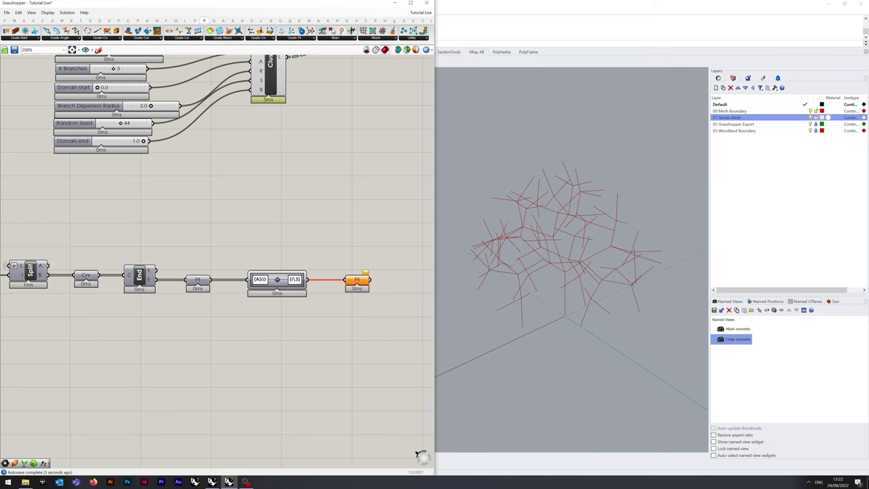
pyautogui.moveTo(356, 314); pyautogui.dragTo(420, 319, button='right')
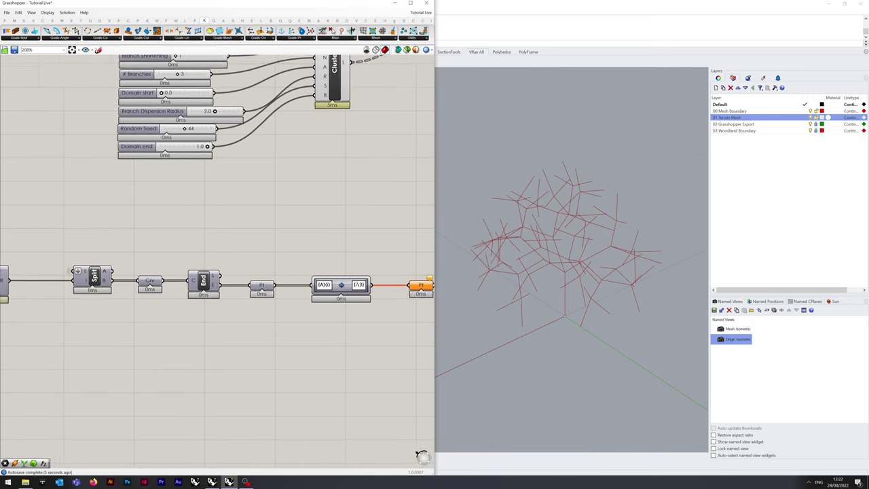
pyautogui.moveTo(274, 345); pyautogui.dragTo(306, 352, button='right')
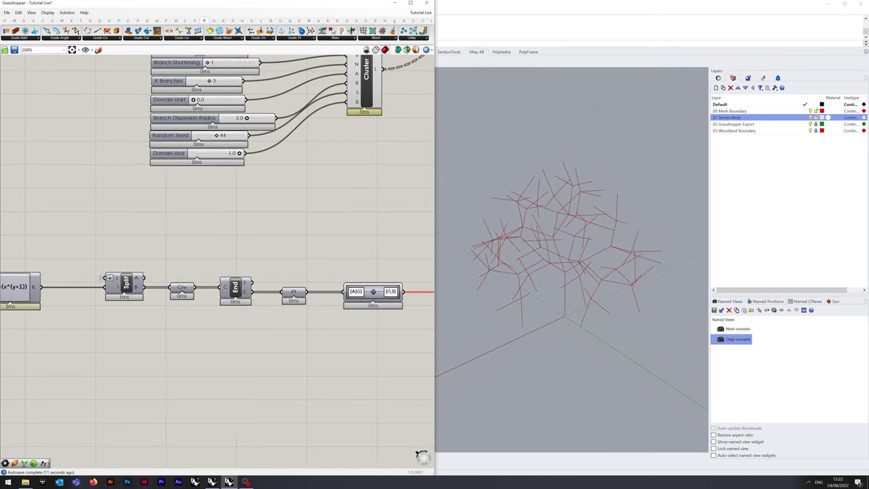
# Flatten the curve input of the End Points component
pyautogui.rightClick(226, 286)
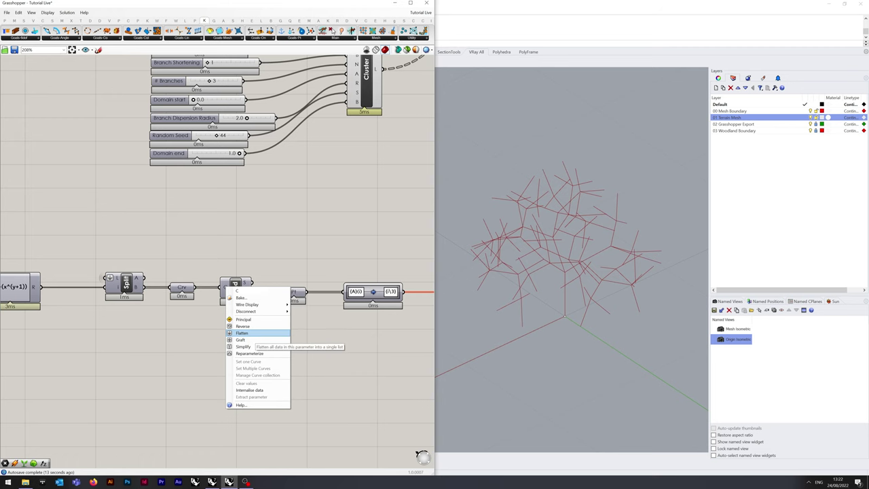
pyautogui.click(244, 333)
pyautogui.moveTo(272, 346); pyautogui.dragTo(266, 344, button='right')
pyautogui.moveTo(184, 287)
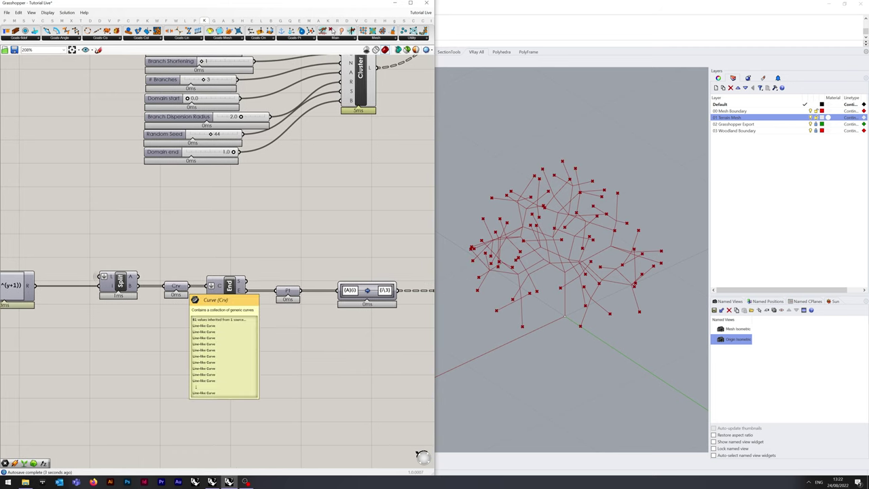
pyautogui.moveTo(222, 286)
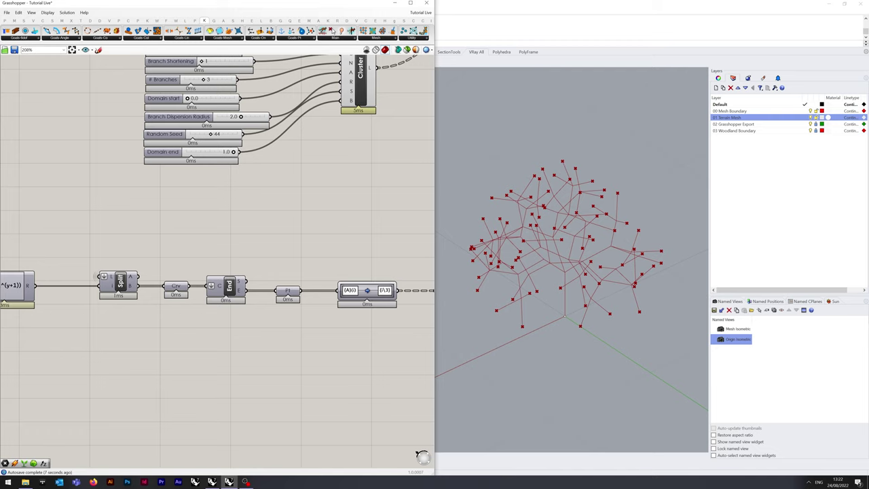
# Tidy the spacing of the Curve, End Points, Path Mapper and final Point components along the chain
pyautogui.moveTo(176, 286); pyautogui.dragTo(174, 287)
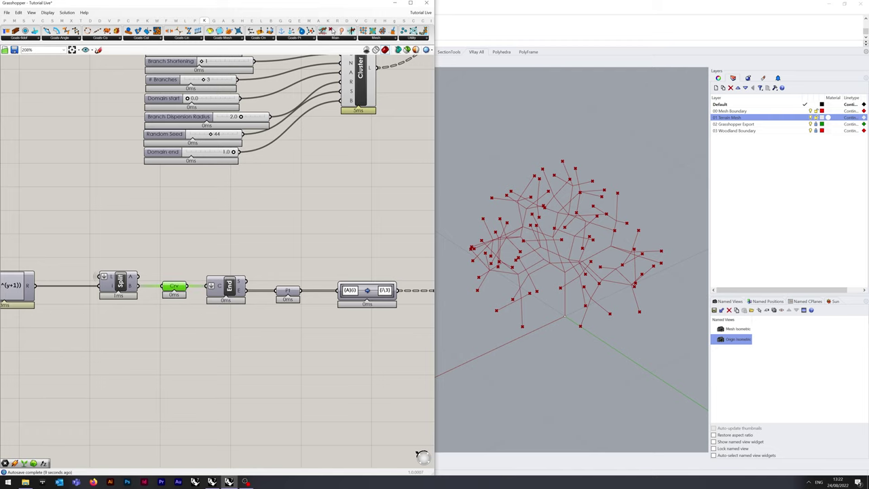
pyautogui.click(221, 323)
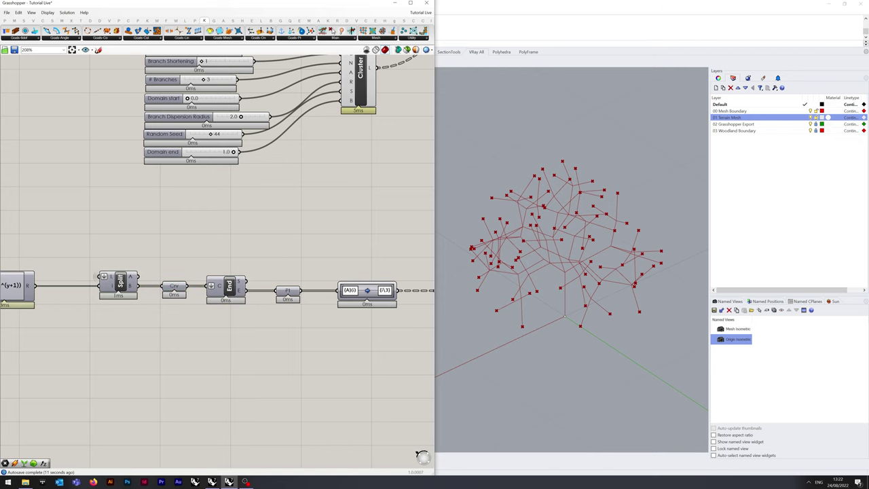
pyautogui.moveTo(221, 323); pyautogui.dragTo(181, 316, button='right')
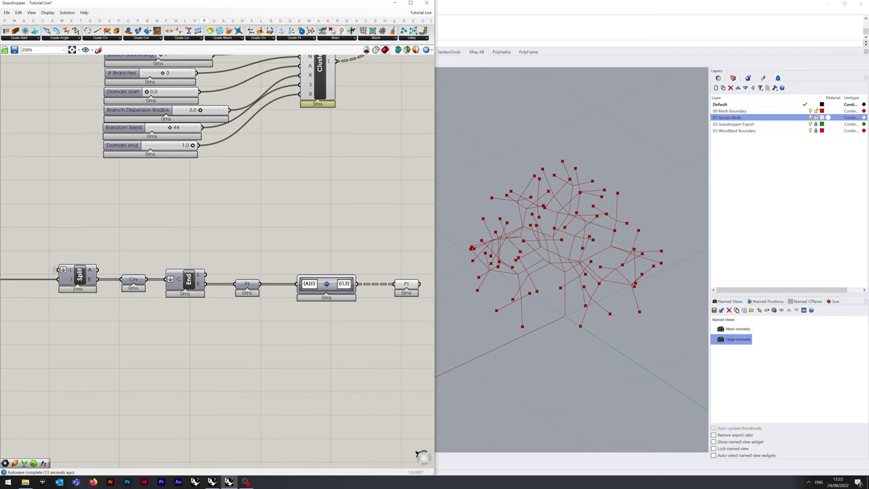
pyautogui.click(189, 280)
pyautogui.moveTo(191, 279); pyautogui.dragTo(193, 280)
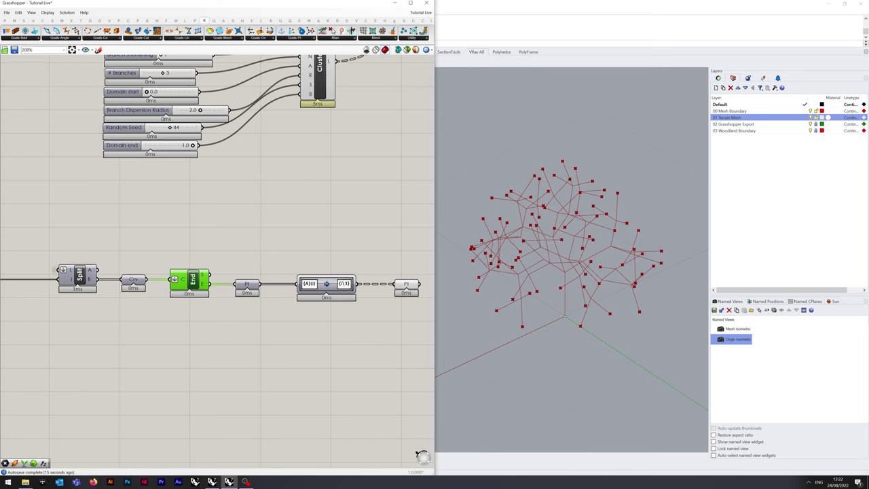
pyautogui.click(197, 332)
pyautogui.moveTo(271, 333); pyautogui.dragTo(219, 330, button='right')
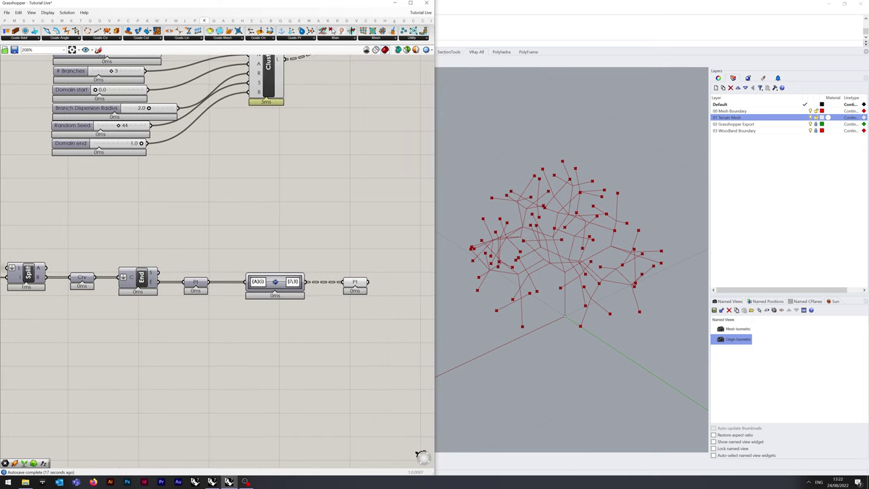
pyautogui.moveTo(275, 285); pyautogui.dragTo(266, 285)
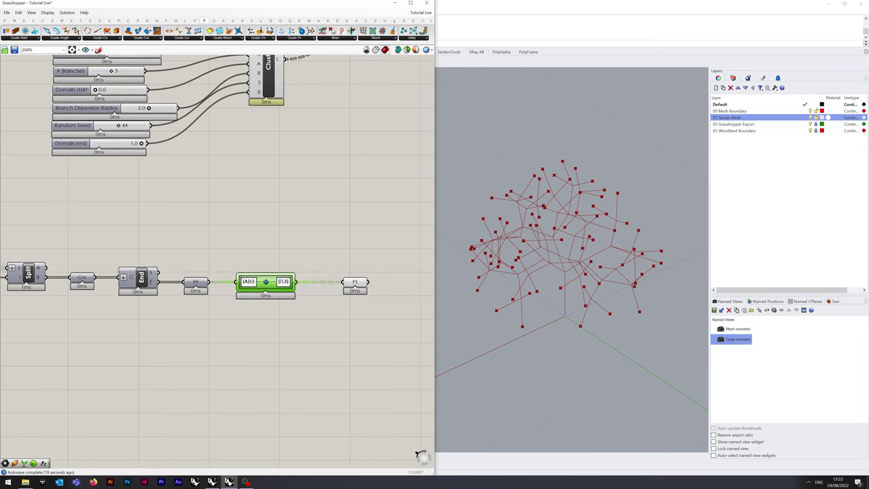
pyautogui.moveTo(354, 282); pyautogui.dragTo(345, 281)
pyautogui.click(338, 263)
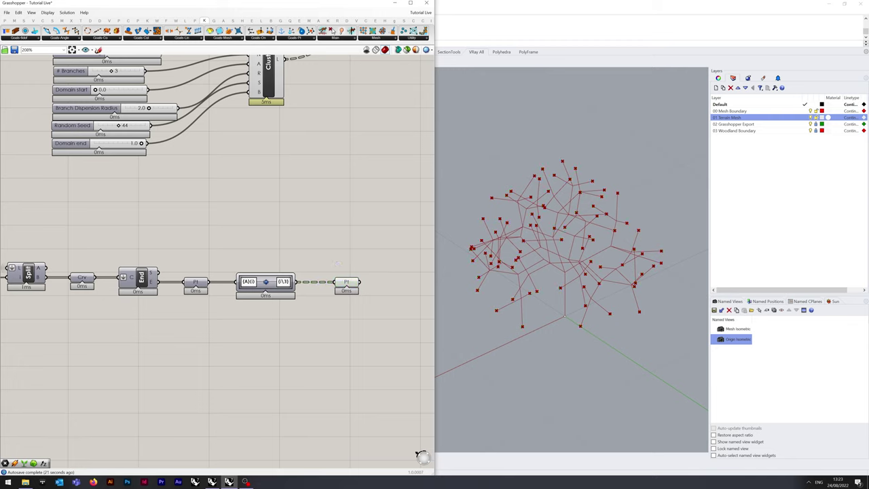
# Examine the data structure of the final Point parameter and the Path Mapper feeding it
pyautogui.click(346, 282)
pyautogui.moveTo(347, 285)
pyautogui.click(358, 346)
pyautogui.click(266, 281)
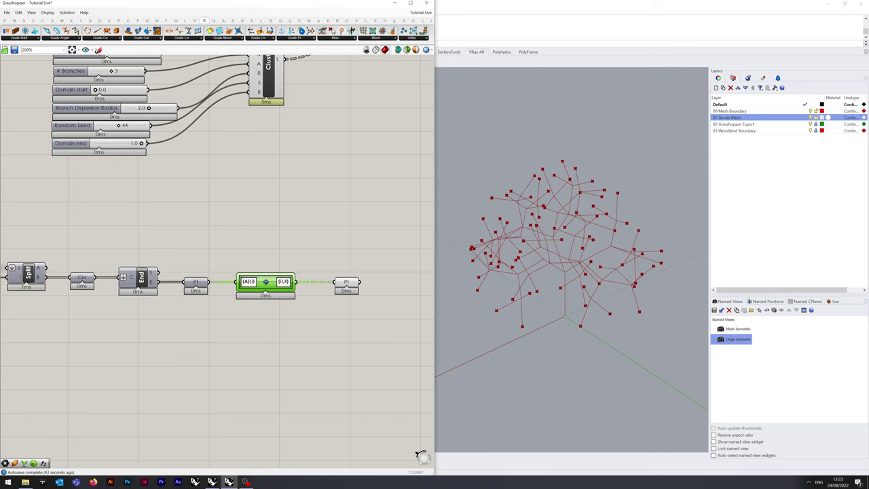
pyautogui.moveTo(350, 285)
pyautogui.scroll(-4, 403, 350)
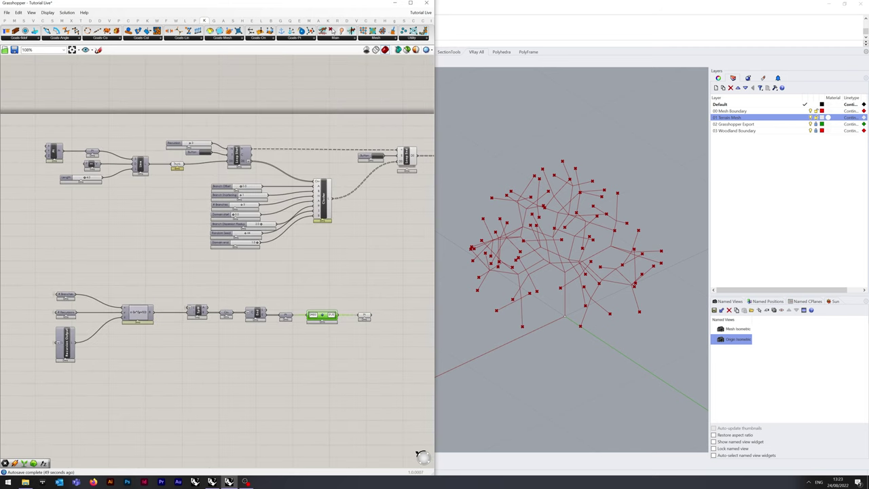
pyautogui.scroll(5, 335, 327)
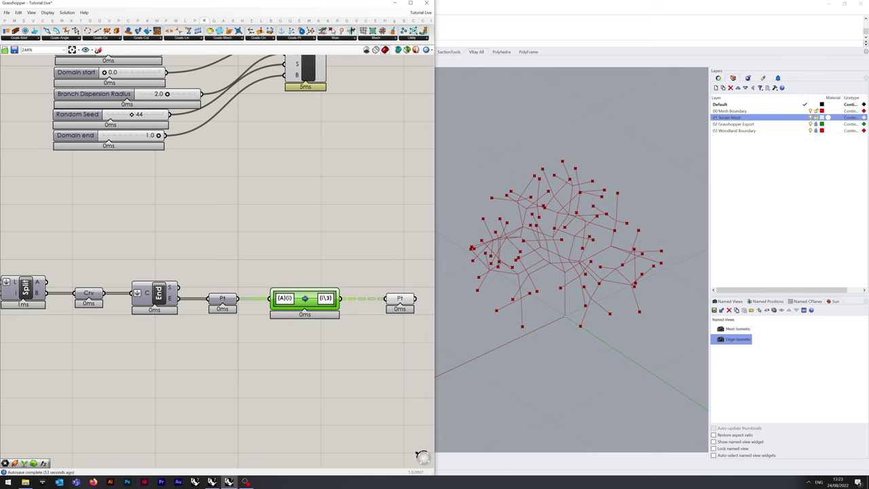
pyautogui.moveTo(335, 327); pyautogui.dragTo(301, 366, button='right')
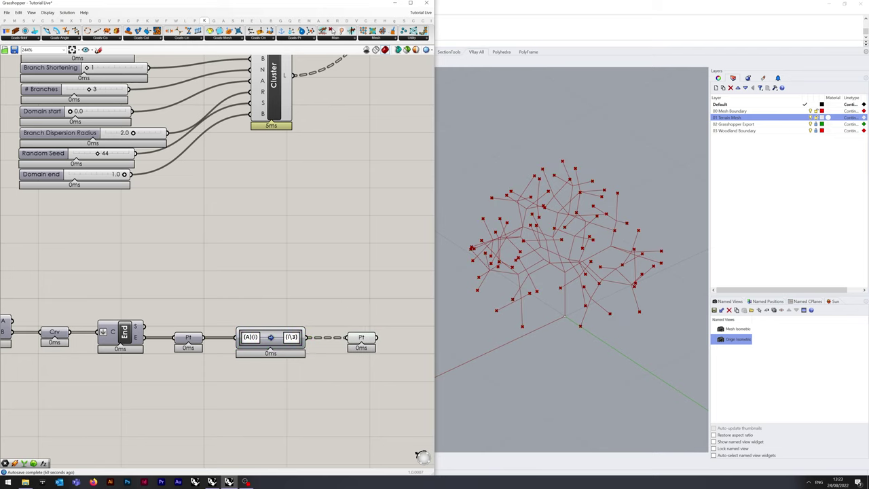
# Move the end-point grouping chain slightly further down from the recursion definition and save the file
pyautogui.scroll(-3, 262, 261)
pyautogui.scroll(-2, 289, 232)
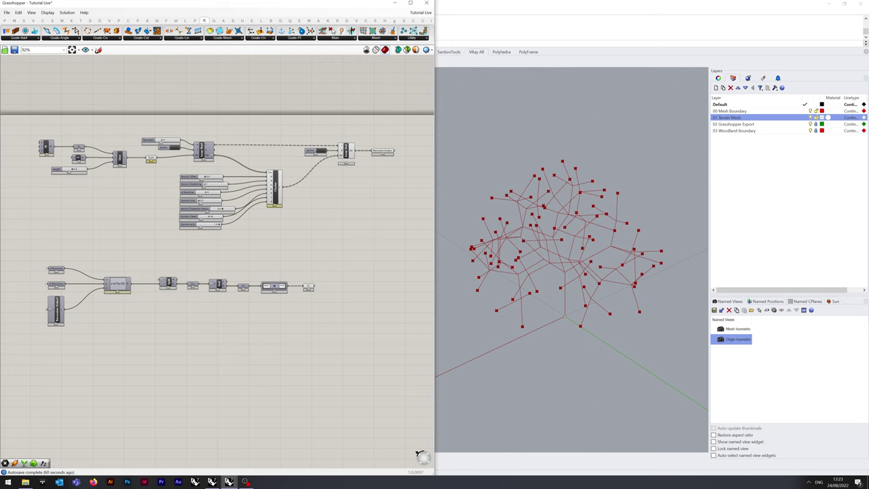
pyautogui.moveTo(289, 232); pyautogui.dragTo(297, 207, button='right')
pyautogui.moveTo(337, 218); pyautogui.dragTo(39, 331)
pyautogui.moveTo(124, 259); pyautogui.dragTo(138, 283)
pyautogui.click(163, 326)
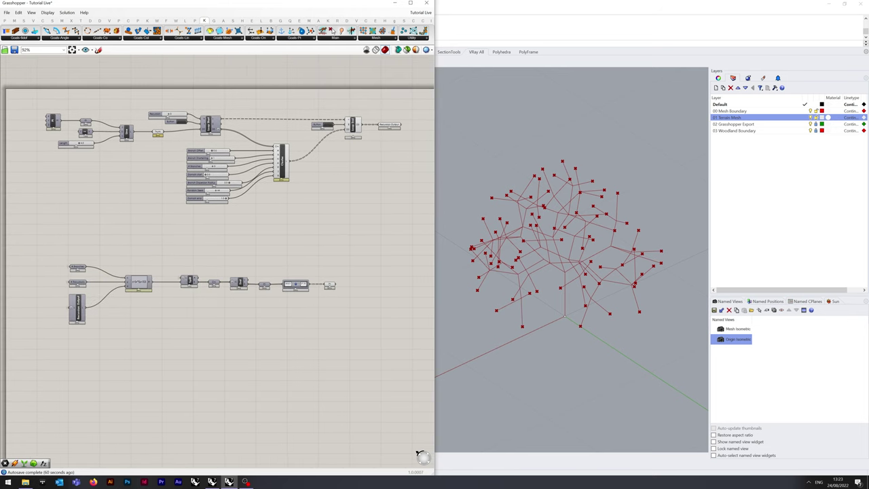
pyautogui.hotkey('ctrl', 's')
# Turn off the preview of the final Point parameter after the Path Mapper
pyautogui.moveTo(217, 272); pyautogui.dragTo(217, 221, button='right')
pyautogui.moveTo(218, 272); pyautogui.dragTo(236, 253, button='right')
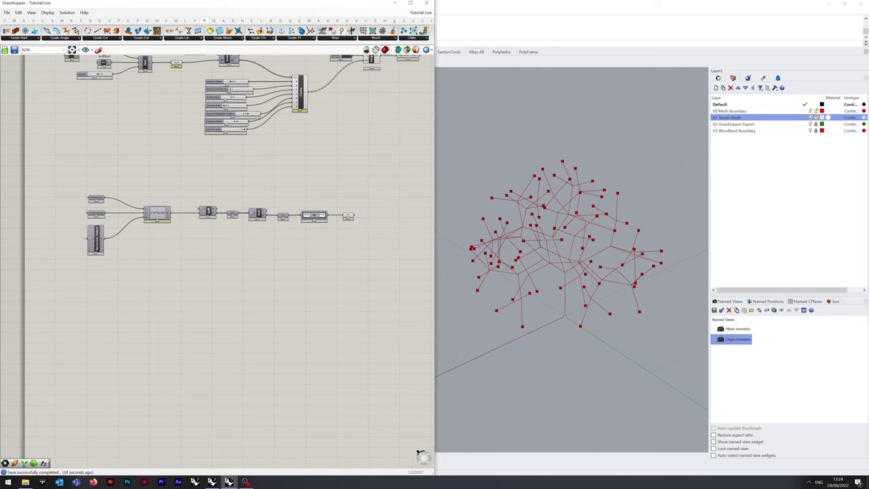
pyautogui.rightClick(347, 215)
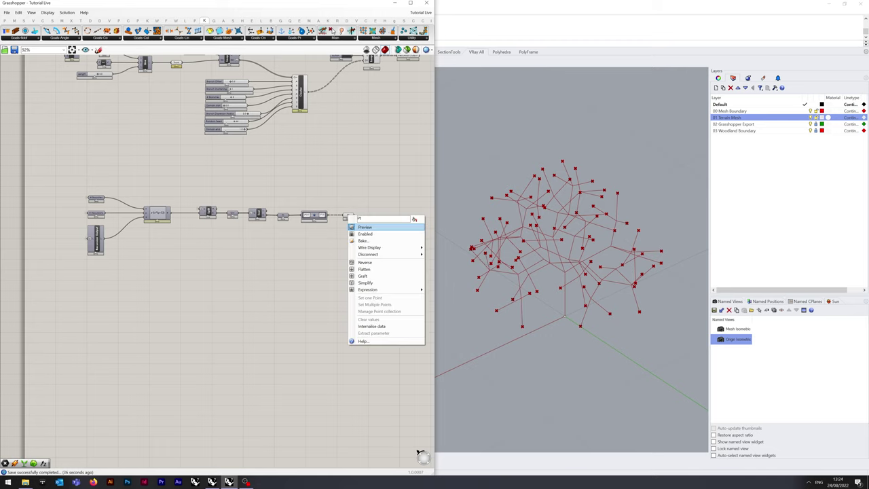
pyautogui.click(370, 227)
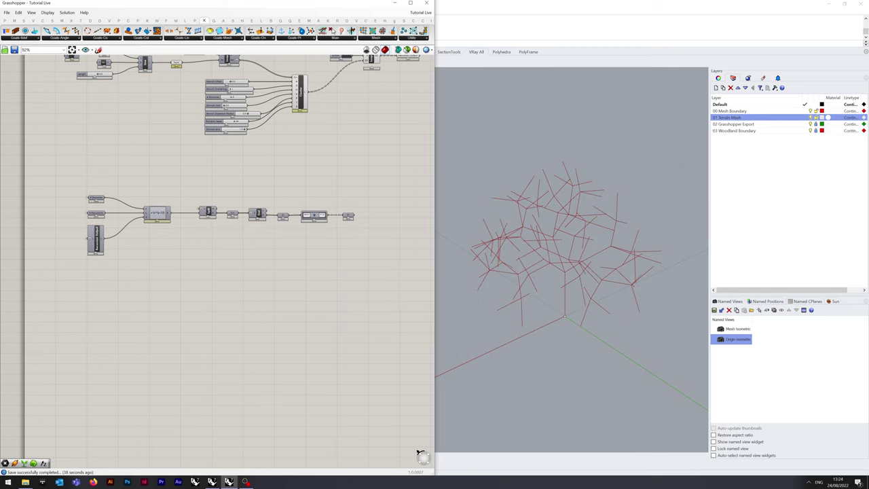
# Add a Parameter Pipe Mesh component and place it below the Recursion Output parameter
pyautogui.scroll(3, 44, 338)
pyautogui.doubleClick(175, 286)
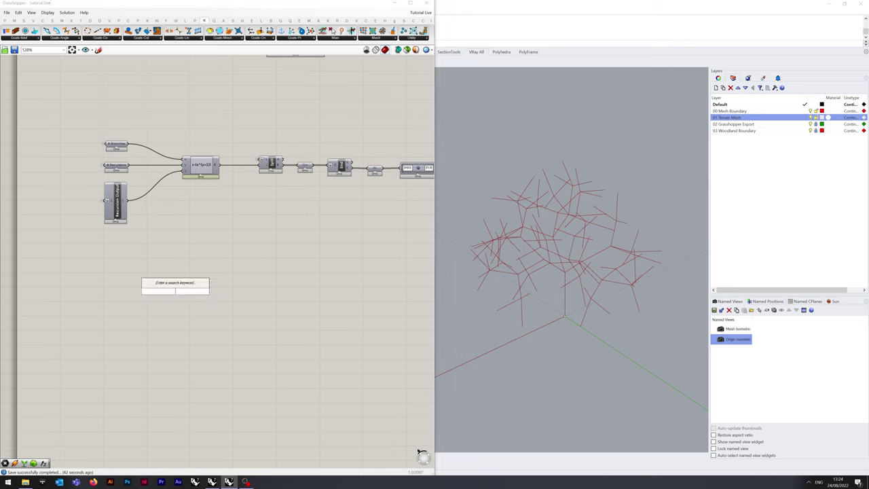
pyautogui.write('param')
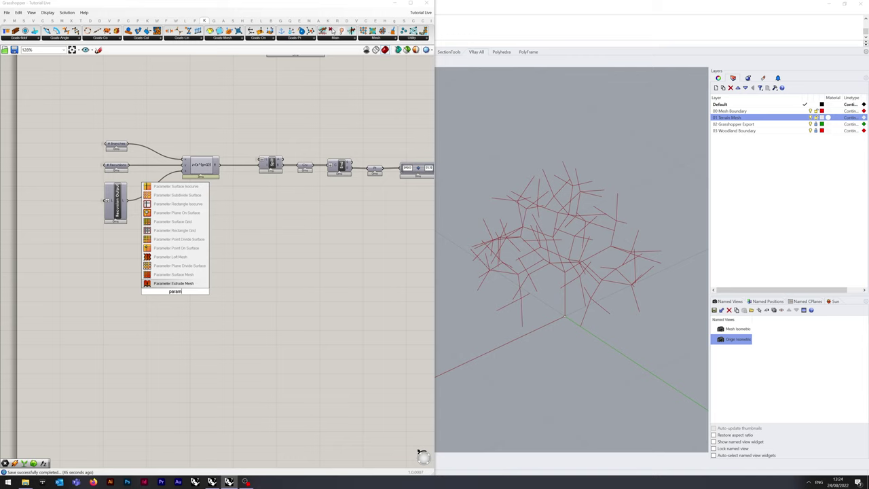
pyautogui.write('pipi')
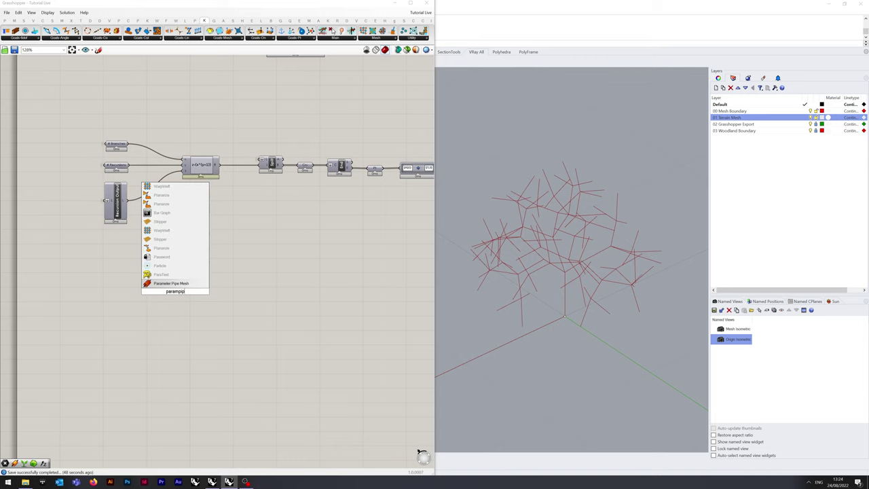
pyautogui.press('Return')
pyautogui.scroll(4, 148, 310)
pyautogui.moveTo(148, 310); pyautogui.dragTo(182, 313, button='right')
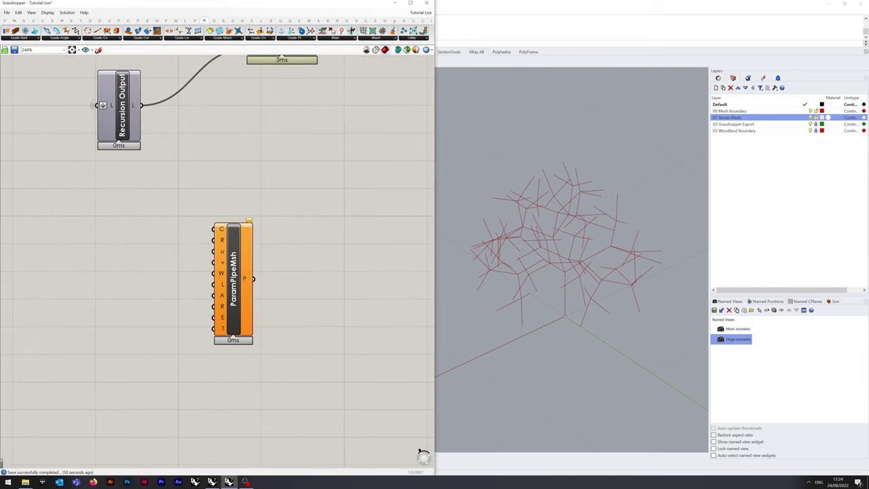
pyautogui.scroll(-2, 175, 302)
pyautogui.scroll(-1, 167, 312)
pyautogui.moveTo(209, 292); pyautogui.dragTo(186, 308)
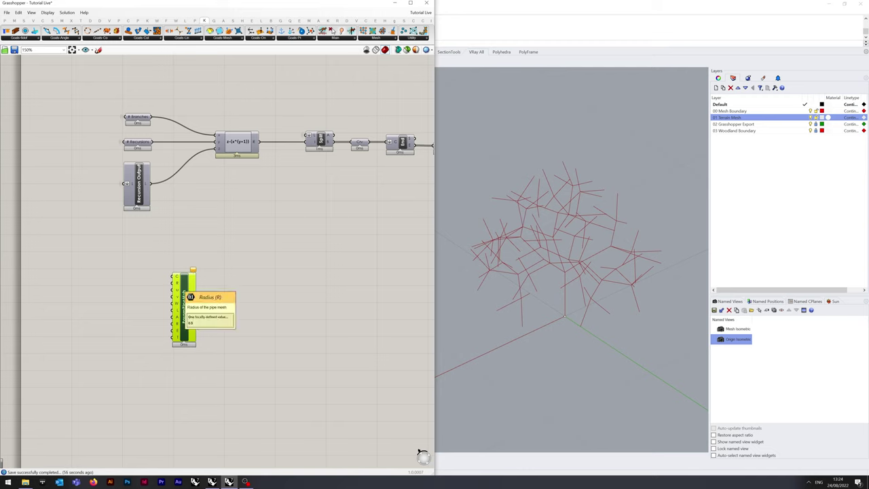
# Add a number slider ranging from 0.0 to 1.0, connect it to the pipe mesh's Radius input and set it to 0.5
pyautogui.doubleClick(134, 279)
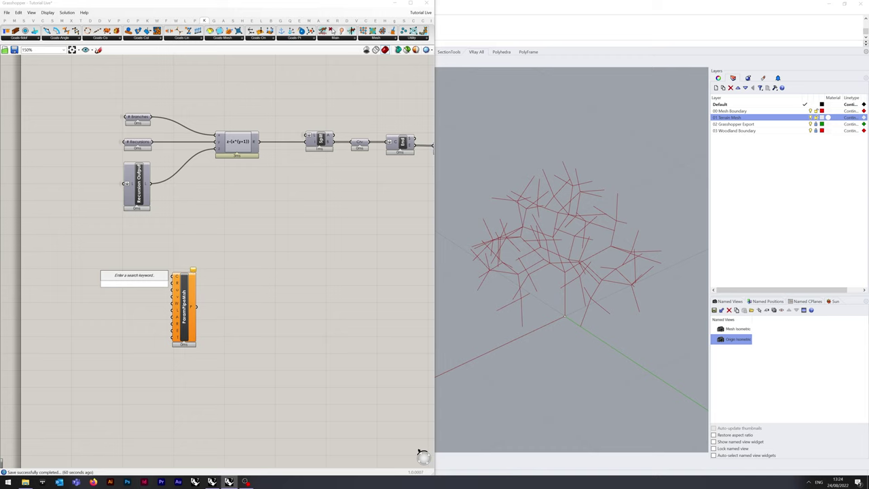
pyautogui.write('0.0<1.0')
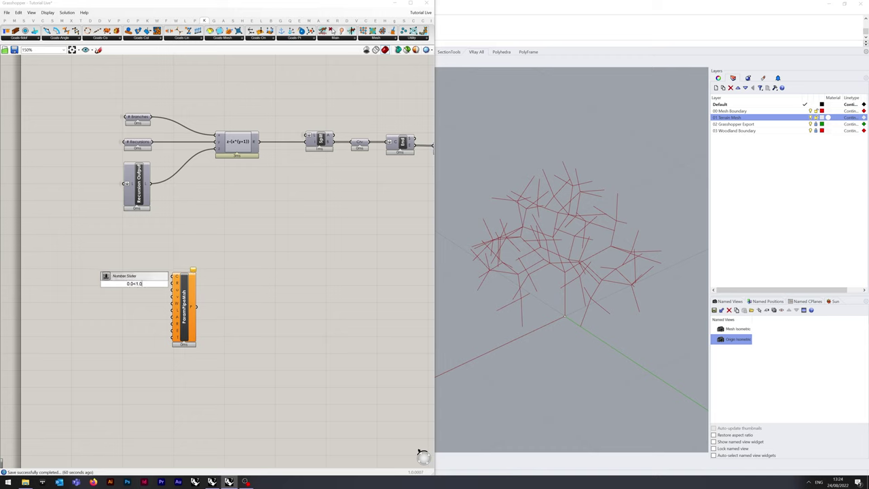
pyautogui.press('Return')
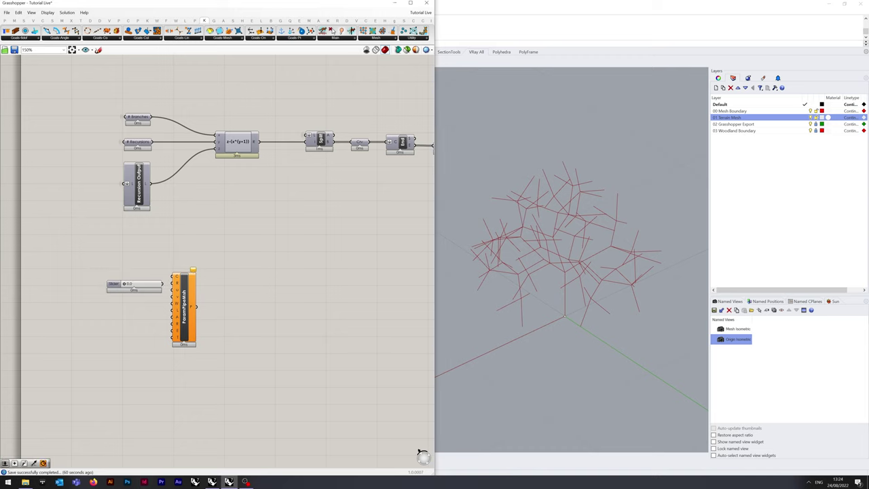
pyautogui.moveTo(114, 284); pyautogui.dragTo(172, 283)
pyautogui.moveTo(107, 283); pyautogui.dragTo(104, 282)
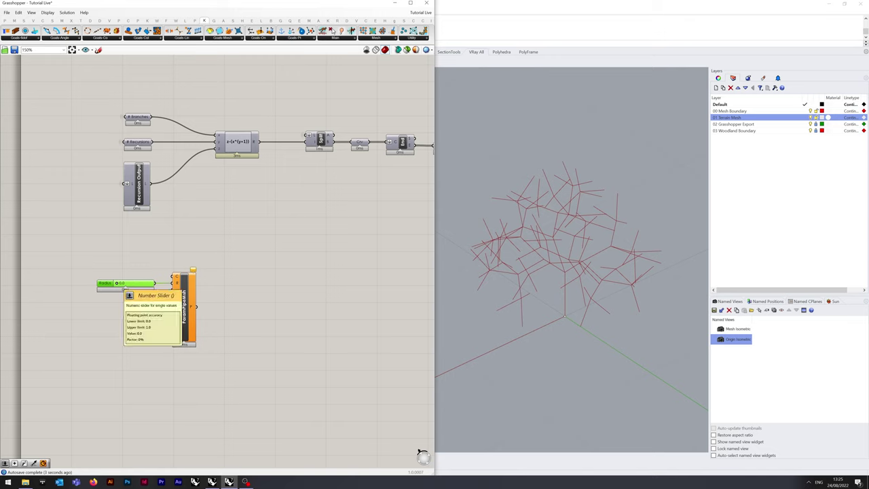
pyautogui.moveTo(116, 283); pyautogui.dragTo(133, 283)
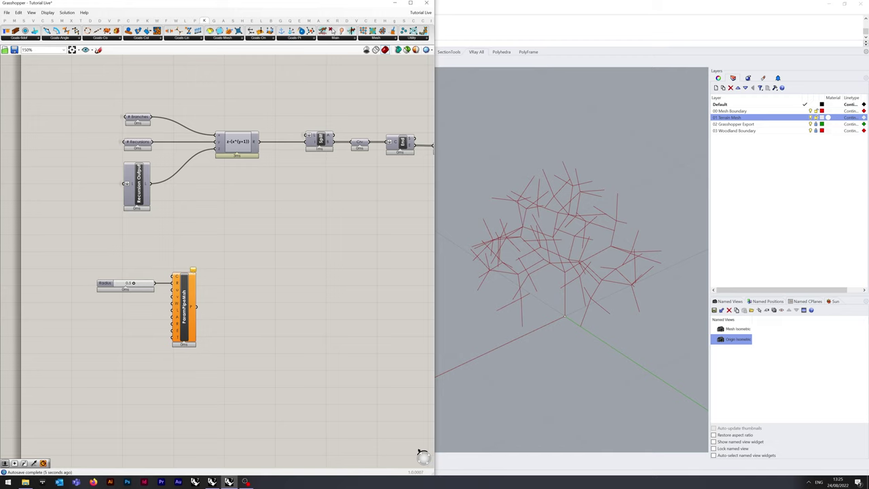
# Connect the parameter following the initial Line component to the pipe mesh's curve input and hide that wire
pyautogui.moveTo(272, 244); pyautogui.dragTo(183, 367, button='right')
pyautogui.scroll(-4, 145, 306)
pyautogui.scroll(2, 181, 411)
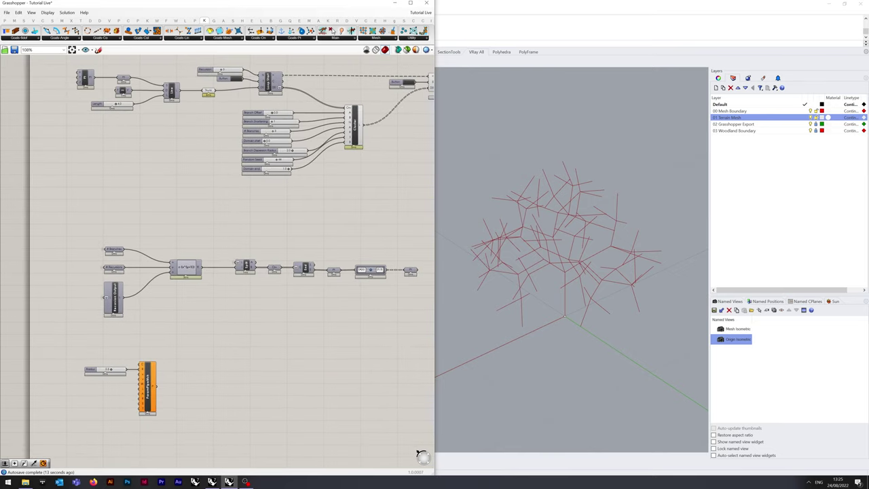
pyautogui.moveTo(215, 91); pyautogui.dragTo(140, 366)
pyautogui.rightClick(140, 365)
pyautogui.moveTo(166, 371)
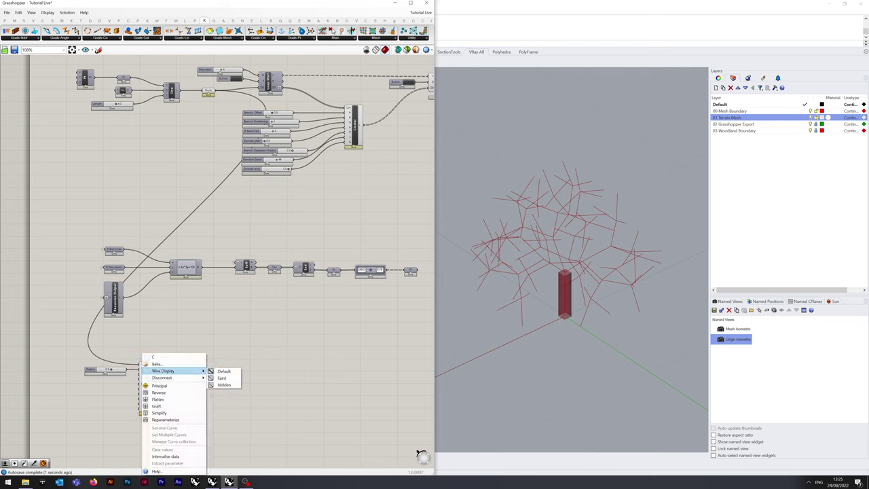
pyautogui.click(224, 384)
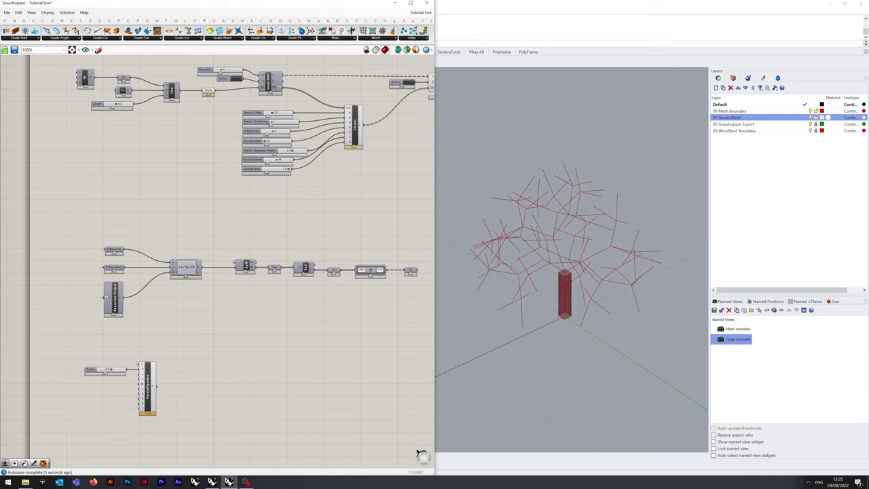
# Shift the Radius slider and pipe mesh component together slightly to align them beneath the chain above
pyautogui.moveTo(149, 423); pyautogui.dragTo(64, 348)
pyautogui.moveTo(147, 388); pyautogui.dragTo(159, 388)
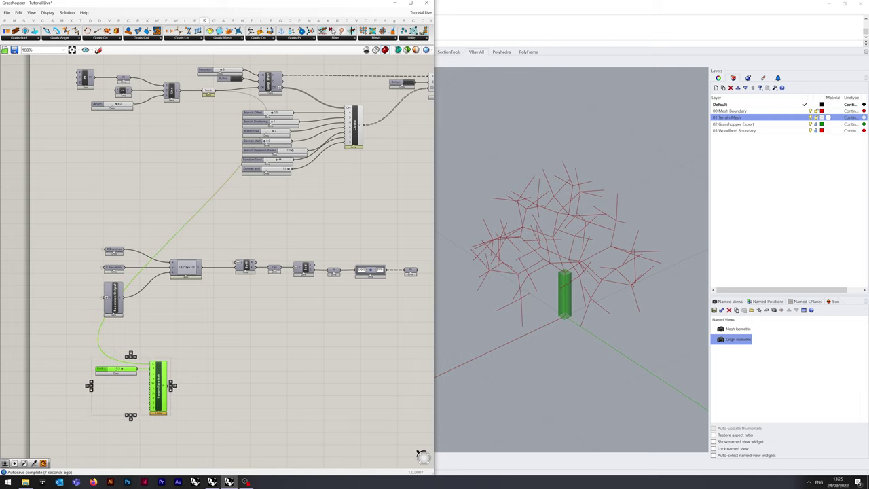
pyautogui.click(197, 333)
pyautogui.moveTo(214, 215); pyautogui.dragTo(217, 178, button='right')
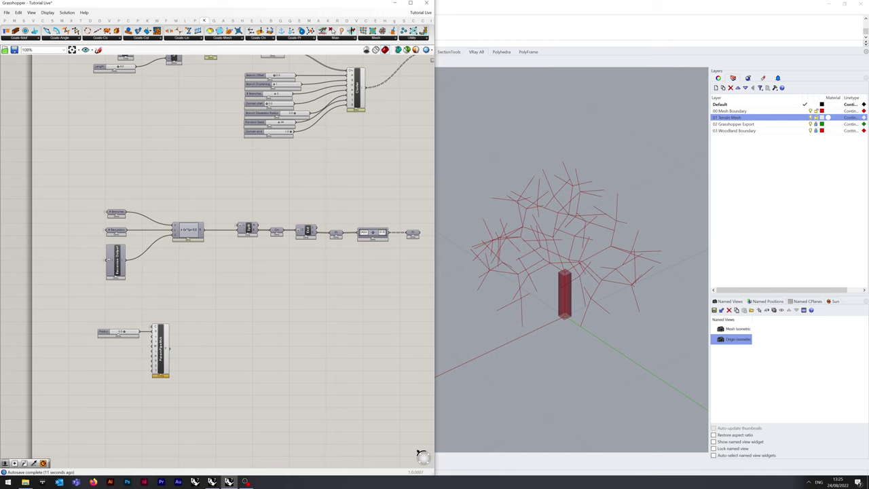
# Add a Closest Points component below the pipe mesh component
pyautogui.scroll(2, 169, 398)
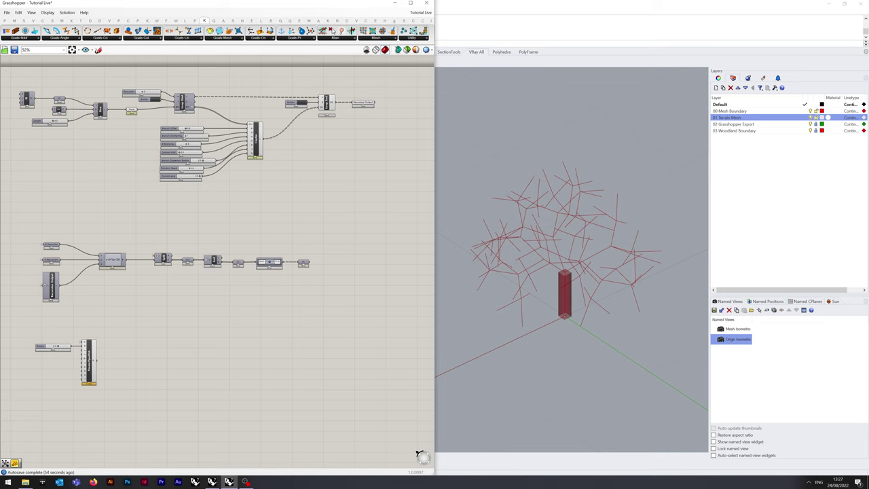
pyautogui.doubleClick(74, 420)
pyautogui.write('c')
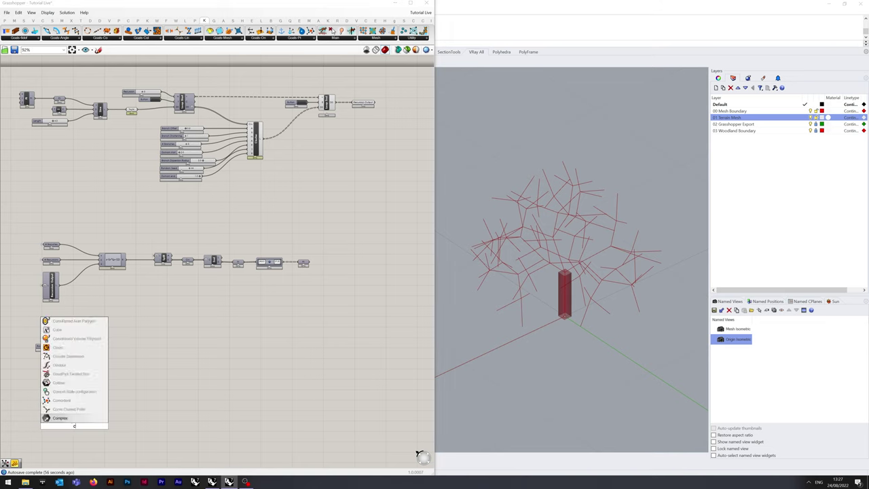
pyautogui.write('losest')
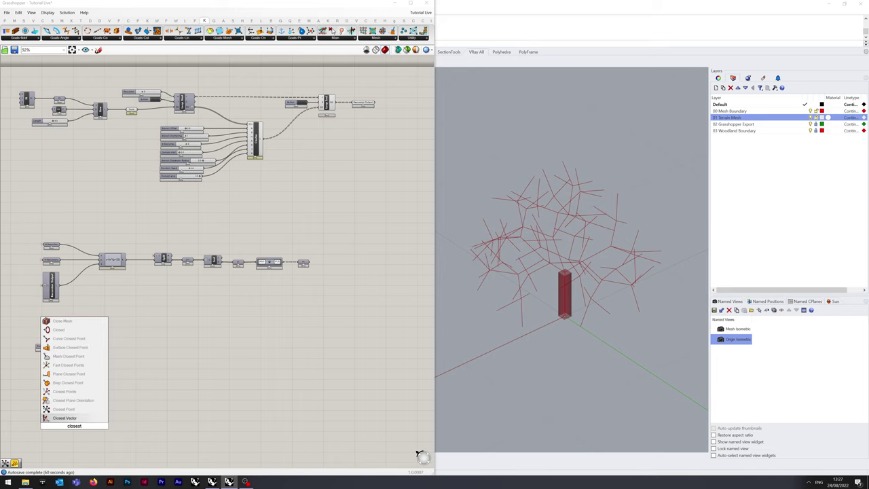
pyautogui.click(66, 392)
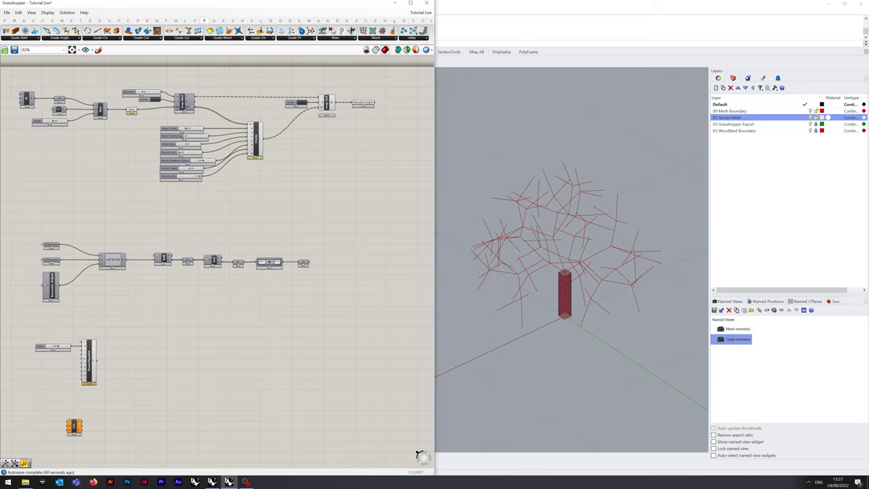
pyautogui.moveTo(68, 391); pyautogui.dragTo(69, 391, button='right')
pyautogui.scroll(4, 27, 449)
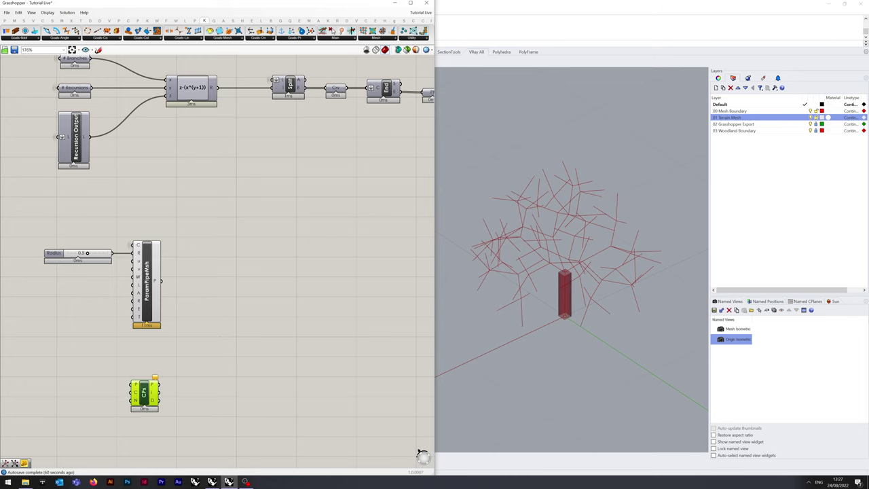
# Connect the final Point parameter to the P and C inputs of Closest Points and flatten the C input
pyautogui.scroll(-4, 80, 392)
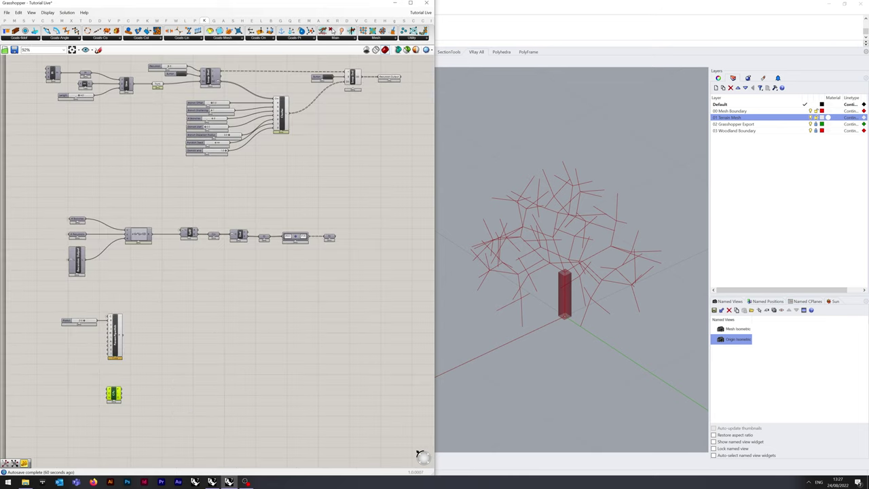
pyautogui.moveTo(333, 237); pyautogui.dragTo(107, 393)
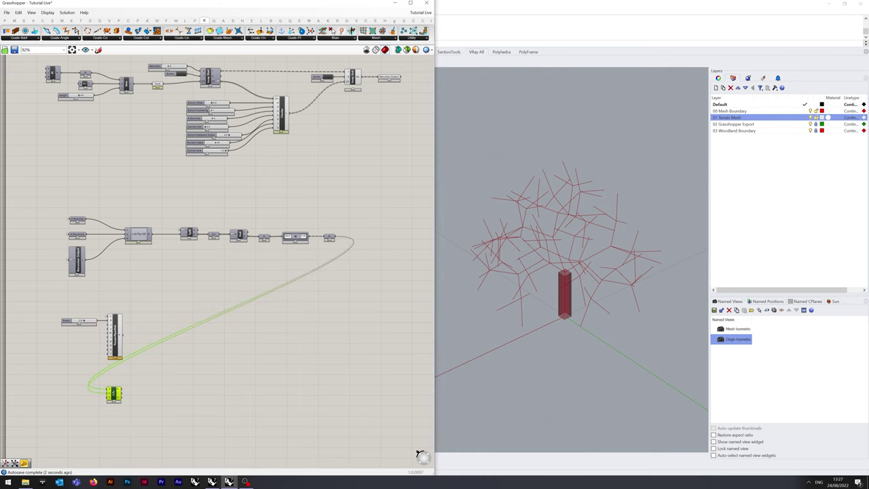
pyautogui.scroll(5, 99, 401)
pyautogui.rightClick(120, 381)
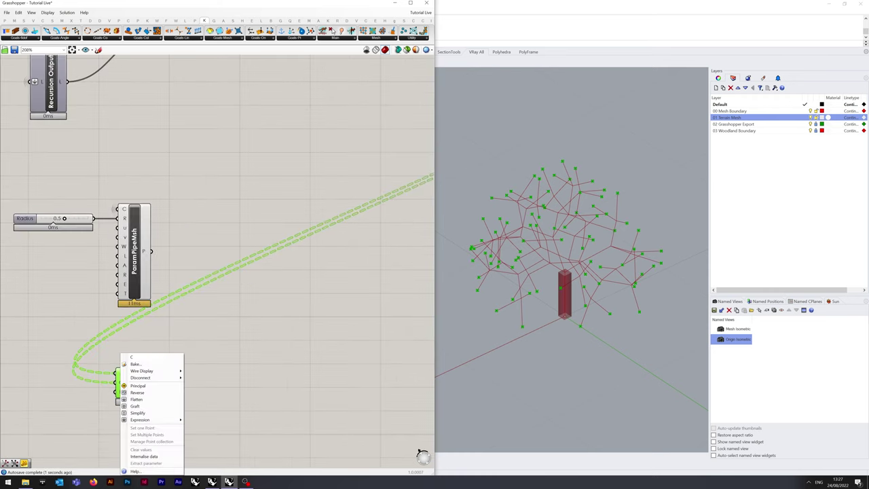
pyautogui.click(143, 401)
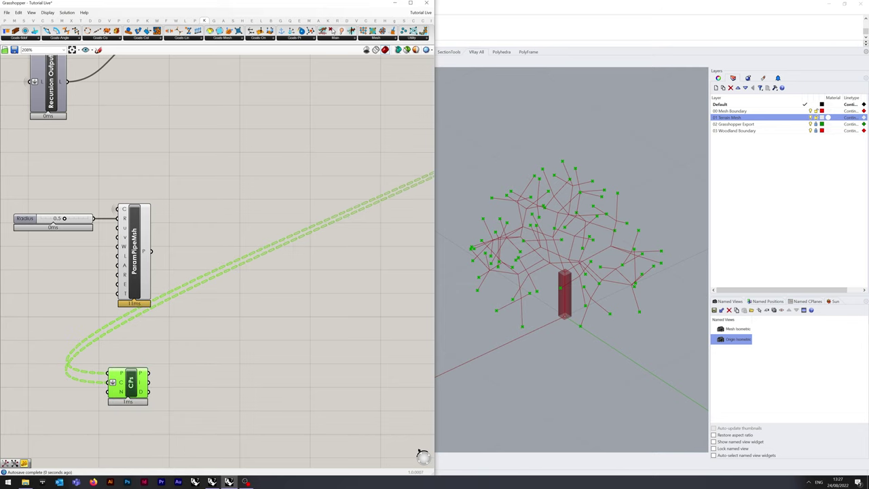
# Hide the wires running into the P and C inputs of Closest Points
pyautogui.rightClick(122, 373)
pyautogui.moveTo(153, 371)
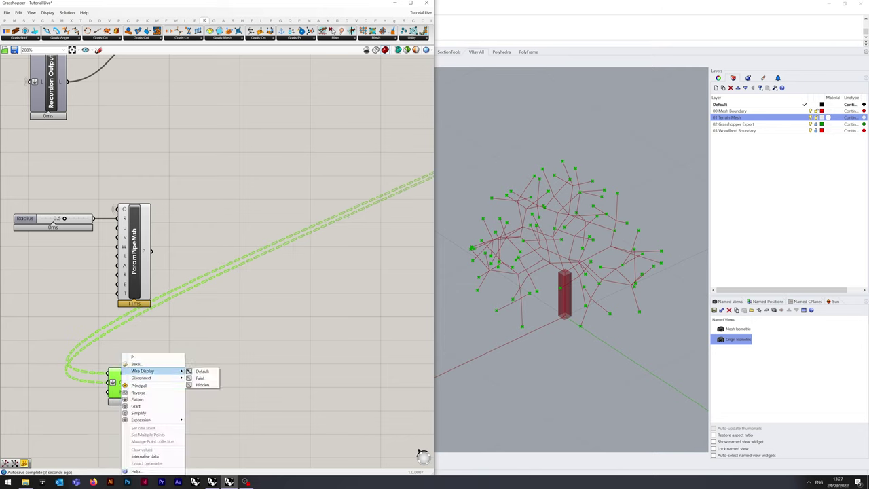
pyautogui.click(202, 384)
pyautogui.rightClick(122, 373)
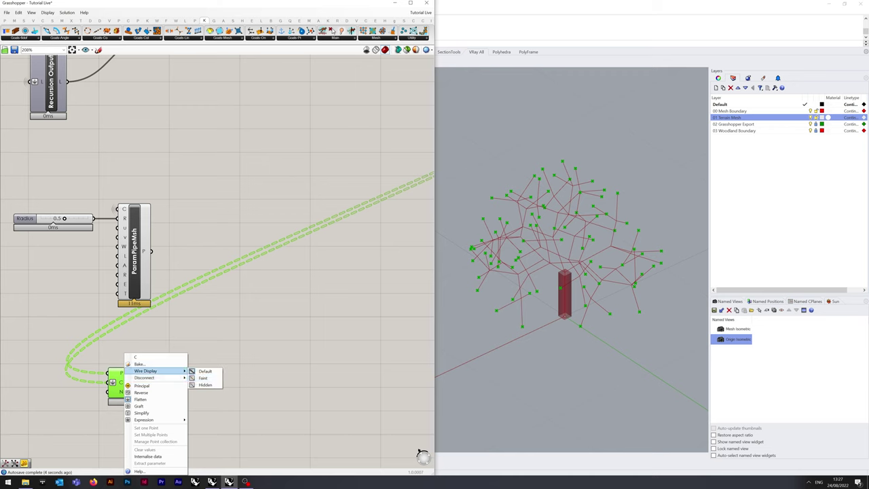
pyautogui.click(204, 376)
pyautogui.click(211, 370)
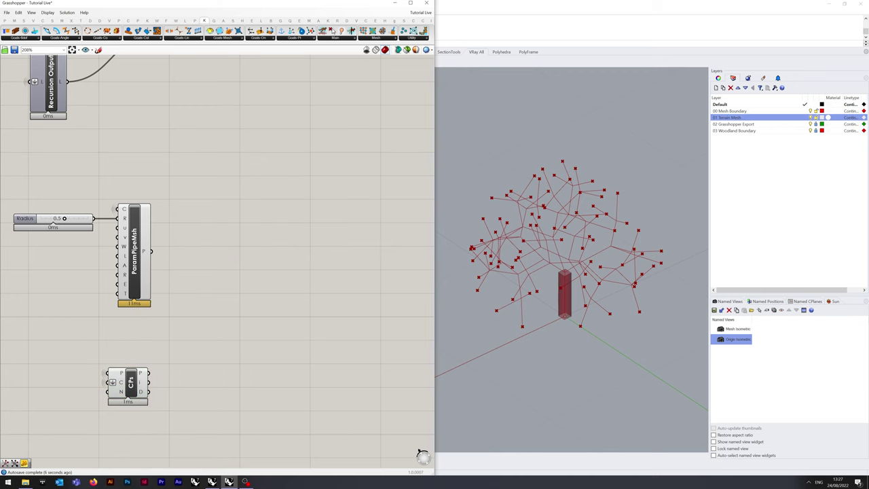
# Add a Point parameter beside Closest Points and connect the P output of Closest Points to it
pyautogui.moveTo(217, 340); pyautogui.dragTo(164, 329, button='right')
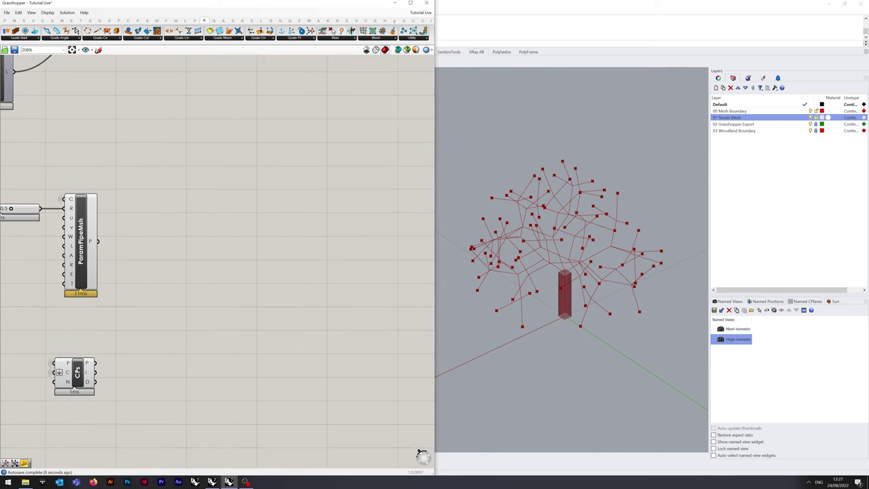
pyautogui.doubleClick(179, 365)
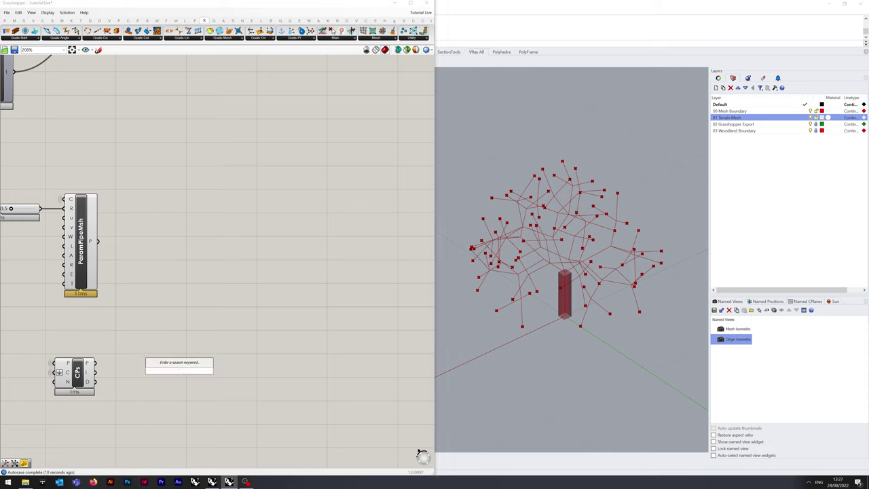
pyautogui.write('point')
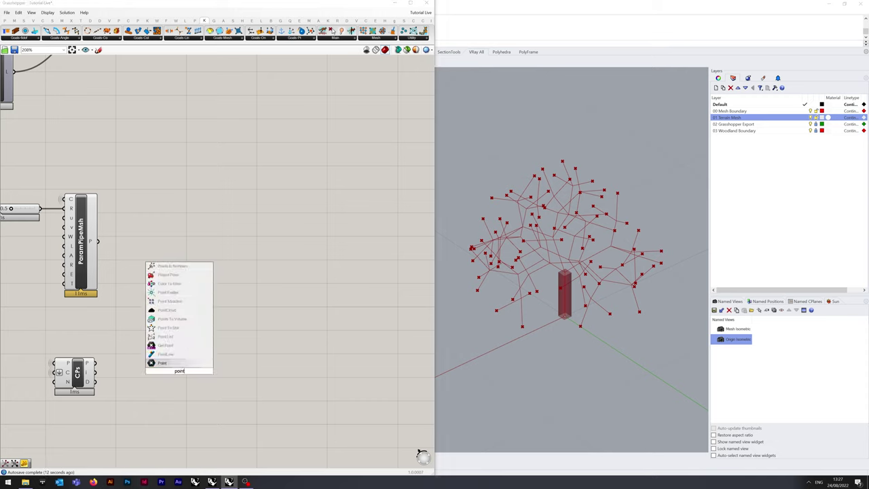
pyautogui.press('Return')
pyautogui.moveTo(96, 363); pyautogui.dragTo(167, 371)
pyautogui.moveTo(180, 371); pyautogui.dragTo(161, 363)
pyautogui.click(170, 333)
# Add a 3D Delaunay Cell component beside the new Point parameter
pyautogui.doubleClick(214, 363)
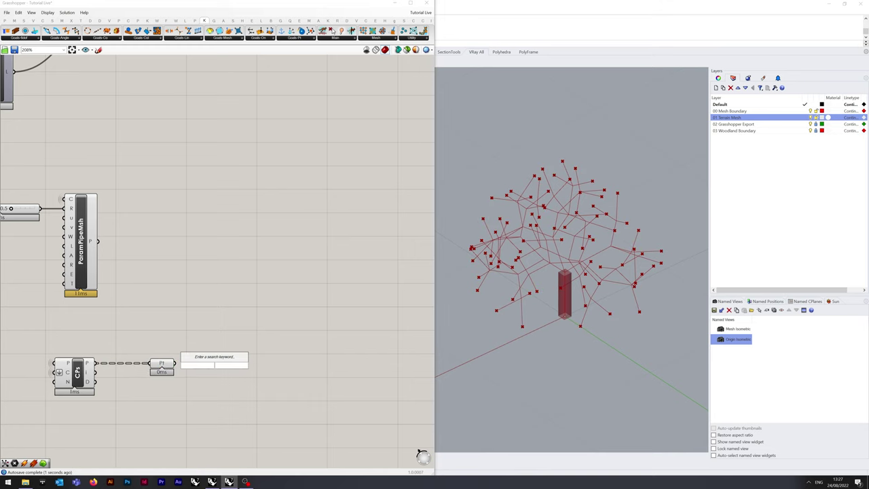
pyautogui.write('del')
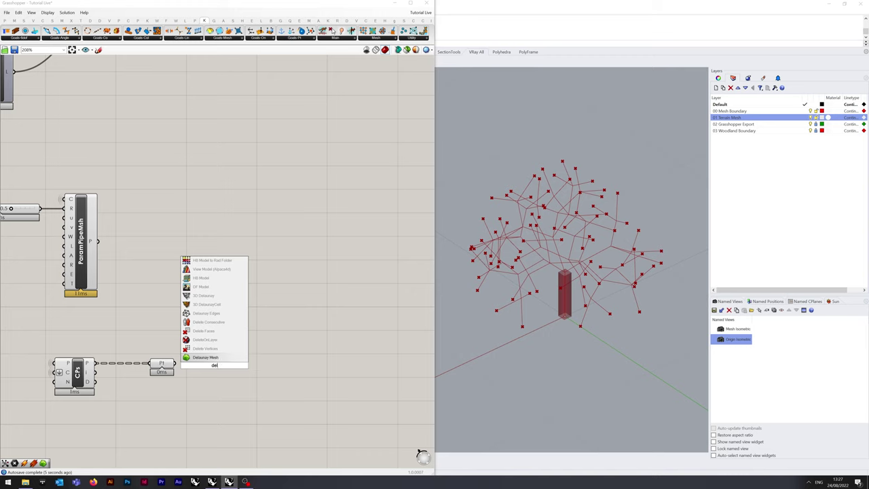
pyautogui.press('Up')
pyautogui.press('Up')
pyautogui.press('Up')
pyautogui.press('Up')
pyautogui.press('Up')
pyautogui.press('Up')
pyautogui.press('Return')
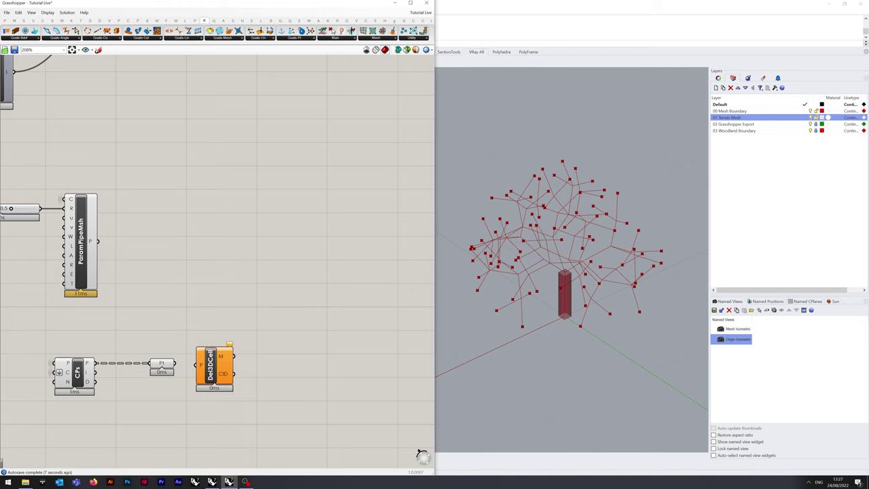
# Connect the Point parameter to the P input of the 3D Delaunay Cell component, flatten that input and tidy the spacing
pyautogui.moveTo(216, 366); pyautogui.dragTo(241, 367)
pyautogui.moveTo(175, 363); pyautogui.dragTo(220, 363)
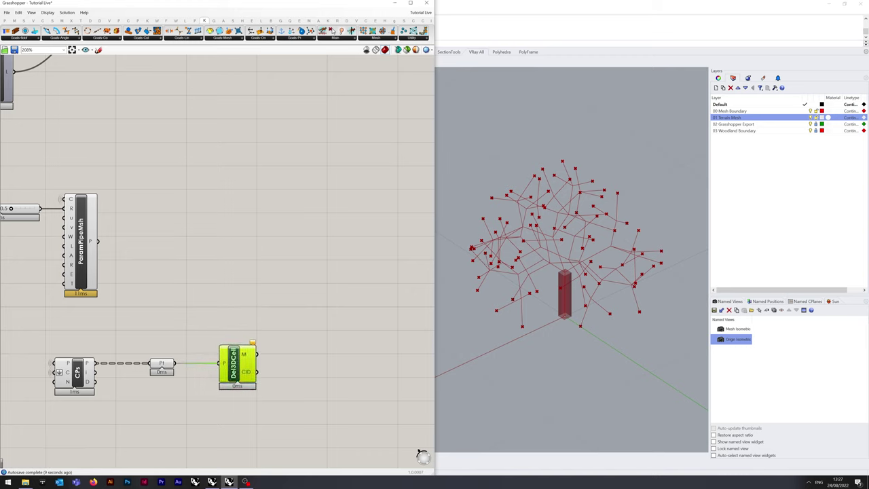
pyautogui.rightClick(224, 361)
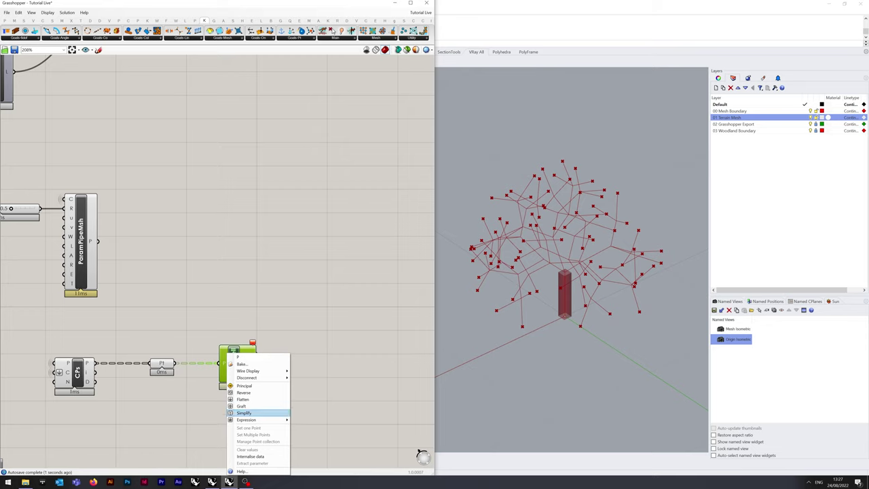
pyautogui.click(242, 399)
pyautogui.moveTo(161, 363); pyautogui.dragTo(146, 363)
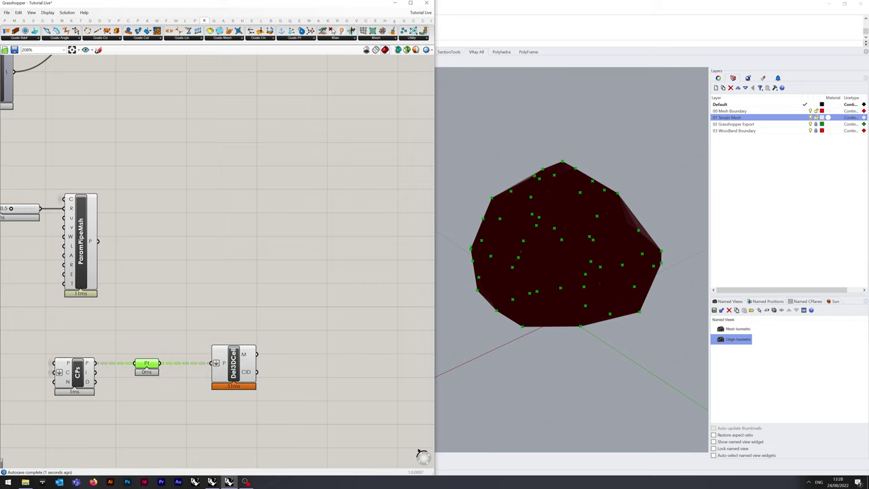
pyautogui.moveTo(233, 364); pyautogui.dragTo(224, 364)
pyautogui.click(228, 313)
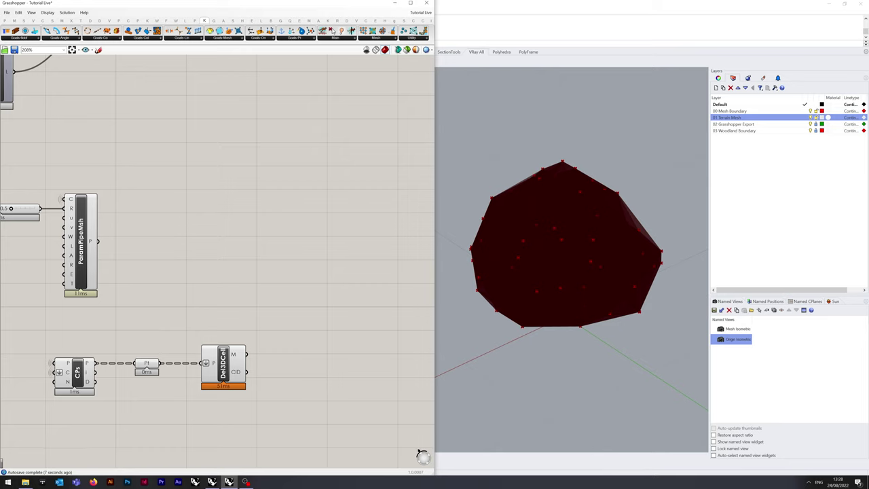
# Add a Unify Mesh component and connect the M output of the 3D Delaunay Cell component to it
pyautogui.moveTo(285, 292); pyautogui.dragTo(242, 287, button='right')
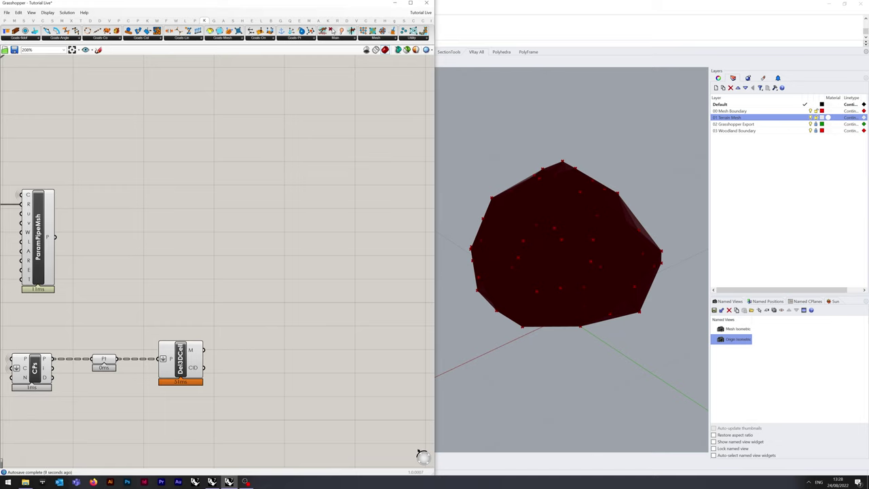
pyautogui.doubleClick(279, 339)
pyautogui.write('uni')
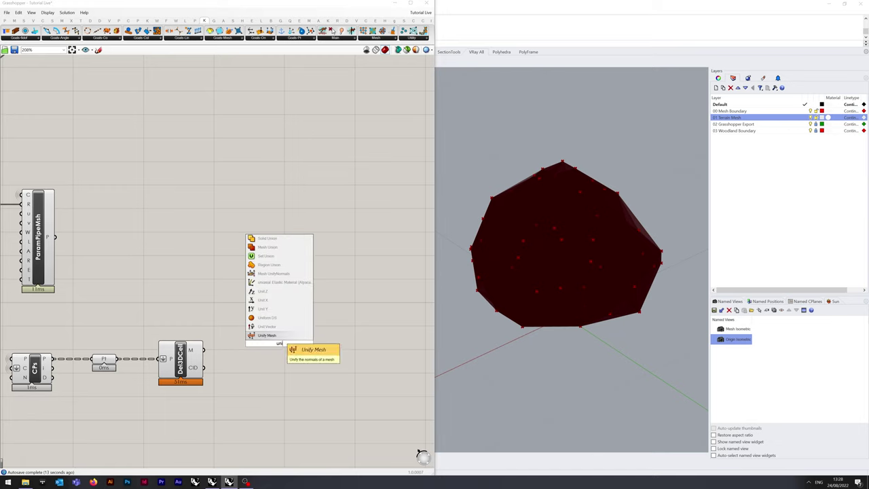
pyautogui.press('Return')
pyautogui.moveTo(204, 349); pyautogui.dragTo(278, 351)
pyautogui.click(278, 397)
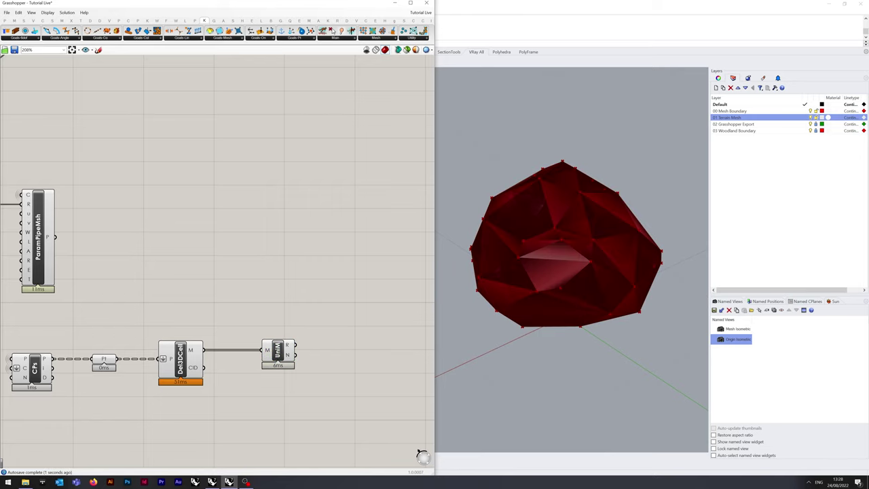
# Add Weaverbird's Join Meshes and Weld component above and beyond Unify Mesh
pyautogui.moveTo(278, 397); pyautogui.dragTo(225, 394, button='right')
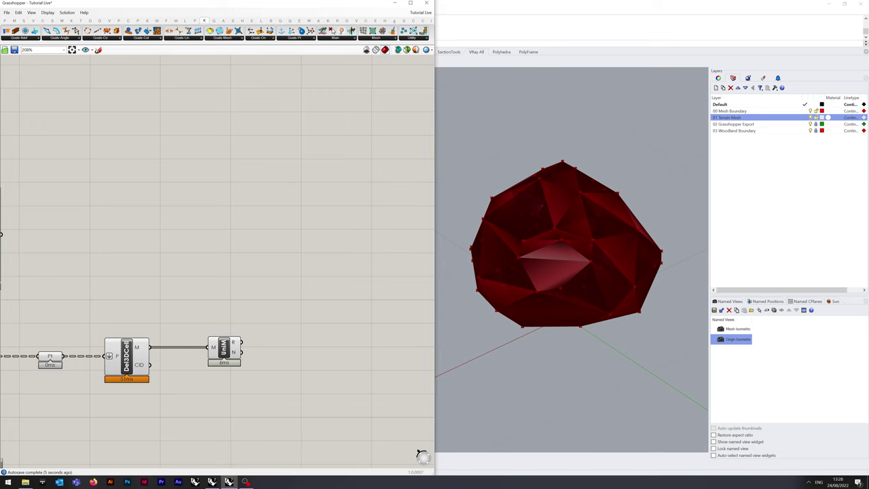
pyautogui.doubleClick(318, 290)
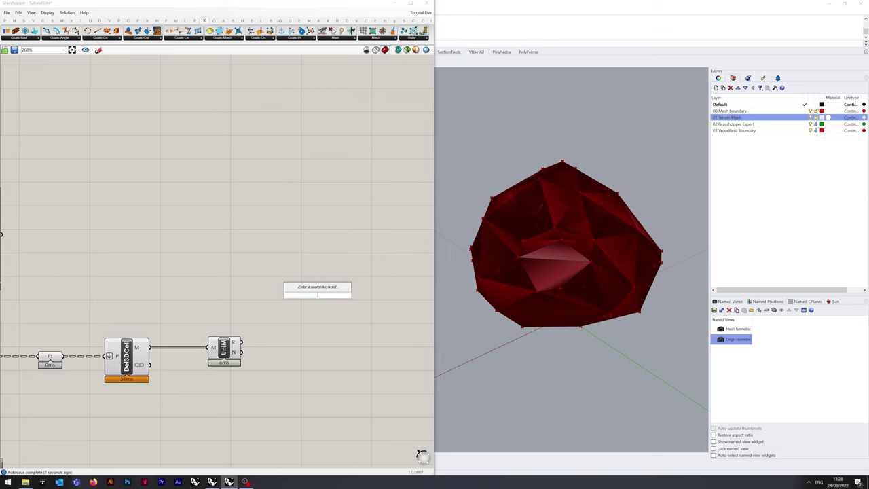
pyautogui.write('wbjoin')
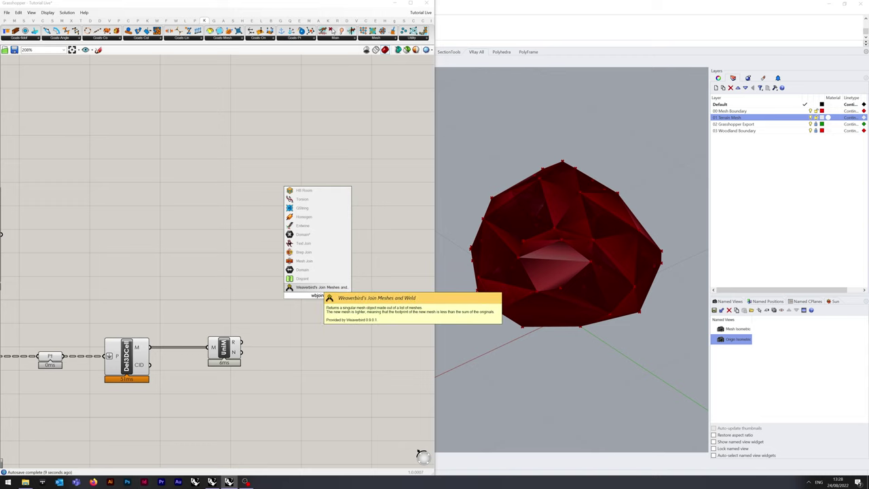
pyautogui.press('Return')
pyautogui.moveTo(318, 290); pyautogui.dragTo(315, 217, button='right')
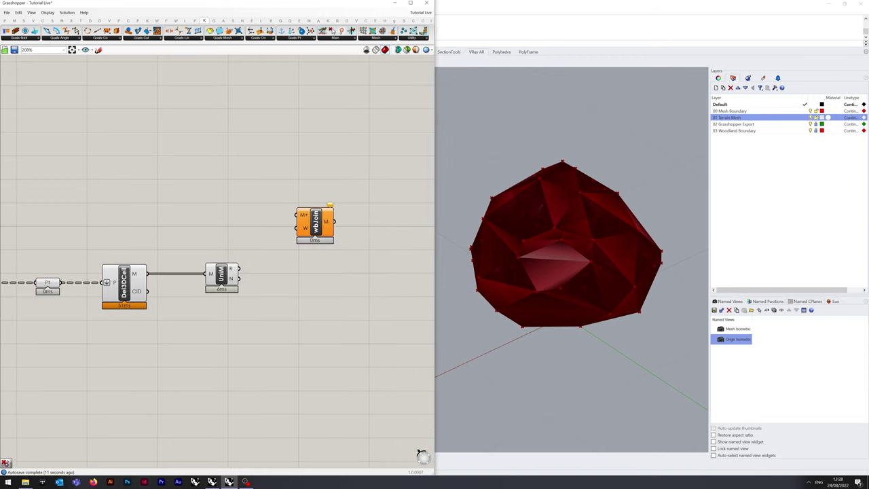
# Add a Boolean Toggle below Unify Mesh and move the Weaverbird join component down closer to it
pyautogui.doubleClick(222, 345)
pyautogui.write('boolean to')
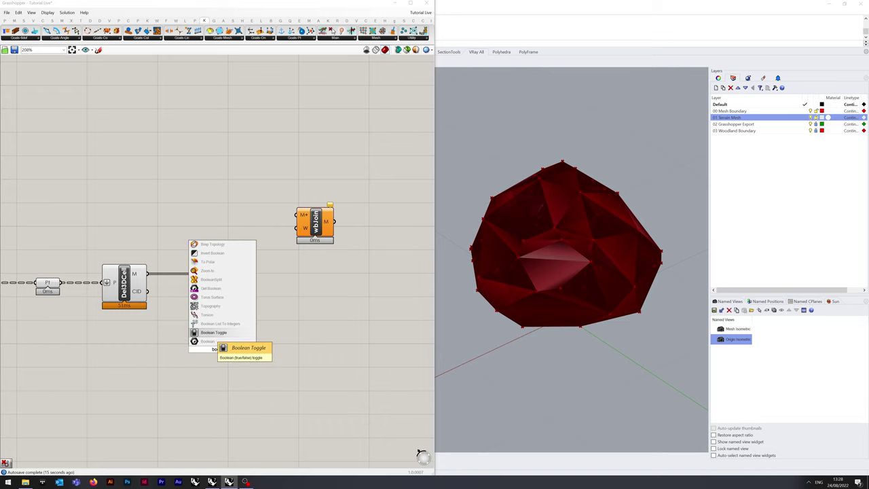
pyautogui.click(214, 332)
pyautogui.moveTo(292, 299); pyautogui.dragTo(242, 291, button='right')
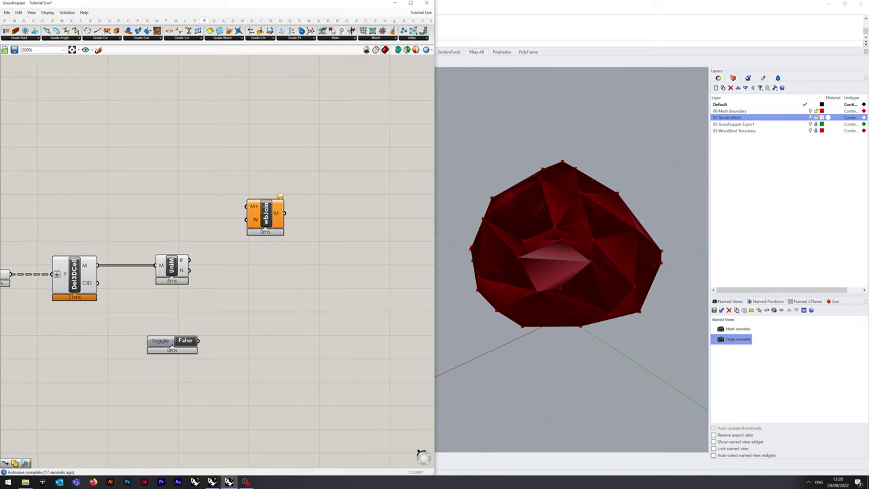
pyautogui.scroll(-1, 184, 319)
pyautogui.moveTo(252, 231); pyautogui.dragTo(283, 251)
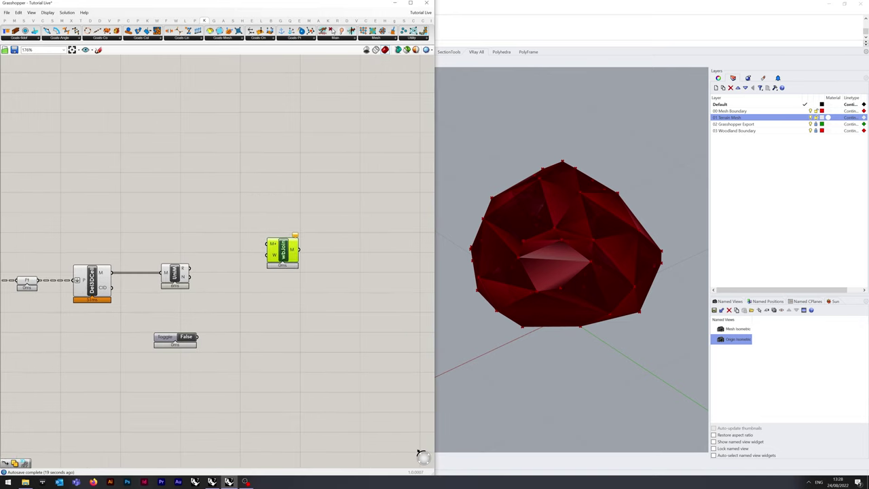
# Connect the toggle, set to True, to the W input of wbJoin and the R output of Unify Mesh to its M+ input
pyautogui.moveTo(196, 337); pyautogui.dragTo(267, 255)
pyautogui.click(186, 336)
pyautogui.moveTo(165, 337); pyautogui.dragTo(145, 352)
pyautogui.click(178, 384)
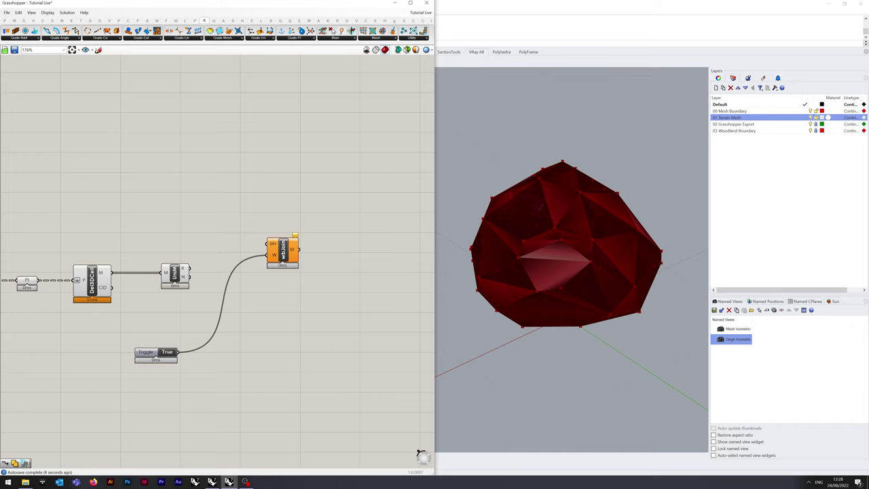
pyautogui.moveTo(190, 272)
pyautogui.mouseDown()
pyautogui.moveTo(267, 244)
pyautogui.moveTo(279, 260)
pyautogui.moveTo(265, 276)
pyautogui.mouseUp()
pyautogui.click(270, 325)
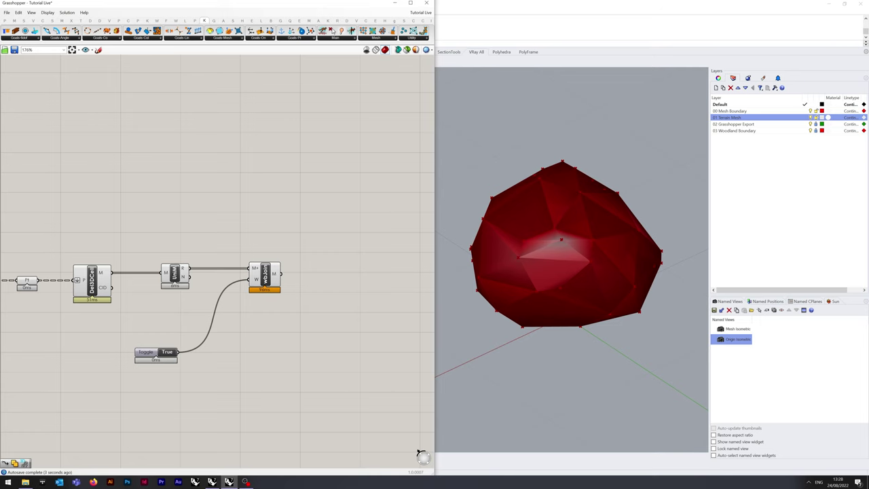
# Add a Mesh parameter after wbJoin and connect the M output of wbJoin to it
pyautogui.moveTo(270, 324); pyautogui.dragTo(114, 302, button='right')
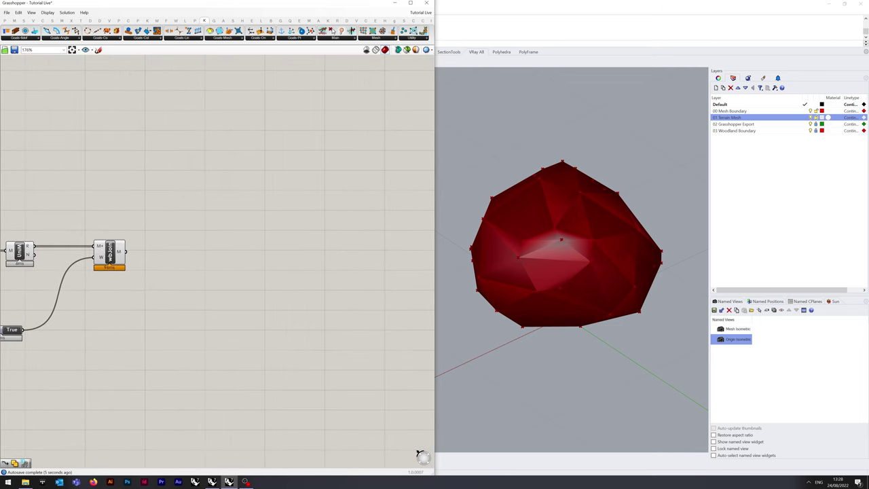
pyautogui.doubleClick(199, 251)
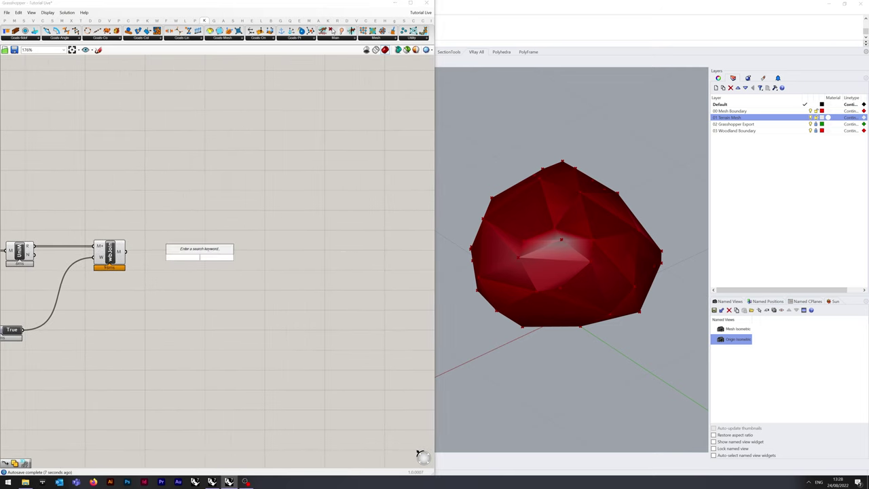
pyautogui.write('mesh')
pyautogui.click(194, 250)
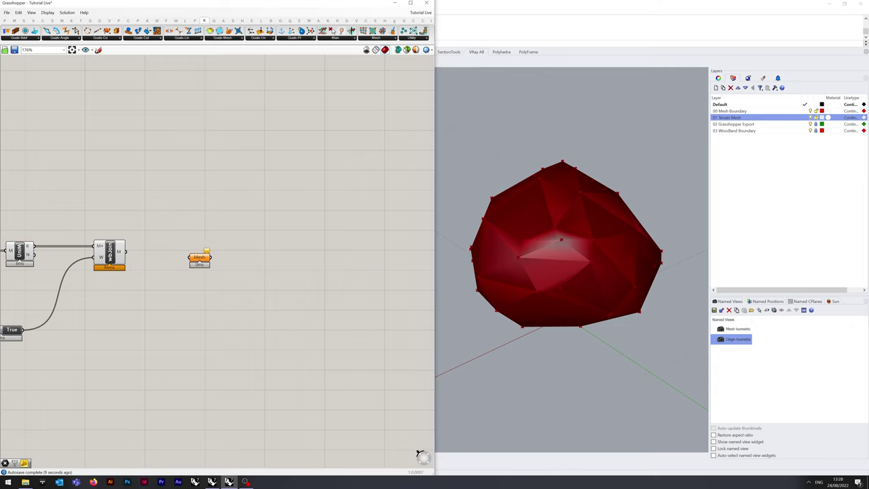
pyautogui.moveTo(126, 252); pyautogui.dragTo(173, 254)
# Add a Face Normals component below and a Mesh Explode component above, both beyond the Mesh parameter
pyautogui.doubleClick(243, 273)
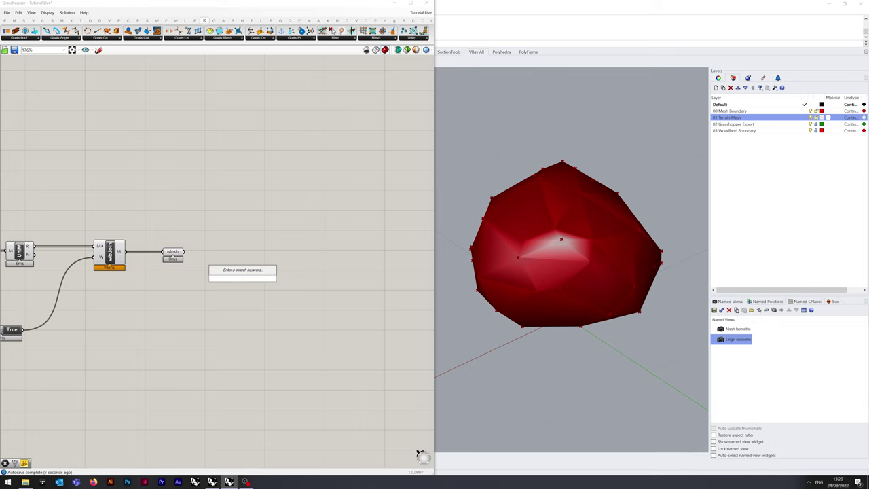
pyautogui.write('facen')
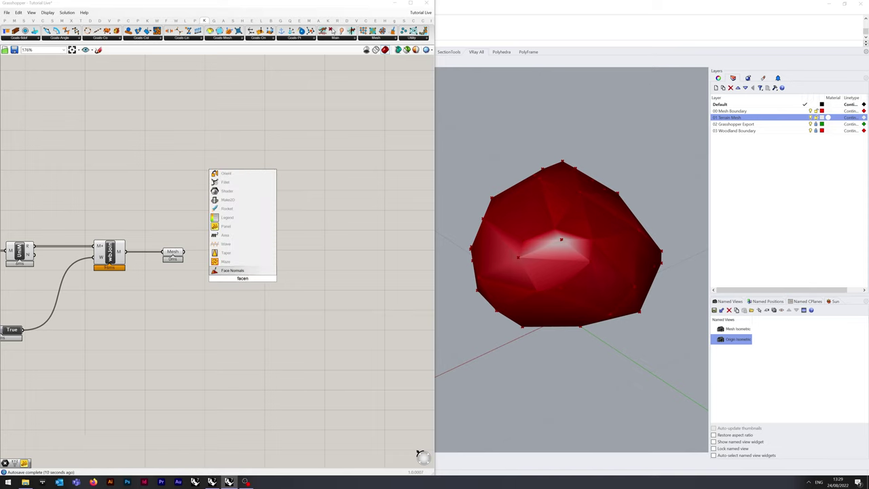
pyautogui.press('Return')
pyautogui.moveTo(242, 278); pyautogui.dragTo(253, 292)
pyautogui.doubleClick(258, 231)
pyautogui.write('explode mes')
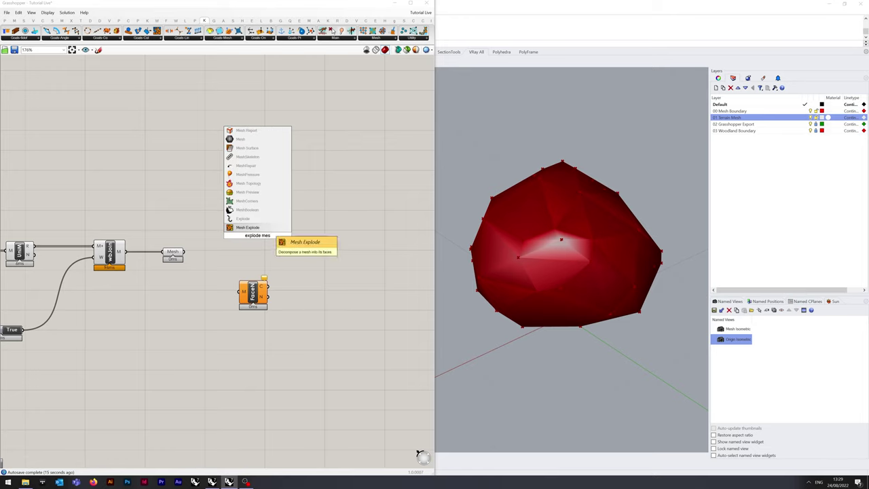
pyautogui.press('Return')
pyautogui.moveTo(258, 236); pyautogui.dragTo(259, 232)
# Connect the Mesh parameter to the M inputs of Mesh Explode and Face Normals and align the two components
pyautogui.moveTo(184, 252); pyautogui.dragTo(244, 226)
pyautogui.click(218, 263)
pyautogui.moveTo(184, 251); pyautogui.dragTo(258, 305)
pyautogui.click(283, 272)
pyautogui.moveTo(258, 233); pyautogui.dragTo(262, 233)
pyautogui.click(288, 266)
pyautogui.click(259, 306)
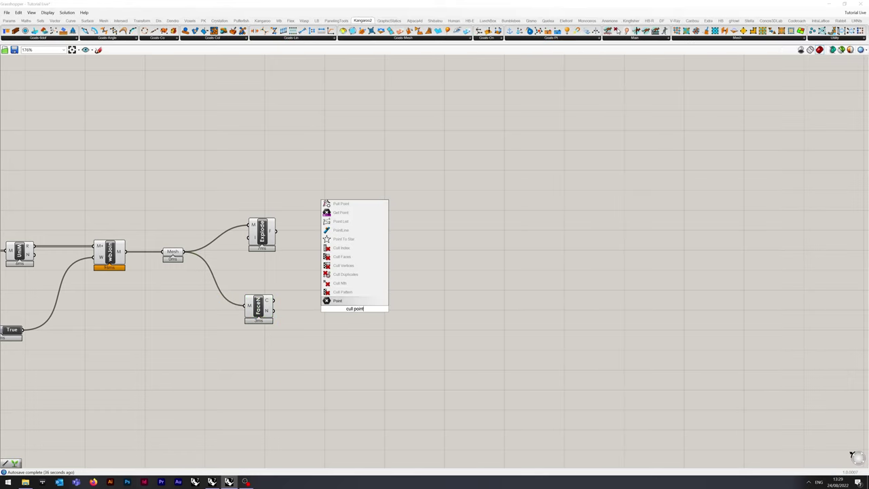
# Add a Cull Duplicates component for points beside Face Normals
pyautogui.press('Up')
pyautogui.press('Up')
pyautogui.press('Up')
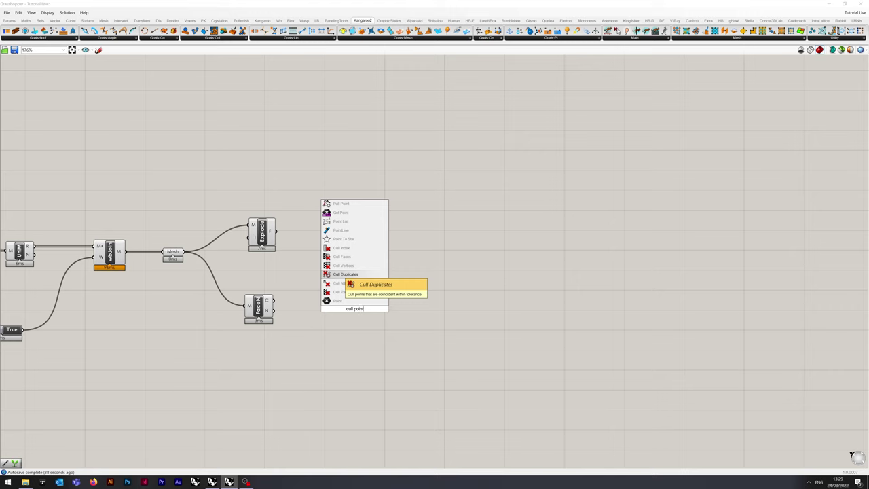
pyautogui.press('Return')
pyautogui.moveTo(354, 309); pyautogui.dragTo(333, 316)
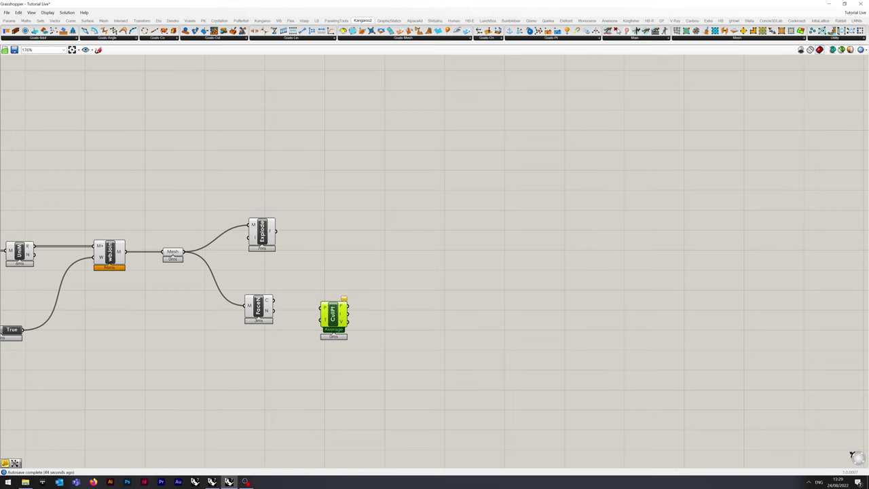
# Flatten the C output of Face Normals and connect it to the P input of Cull Duplicates
pyautogui.rightClick(267, 301)
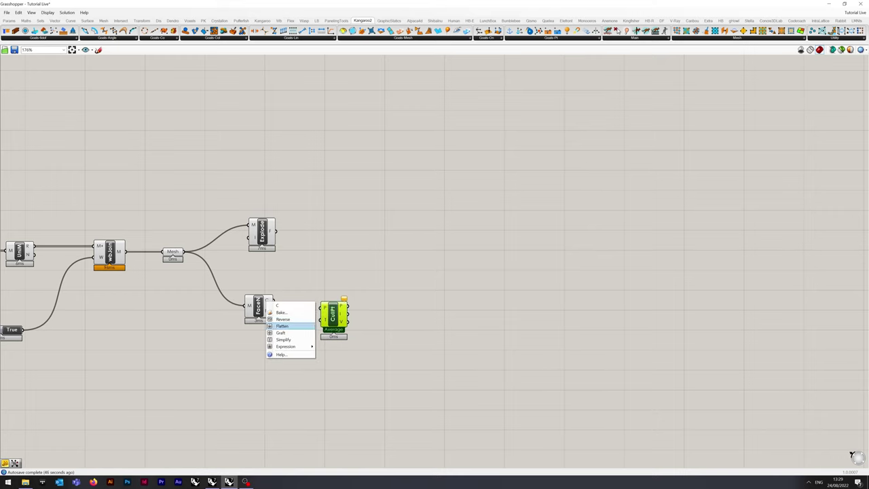
pyautogui.click(282, 326)
pyautogui.moveTo(280, 300); pyautogui.dragTo(331, 306)
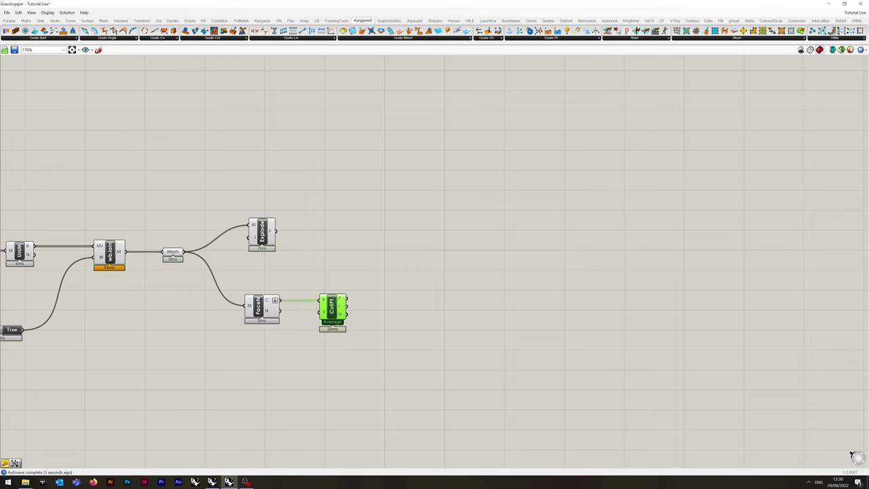
# Open the component search on the empty canvas beyond Mesh Explode
pyautogui.doubleClick(409, 237)
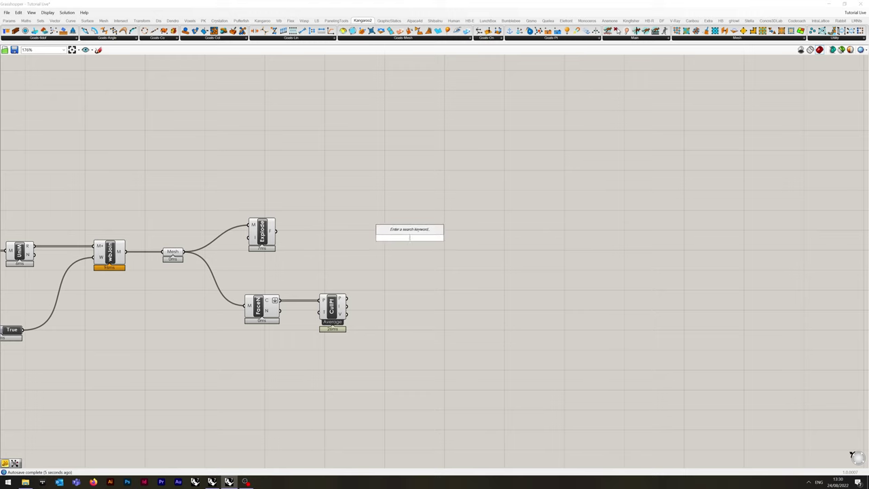
# Add a List Item component to the canvas beyond the mesh explode and point cull components
pyautogui.write('list')
pyautogui.press('Up')
pyautogui.press('Up')
pyautogui.press('Up')
pyautogui.press('Up')
pyautogui.press('Up')
pyautogui.press('Up')
pyautogui.press('Up')
pyautogui.press('Up')
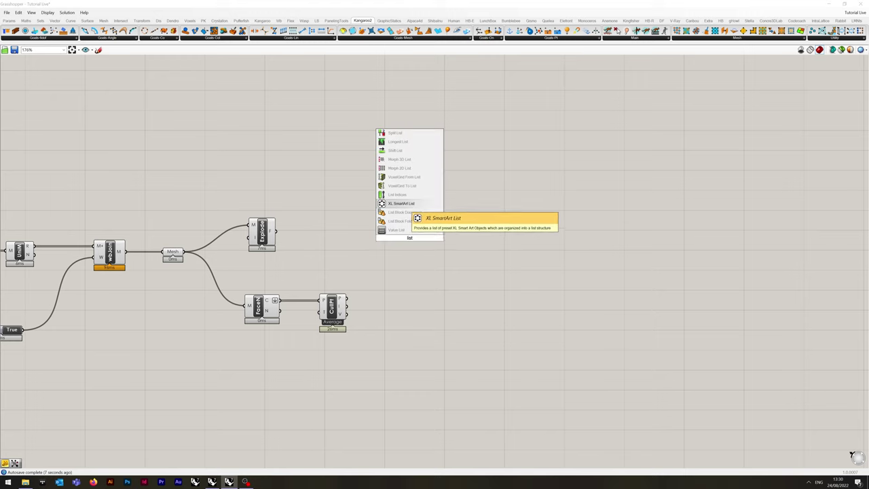
pyautogui.write('it')
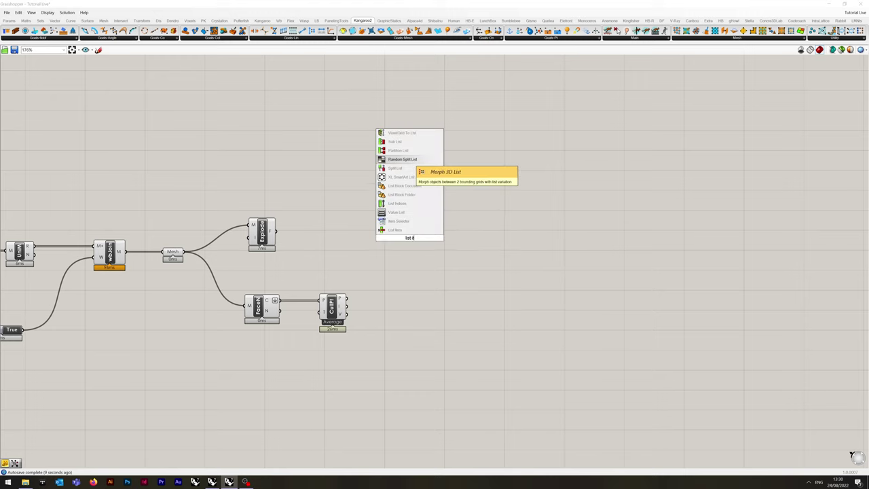
pyautogui.press('Down')
pyautogui.press('Return')
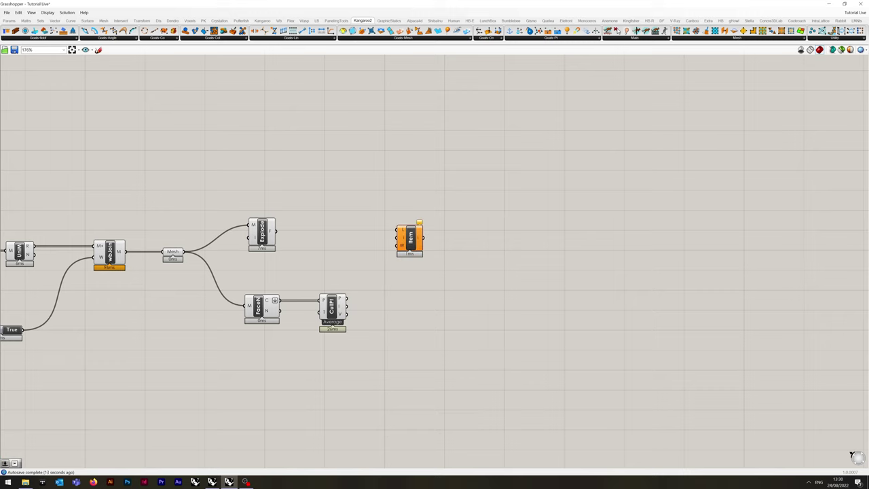
# Wire the exploded mesh faces into the List Item's list input and the cull component's indices into its index input
pyautogui.moveTo(275, 231); pyautogui.dragTo(397, 231)
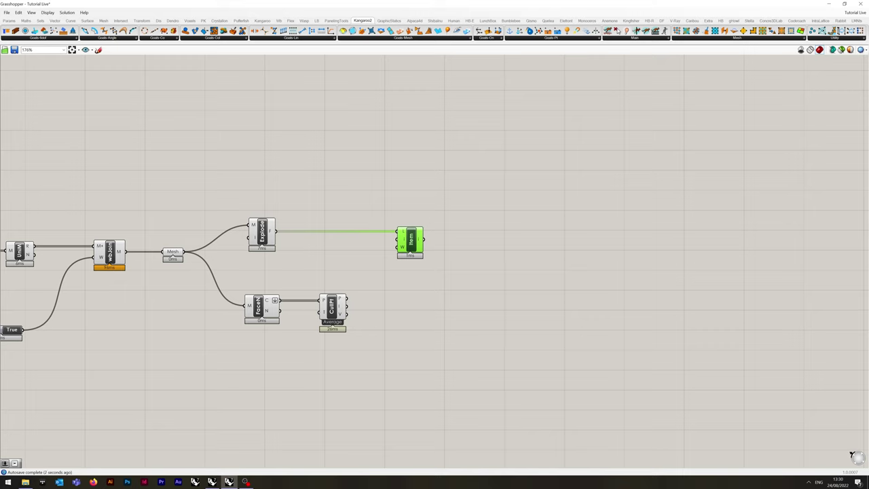
pyautogui.moveTo(346, 307)
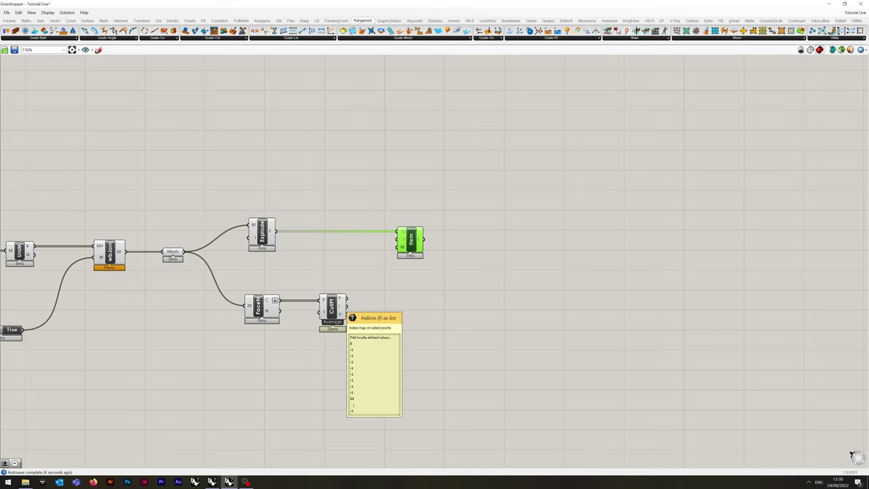
pyautogui.moveTo(347, 307); pyautogui.dragTo(397, 238)
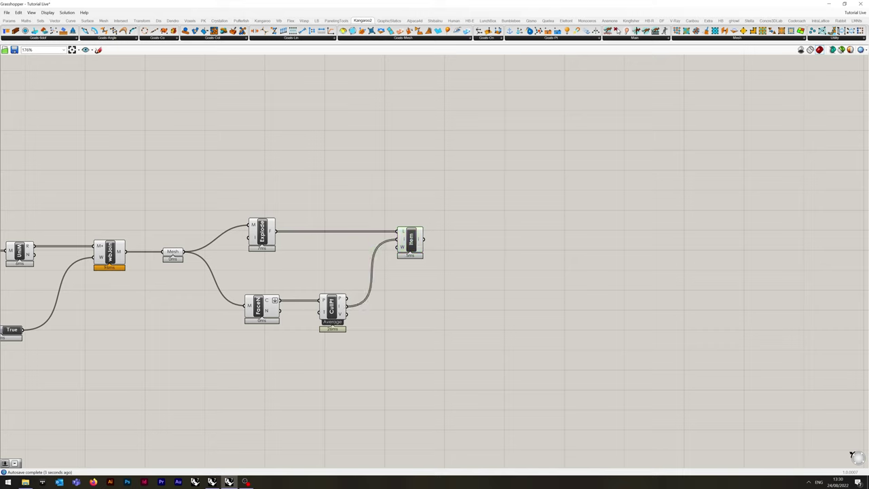
# Add a Weaverbird's Join Meshes and Weld component, feeding it the List Item output as meshes and the True toggle as weld
pyautogui.doubleClick(473, 257)
pyautogui.write('wbjo')
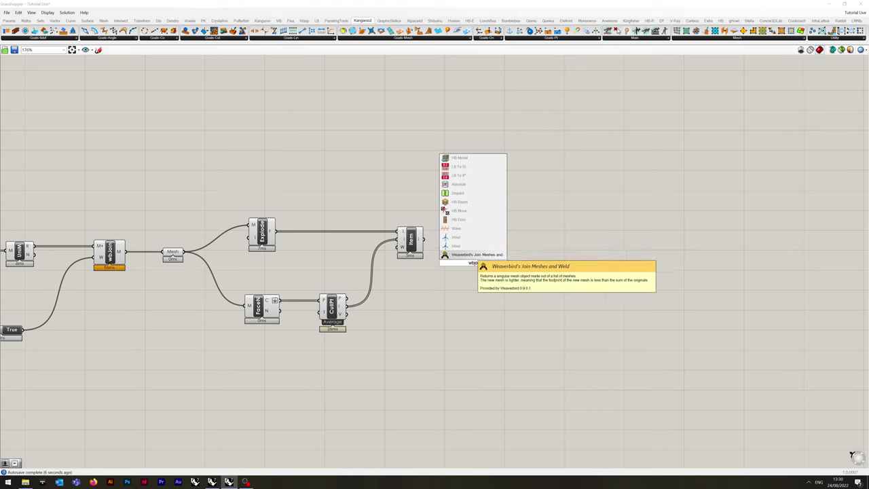
pyautogui.click(475, 254)
pyautogui.moveTo(473, 257); pyautogui.dragTo(493, 259)
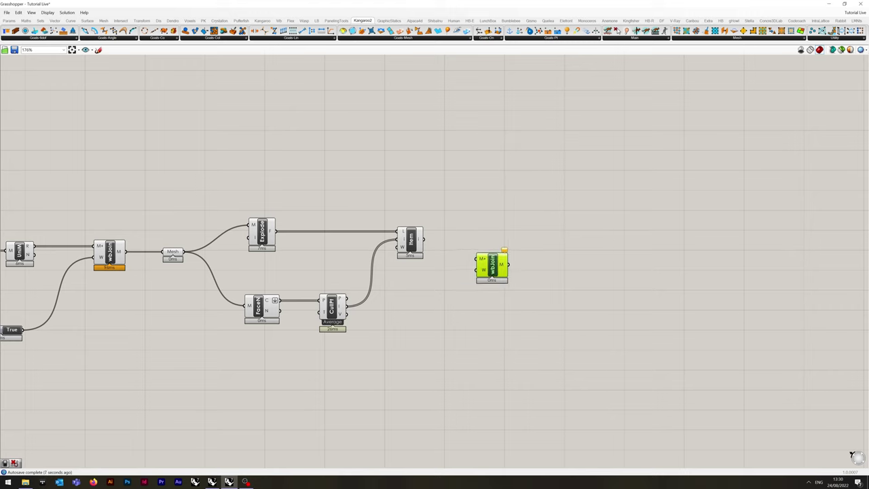
pyautogui.moveTo(22, 329); pyautogui.dragTo(477, 270)
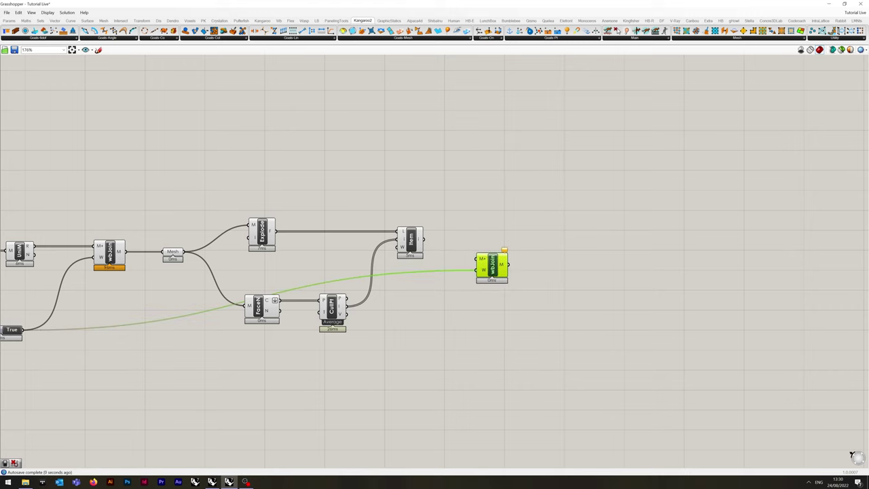
pyautogui.moveTo(423, 238); pyautogui.dragTo(486, 247)
pyautogui.click(487, 292)
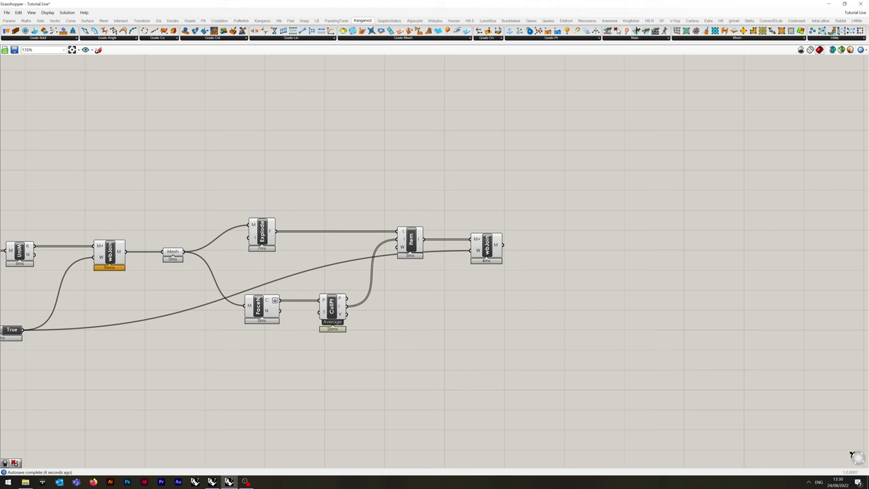
# Dock Grasshopper beside the Rhino viewport and turn off the preview of the lower chain's components up to List Item
pyautogui.press('super+Left')
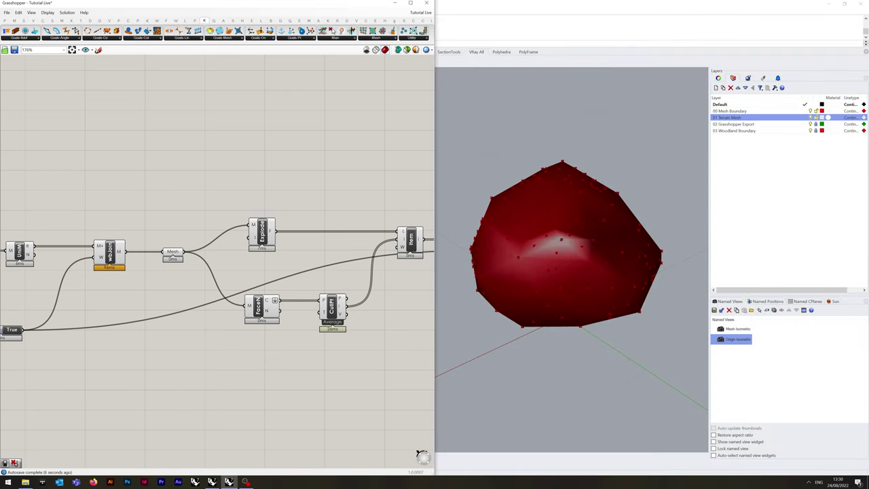
pyautogui.scroll(-5, 286, 298)
pyautogui.moveTo(106, 343); pyautogui.dragTo(332, 258)
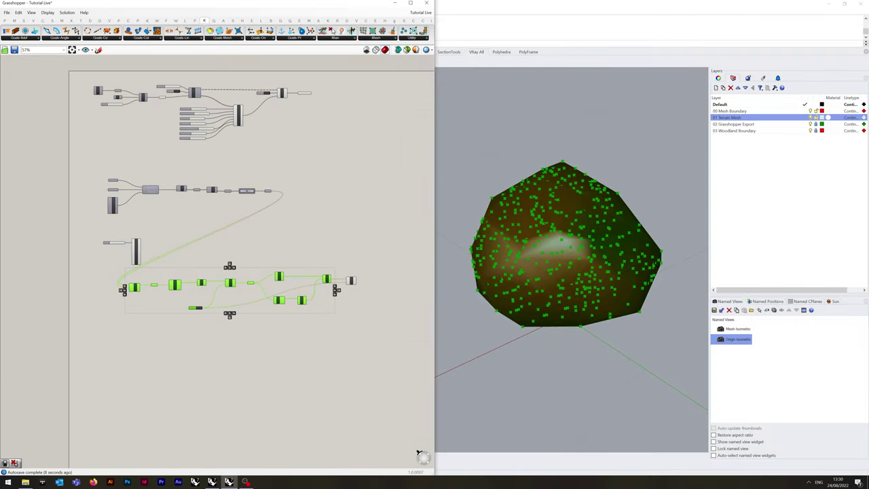
pyautogui.rightClick(337, 264)
pyautogui.click(357, 274)
pyautogui.click(366, 293)
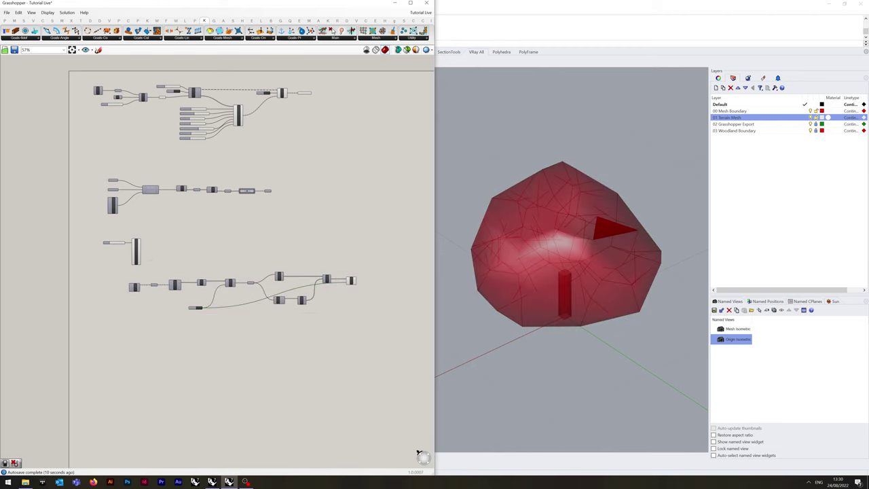
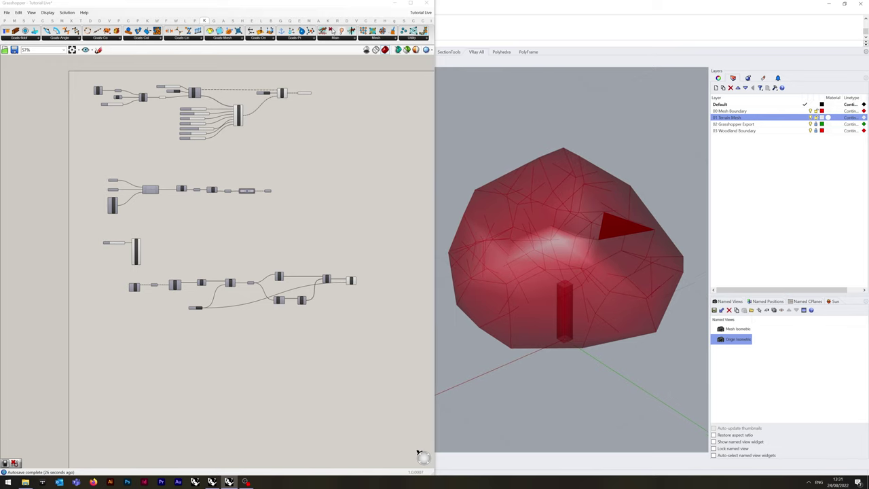
# Duplicate the final wbJoin component and place the copy further along the chain
pyautogui.scroll(2, 346, 285)
pyautogui.moveTo(346, 285); pyautogui.dragTo(287, 281, button='right')
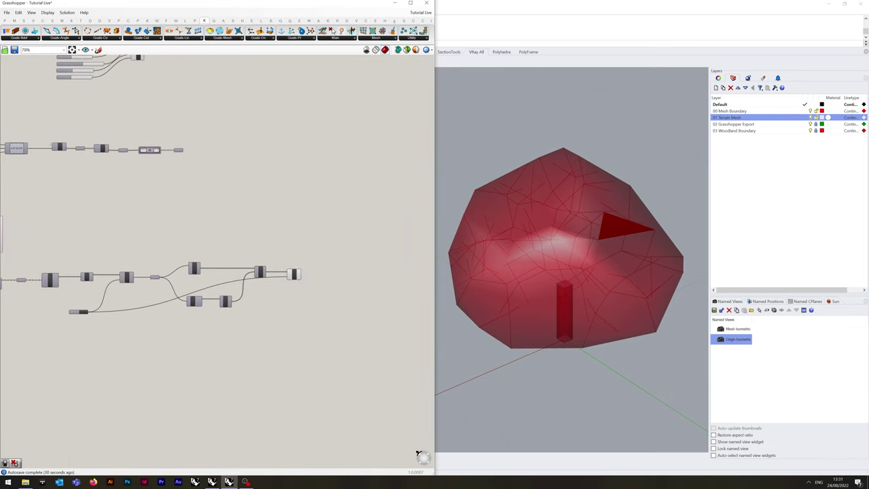
pyautogui.scroll(-1, 419, 453)
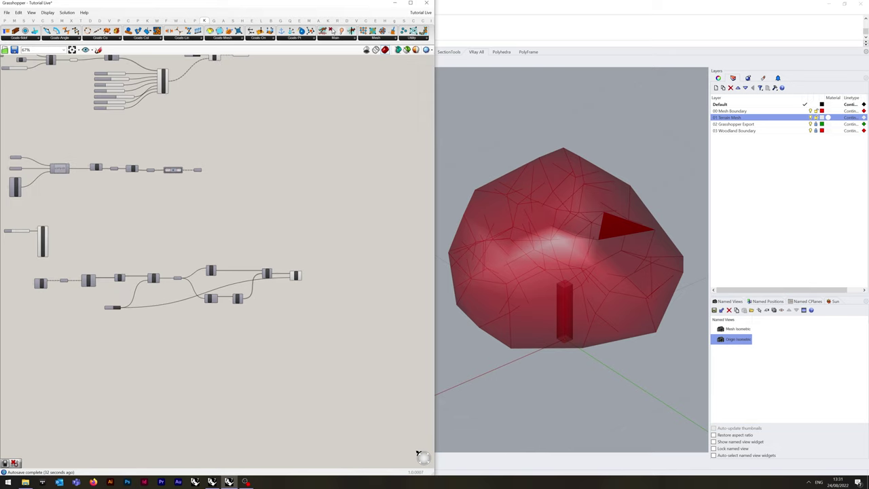
pyautogui.moveTo(304, 284); pyautogui.dragTo(245, 265, button='right')
pyautogui.scroll(4, 245, 265)
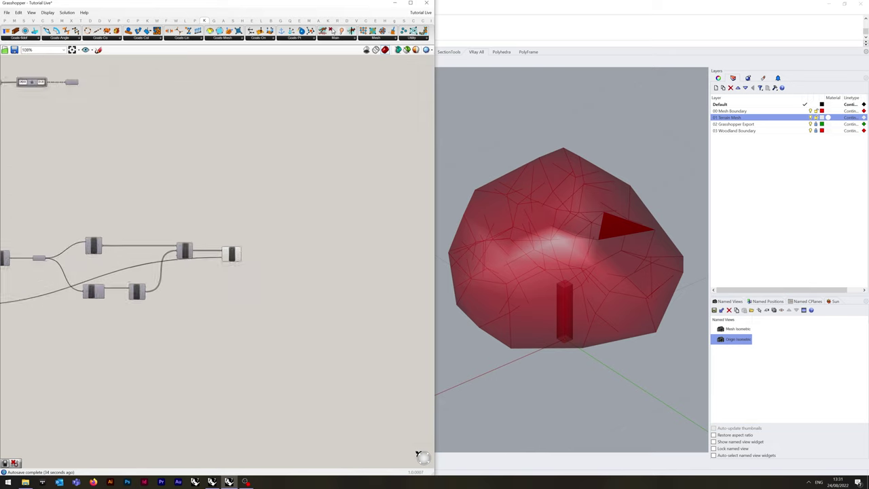
pyautogui.click(229, 253)
pyautogui.hotkey('ctrl', 'c')
pyautogui.hotkey('ctrl', 'v')
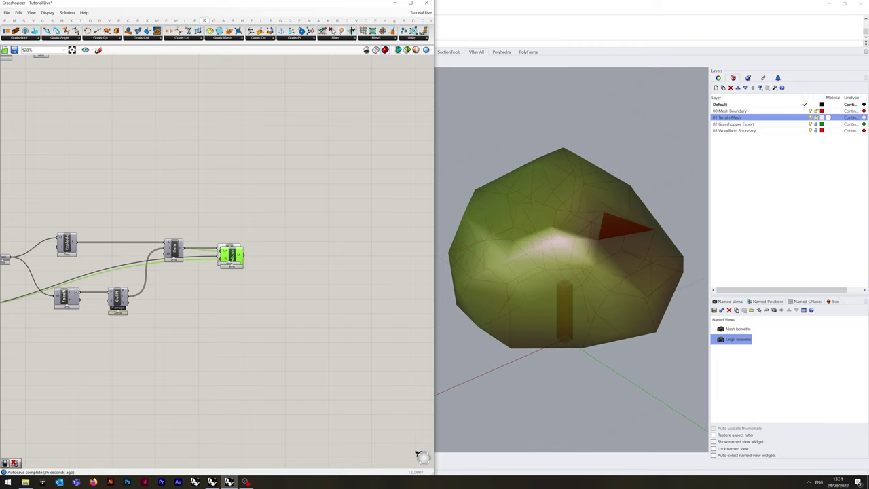
pyautogui.moveTo(231, 255); pyautogui.dragTo(380, 262)
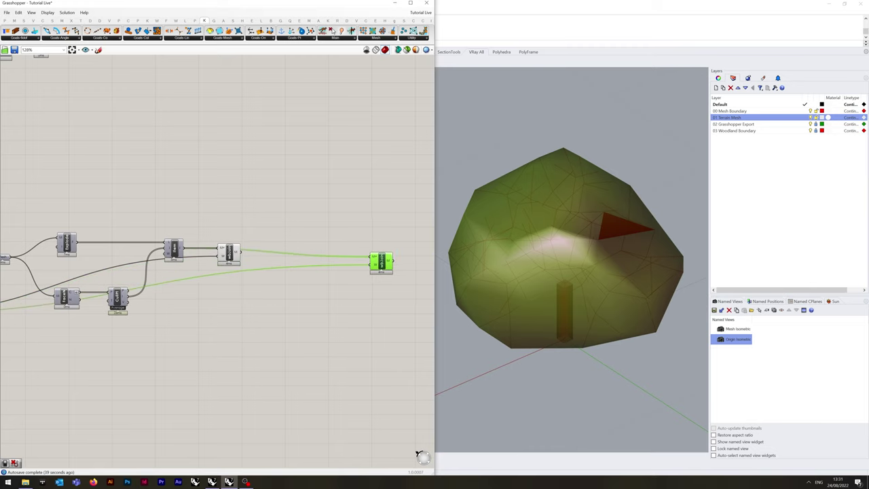
pyautogui.click(366, 299)
# Wire the ParamPipeMsh output into the second wbJoin's mesh input and add the first wbJoin's output as another source
pyautogui.scroll(-3, 205, 298)
pyautogui.moveTo(205, 297); pyautogui.dragTo(331, 298, button='right')
pyautogui.scroll(3, 59, 231)
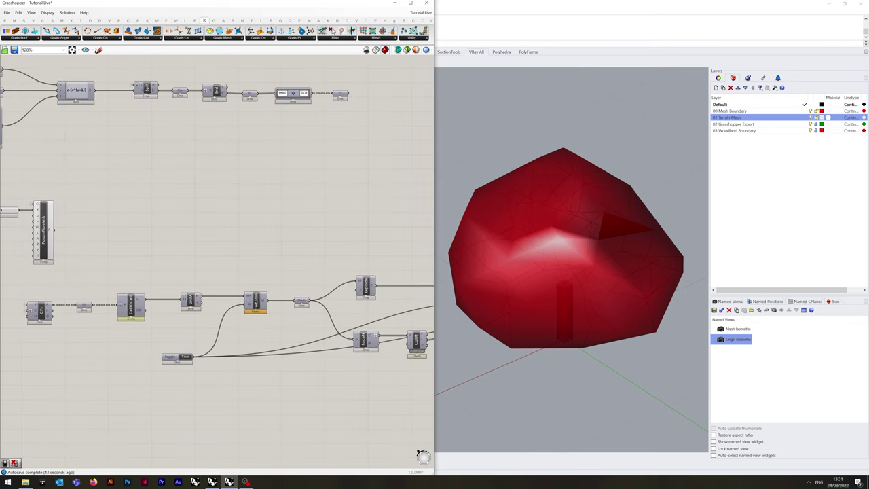
pyautogui.moveTo(54, 229); pyautogui.dragTo(330, 243)
pyautogui.scroll(-5, 99, 214)
pyautogui.scroll(-2, 336, 230)
pyautogui.scroll(7, 374, 247)
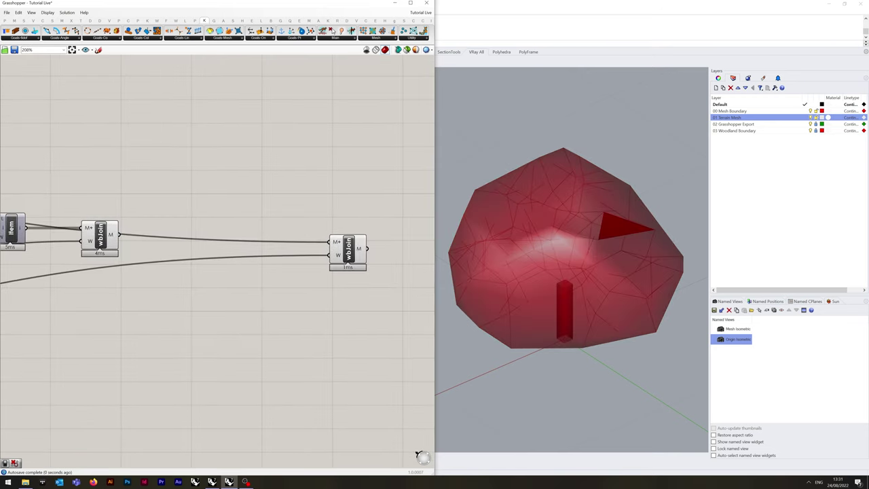
pyautogui.moveTo(119, 234); pyautogui.dragTo(330, 241)
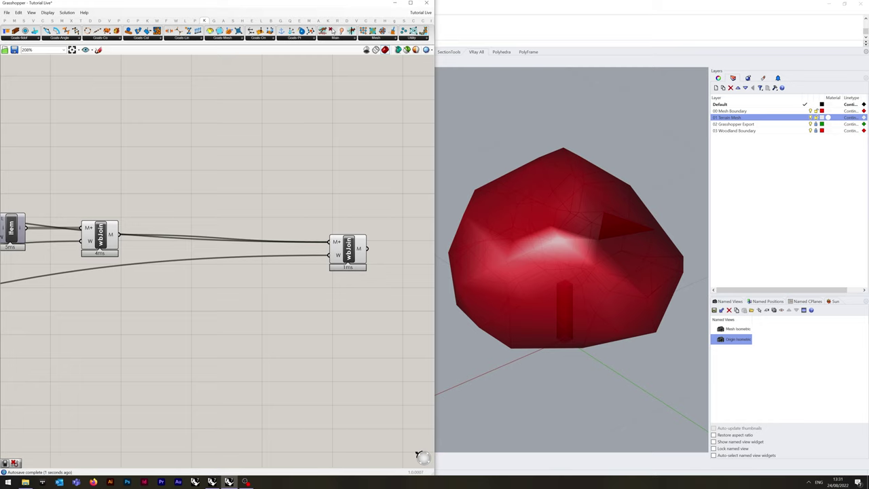
# Turn off the first wbJoin's preview and move the second wbJoin closer to it
pyautogui.rightClick(104, 234)
pyautogui.click(118, 245)
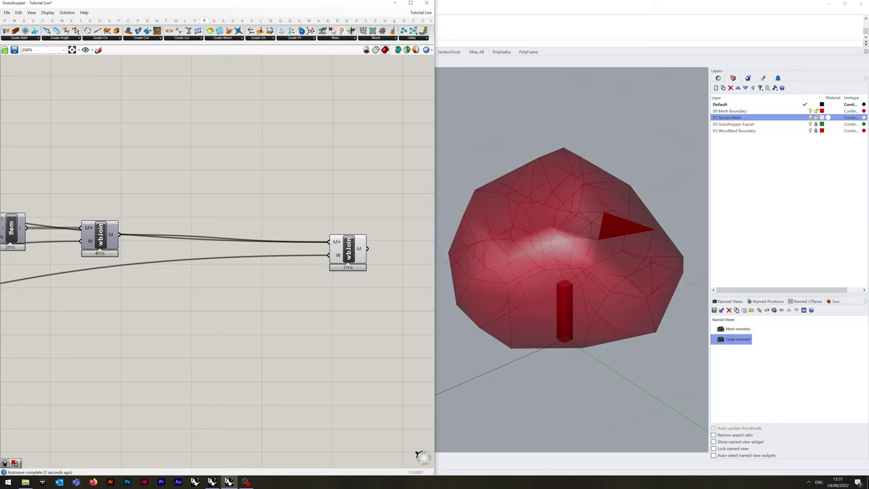
pyautogui.moveTo(348, 250); pyautogui.dragTo(281, 253)
pyautogui.click(281, 298)
pyautogui.click(280, 253)
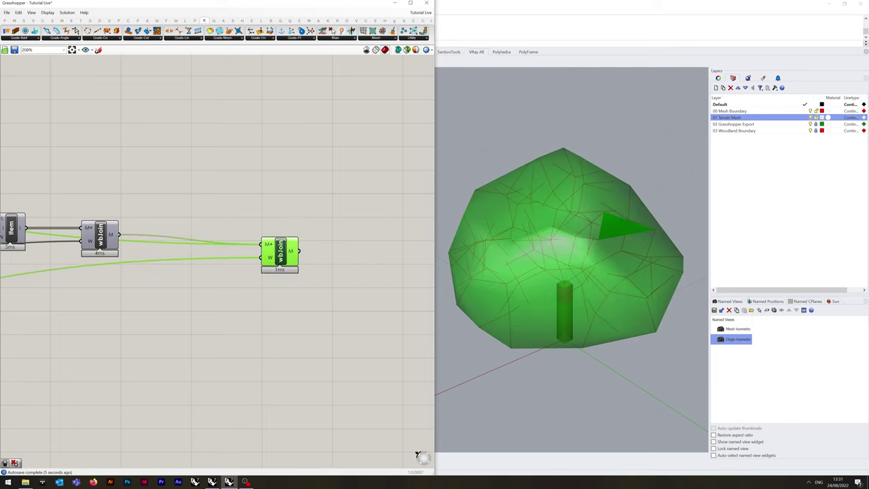
pyautogui.click(333, 262)
# Set the End Type integer on the ParamPipeMsh component
pyautogui.scroll(-5, 335, 258)
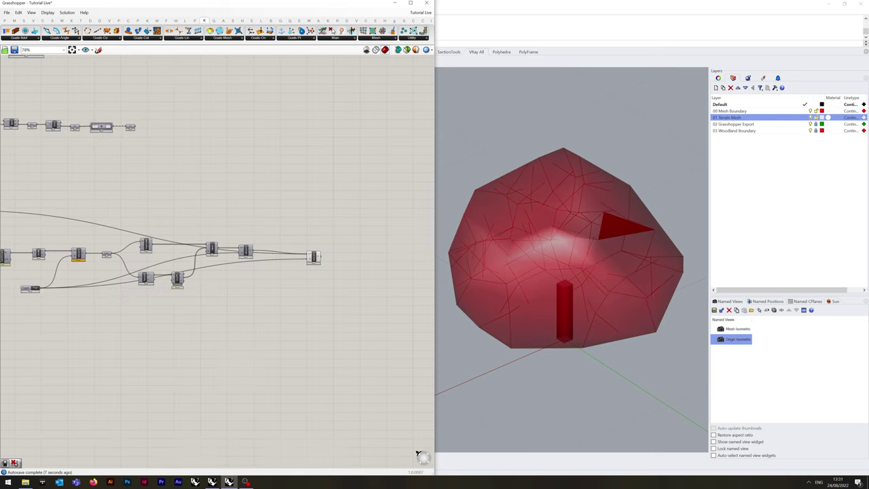
pyautogui.moveTo(231, 265); pyautogui.dragTo(418, 283, button='right')
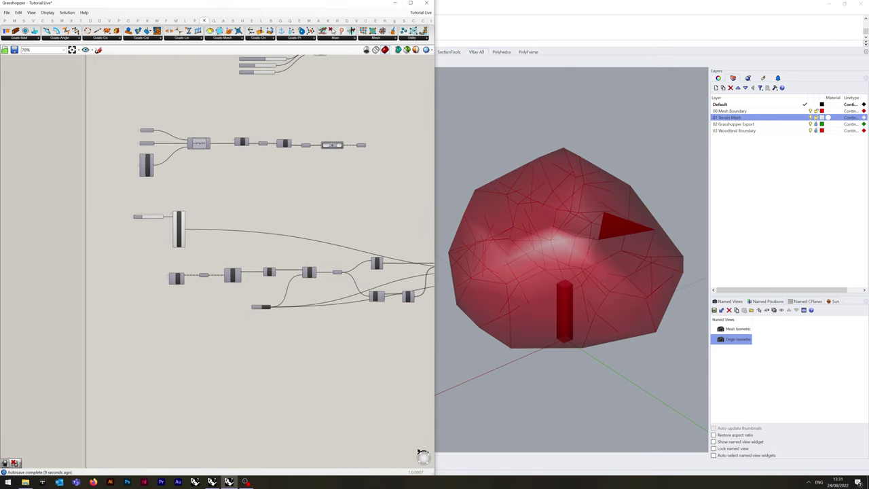
pyautogui.scroll(6, 148, 214)
pyautogui.scroll(2, 188, 251)
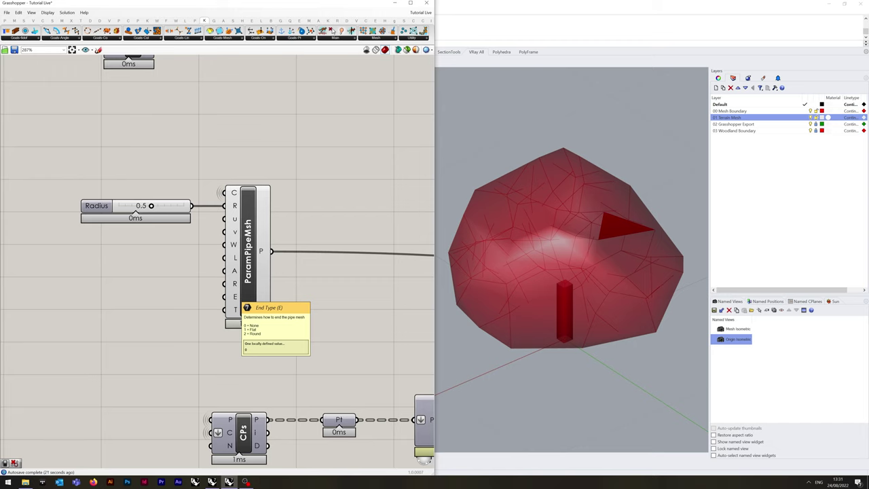
pyautogui.rightClick(235, 297)
pyautogui.click(329, 355)
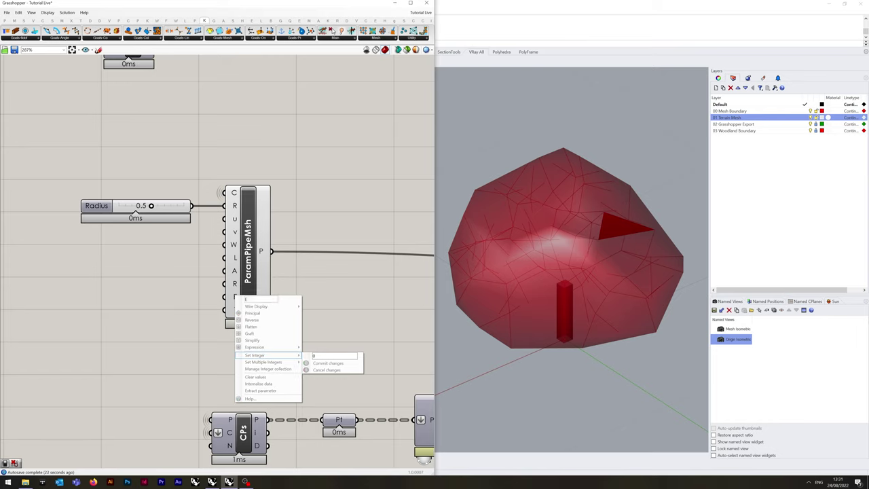
pyautogui.click(327, 363)
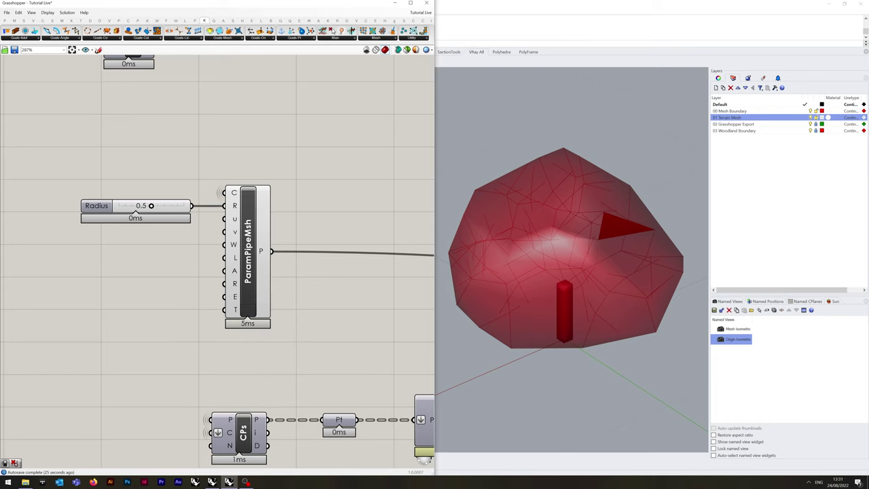
# Add a Mesh parameter beside the second wbJoin component
pyautogui.scroll(-6, 178, 255)
pyautogui.moveTo(401, 296); pyautogui.dragTo(121, 251, button='right')
pyautogui.scroll(3, 299, 257)
pyautogui.scroll(1, 419, 455)
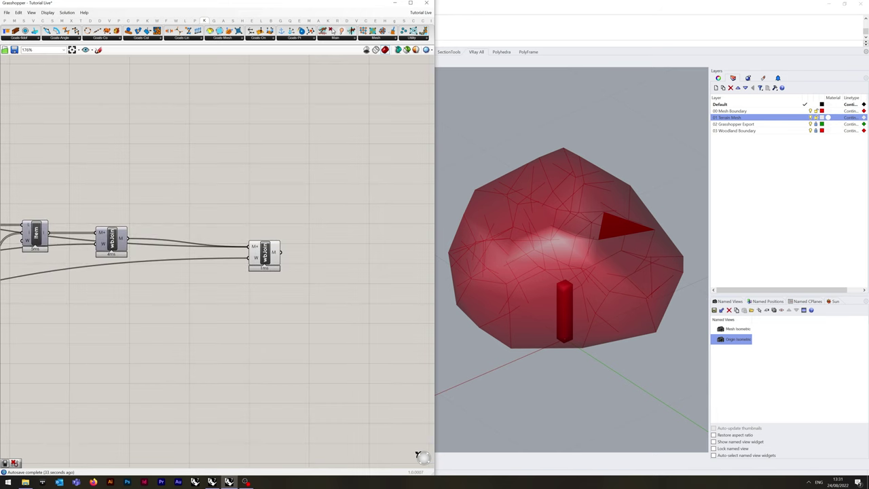
pyautogui.doubleClick(309, 253)
pyautogui.write('mesh')
pyautogui.press('Up')
pyautogui.press('Up')
pyautogui.press('Up')
pyautogui.press('Up')
pyautogui.press('Up')
pyautogui.press('Up')
pyautogui.press('Up')
pyautogui.press('Up')
pyautogui.press('Up')
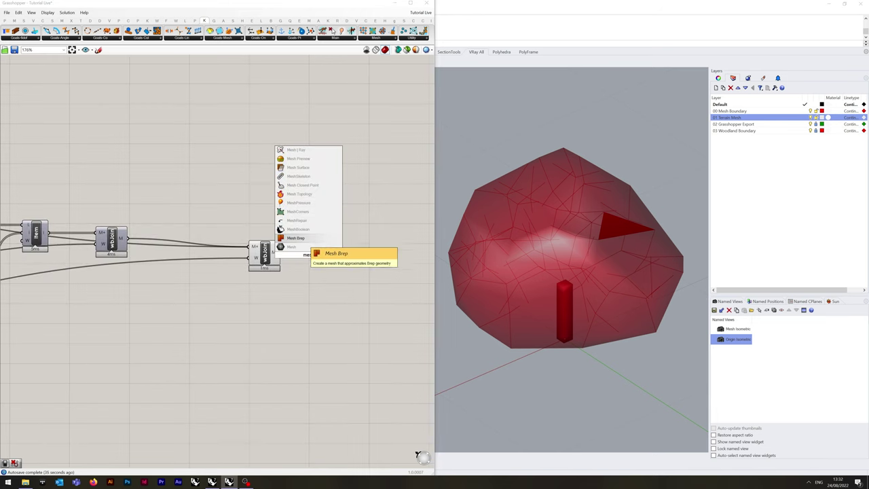
pyautogui.press('Down')
pyautogui.press('Down')
pyautogui.press('Down')
pyautogui.press('Down')
pyautogui.press('Down')
pyautogui.press('Down')
pyautogui.press('Down')
pyautogui.press('Down')
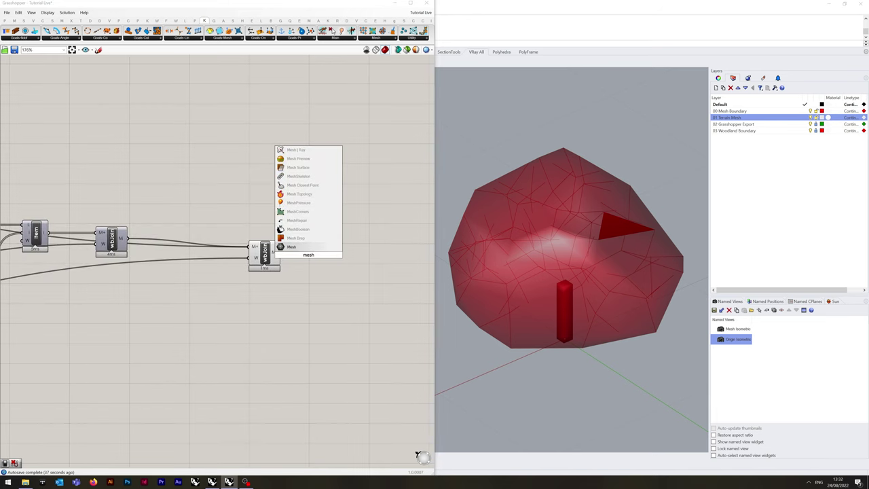
pyautogui.press('Return')
# Flatten the mesh input of the second wbJoin component
pyautogui.scroll(3, 252, 249)
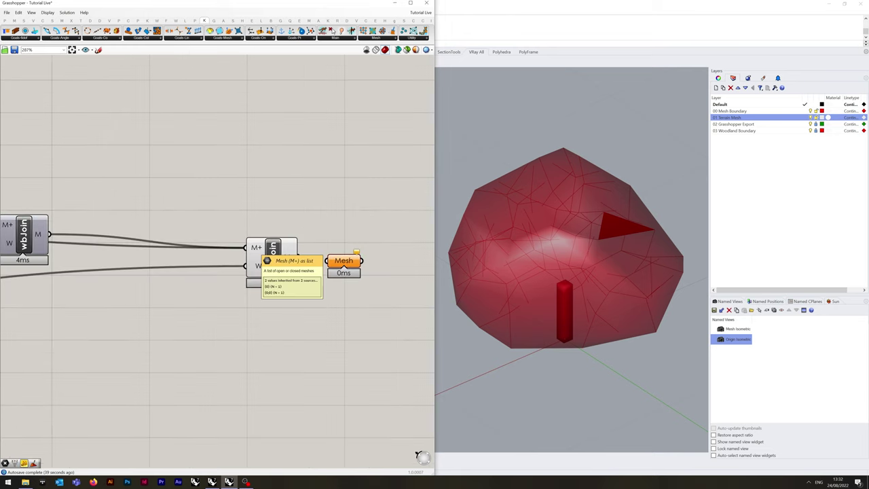
pyautogui.rightClick(253, 250)
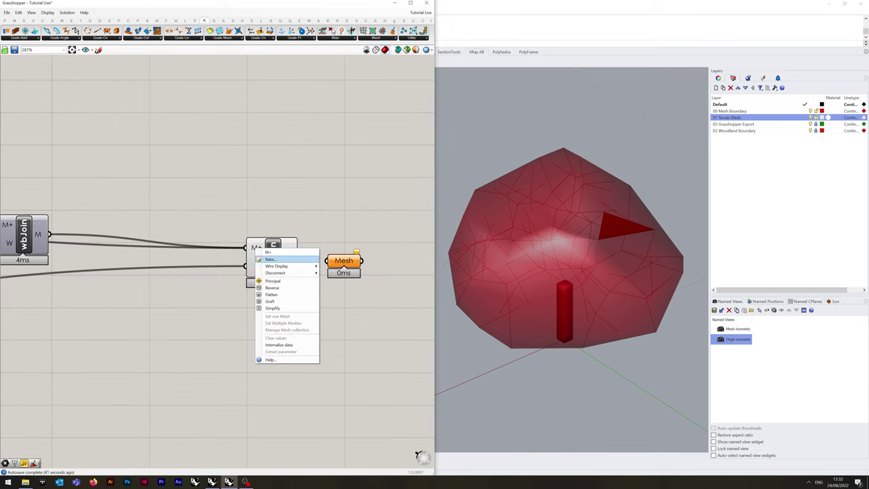
pyautogui.click(278, 298)
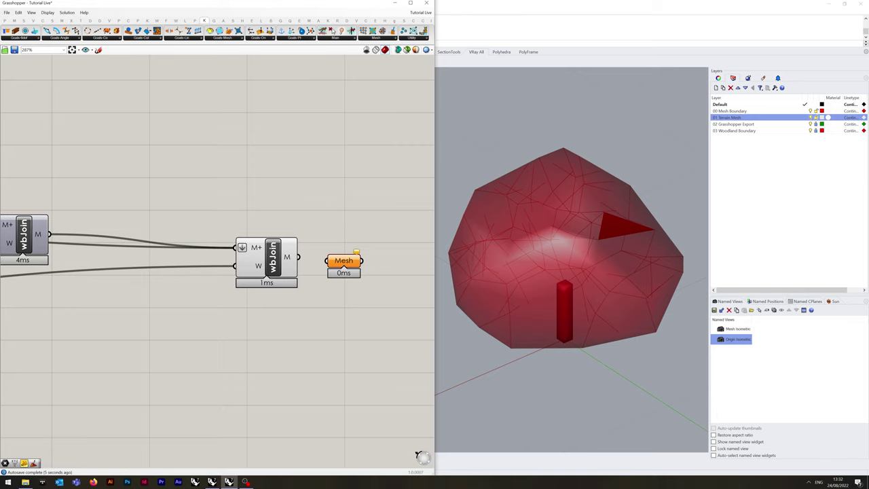
# Connect the second wbJoin's mesh output to the Mesh parameter and turn off that wbJoin's preview
pyautogui.moveTo(297, 257); pyautogui.dragTo(359, 256)
pyautogui.rightClick(276, 262)
pyautogui.click(296, 275)
pyautogui.click(332, 267)
pyautogui.scroll(-3, 332, 264)
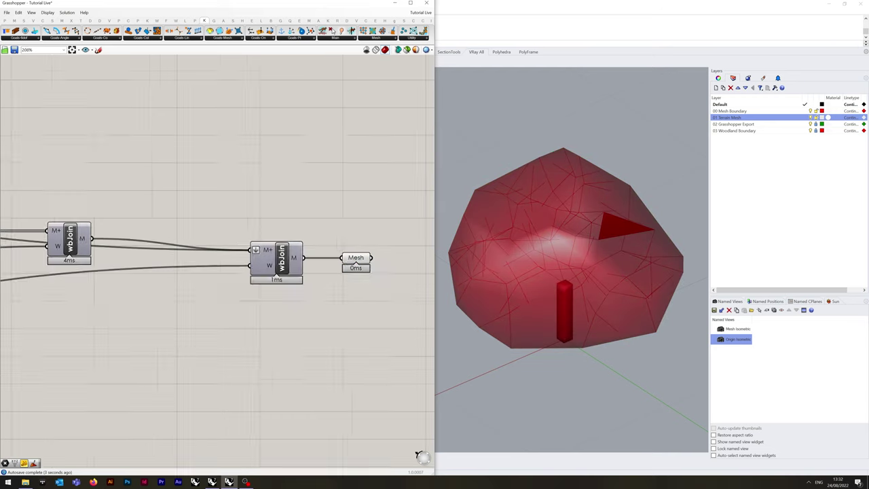
# Save the Tutorial Live definition and bring all three component rows into view
pyautogui.scroll(-10, 347, 262)
pyautogui.hotkey('ctrl', 's')
pyautogui.scroll(4, 258, 263)
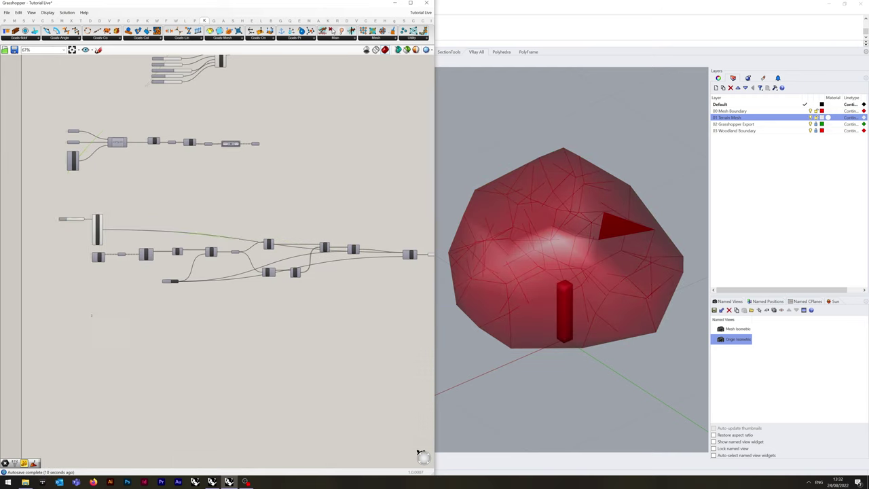
pyautogui.moveTo(91, 316); pyautogui.dragTo(84, 353, button='right')
pyautogui.scroll(-1, 84, 353)
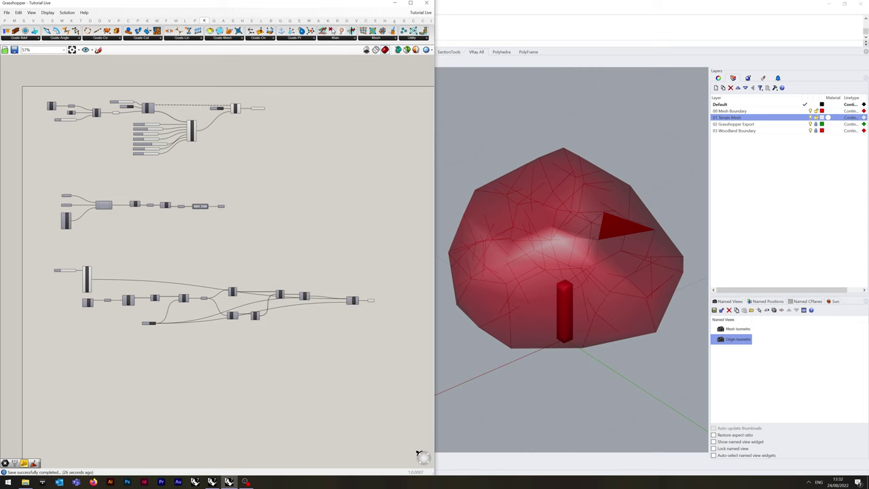
pyautogui.moveTo(228, 248); pyautogui.dragTo(225, 236, button='right')
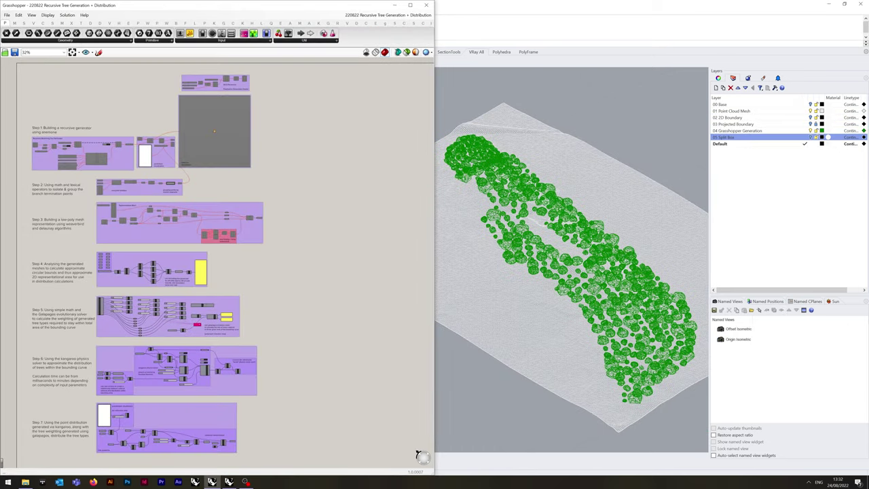
# Copy the Twelve Deciduous Tree Varients group from the 220822 Recursive Tree Generation + Distribution definition
pyautogui.scroll(5, 102, 265)
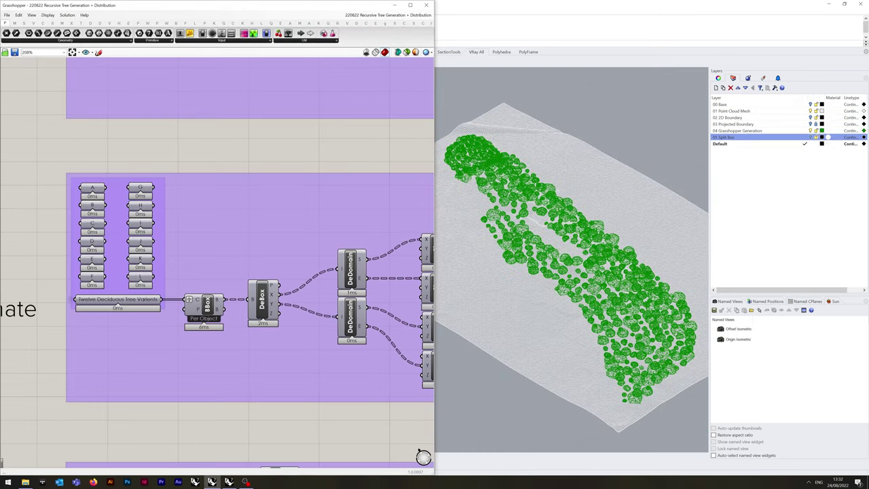
pyautogui.moveTo(38, 168); pyautogui.dragTo(160, 305)
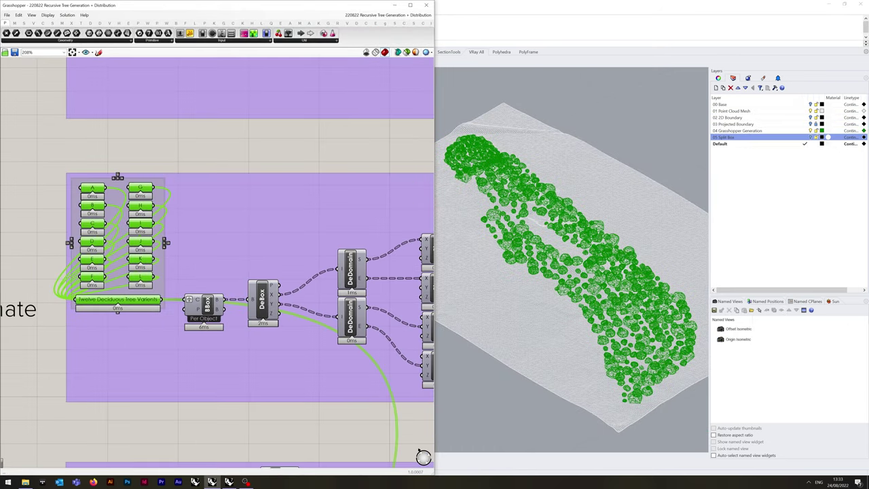
pyautogui.click(178, 339)
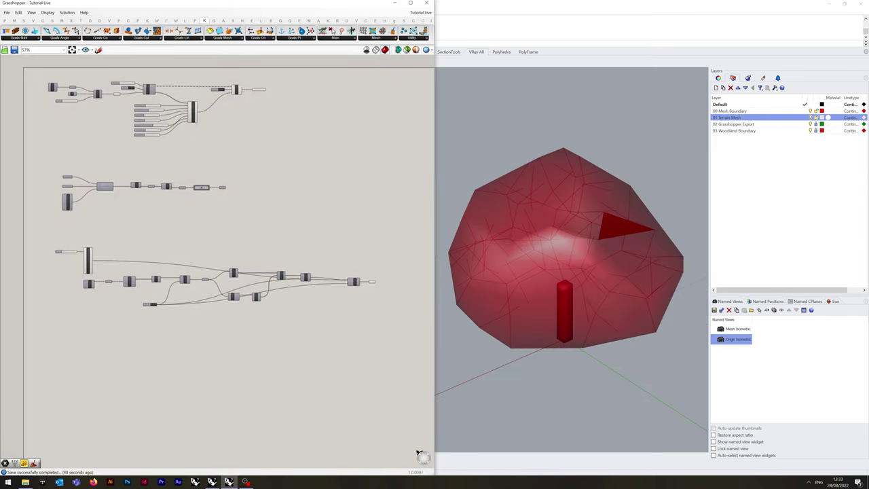
# Paste the tree variants group into the Tutorial Live definition and place it below the third component row
pyautogui.moveTo(185, 432); pyautogui.dragTo(193, 412, button='right')
pyautogui.hotkey('ctrl', 'v')
pyautogui.scroll(4, 194, 413)
pyautogui.scroll(-2, 194, 413)
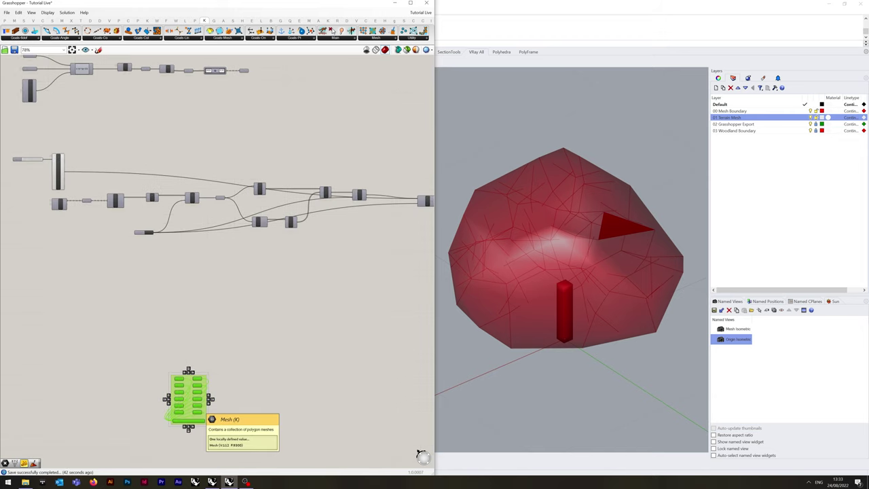
pyautogui.moveTo(196, 407); pyautogui.dragTo(51, 332)
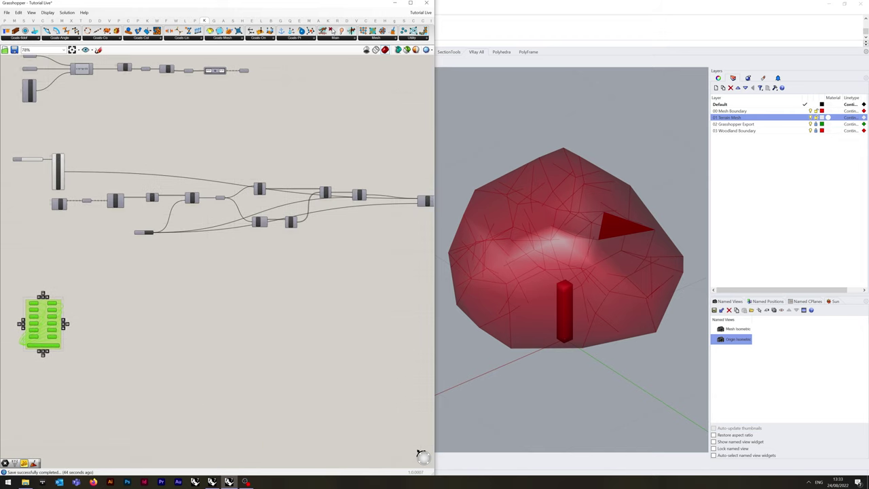
pyautogui.moveTo(42, 320); pyautogui.dragTo(132, 301, button='right')
pyautogui.scroll(6, 133, 300)
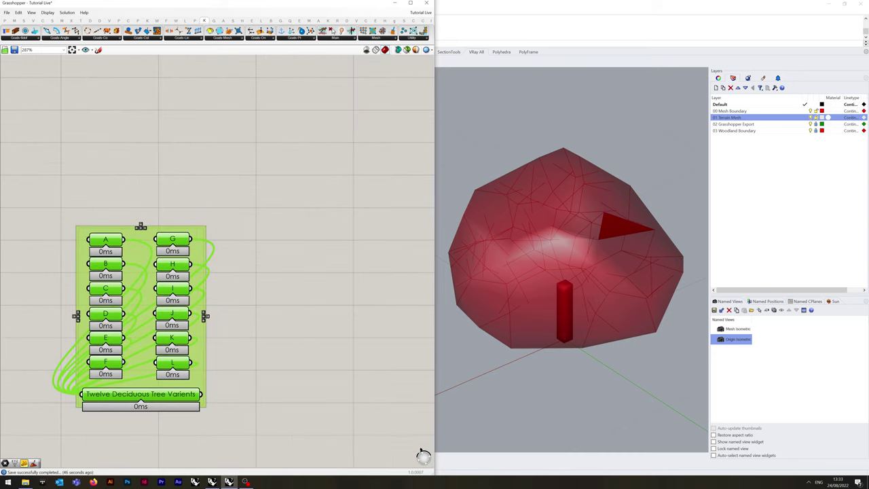
pyautogui.click(421, 453)
# Turn off the preview of the final Mesh parameter at the end of the third row
pyautogui.scroll(-9, 112, 346)
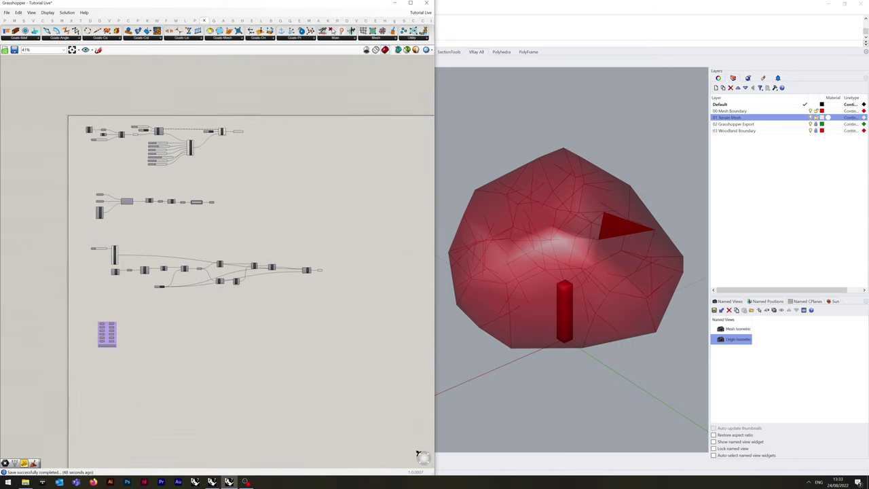
pyautogui.scroll(4, 314, 273)
pyautogui.rightClick(329, 264)
pyautogui.click(345, 275)
pyautogui.scroll(-4, 418, 453)
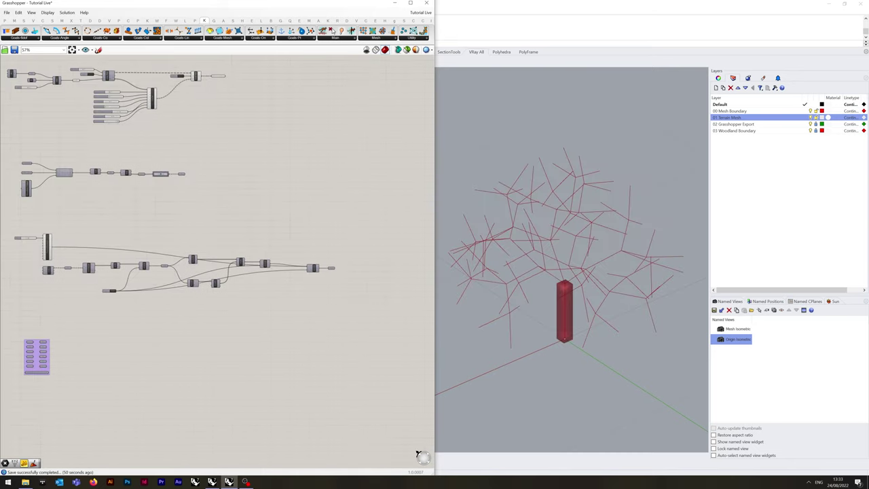
# Disable all components in the three rows above the tree variants group
pyautogui.moveTo(197, 270); pyautogui.dragTo(382, 136)
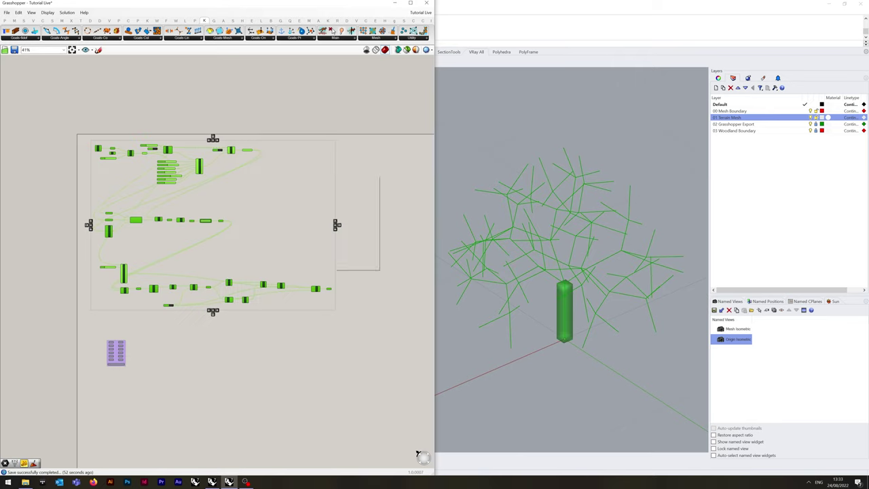
pyautogui.rightClick(335, 177)
pyautogui.click(351, 200)
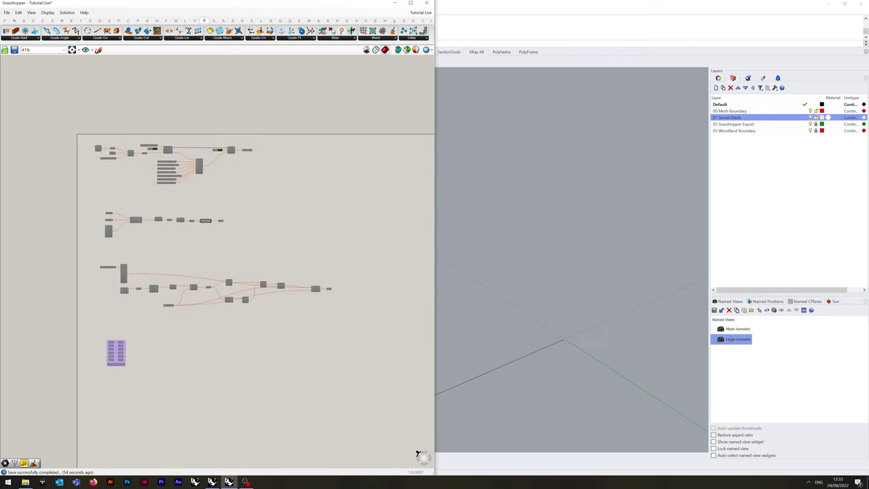
# Move the tree variants group slightly down and to the left, and save the definition
pyautogui.scroll(3, 120, 359)
pyautogui.moveTo(68, 301); pyautogui.dragTo(148, 397)
pyautogui.scroll(2, 111, 377)
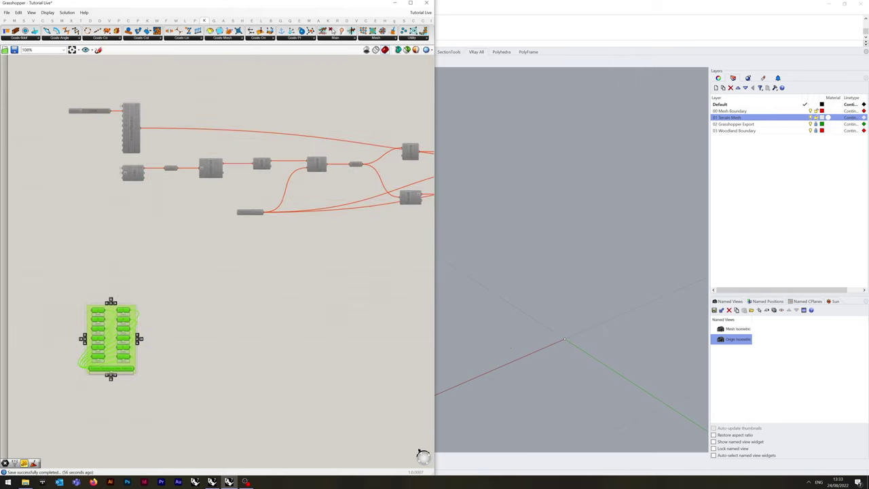
pyautogui.moveTo(110, 339); pyautogui.dragTo(99, 358)
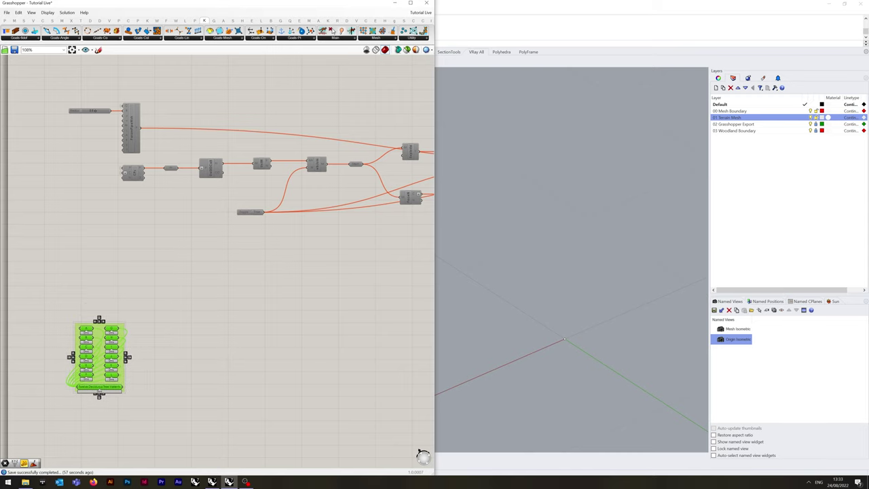
pyautogui.click(157, 353)
pyautogui.hotkey('ctrl', 's')
# Add a Bounding Box component and place it to the right of the Twelve Deciduous Tree Varients parameter
pyautogui.moveTo(157, 353); pyautogui.dragTo(125, 294, button='right')
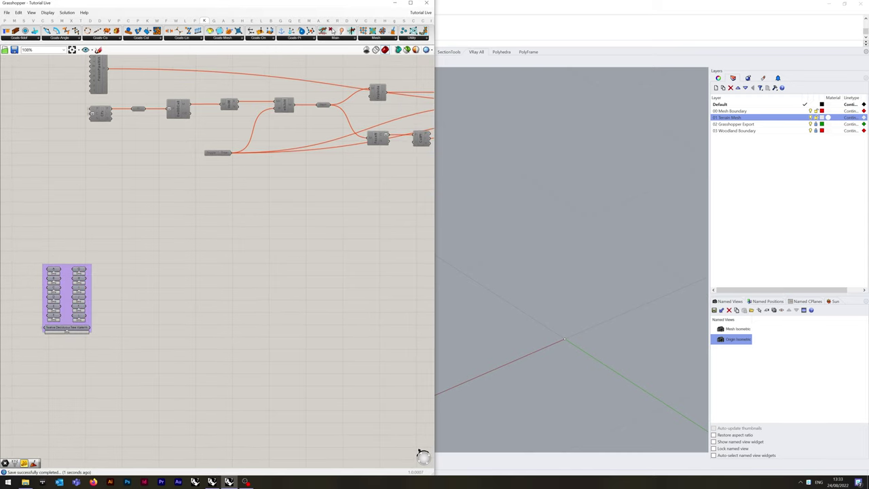
pyautogui.scroll(2, 158, 331)
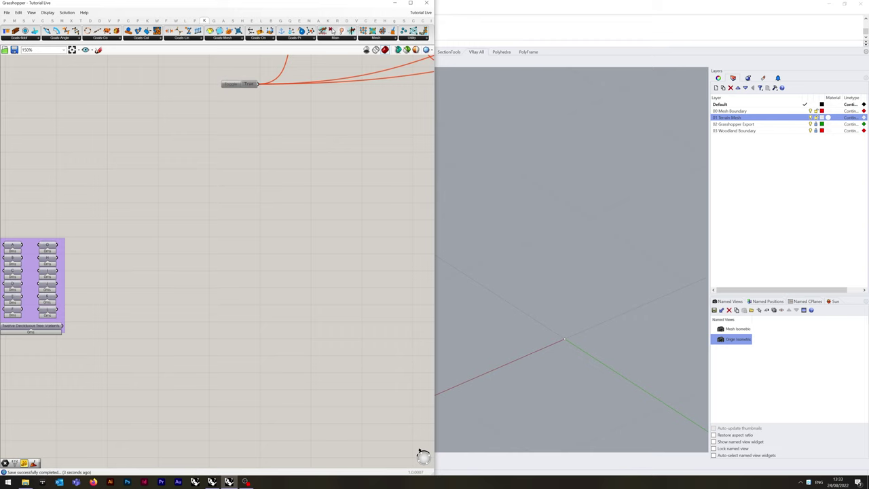
pyautogui.moveTo(158, 331); pyautogui.dragTo(188, 329, button='right')
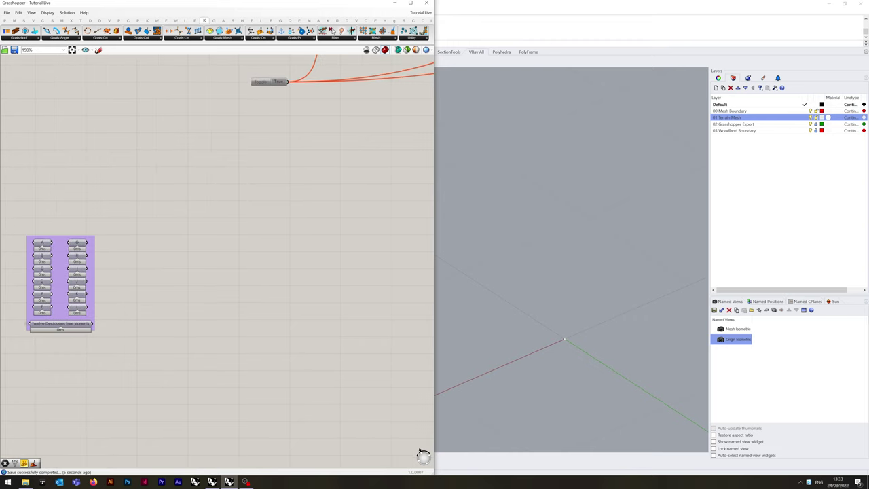
pyautogui.doubleClick(196, 326)
pyautogui.write('boun')
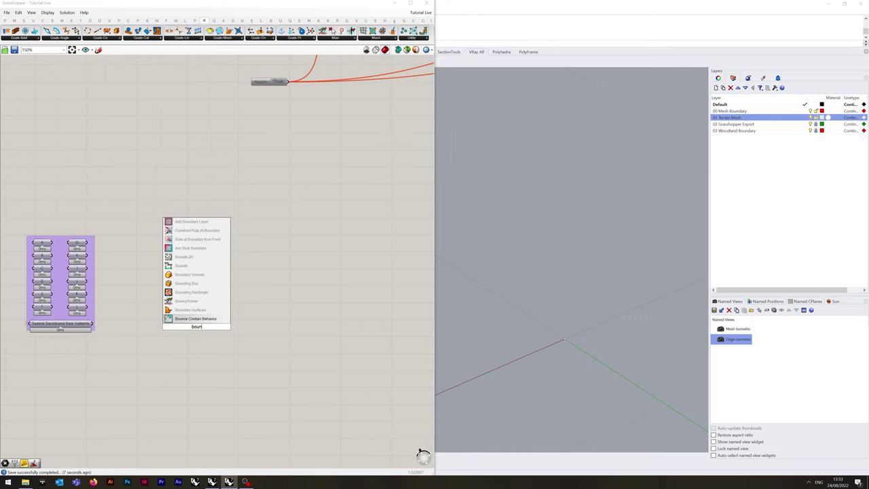
pyautogui.click(193, 283)
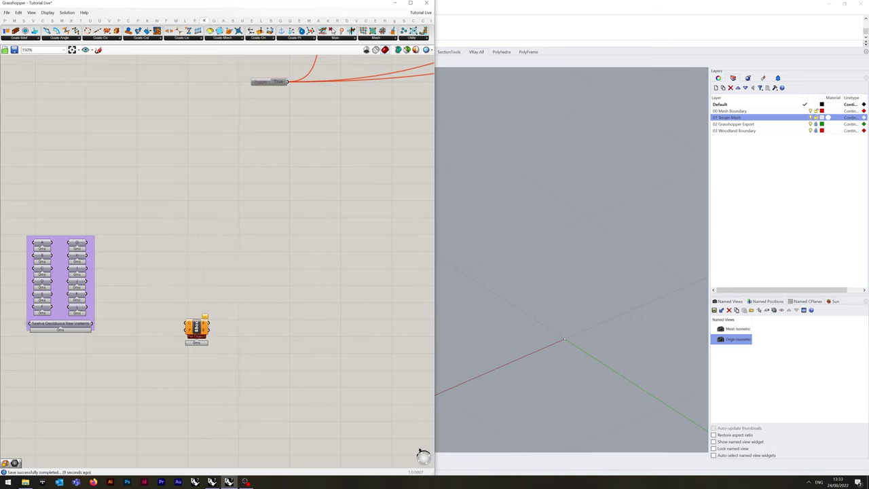
pyautogui.moveTo(197, 327); pyautogui.dragTo(171, 329)
# Graft the Bounding Box's content input, connect the Twelve Deciduous Tree Varients parameter to it, and align the component
pyautogui.scroll(2, 136, 336)
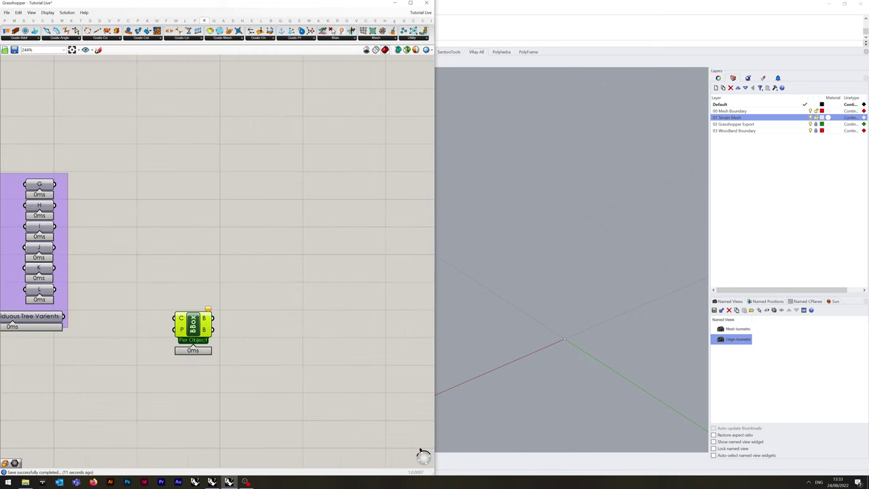
pyautogui.rightClick(182, 318)
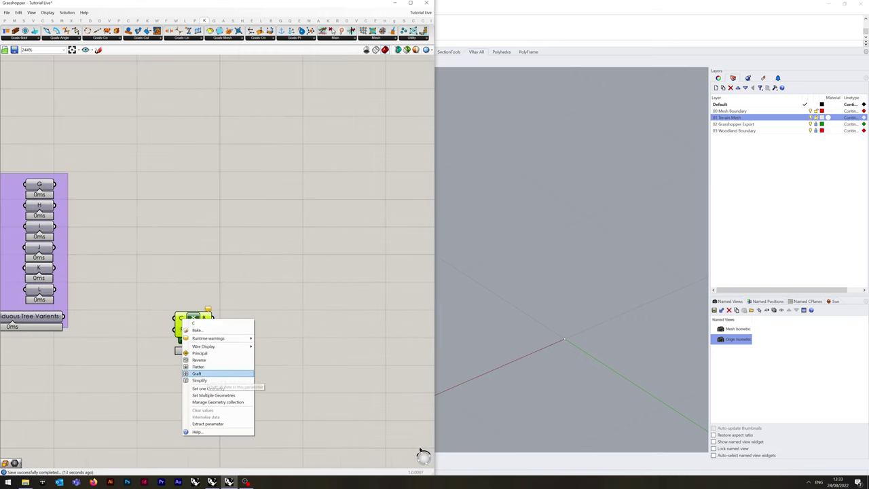
pyautogui.click(207, 373)
pyautogui.moveTo(208, 372); pyautogui.dragTo(267, 365, button='right')
pyautogui.moveTo(123, 309); pyautogui.dragTo(236, 314)
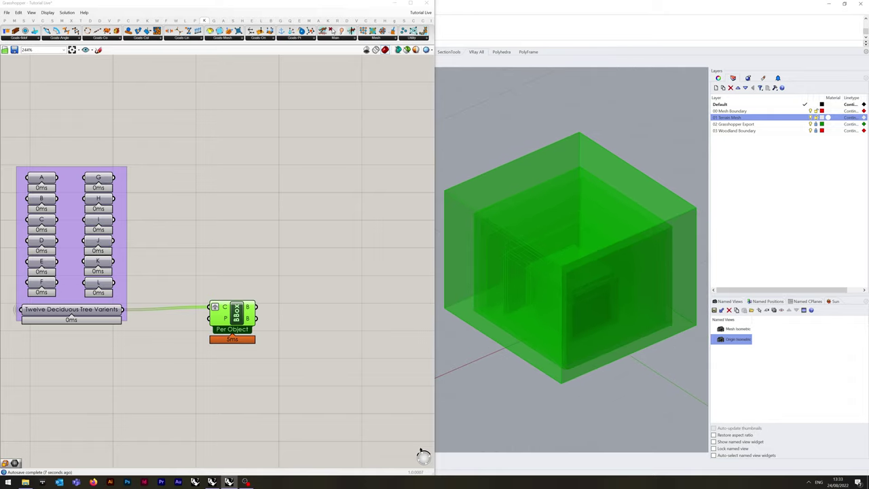
pyautogui.moveTo(236, 313); pyautogui.dragTo(229, 317)
pyautogui.click(285, 339)
pyautogui.moveTo(285, 340); pyautogui.dragTo(233, 322, button='right')
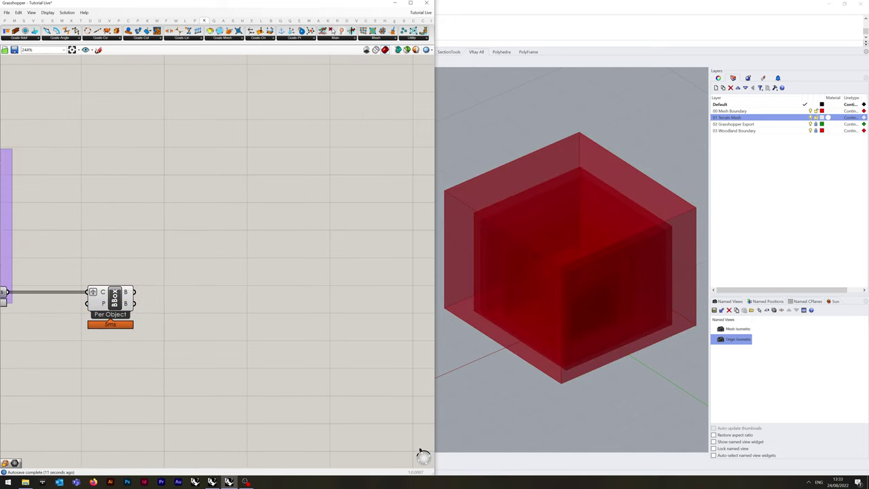
# Add a Deconstruct Box component to the right of the Bounding Box component
pyautogui.doubleClick(239, 292)
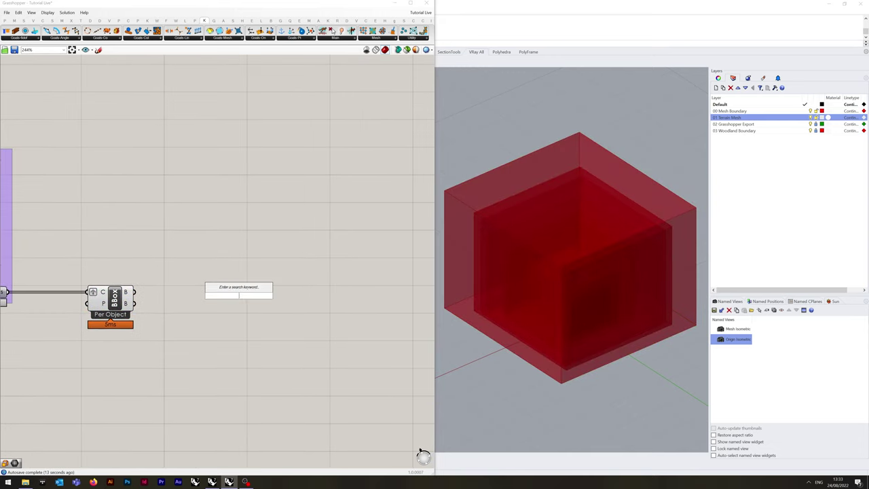
pyautogui.write('bebox')
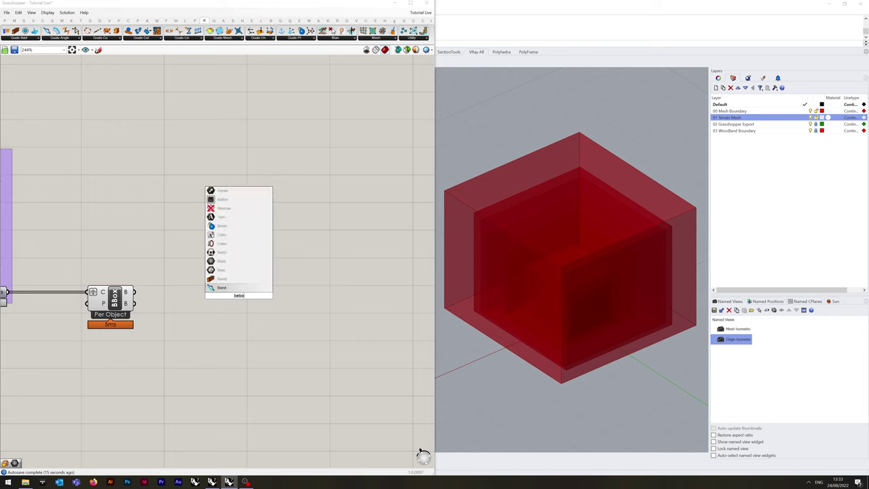
pyautogui.press('BackSpace')
pyautogui.press('BackSpace')
pyautogui.press('BackSpace')
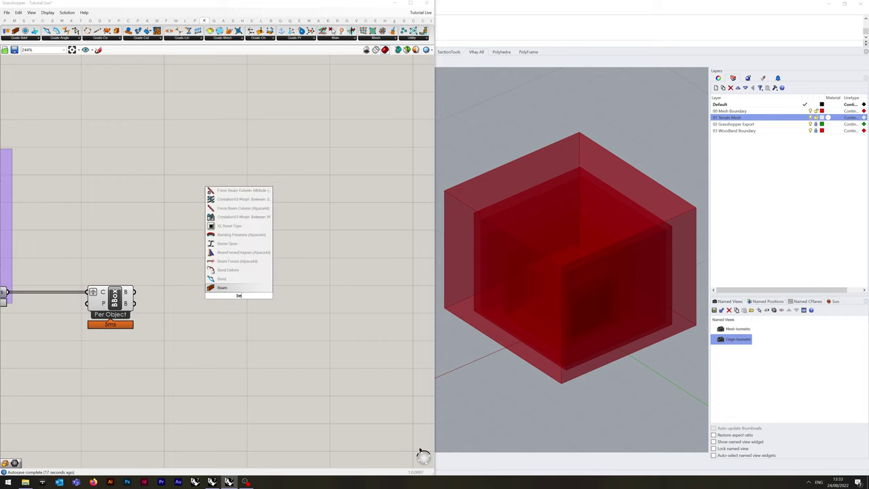
pyautogui.press('BackSpace')
pyautogui.press('BackSpace')
pyautogui.write('de')
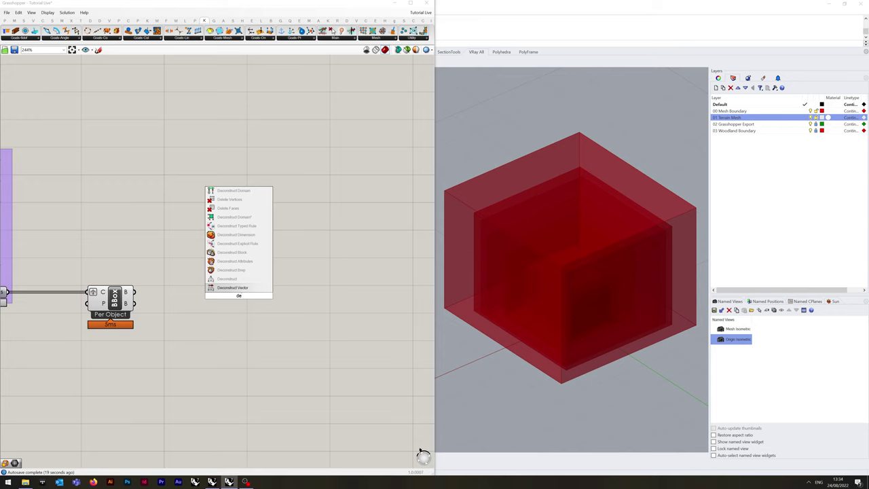
pyautogui.write('box')
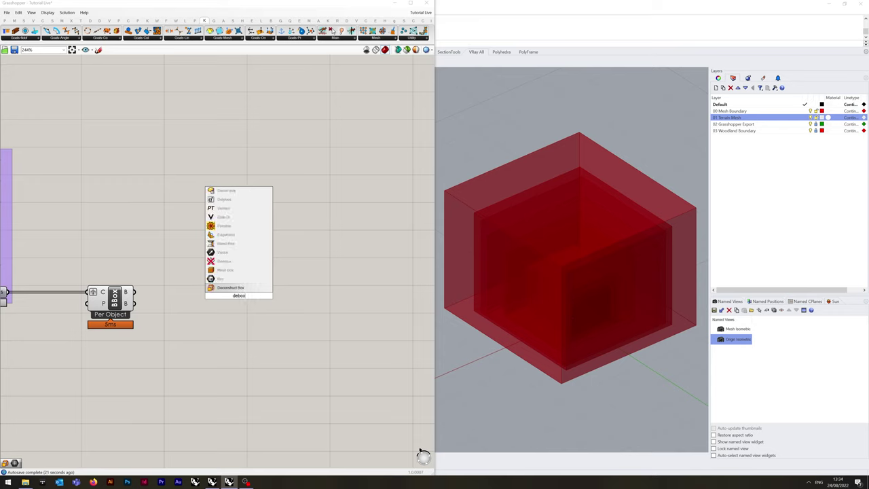
pyautogui.press('Return')
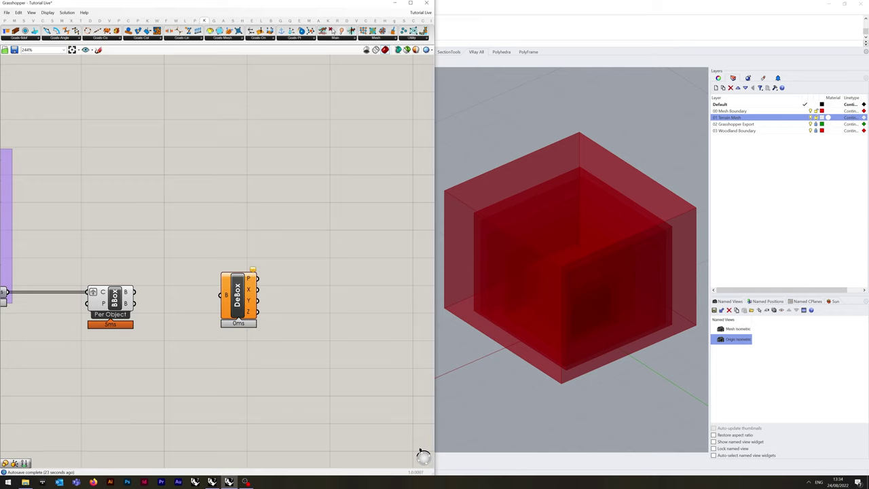
# Connect the Bounding Box's first box output to the Deconstruct Box input
pyautogui.moveTo(134, 291); pyautogui.dragTo(228, 293)
pyautogui.click(228, 359)
pyautogui.moveTo(172, 287); pyautogui.dragTo(90, 284, button='right')
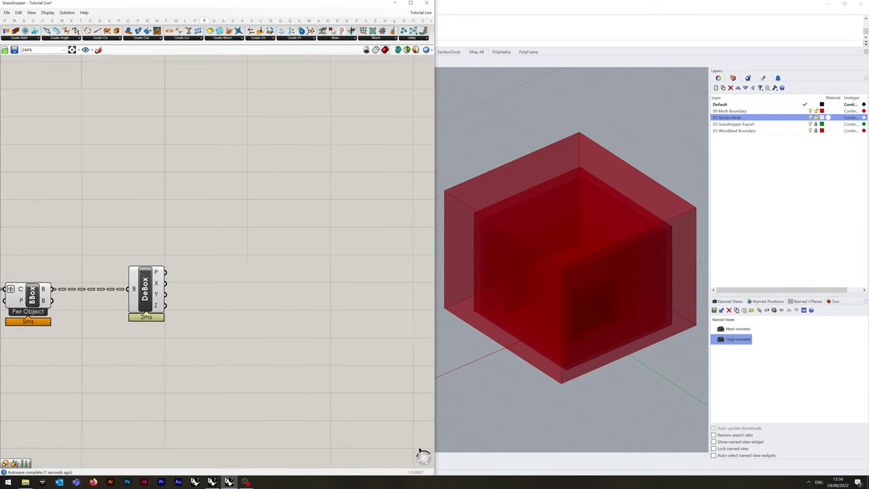
# Add two Deconstruct Domain components stacked one above the other to the right of the Deconstruct Box component
pyautogui.scroll(-2, 91, 284)
pyautogui.moveTo(186, 239); pyautogui.dragTo(163, 244, button='right')
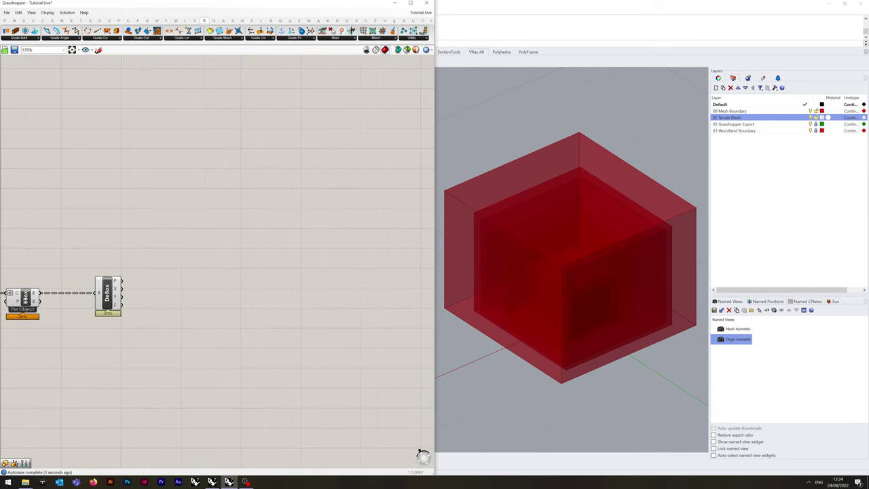
pyautogui.doubleClick(232, 243)
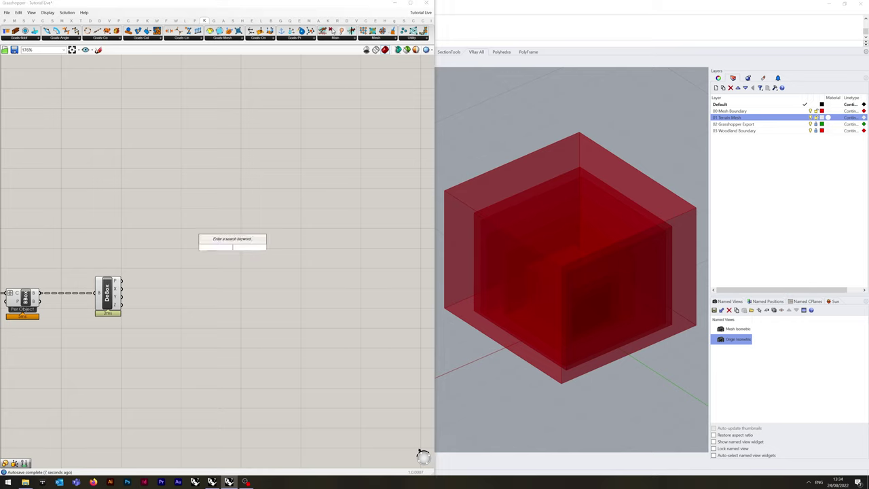
pyautogui.write('de')
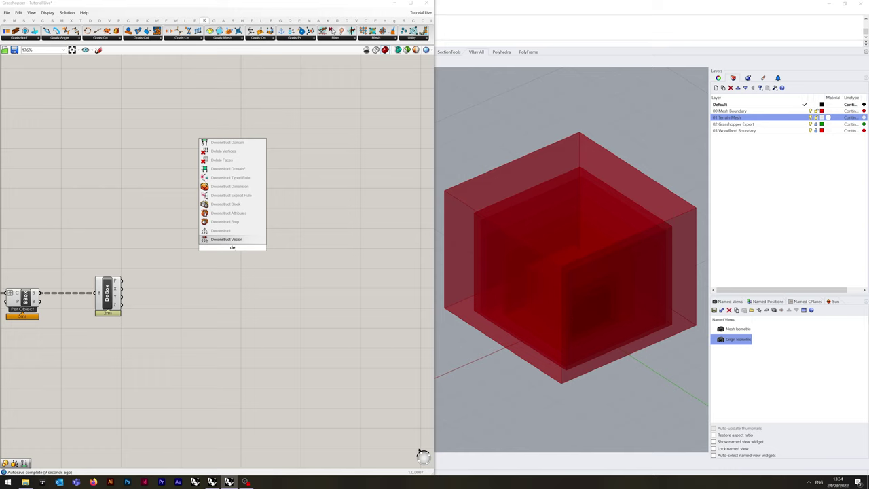
pyautogui.write('dom')
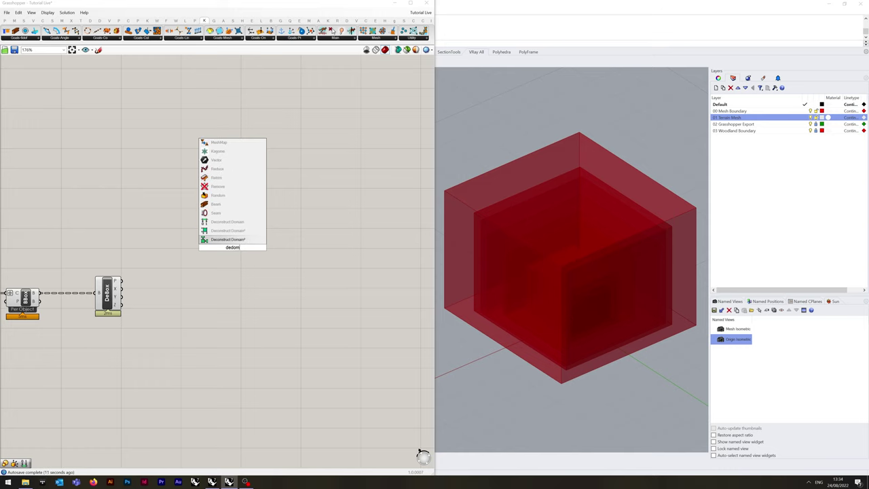
pyautogui.click(227, 222)
pyautogui.moveTo(232, 248); pyautogui.dragTo(225, 318)
pyautogui.moveTo(228, 242); pyautogui.dragTo(220, 258)
pyautogui.moveTo(225, 317); pyautogui.dragTo(217, 322)
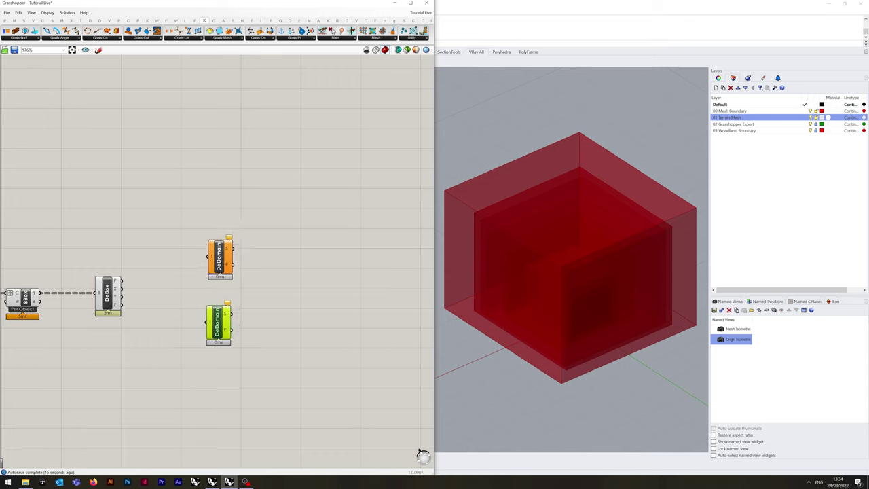
# Add a Construct Point component right of the Deconstruct Domains and duplicate it into a vertical stack of four
pyautogui.doubleClick(291, 242)
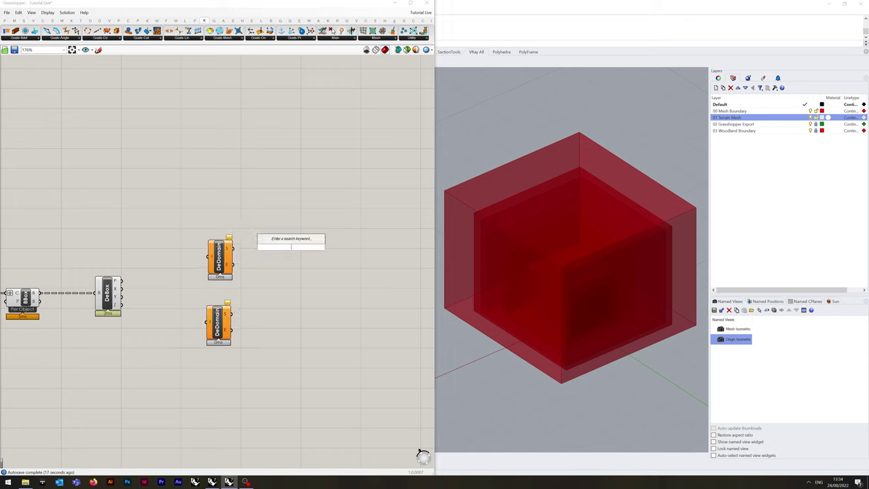
pyautogui.write('constru')
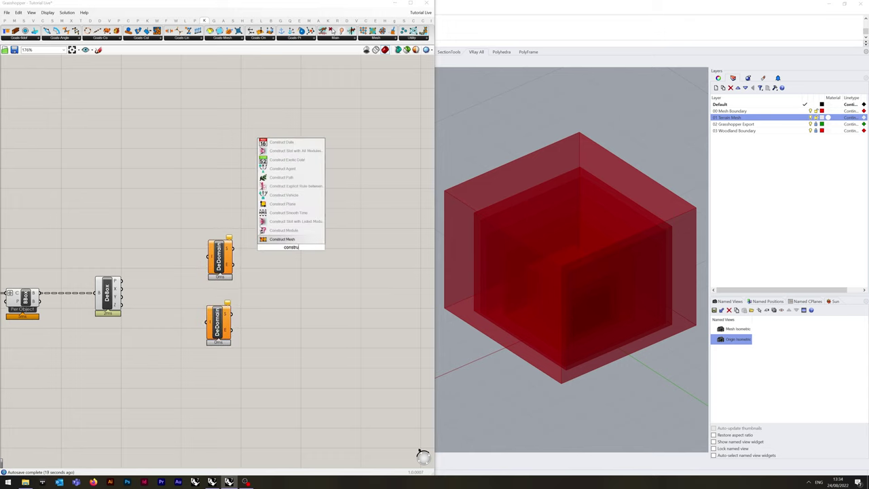
pyautogui.write('ct')
pyautogui.click(291, 231)
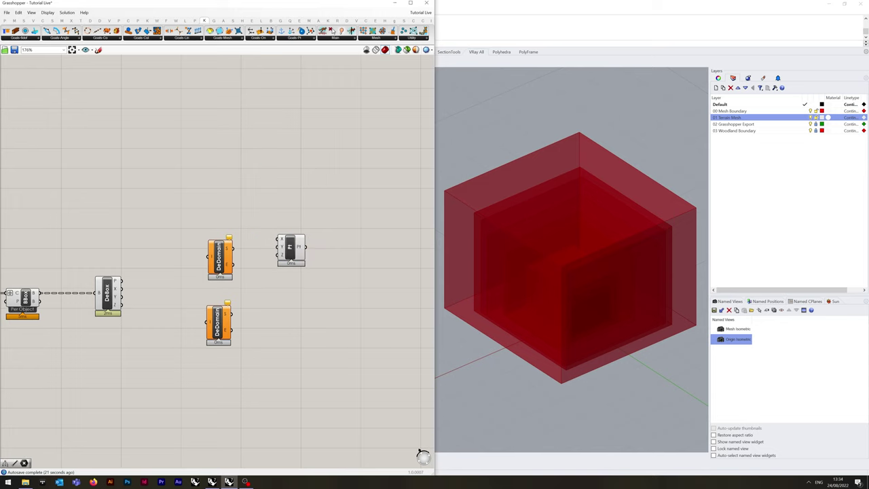
pyautogui.moveTo(292, 247); pyautogui.dragTo(298, 353)
pyautogui.hotkey('ctrl', 'c')
pyautogui.hotkey('ctrl', 'v')
pyautogui.hotkey('ctrl', 'c')
pyautogui.hotkey('ctrl', 'v')
pyautogui.hotkey('ctrl', 'c')
pyautogui.hotkey('ctrl', 'v')
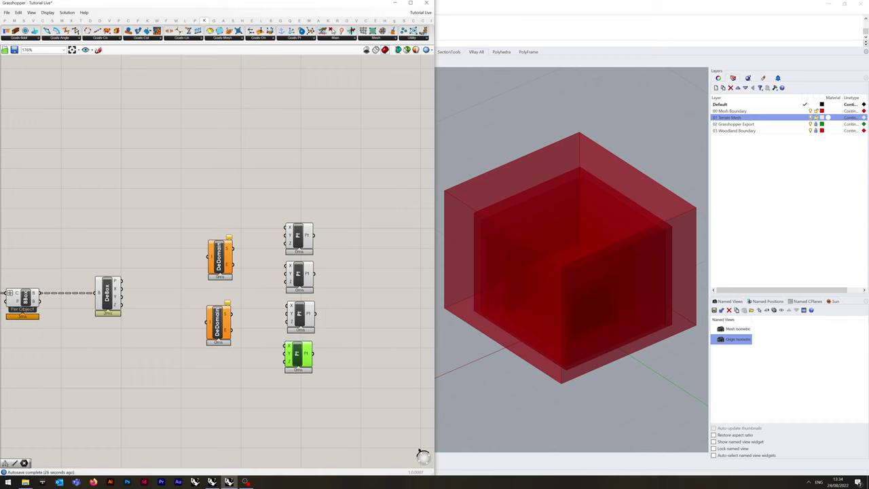
pyautogui.press('Escape')
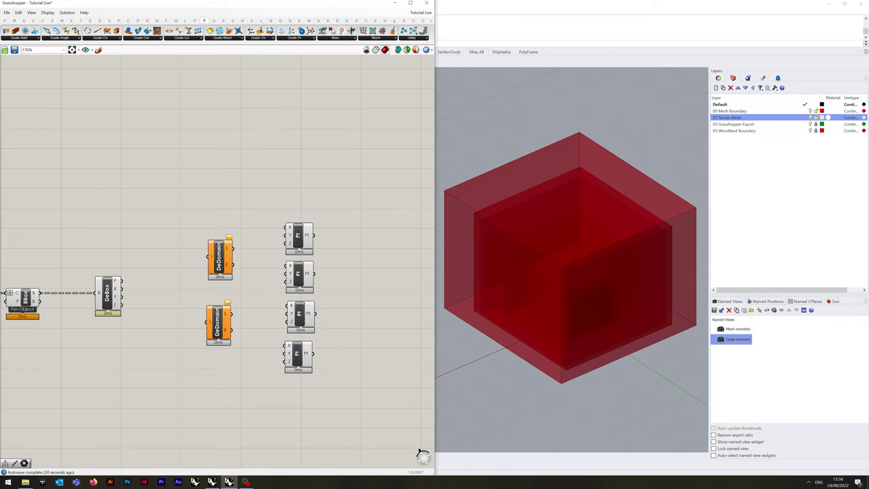
# Connect Deconstruct Box X and Y to the upper and lower Deconstruct Domains, and their start and end outputs to the points' X and Y inputs respectively
pyautogui.moveTo(121, 288); pyautogui.dragTo(208, 256)
pyautogui.moveTo(122, 296); pyautogui.dragTo(207, 321)
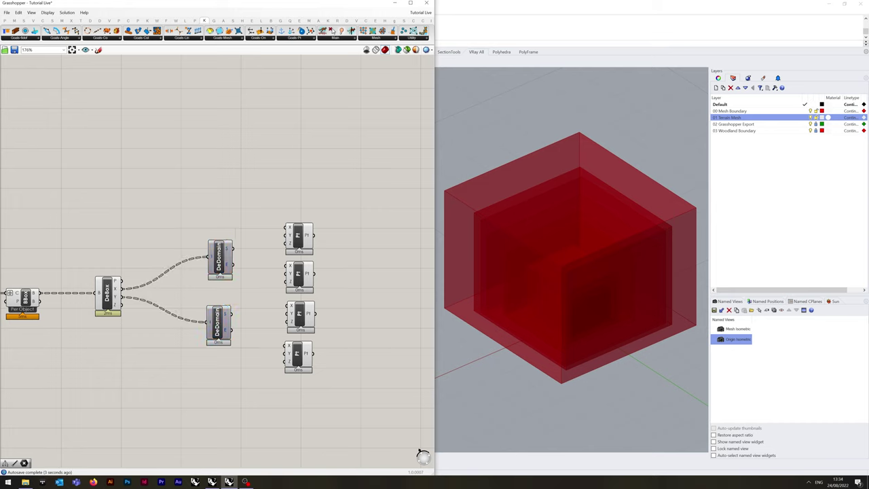
pyautogui.moveTo(233, 249); pyautogui.dragTo(285, 228)
pyautogui.moveTo(233, 265); pyautogui.dragTo(286, 267)
pyautogui.moveTo(232, 314); pyautogui.dragTo(286, 314)
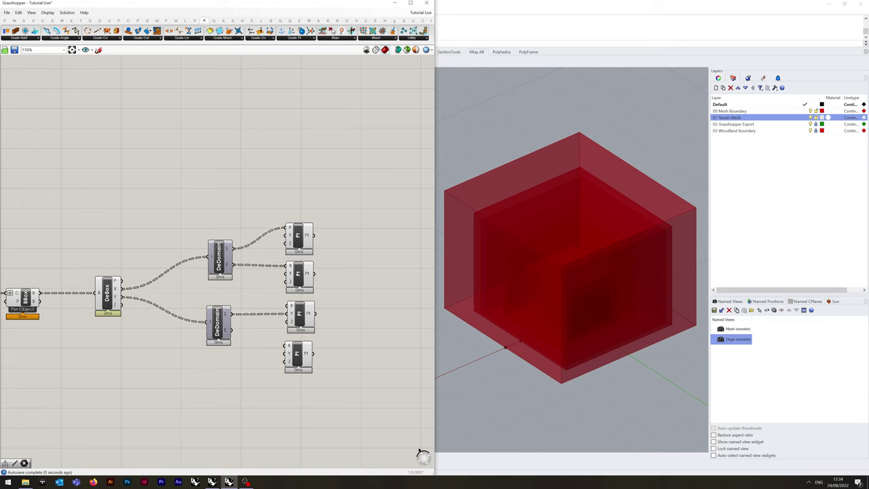
pyautogui.moveTo(233, 330); pyautogui.dragTo(285, 354)
# Add a Circle Fit component to the right of the four Construct Point components
pyautogui.moveTo(370, 319); pyautogui.dragTo(279, 312, button='right')
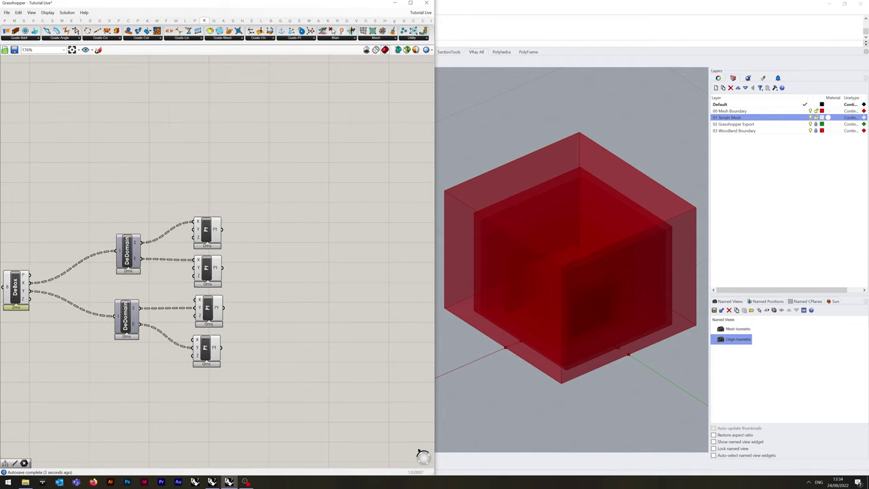
pyautogui.doubleClick(296, 278)
pyautogui.write('fit cir')
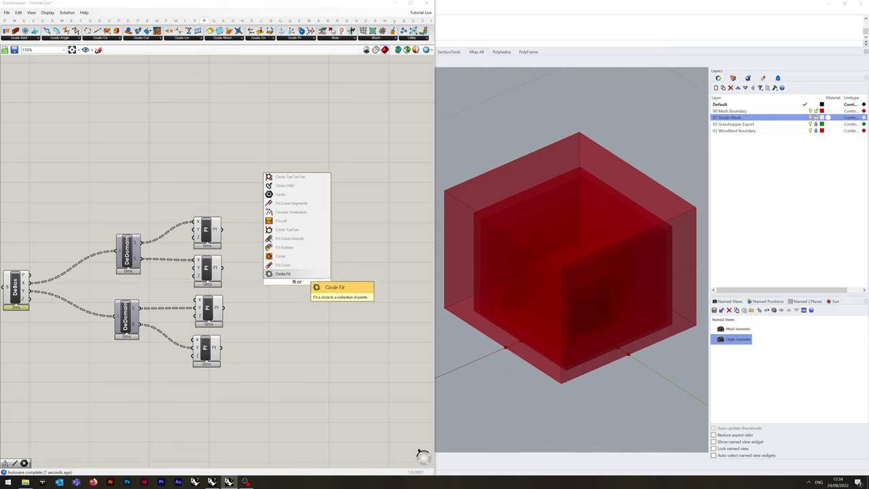
pyautogui.press('Return')
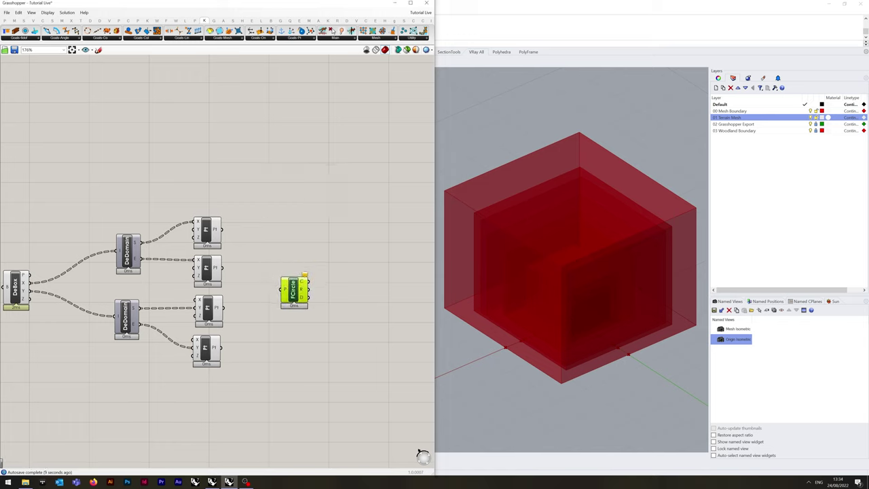
pyautogui.click(321, 265)
# Connect all four Construct Point outputs to the Circle Fit points input and left-align the Construct Point components
pyautogui.moveTo(224, 229); pyautogui.dragTo(281, 292)
pyautogui.moveTo(223, 267); pyautogui.dragTo(281, 292)
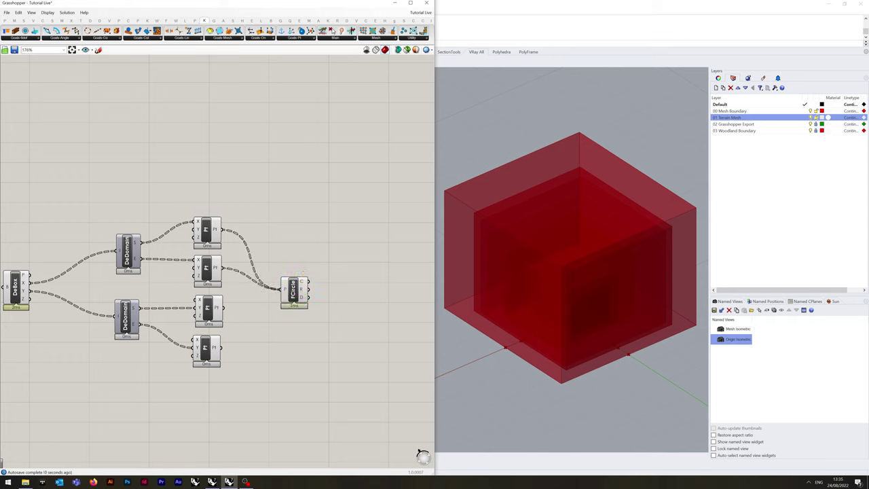
pyautogui.keyDown('shift'); pyautogui.moveTo(222, 307); pyautogui.dragTo(281, 291); pyautogui.keyUp('shift')
pyautogui.keyDown('shift'); pyautogui.moveTo(221, 348); pyautogui.dragTo(281, 291); pyautogui.keyUp('shift')
pyautogui.moveTo(206, 269); pyautogui.dragTo(207, 268)
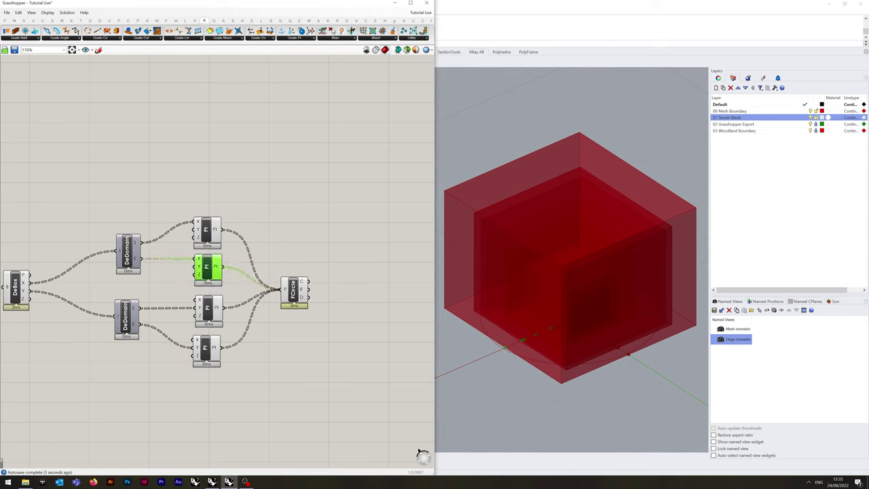
pyautogui.moveTo(234, 378); pyautogui.dragTo(202, 225)
pyautogui.click(188, 288)
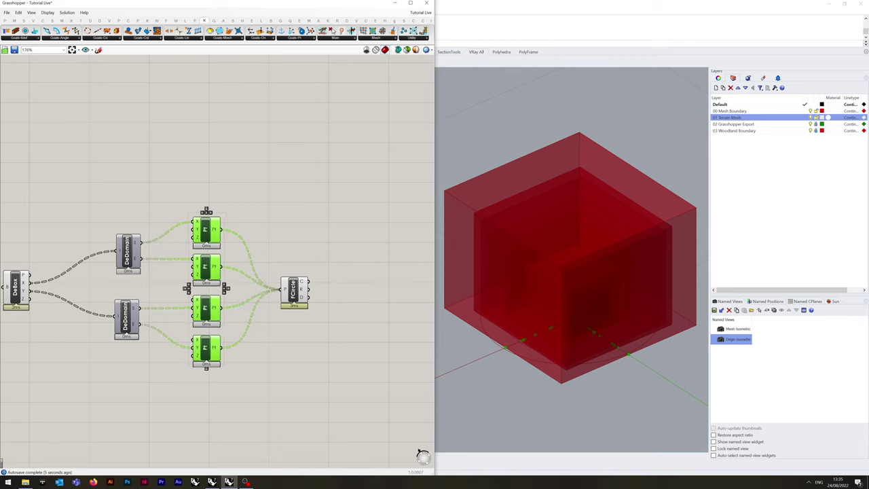
pyautogui.click(167, 288)
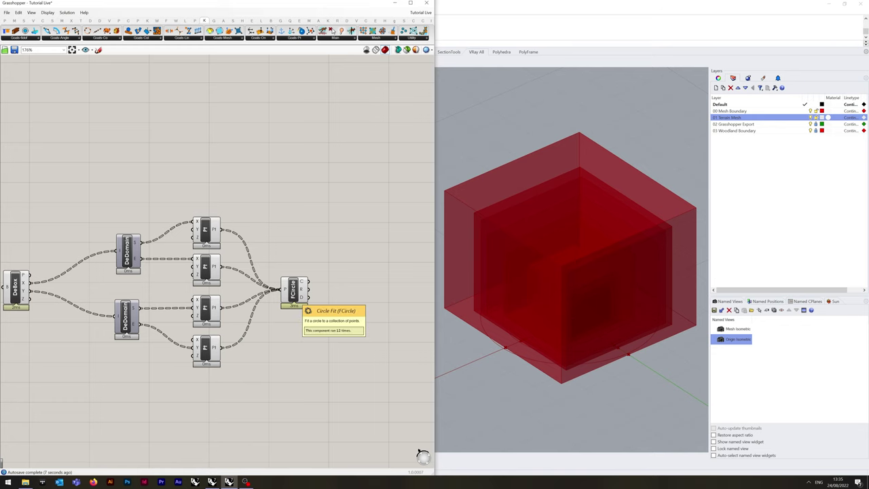
# Add an Expression component to the right of the Circle Fit component
pyautogui.moveTo(339, 287); pyautogui.dragTo(210, 296, button='right')
pyautogui.doubleClick(235, 296)
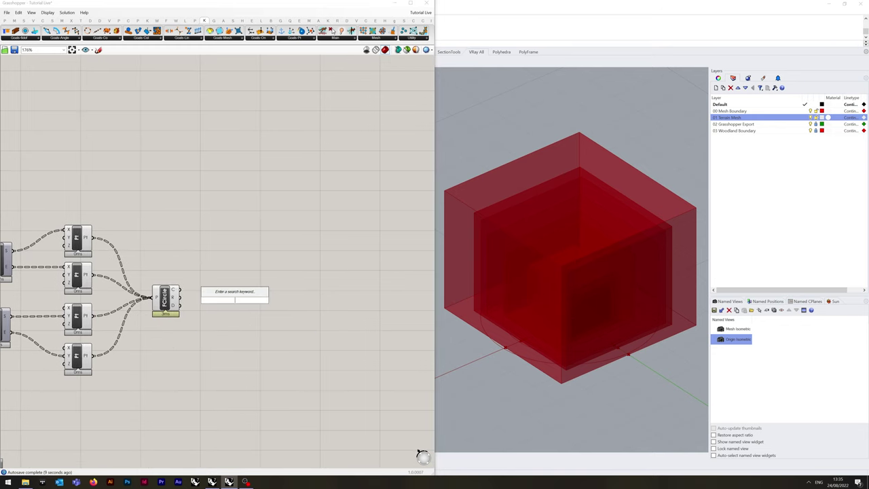
pyautogui.write('expres')
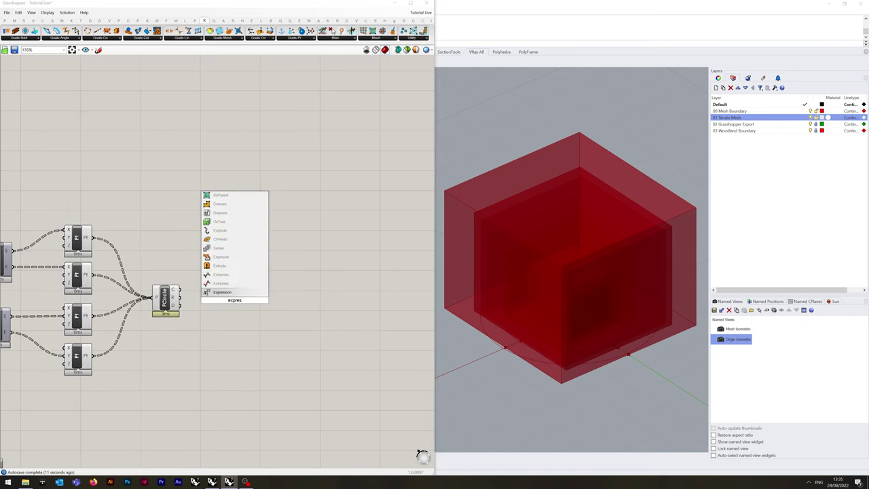
pyautogui.press('Return')
# Remove the Expression component's x input, keeping only y, and move the component closer to Circle Fit
pyautogui.scroll(3, 238, 299)
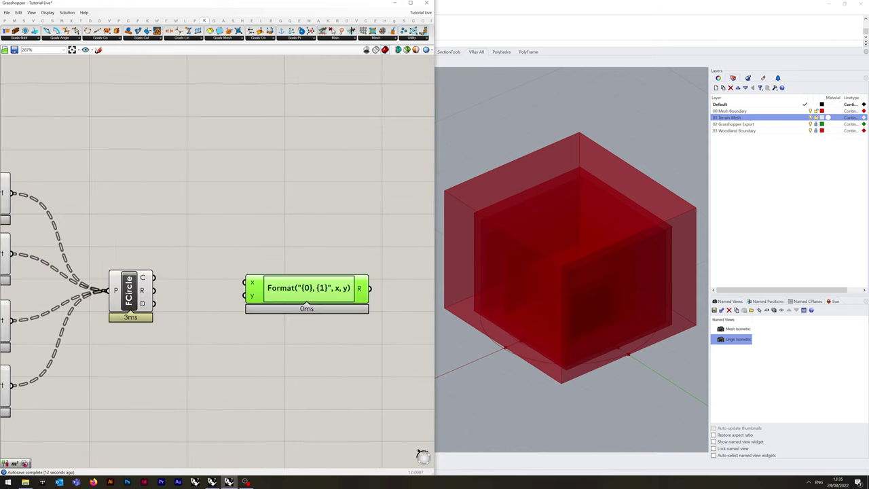
pyautogui.scroll(3, 255, 282)
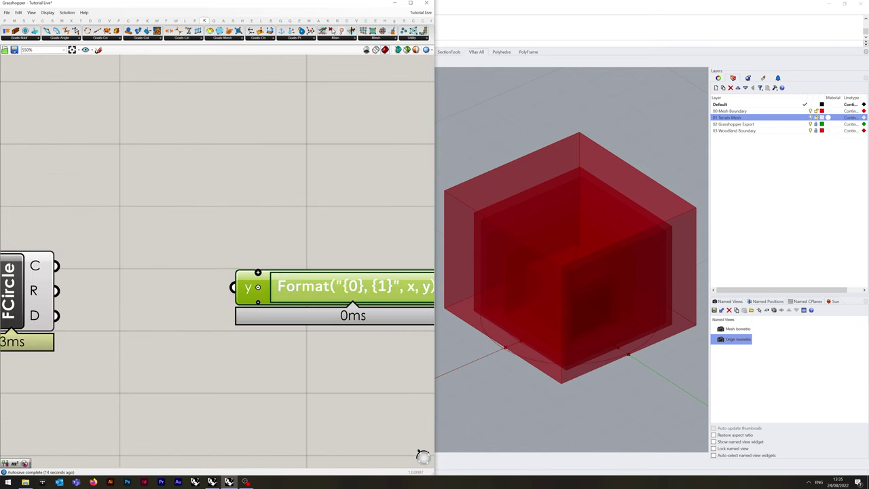
pyautogui.moveTo(267, 307); pyautogui.dragTo(174, 305, button='right')
pyautogui.scroll(-2, 174, 305)
pyautogui.moveTo(175, 297); pyautogui.dragTo(148, 302)
pyautogui.moveTo(147, 303); pyautogui.dragTo(225, 284, button='right')
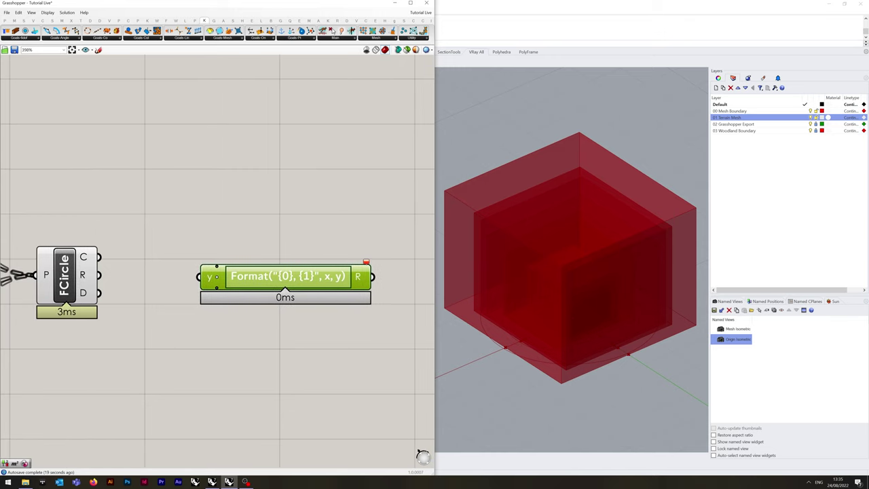
# Replace the Expression component's formula with π*r² in the Expression Designer
pyautogui.doubleClick(221, 271)
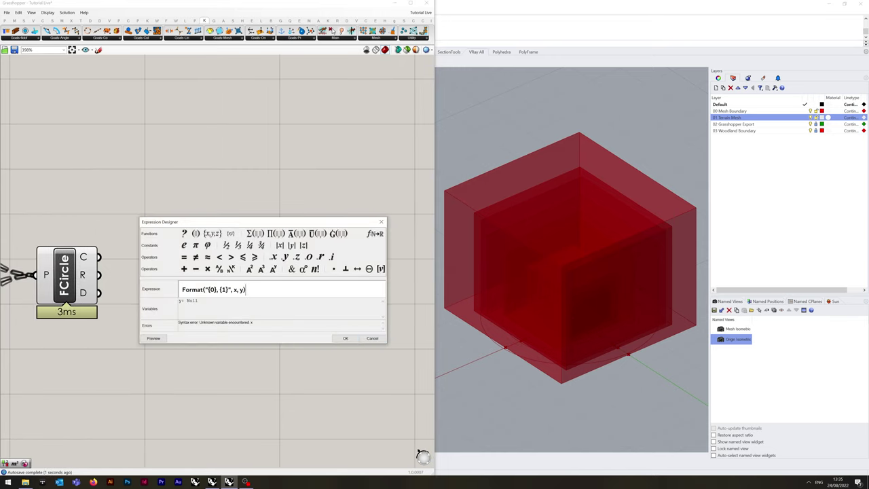
pyautogui.hotkey('ctrl', 'a')
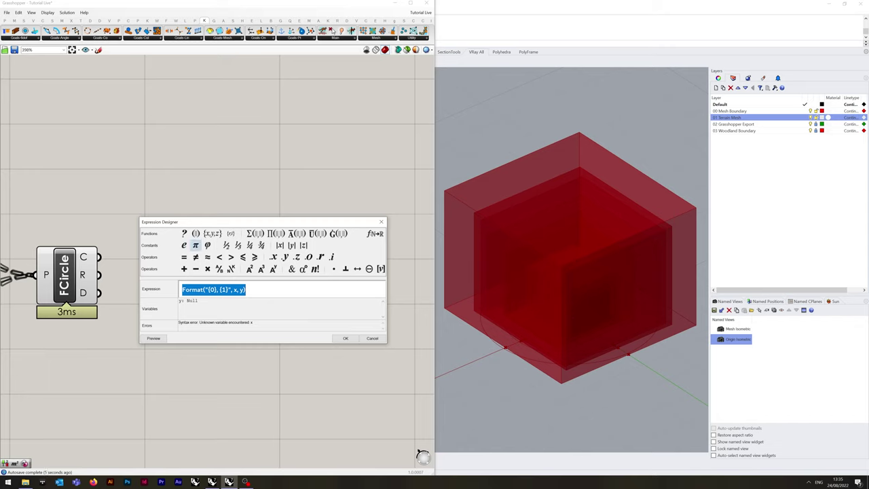
pyautogui.click(196, 245)
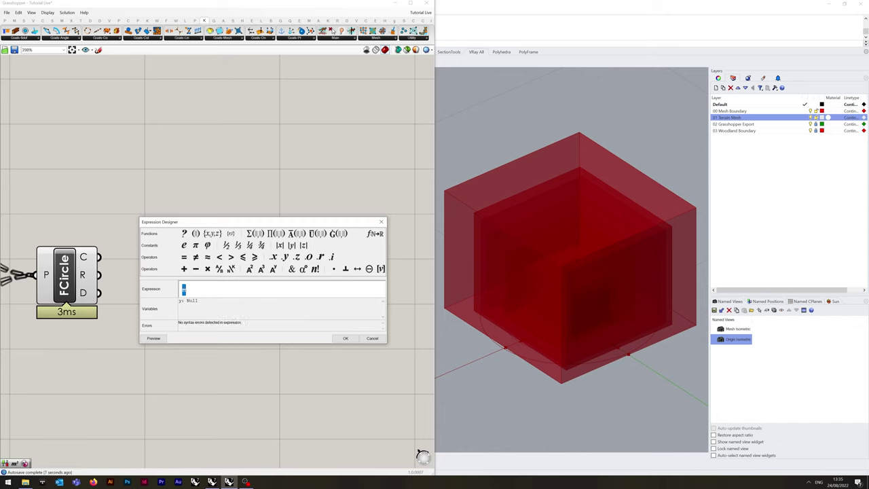
pyautogui.write('*')
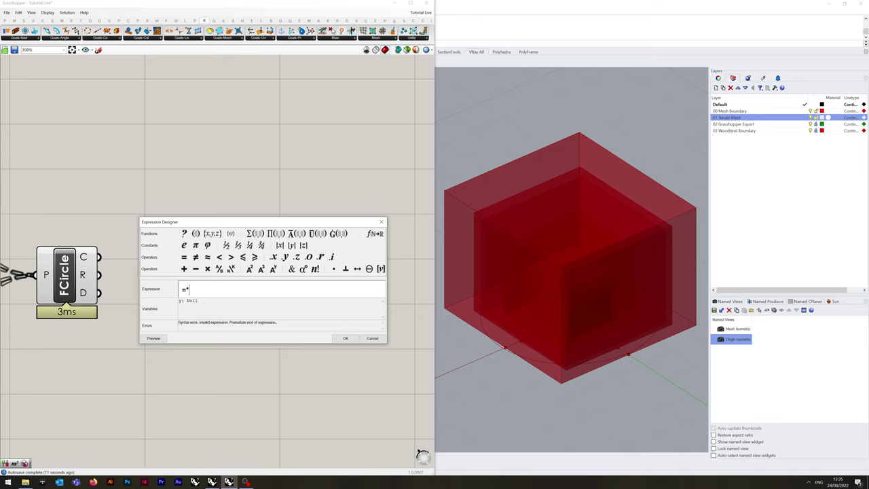
pyautogui.write('r')
pyautogui.click(249, 268)
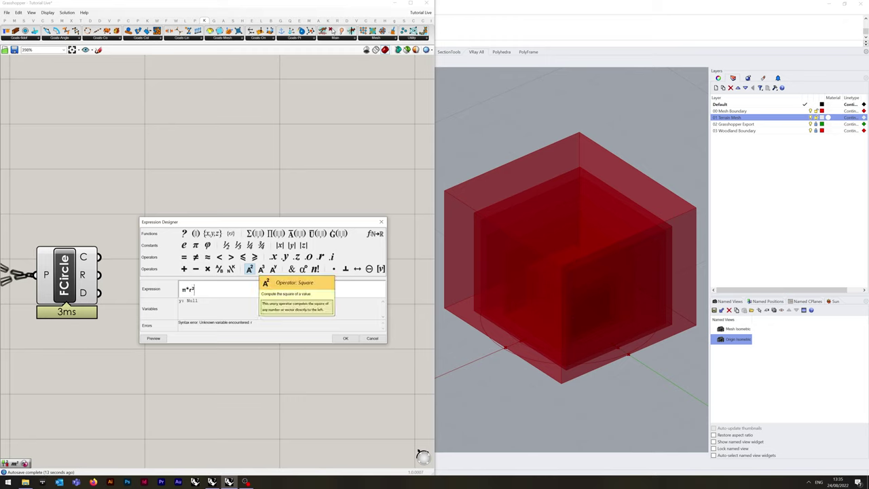
pyautogui.click(345, 338)
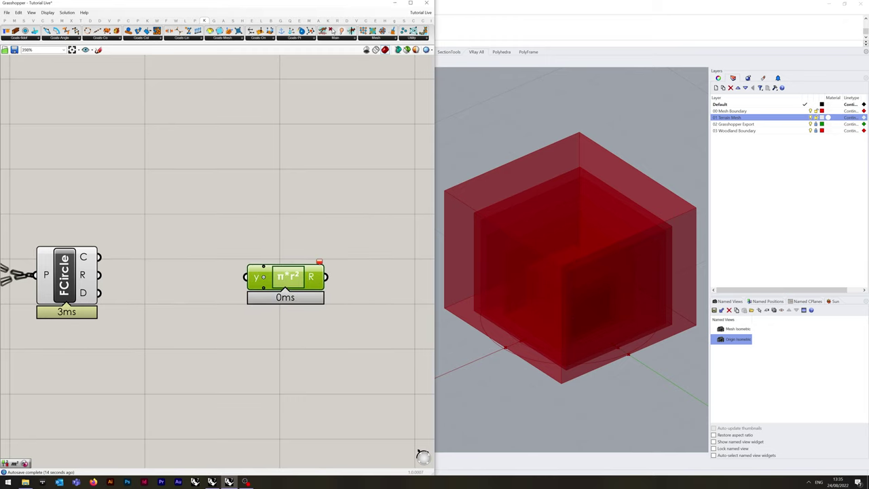
# Rename the Expression's input to r and its output to area, and connect the Circle Fit radius output to r
pyautogui.rightClick(255, 277)
pyautogui.doubleClick(268, 279)
pyautogui.write('r')
pyautogui.click(271, 227)
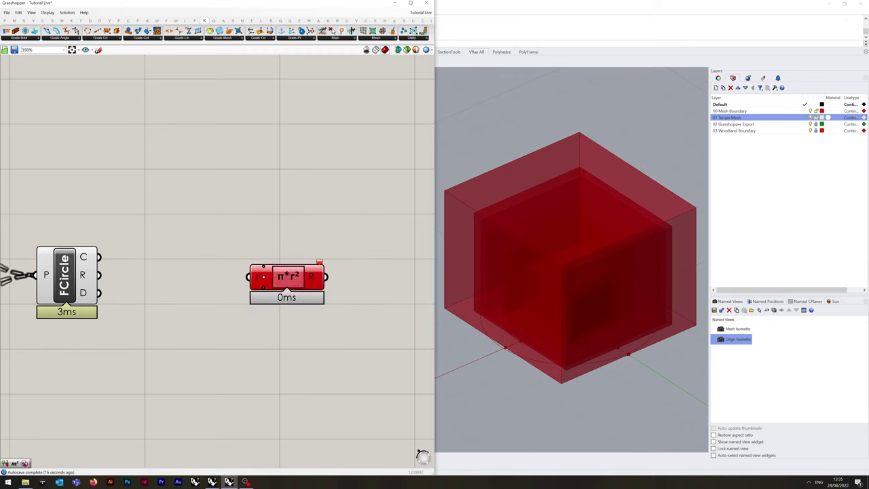
pyautogui.rightClick(313, 277)
pyautogui.write('area')
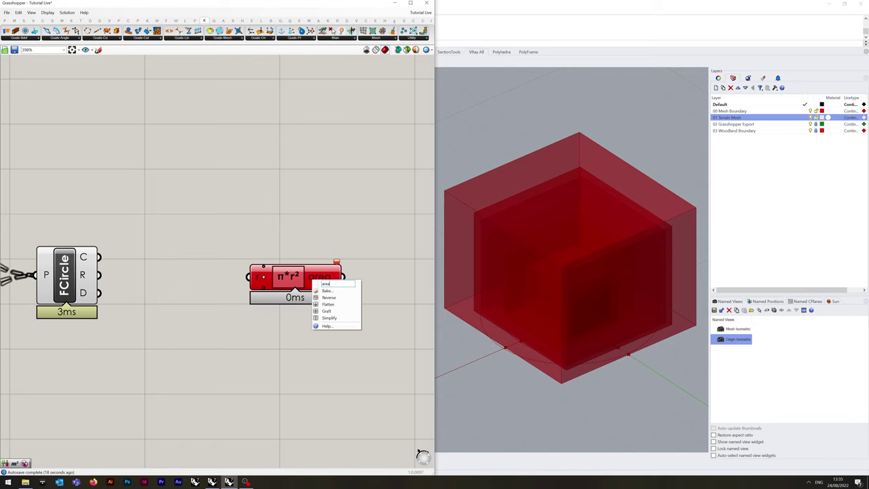
pyautogui.press('Return')
pyautogui.moveTo(99, 275); pyautogui.dragTo(238, 274)
# Add a Trim Tree component to the right of the area Expression component
pyautogui.moveTo(394, 268); pyautogui.dragTo(267, 260, button='right')
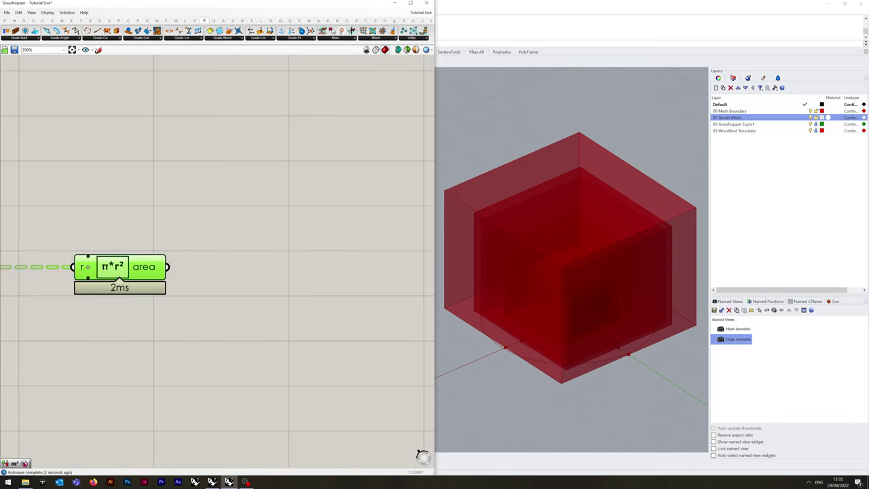
pyautogui.doubleClick(267, 260)
pyautogui.write('trim')
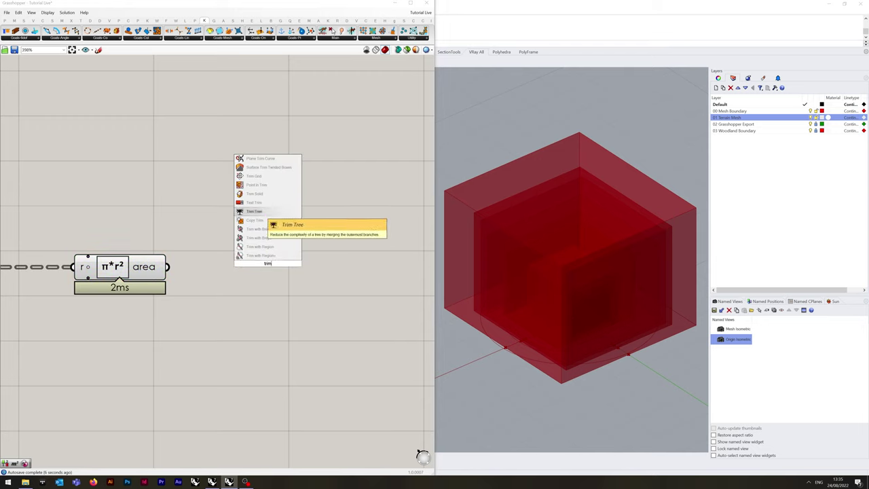
pyautogui.click(254, 211)
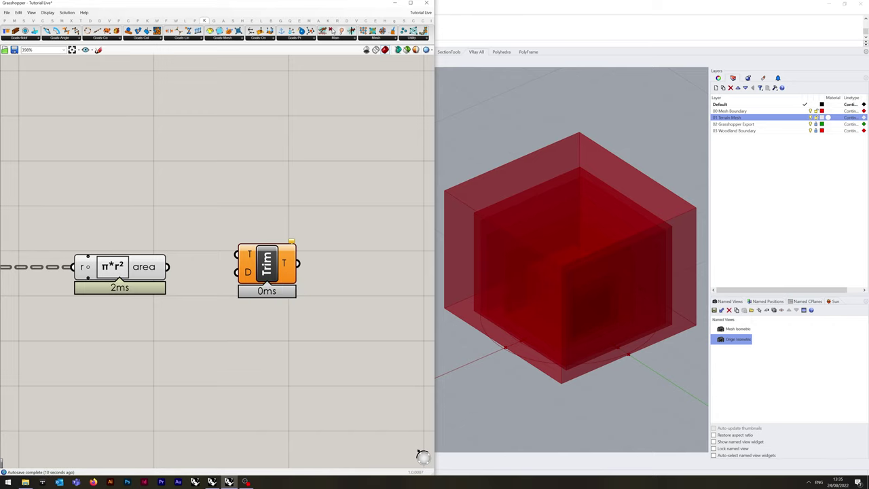
# Connect the Expression's area output to the Trim Tree component's T input
pyautogui.moveTo(267, 268); pyautogui.dragTo(275, 280)
pyautogui.moveTo(168, 266); pyautogui.dragTo(245, 267)
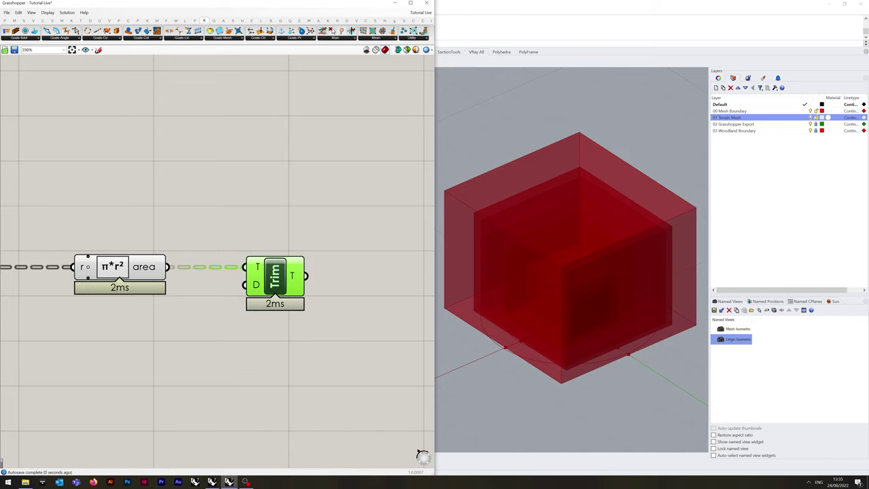
pyautogui.click(254, 249)
# Add a Panel to the right of the Trim Tree component and connect the trimmed tree output to it
pyautogui.scroll(-2, 254, 250)
pyautogui.scroll(-2, 249, 252)
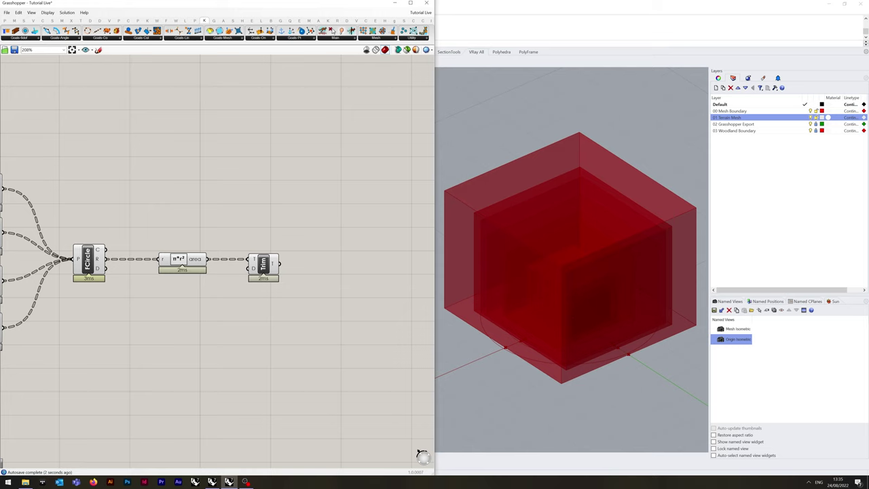
pyautogui.doubleClick(345, 254)
pyautogui.write('pan')
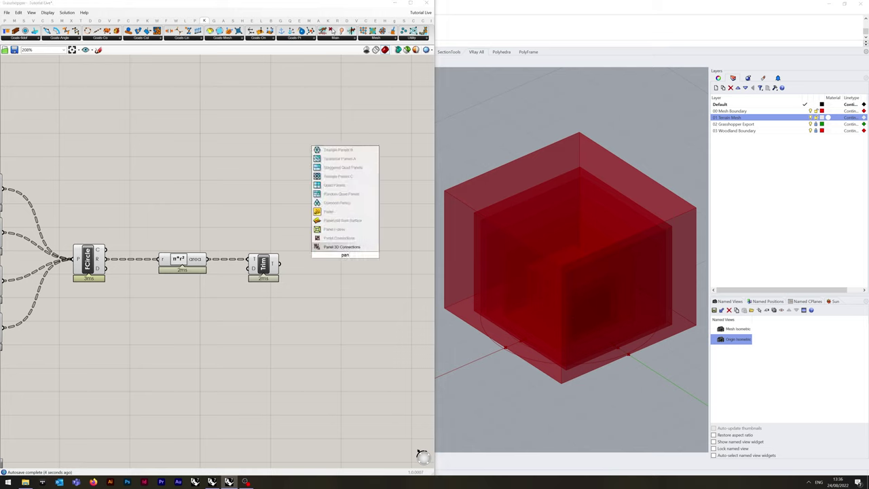
pyautogui.click(347, 211)
pyautogui.moveTo(279, 263); pyautogui.dragTo(307, 255)
pyautogui.moveTo(347, 254); pyautogui.dragTo(372, 264)
pyautogui.click(289, 236)
# Turn off the preview of the tree analysis components from the mesh parameters to the Panel, and save the definition
pyautogui.scroll(-5, 286, 261)
pyautogui.moveTo(287, 260); pyautogui.dragTo(340, 248, button='right')
pyautogui.moveTo(21, 331)
pyautogui.mouseDown()
pyautogui.moveTo(38, 306)
pyautogui.moveTo(113, 295)
pyautogui.mouseUp()
pyautogui.moveTo(84, 321); pyautogui.dragTo(347, 191)
pyautogui.rightClick(319, 192)
pyautogui.click(333, 203)
pyautogui.click(331, 207)
pyautogui.hotkey('ctrl', 's')
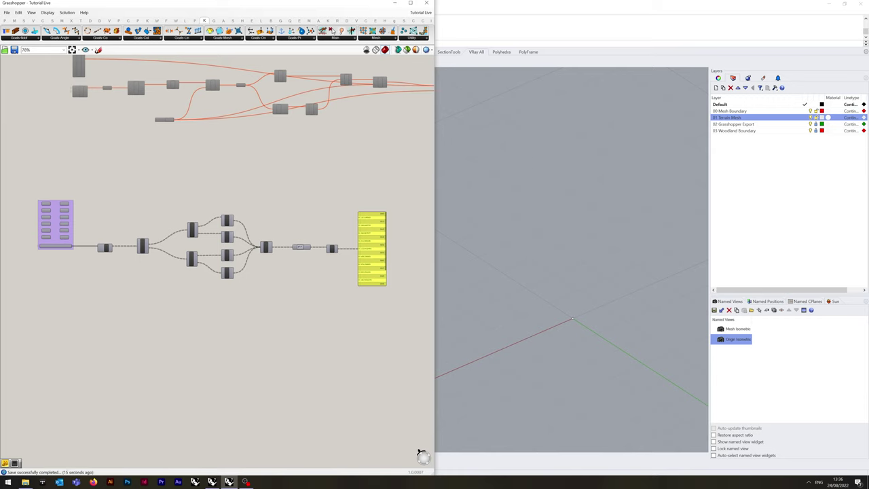
# Add an Explode Tree component in the empty canvas area below the tree variant mesh group
pyautogui.moveTo(217, 313); pyautogui.dragTo(213, 317, button='right')
pyautogui.scroll(6, 81, 251)
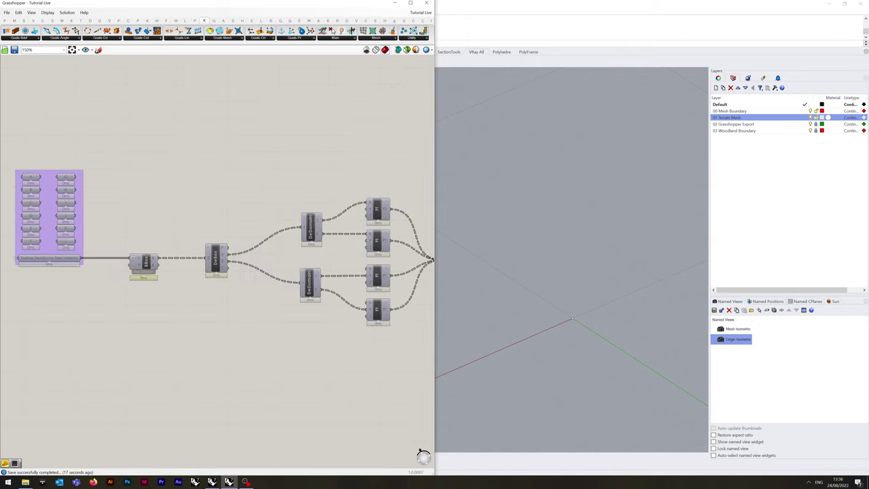
pyautogui.scroll(-8, 129, 262)
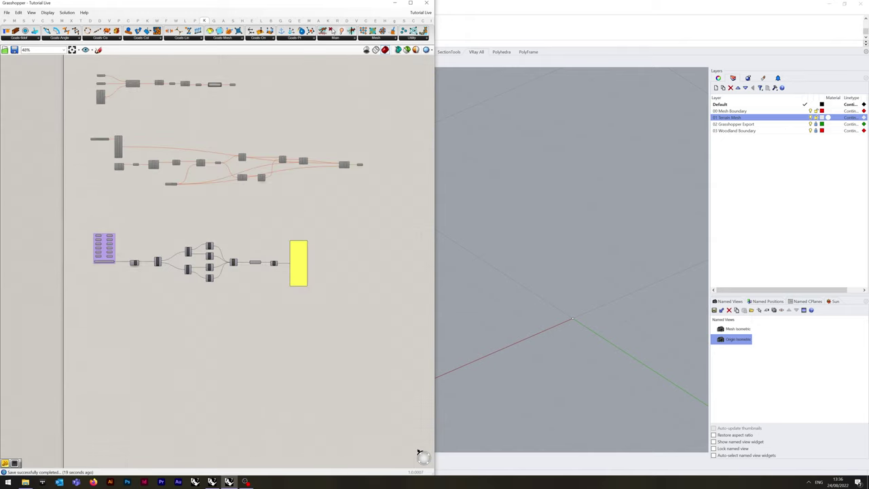
pyautogui.moveTo(129, 262); pyautogui.dragTo(137, 210, button='right')
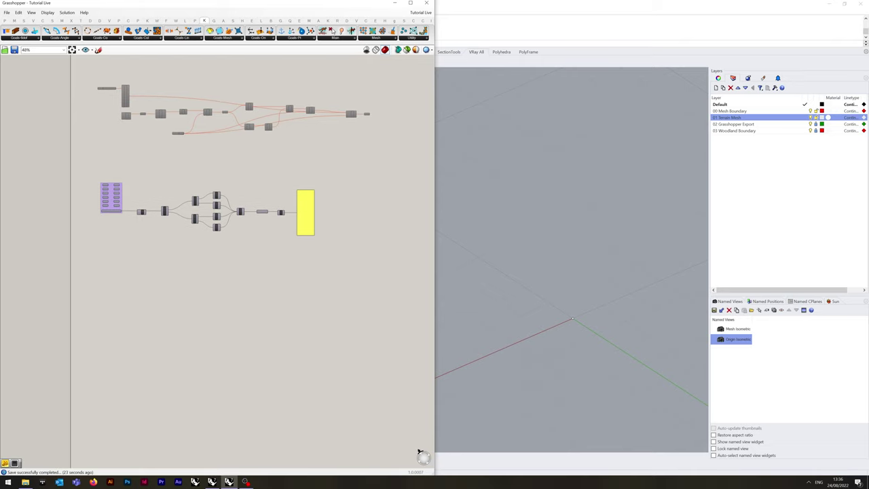
pyautogui.scroll(2, 110, 302)
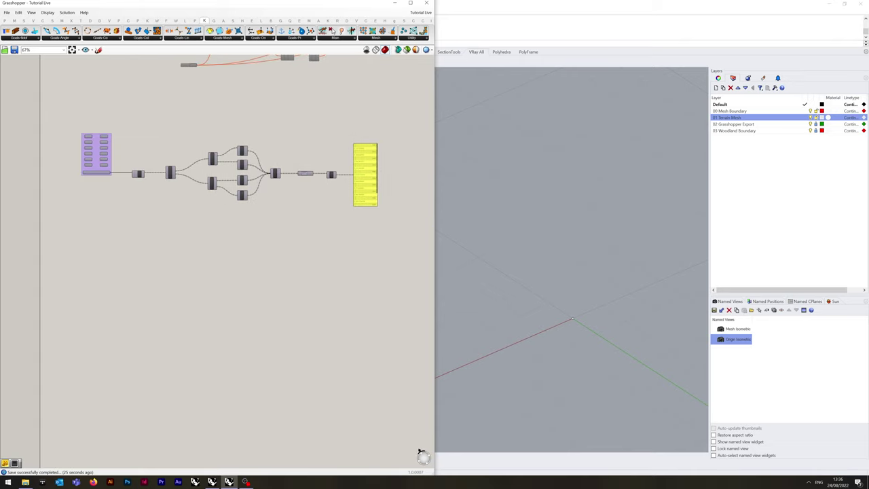
pyautogui.scroll(2, 110, 280)
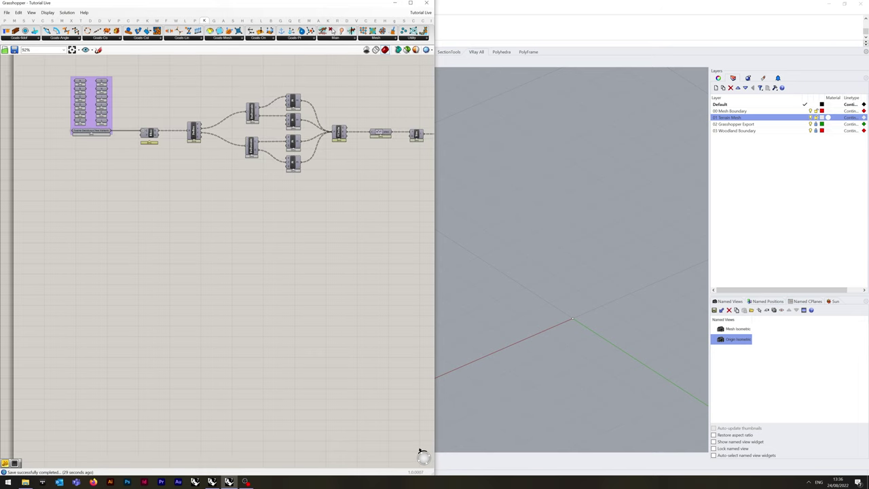
pyautogui.doubleClick(94, 277)
pyautogui.write('bang')
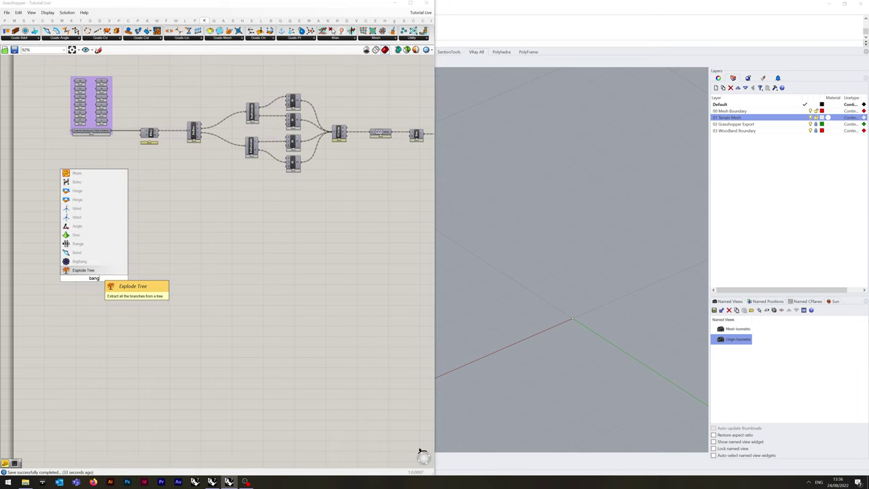
pyautogui.press('Return')
pyautogui.moveTo(122, 270); pyautogui.dragTo(104, 276, button='right')
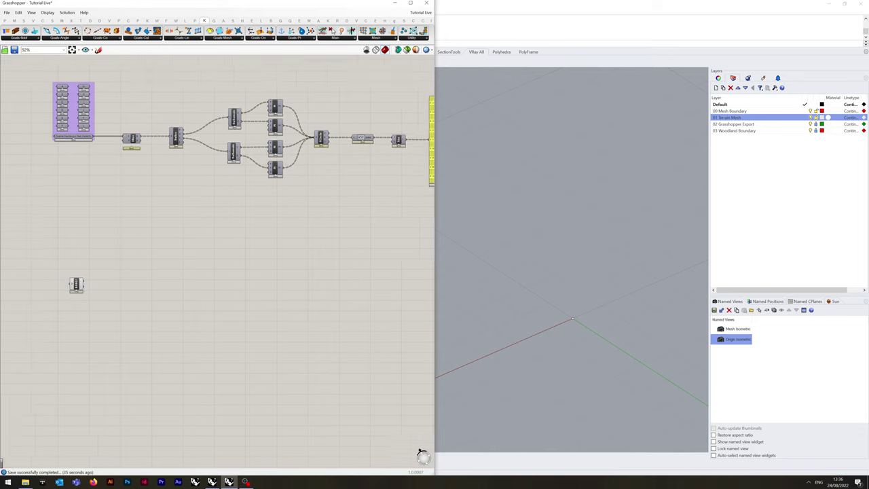
# Connect the area Panel's output to the Explode Tree component's D input
pyautogui.scroll(-2, 104, 276)
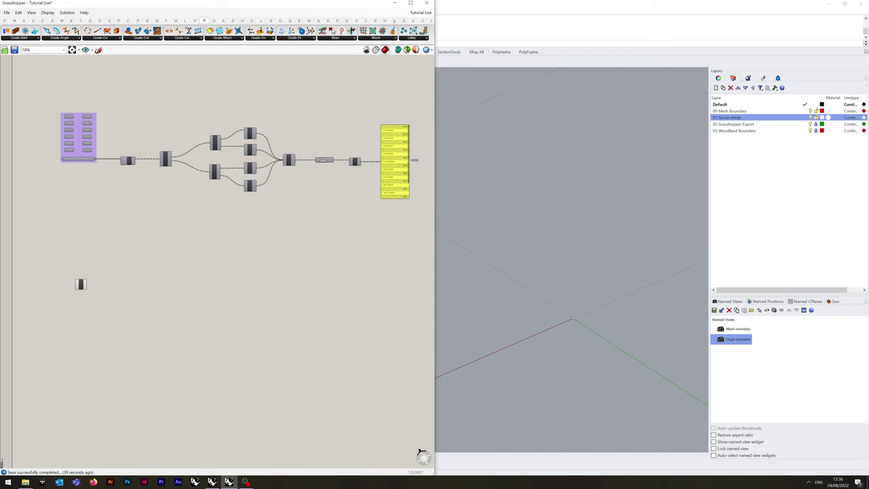
pyautogui.scroll(3, 415, 160)
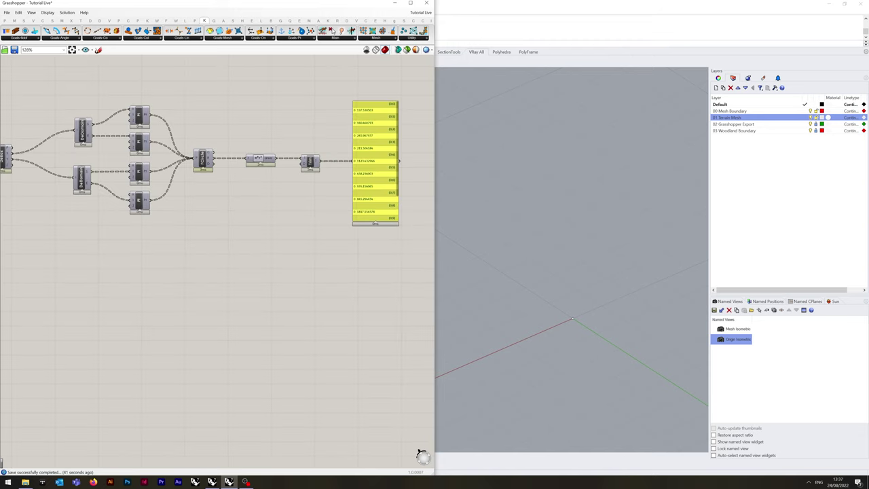
pyautogui.moveTo(399, 161); pyautogui.dragTo(107, 286)
pyautogui.scroll(-4, 409, 178)
pyautogui.scroll(3, 133, 248)
pyautogui.scroll(5, 102, 287)
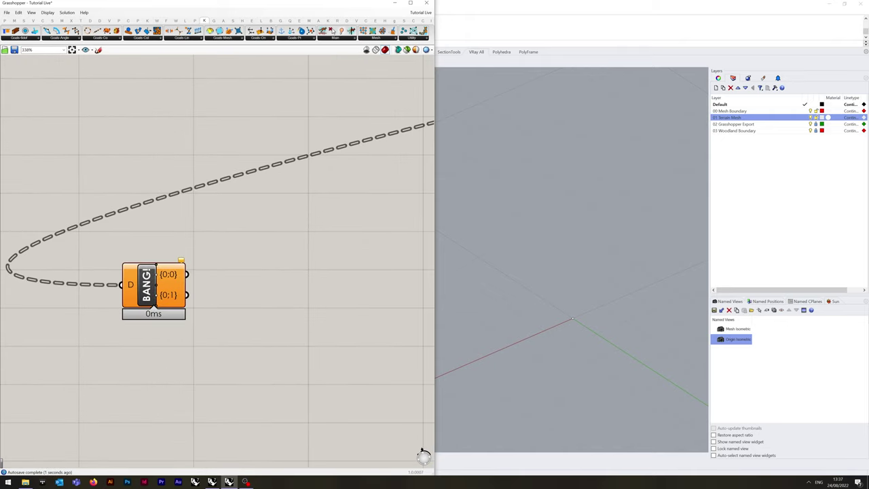
# Match the Explode Tree's outputs to its incoming branches and set the D input's wire display to Faint
pyautogui.rightClick(147, 284)
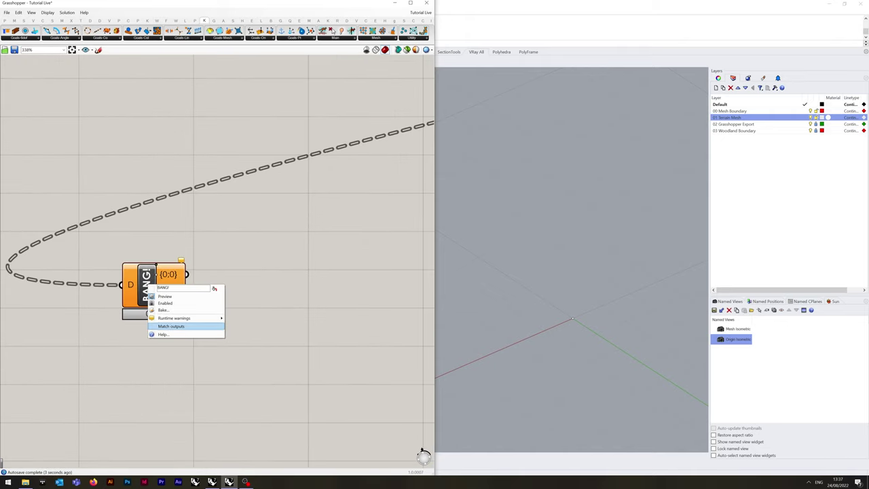
pyautogui.click(171, 325)
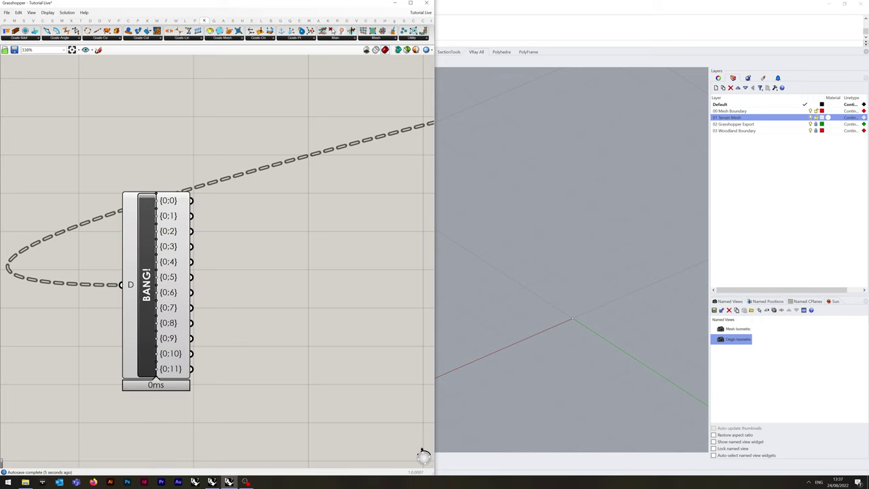
pyautogui.rightClick(131, 285)
pyautogui.moveTo(150, 300)
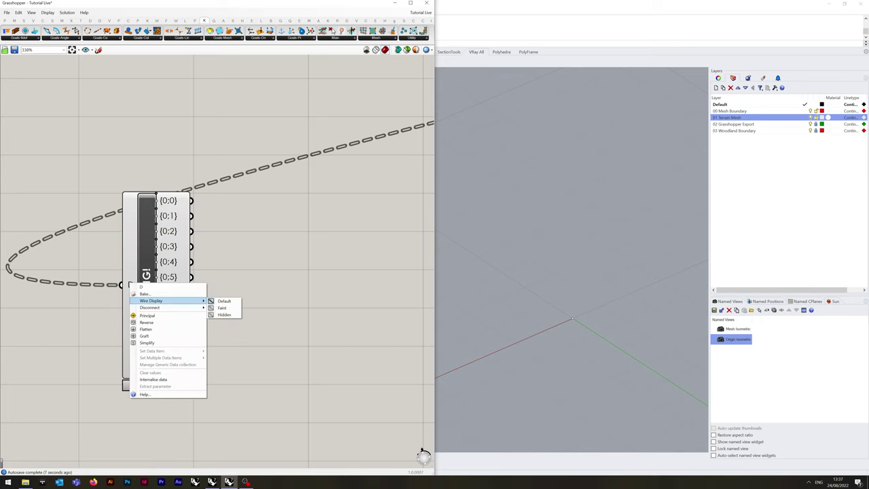
pyautogui.click(222, 307)
# Add a Number Slider ranging from 0 to 48 to the right of the Explode Tree component
pyautogui.scroll(-5, 84, 313)
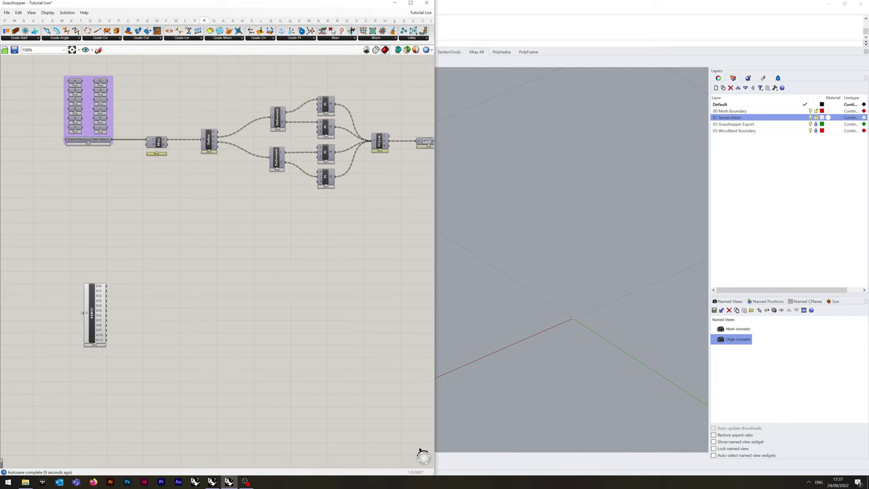
pyautogui.moveTo(83, 312); pyautogui.dragTo(51, 315, button='right')
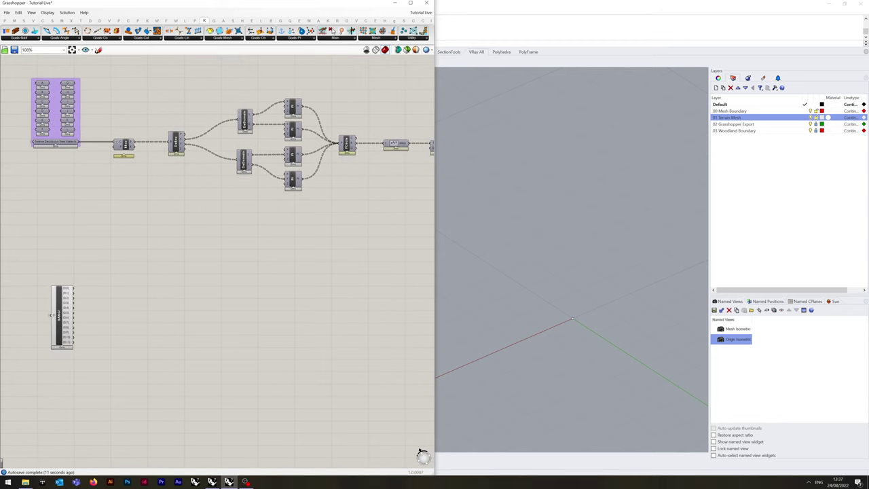
pyautogui.scroll(1, 61, 317)
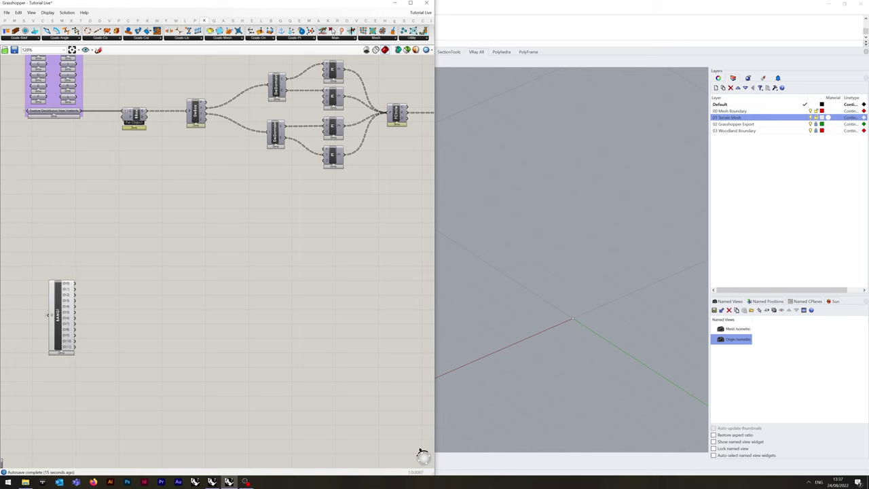
pyautogui.moveTo(61, 318); pyautogui.dragTo(79, 315, button='right')
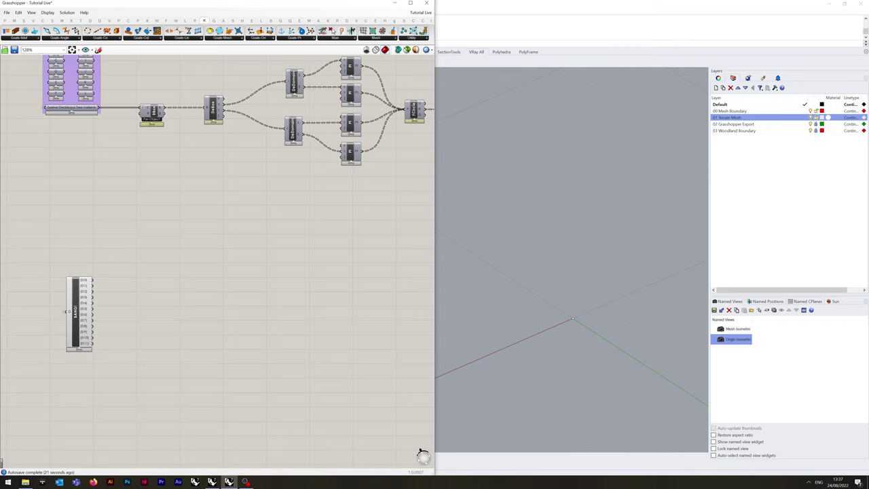
pyautogui.moveTo(164, 276); pyautogui.dragTo(196, 257, button='right')
pyautogui.scroll(2, 203, 283)
pyautogui.doubleClick(211, 258)
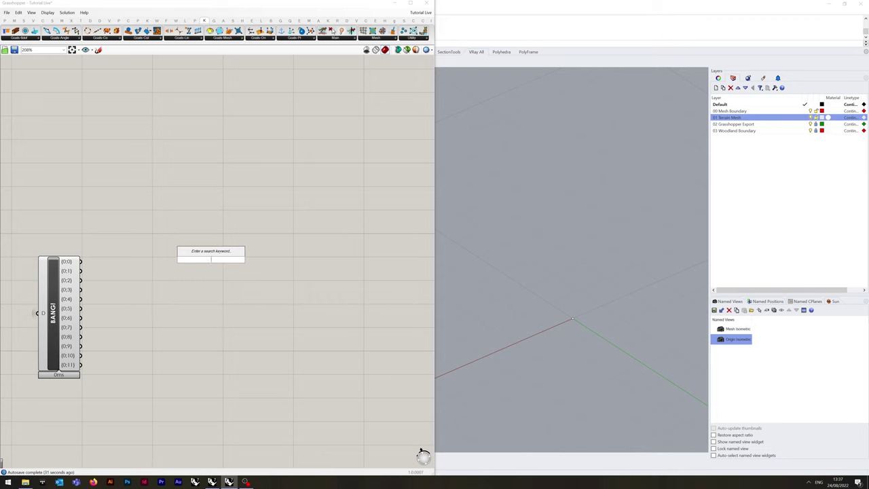
pyautogui.write('0<48')
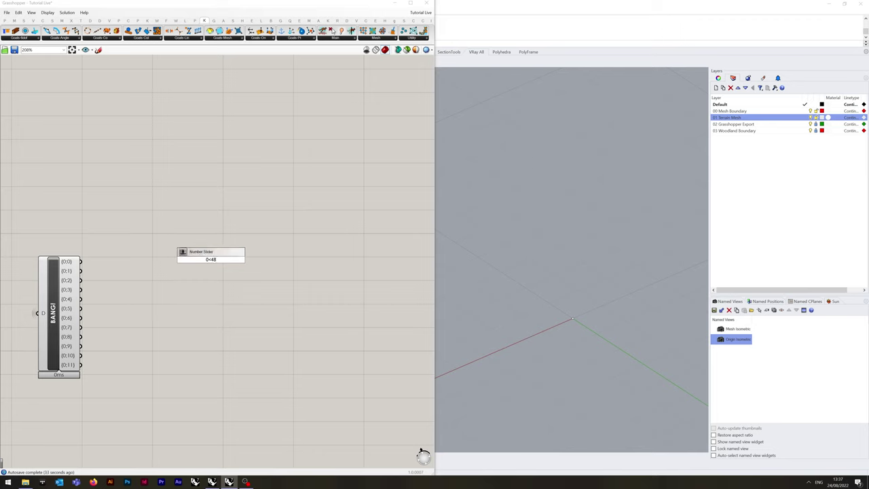
pyautogui.press('Return')
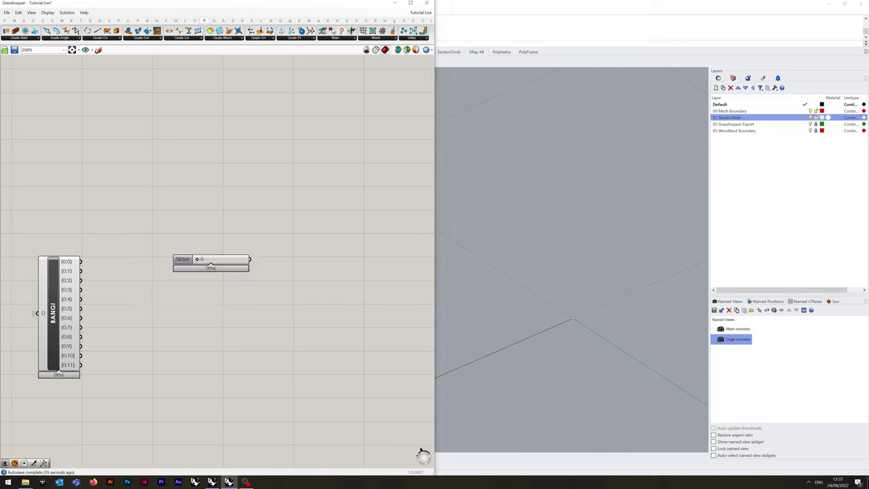
pyautogui.moveTo(182, 259); pyautogui.dragTo(183, 259)
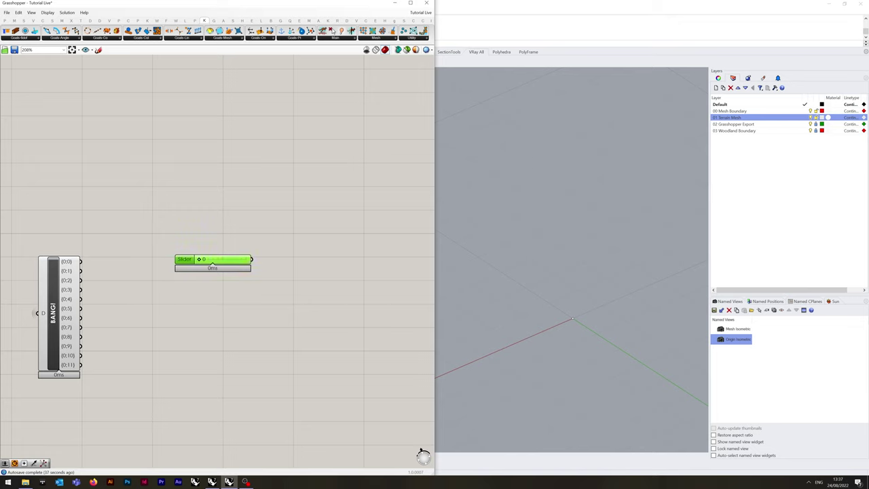
# Add a Multiplication component to the right of the Number Slider
pyautogui.doubleClick(309, 258)
pyautogui.write('multi')
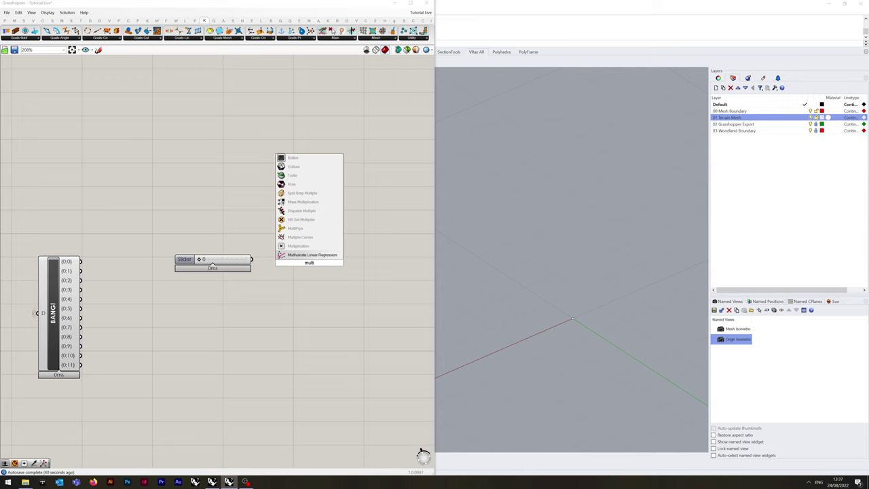
pyautogui.press('Up')
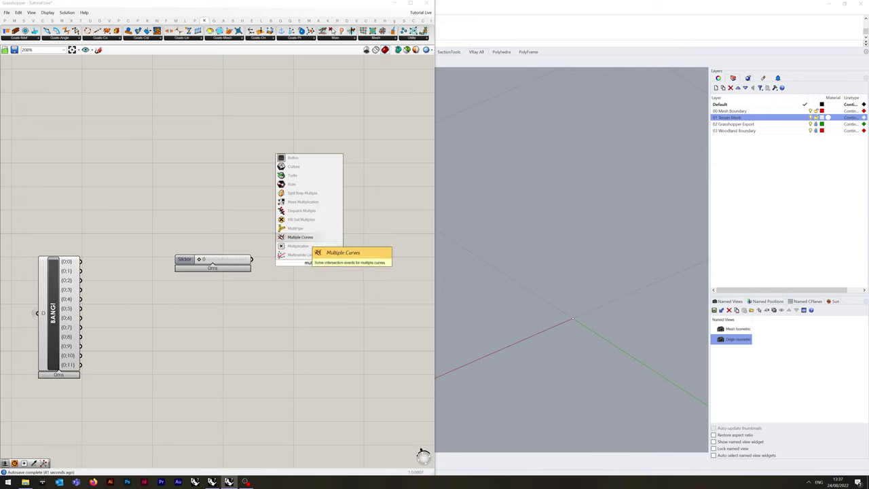
pyautogui.press('Return')
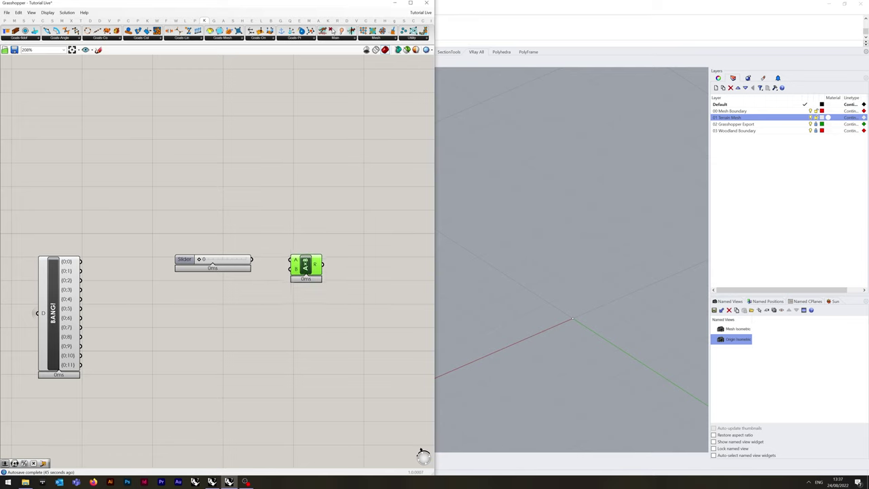
# Rename the Number Slider to {0;0} to match the Explode Tree's first branch
pyautogui.rightClick(186, 260)
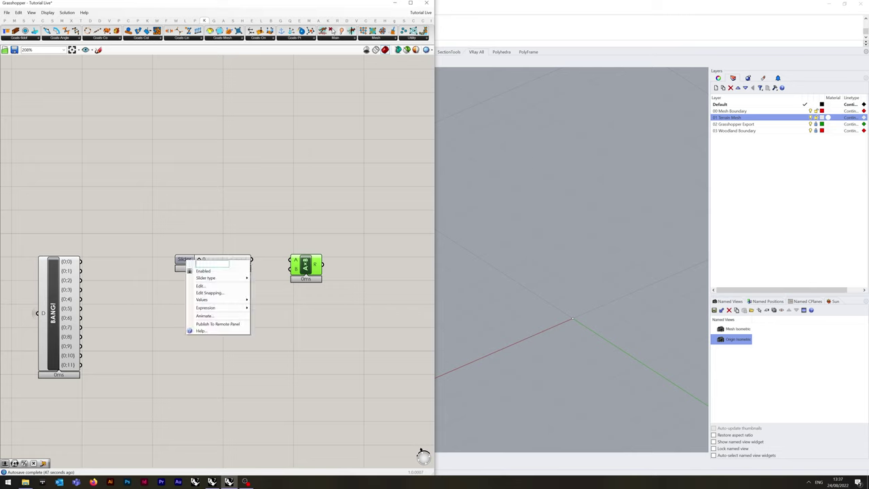
pyautogui.write('({9;9}')
pyautogui.press('BackSpace')
pyautogui.press('BackSpace')
pyautogui.press('BackSpace')
pyautogui.press('BackSpace')
pyautogui.write('0;')
pyautogui.write('1')
pyautogui.write('}')
pyautogui.hotkey('ctrl', 'a')
pyautogui.click(210, 217)
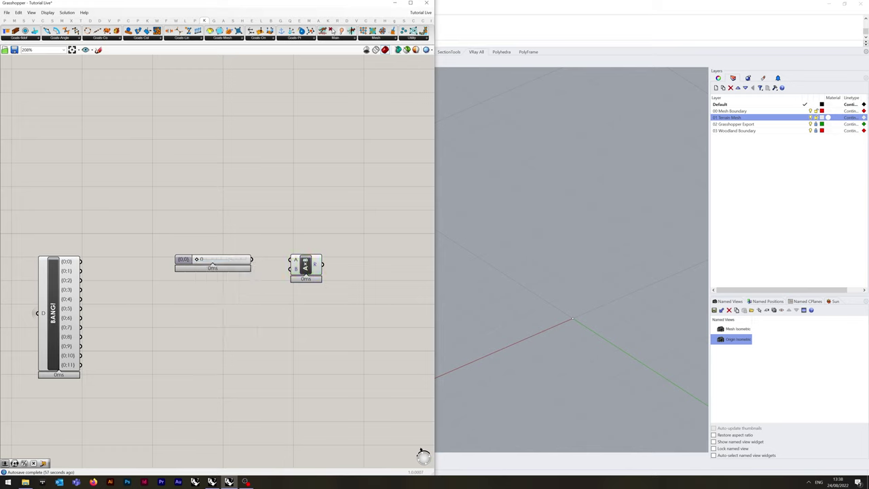
# Rename the Multiplication component's result output to {0;0}
pyautogui.rightClick(314, 264)
pyautogui.write('{0;0}')
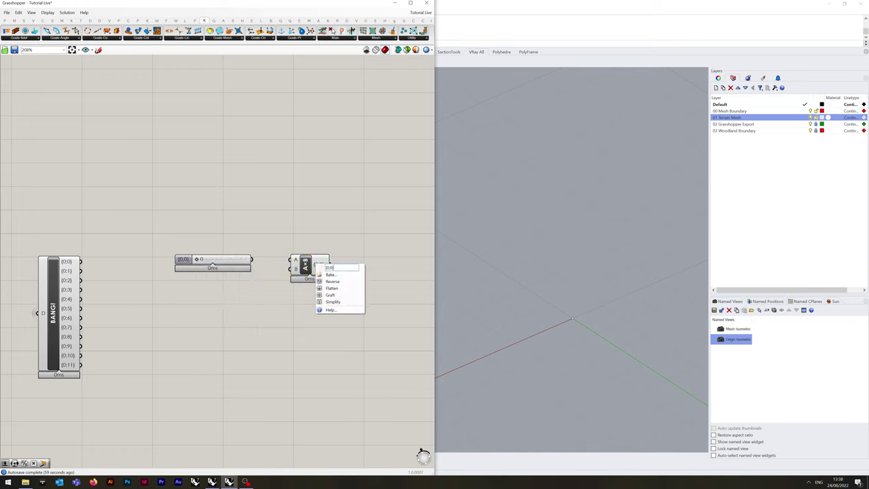
pyautogui.press('Return')
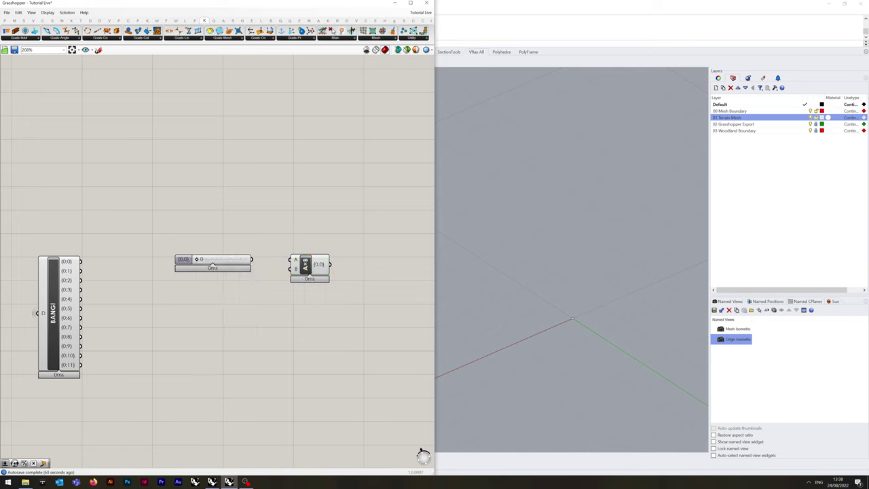
# Connect the {0;0} slider to the Multiplication's A input and move the slider slightly closer to it
pyautogui.moveTo(252, 259); pyautogui.dragTo(290, 259)
pyautogui.moveTo(183, 260); pyautogui.dragTo(188, 260)
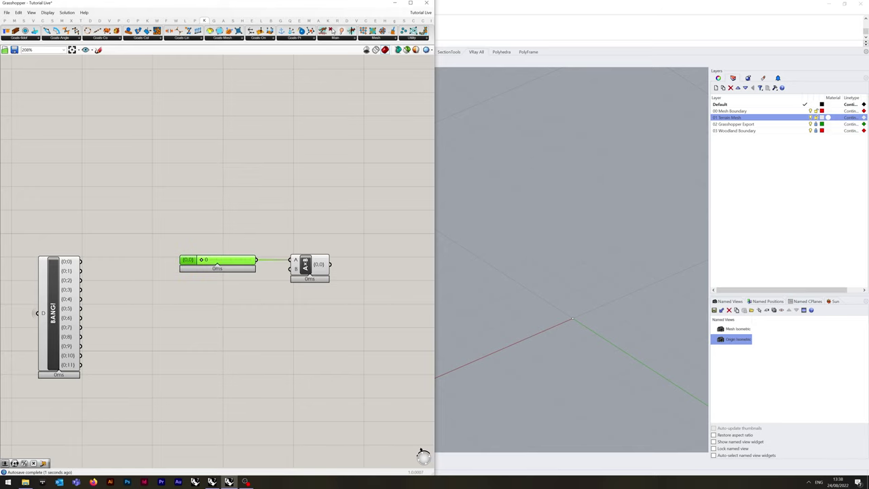
pyautogui.press('Escape')
pyautogui.moveTo(136, 271); pyautogui.dragTo(132, 266, button='right')
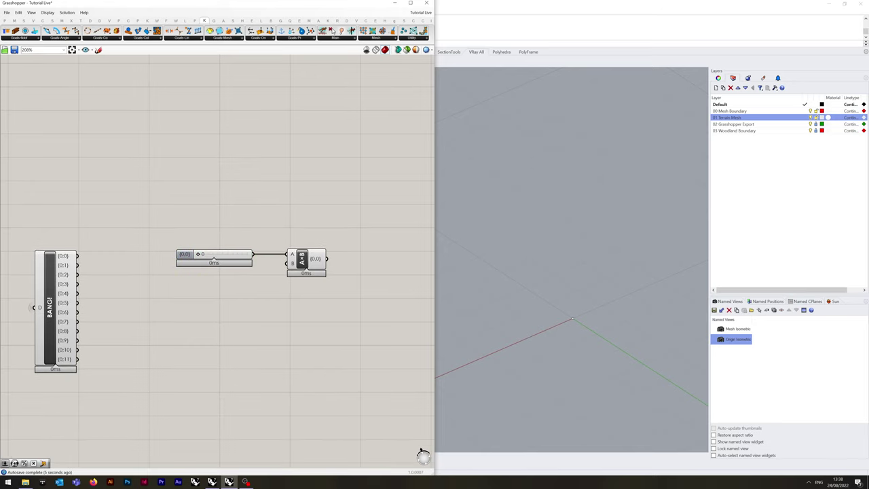
pyautogui.moveTo(163, 239); pyautogui.dragTo(152, 225, button='right')
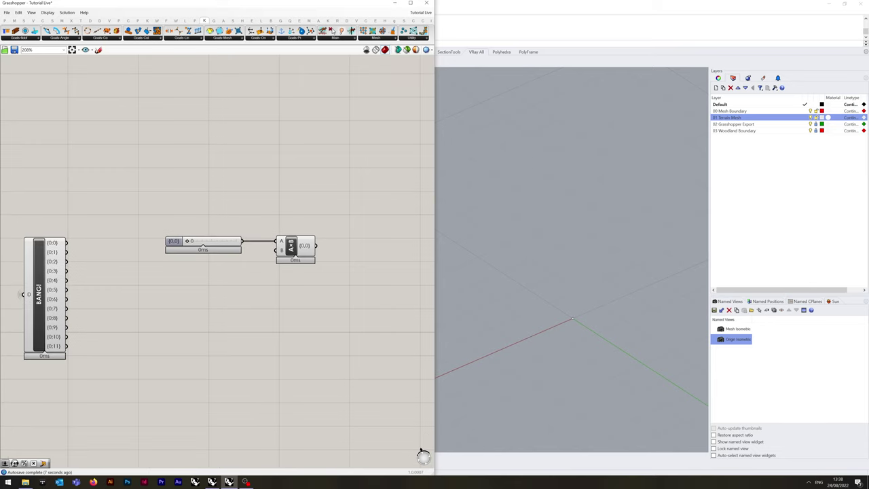
# Move the {0;0} slider and its Multiplication up slightly, then duplicate the pair downward into a column of four pairs
pyautogui.moveTo(151, 224); pyautogui.dragTo(318, 301)
pyautogui.moveTo(291, 245); pyautogui.dragTo(288, 233)
pyautogui.click(138, 278)
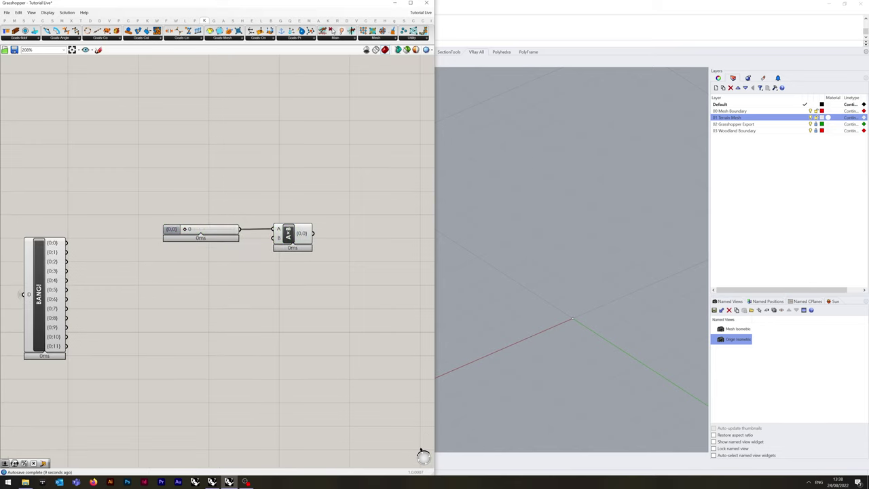
pyautogui.moveTo(137, 279); pyautogui.dragTo(320, 210)
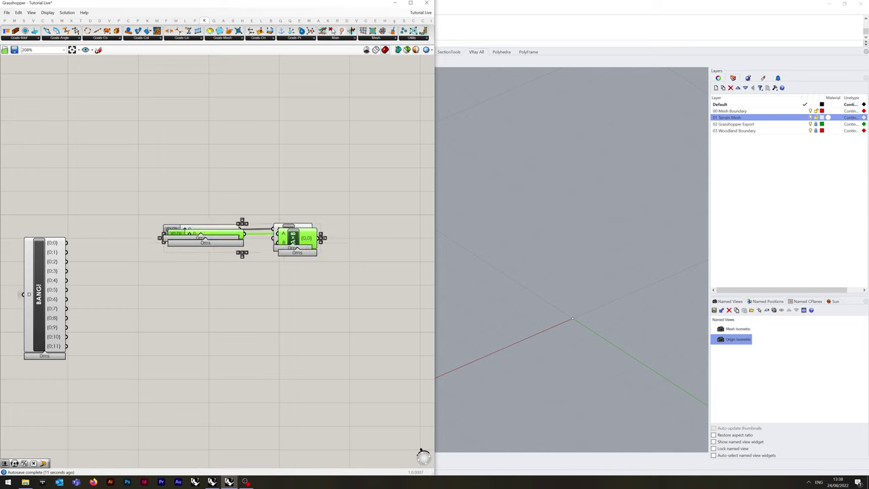
pyautogui.keyDown('alt'); pyautogui.moveTo(204, 229); pyautogui.dragTo(203, 261); pyautogui.keyUp('alt')
pyautogui.moveTo(108, 309); pyautogui.dragTo(353, 193)
pyautogui.keyDown('alt'); pyautogui.moveTo(290, 233); pyautogui.dragTo(290, 295); pyautogui.keyUp('alt')
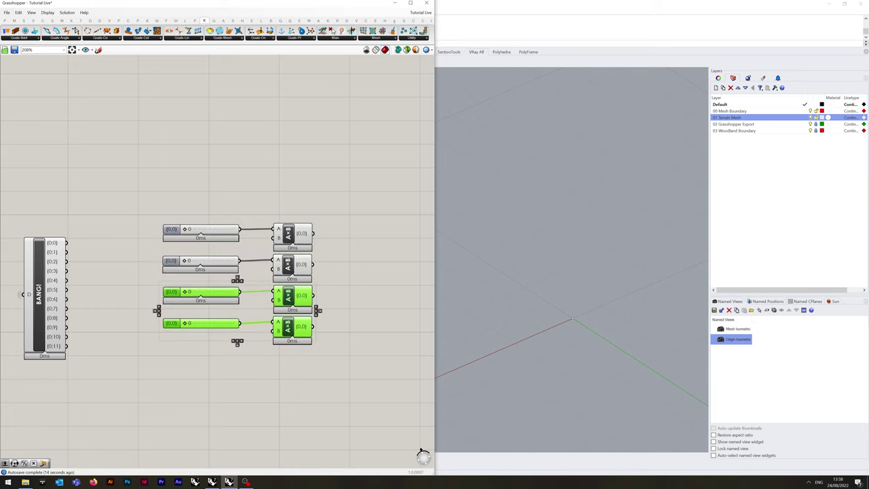
# Copy the column of four slider and Multiplication pairs twice to form three side-by-side columns of four
pyautogui.moveTo(272, 313); pyautogui.dragTo(226, 291, button='right')
pyautogui.scroll(-2, 171, 316)
pyautogui.moveTo(93, 360); pyautogui.dragTo(363, 242)
pyautogui.hotkey('ctrl', 'c')
pyautogui.hotkey('ctrl', 'v')
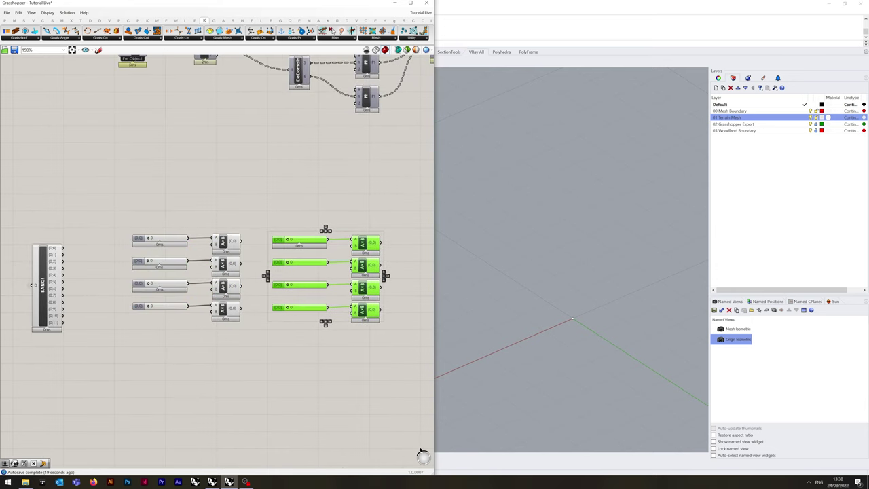
pyautogui.moveTo(340, 271); pyautogui.dragTo(217, 264, button='right')
pyautogui.moveTo(6, 326); pyautogui.dragTo(129, 221)
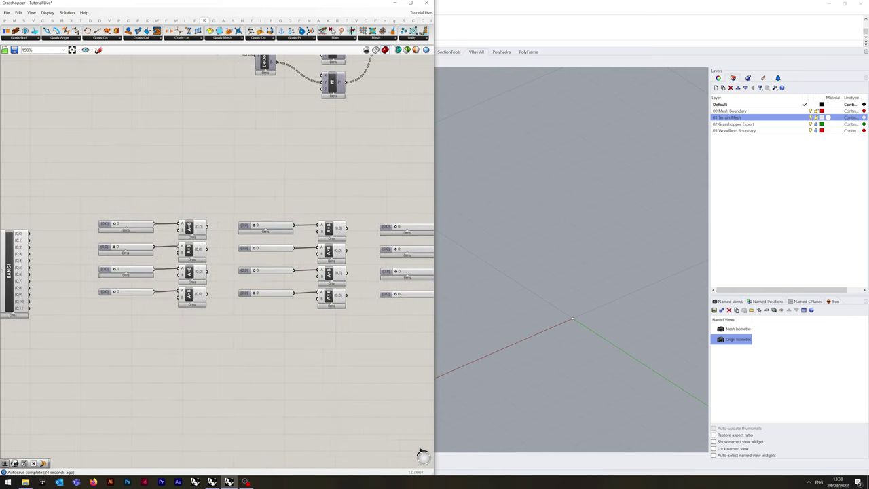
# Connect branches {0;0} to {0;3} to the first column's Multiplication B inputs and rename that column's labels to match
pyautogui.scroll(3, 136, 272)
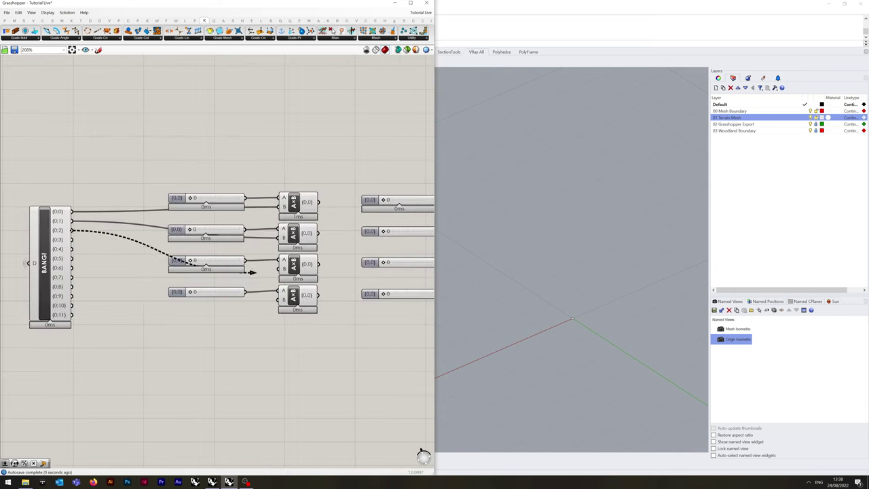
pyautogui.moveTo(252, 271); pyautogui.dragTo(284, 272)
pyautogui.rightClick(309, 294)
# Connect Explode Tree branches {0;4} to {0;7} to the B inputs of the second column's Multiplication components
pyautogui.scroll(-2, 204, 257)
pyautogui.moveTo(32, 251); pyautogui.dragTo(320, 244)
pyautogui.moveTo(32, 265); pyautogui.dragTo(319, 267)
pyautogui.moveTo(32, 272); pyautogui.dragTo(319, 291)
# Rename the second column's four sliders to {0;4}, {0;5}, {0;6} and {0;7}
pyautogui.scroll(3, 301, 225)
pyautogui.rightClick(212, 212)
pyautogui.rightClick(211, 250)
pyautogui.rightClick(212, 286)
pyautogui.rightClick(212, 323)
# Rename the result outputs of the second column's Multiplication components to {0;4}, {0;5}, {0;6} and {0;7}
pyautogui.scroll(-3, 212, 319)
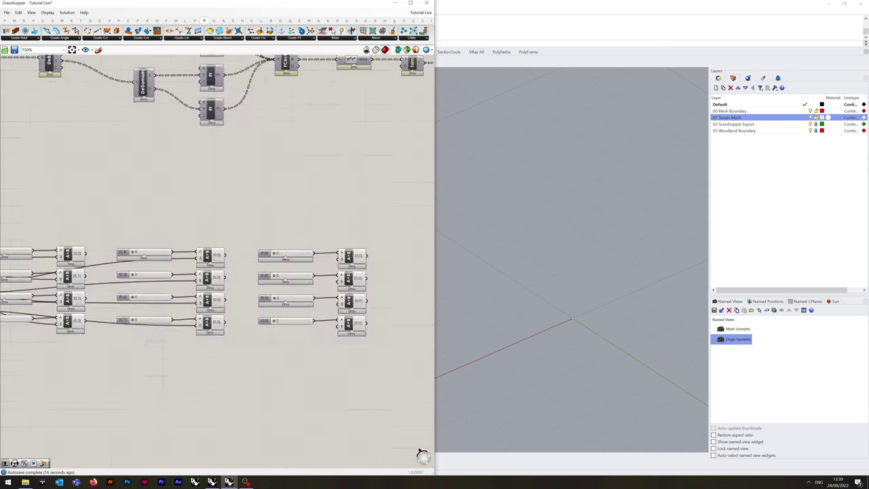
pyautogui.scroll(2, 299, 224)
pyautogui.rightClick(318, 210)
pyautogui.rightClick(317, 241)
pyautogui.rightClick(319, 273)
pyautogui.write('6')
pyautogui.rightClick(317, 304)
pyautogui.write('7')
# Connect branches {0;8} to {0;11} to the third column's Multiplication B inputs and rename its sliders and result outputs to match
pyautogui.scroll(-3, 248, 272)
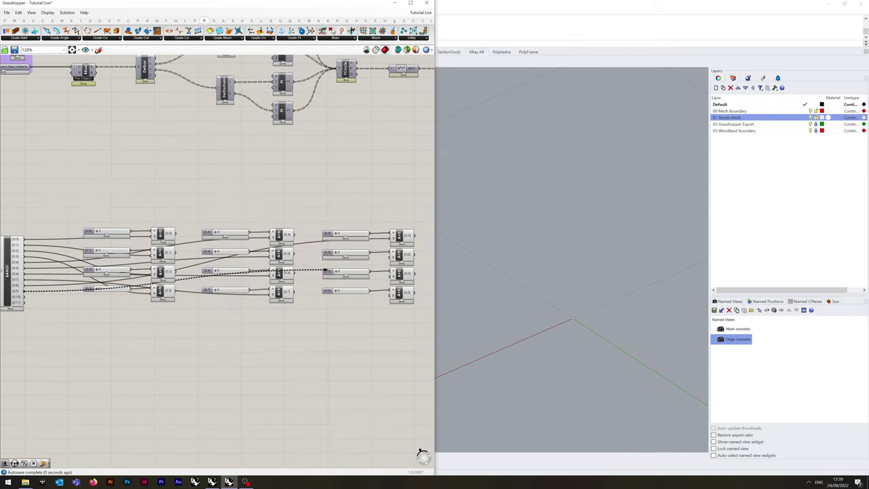
pyautogui.moveTo(24, 304); pyautogui.dragTo(392, 293)
pyautogui.scroll(4, 415, 239)
pyautogui.rightClick(214, 223)
pyautogui.write('8')
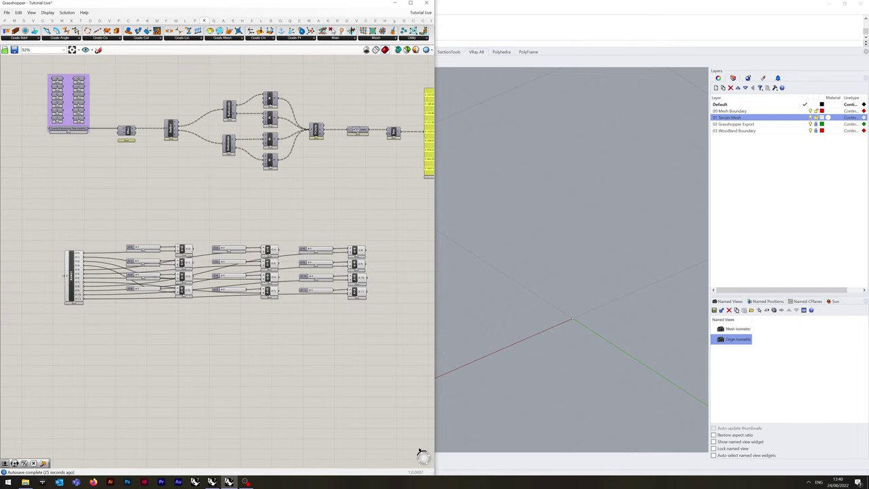
# Add a Mass Addition component to the right of the third column and duplicate it directly below
pyautogui.moveTo(292, 210); pyautogui.dragTo(181, 220, button='right')
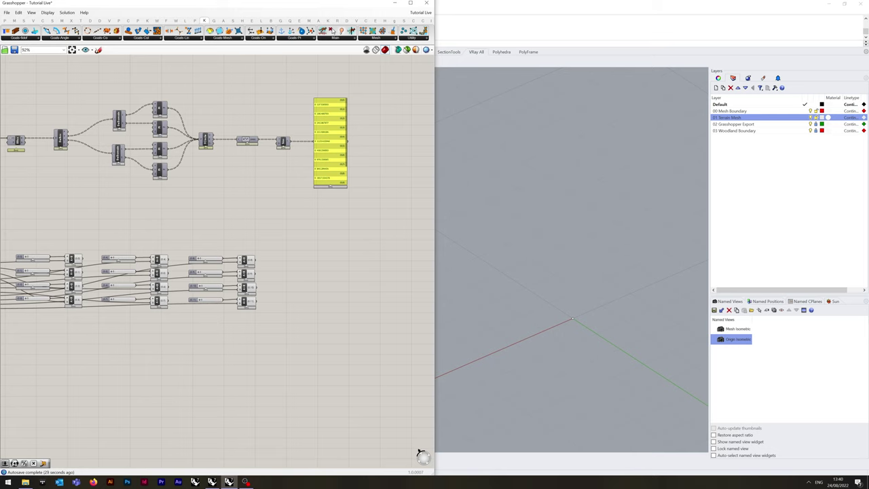
pyautogui.doubleClick(319, 264)
pyautogui.write('mass')
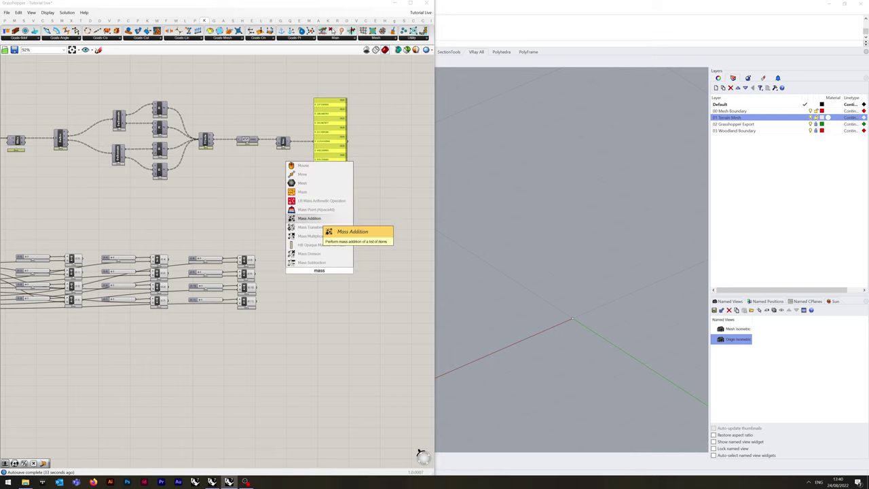
pyautogui.click(312, 219)
pyautogui.scroll(3, 313, 296)
pyautogui.moveTo(323, 253); pyautogui.dragTo(324, 298)
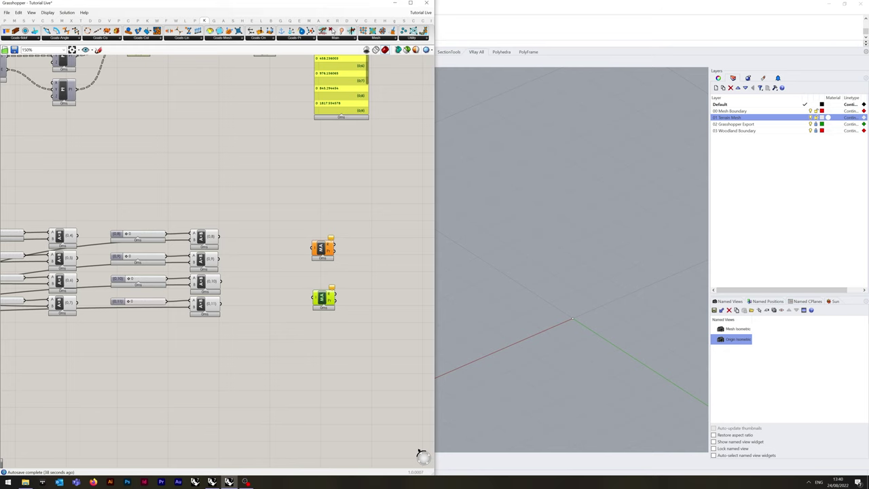
# Connect all twelve sliders to the upper Mass Addition's input and all twelve Multiplication results to the lower one's input
pyautogui.scroll(-3, 217, 258)
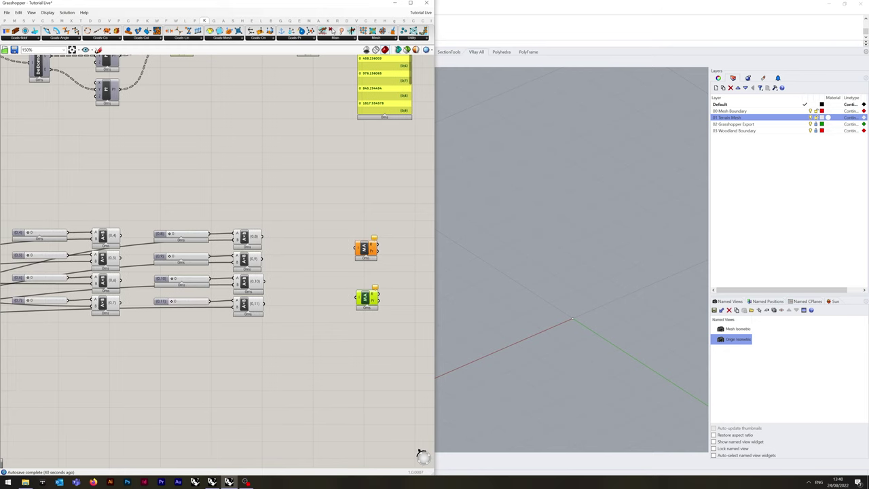
pyautogui.scroll(2, 416, 159)
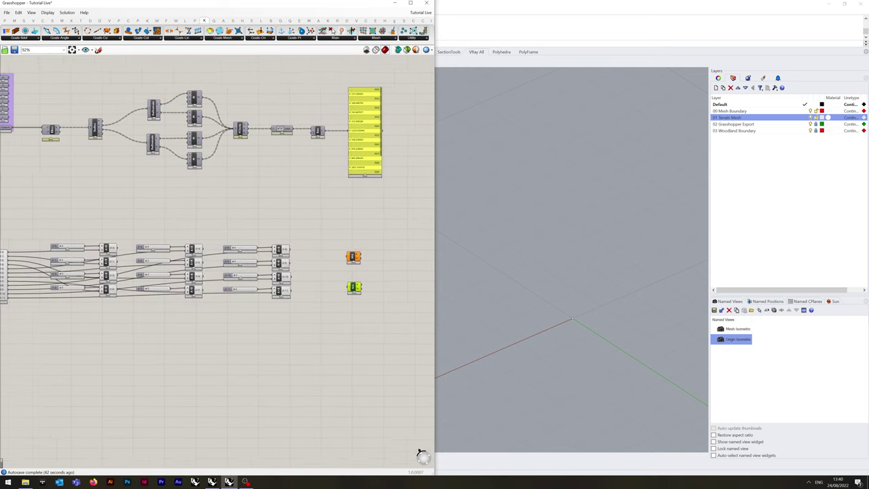
pyautogui.moveTo(55, 251); pyautogui.dragTo(364, 263)
pyautogui.keyDown('shift'); pyautogui.moveTo(55, 267); pyautogui.dragTo(364, 262); pyautogui.keyUp('shift')
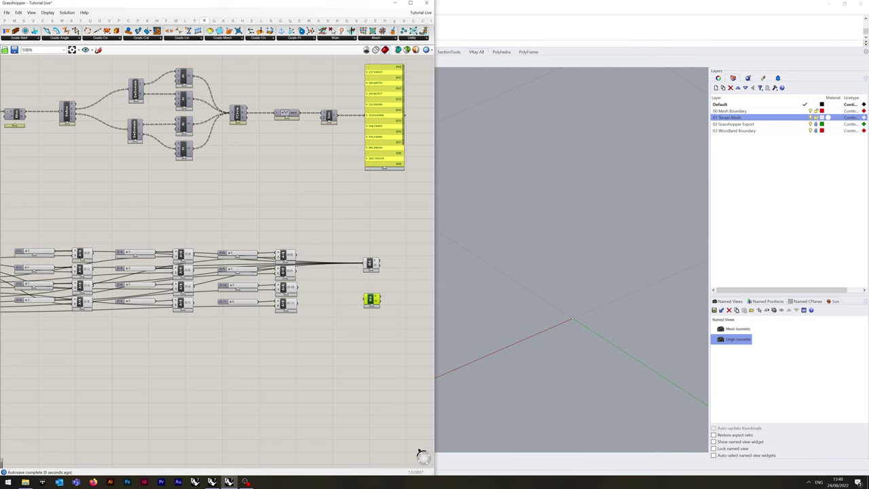
pyautogui.moveTo(156, 285); pyautogui.dragTo(363, 263)
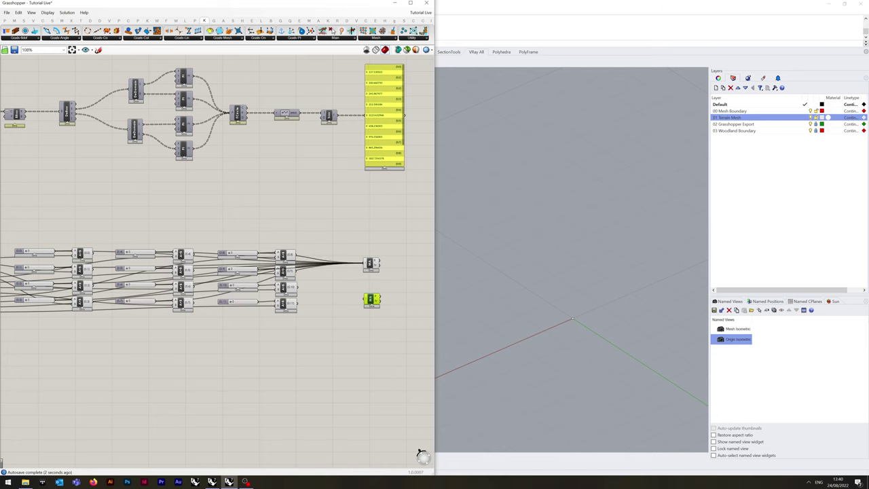
pyautogui.keyDown('shift'); pyautogui.moveTo(278, 283); pyautogui.dragTo(363, 262); pyautogui.keyUp('shift')
pyautogui.keyDown('shift'); pyautogui.moveTo(259, 301); pyautogui.dragTo(363, 260); pyautogui.keyUp('shift')
pyautogui.moveTo(367, 319); pyautogui.dragTo(382, 312, button='right')
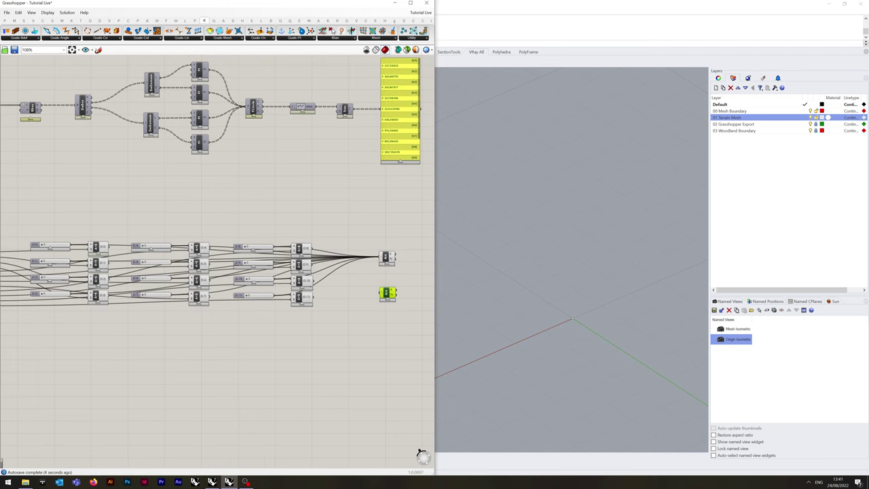
pyautogui.moveTo(108, 246); pyautogui.dragTo(379, 292)
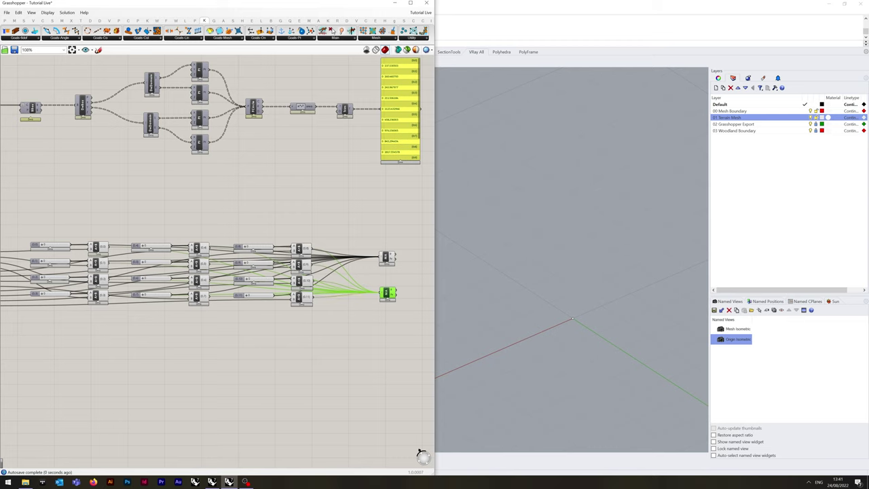
# Set the wire display of both Mass Addition inputs to Hidden
pyautogui.rightClick(381, 256)
pyautogui.moveTo(407, 276)
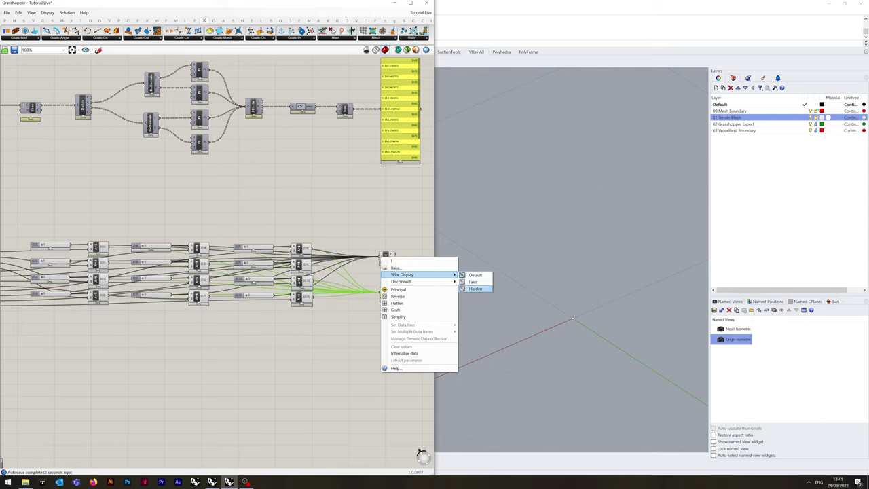
pyautogui.click(475, 284)
pyautogui.rightClick(381, 292)
pyautogui.moveTo(408, 310)
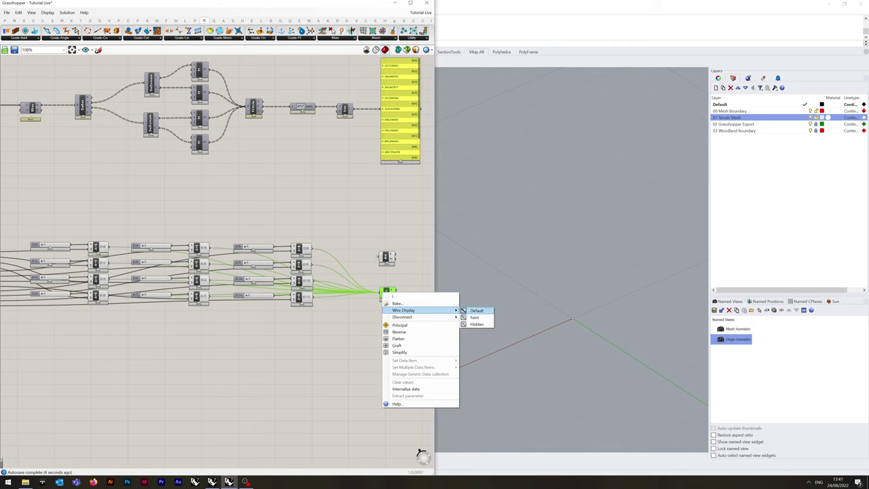
pyautogui.click(477, 323)
# Rename the upper Mass Addition's input to "# Tree Types" and its result output to "# Trees Required"
pyautogui.scroll(3, 408, 275)
pyautogui.click(409, 274)
pyautogui.moveTo(409, 274); pyautogui.dragTo(366, 283, button='right')
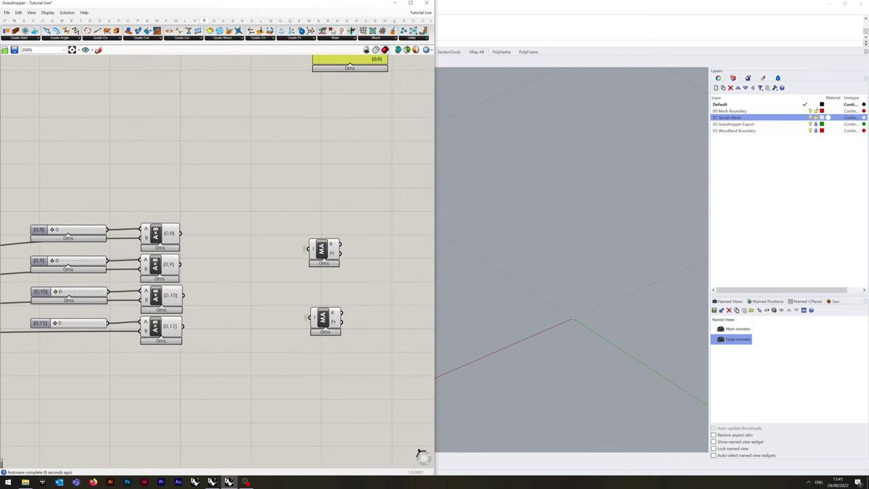
pyautogui.rightClick(311, 249)
pyautogui.write('#')
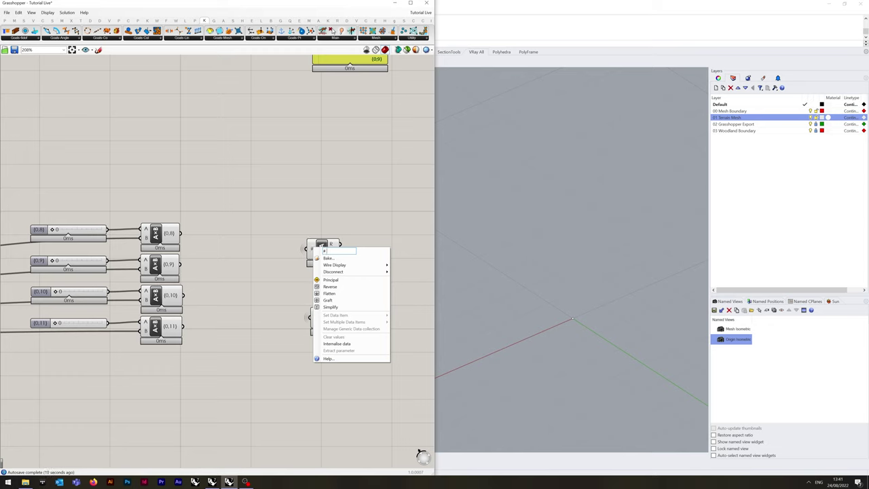
pyautogui.write(' Tree Types')
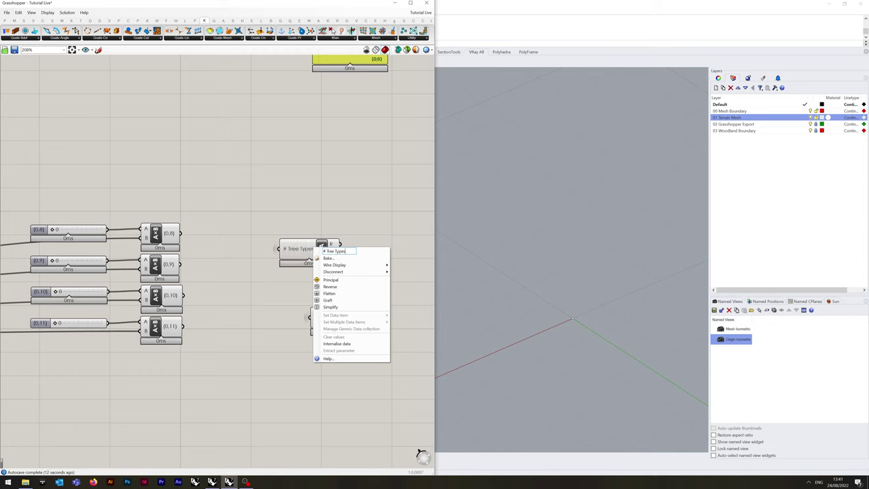
pyautogui.press('Return')
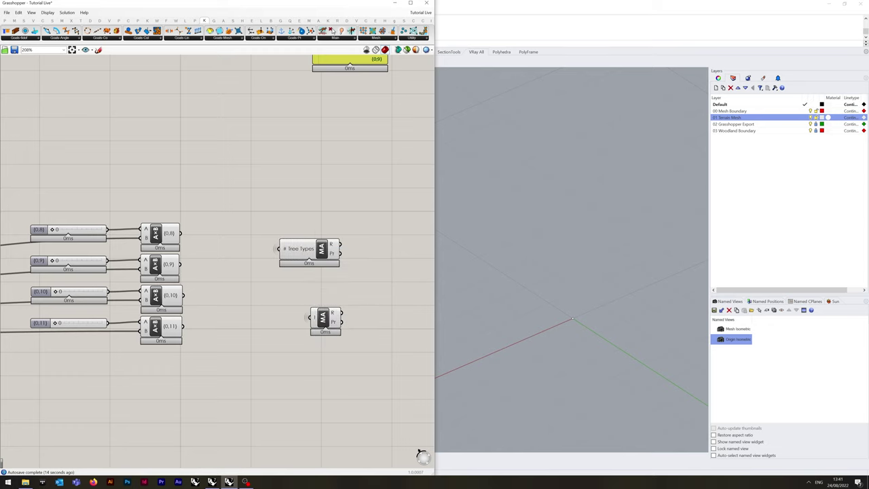
pyautogui.rightClick(333, 244)
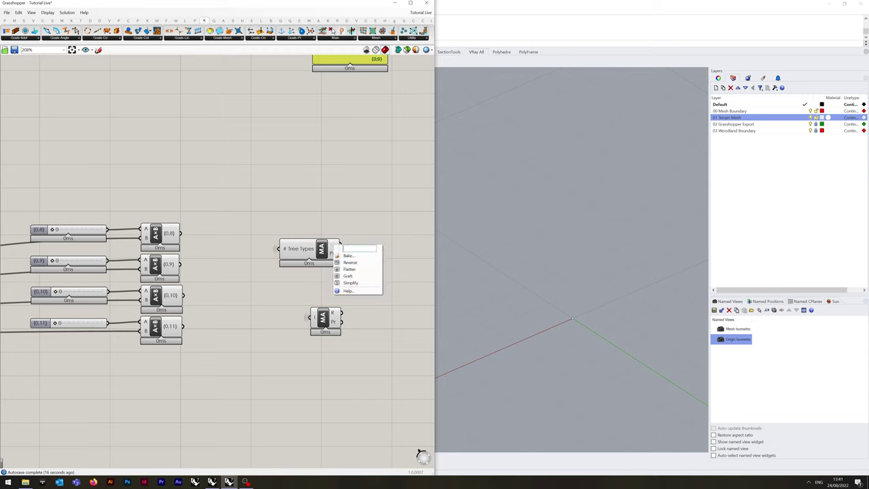
pyautogui.write('# Trees Required')
pyautogui.press('Return')
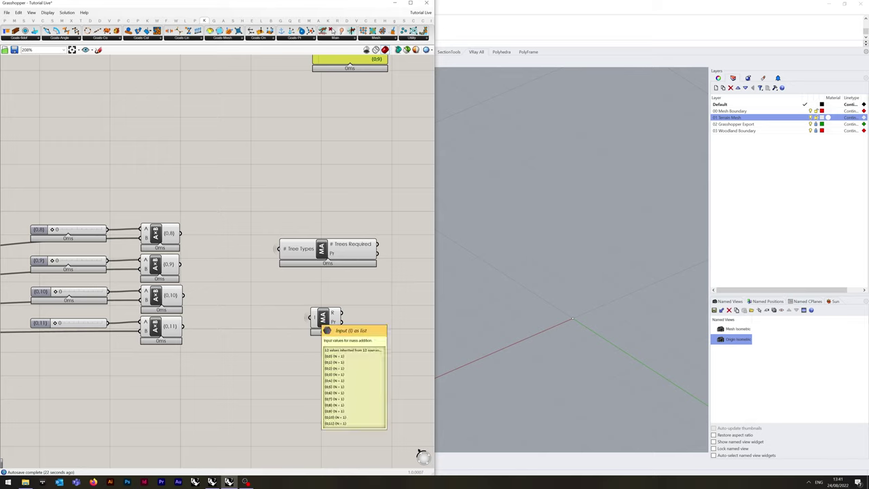
# Rename the lower Mass Addition's input to "# Areas" and its result output to "Area of Trees"
pyautogui.rightClick(314, 317)
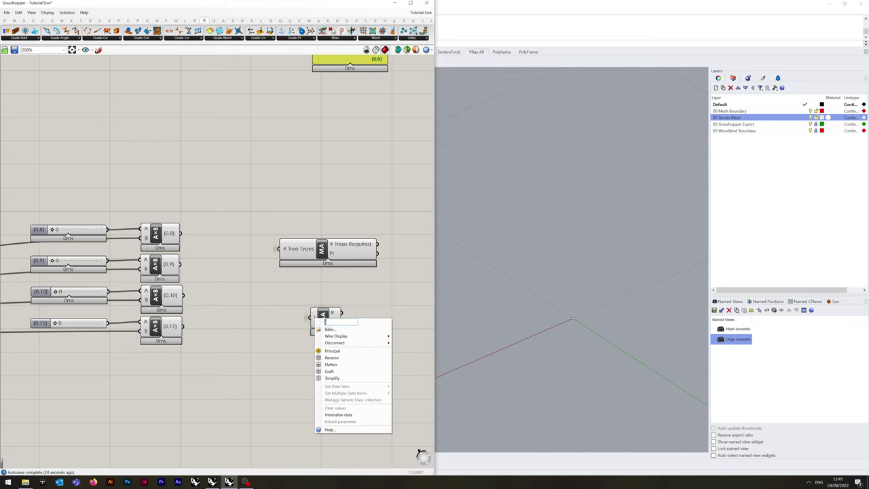
pyautogui.write('# Areas')
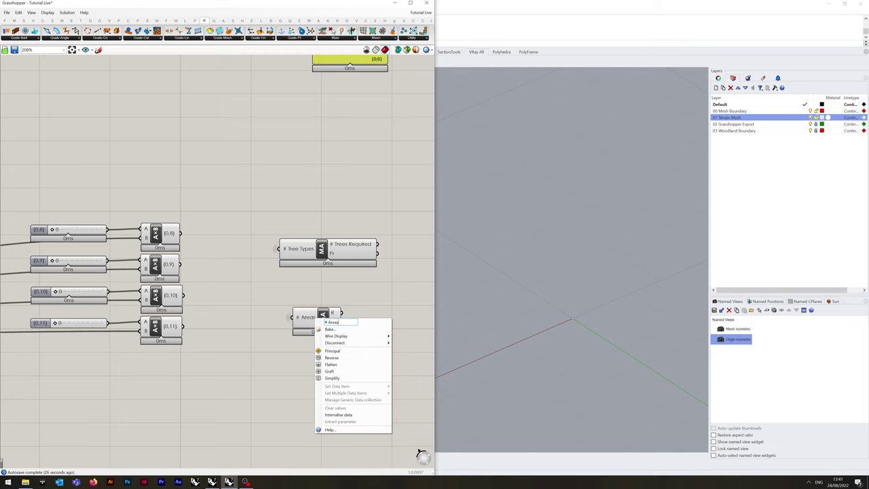
pyautogui.press('Return')
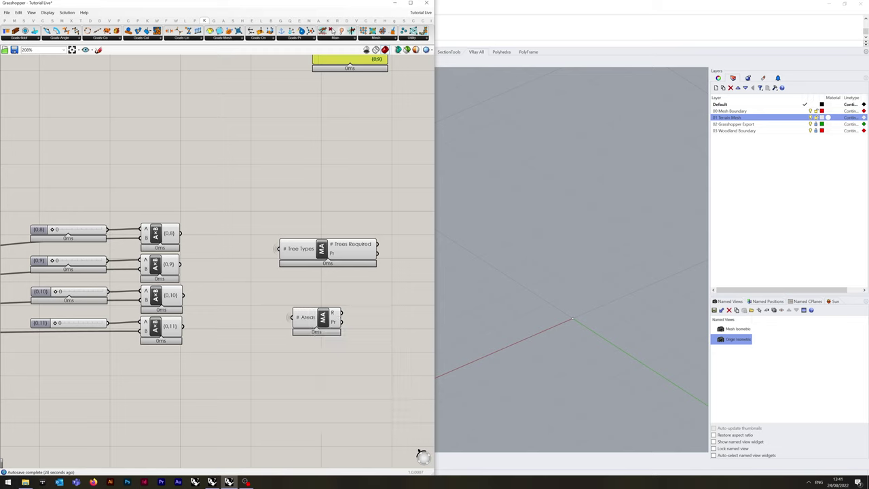
pyautogui.rightClick(332, 313)
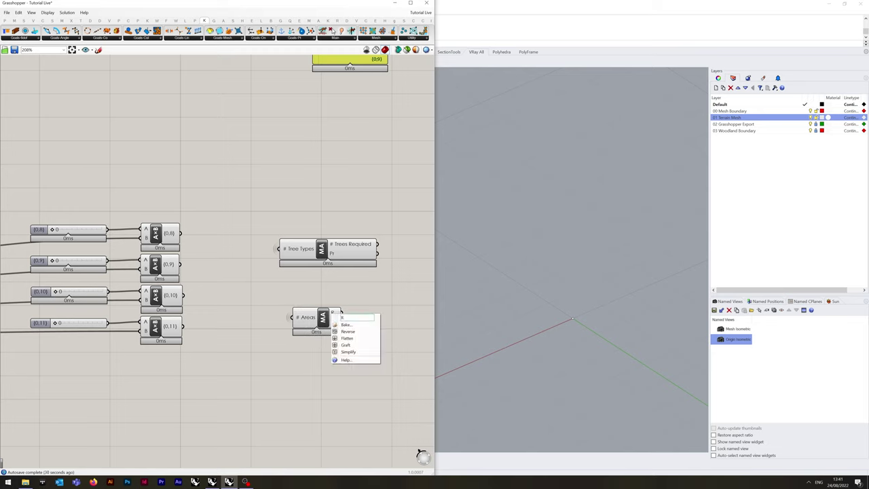
pyautogui.write('Area of Trees')
pyautogui.press('Return')
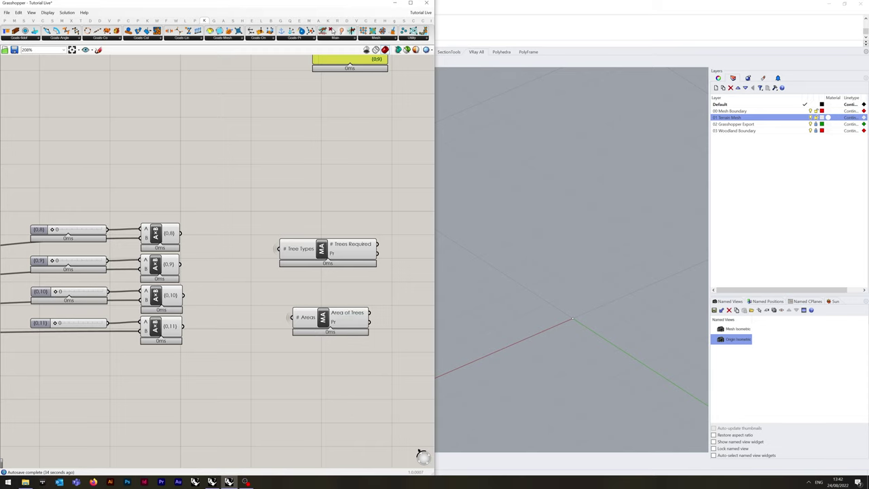
# Add a Similarity component and place it to the lower right of the "Area of Trees" Mass Addition
pyautogui.moveTo(332, 288); pyautogui.dragTo(178, 245, button='right')
pyautogui.doubleClick(294, 275)
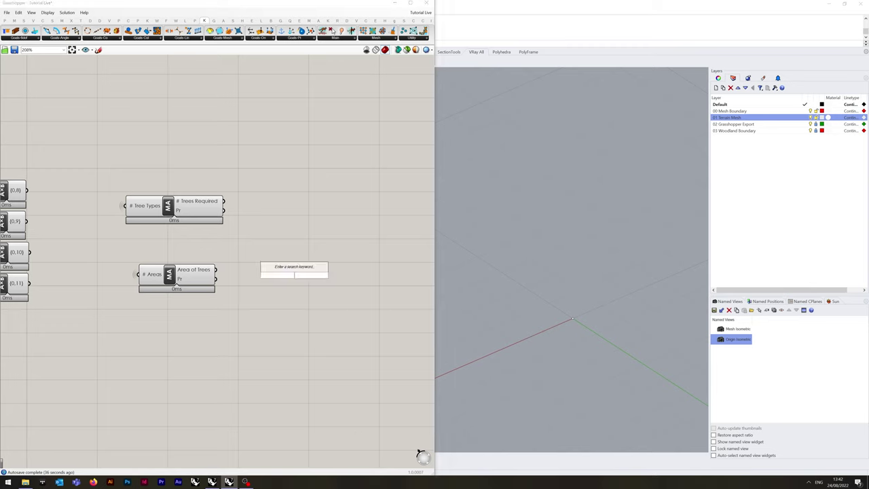
pyautogui.write('sim')
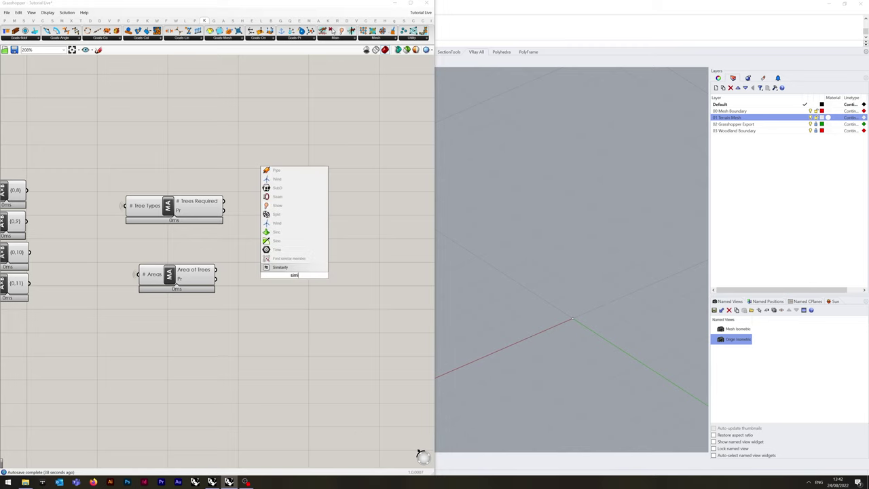
pyautogui.click(281, 266)
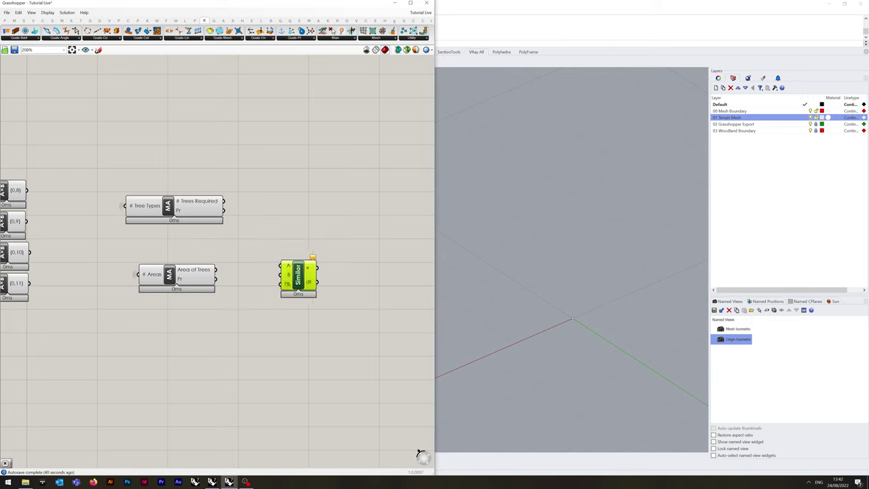
pyautogui.moveTo(304, 291)
pyautogui.mouseDown()
pyautogui.moveTo(312, 283)
pyautogui.moveTo(308, 299)
pyautogui.mouseUp()
pyautogui.click(307, 341)
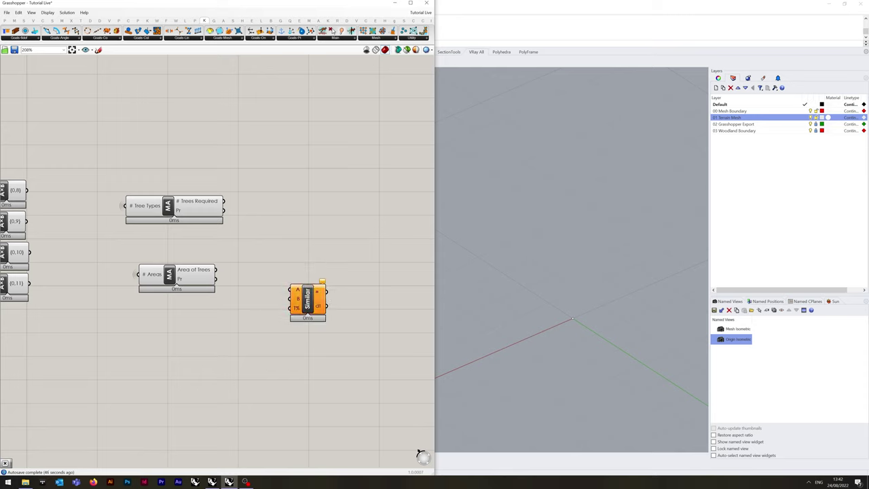
# Add two panels beside the Similarity component and connect its "=" output to the upper one and its "dt" output to the lower one
pyautogui.scroll(-4, 217, 261)
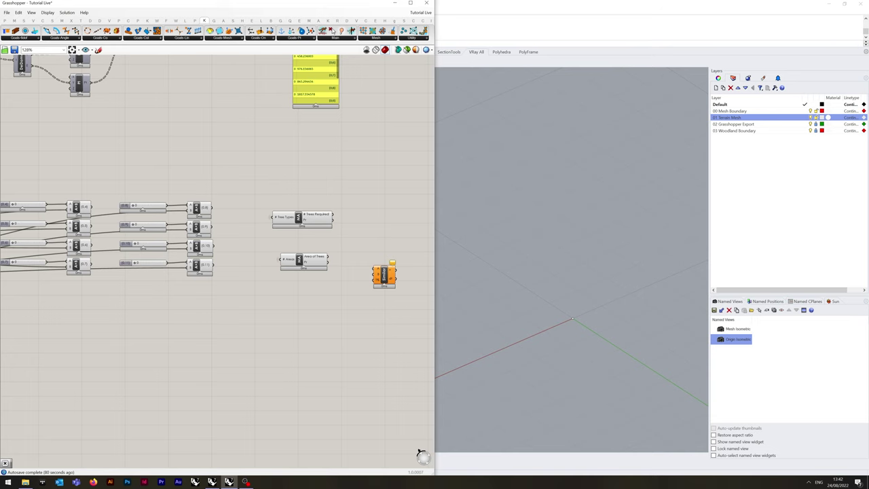
pyautogui.moveTo(380, 285); pyautogui.dragTo(271, 289, button='right')
pyautogui.scroll(2, 271, 289)
pyautogui.doubleClick(341, 265)
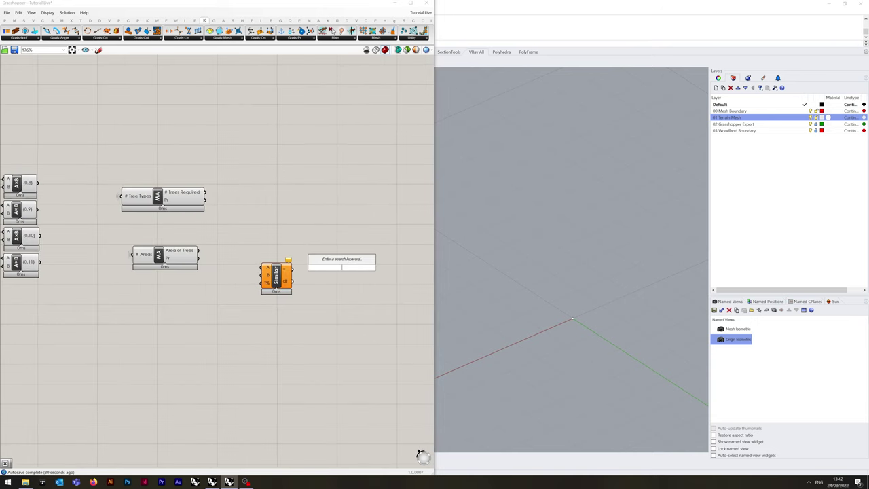
pyautogui.write('panel')
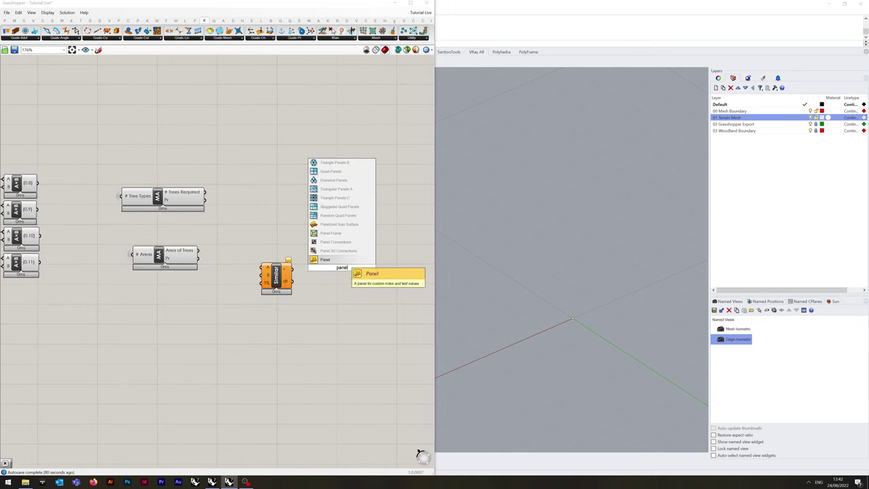
pyautogui.click(342, 260)
pyautogui.moveTo(341, 262); pyautogui.dragTo(346, 258)
pyautogui.keyDown('alt'); pyautogui.moveTo(346, 258); pyautogui.dragTo(340, 319); pyautogui.keyUp('alt')
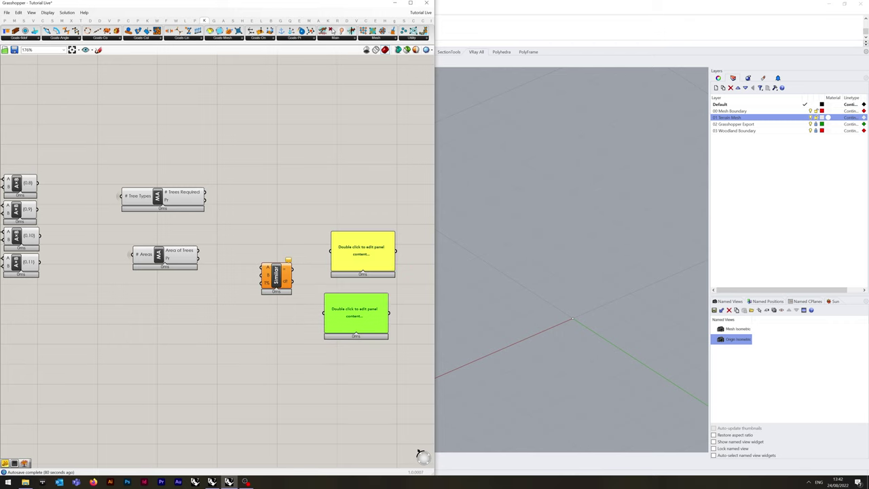
pyautogui.moveTo(293, 266); pyautogui.dragTo(324, 313)
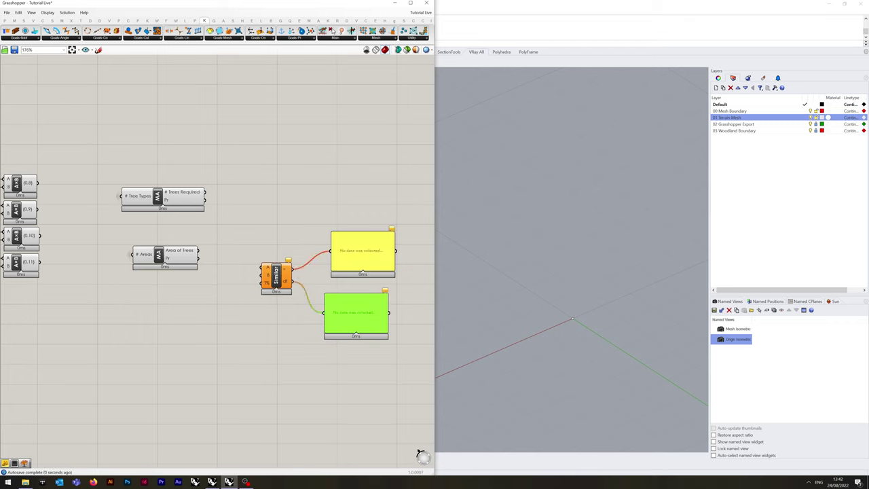
# Shorten the two Similarity output panels and line them up one above the other
pyautogui.moveTo(363, 271); pyautogui.dragTo(363, 253)
pyautogui.moveTo(363, 243); pyautogui.dragTo(357, 243)
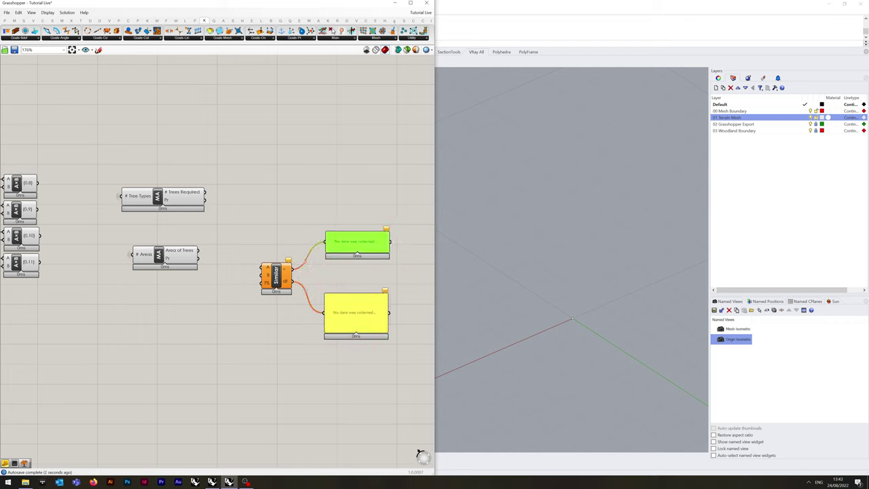
pyautogui.moveTo(355, 293); pyautogui.dragTo(355, 300)
pyautogui.moveTo(358, 252); pyautogui.dragTo(358, 260)
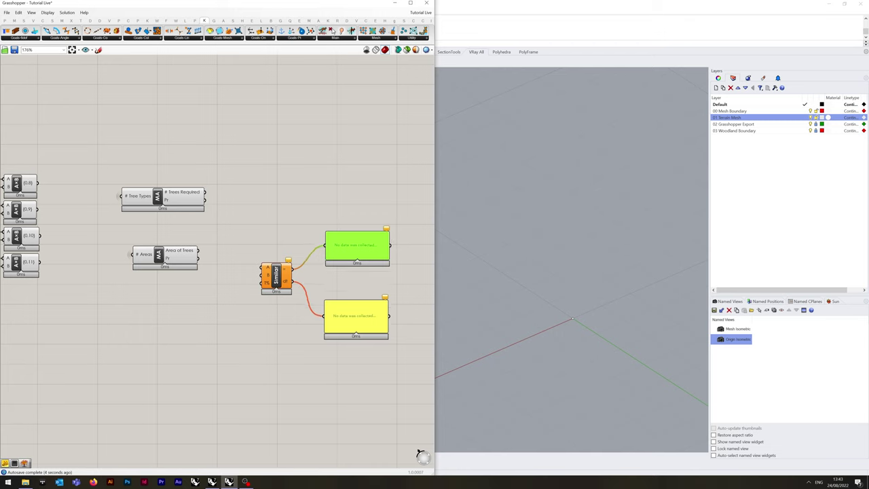
pyautogui.click(358, 279)
pyautogui.moveTo(355, 315); pyautogui.dragTo(358, 311)
pyautogui.click(312, 318)
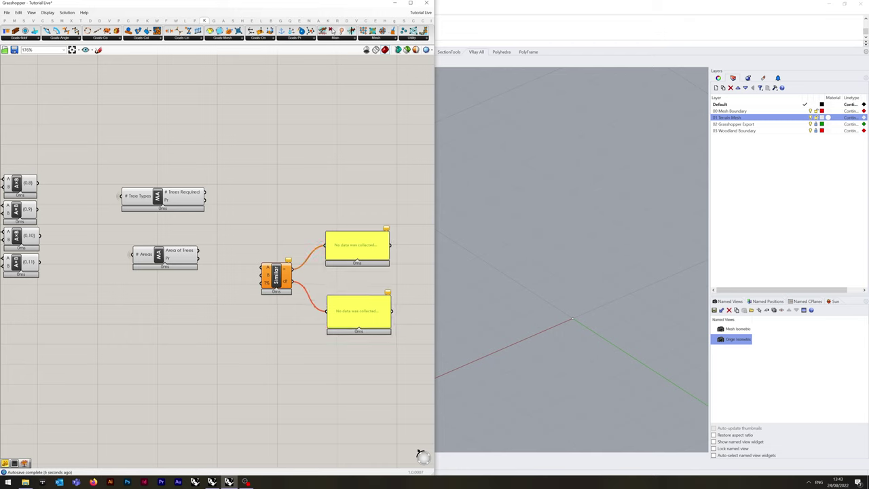
pyautogui.moveTo(266, 283)
pyautogui.moveTo(359, 319); pyautogui.dragTo(357, 318)
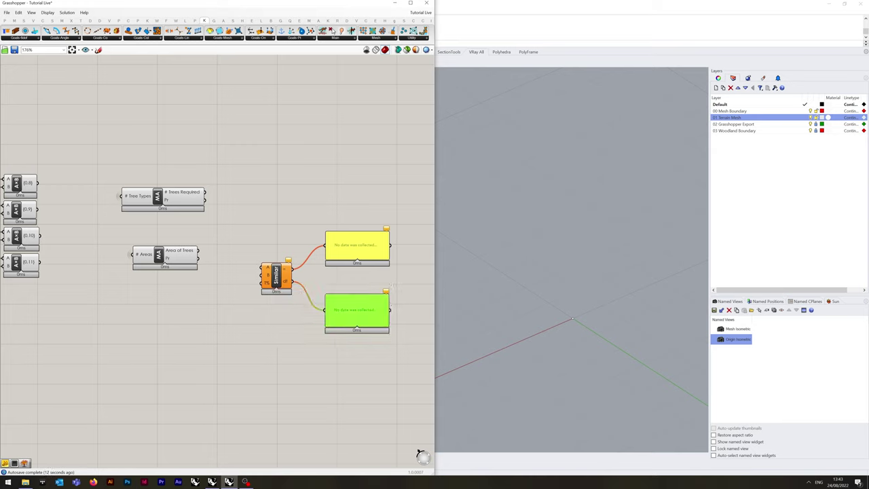
pyautogui.moveTo(358, 230); pyautogui.dragTo(358, 228)
pyautogui.click(339, 209)
# Add a Curve parameter and an Area component below the multiplications, and connect the Curve to the Area's geometry input
pyautogui.moveTo(339, 209); pyautogui.dragTo(382, 213, button='right')
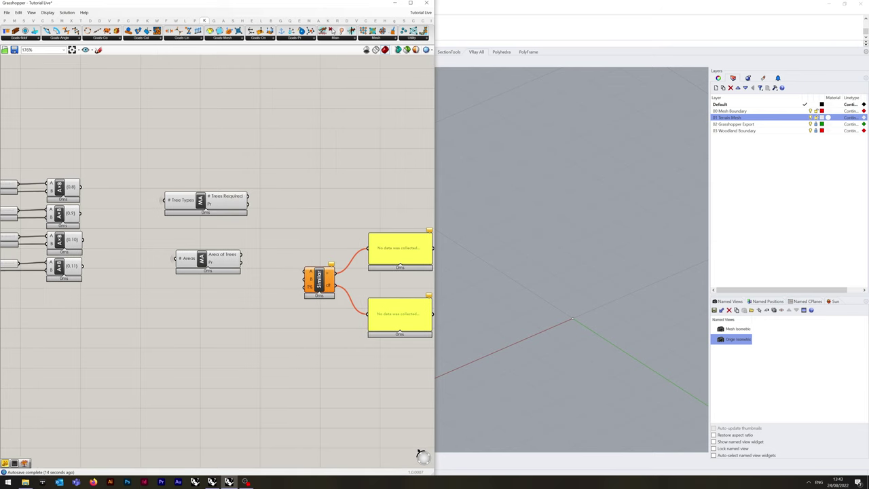
pyautogui.scroll(-3, 217, 258)
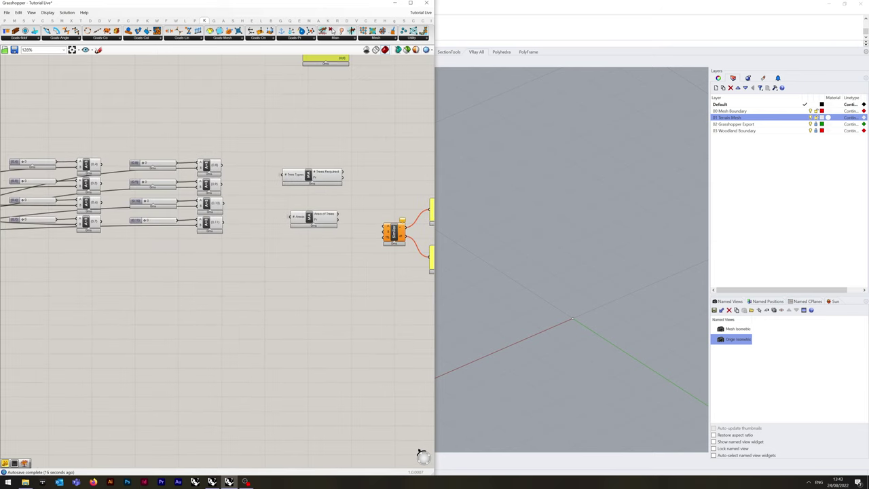
pyautogui.doubleClick(220, 304)
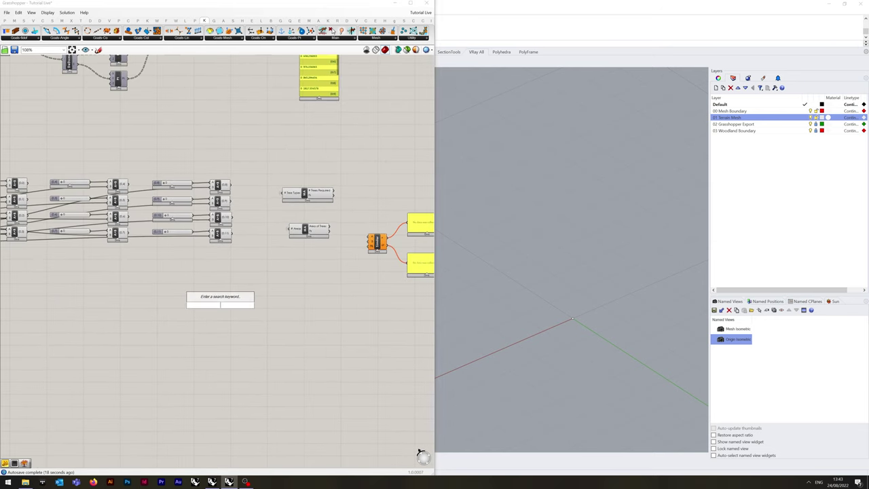
pyautogui.write('cur')
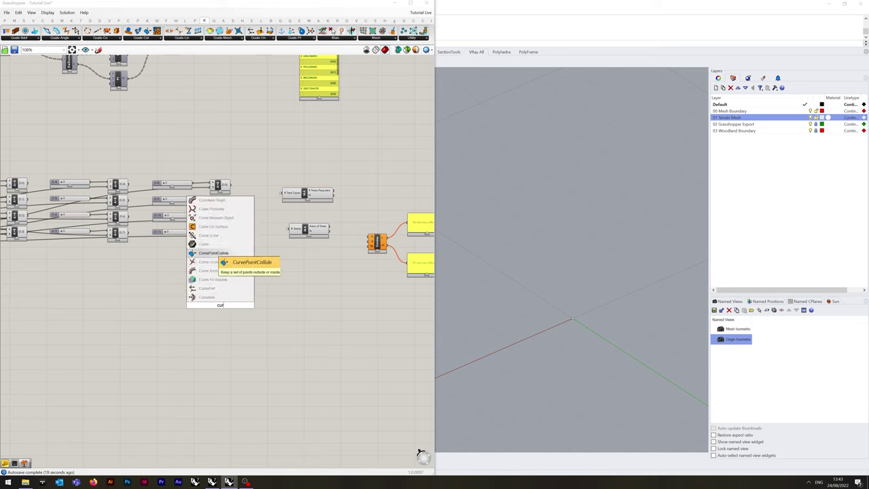
pyautogui.press('Return')
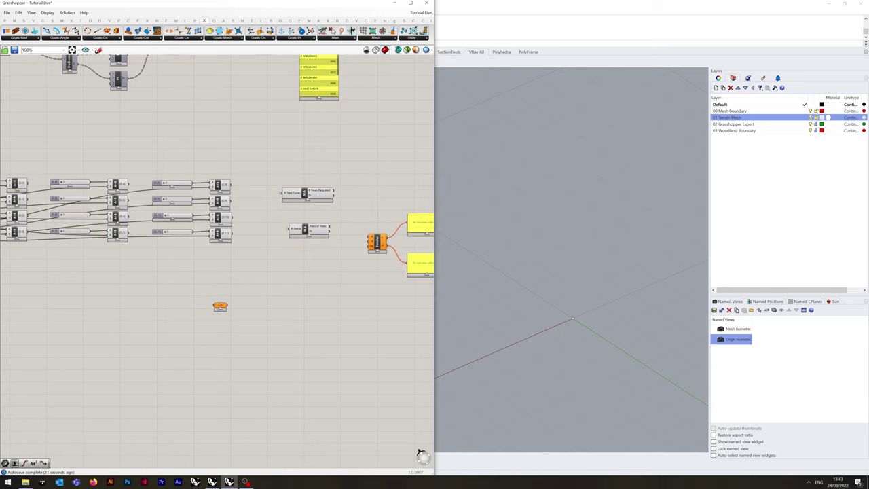
pyautogui.doubleClick(268, 300)
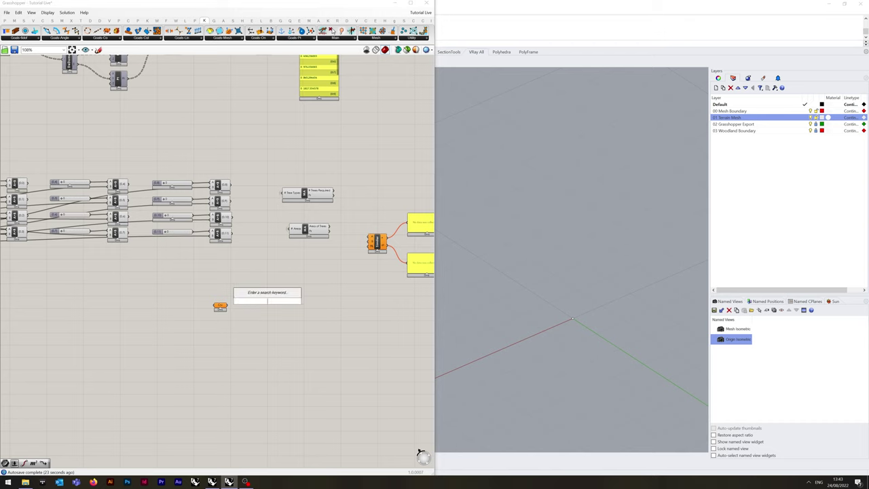
pyautogui.write('area')
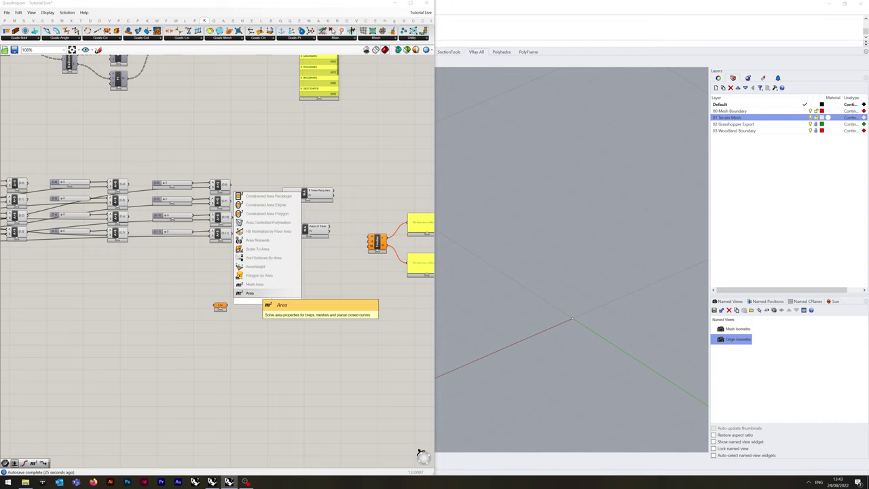
pyautogui.press('Return')
pyautogui.scroll(2, 220, 306)
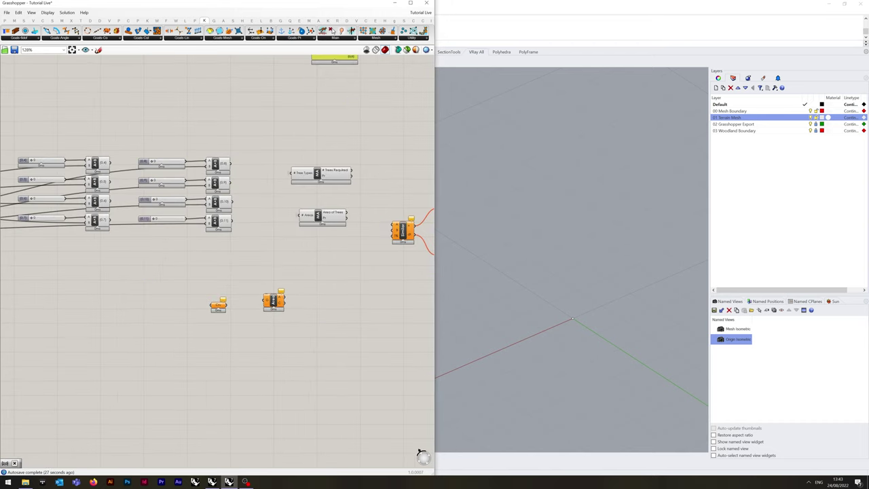
pyautogui.moveTo(226, 304); pyautogui.dragTo(266, 300)
# Align the Curve parameter with the Area component so the wire between them runs straight
pyautogui.scroll(2, 251, 307)
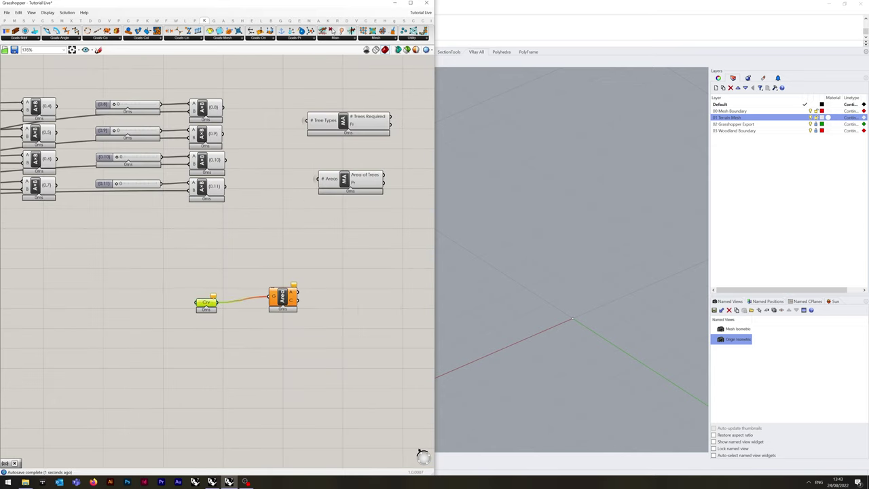
pyautogui.moveTo(206, 302); pyautogui.dragTo(206, 297)
pyautogui.click(241, 322)
pyautogui.moveTo(283, 297); pyautogui.dragTo(278, 297)
pyautogui.click(270, 331)
# Rename the Curve parameter to "Woodland Boundary"
pyautogui.rightClick(205, 297)
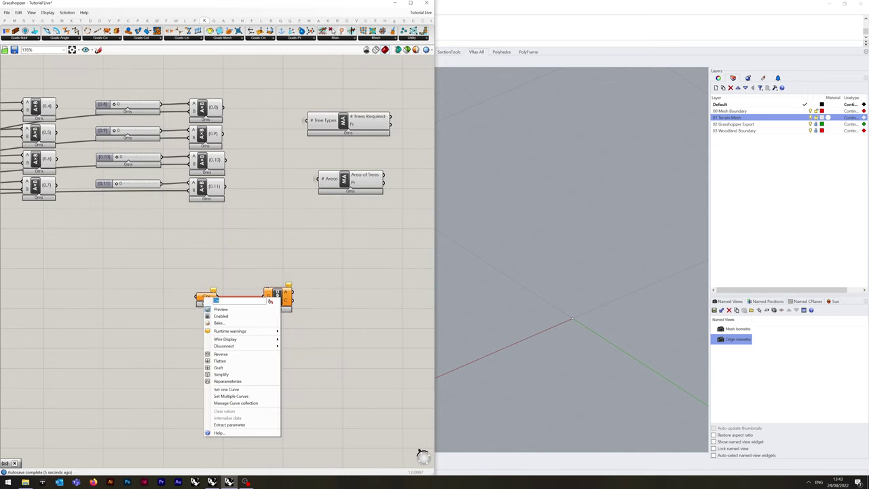
pyautogui.write('Woodland Bou')
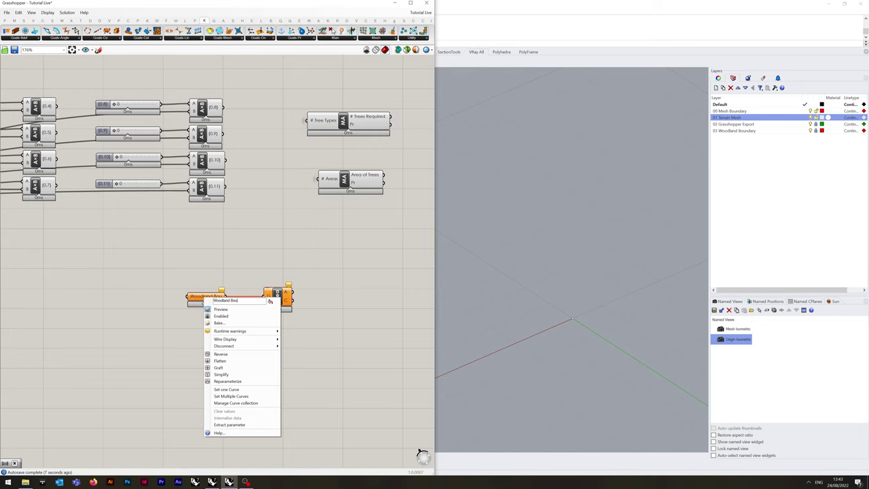
pyautogui.write('ndary')
pyautogui.press('Return')
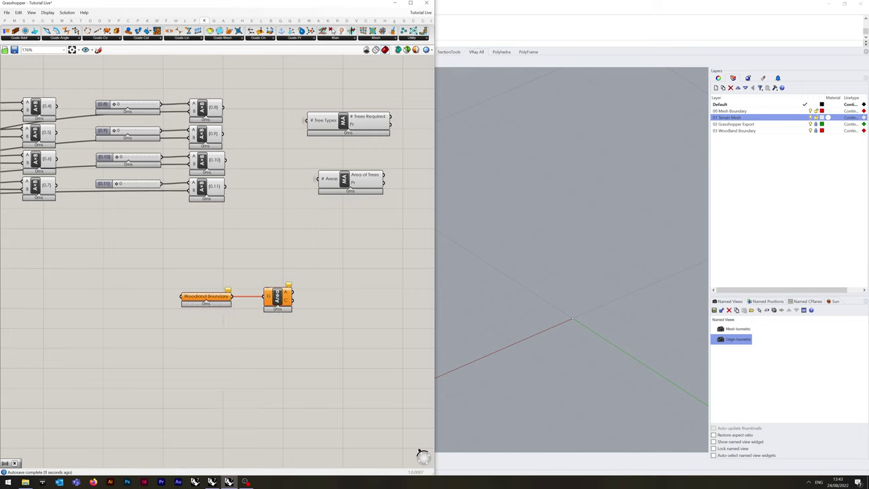
# Connect the woodland Area output to Similarity input B and "Area of Trees" to input A, aligning that Mass Addition with the Similarity component
pyautogui.scroll(1, 231, 292)
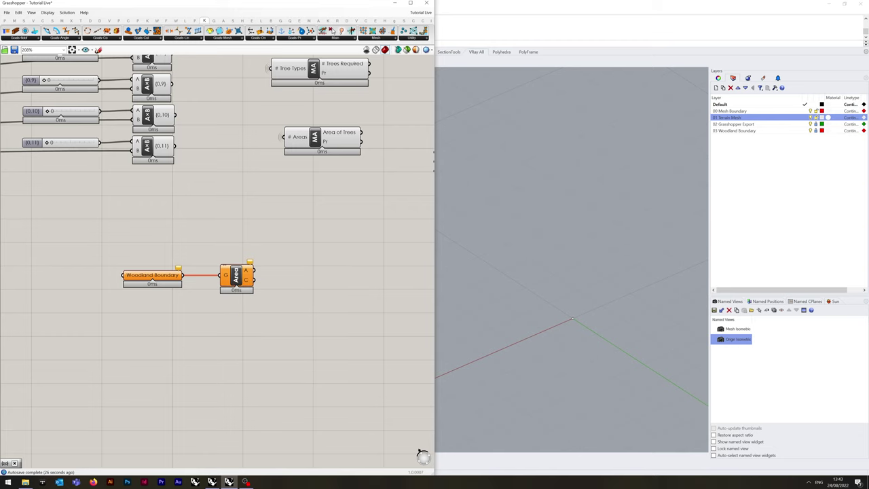
pyautogui.scroll(-2, 130, 310)
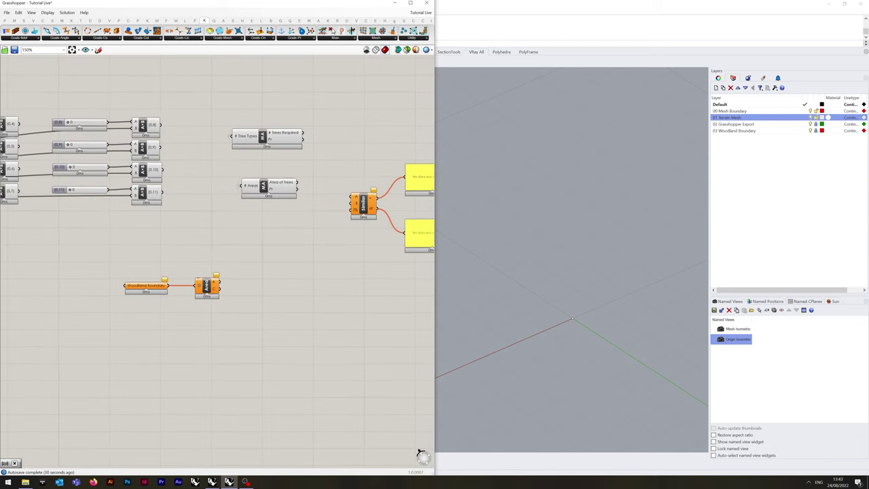
pyautogui.moveTo(234, 306); pyautogui.dragTo(210, 313, button='right')
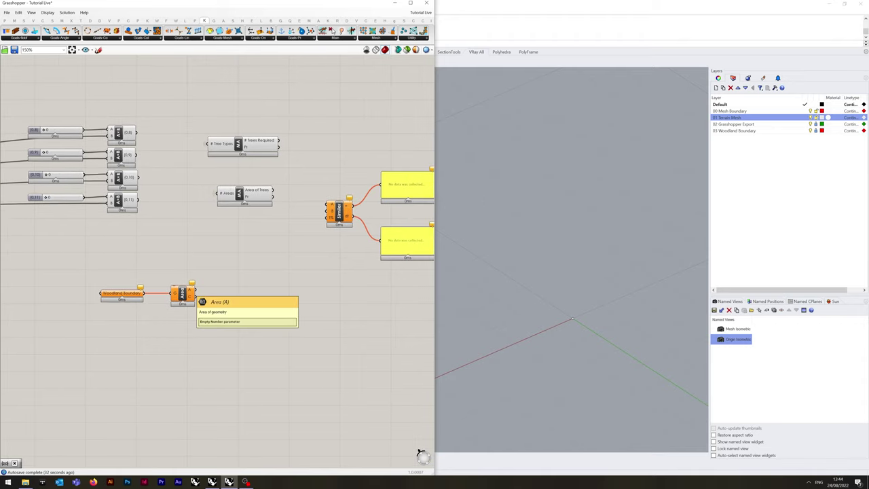
pyautogui.moveTo(195, 290); pyautogui.dragTo(327, 210)
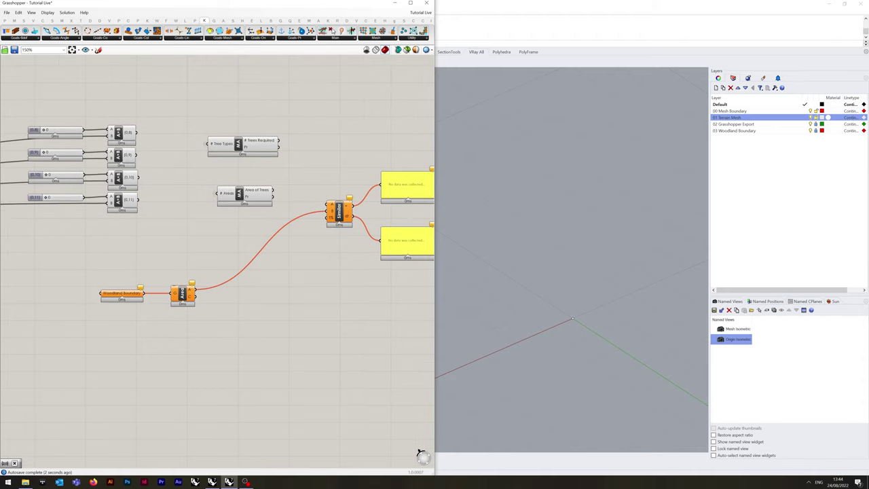
pyautogui.moveTo(273, 193); pyautogui.dragTo(327, 204)
pyautogui.moveTo(240, 195); pyautogui.dragTo(240, 209)
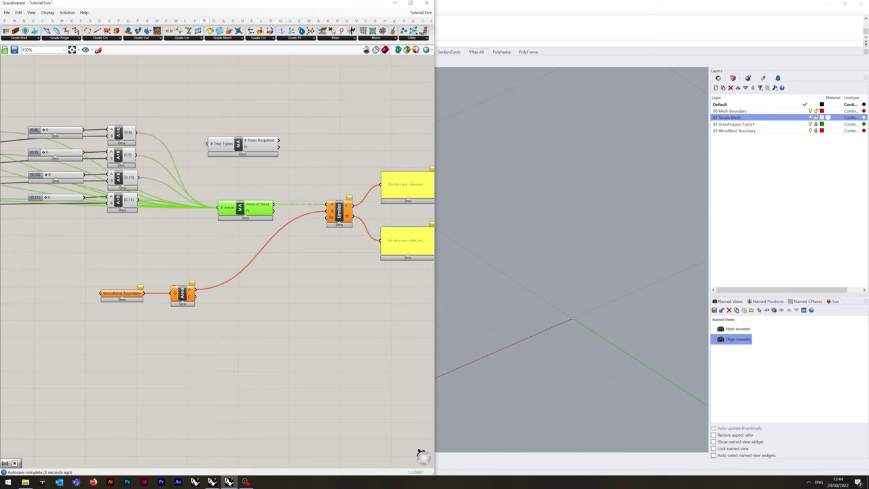
# Flatten the "# Areas" input of the lower Mass Addition
pyautogui.click(245, 245)
pyautogui.moveTo(245, 246); pyautogui.dragTo(290, 298, button='right')
pyautogui.rightClick(272, 260)
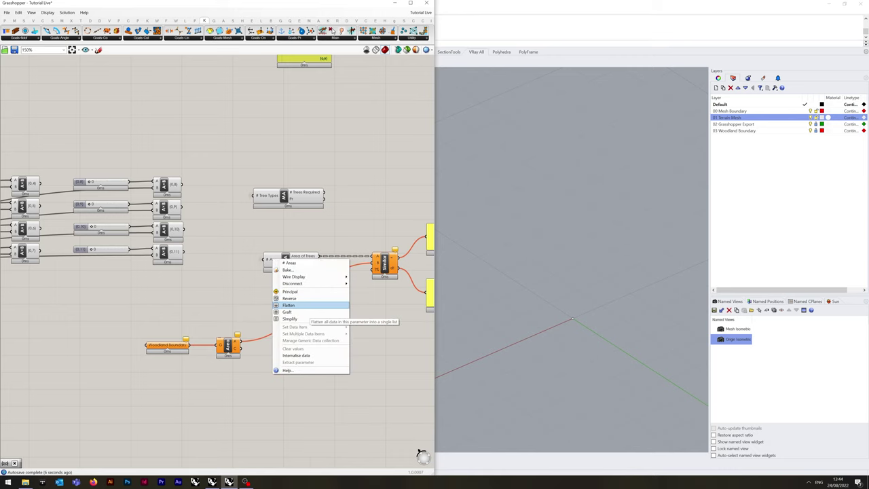
pyautogui.click(299, 306)
# Add a Galapagos component below the Similarity component, to the right of the woodland Area component
pyautogui.moveTo(299, 305); pyautogui.dragTo(314, 317, button='right')
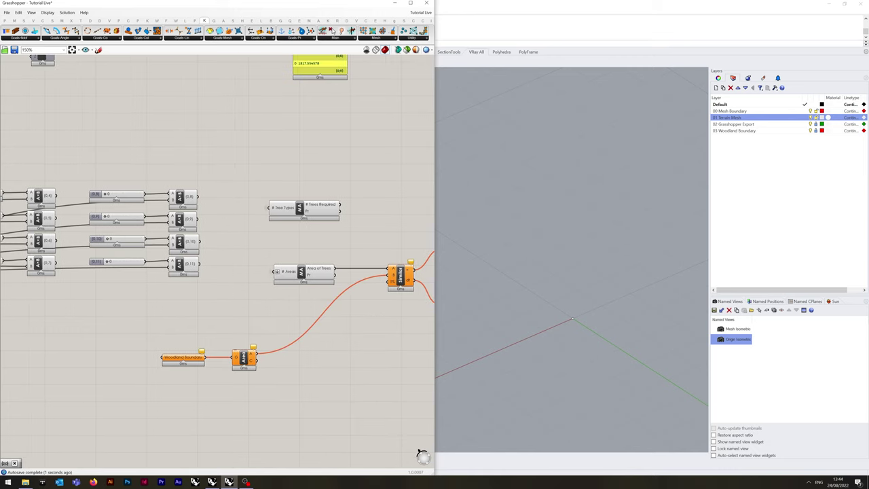
pyautogui.scroll(-5, 252, 227)
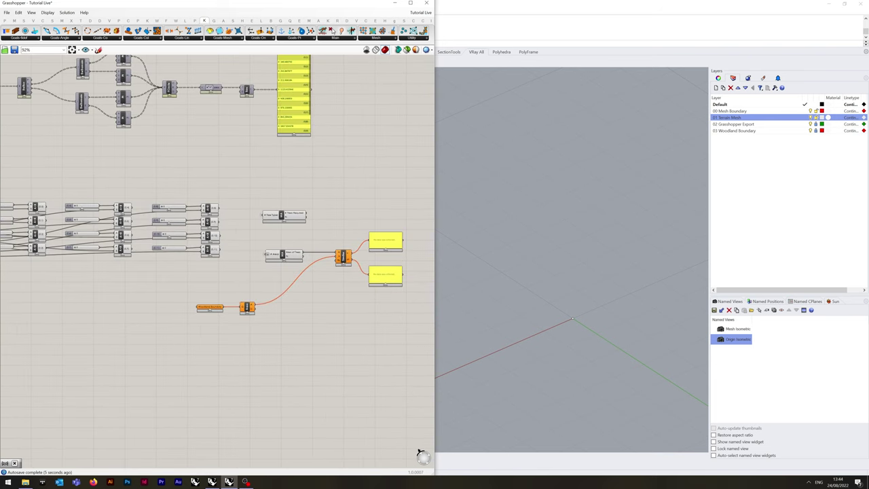
pyautogui.doubleClick(314, 305)
pyautogui.write('gala')
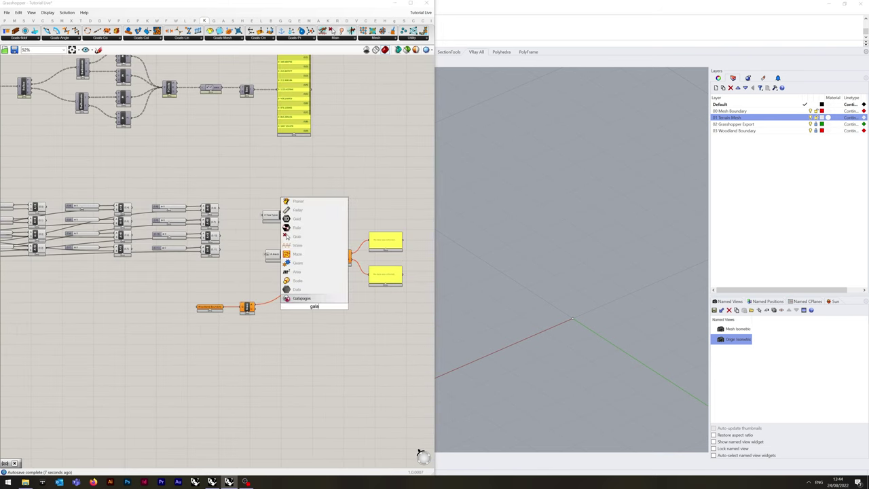
pyautogui.press('Return')
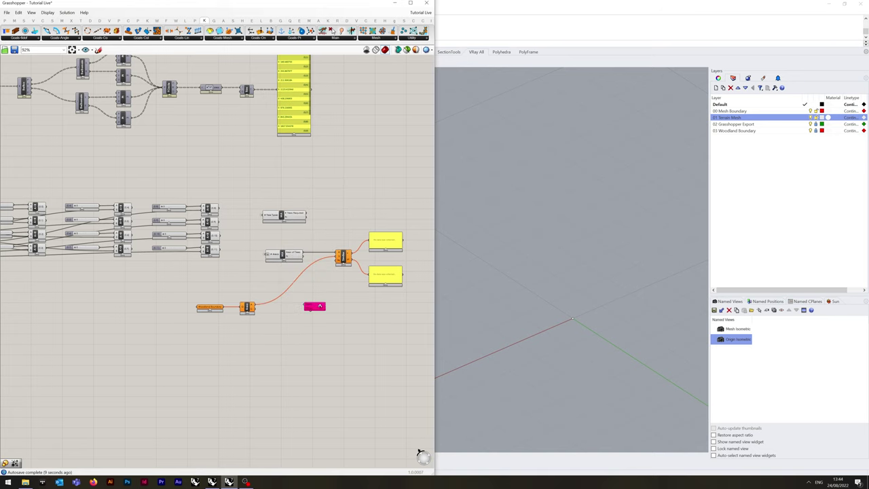
# Connect the Galapagos Fitness input to the Similarity component's "dt" output
pyautogui.scroll(4, 350, 282)
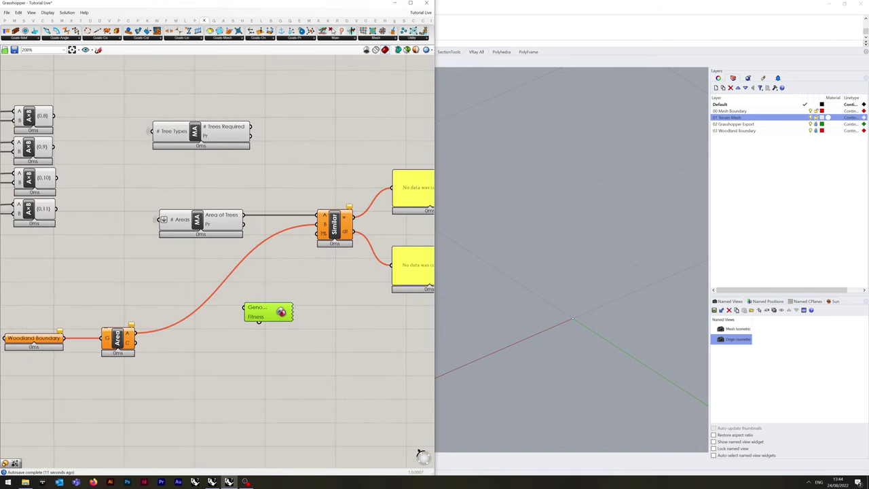
pyautogui.moveTo(349, 282); pyautogui.dragTo(317, 281, button='right')
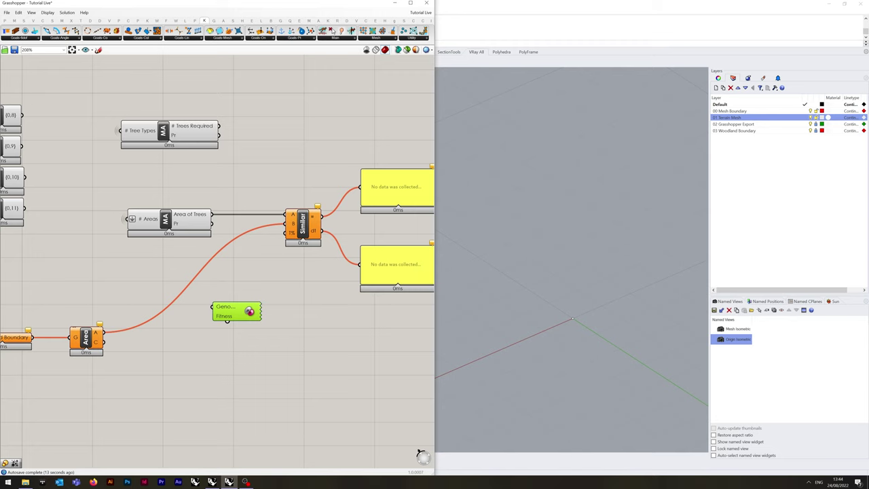
pyautogui.moveTo(322, 230)
pyautogui.mouseDown()
pyautogui.moveTo(238, 348)
pyautogui.moveTo(245, 348)
pyautogui.moveTo(230, 329)
pyautogui.moveTo(323, 231)
pyautogui.mouseUp()
pyautogui.moveTo(309, 271); pyautogui.dragTo(381, 300, button='right')
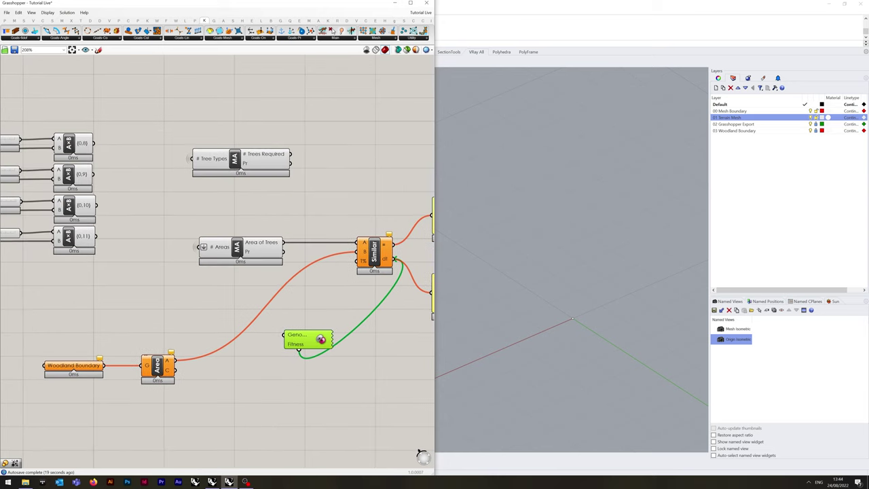
pyautogui.moveTo(217, 299); pyautogui.dragTo(419, 301, button='right')
pyautogui.scroll(-2, 333, 303)
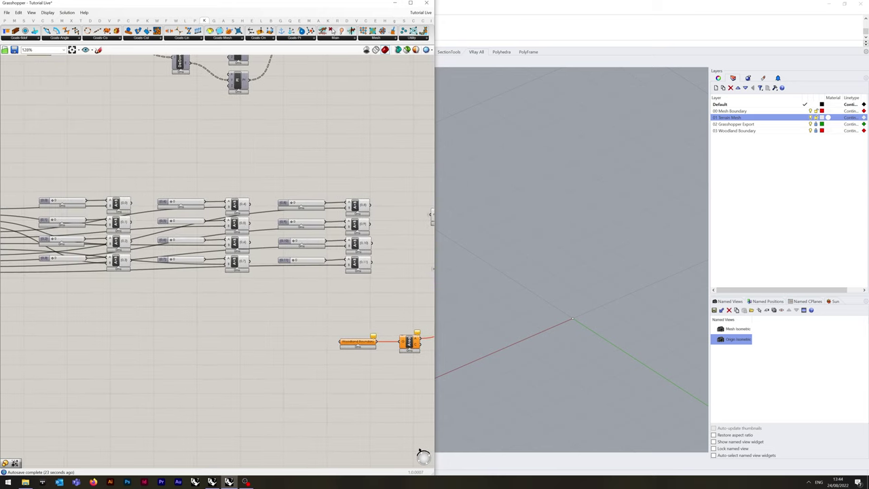
# Connect the Galapagos Genome input to all twelve tree-count number sliders
pyautogui.moveTo(337, 319); pyautogui.dragTo(276, 309, button='right')
pyautogui.scroll(-1, 277, 309)
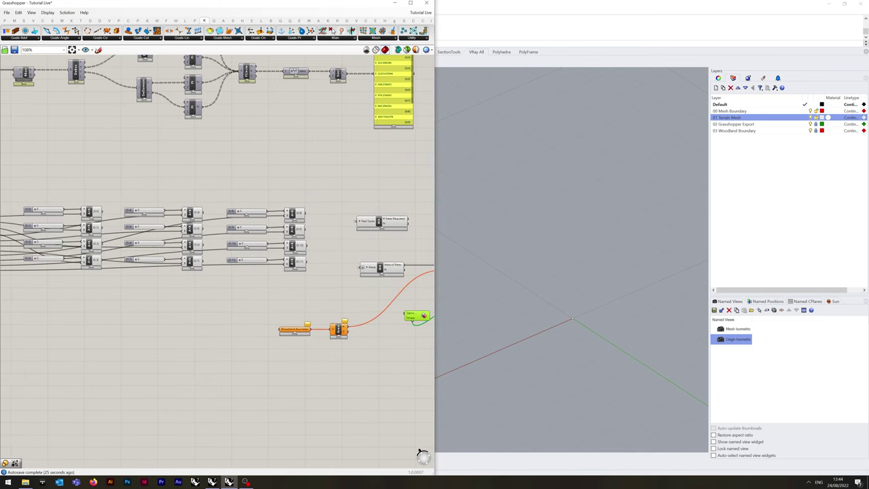
pyautogui.moveTo(406, 313); pyautogui.dragTo(64, 244)
pyautogui.keyDown('shift'); pyautogui.moveTo(405, 313); pyautogui.dragTo(165, 228); pyautogui.keyUp('shift')
pyautogui.keyDown('shift'); pyautogui.moveTo(404, 314); pyautogui.dragTo(268, 244); pyautogui.keyUp('shift')
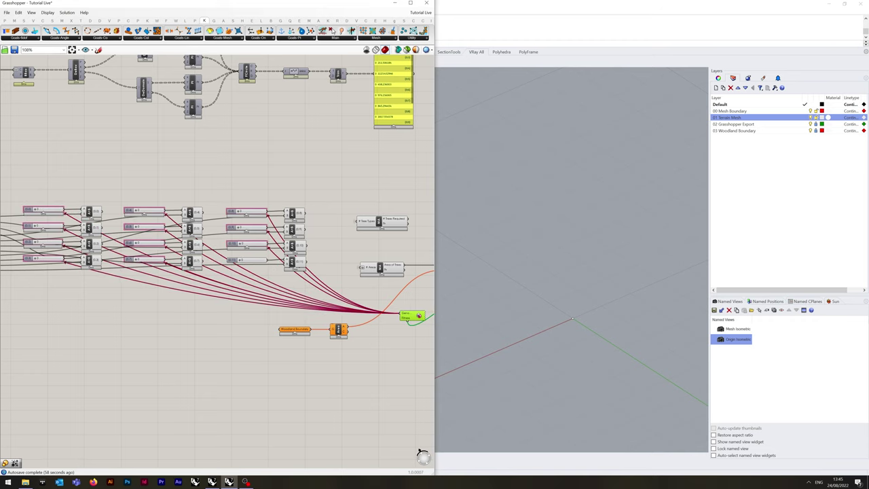
pyautogui.keyDown('shift'); pyautogui.moveTo(404, 315); pyautogui.dragTo(267, 260); pyautogui.keyUp('shift')
pyautogui.click(299, 288)
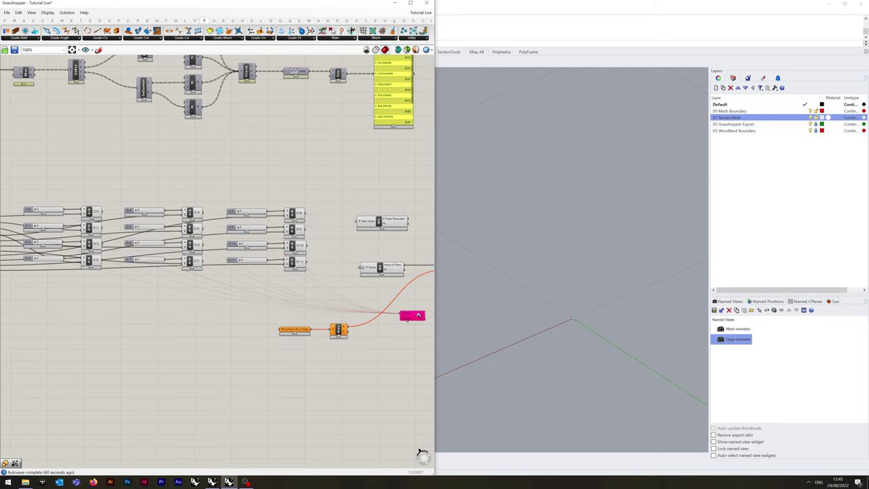
# Restore the Mesh Isometric named view in Rhino, adjust the framing and save the viewport again as Mesh Isometric
pyautogui.click(570, 258)
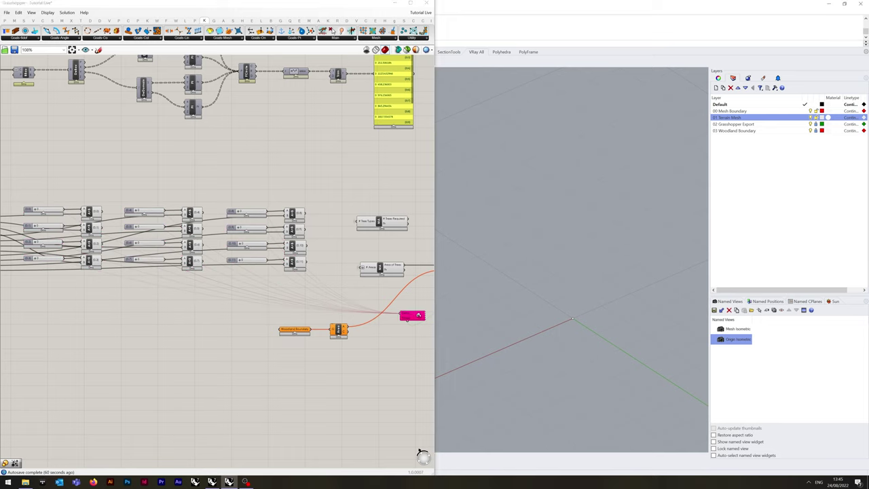
pyautogui.doubleClick(737, 328)
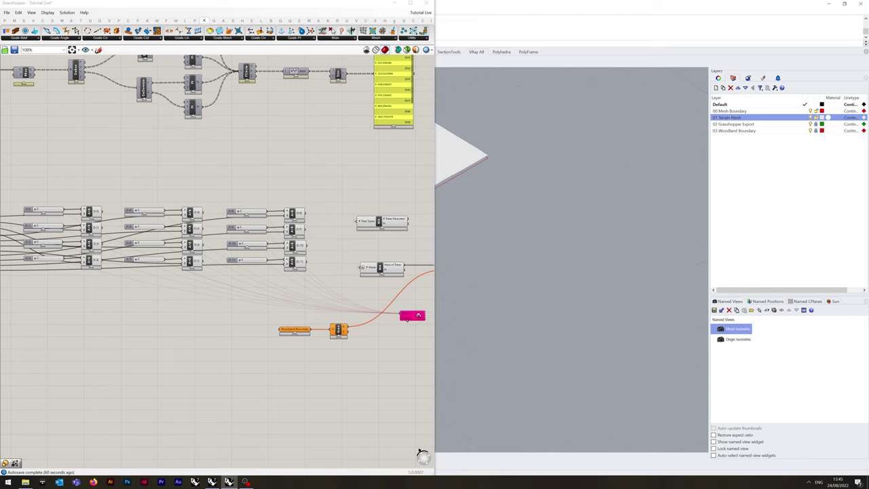
pyautogui.keyDown('shift'); pyautogui.moveTo(529, 224); pyautogui.dragTo(588, 260, button='right'); pyautogui.keyUp('shift')
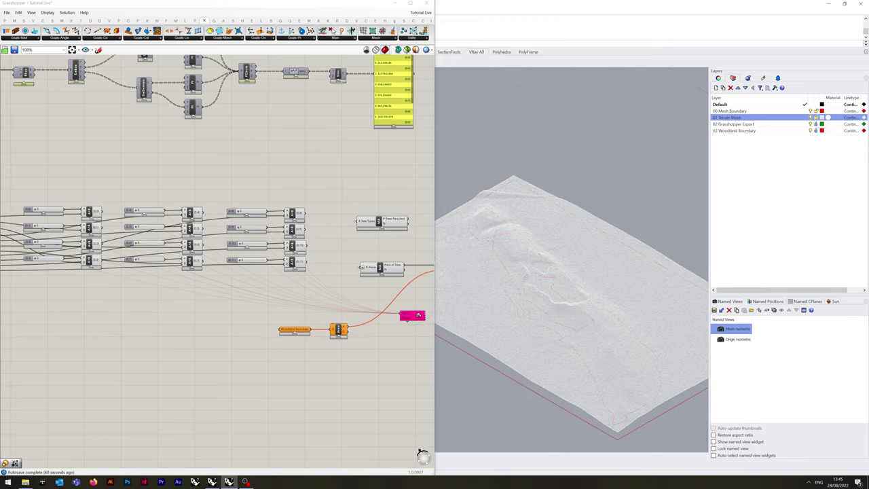
pyautogui.scroll(-8, 584, 263)
pyautogui.moveTo(489, 219); pyautogui.dragTo(653, 346)
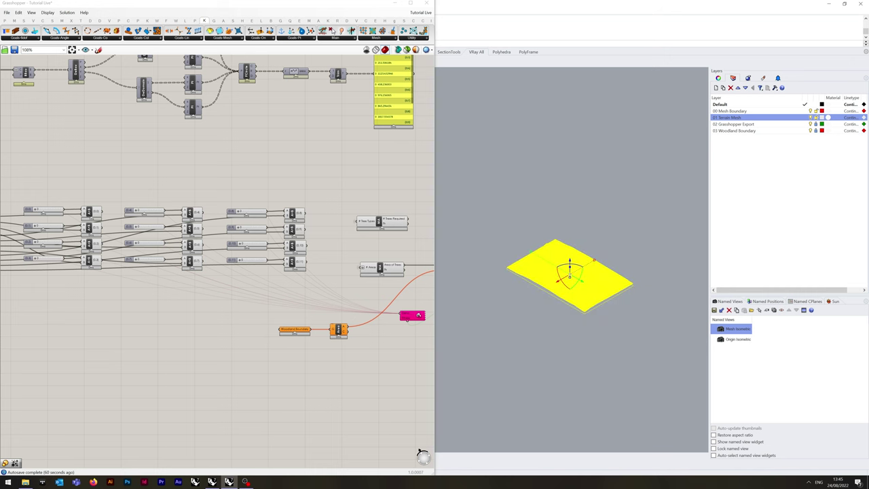
pyautogui.scroll(12, 628, 284)
pyautogui.click(714, 310)
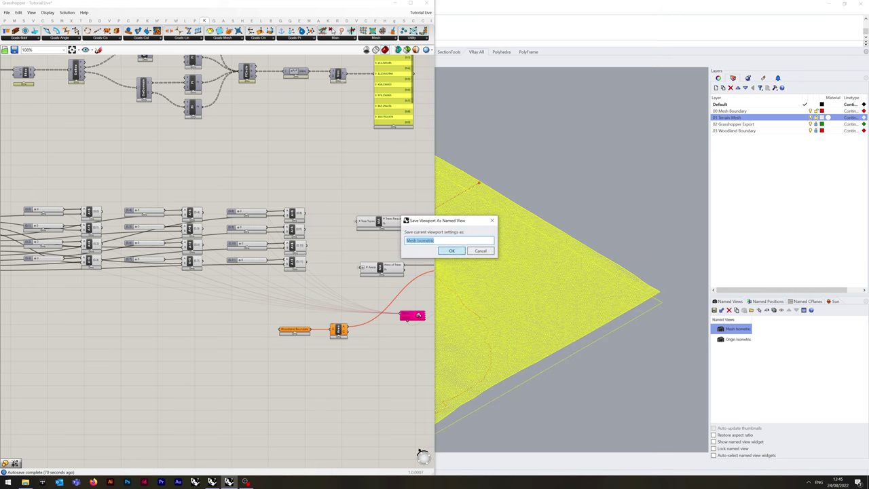
pyautogui.click(452, 250)
# Clear the selection, hide the 01 Terrain Mesh layer and unlock the 03 Woodland Boundary layer
pyautogui.click(470, 258)
pyautogui.keyDown('shift'); pyautogui.moveTo(469, 258); pyautogui.dragTo(703, 288, button='right'); pyautogui.keyUp('shift')
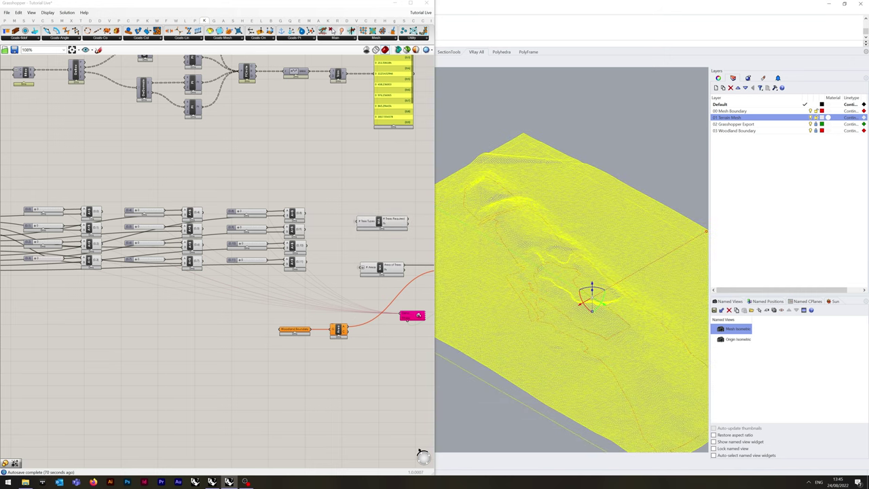
pyautogui.press('Escape')
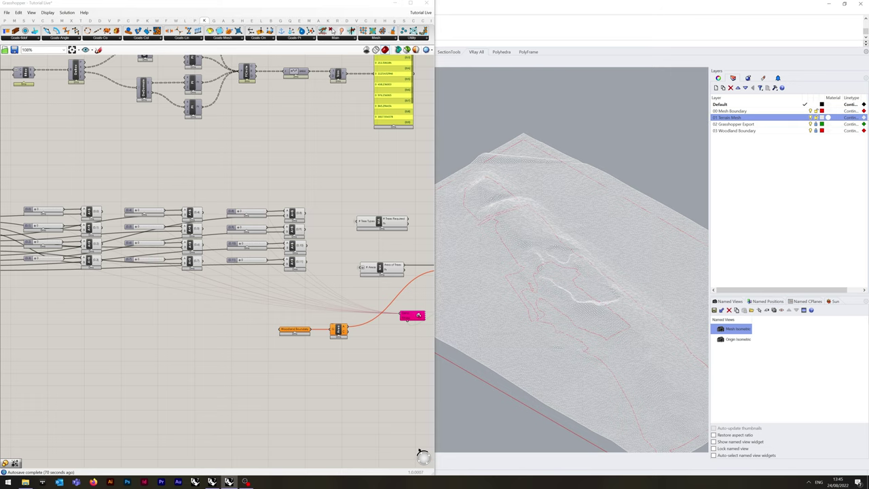
pyautogui.click(811, 117)
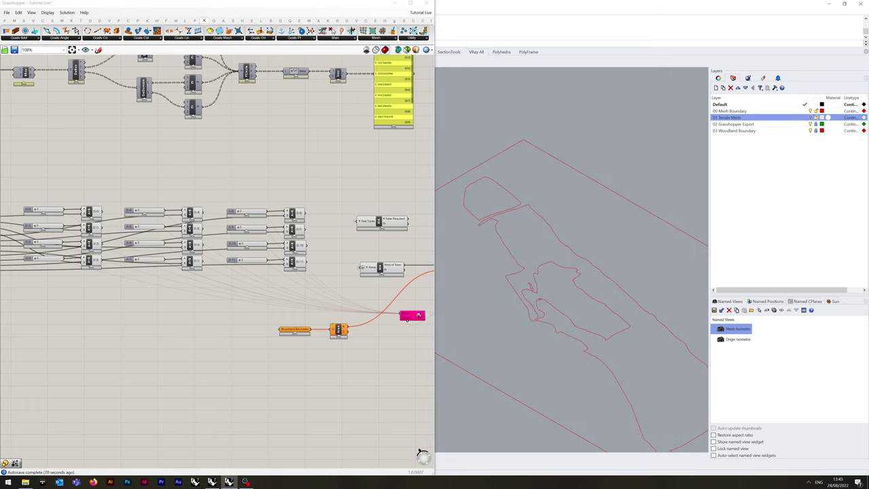
pyautogui.click(815, 131)
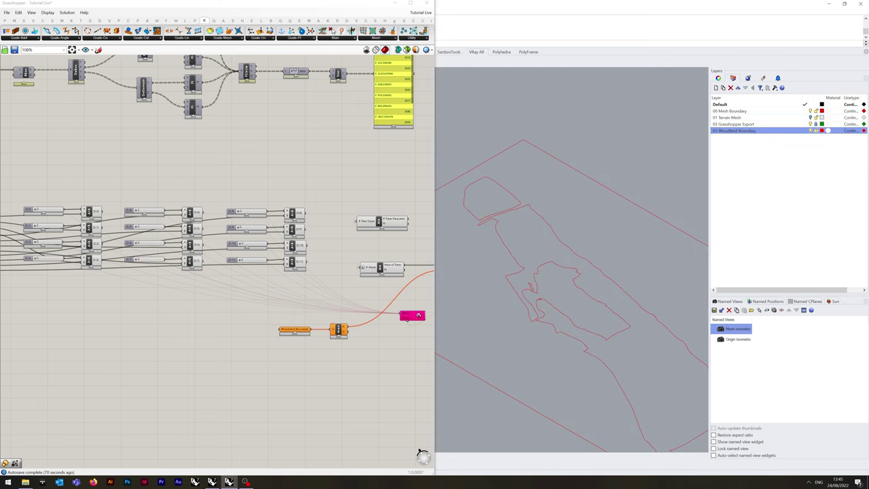
# Assign the small closed curve at the far end of the site to the Woodland Boundary curve parameter
pyautogui.click(508, 193)
pyautogui.rightClick(282, 329)
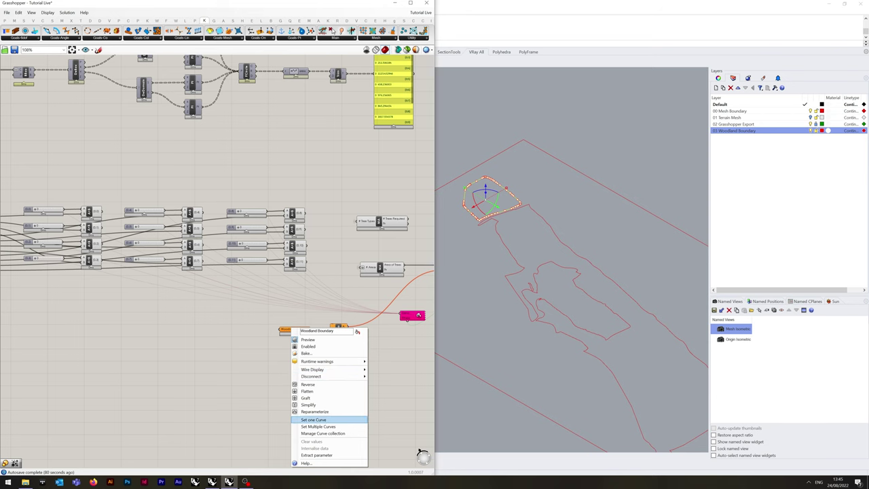
pyautogui.click(319, 416)
# Move the Woodland Boundary parameter and its Area component slightly up, closer to the tree sliders
pyautogui.moveTo(319, 380); pyautogui.dragTo(253, 378, button='right')
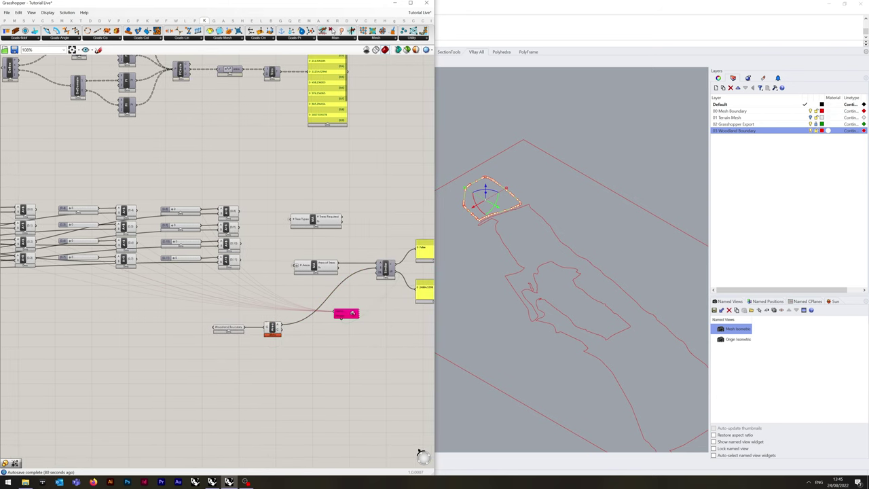
pyautogui.scroll(2, 271, 329)
pyautogui.moveTo(195, 358); pyautogui.dragTo(267, 315)
pyautogui.click(363, 324)
pyautogui.scroll(-2, 366, 319)
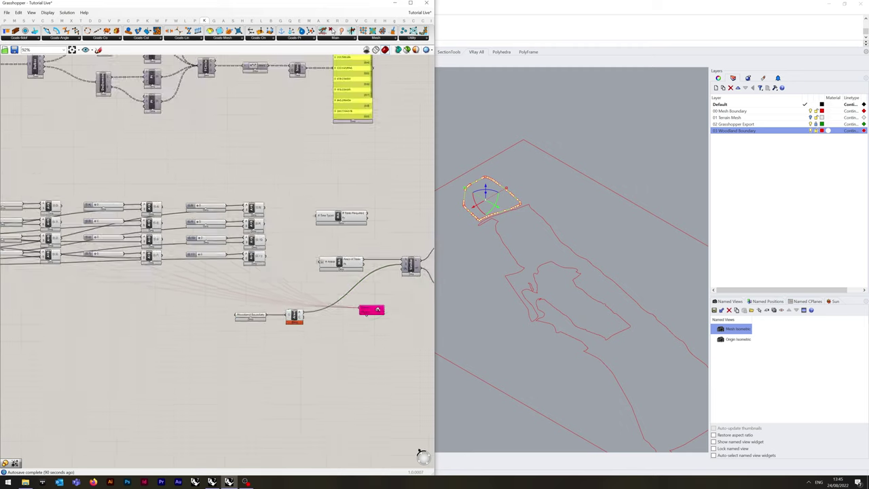
# Turn off the preview of the tree slider, multiplication, Mass Addition and woodland area components
pyautogui.scroll(-4, 378, 310)
pyautogui.moveTo(352, 342); pyautogui.dragTo(141, 256)
pyautogui.rightClick(203, 252)
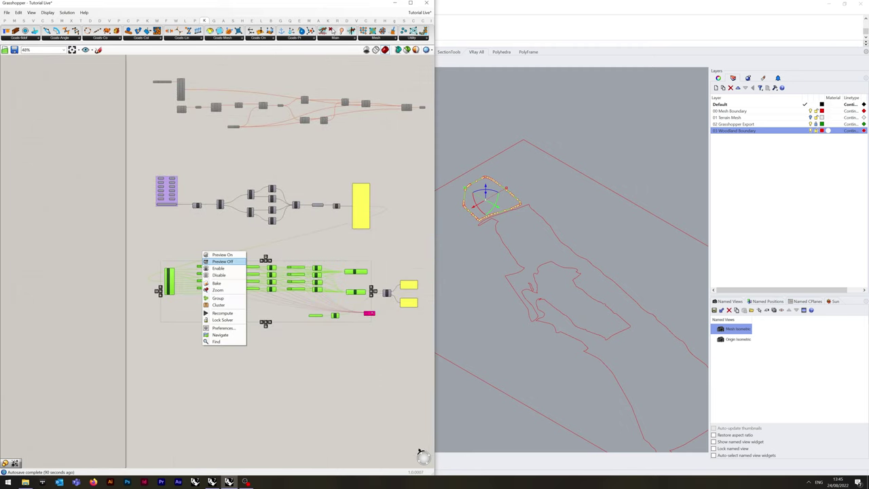
pyautogui.click(222, 261)
# Move the two Mass Addition components and the Similarity component with its two panels closer to the tree sliders
pyautogui.scroll(3, 333, 314)
pyautogui.click(319, 313)
pyautogui.moveTo(319, 313); pyautogui.dragTo(287, 310)
pyautogui.moveTo(399, 295); pyautogui.dragTo(344, 237)
pyautogui.moveTo(360, 261); pyautogui.dragTo(261, 268, button='right')
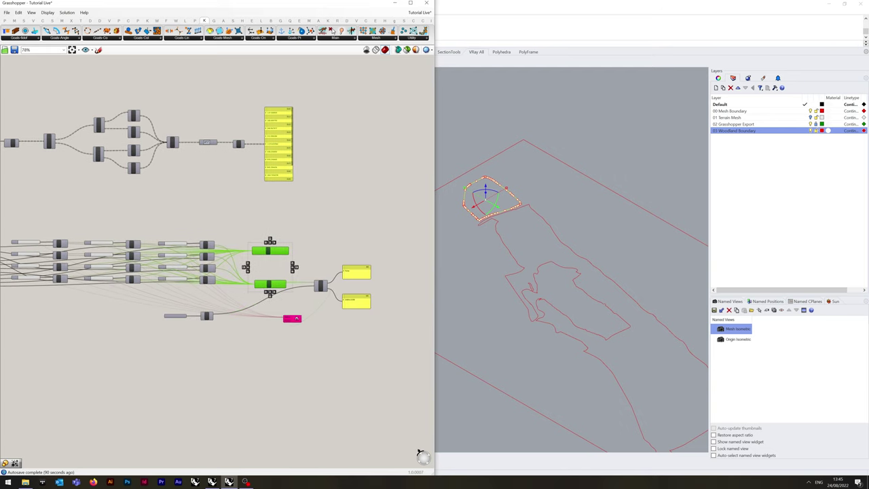
pyautogui.keyDown('shift'); pyautogui.moveTo(400, 314); pyautogui.dragTo(308, 280); pyautogui.keyUp('shift')
pyautogui.click(312, 339)
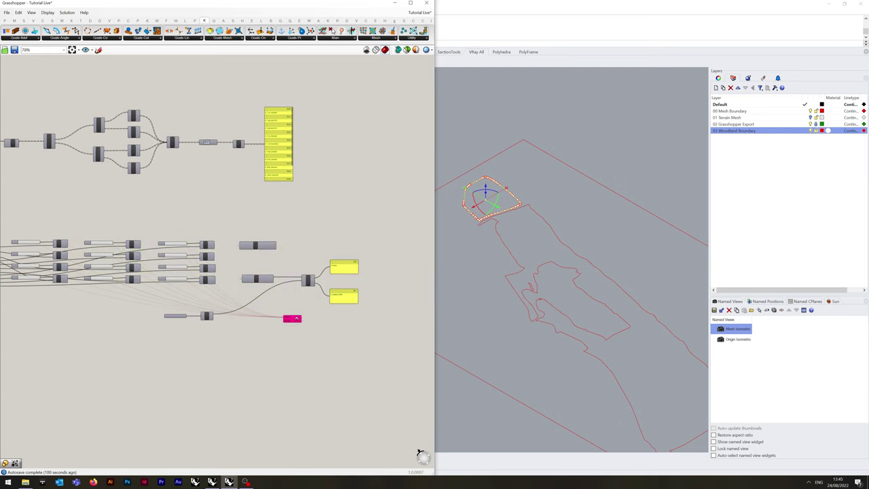
# Tighten the layout of the lower Mass Addition, Similarity, its panels, Galapagos and the woodland area components, and save the definition
pyautogui.moveTo(371, 305); pyautogui.dragTo(311, 266)
pyautogui.click(313, 305)
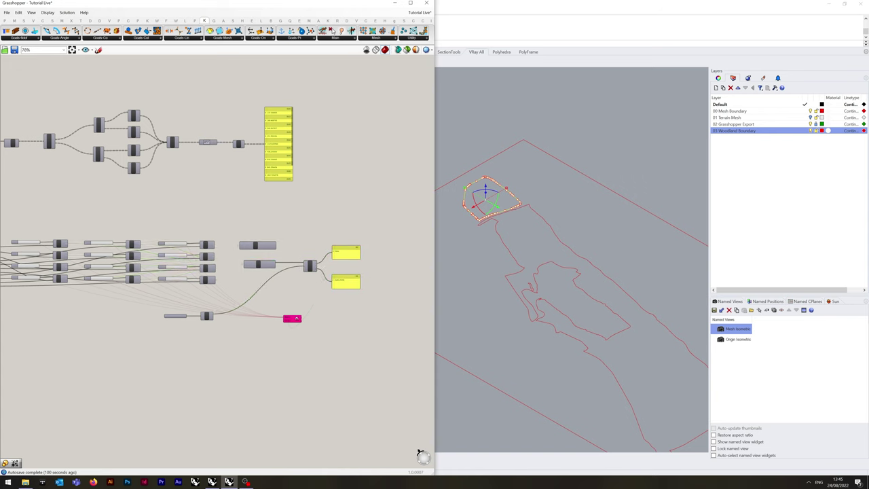
pyautogui.moveTo(292, 319); pyautogui.dragTo(276, 287)
pyautogui.scroll(3, 239, 325)
pyautogui.moveTo(227, 332); pyautogui.dragTo(118, 279)
pyautogui.click(145, 315)
pyautogui.moveTo(173, 271); pyautogui.dragTo(155, 317, button='right')
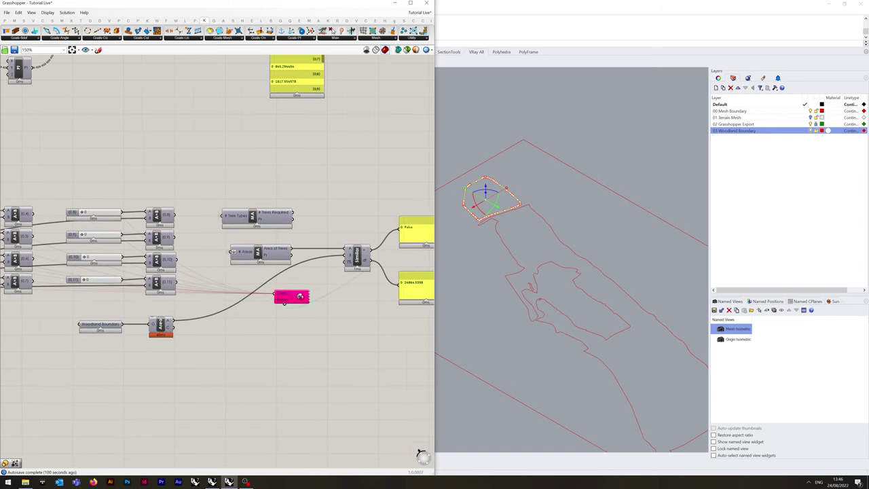
pyautogui.hotkey('ctrl', 's')
# Open the Galapagos editor and set its fitness to Minimize with a threshold of 100
pyautogui.click(585, 205)
pyautogui.doubleClick(292, 297)
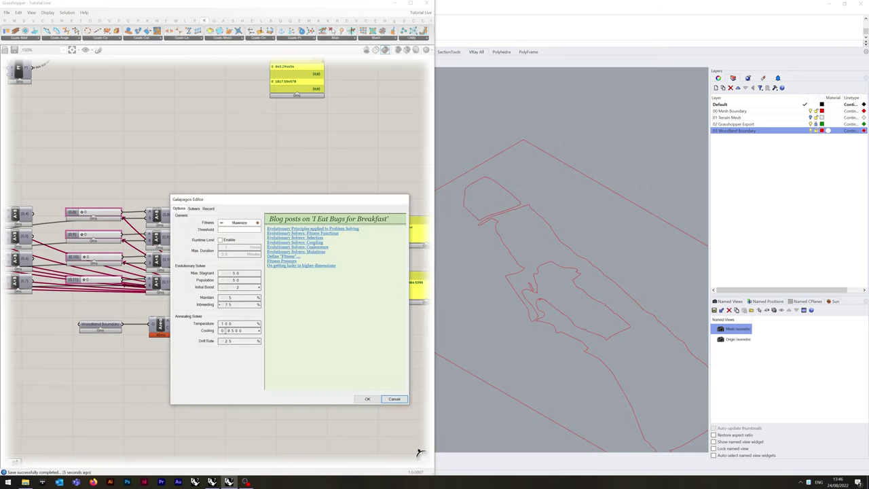
pyautogui.moveTo(347, 201); pyautogui.dragTo(643, 209)
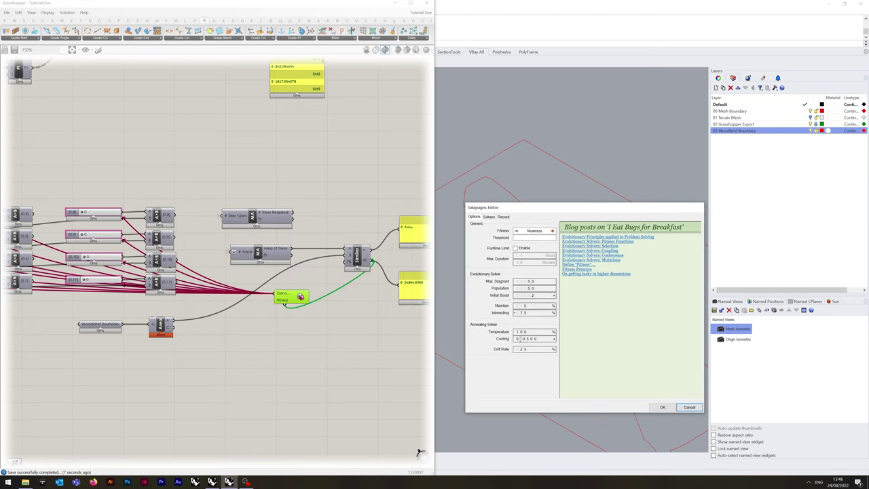
pyautogui.moveTo(292, 190); pyautogui.dragTo(392, 192, button='right')
pyautogui.scroll(-1, 249, 204)
pyautogui.moveTo(222, 203); pyautogui.dragTo(318, 211, button='right')
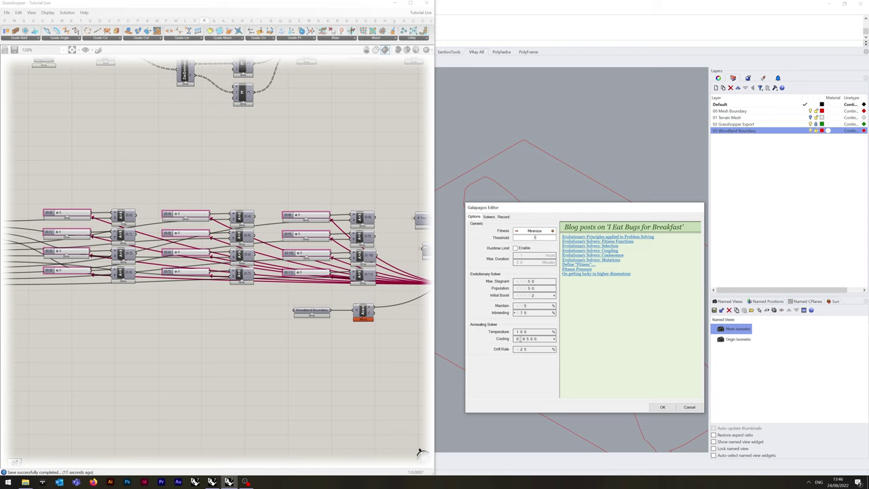
pyautogui.write('00')
# Run the Galapagos evolutionary solver, accept the solution and save the definition
pyautogui.click(489, 216)
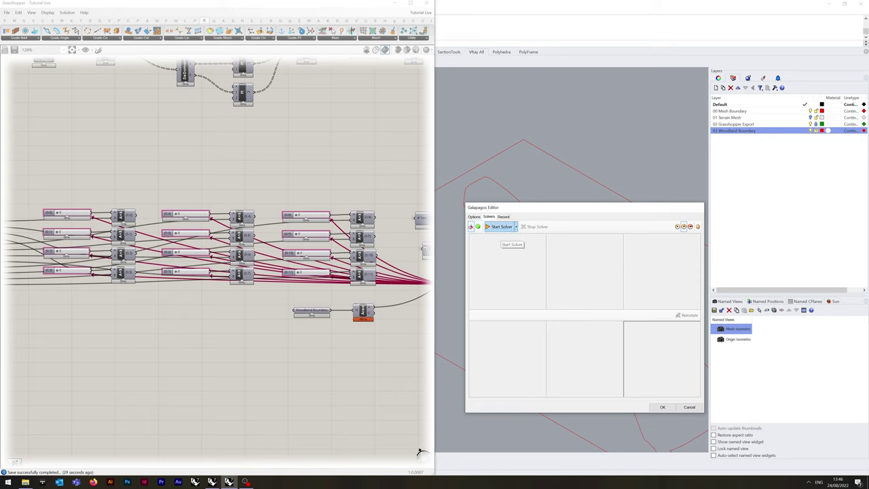
pyautogui.click(500, 226)
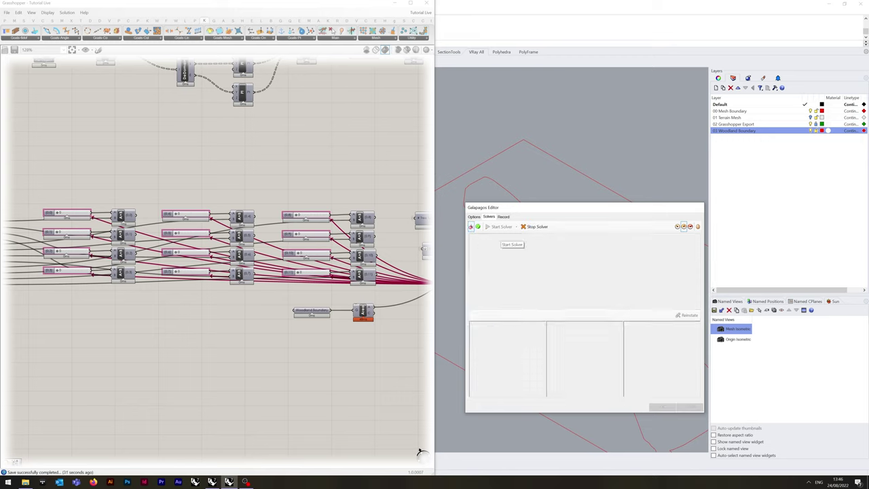
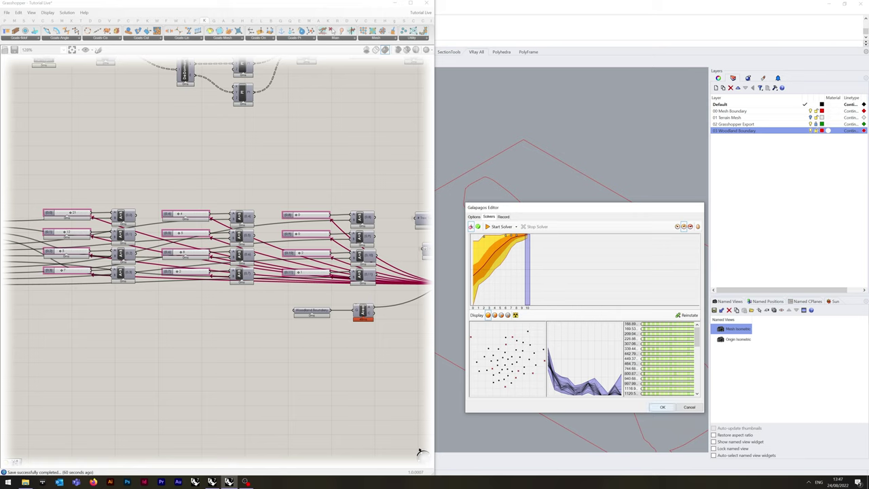
pyautogui.click(662, 407)
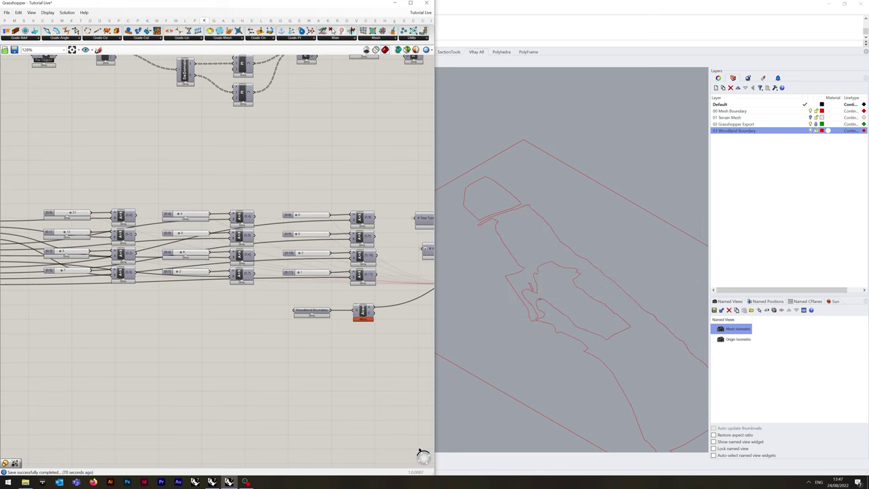
pyautogui.moveTo(319, 271); pyautogui.dragTo(136, 260, button='right')
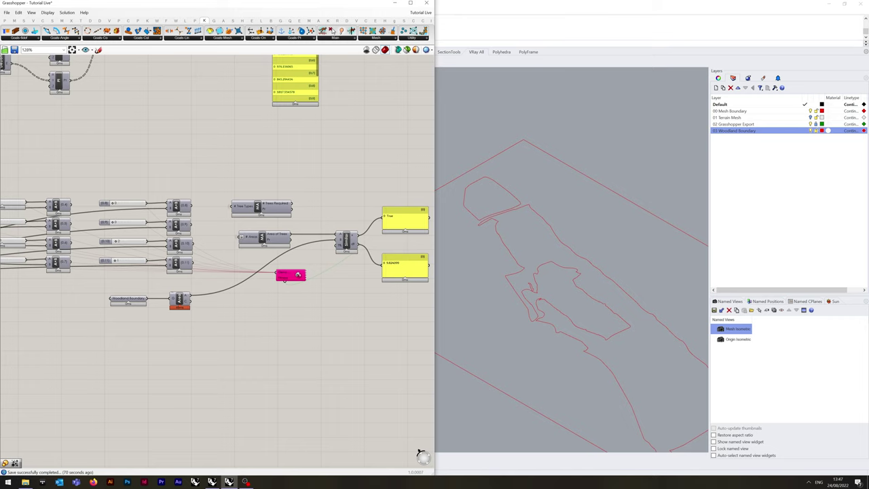
pyautogui.hotkey('ctrl', 's')
# Maximize the Grasshopper window and frame the tree slider and Galapagos section
pyautogui.scroll(-5, 313, 320)
pyautogui.moveTo(313, 321); pyautogui.dragTo(327, 281, button='right')
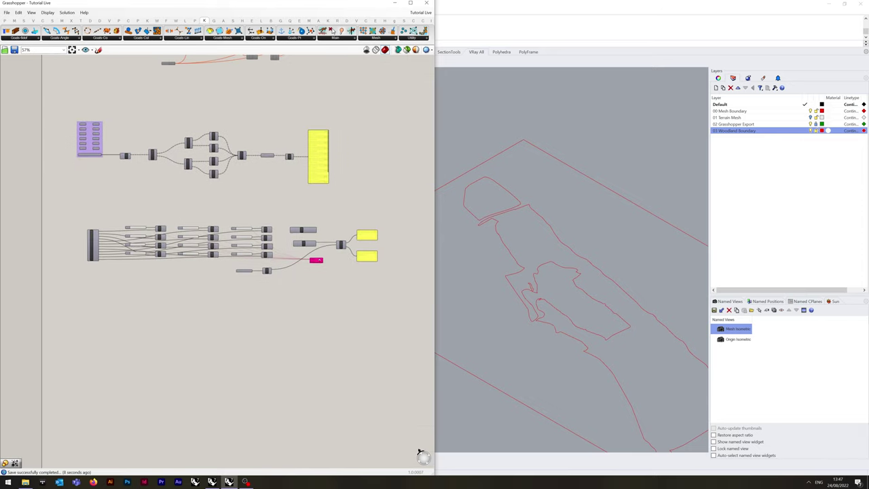
pyautogui.scroll(1, 189, 328)
pyautogui.scroll(2, 142, 326)
pyautogui.moveTo(142, 325); pyautogui.dragTo(159, 315, button='right')
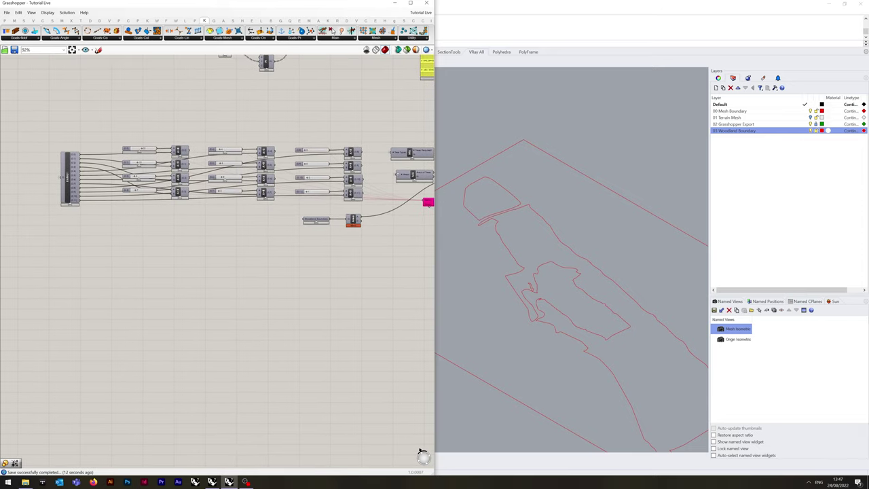
pyautogui.click(409, 3)
pyautogui.moveTo(380, 285); pyautogui.dragTo(484, 290, button='right')
pyautogui.scroll(1, 178, 322)
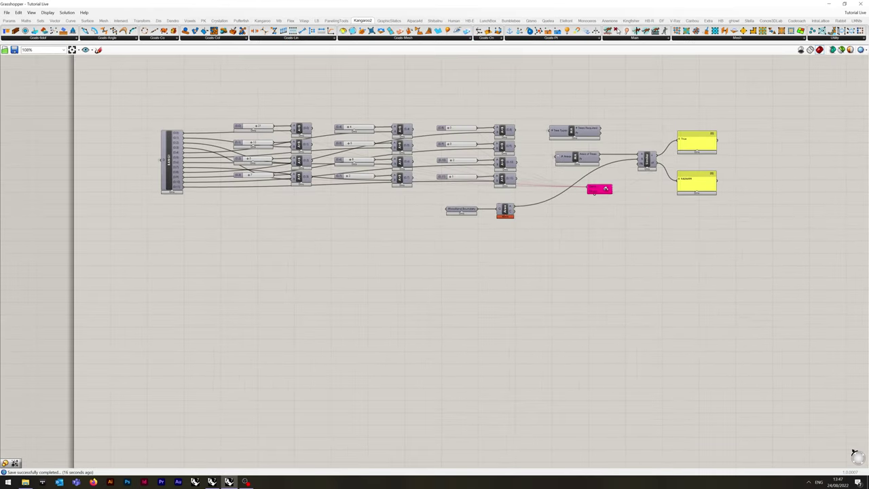
pyautogui.scroll(2, 180, 313)
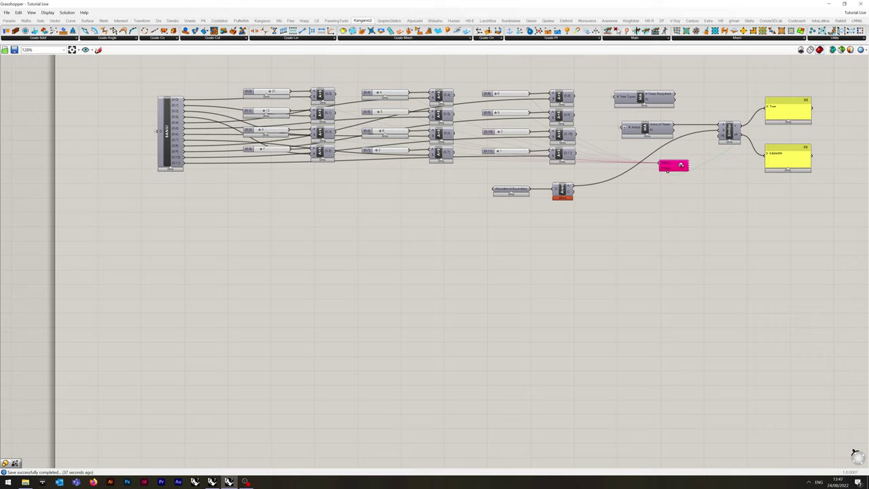
# Add a Weighted Average component in the empty canvas area below the tree sliders
pyautogui.doubleClick(166, 344)
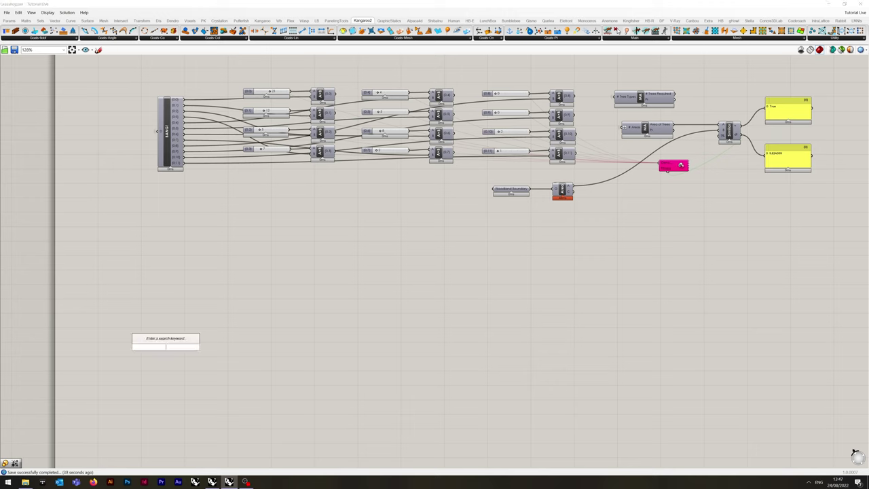
pyautogui.write('weighted')
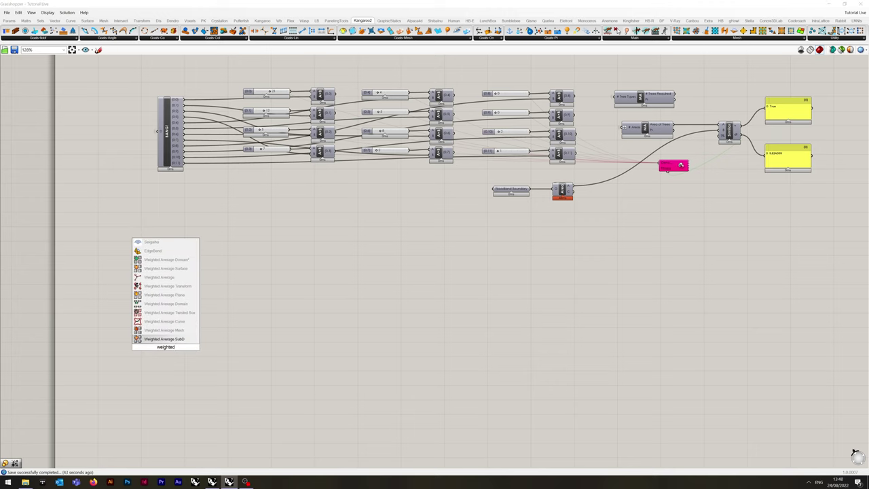
pyautogui.press('Up')
pyautogui.press('Up')
pyautogui.press('Up')
pyautogui.press('Up')
pyautogui.press('Up')
pyautogui.press('Up')
pyautogui.press('Up')
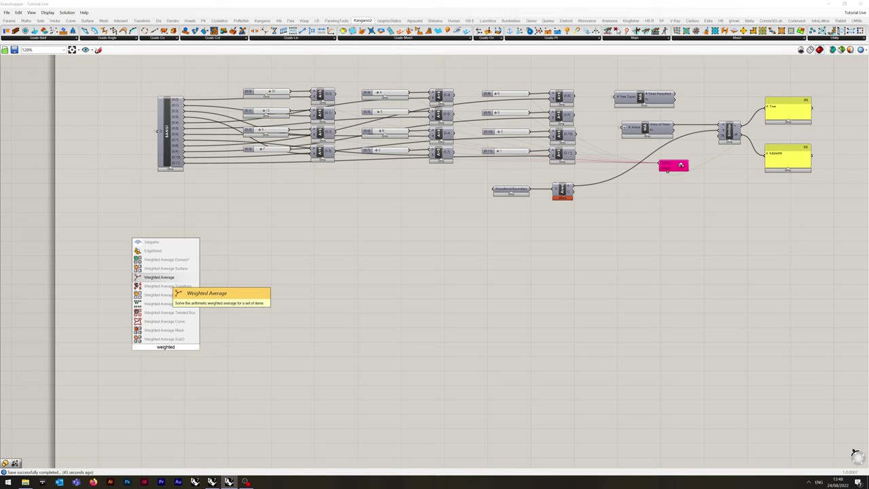
pyautogui.press('Return')
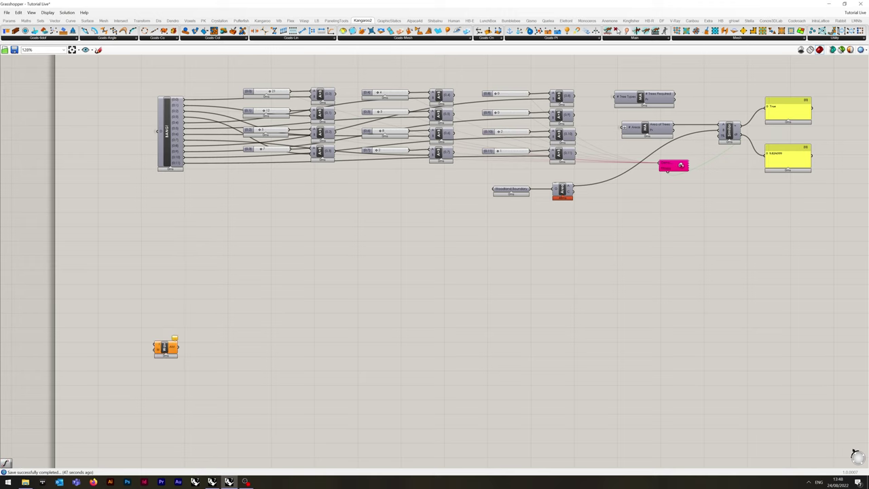
# Add an Average component and align it directly below the Weighted Average
pyautogui.write('average')
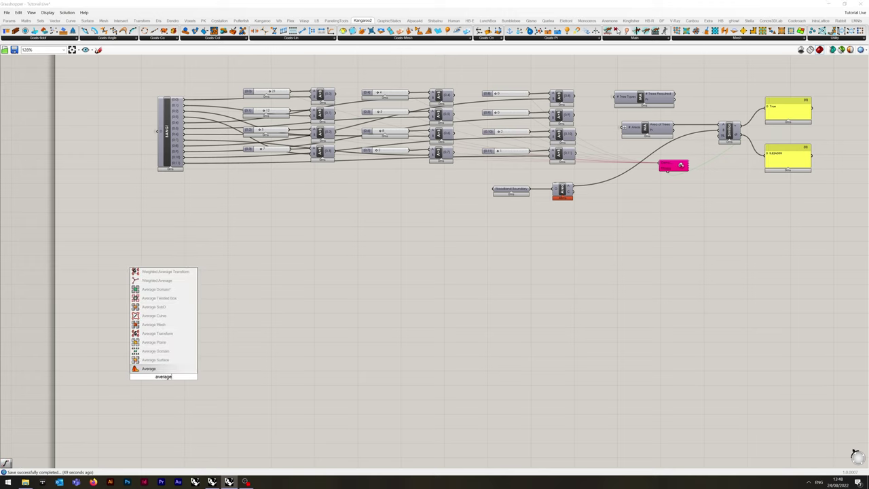
pyautogui.press('Return')
pyautogui.moveTo(162, 376); pyautogui.dragTo(164, 372)
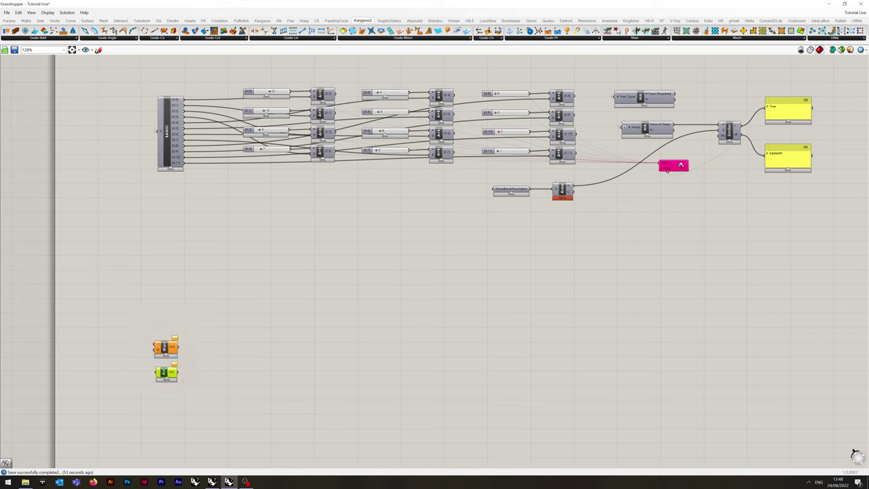
# Add a Number parameter before the averaging components and duplicate it so there is one beside each
pyautogui.doubleClick(122, 352)
pyautogui.press('Return')
pyautogui.doubleClick(123, 348)
pyautogui.write('b')
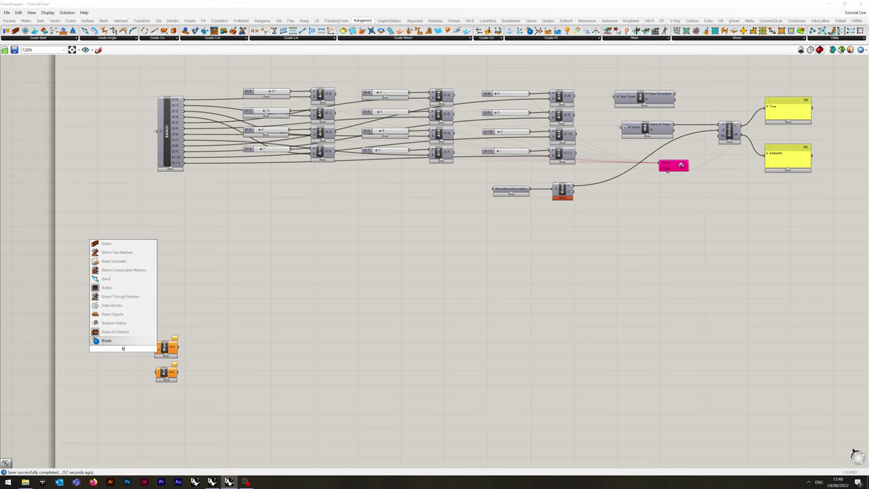
pyautogui.press('BackSpace')
pyautogui.write('number')
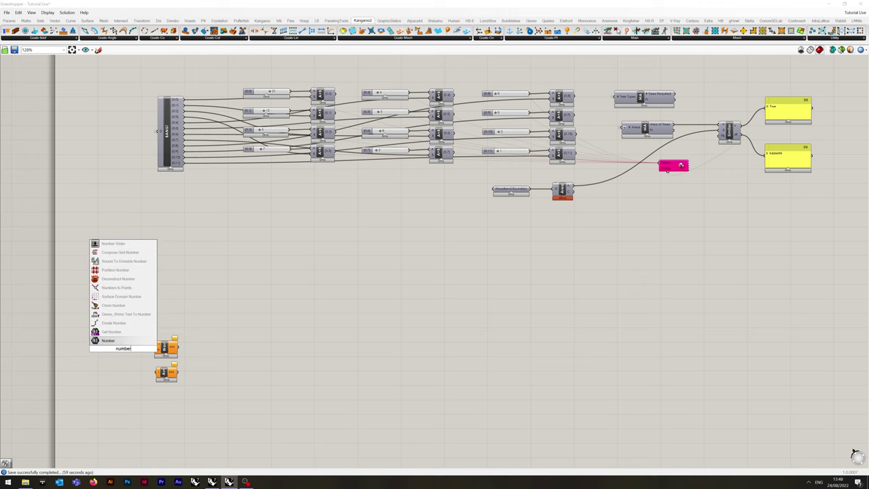
pyautogui.press('Return')
pyautogui.moveTo(122, 348); pyautogui.dragTo(128, 372)
pyautogui.hotkey('ctrl', 'c')
pyautogui.hotkey('ctrl', 'v')
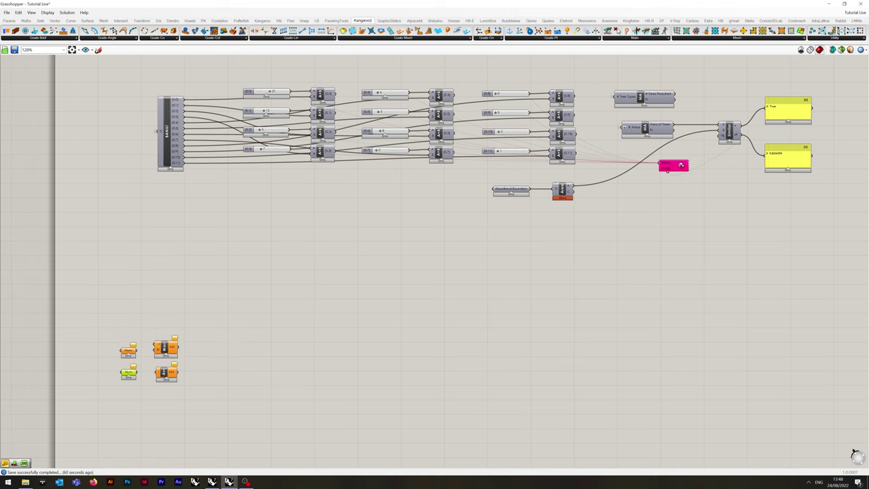
# Rename the upper Number parameter to Weights and the lower one to Areas
pyautogui.scroll(3, 107, 355)
pyautogui.click(142, 348)
pyautogui.rightClick(142, 350)
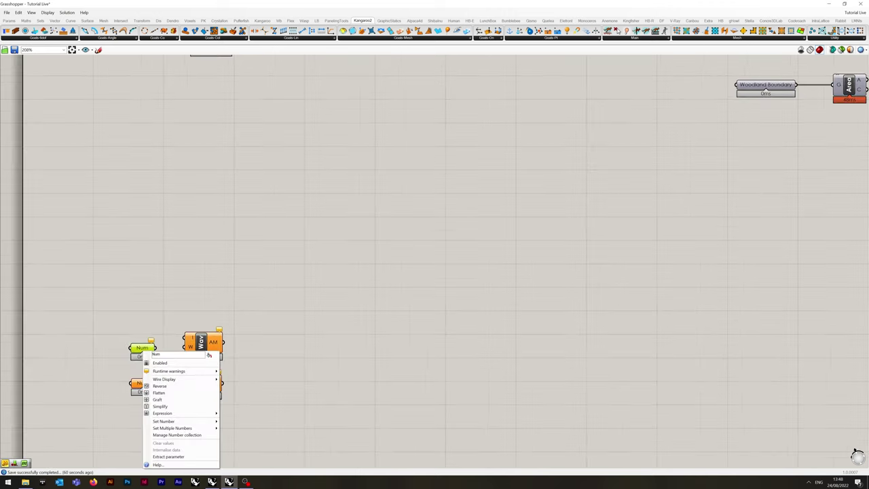
pyautogui.write('Weights')
pyautogui.press('Return')
pyautogui.rightClick(138, 384)
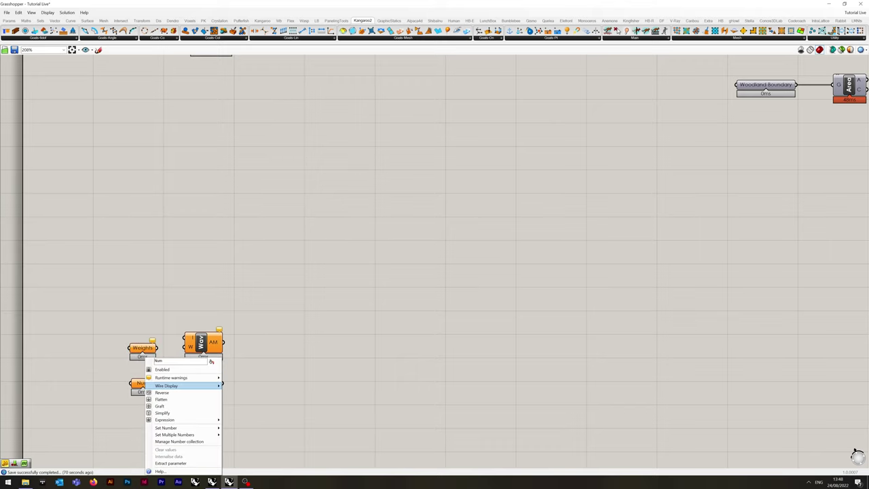
pyautogui.write('Areas')
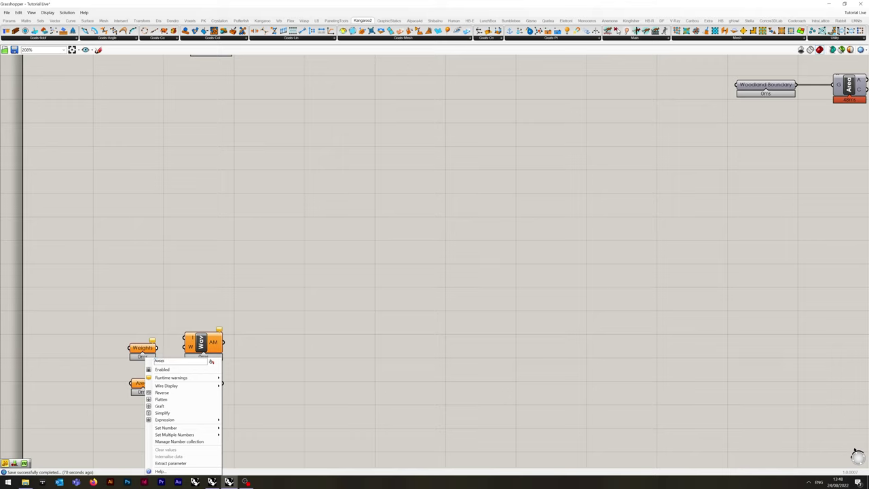
pyautogui.press('Return')
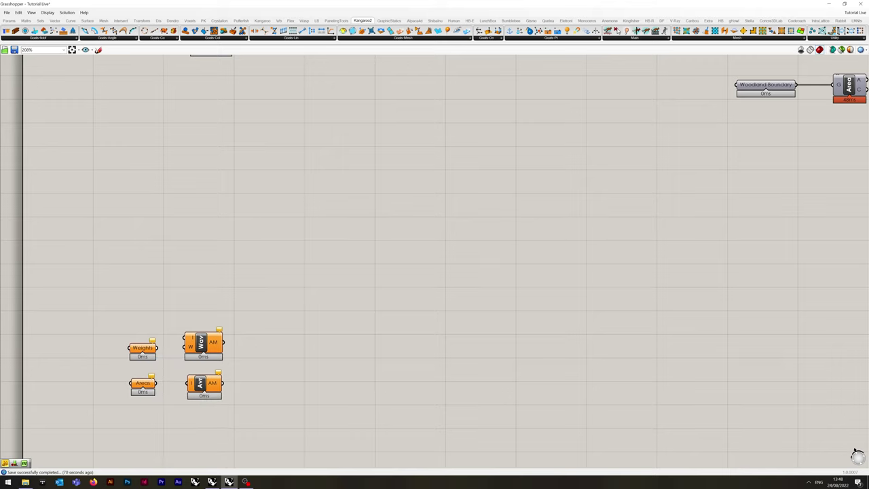
# Flatten the Areas and Weights parameters
pyautogui.rightClick(138, 383)
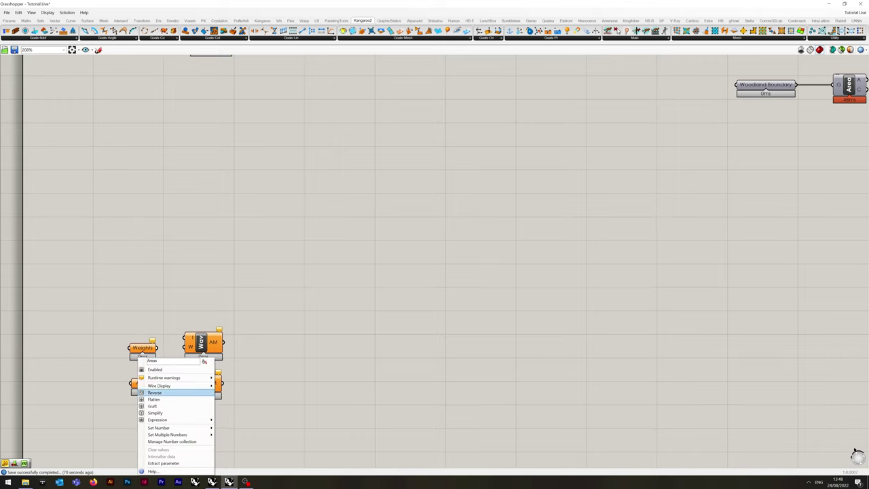
pyautogui.click(156, 399)
pyautogui.rightClick(134, 346)
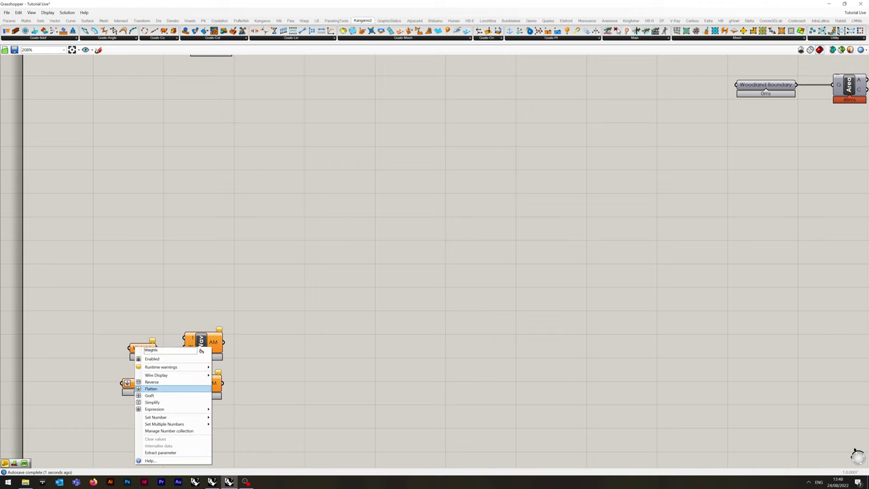
pyautogui.click(163, 361)
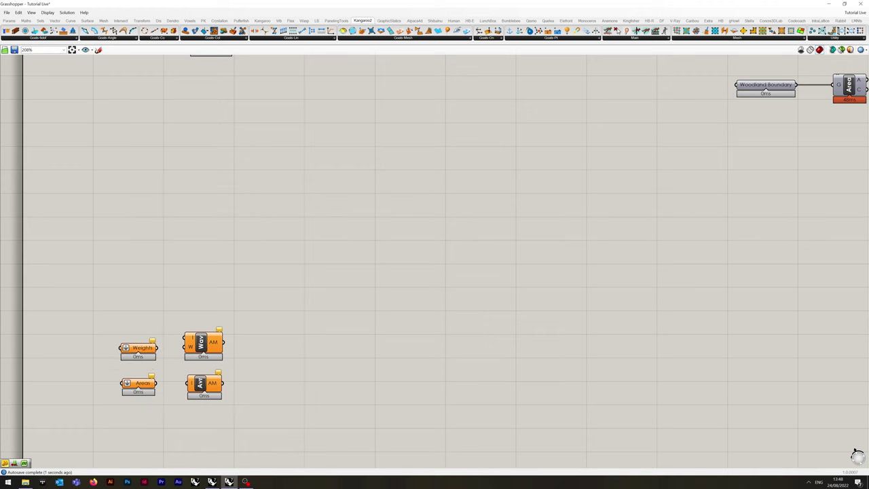
# Connect all twelve tree count sliders in order to the Weights parameter
pyautogui.scroll(-4, 38, 409)
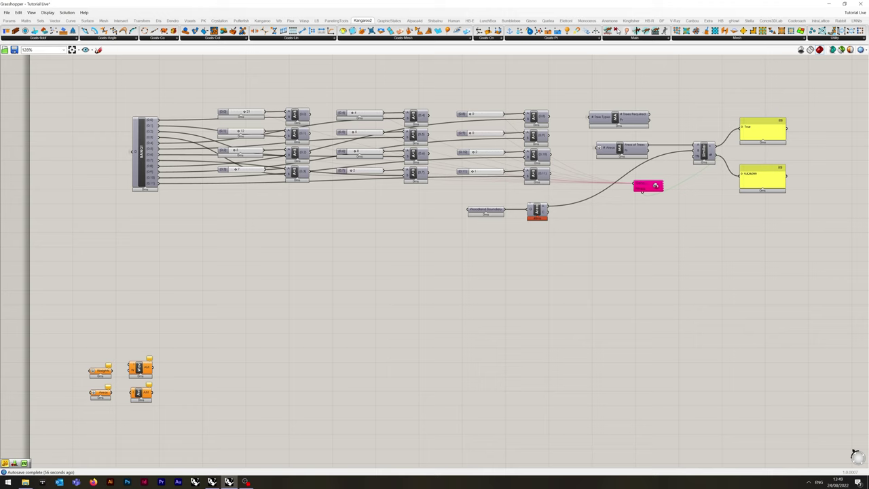
pyautogui.moveTo(267, 113); pyautogui.dragTo(91, 372)
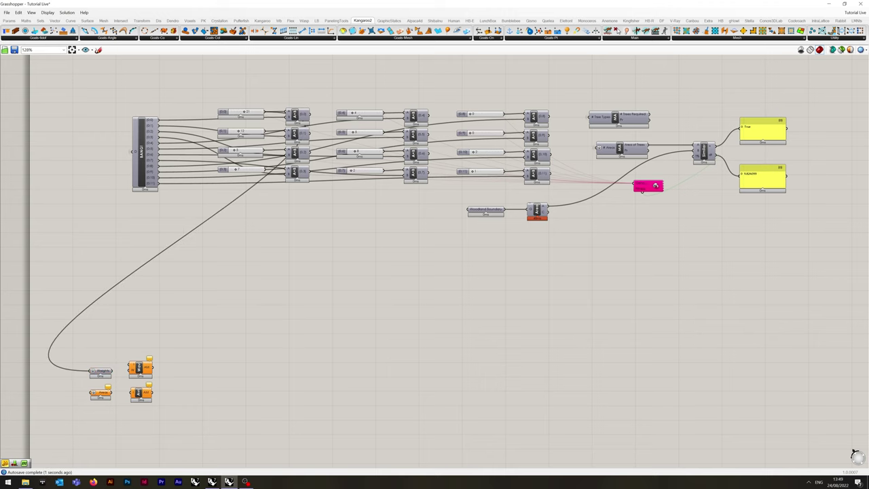
pyautogui.keyDown('shift'); pyautogui.moveTo(265, 131); pyautogui.dragTo(90, 371); pyautogui.keyUp('shift')
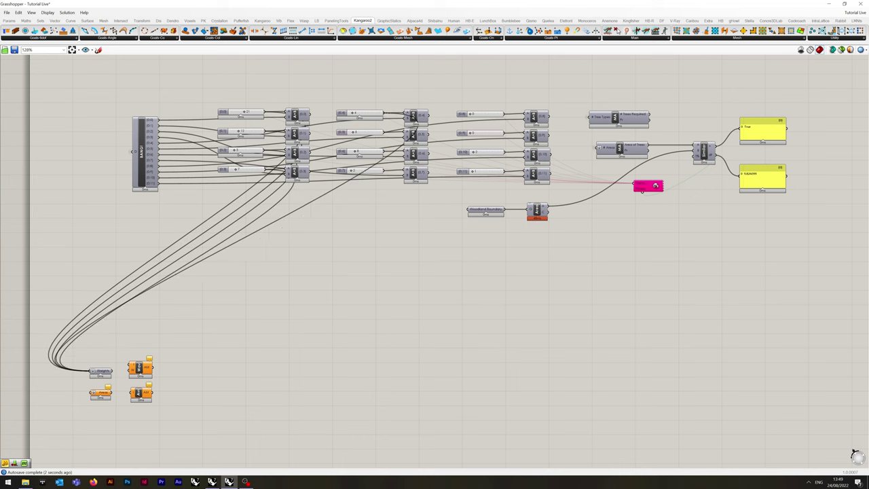
pyautogui.keyDown('shift'); pyautogui.moveTo(385, 132); pyautogui.dragTo(90, 371); pyautogui.keyUp('shift')
pyautogui.keyDown('shift'); pyautogui.moveTo(384, 152); pyautogui.dragTo(90, 371); pyautogui.keyUp('shift')
pyautogui.keyDown('shift'); pyautogui.moveTo(385, 170); pyautogui.dragTo(90, 372); pyautogui.keyUp('shift')
pyautogui.keyDown('shift'); pyautogui.moveTo(505, 114); pyautogui.dragTo(90, 371); pyautogui.keyUp('shift')
pyautogui.keyDown('shift'); pyautogui.moveTo(505, 133); pyautogui.dragTo(90, 372); pyautogui.keyUp('shift')
pyautogui.keyDown('shift'); pyautogui.moveTo(505, 152); pyautogui.dragTo(90, 371); pyautogui.keyUp('shift')
pyautogui.keyDown('shift'); pyautogui.moveTo(505, 171); pyautogui.dragTo(91, 372); pyautogui.keyUp('shift')
# Connect the yellow area values panel above to Areas, and set the wire display of Weights and Areas to Hidden
pyautogui.scroll(-2, 315, 377)
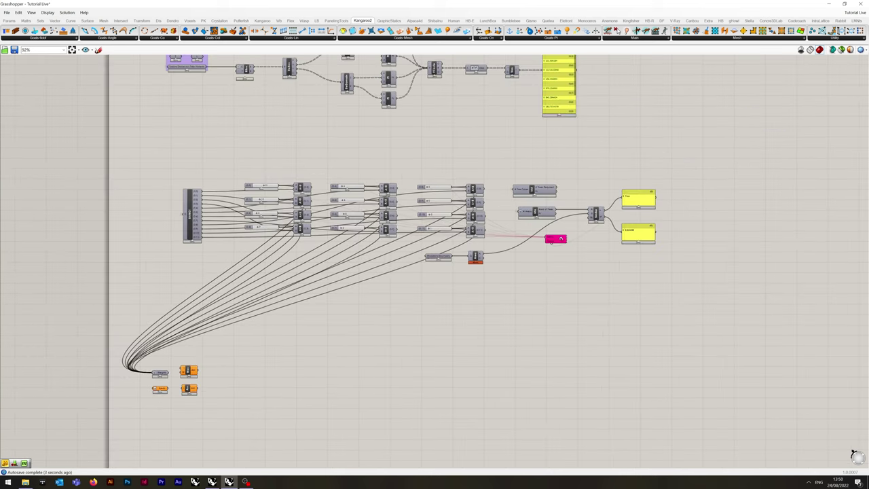
pyautogui.moveTo(575, 69); pyautogui.dragTo(153, 388)
pyautogui.scroll(4, 160, 394)
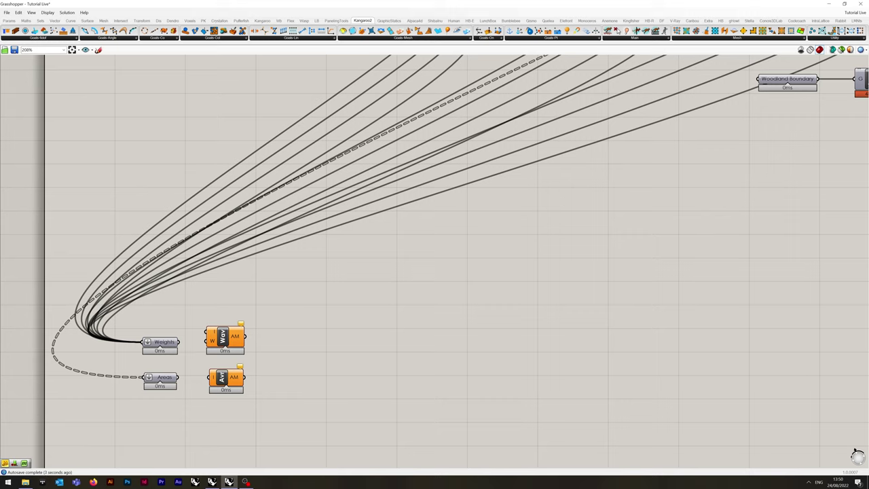
pyautogui.rightClick(158, 343)
pyautogui.moveTo(197, 363)
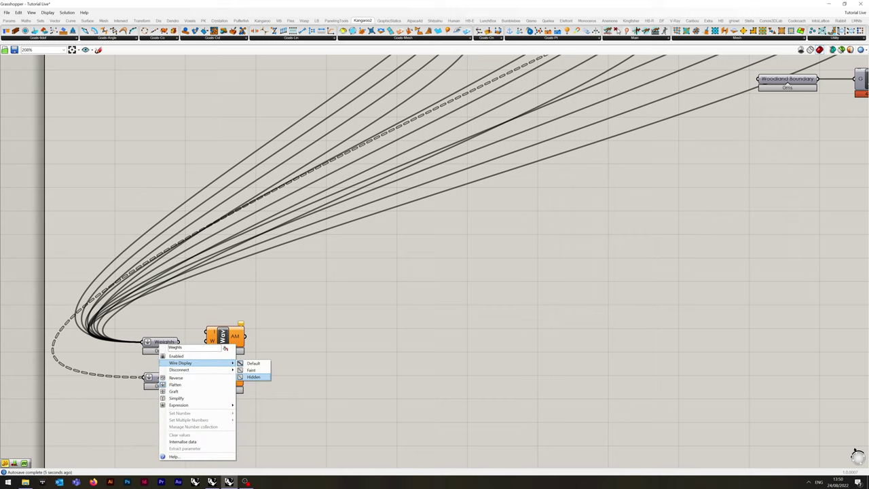
pyautogui.click(253, 377)
pyautogui.rightClick(155, 378)
pyautogui.moveTo(179, 377)
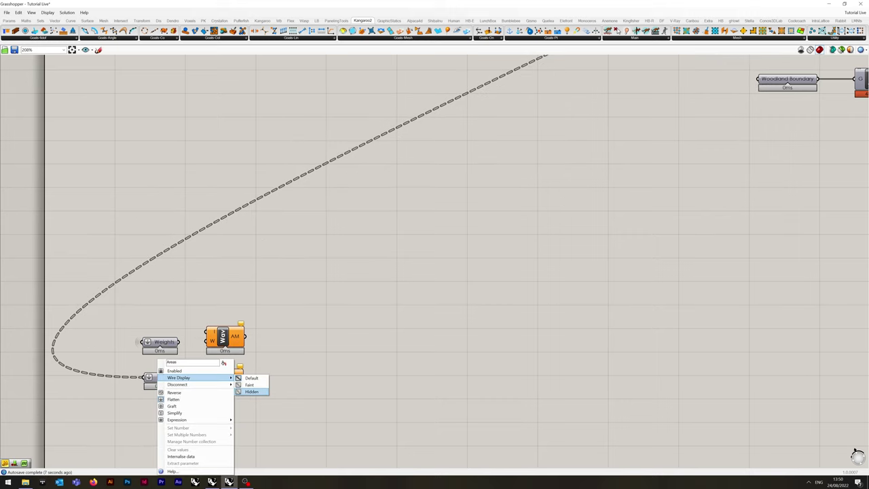
pyautogui.click(251, 391)
# Connect Weights to the Weighted Average's W input and Areas to the I inputs of Weighted Average and Average, aligning the components
pyautogui.moveTo(178, 341)
pyautogui.mouseDown()
pyautogui.moveTo(206, 341)
pyautogui.moveTo(163, 340)
pyautogui.mouseUp()
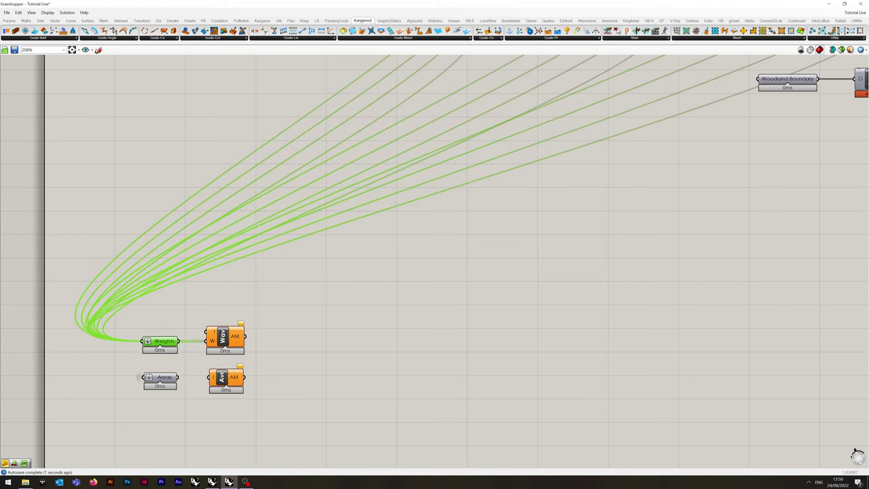
pyautogui.moveTo(178, 377)
pyautogui.mouseDown()
pyautogui.moveTo(207, 331)
pyautogui.moveTo(192, 378)
pyautogui.moveTo(220, 378)
pyautogui.mouseUp()
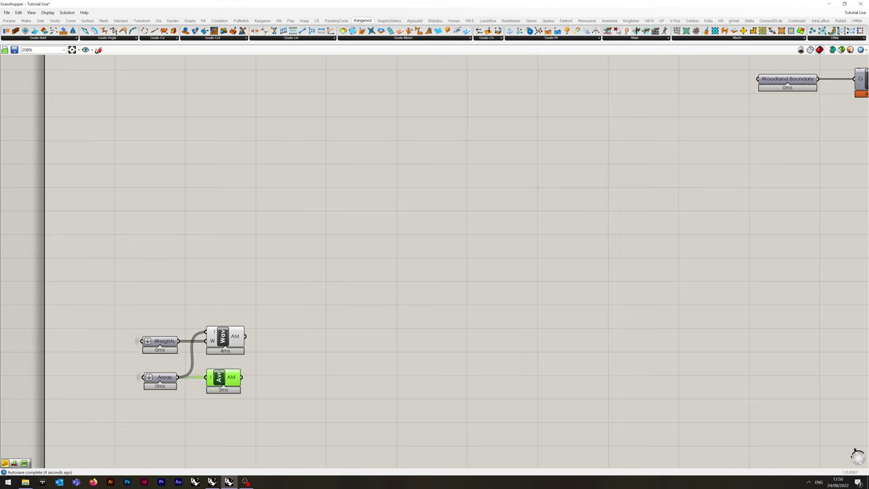
# Add an Expression component beside the Weighted Average and remove its y input
pyautogui.doubleClick(306, 332)
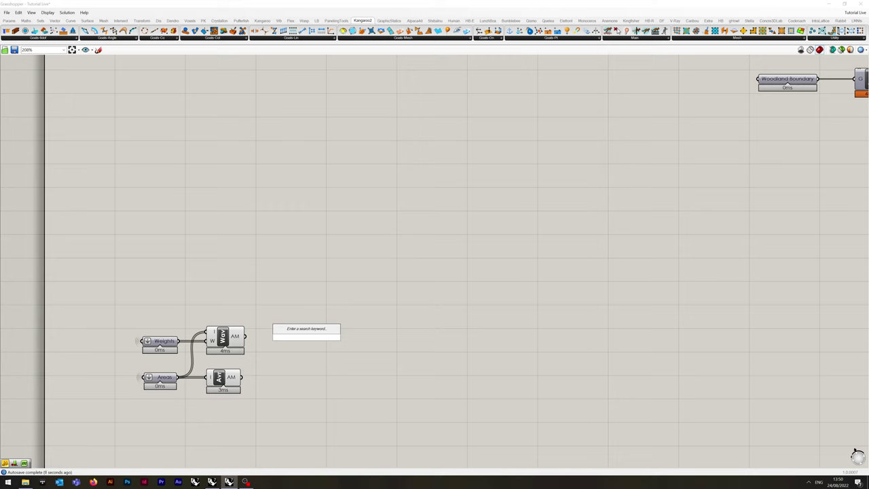
pyautogui.write('expres')
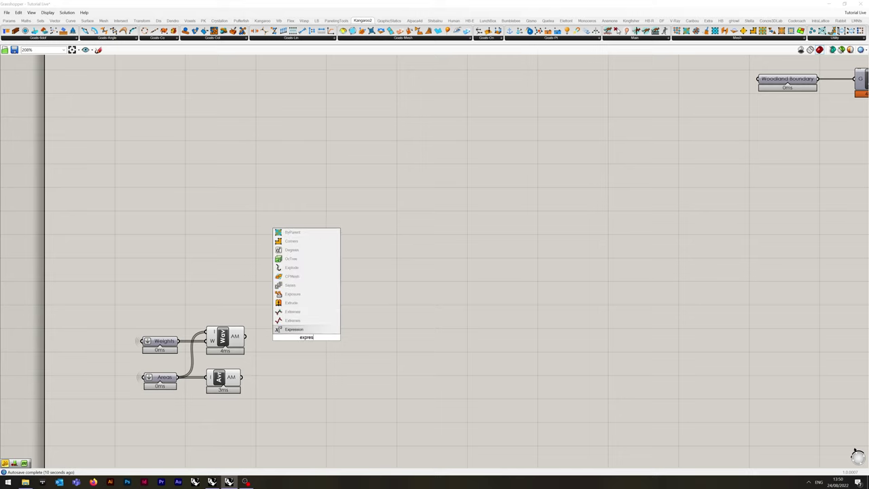
pyautogui.press('Return')
pyautogui.moveTo(306, 339); pyautogui.dragTo(326, 337)
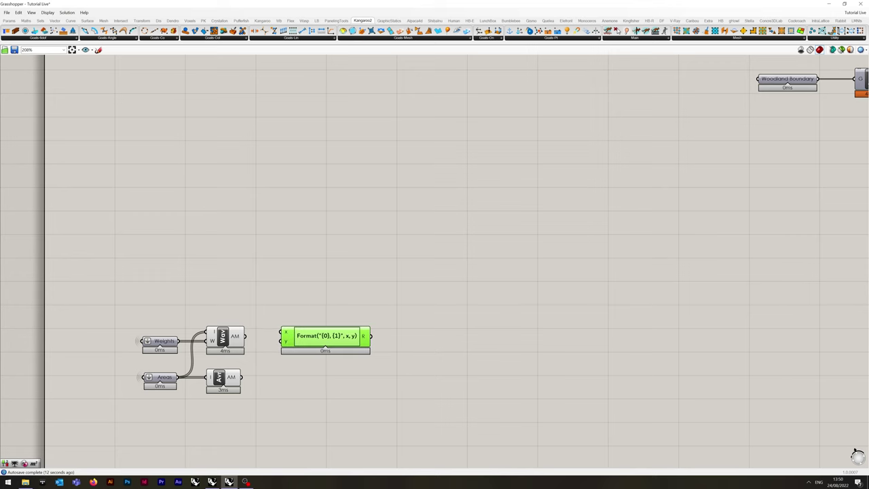
pyautogui.scroll(3, 285, 342)
pyautogui.click(293, 340)
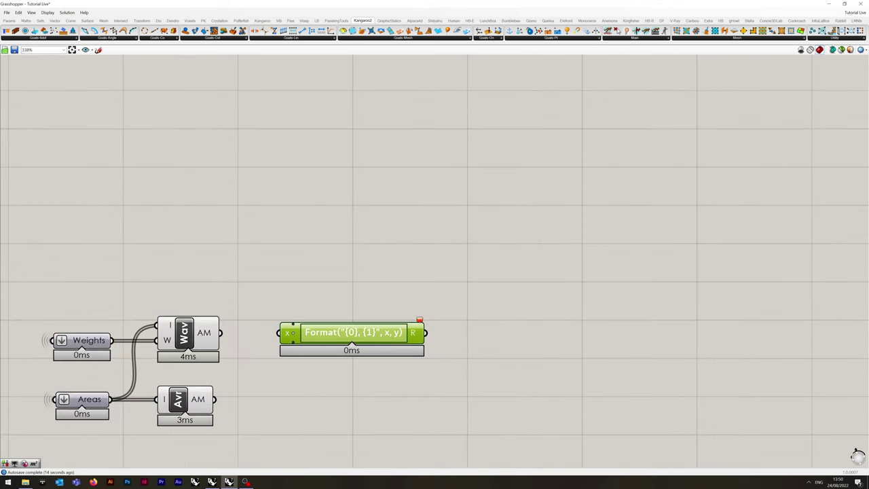
# Set the component's expression to (A/π)^0.5
pyautogui.doubleClick(352, 333)
pyautogui.click(346, 340)
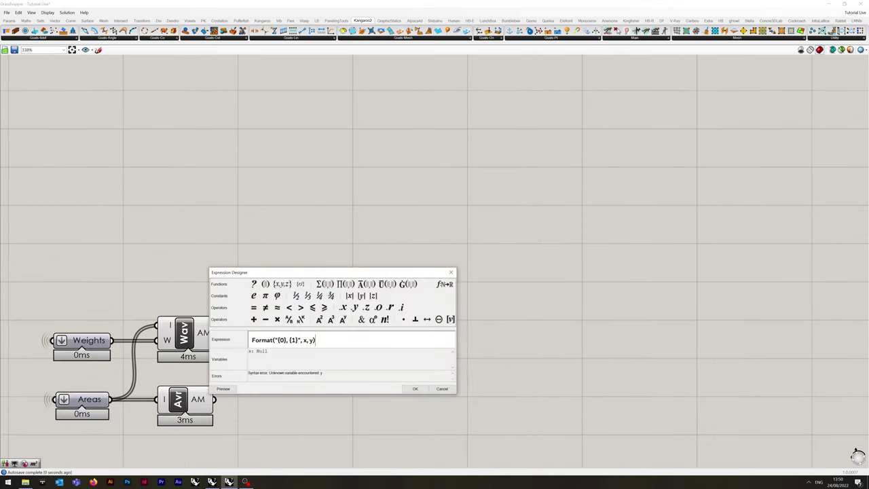
pyautogui.hotkey('ctrl', 'a')
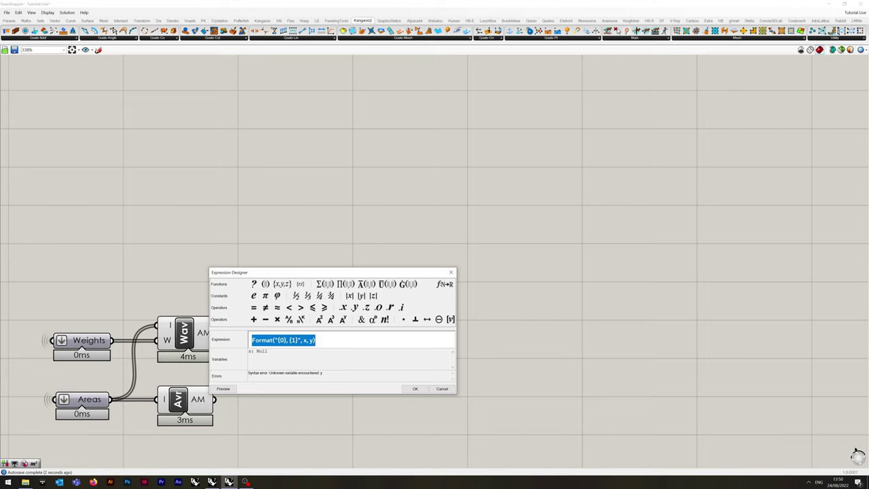
pyautogui.write('(')
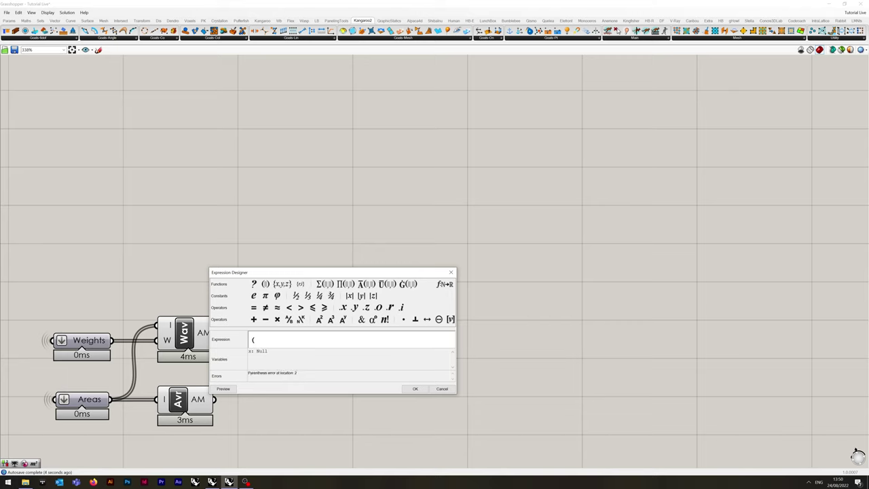
pyautogui.write('A/')
pyautogui.click(264, 295)
pyautogui.write(')')
pyautogui.click(342, 319)
pyautogui.write('0.5')
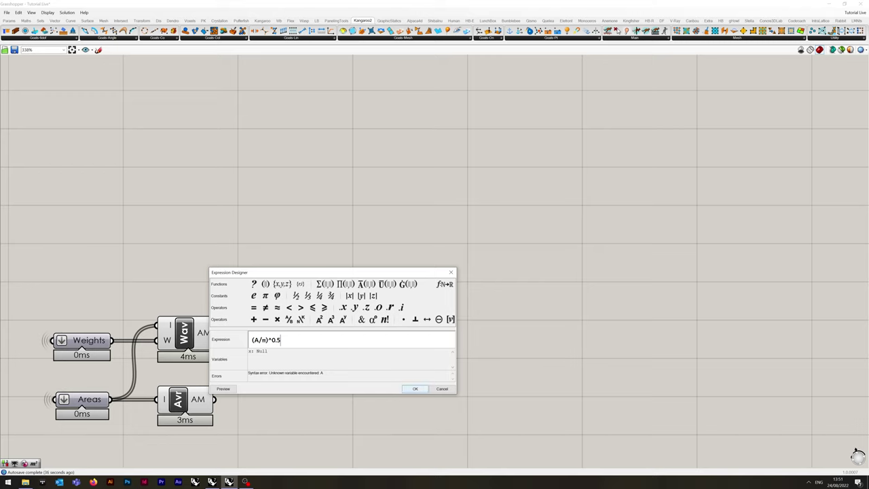
pyautogui.click(415, 389)
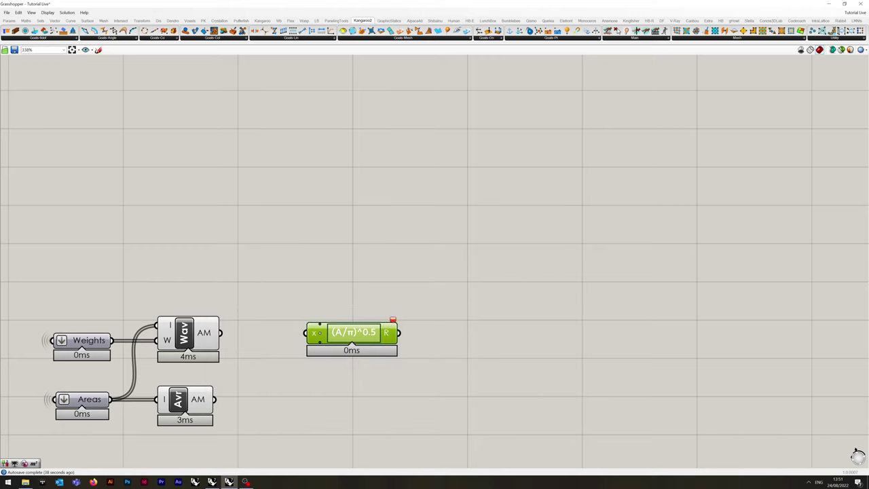
# Duplicate the (A/π)^0.5 expression component directly below the original and rename the x input of both to A
pyautogui.keyDown('alt'); pyautogui.moveTo(351, 332); pyautogui.dragTo(351, 399); pyautogui.keyUp('alt')
pyautogui.rightClick(318, 341)
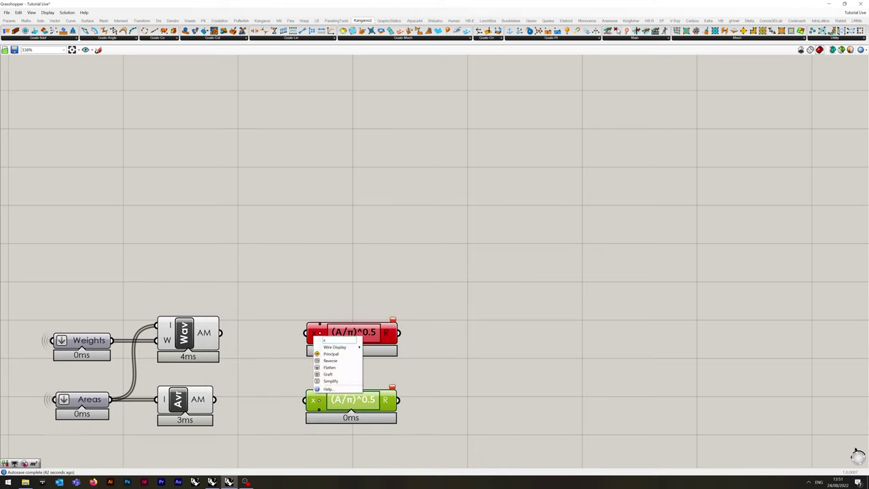
pyautogui.write('A')
pyautogui.press('Return')
pyautogui.rightClick(314, 402)
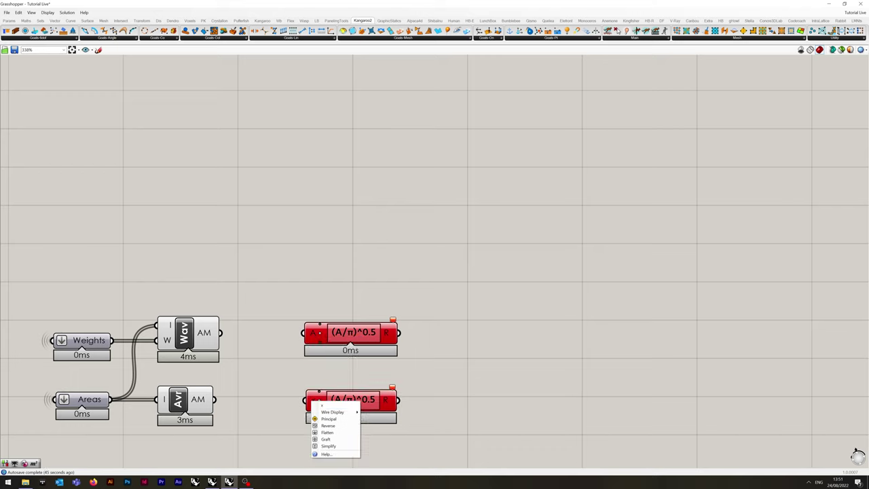
pyautogui.write('A')
pyautogui.press('Return')
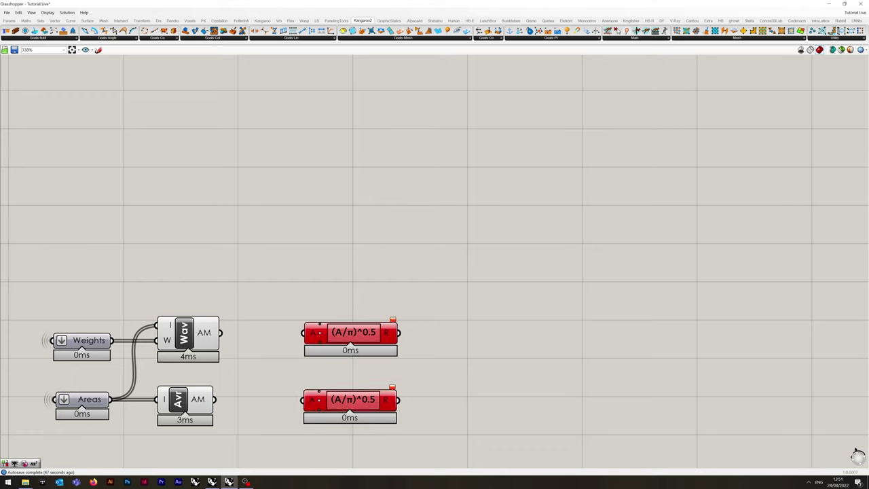
# Connect the Weighted Average and Average outputs to the A inputs of the two expressions and move the expressions closer to them
pyautogui.moveTo(217, 332); pyautogui.dragTo(304, 332)
pyautogui.moveTo(215, 399); pyautogui.dragTo(303, 400)
pyautogui.moveTo(340, 400); pyautogui.dragTo(307, 399)
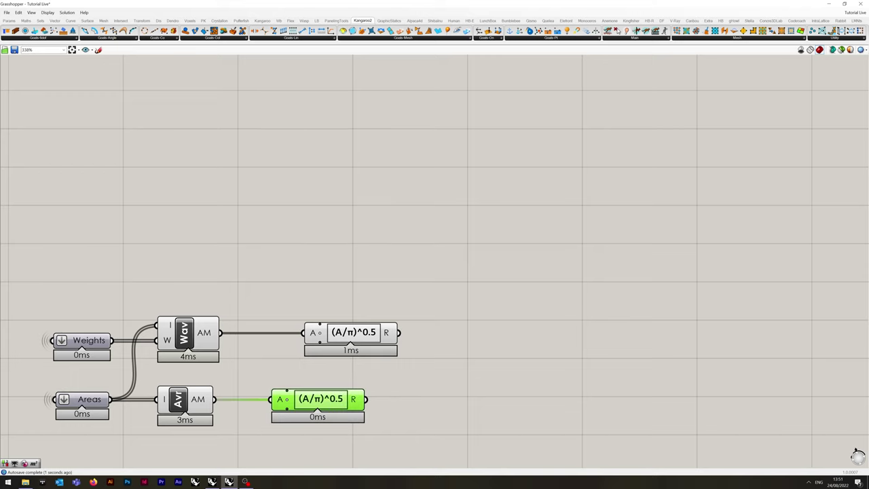
pyautogui.moveTo(341, 332); pyautogui.dragTo(310, 332)
pyautogui.click(319, 289)
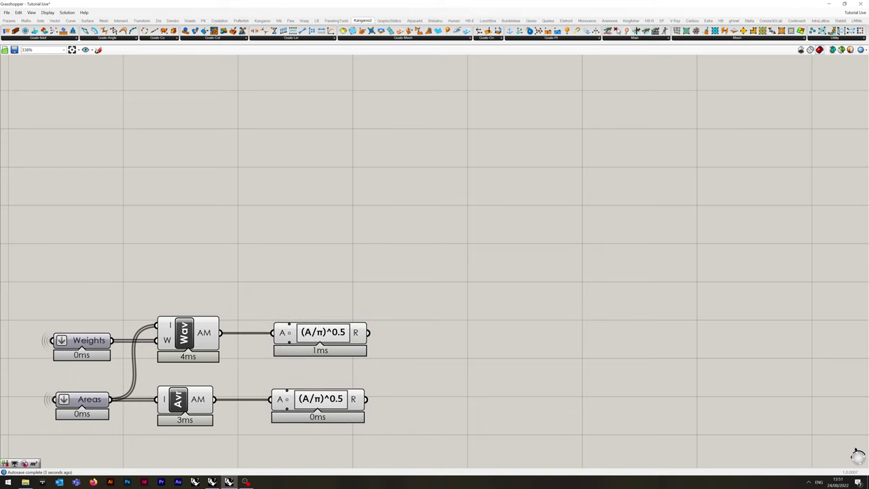
# Add a Division component beside the lower (A/π)^0.5 expression
pyautogui.moveTo(380, 312); pyautogui.dragTo(333, 296, button='right')
pyautogui.scroll(-3, 317, 272)
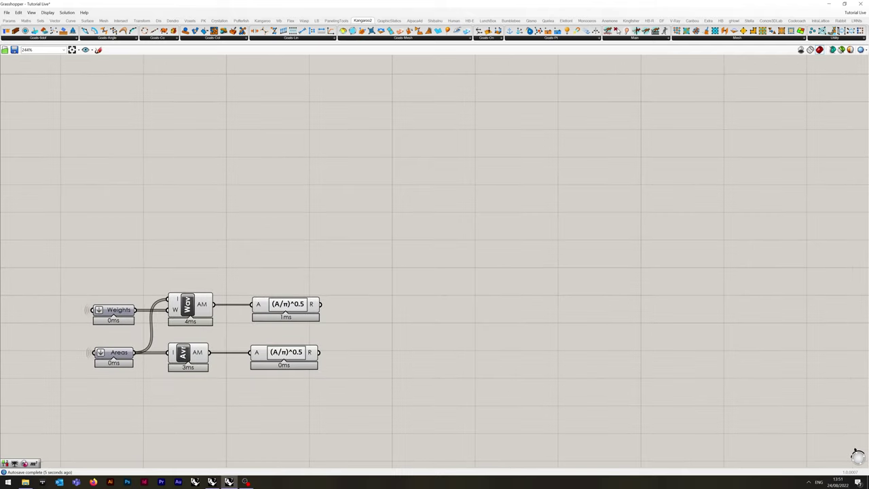
pyautogui.doubleClick(401, 352)
pyautogui.write('divis')
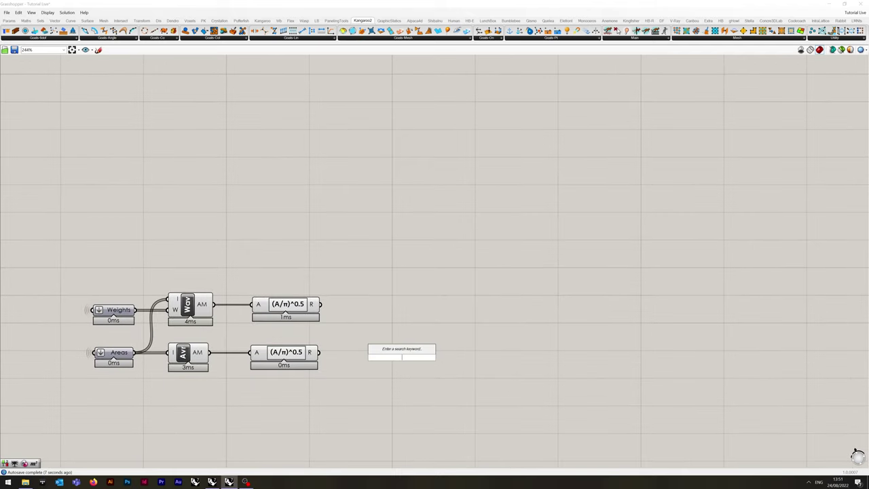
pyautogui.press('Return')
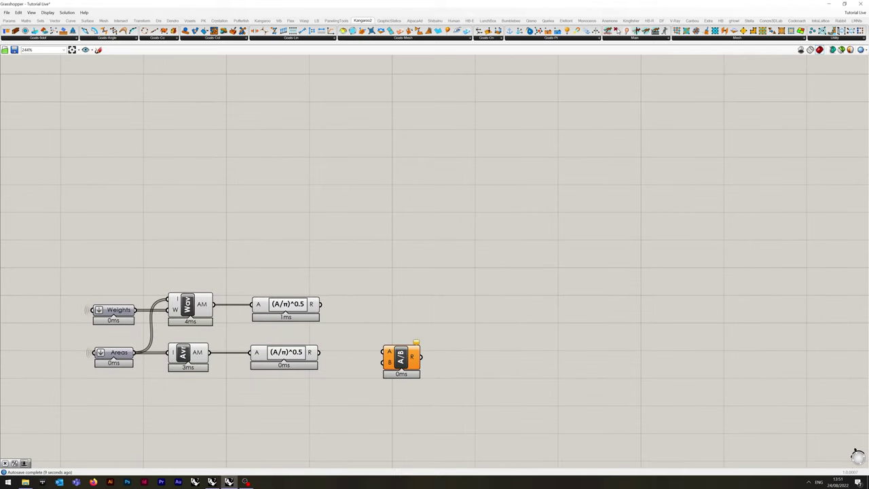
# Add a 1 to 4 number slider, connect it to the Division's B input, set it to 4, and align the components
pyautogui.doubleClick(309, 409)
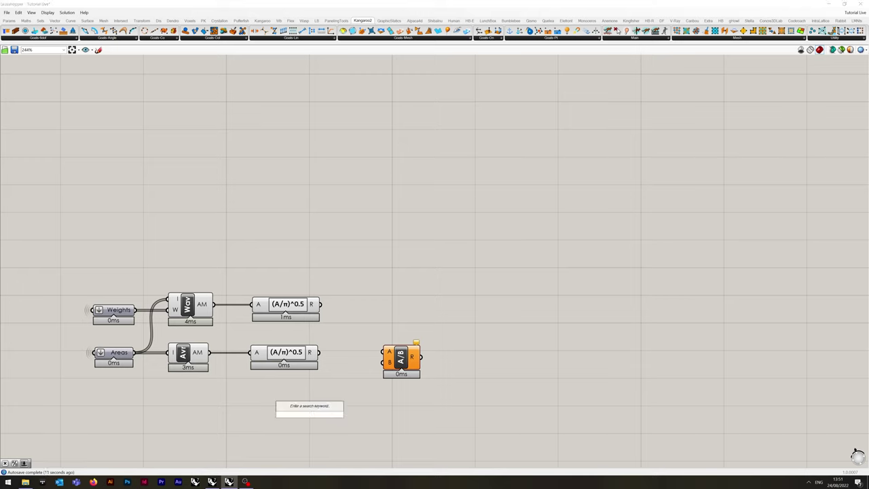
pyautogui.write('1<4')
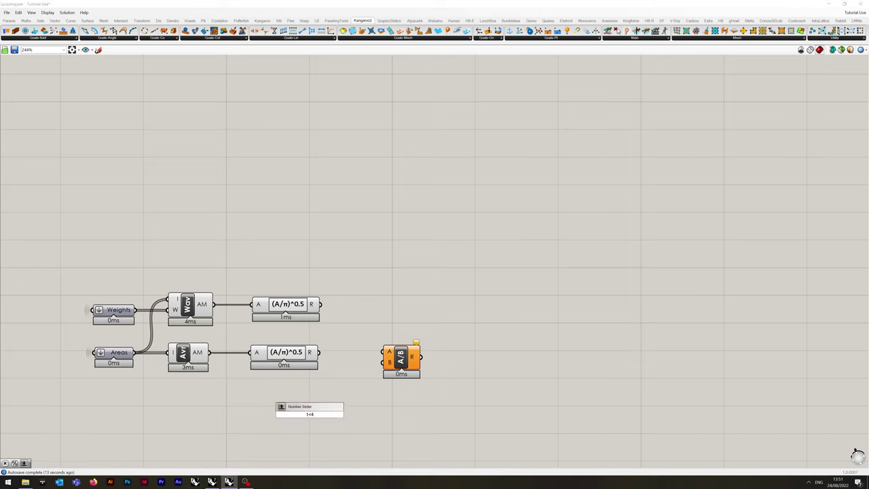
pyautogui.press('Return')
pyautogui.moveTo(354, 413); pyautogui.dragTo(383, 362)
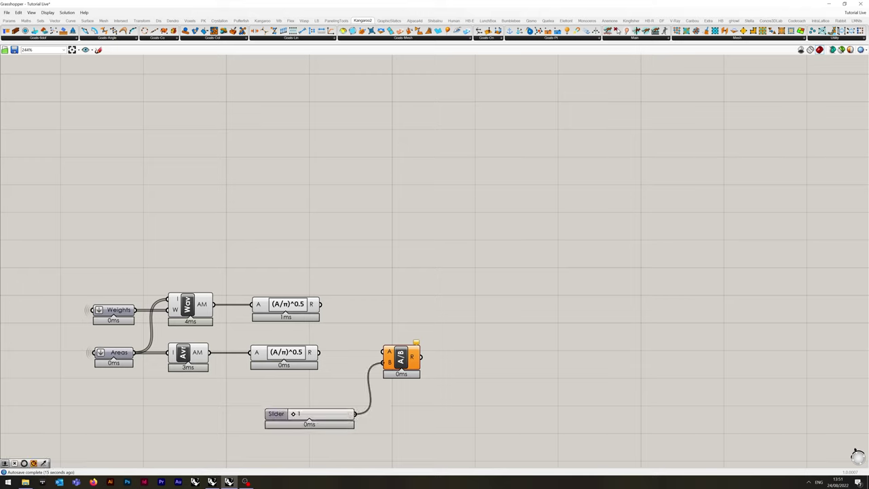
pyautogui.moveTo(270, 413); pyautogui.dragTo(221, 401)
pyautogui.moveTo(401, 357); pyautogui.dragTo(383, 357)
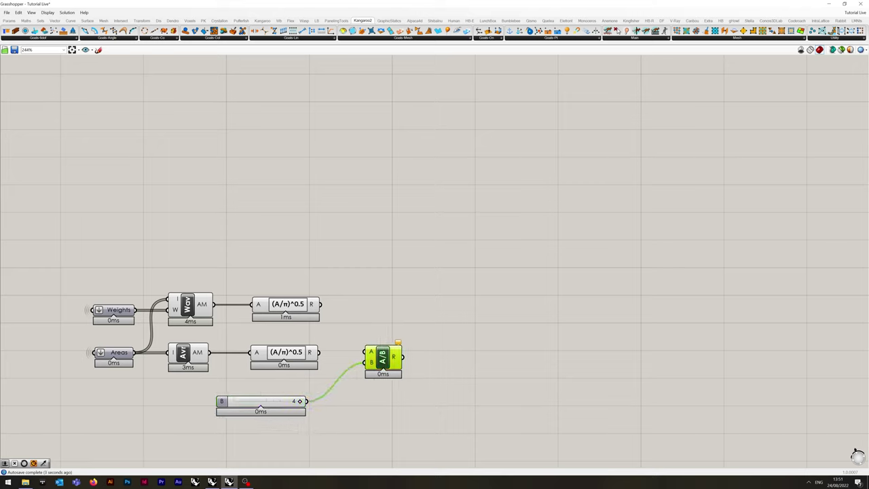
pyautogui.moveTo(298, 305); pyautogui.dragTo(297, 305)
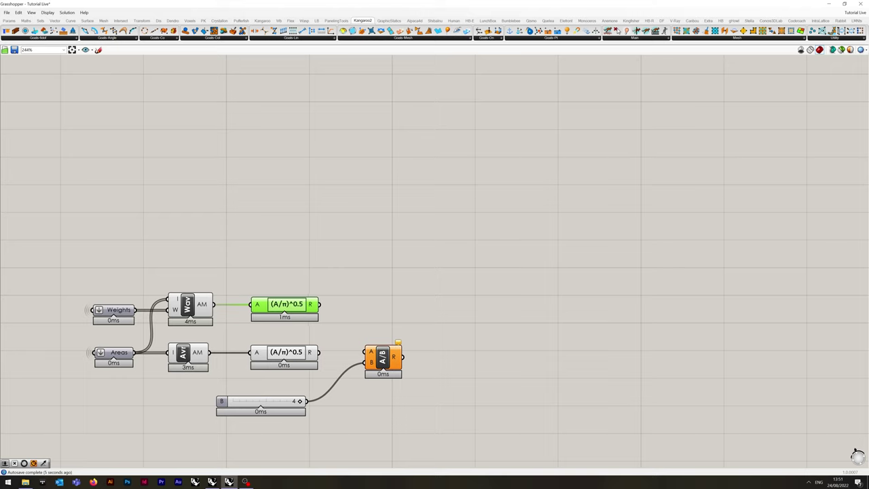
pyautogui.click(319, 275)
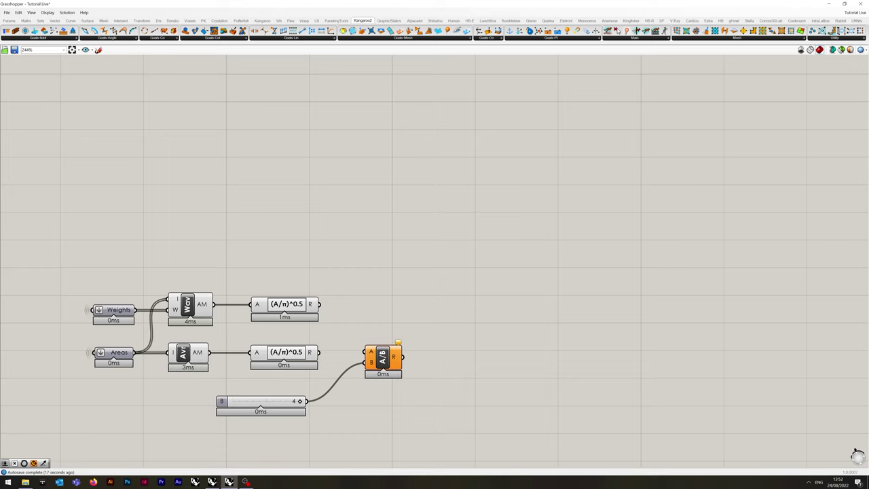
# Connect the lower expression's R output to the Division's A input and tidy the slider's position
pyautogui.moveTo(382, 357); pyautogui.dragTo(385, 358)
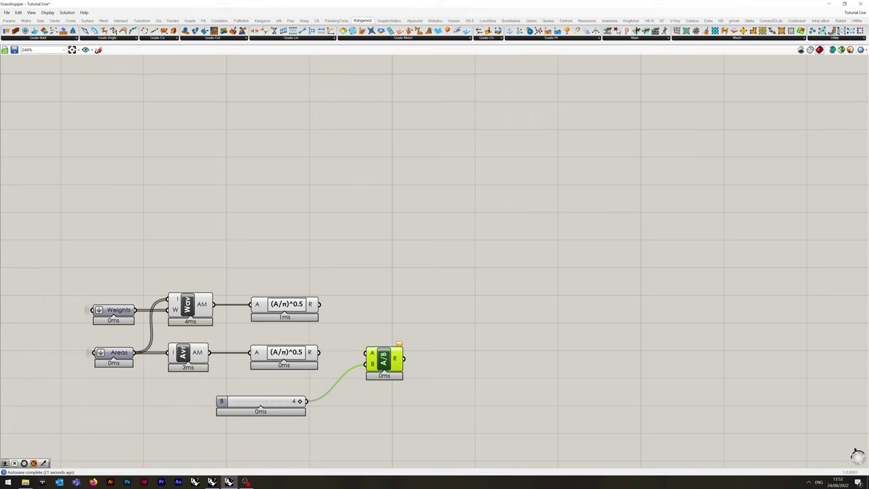
pyautogui.moveTo(320, 351); pyautogui.dragTo(385, 357)
pyautogui.click(334, 333)
pyautogui.scroll(-3, 334, 338)
pyautogui.moveTo(334, 337); pyautogui.dragTo(307, 338, button='right')
pyautogui.moveTo(225, 384); pyautogui.dragTo(235, 379)
pyautogui.click(271, 410)
pyautogui.moveTo(272, 410); pyautogui.dragTo(188, 404, button='right')
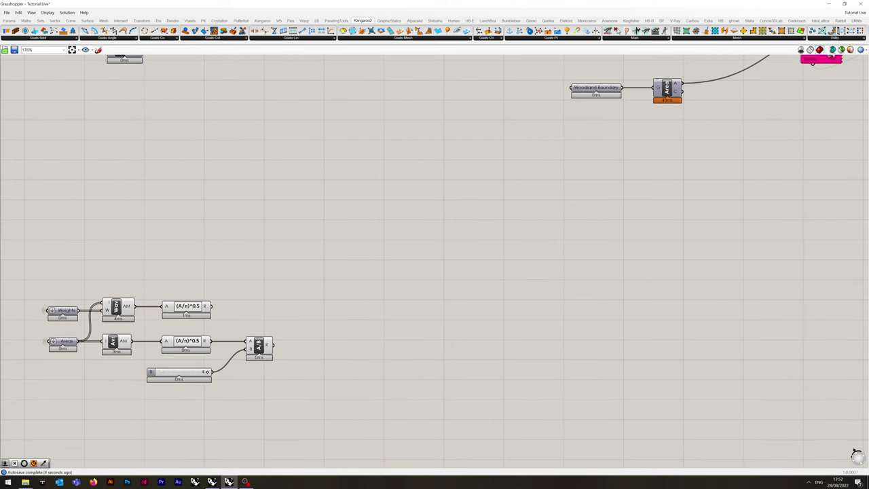
# Turn off the preview of all the averaging, expression and division components and move them further down the canvas
pyautogui.scroll(-3, 271, 341)
pyautogui.moveTo(70, 397); pyautogui.dragTo(303, 298)
pyautogui.rightClick(306, 297)
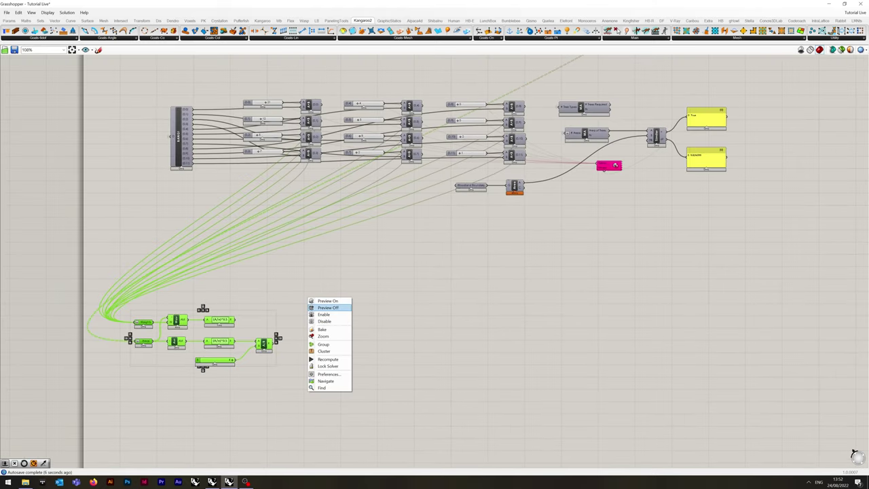
pyautogui.click(321, 307)
pyautogui.moveTo(264, 344); pyautogui.dragTo(264, 381)
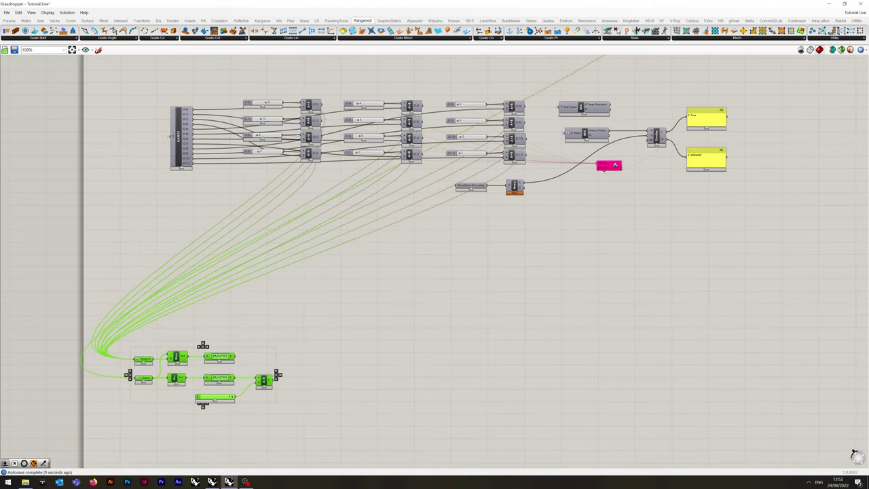
pyautogui.click(302, 388)
# Add a Curve parameter above the averaging components and connect the existing Woodland Boundary parameter to it
pyautogui.moveTo(615, 165); pyautogui.dragTo(527, 154, button='right')
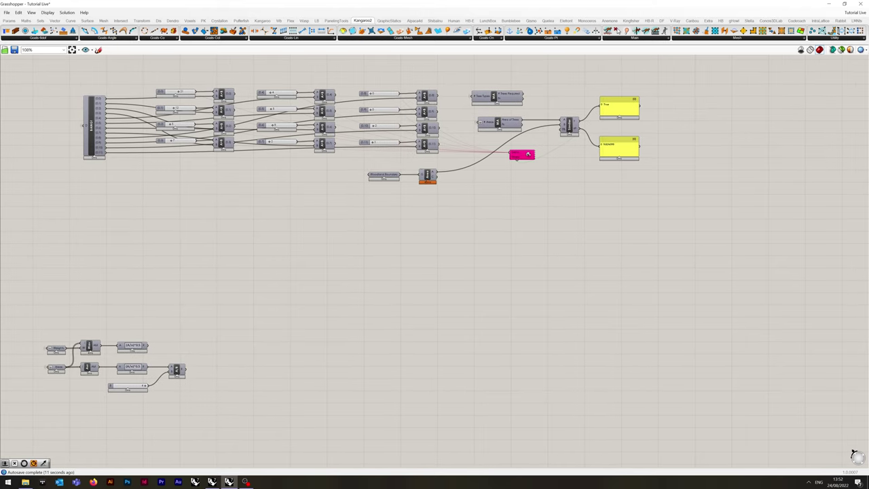
pyautogui.doubleClick(199, 228)
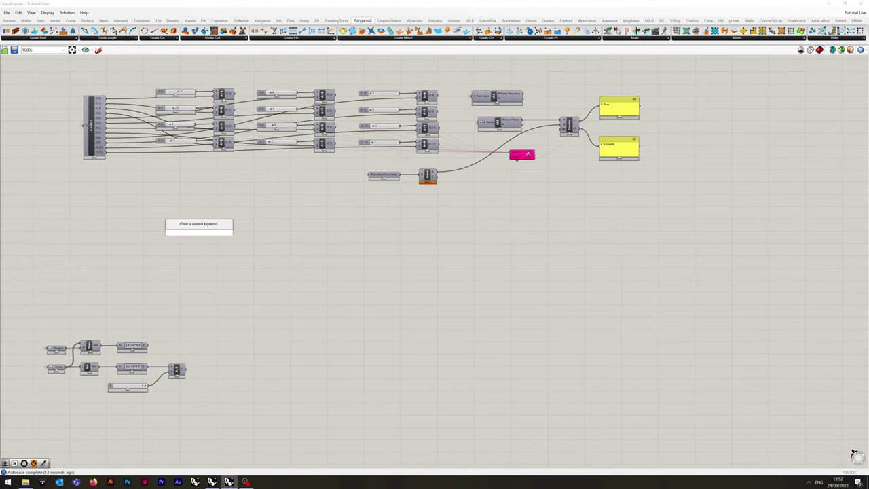
pyautogui.write('curve')
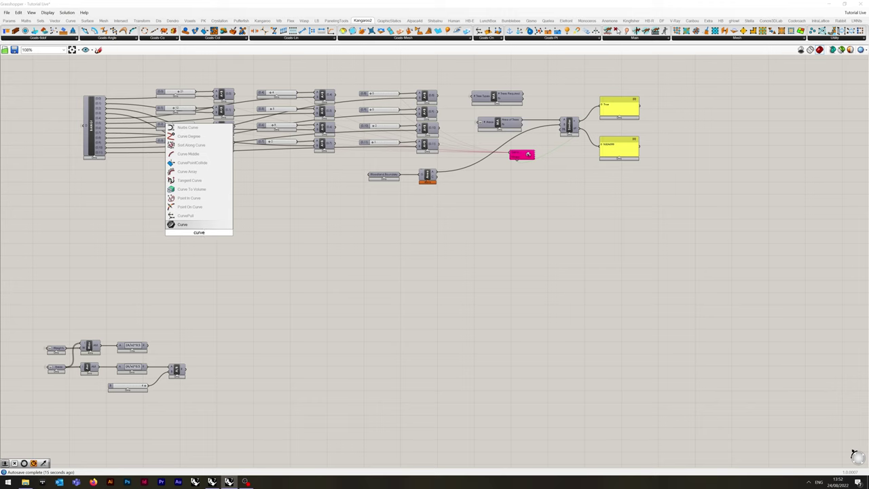
pyautogui.press('Return')
pyautogui.moveTo(402, 171); pyautogui.dragTo(192, 232)
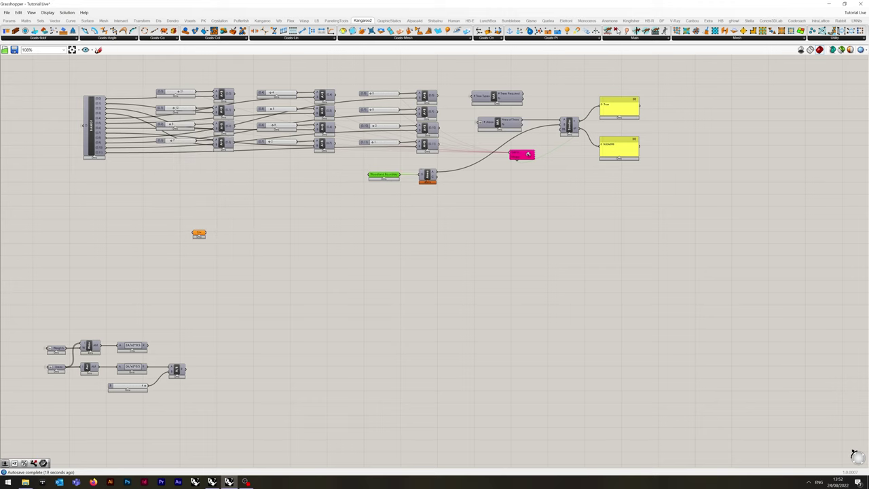
pyautogui.moveTo(399, 175); pyautogui.dragTo(252, 241)
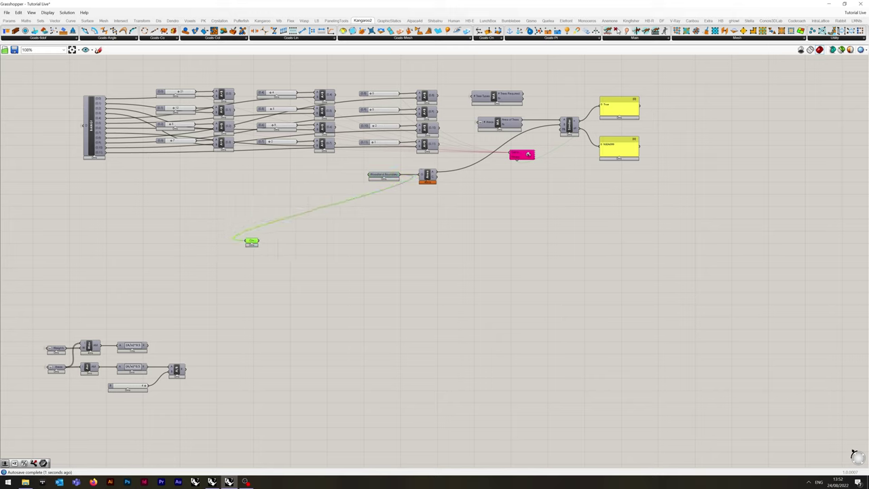
# Rename the new Curve parameter Woodland Boundary, set its wire display to Hidden, and shift it slightly
pyautogui.rightClick(251, 241)
pyautogui.write('Wood')
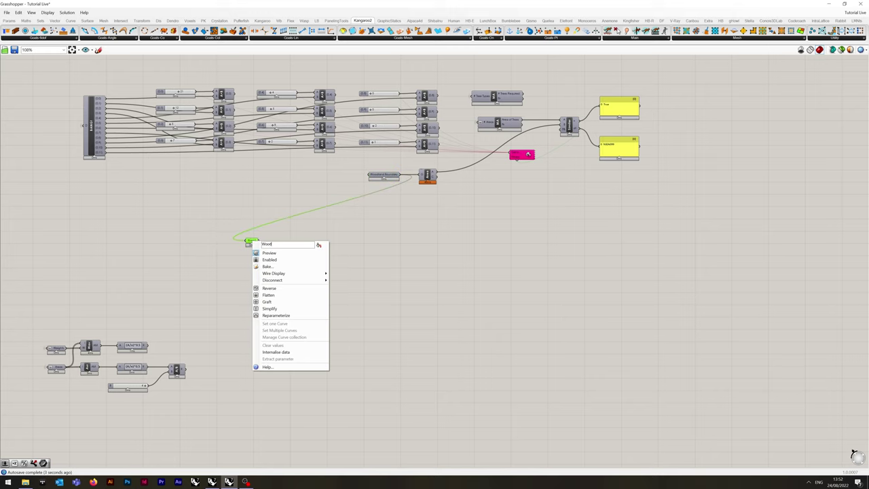
pyautogui.write('land Boundary')
pyautogui.press('Return')
pyautogui.rightClick(244, 240)
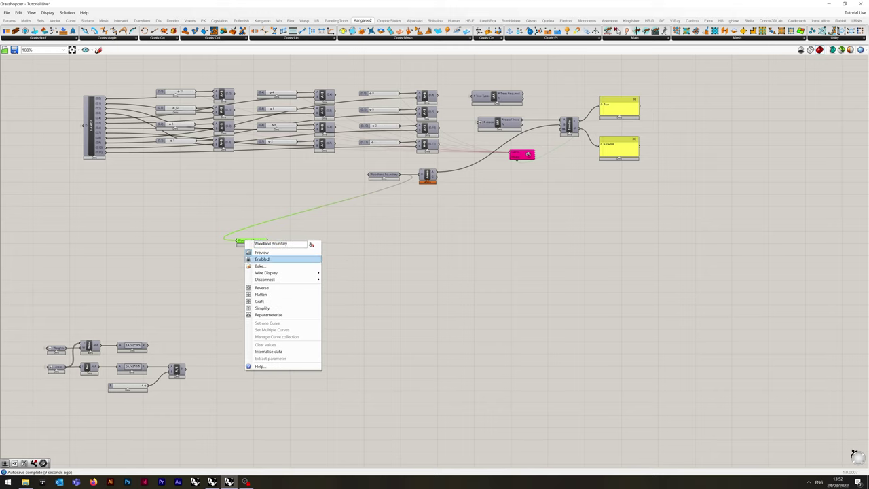
pyautogui.moveTo(272, 273)
pyautogui.click(339, 287)
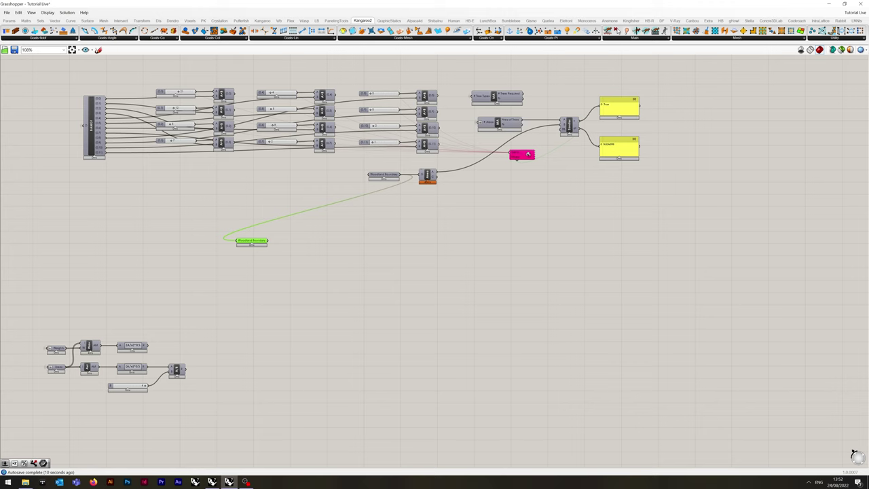
pyautogui.moveTo(252, 240); pyautogui.dragTo(247, 239)
pyautogui.click(269, 245)
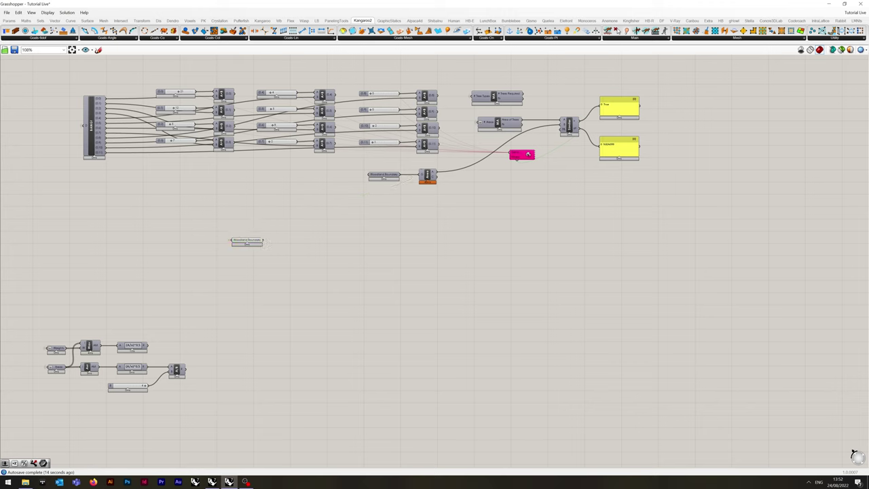
# Add an Area component beside the new Woodland Boundary parameter and connect the boundary to its input
pyautogui.doubleClick(310, 238)
pyautogui.write('area')
pyautogui.click(299, 228)
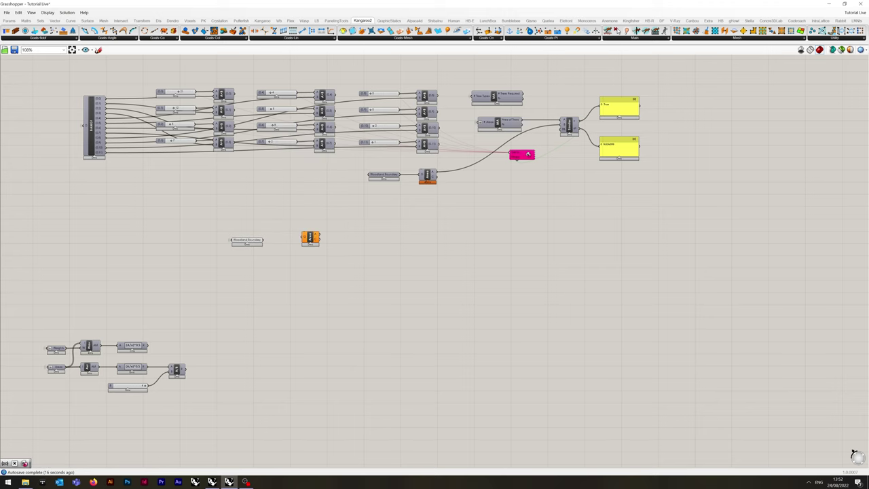
pyautogui.moveTo(263, 240); pyautogui.dragTo(302, 240)
pyautogui.click(324, 255)
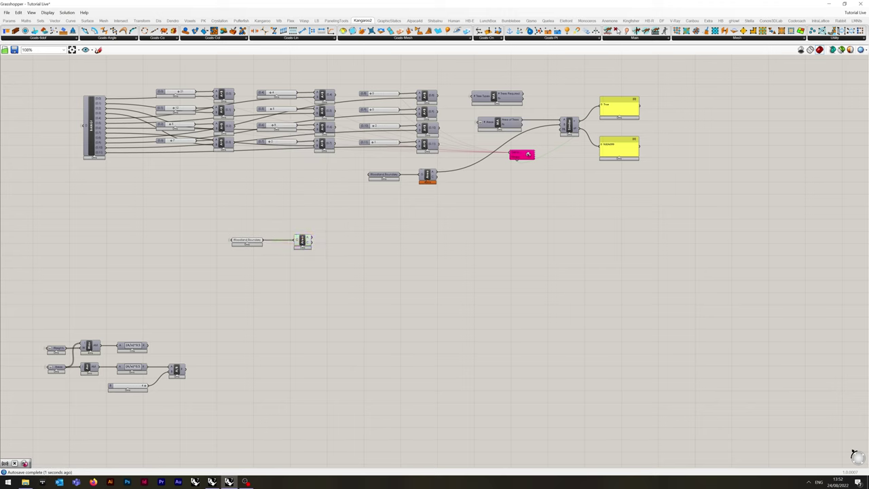
# Add a Boundary Surfaces component below the new Area component
pyautogui.doubleClick(311, 263)
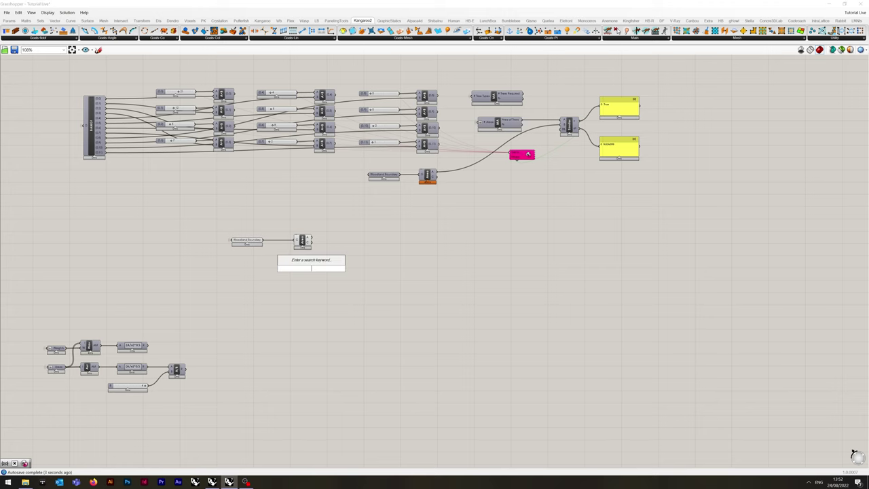
pyautogui.write('bounda')
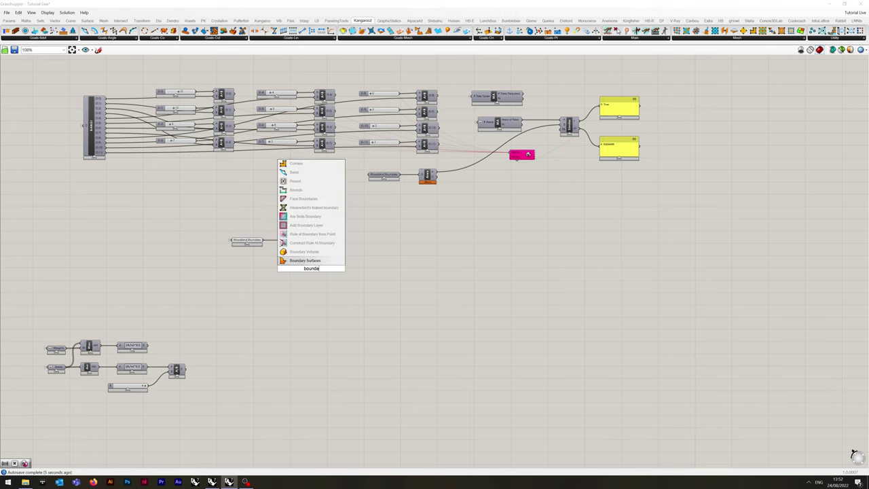
pyautogui.press('Return')
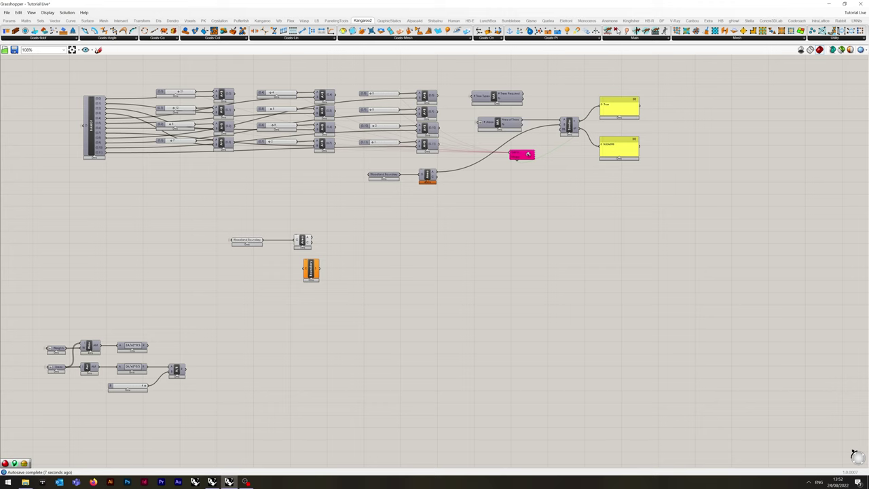
# Connect the lower Woodland Boundary parameter to the Boundary Surfaces component and add a Populate Geometry component beside it
pyautogui.moveTo(263, 239); pyautogui.dragTo(303, 268)
pyautogui.click(316, 302)
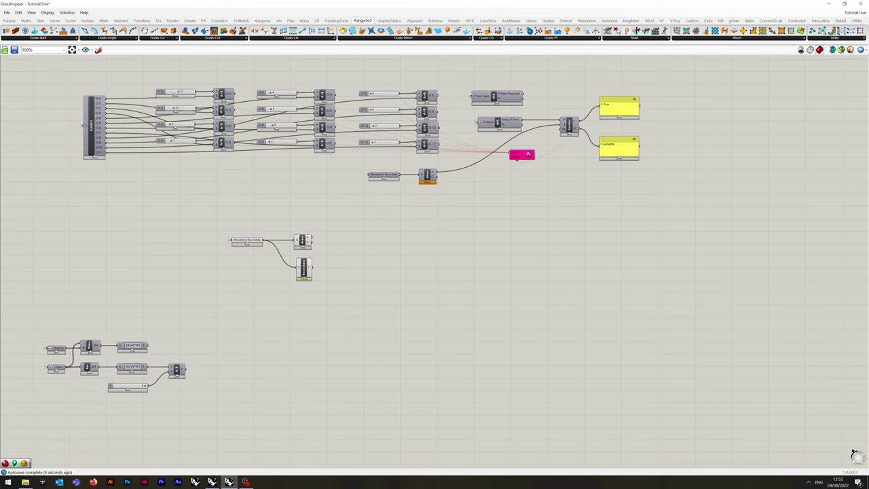
pyautogui.doubleClick(356, 272)
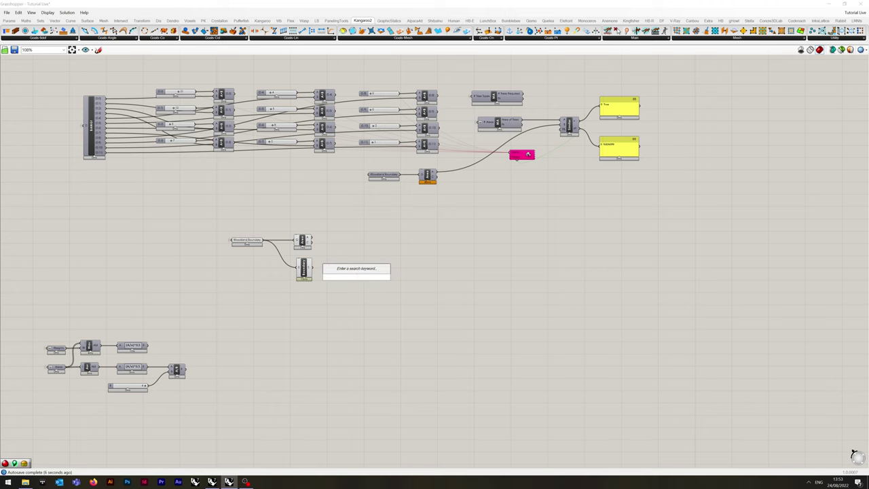
pyautogui.write('pop geo')
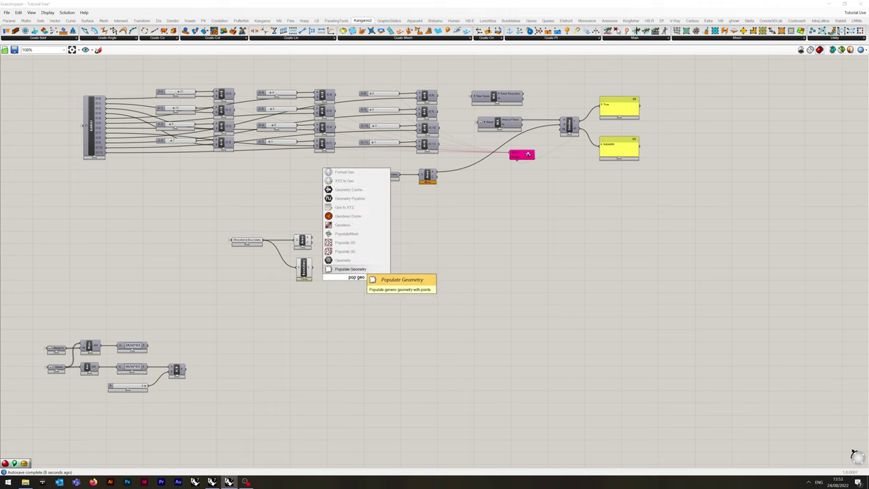
pyautogui.press('Return')
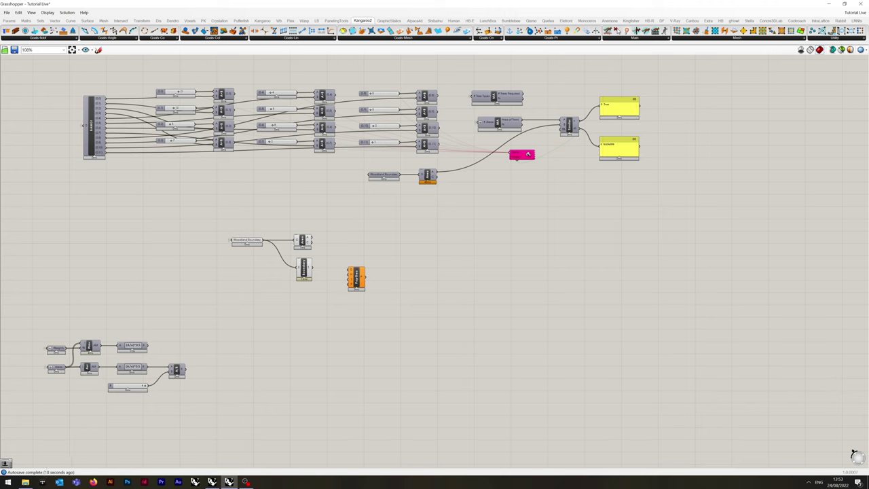
# Wire the boundary surface into Populate Geometry's geometry input and turn off preview for the Woodland Boundary, Area, Boundary and PopGeo components
pyautogui.moveTo(312, 267)
pyautogui.mouseDown()
pyautogui.moveTo(353, 274)
pyautogui.moveTo(219, 222)
pyautogui.mouseUp()
pyautogui.click(354, 303)
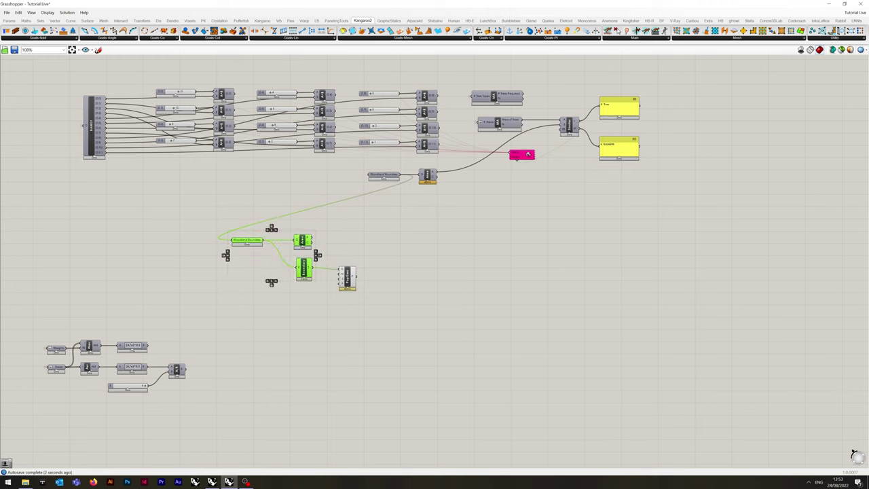
pyautogui.rightClick(258, 218)
pyautogui.click(276, 228)
pyautogui.moveTo(381, 323); pyautogui.dragTo(346, 288)
pyautogui.rightClick(374, 292)
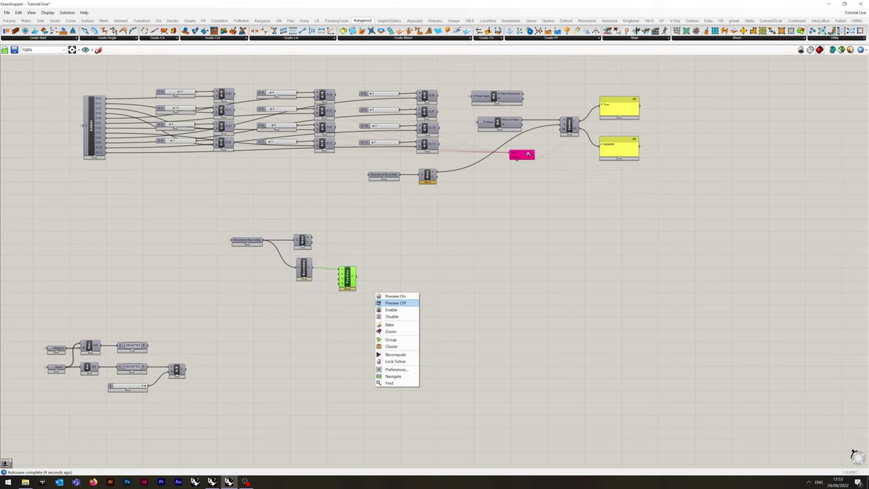
pyautogui.click(393, 303)
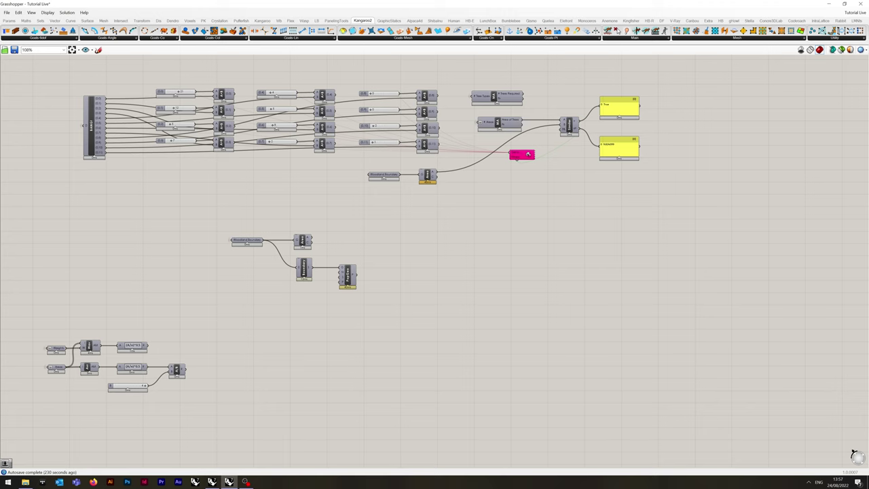
# Add Kangaroo CurvePointCollide and SphereCollide goals one above the other, beyond the Populate Geometry component
pyautogui.click(213, 38)
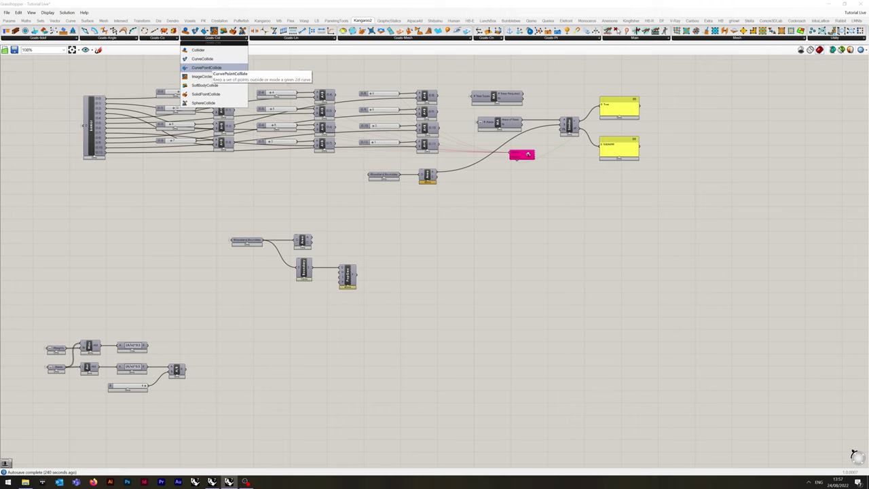
pyautogui.moveTo(207, 68); pyautogui.dragTo(416, 239)
pyautogui.click(214, 38)
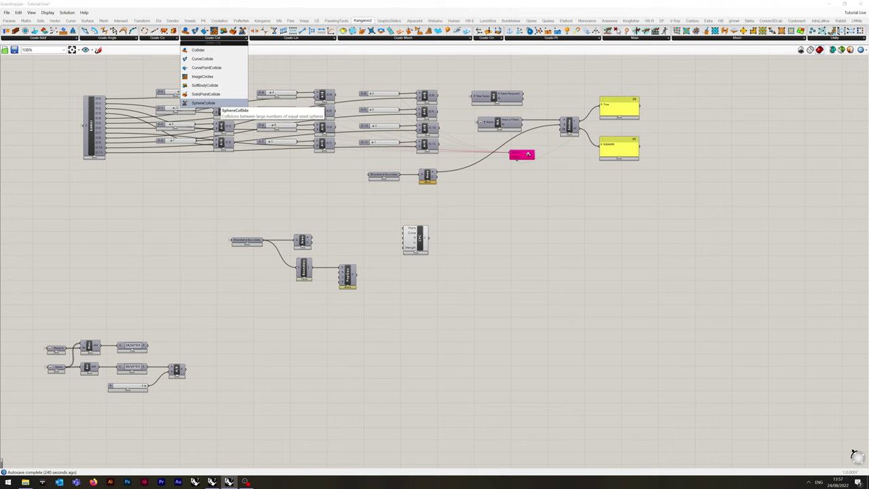
pyautogui.click(216, 103)
pyautogui.click(413, 302)
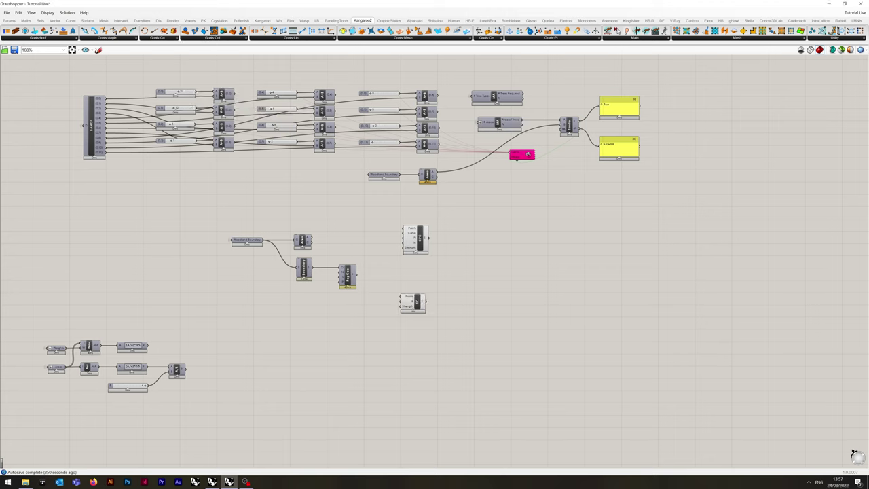
# Add a Bomb goal between CurvePointCollide and SphereCollide and space the three goals evenly in a column
pyautogui.click(551, 38)
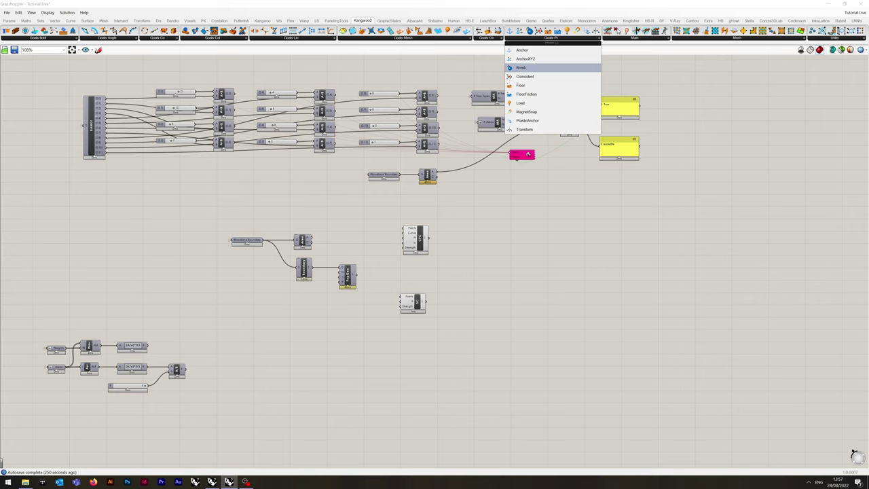
pyautogui.click(553, 68)
pyautogui.click(416, 278)
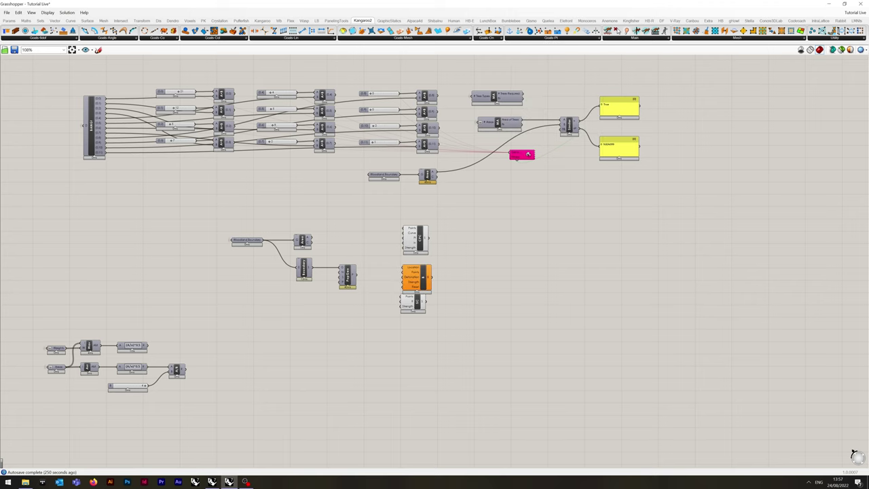
pyautogui.scroll(4, 408, 294)
pyautogui.moveTo(421, 310); pyautogui.dragTo(426, 348)
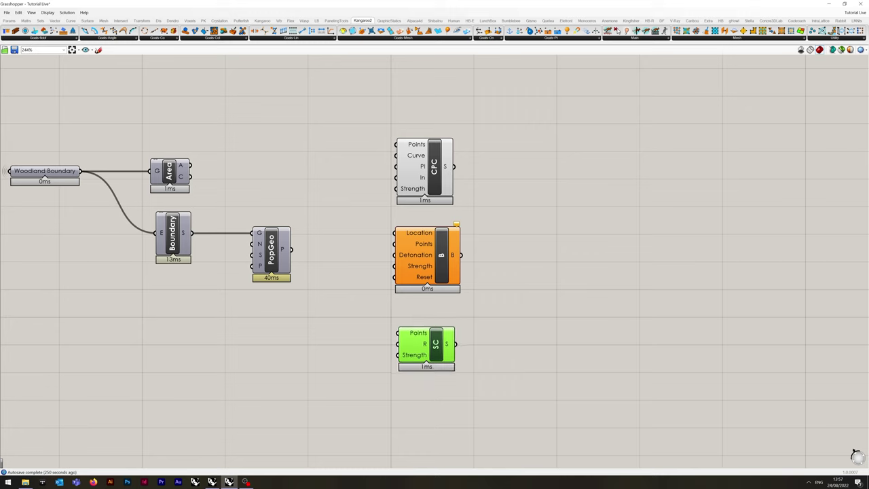
pyautogui.moveTo(441, 255); pyautogui.dragTo(439, 257)
pyautogui.moveTo(434, 167); pyautogui.dragTo(438, 162)
pyautogui.click(490, 196)
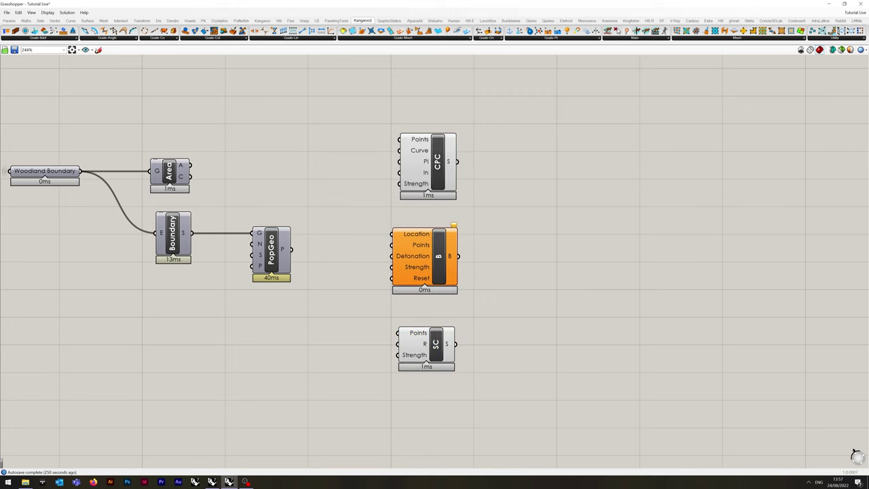
# Add a Kangaroo BouncySolver component on the output side of the three goals
pyautogui.click(635, 37)
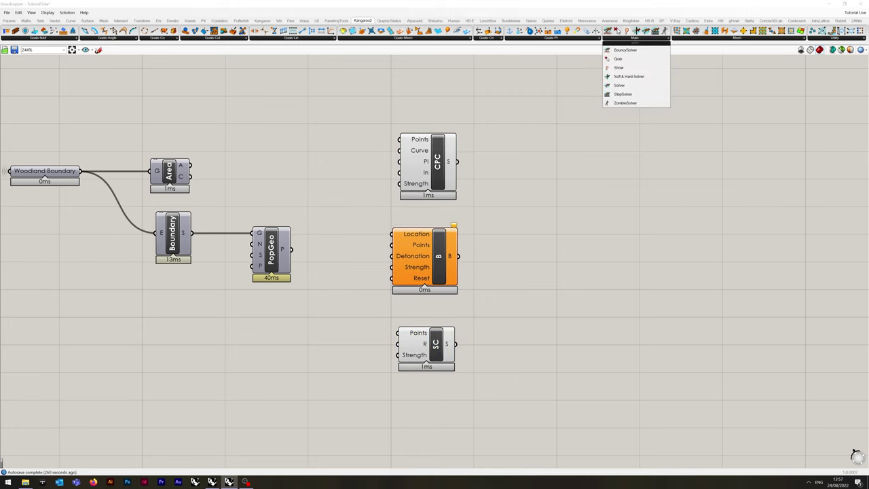
pyautogui.click(624, 49)
pyautogui.click(595, 268)
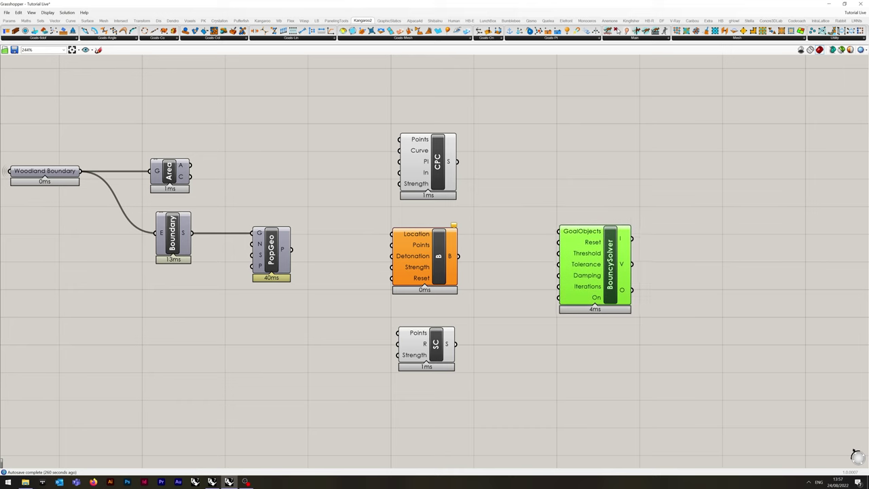
pyautogui.moveTo(595, 268); pyautogui.dragTo(603, 268)
pyautogui.click(523, 203)
pyautogui.moveTo(522, 203); pyautogui.dragTo(460, 201, button='right')
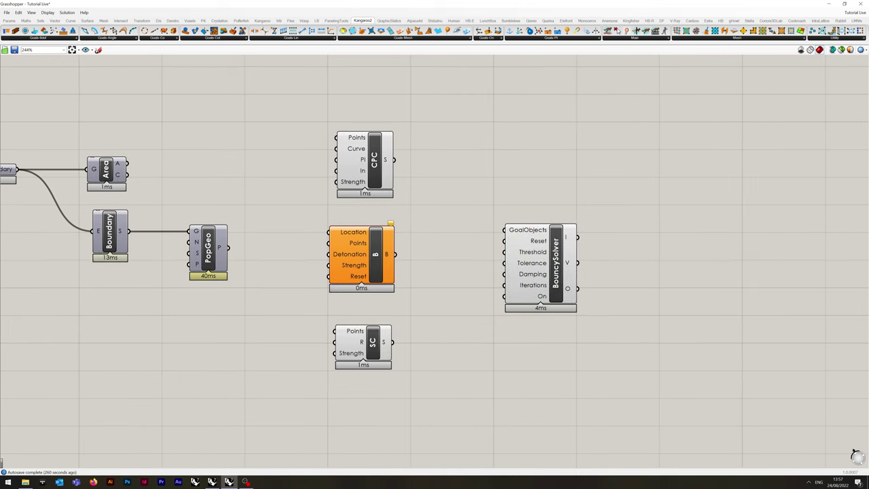
pyautogui.scroll(-3, 536, 304)
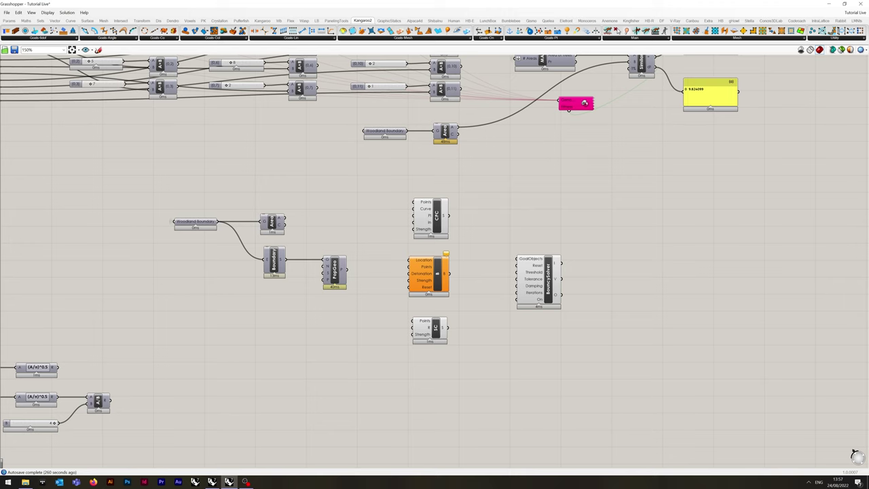
pyautogui.doubleClick(520, 201)
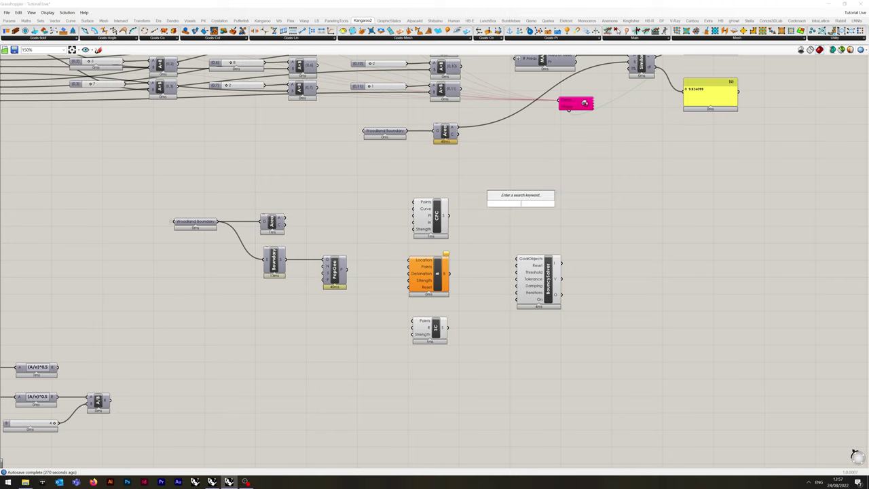
pyautogui.write('boolean')
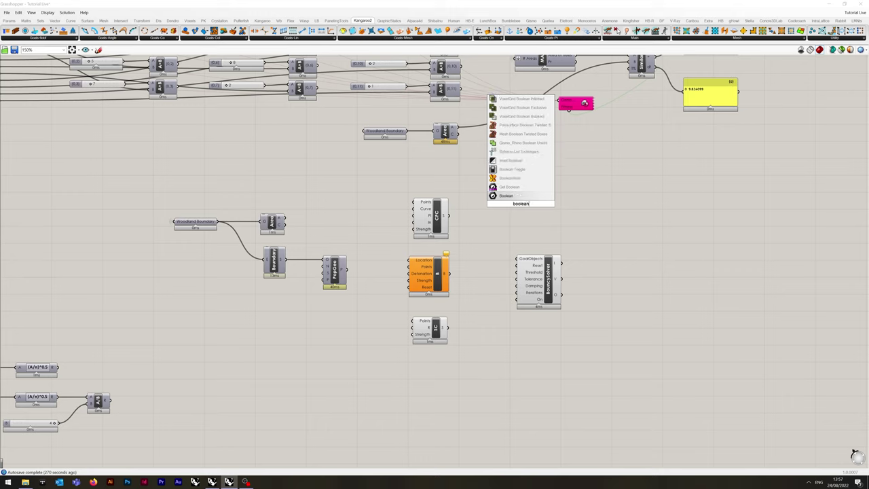
pyautogui.click(514, 161)
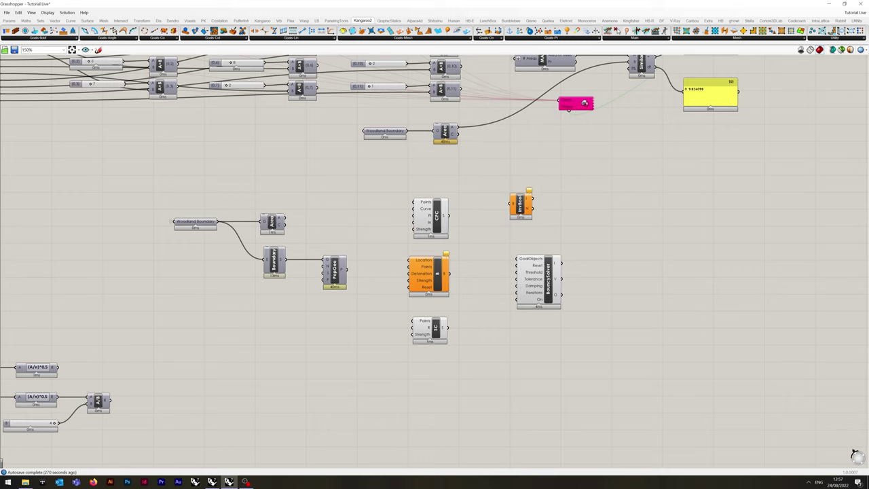
pyautogui.click(521, 204)
pyautogui.press('Delete')
# Add a Boolean Toggle above CurvePointCollide and place a copy of it above BouncySolver
pyautogui.doubleClick(517, 209)
pyautogui.write('b')
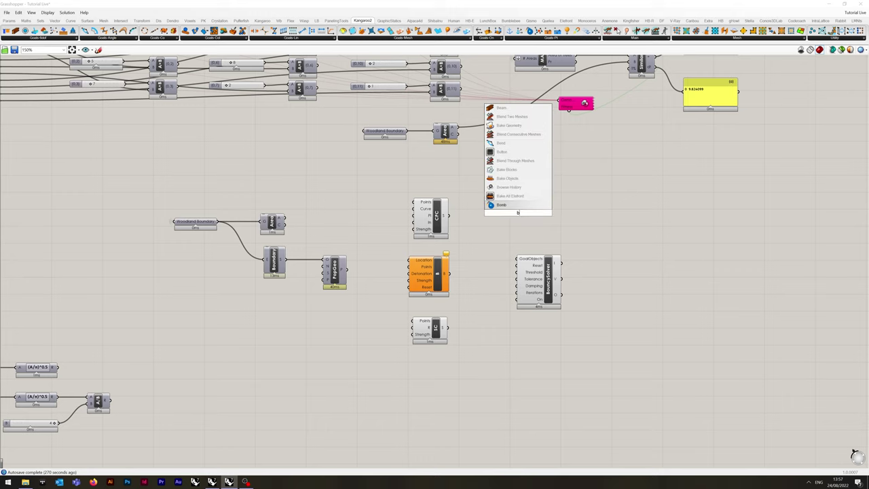
pyautogui.write('oolean')
pyautogui.click(511, 195)
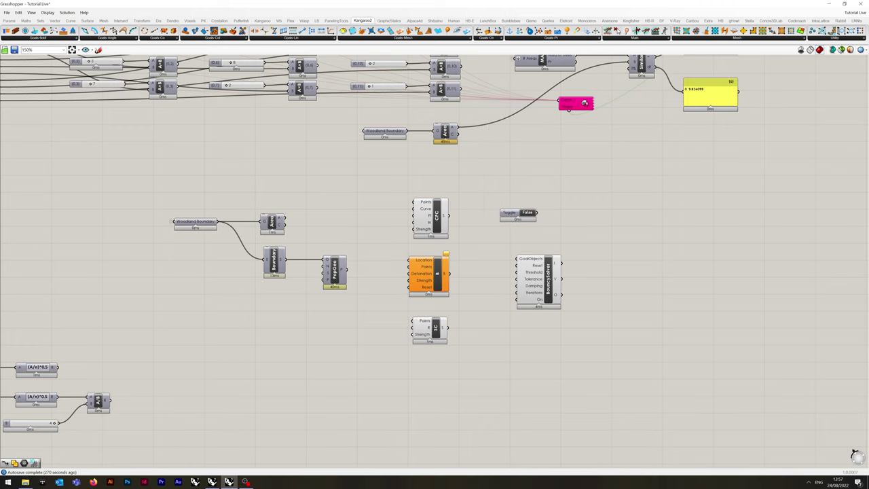
pyautogui.moveTo(508, 213); pyautogui.dragTo(432, 178)
pyautogui.hotkey('ctrl', 'c')
pyautogui.hotkey('ctrl', 'v')
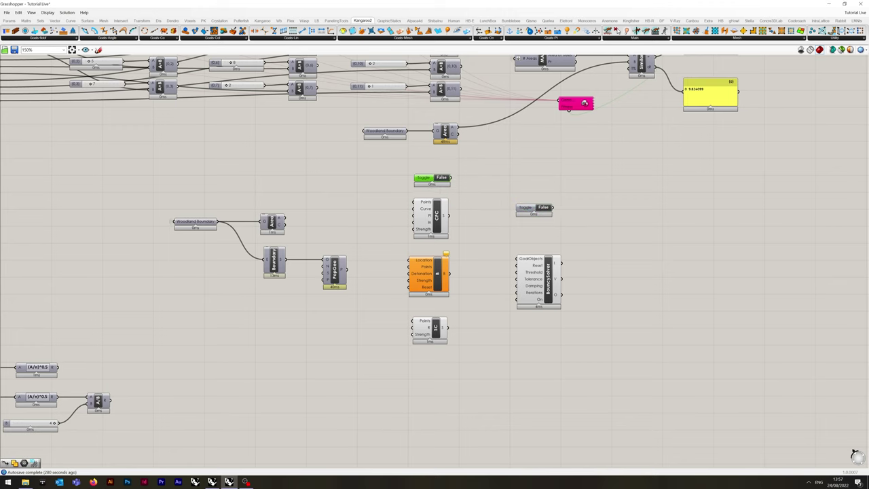
# Add a Button between the toggle and BouncySolver and rename it Reset
pyautogui.doubleClick(526, 228)
pyautogui.write('button')
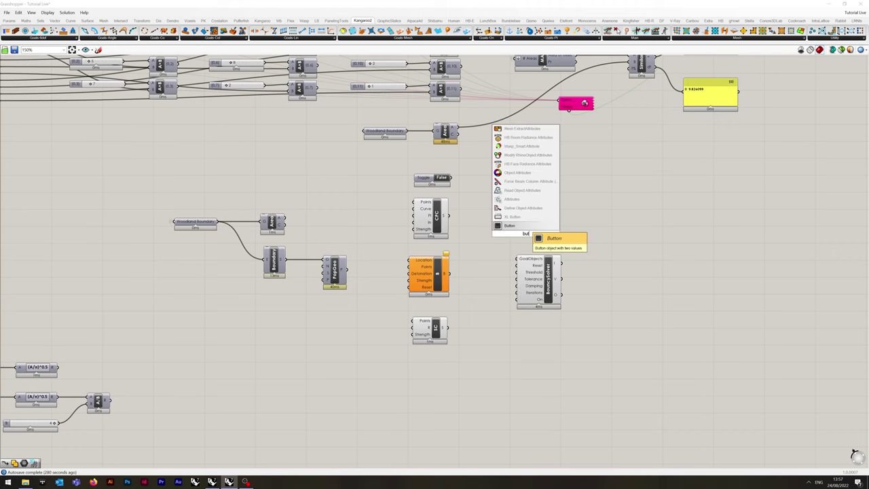
pyautogui.press('Return')
pyautogui.moveTo(517, 234); pyautogui.dragTo(524, 227)
pyautogui.moveTo(485, 231); pyautogui.dragTo(499, 281, button='right')
pyautogui.rightClick(543, 277)
pyautogui.write('Res')
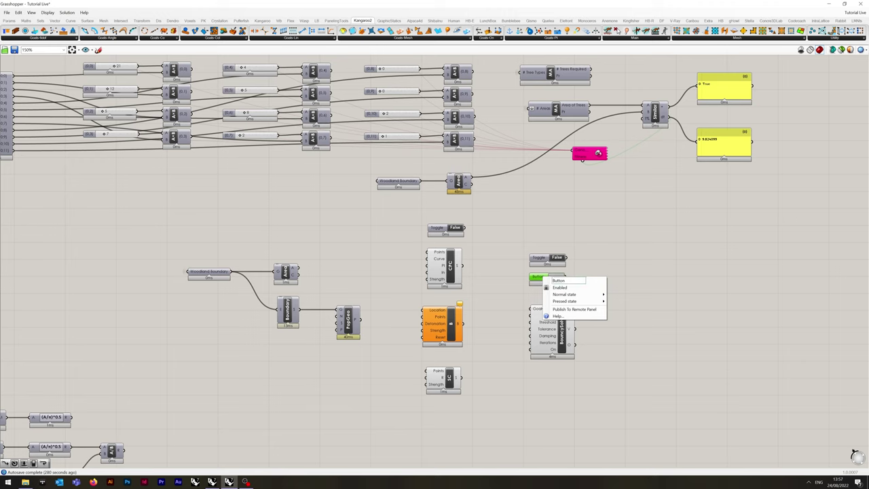
pyautogui.write('et')
pyautogui.press('Return')
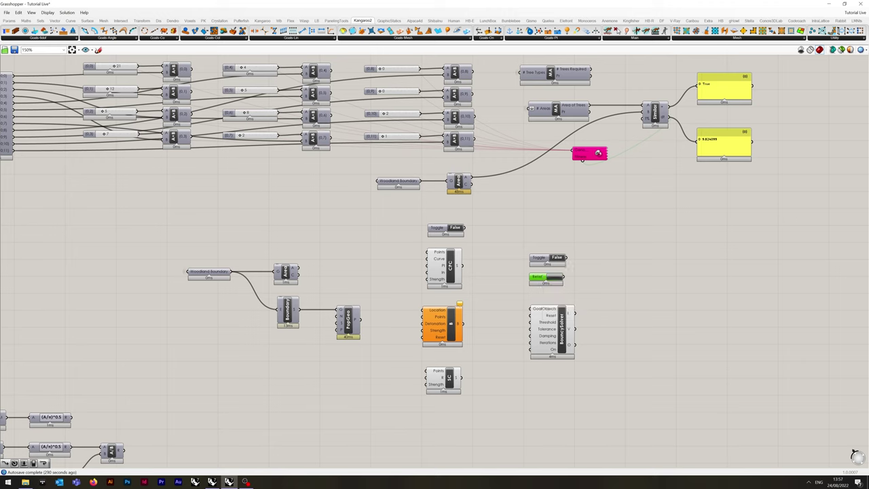
# Rename the Boolean Toggle above BouncySolver as Sim Run
pyautogui.rightClick(541, 259)
pyautogui.write('Sim')
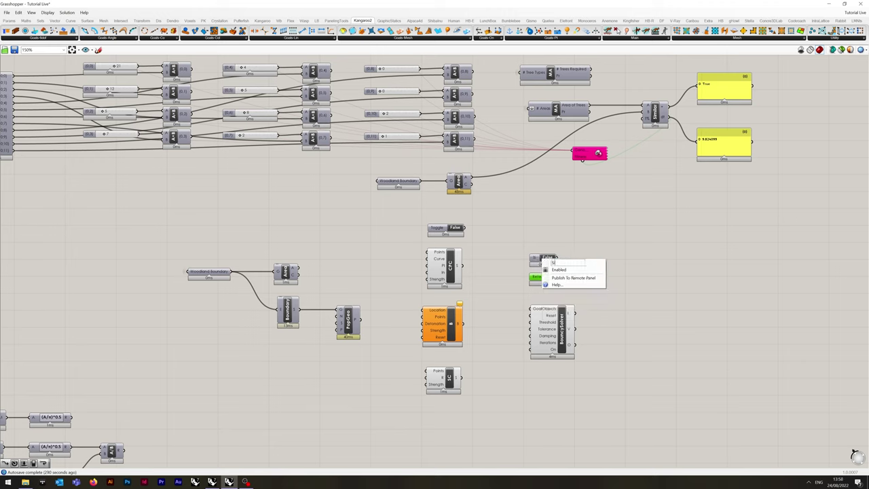
pyautogui.write(' Run')
pyautogui.press('Return')
# Rename the Boolean Toggle above CurvePointCollide as Interior and set it to True
pyautogui.rightClick(444, 229)
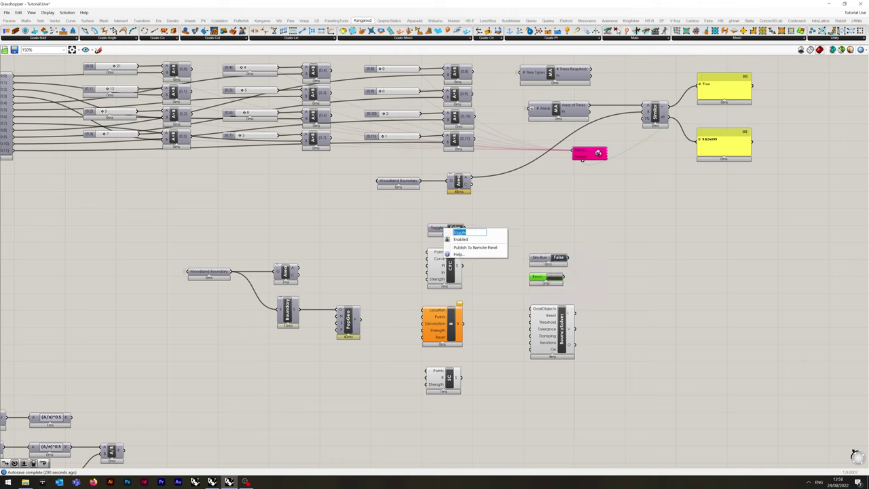
pyautogui.write('Inb')
pyautogui.press('BackSpace')
pyautogui.write('terior')
pyautogui.press('Return')
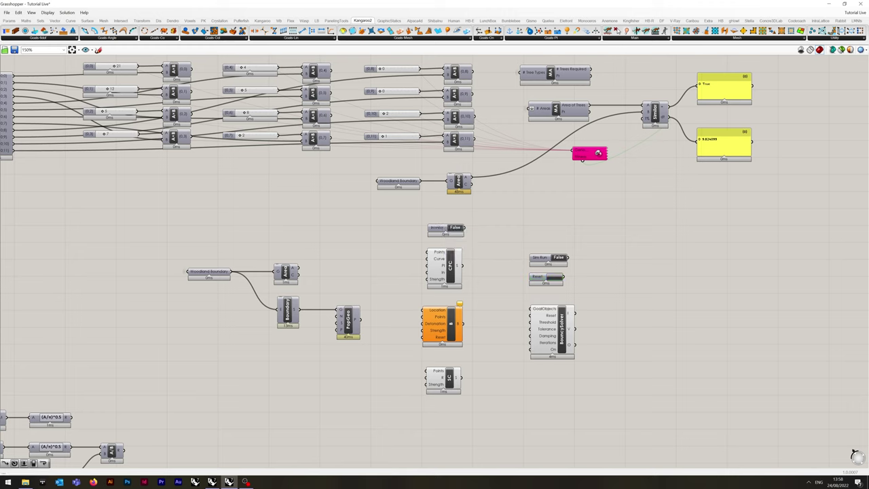
pyautogui.click(455, 228)
# Set the Sim Run toggle to True and wire the Reset button to the Reset inputs of BouncySolver and Bomb
pyautogui.click(558, 258)
pyautogui.moveTo(538, 277); pyautogui.dragTo(530, 315)
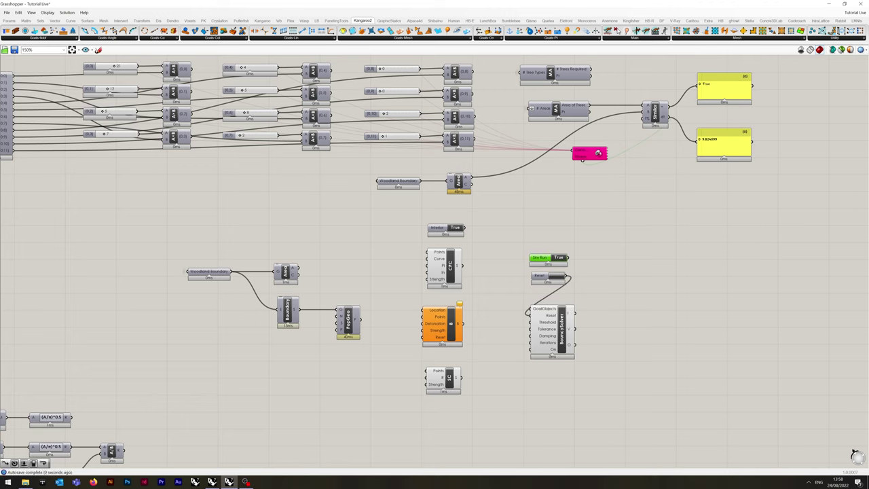
pyautogui.moveTo(566, 276); pyautogui.dragTo(424, 337)
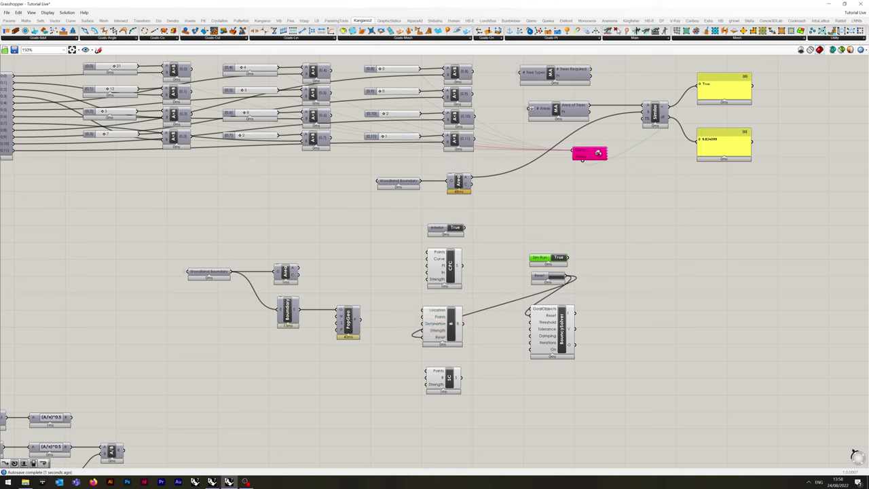
# Set Sim Run to False, wire it to BouncySolver's On input, and connect the Interior toggle to CurvePointCollide's In input
pyautogui.moveTo(569, 258); pyautogui.dragTo(520, 348)
pyautogui.doubleClick(559, 257)
pyautogui.moveTo(572, 258); pyautogui.dragTo(530, 348)
pyautogui.moveTo(467, 227); pyautogui.dragTo(427, 272)
# Hide the wires entering CurvePointCollide's In input, Bomb's Reset input, and BouncySolver's On and Reset inputs
pyautogui.rightClick(427, 272)
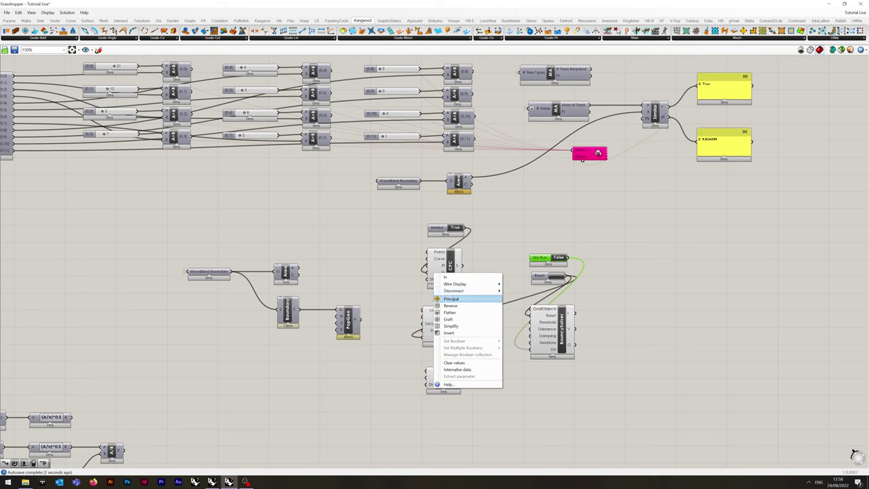
pyautogui.moveTo(450, 280)
pyautogui.click(520, 290)
pyautogui.rightClick(442, 336)
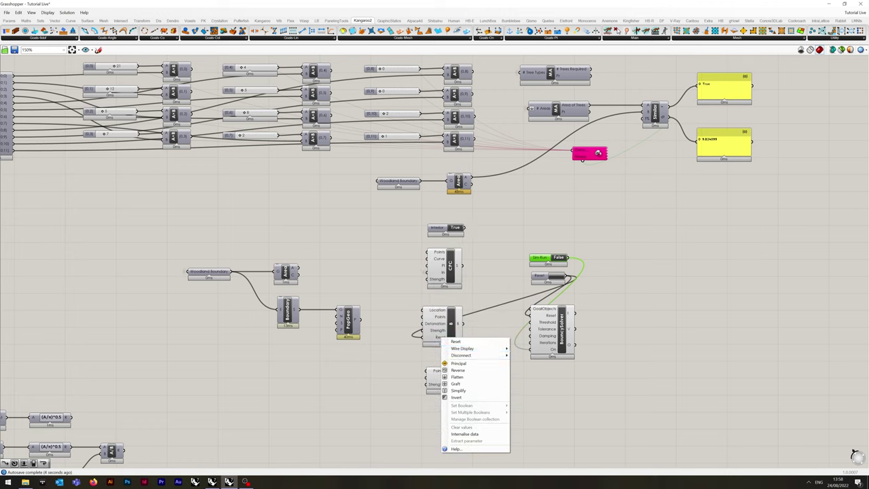
pyautogui.moveTo(475, 348)
pyautogui.click(526, 349)
pyautogui.rightClick(545, 350)
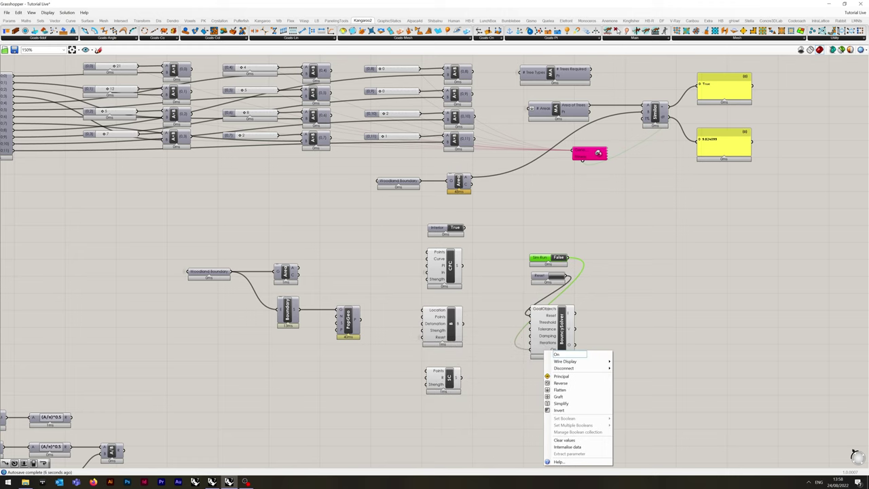
pyautogui.moveTo(577, 361)
pyautogui.click(631, 375)
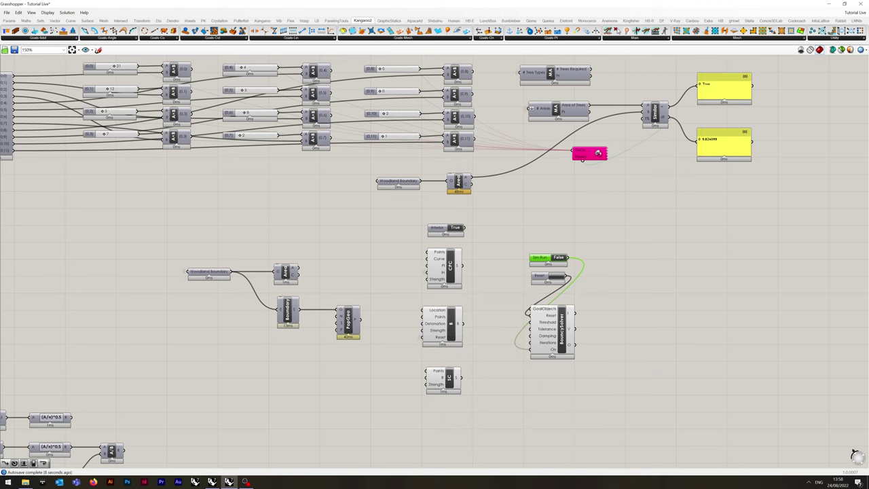
pyautogui.rightClick(530, 310)
pyautogui.moveTo(550, 324)
pyautogui.click(635, 328)
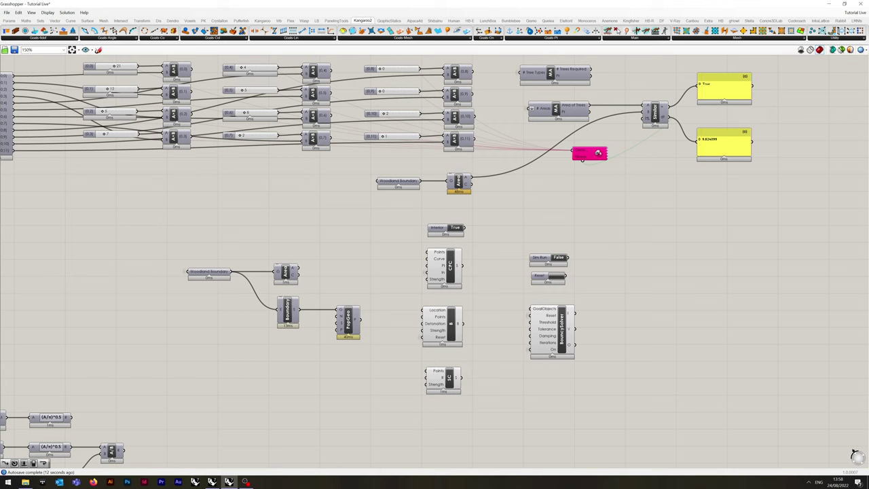
# Add a Number parameter below the Boundary Surfaces component and feed it from the # Trees Required output
pyautogui.moveTo(380, 271); pyautogui.dragTo(411, 248, button='right')
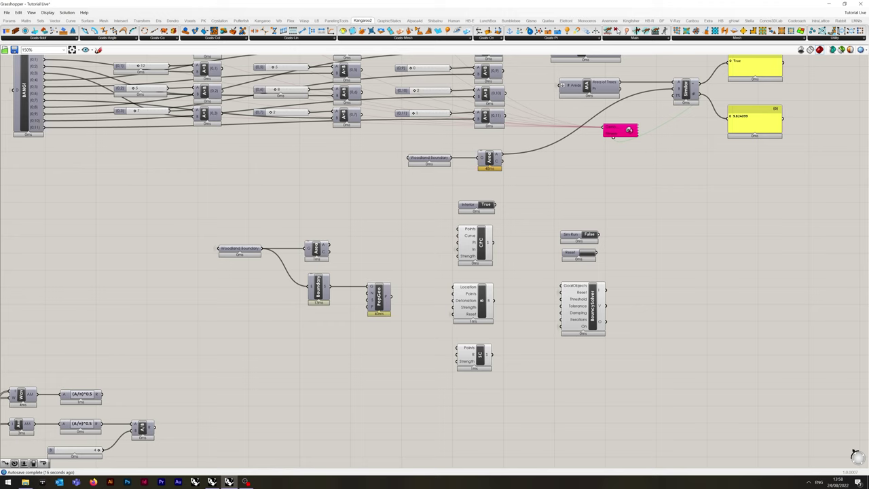
pyautogui.doubleClick(312, 313)
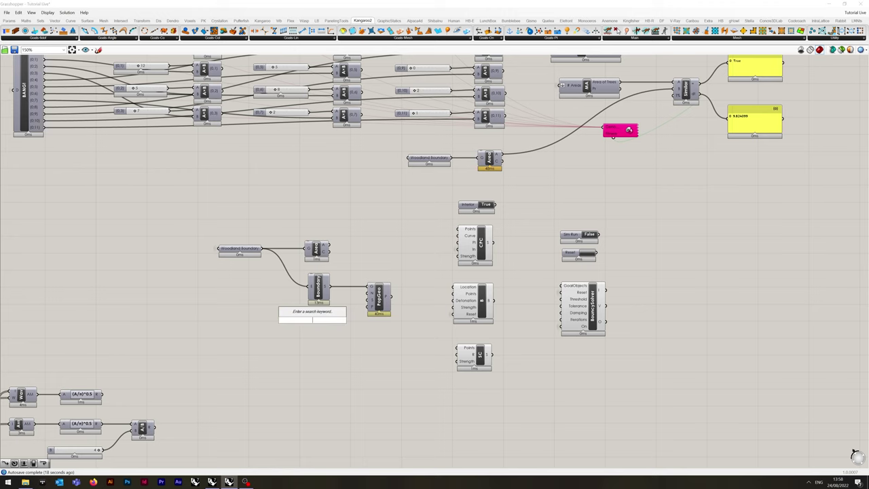
pyautogui.write('num')
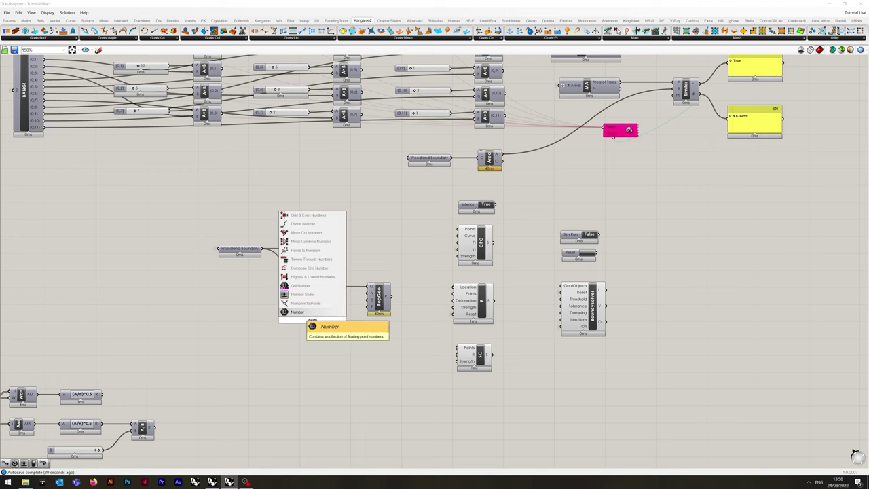
pyautogui.click(306, 312)
pyautogui.moveTo(306, 312); pyautogui.dragTo(394, 306, button='right')
pyautogui.moveTo(63, 391)
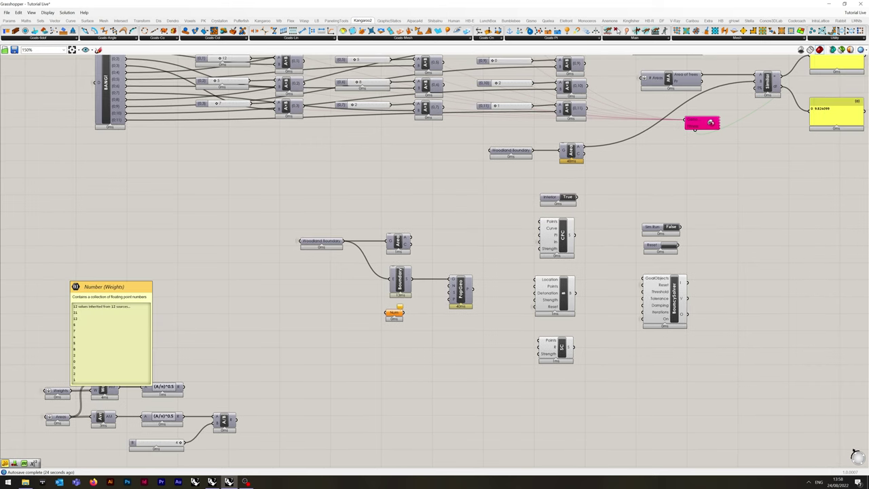
pyautogui.moveTo(271, 339); pyautogui.dragTo(183, 408, button='right')
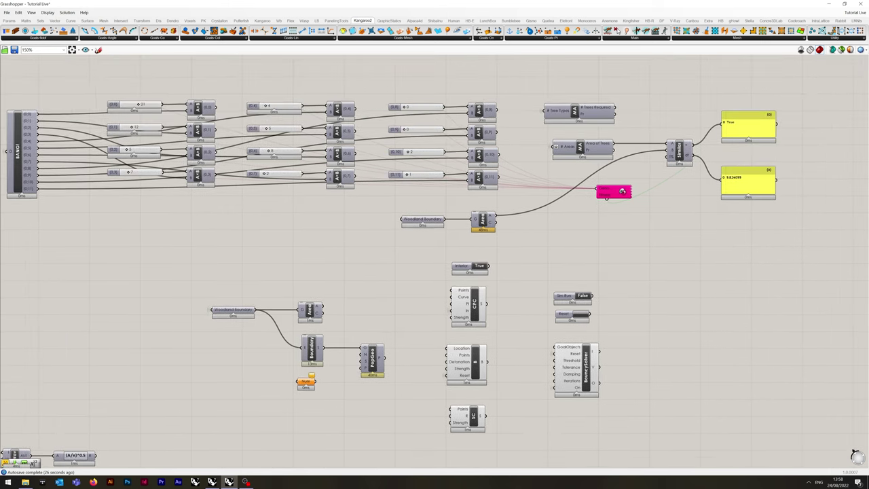
pyautogui.moveTo(614, 108)
pyautogui.moveTo(614, 108); pyautogui.dragTo(299, 382)
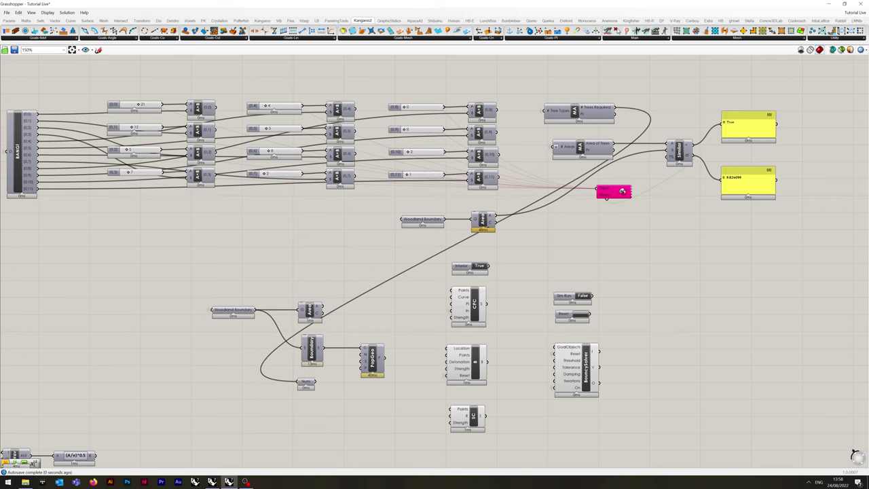
# Rename the new Number parameter as # Trees and hide its incoming wire
pyautogui.rightClick(305, 382)
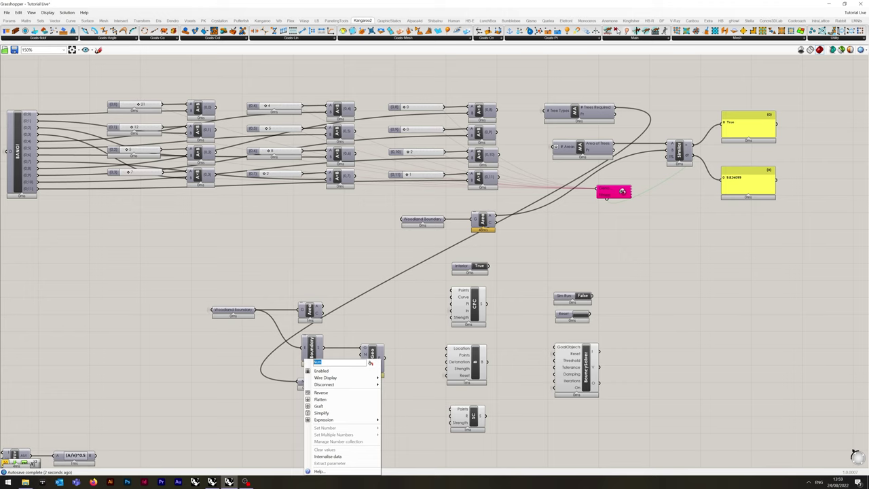
pyautogui.write('T')
pyautogui.press('BackSpace')
pyautogui.press('BackSpace')
pyautogui.press('BackSpace')
pyautogui.press('BackSpace')
pyautogui.write('# Trees')
pyautogui.moveTo(325, 384)
pyautogui.click(400, 383)
# Connect the # Trees parameter to Populate Geometry's N input and place it directly under the Boundary component
pyautogui.moveTo(316, 381); pyautogui.dragTo(363, 354)
pyautogui.moveTo(305, 381); pyautogui.dragTo(311, 373)
pyautogui.click(318, 399)
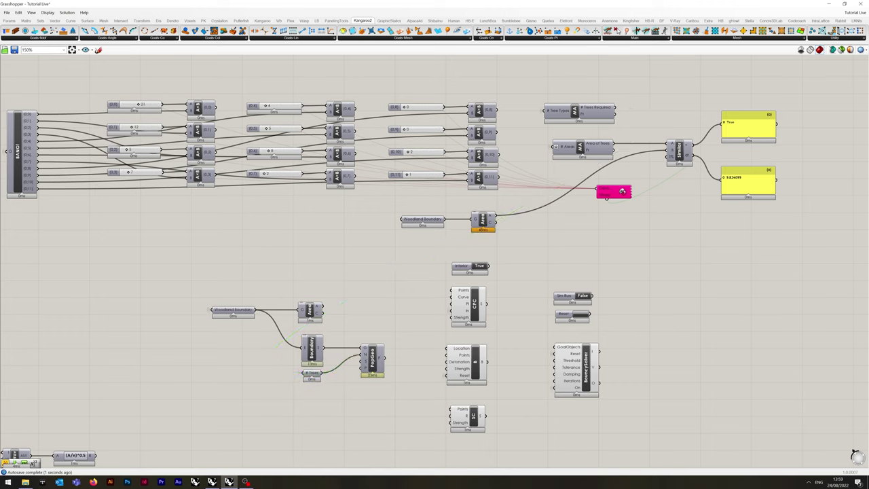
# Create a number slider from 1 to 100, wire it to Populate Geometry's Seed input, and place it below # Trees
pyautogui.doubleClick(299, 390)
pyautogui.write('1<100')
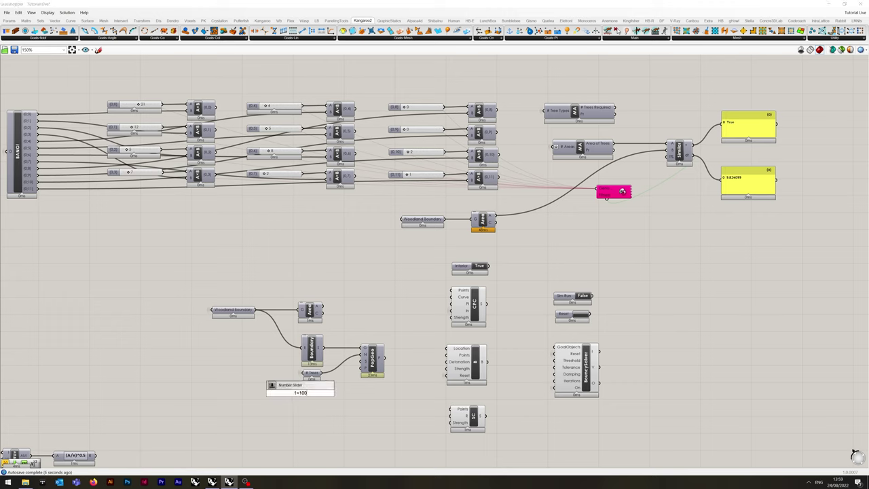
pyautogui.press('Return')
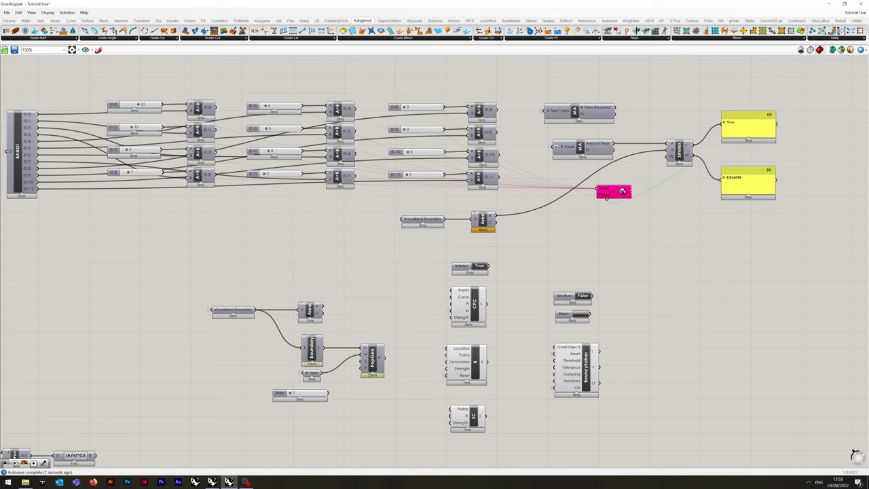
pyautogui.moveTo(327, 392); pyautogui.dragTo(361, 361)
pyautogui.moveTo(279, 393)
pyautogui.mouseDown()
pyautogui.moveTo(312, 393)
pyautogui.moveTo(270, 389)
pyautogui.mouseUp()
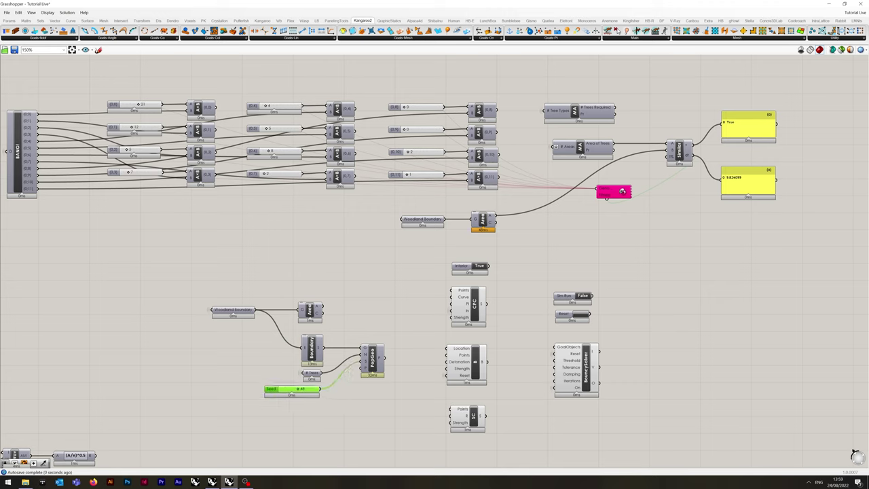
pyautogui.click(280, 411)
# Connect Populate Geometry's point output to the Points inputs of CurvePointCollide, Bomb and SphereCollide
pyautogui.moveTo(280, 412); pyautogui.dragTo(295, 347, button='right')
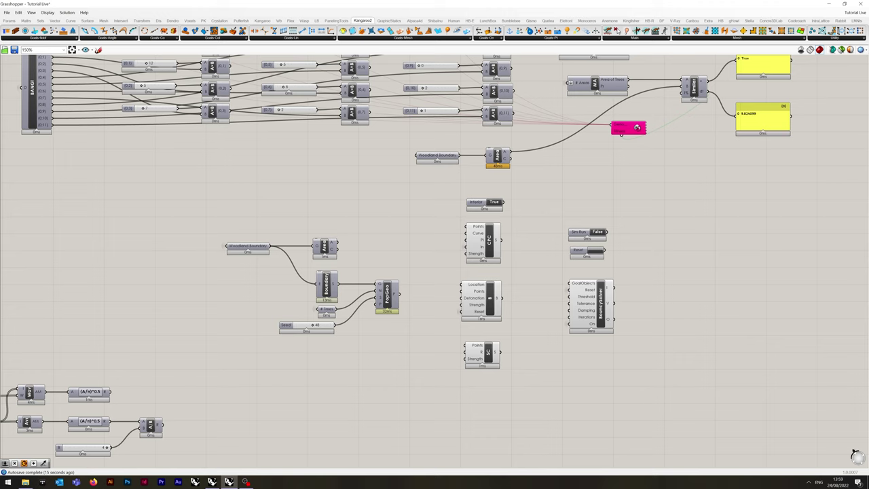
pyautogui.moveTo(399, 293); pyautogui.dragTo(466, 227)
pyautogui.moveTo(399, 293); pyautogui.dragTo(462, 290)
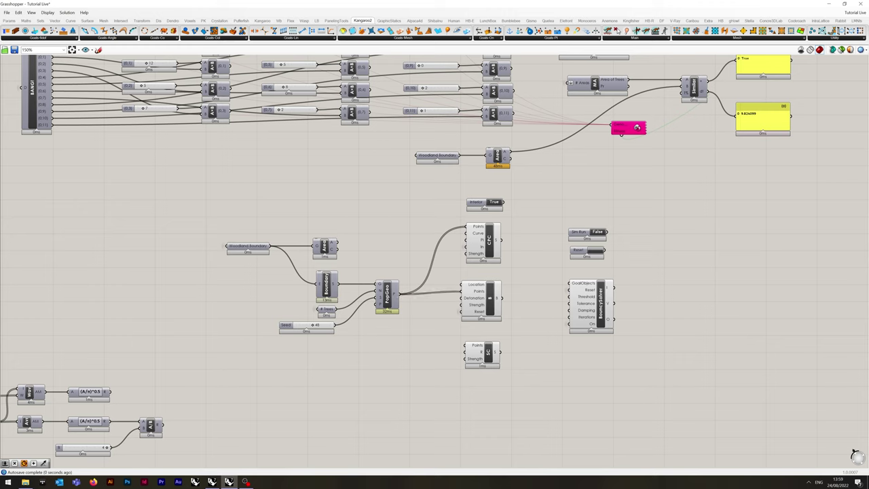
pyautogui.moveTo(399, 293); pyautogui.dragTo(465, 344)
# Wire the lower division result to SphereCollide's R input and the woodland boundary's Area centroid to Bomb's Location input
pyautogui.moveTo(161, 425); pyautogui.dragTo(466, 352)
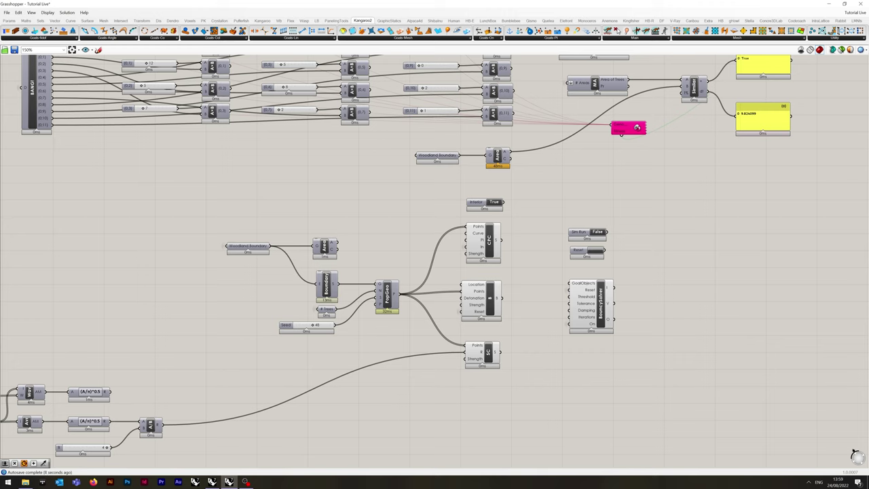
pyautogui.moveTo(337, 249); pyautogui.dragTo(463, 285)
pyautogui.moveTo(333, 249)
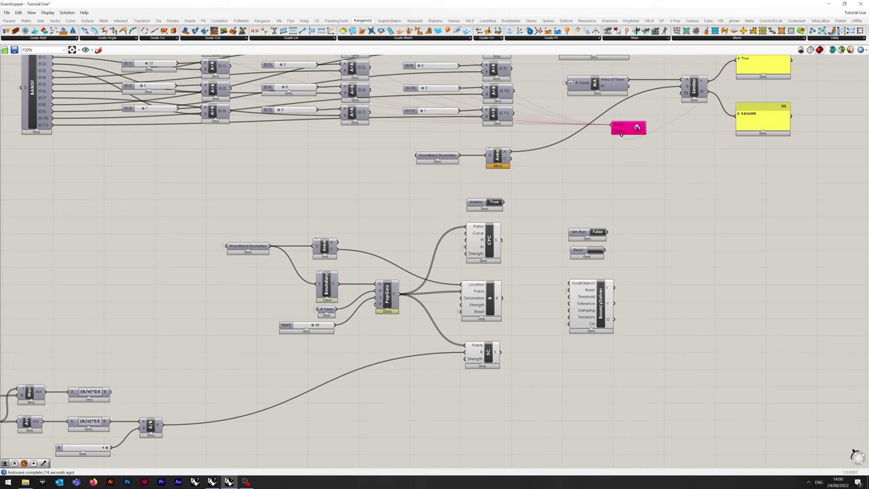
# Set Bomb's Detonation integer to 0
pyautogui.rightClick(467, 298)
pyautogui.moveTo(496, 357)
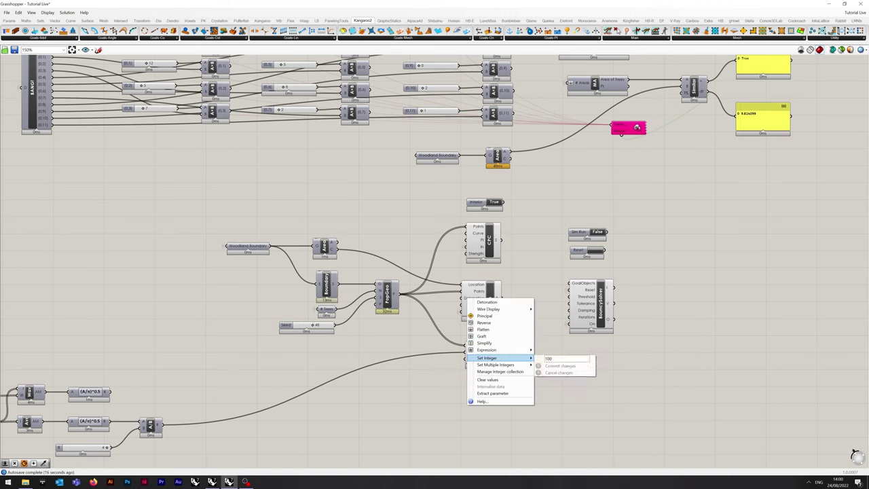
pyautogui.write('0')
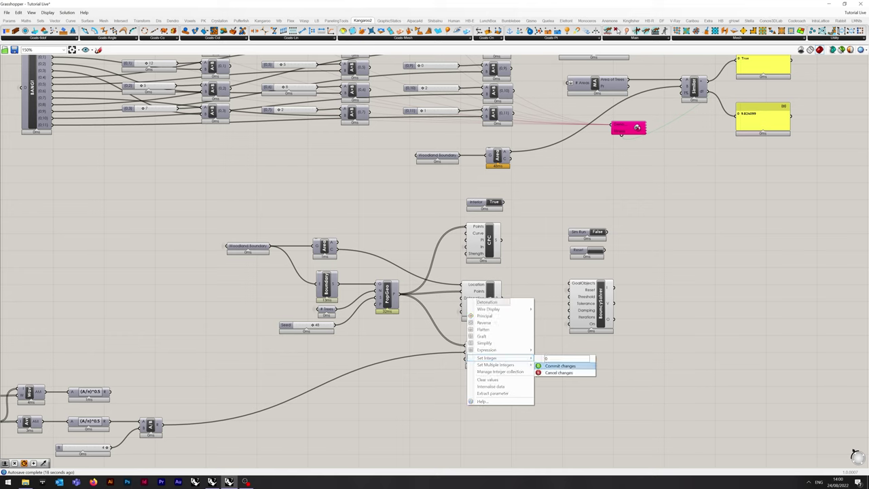
pyautogui.click(560, 366)
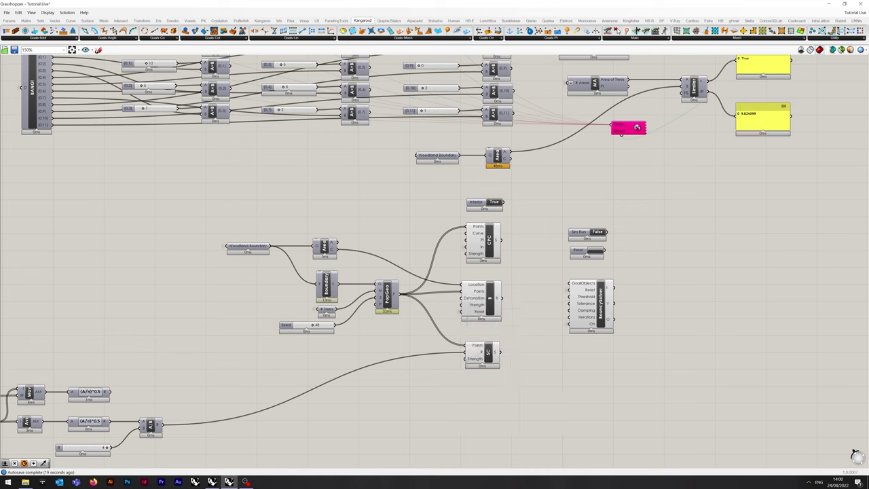
# Create a number slider ranging from 0.0 to 4.0 near the Bomb component and set it to 1.0
pyautogui.doubleClick(406, 333)
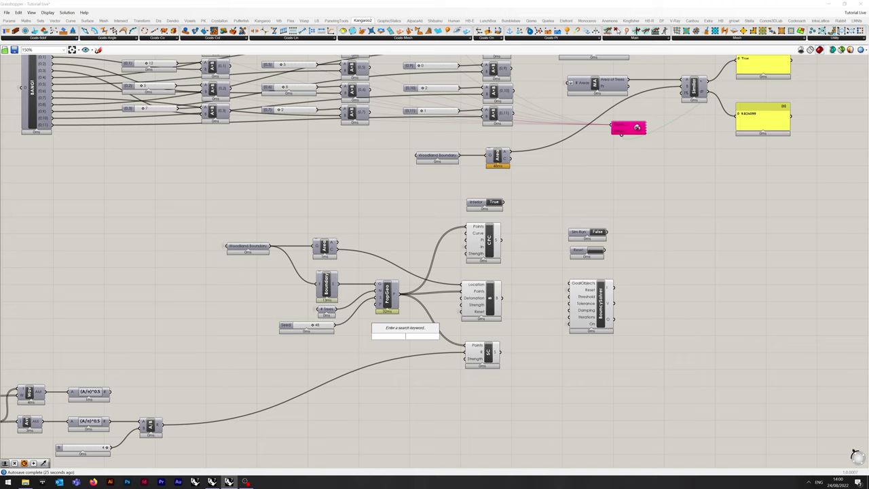
pyautogui.write('0.0<')
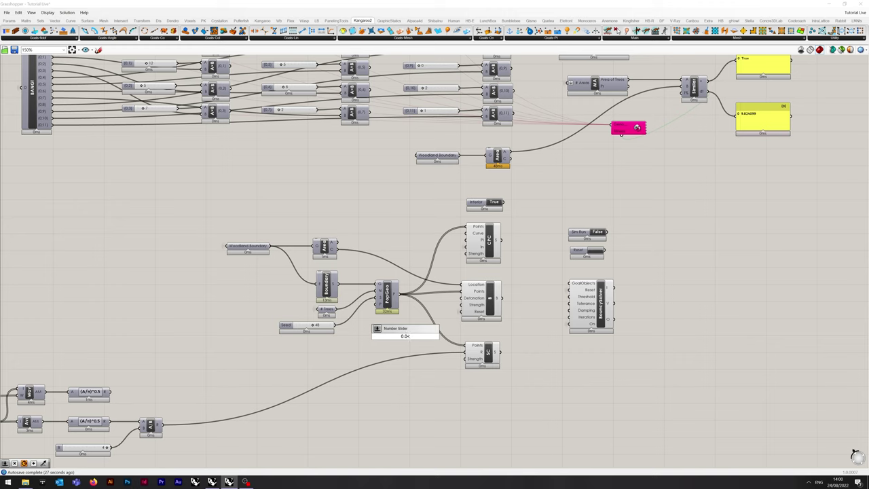
pyautogui.write('4.0')
pyautogui.press('Return')
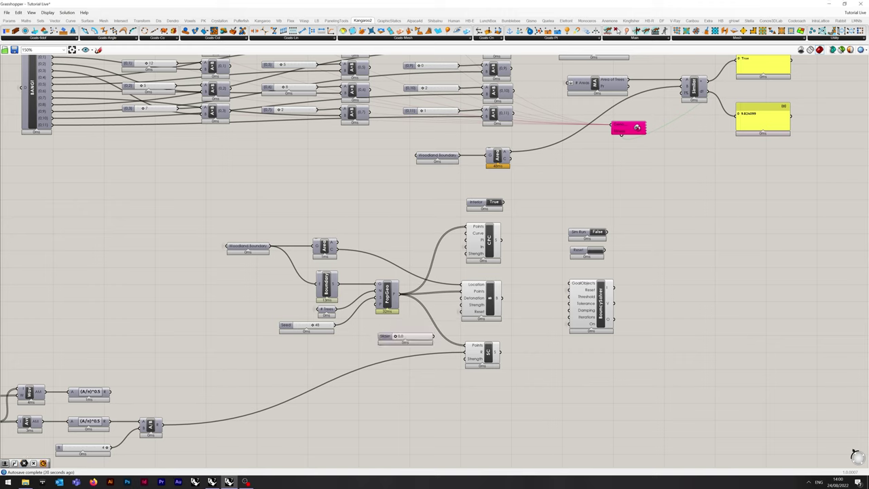
pyautogui.doubleClick(410, 337)
pyautogui.write('1')
pyautogui.press('Return')
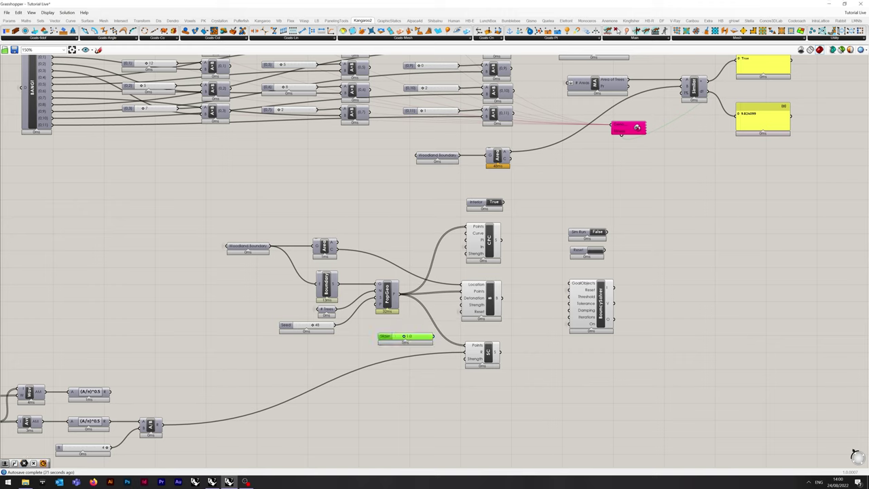
# Duplicate the 1.0 slider below SphereCollide and set the copy's maximum to 2
pyautogui.moveTo(386, 336); pyautogui.dragTo(387, 376)
pyautogui.hotkey('ctrl', 'v')
pyautogui.rightClick(390, 377)
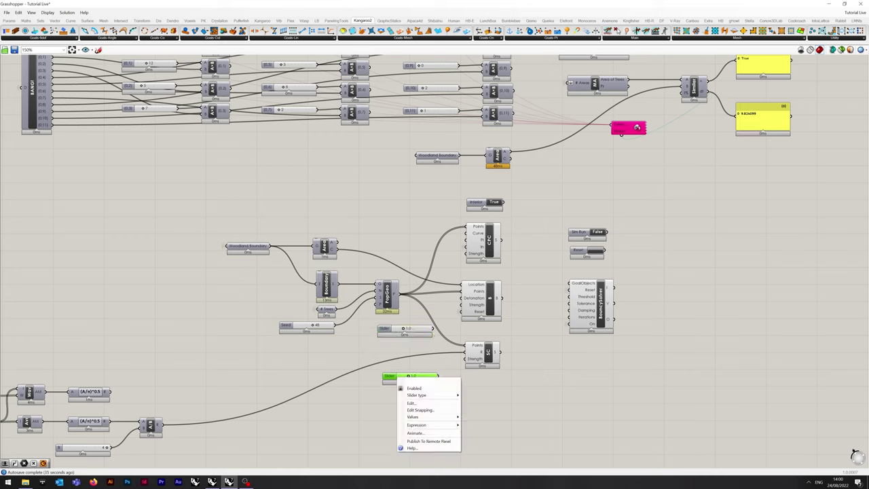
pyautogui.click(407, 403)
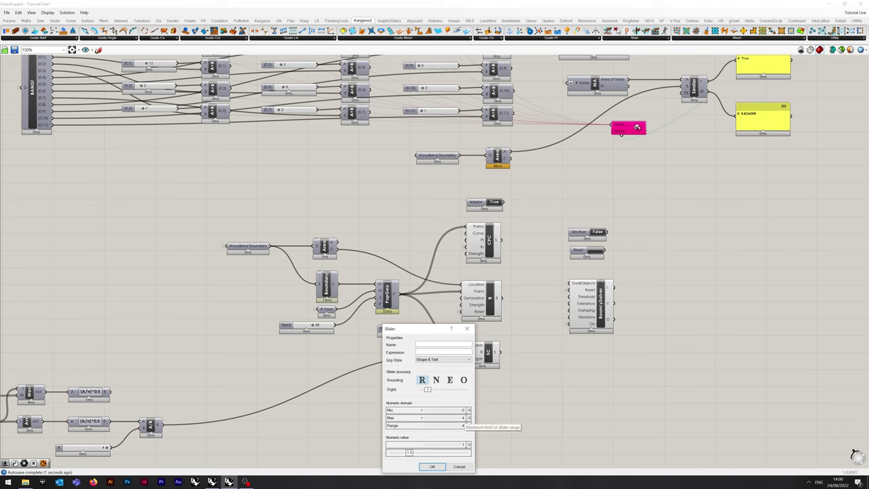
pyautogui.doubleClick(463, 418)
pyautogui.doubleClick(463, 425)
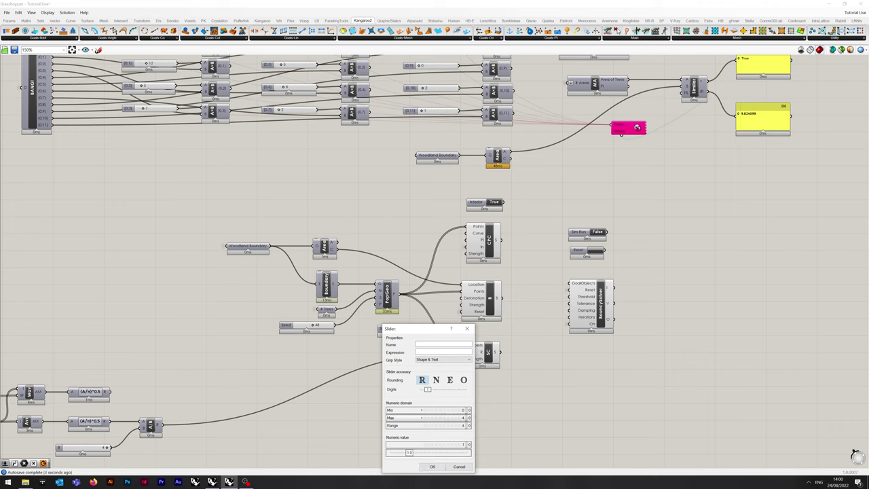
pyautogui.doubleClick(448, 418)
pyautogui.write('2')
pyautogui.click(431, 466)
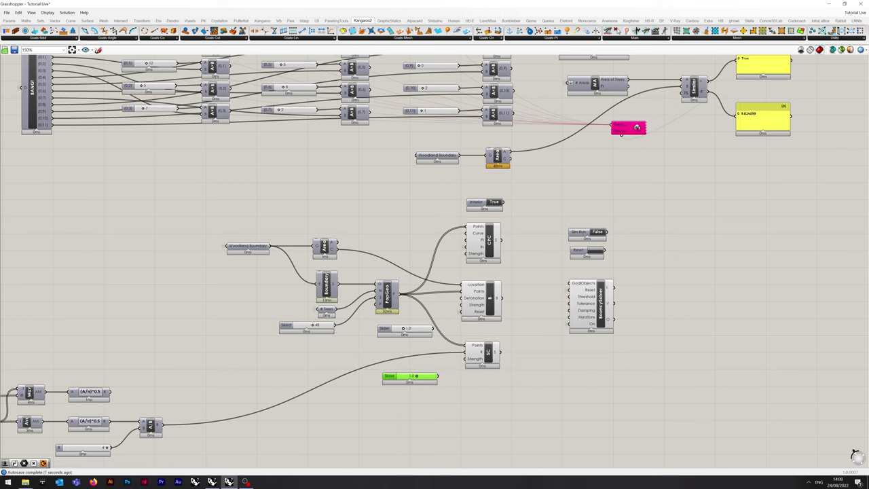
# Wire the two sliders to the Strength inputs of SphereCollide and Bomb and align each beside its component
pyautogui.moveTo(438, 376); pyautogui.dragTo(465, 358)
pyautogui.moveTo(432, 328); pyautogui.dragTo(462, 305)
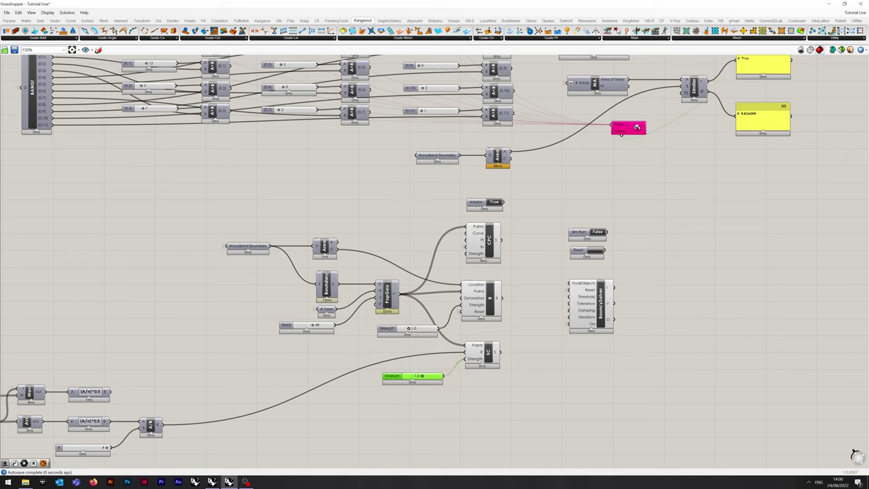
pyautogui.moveTo(386, 328); pyautogui.dragTo(385, 324)
pyautogui.moveTo(392, 375); pyautogui.dragTo(387, 359)
pyautogui.click(399, 387)
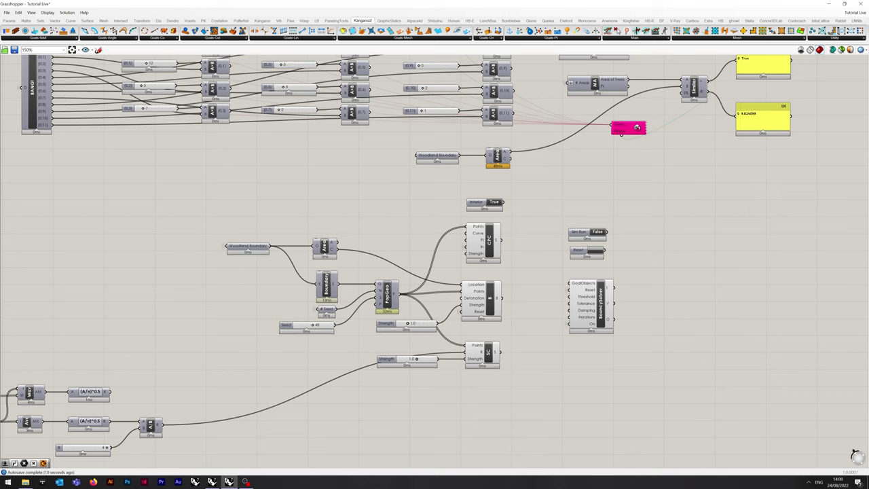
# Connect the Woodland Boundary curve to CurvePointCollide's Curve input
pyautogui.moveTo(269, 246); pyautogui.dragTo(465, 233)
pyautogui.click(422, 323)
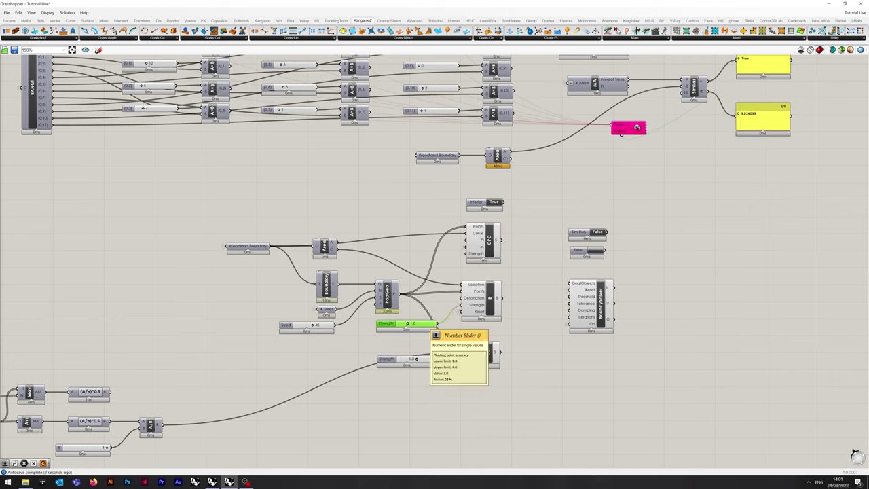
pyautogui.click(429, 342)
# Set the CurvePointCollide component's Strength to 10
pyautogui.rightClick(473, 254)
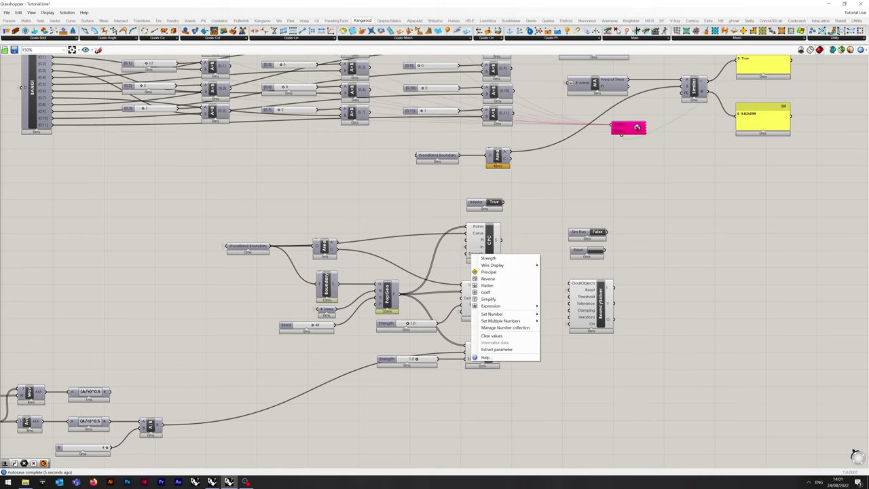
pyautogui.moveTo(506, 314)
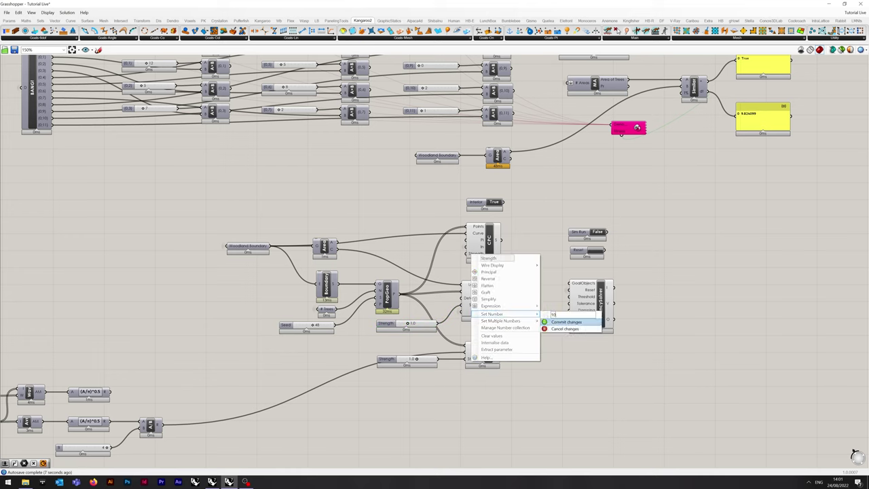
pyautogui.write('0')
pyautogui.click(563, 321)
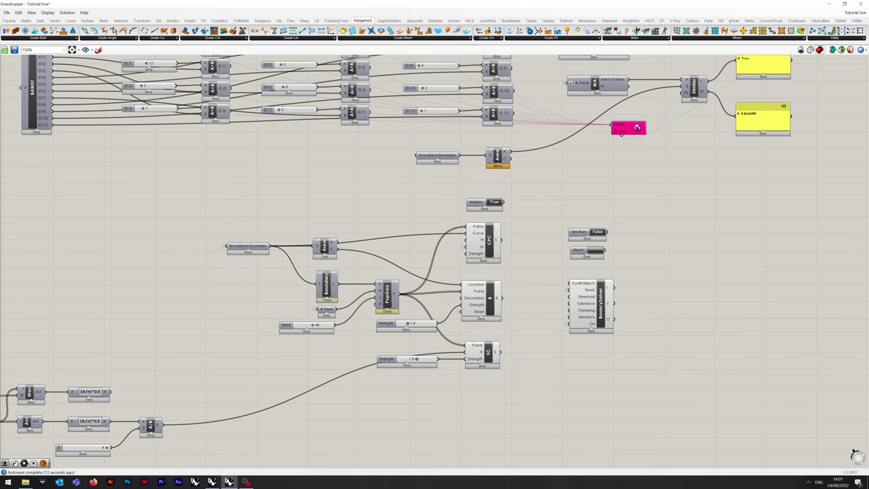
# Turn off the preview of the CurvePointCollide, Bomb and SphereCollide components
pyautogui.moveTo(536, 299); pyautogui.dragTo(509, 298, button='right')
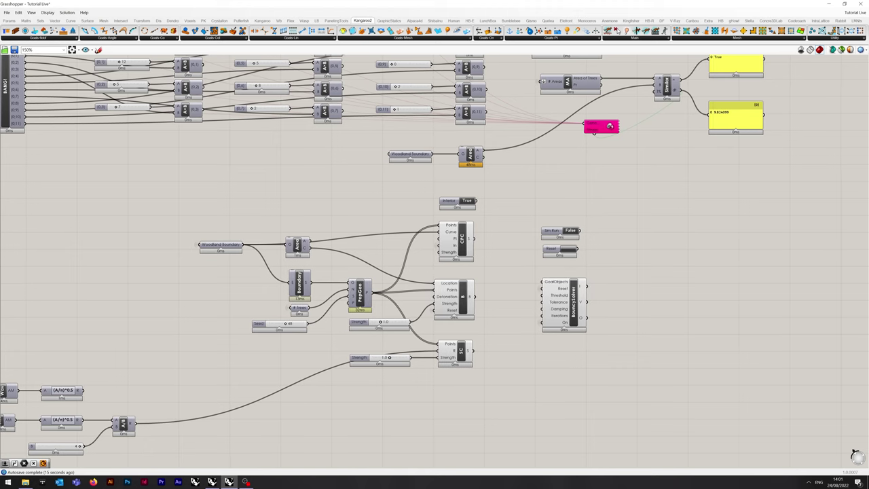
pyautogui.moveTo(484, 388); pyautogui.dragTo(452, 245)
pyautogui.rightClick(503, 270)
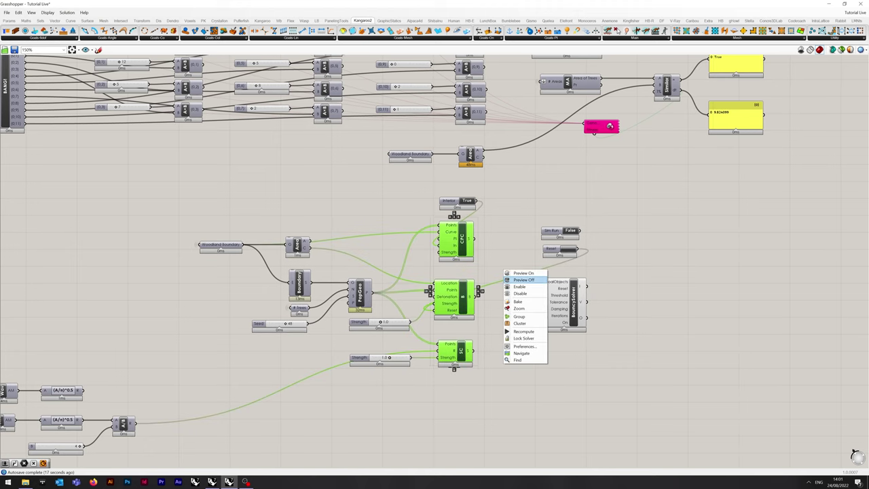
pyautogui.click(514, 281)
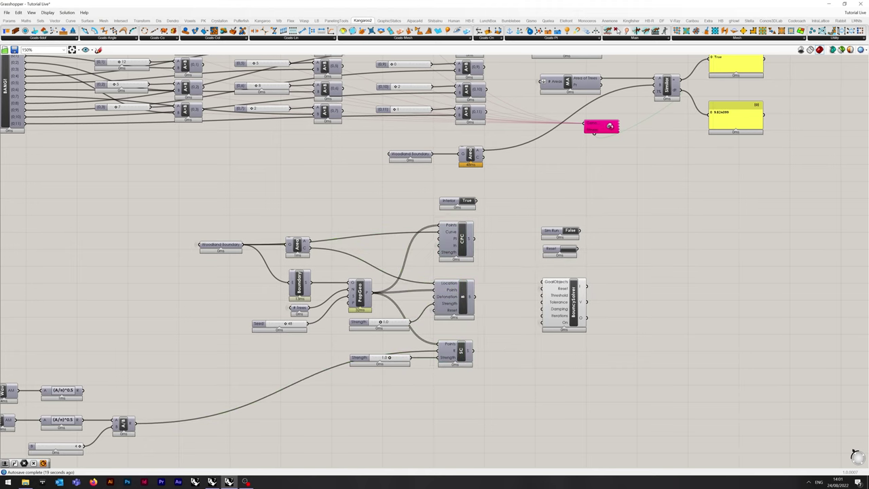
# Connect the outputs of CurvePointCollide, Bomb and SphereCollide together to the BouncySolver's GoalObjects input
pyautogui.moveTo(516, 272); pyautogui.dragTo(447, 279, button='right')
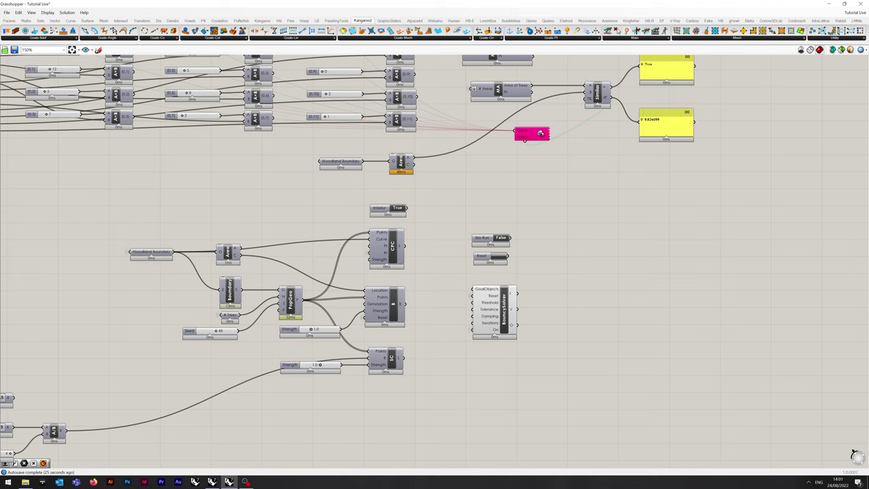
pyautogui.moveTo(404, 245); pyautogui.dragTo(473, 289)
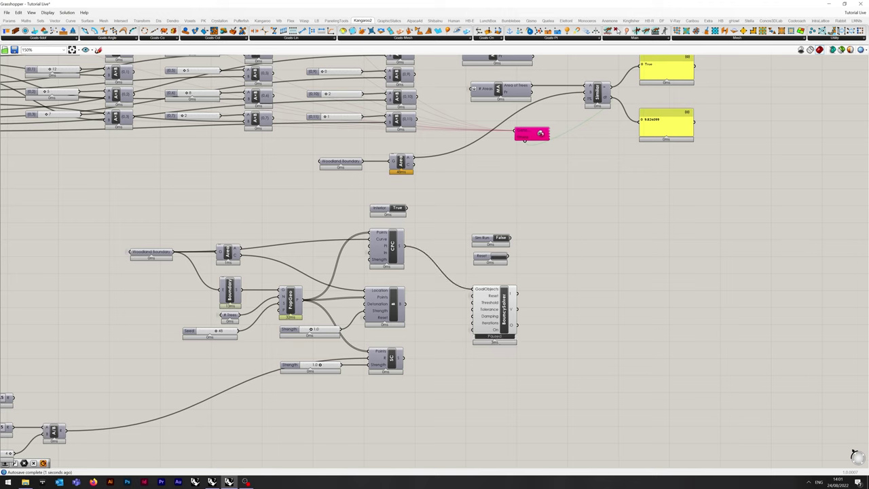
pyautogui.keyDown('shift'); pyautogui.moveTo(404, 303); pyautogui.dragTo(473, 289); pyautogui.keyUp('shift')
pyautogui.keyDown('shift'); pyautogui.moveTo(403, 355); pyautogui.dragTo(473, 289); pyautogui.keyUp('shift')
# Create a number slider ranging from 0.00 to 1.00, set it to 0.99 and connect it to the BouncySolver's Damping input
pyautogui.doubleClick(446, 395)
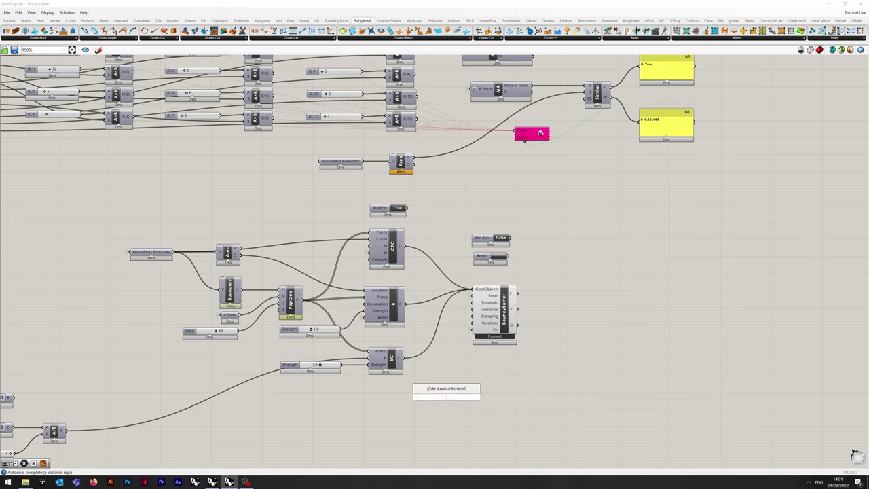
pyautogui.write('0.00<1.00')
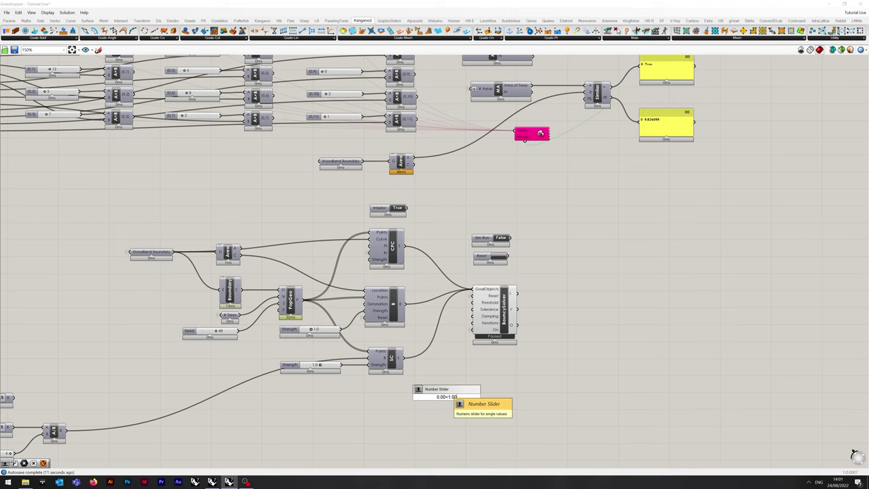
pyautogui.press('Return')
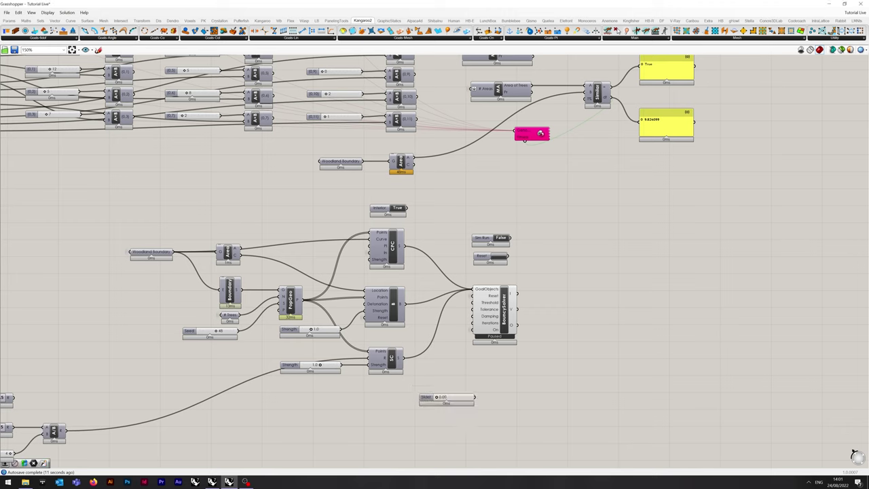
pyautogui.doubleClick(448, 397)
pyautogui.write('.99')
pyautogui.press('Return')
pyautogui.moveTo(471, 396); pyautogui.dragTo(473, 315)
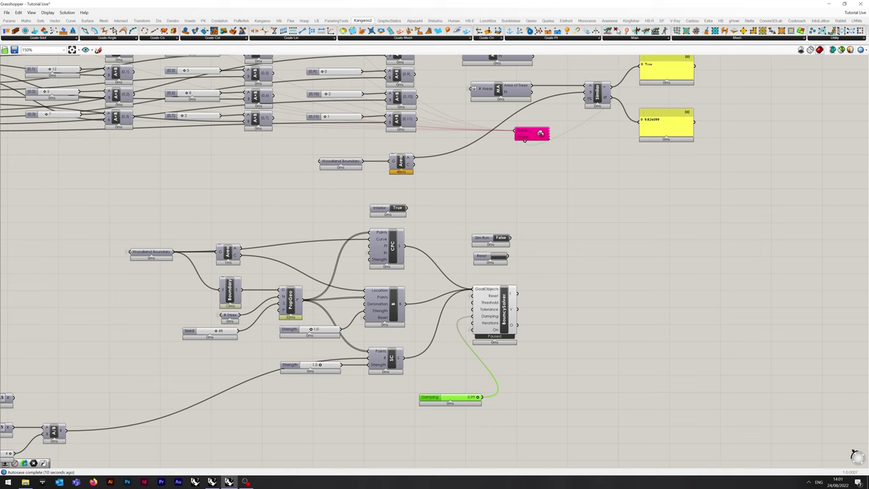
# Replace the default Iterations integer on the BouncySolver
pyautogui.rightClick(487, 323)
pyautogui.moveTo(516, 383)
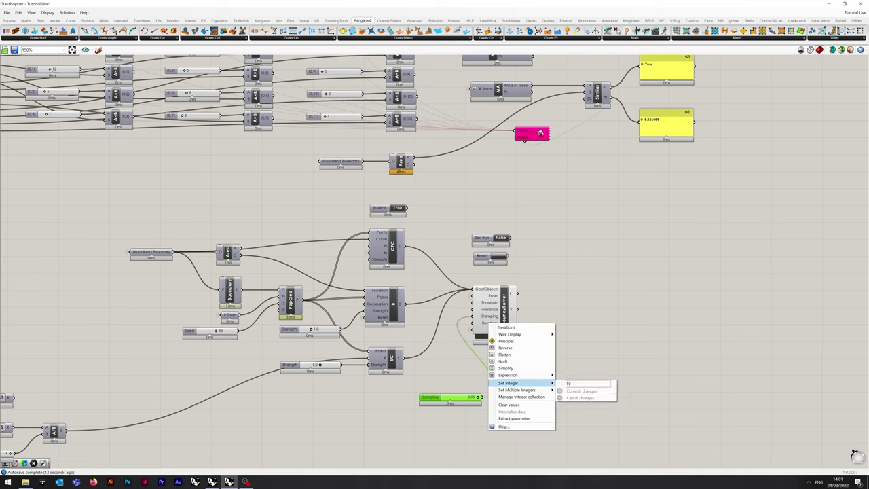
pyautogui.press('BackSpace')
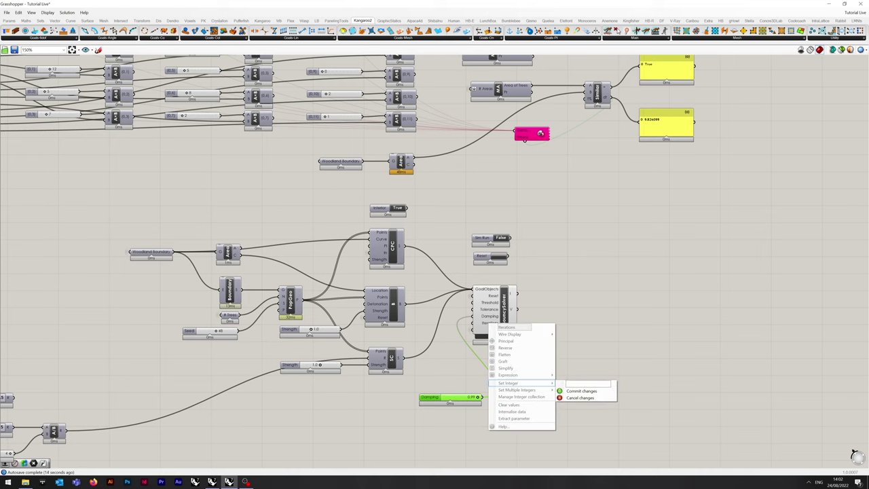
pyautogui.click(580, 391)
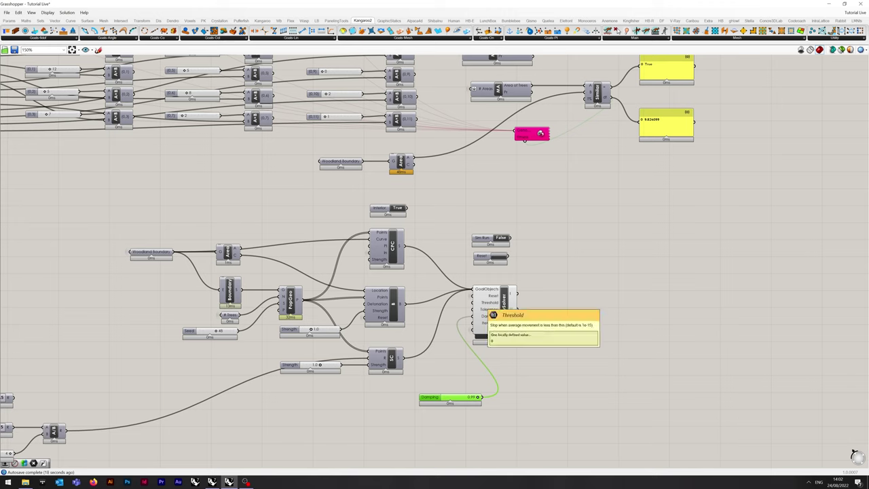
# Set the BouncySolver's Threshold to 0.1 and its Tolerance to 0.5
pyautogui.rightClick(481, 303)
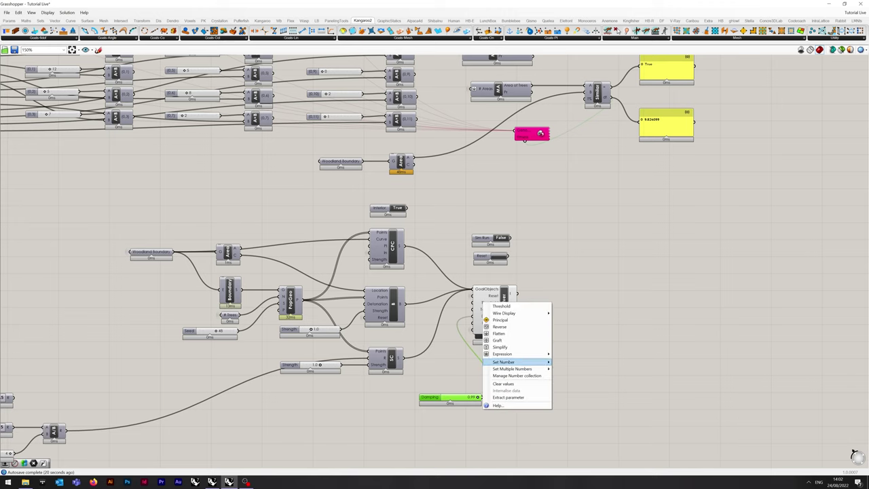
pyautogui.moveTo(509, 361)
pyautogui.click(574, 363)
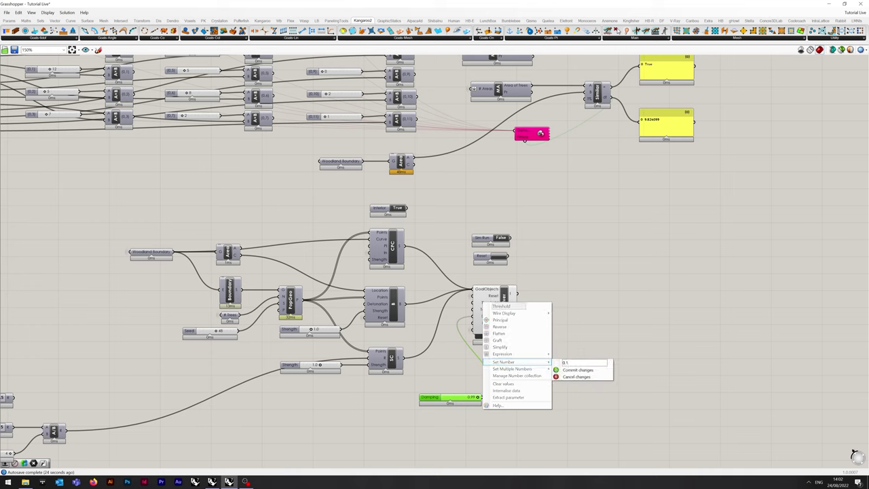
pyautogui.click(577, 370)
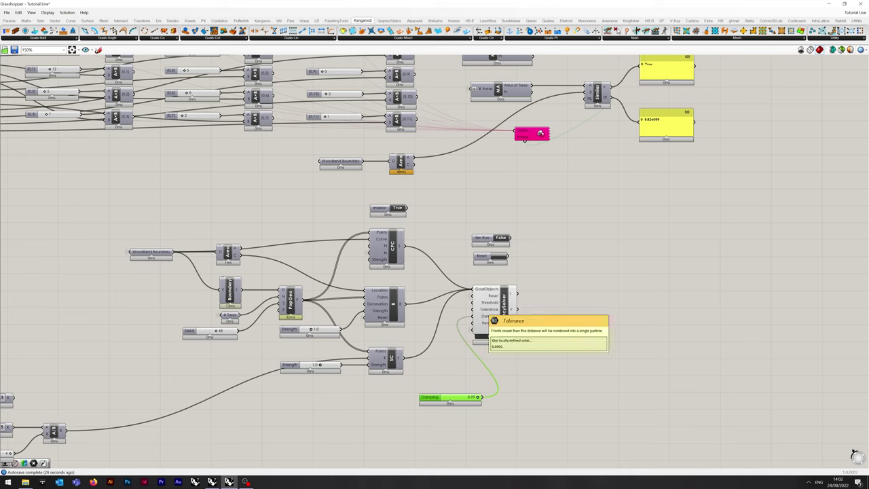
pyautogui.rightClick(484, 310)
pyautogui.moveTo(505, 368)
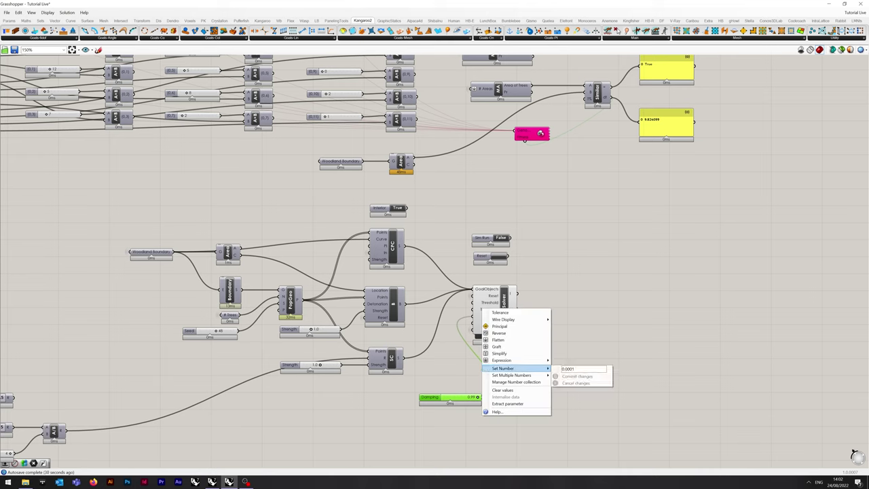
pyautogui.moveTo(575, 369); pyautogui.dragTo(560, 369)
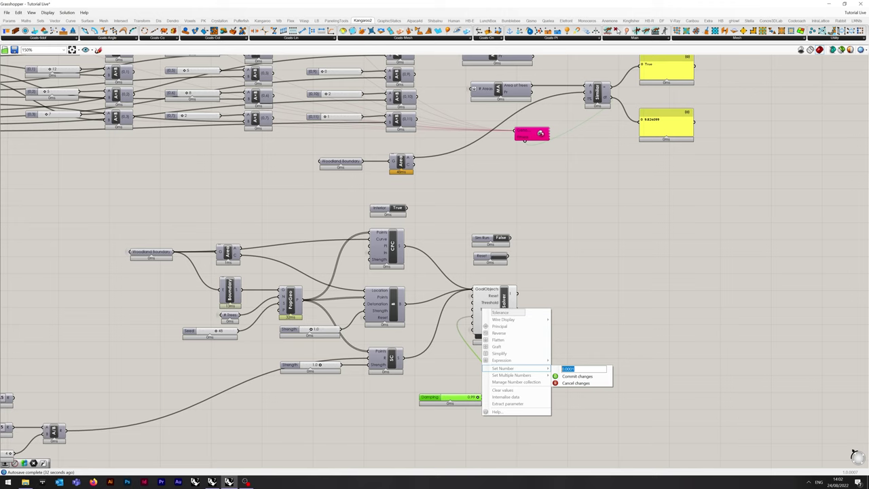
pyautogui.write('0.5')
pyautogui.press('Return')
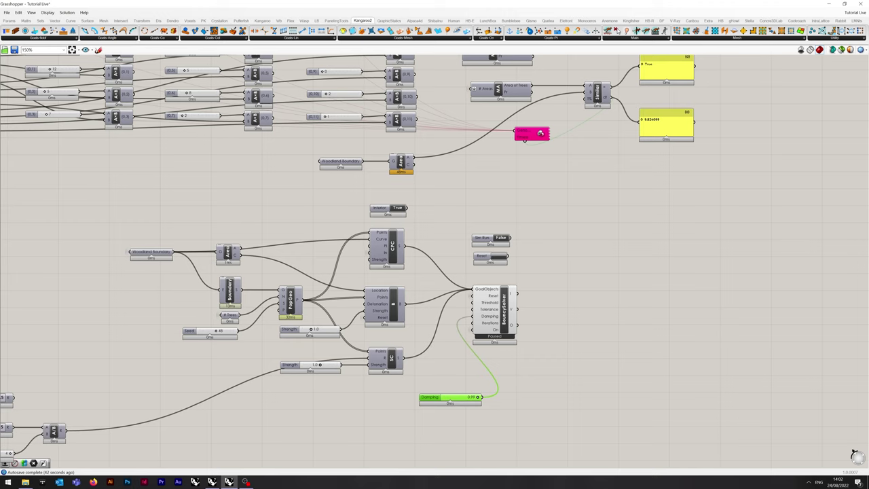
# Move the Damping slider underneath the SphereCollide component
pyautogui.moveTo(448, 397); pyautogui.dragTo(372, 395)
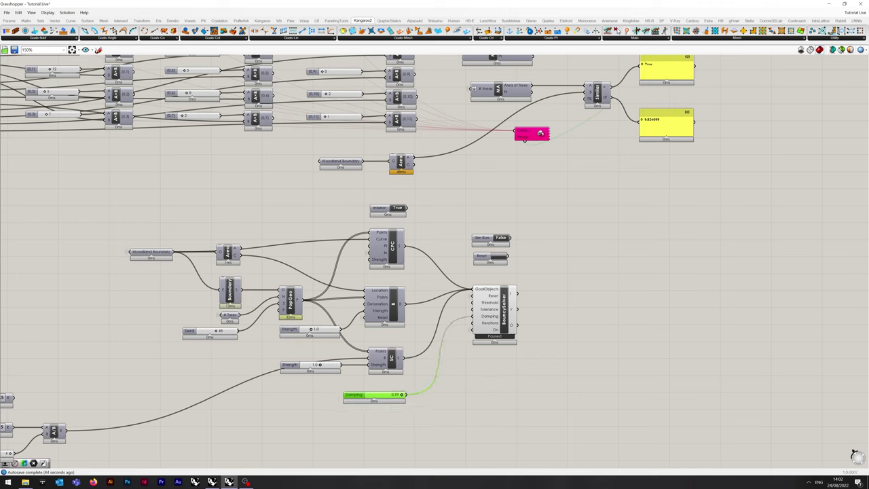
pyautogui.click(406, 426)
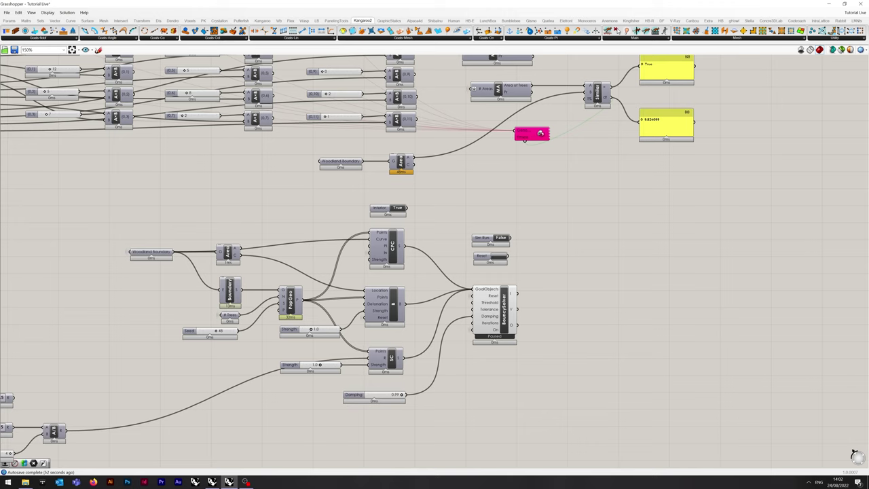
# Add a Cull Duplicates component for points and a Closest Point component beyond the BouncySolver's outputs
pyautogui.moveTo(577, 272); pyautogui.dragTo(454, 263, button='right')
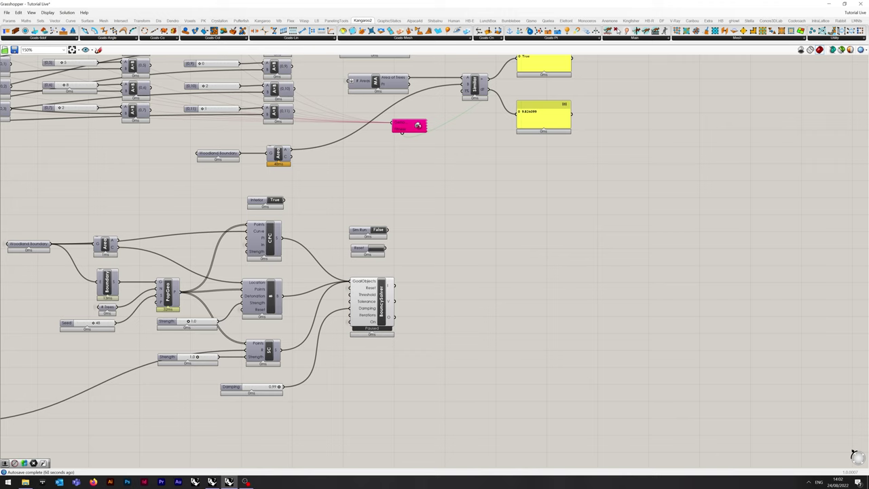
pyautogui.doubleClick(458, 307)
pyautogui.write('cull')
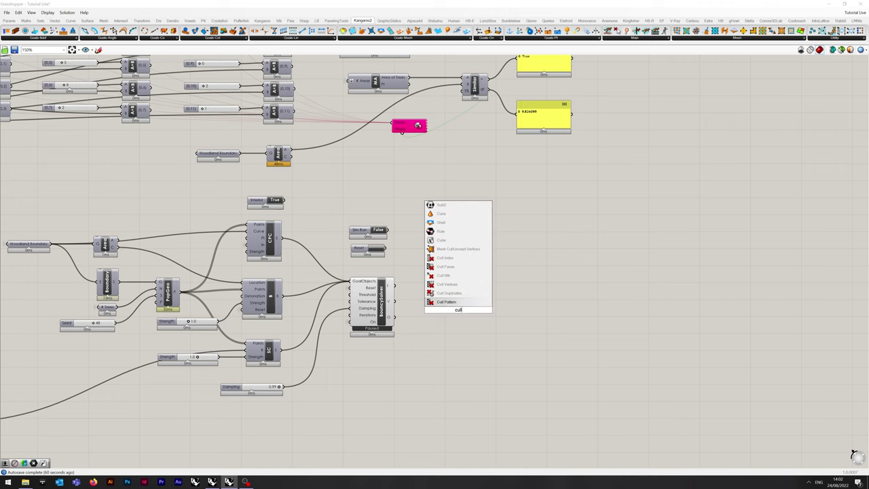
pyautogui.press('Return')
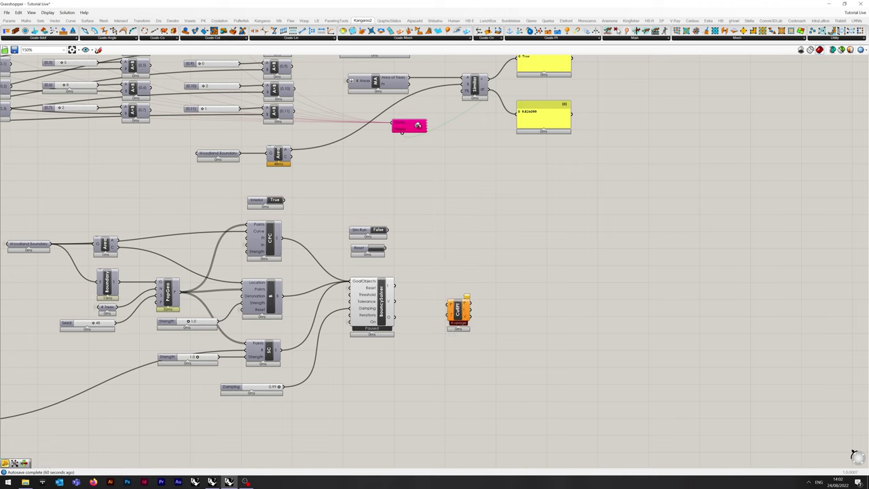
pyautogui.doubleClick(510, 291)
pyautogui.write('c')
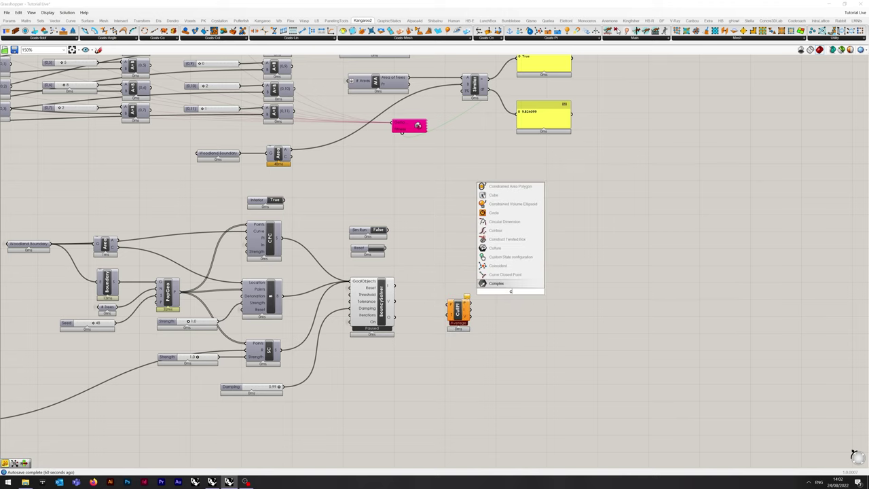
pyautogui.write('los')
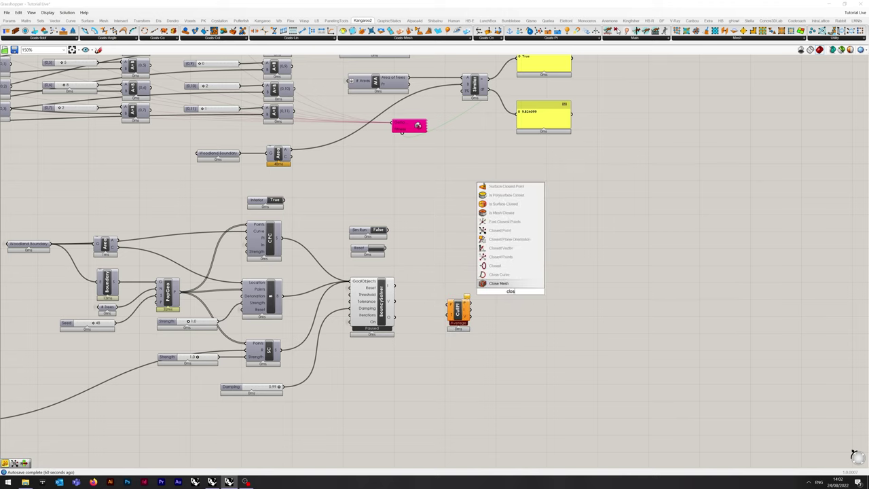
pyautogui.write('est')
pyautogui.click(513, 274)
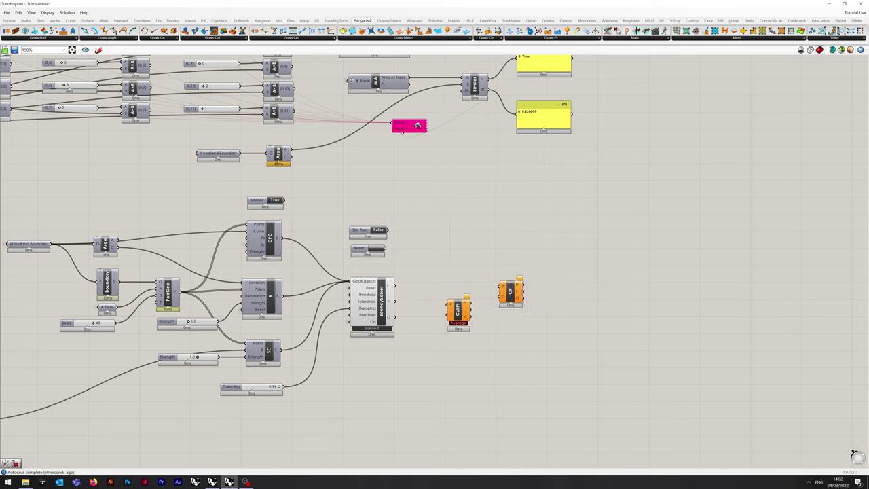
# Add a Cull Index component beyond the Closest Point component
pyautogui.doubleClick(558, 300)
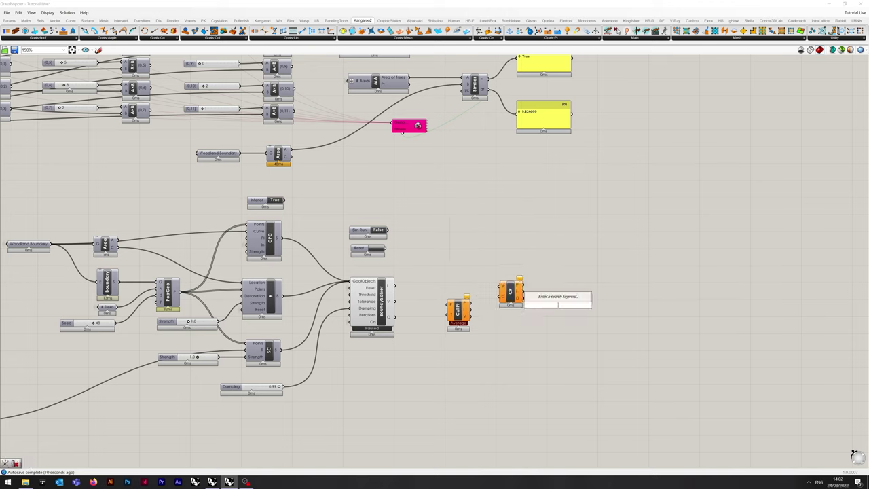
pyautogui.write('cull')
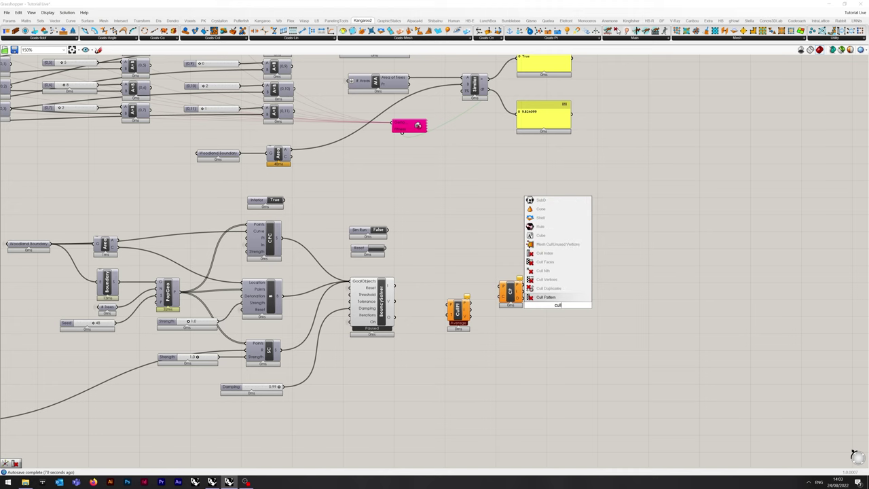
pyautogui.click(555, 253)
pyautogui.moveTo(556, 306); pyautogui.dragTo(568, 312)
pyautogui.click(569, 353)
pyautogui.moveTo(568, 353); pyautogui.dragTo(584, 359, button='right')
pyautogui.moveTo(584, 320); pyautogui.dragTo(649, 328, button='right')
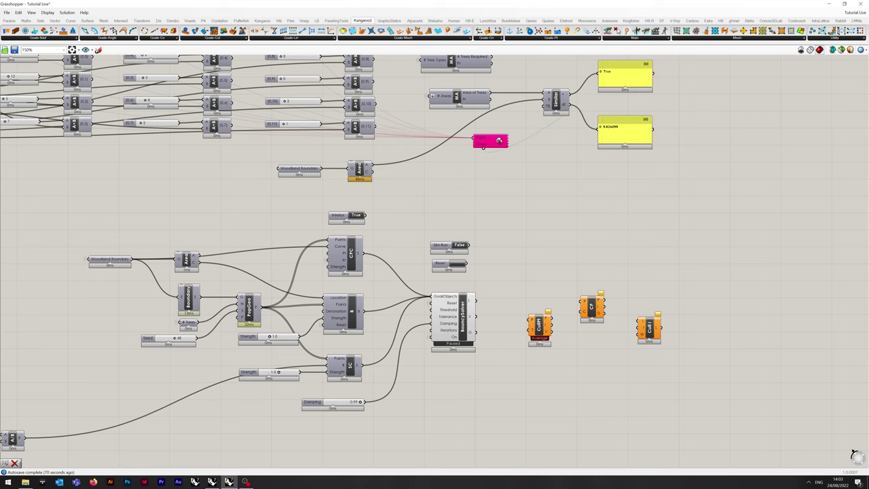
# Wire the boundary's area centroid and Cull Duplicates' points into Closest Point, and the closest index and the same points into Cull Index
pyautogui.moveTo(198, 262); pyautogui.dragTo(511, 280)
pyautogui.moveTo(567, 291); pyautogui.dragTo(581, 300)
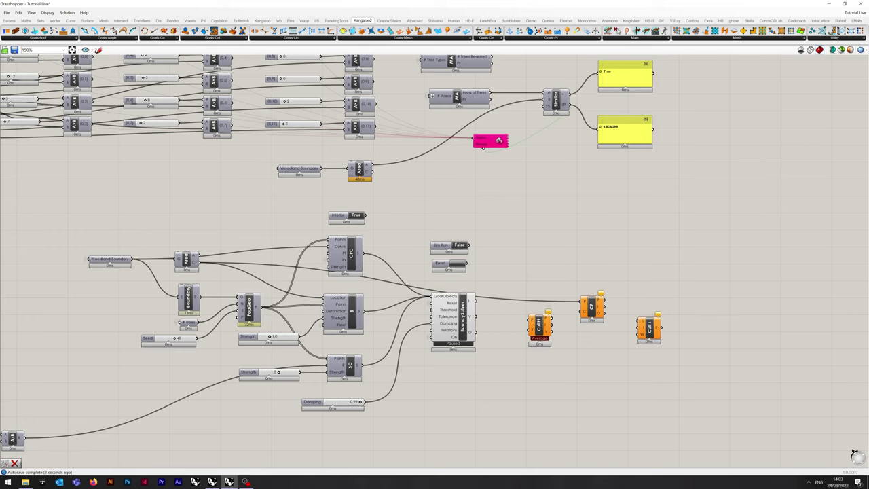
pyautogui.moveTo(551, 316); pyautogui.dragTo(582, 311)
pyautogui.moveTo(604, 306); pyautogui.dragTo(639, 325)
pyautogui.moveTo(551, 317); pyautogui.dragTo(638, 321)
# Connect the BouncySolver's V output to Cull Duplicates' points input and move Cull Duplicates and Closest Point nearer to the solver
pyautogui.moveTo(591, 307); pyautogui.dragTo(592, 306)
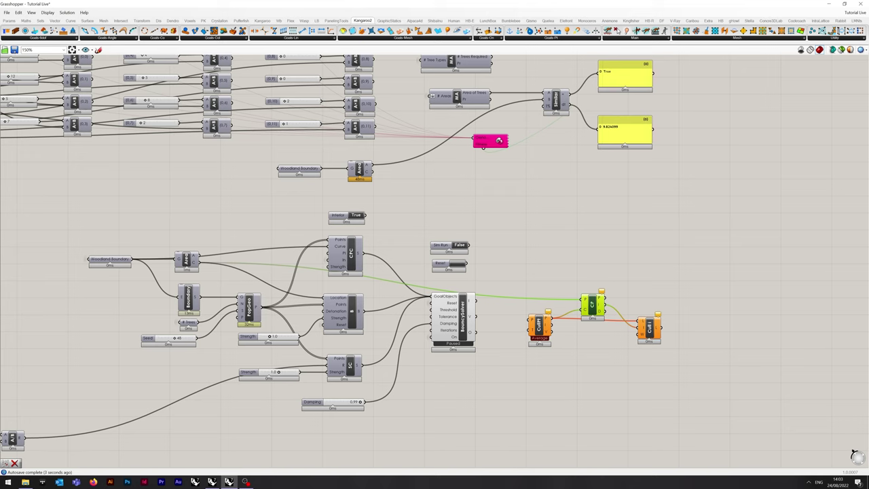
pyautogui.moveTo(476, 316)
pyautogui.mouseDown()
pyautogui.moveTo(531, 320)
pyautogui.moveTo(519, 322)
pyautogui.mouseUp()
pyautogui.moveTo(591, 303); pyautogui.dragTo(570, 294)
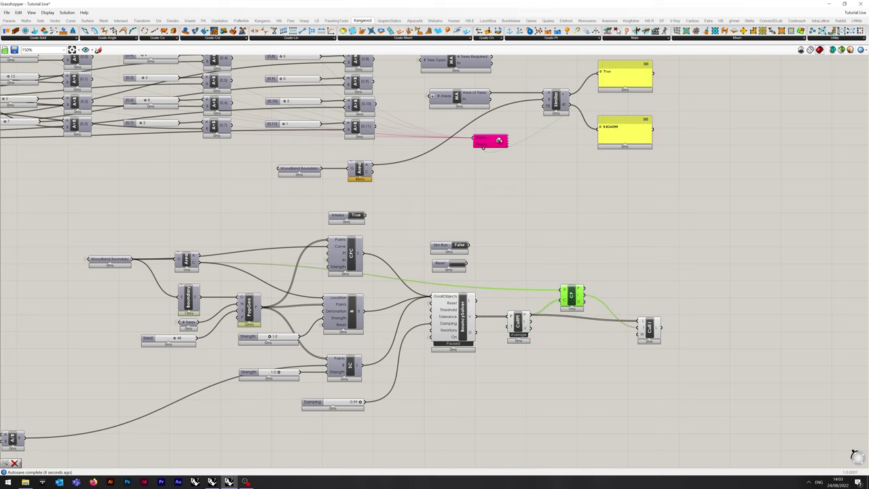
# Move Cull Index closer to Closest Point and shift the whole simulation group beside the radius calculation components
pyautogui.moveTo(648, 329); pyautogui.dragTo(615, 322)
pyautogui.click(616, 360)
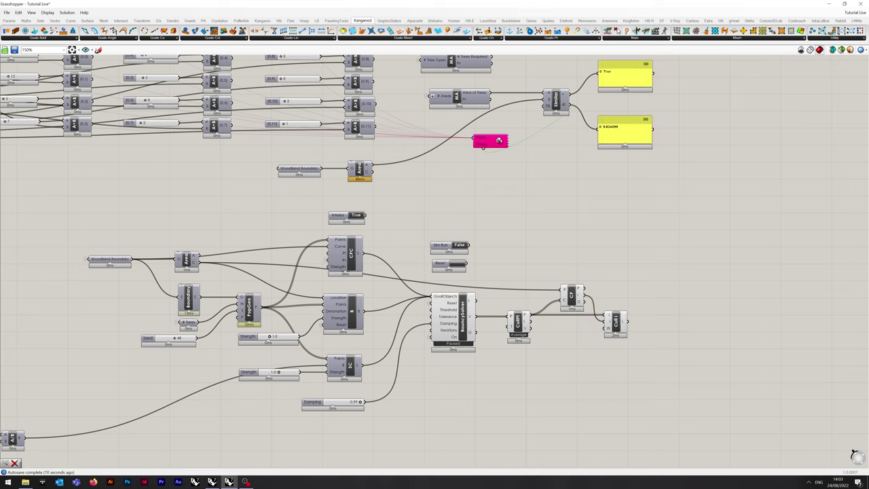
pyautogui.scroll(-5, 466, 252)
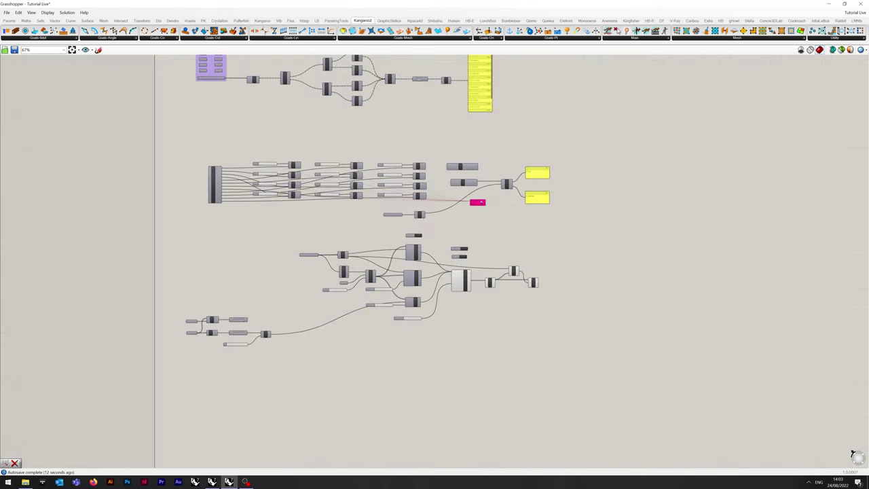
pyautogui.moveTo(602, 356); pyautogui.dragTo(282, 236)
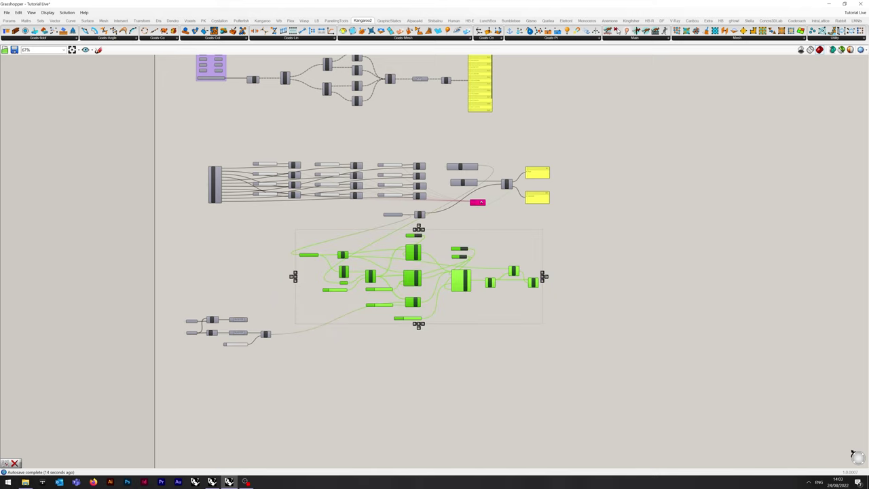
pyautogui.moveTo(370, 276); pyautogui.dragTo(335, 282)
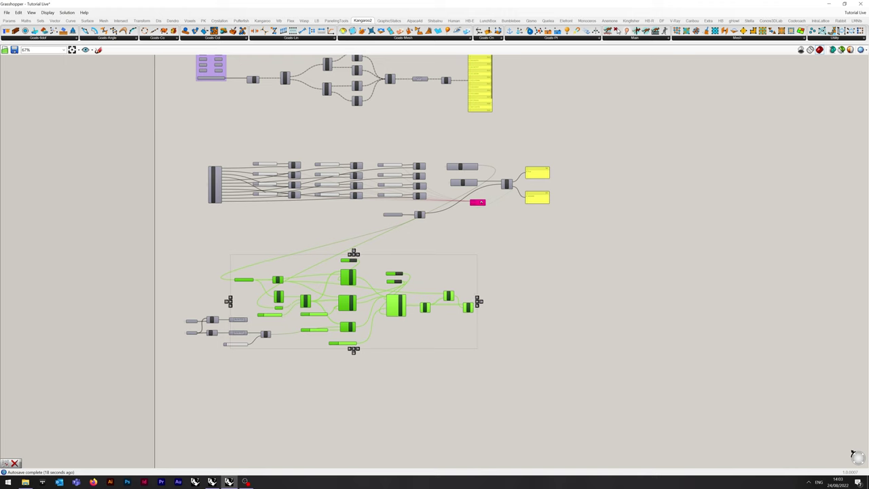
pyautogui.click(296, 322)
# Save the definition and place the Grasshopper window side by side with Rhino, framing the woodland boundary points in the viewport
pyautogui.scroll(3, 298, 318)
pyautogui.moveTo(431, 353); pyautogui.dragTo(441, 339, button='right')
pyautogui.scroll(1, 442, 339)
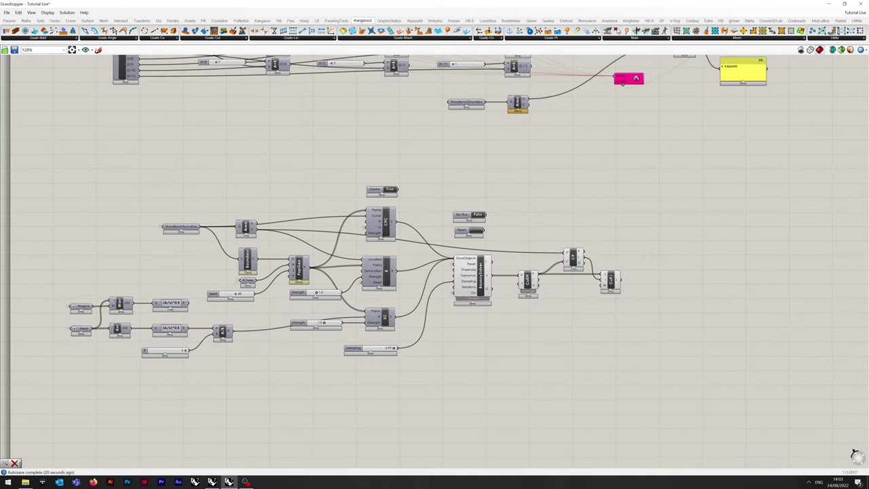
pyautogui.hotkey('ctrl', 's')
pyautogui.press('super+Left')
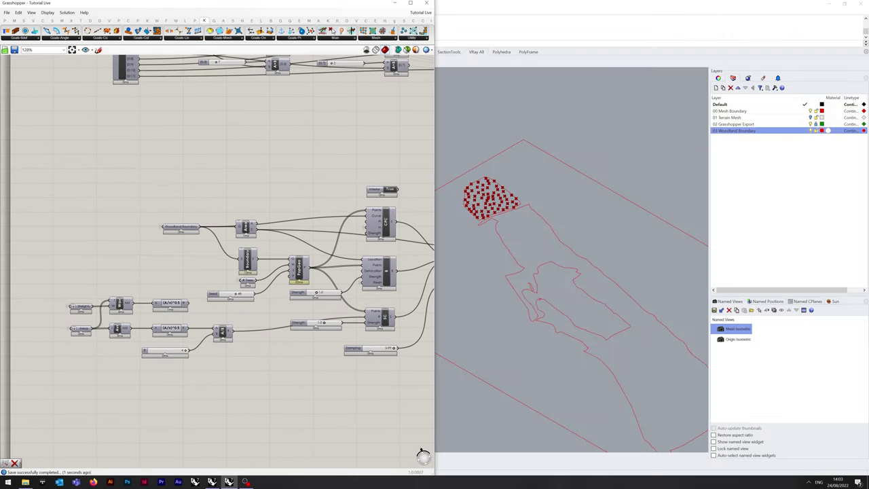
pyautogui.scroll(10, 458, 172)
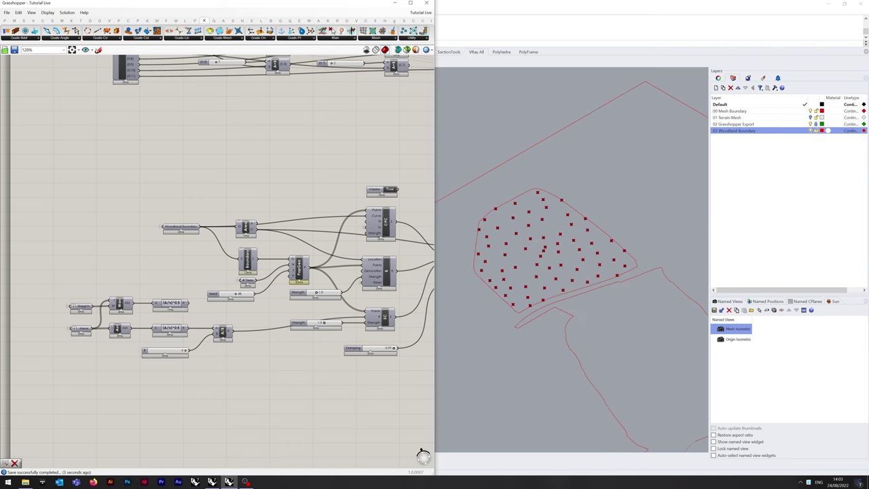
# Turn off the preview of Cull Duplicates, Closest Point and Cull Index during a short run of the simulation
pyautogui.moveTo(319, 169); pyautogui.dragTo(132, 154, button='right')
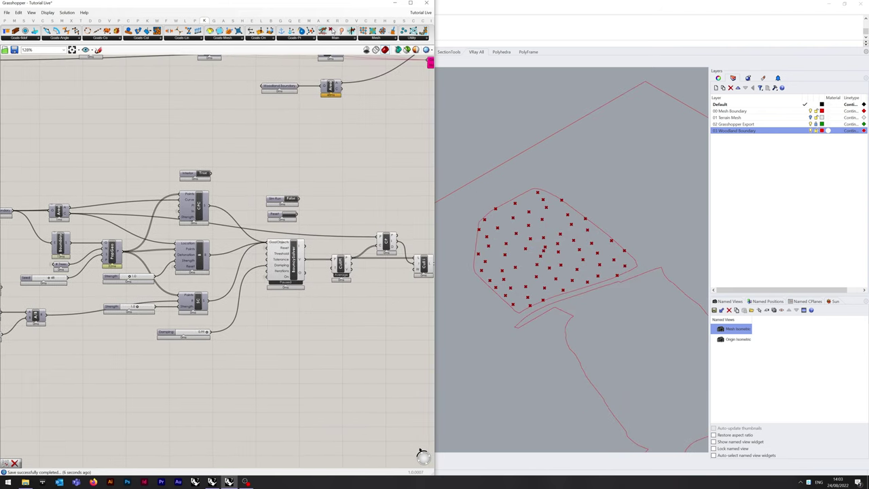
pyautogui.moveTo(319, 207); pyautogui.dragTo(301, 205, button='right')
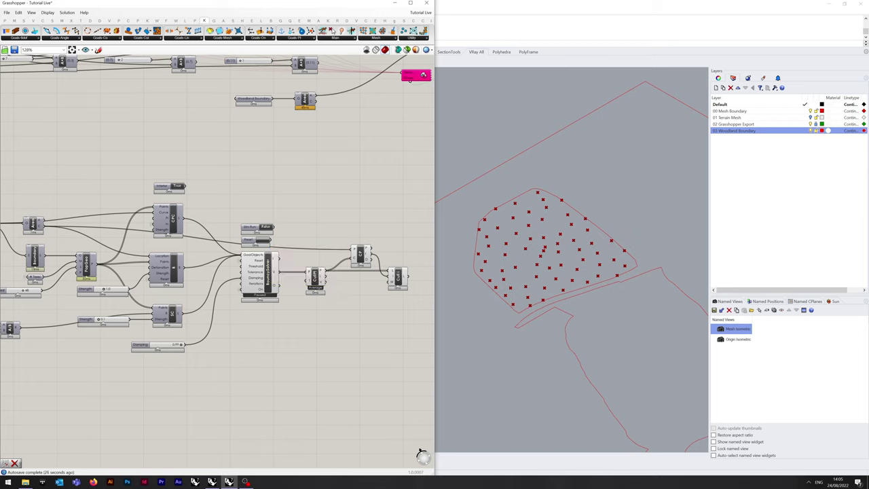
pyautogui.click(265, 226)
pyautogui.moveTo(410, 318); pyautogui.dragTo(322, 223)
pyautogui.rightClick(322, 222)
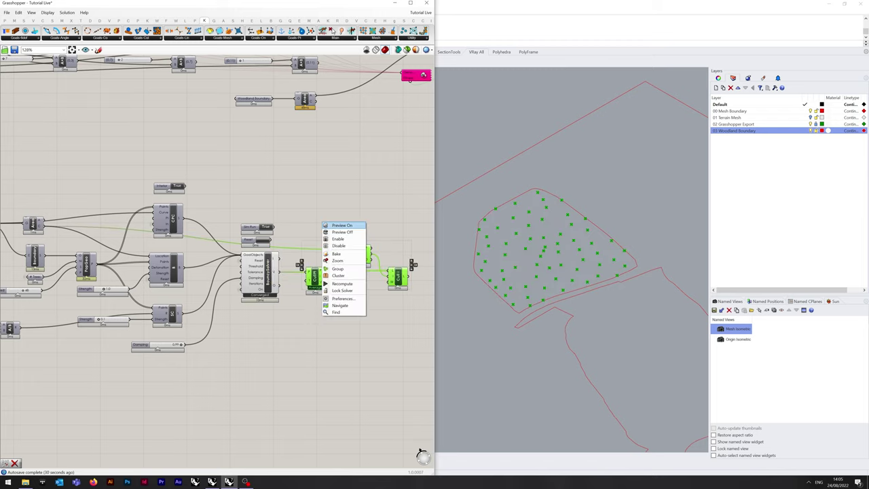
pyautogui.click(335, 231)
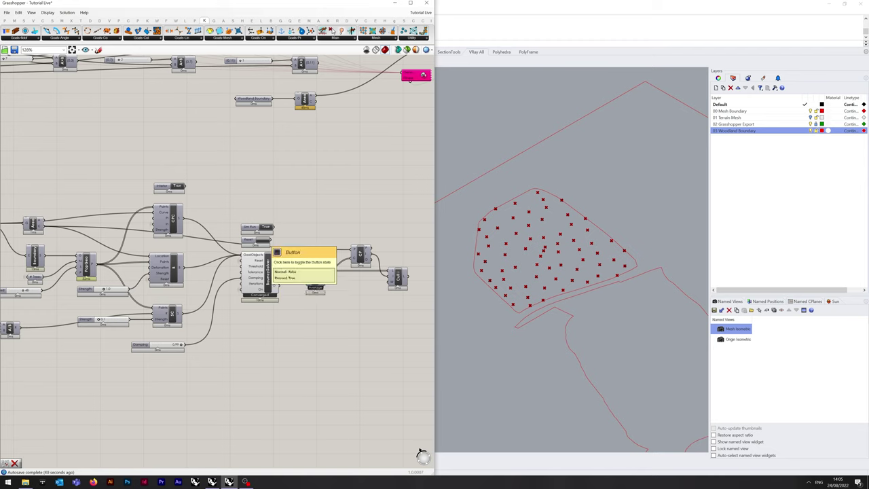
pyautogui.click(265, 226)
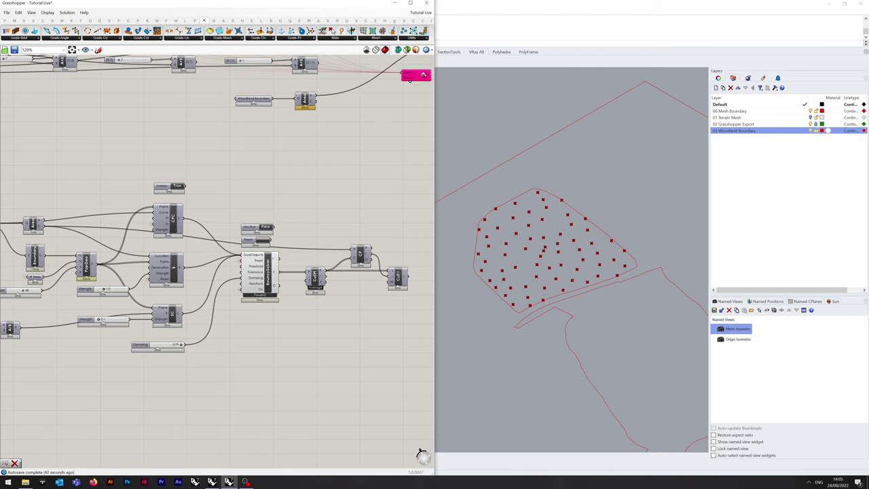
# Add a number slider ranging from 0 to 10, wire it to the goal's Detonation input and place it beside the Strength slider
pyautogui.doubleClick(106, 364)
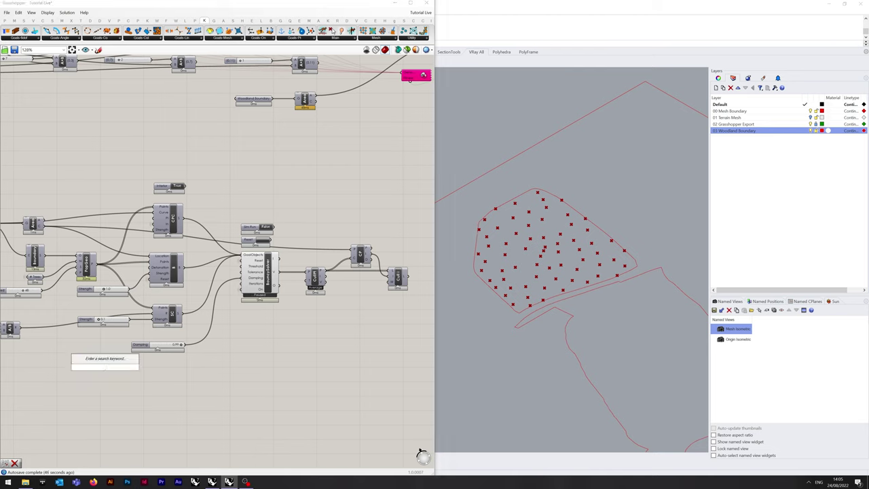
pyautogui.write('0<')
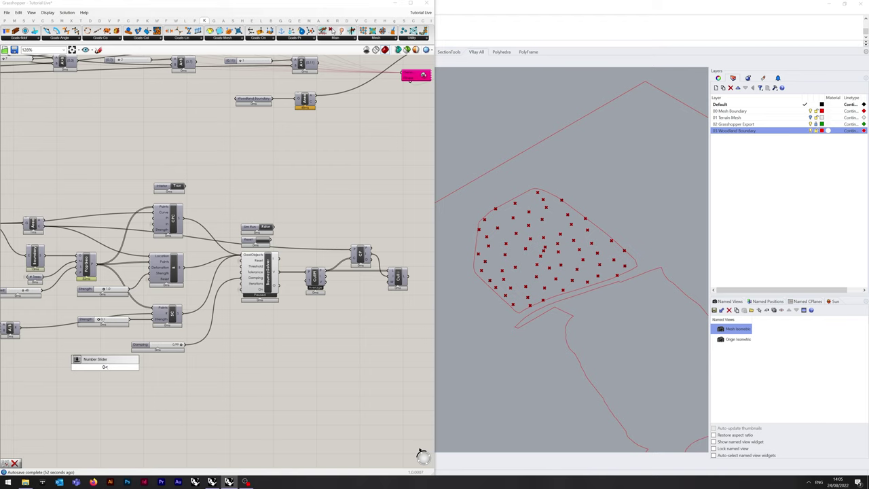
pyautogui.write('10')
pyautogui.press('Return')
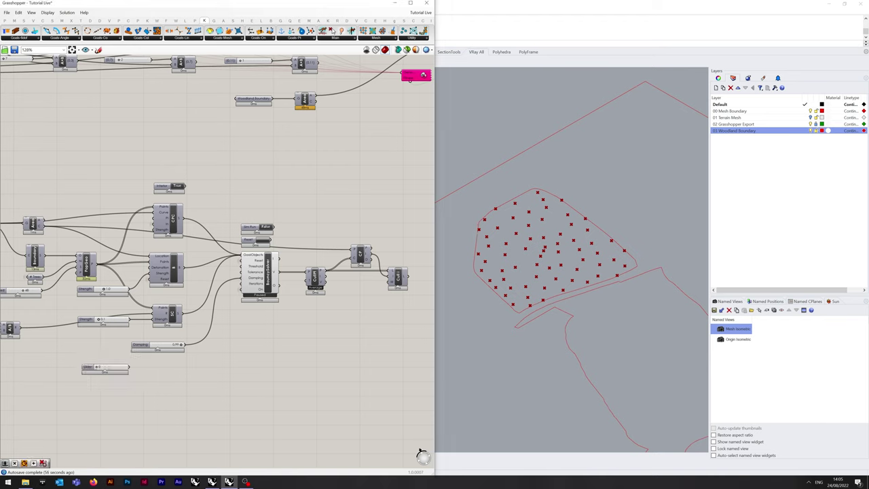
pyautogui.moveTo(128, 367); pyautogui.dragTo(150, 267)
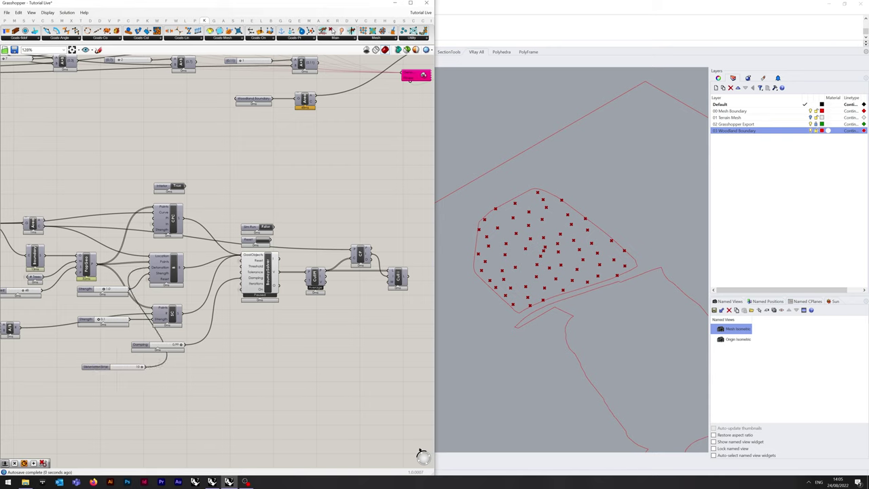
pyautogui.moveTo(96, 367); pyautogui.dragTo(81, 302)
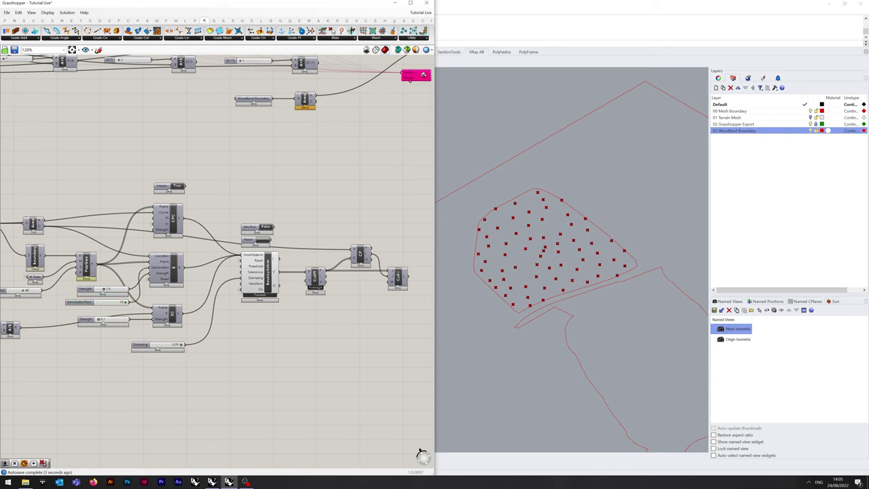
# Run the simulation, change the BouncySolver's Threshold number and reset the solver
pyautogui.click(266, 226)
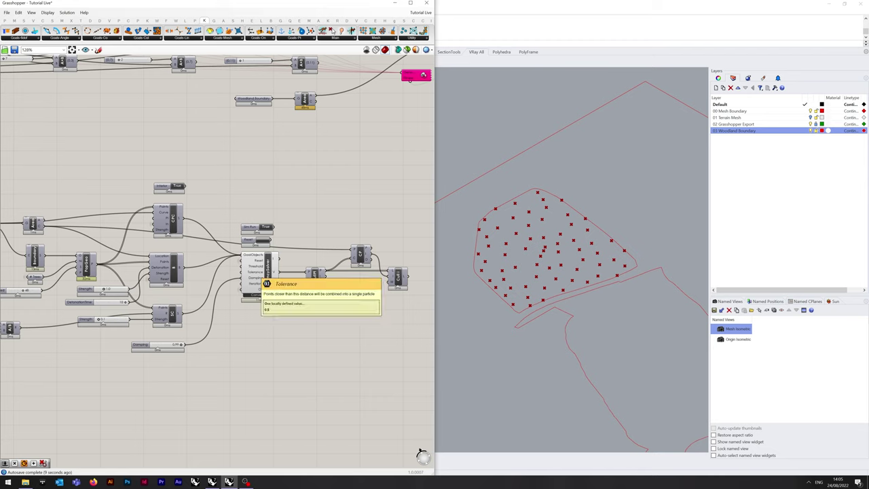
pyautogui.rightClick(252, 266)
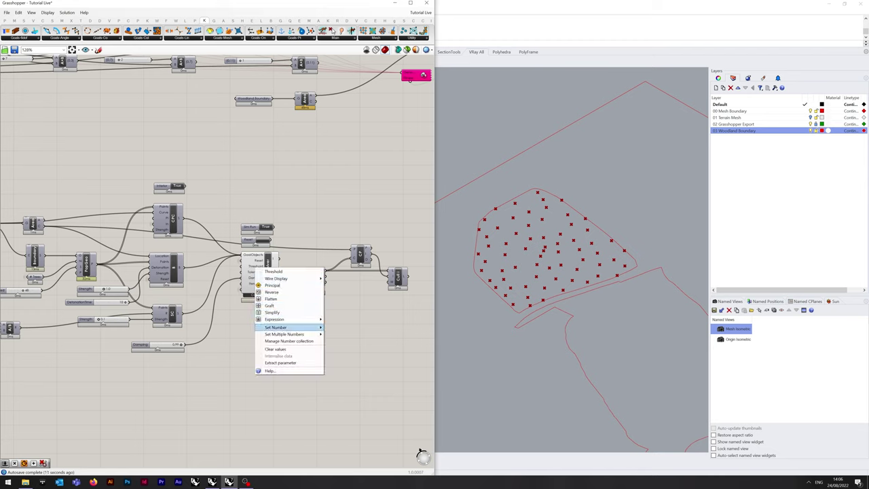
pyautogui.moveTo(285, 327)
pyautogui.click(336, 328)
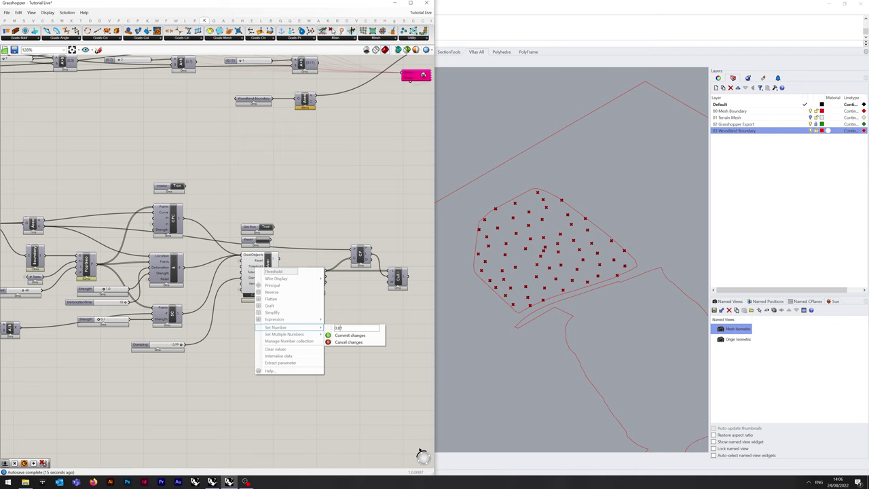
pyautogui.click(349, 335)
pyautogui.click(263, 239)
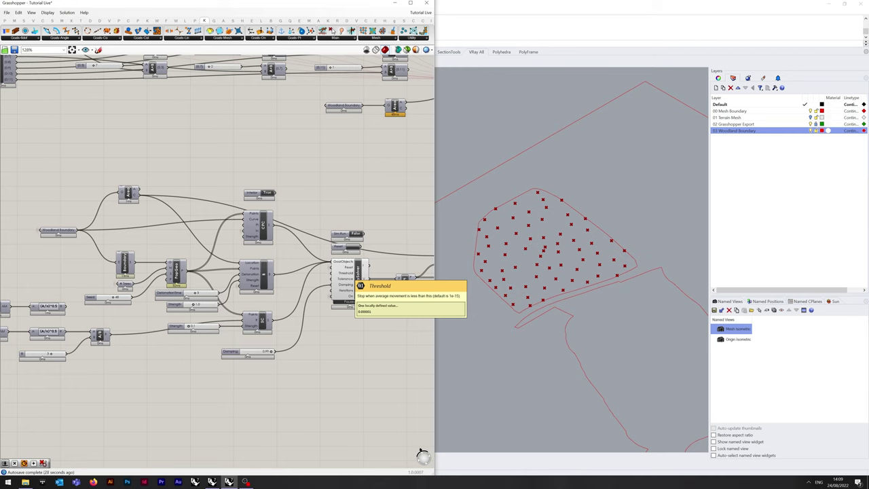
# Set the BouncySolver's Threshold input to 1e-5
pyautogui.rightClick(348, 274)
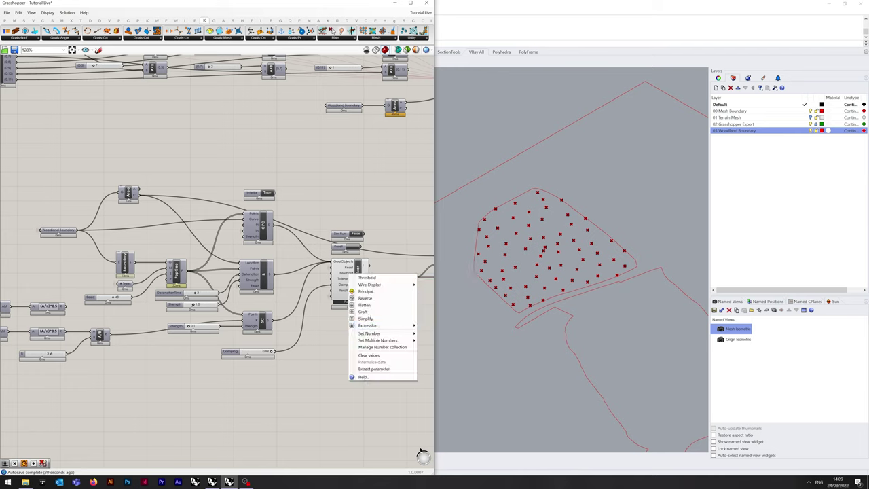
pyautogui.moveTo(370, 333)
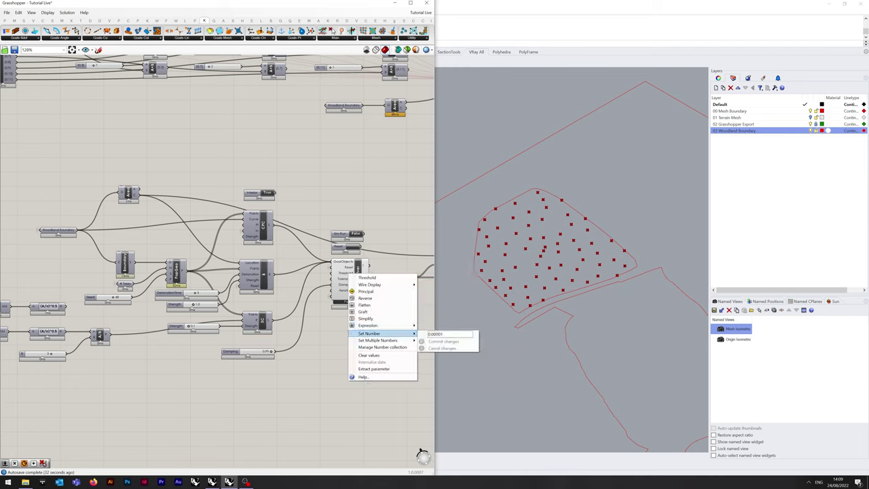
pyautogui.click(444, 334)
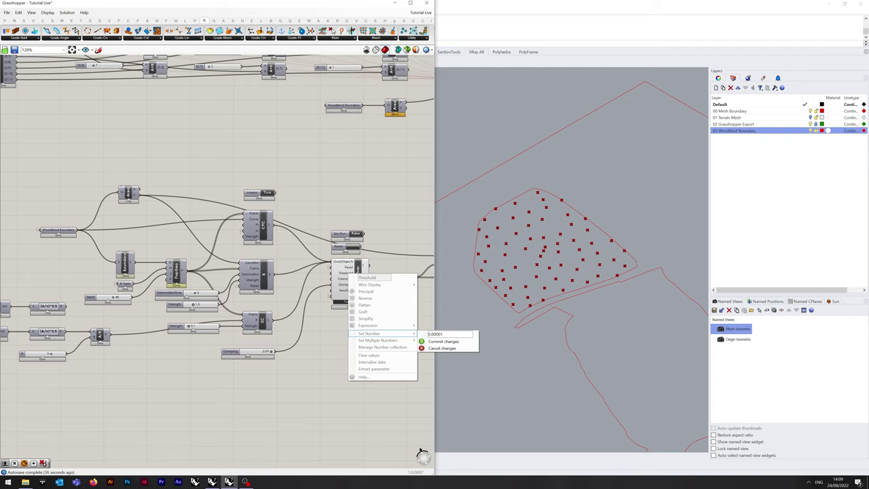
pyautogui.hotkey('ctrl', 'a')
pyautogui.write('1e-5')
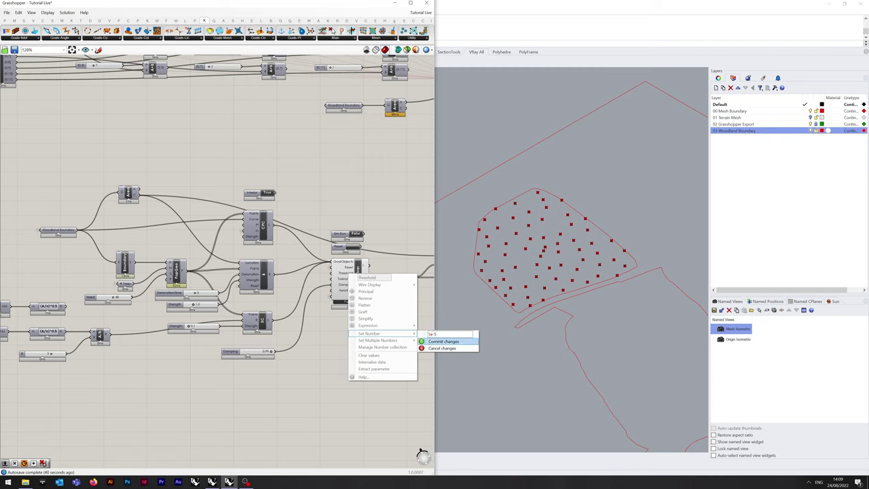
pyautogui.click(443, 341)
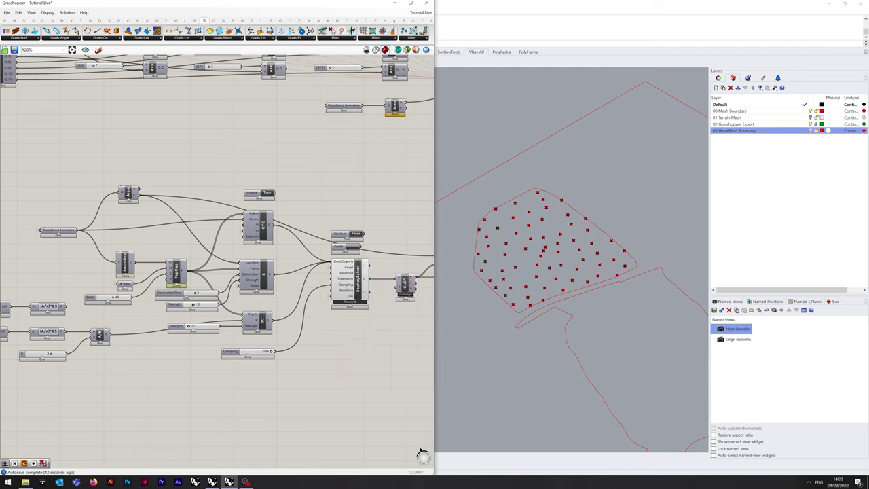
# Reset and run the simulation, and nudge the DetonationTime slider slightly toward its goal component
pyautogui.moveTo(346, 290)
pyautogui.moveTo(367, 265)
pyautogui.moveTo(197, 304)
pyautogui.click(353, 247)
pyautogui.click(356, 234)
pyautogui.click(178, 294)
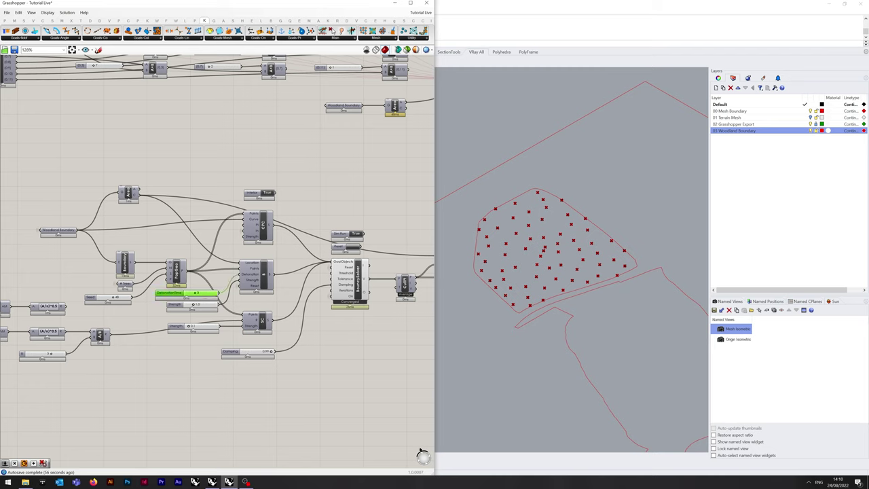
pyautogui.moveTo(177, 294); pyautogui.dragTo(196, 293)
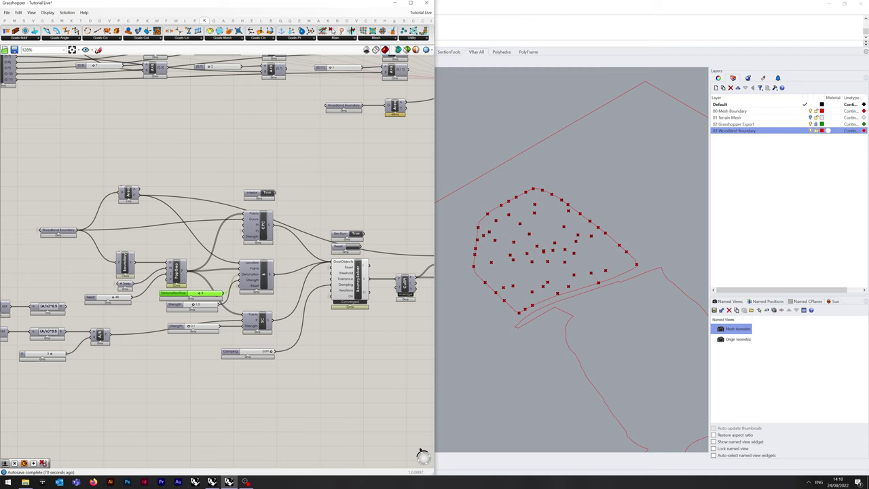
# Stop the simulation, hide the BouncySolver's preview and turn on the preview of Cull Index
pyautogui.moveTo(305, 386); pyautogui.dragTo(187, 383, button='right')
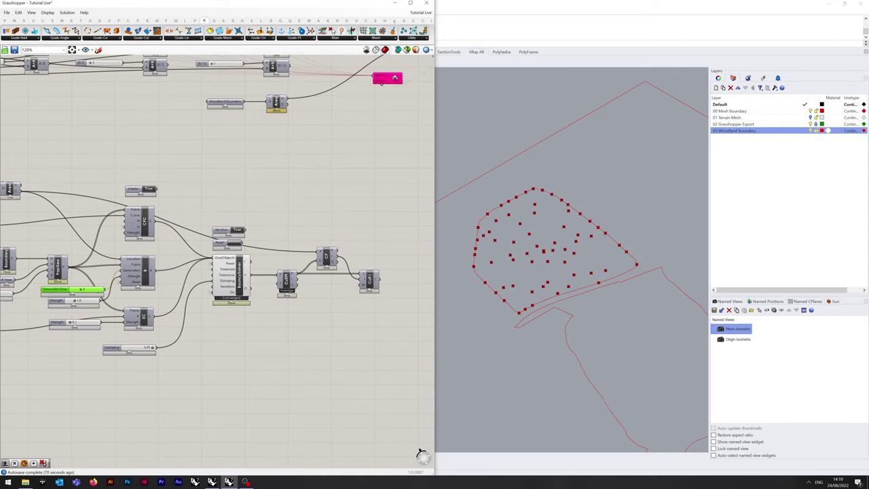
pyautogui.click(236, 229)
pyautogui.rightClick(240, 274)
pyautogui.click(258, 286)
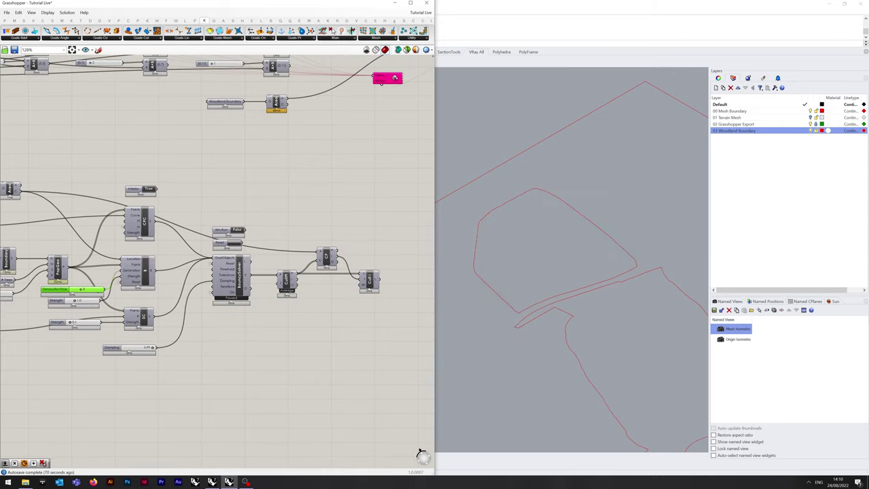
pyautogui.rightClick(365, 279)
pyautogui.click(382, 292)
pyautogui.moveTo(384, 318); pyautogui.dragTo(341, 320, button='right')
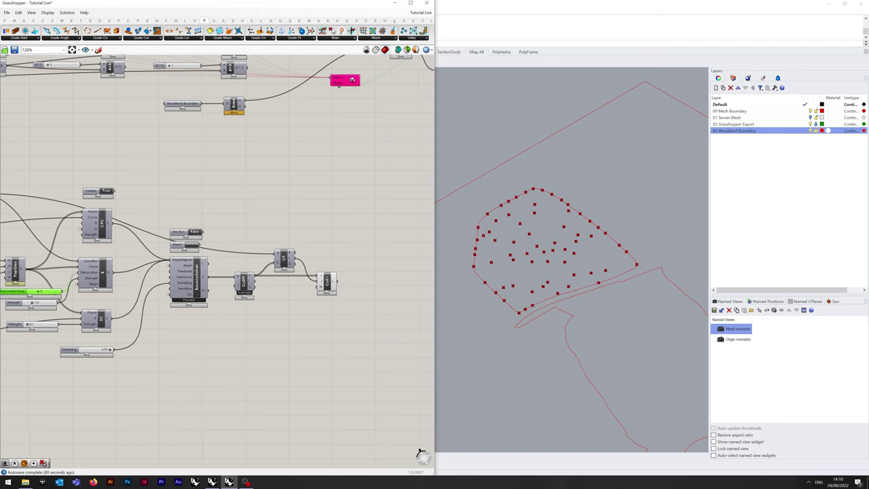
pyautogui.click(420, 452)
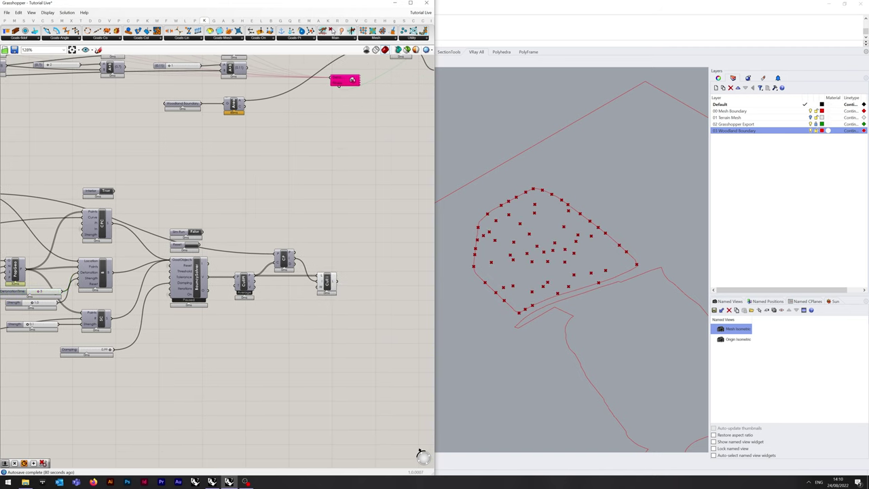
# Save the Grasshopper definition
pyautogui.scroll(-3, 346, 319)
pyautogui.moveTo(346, 319); pyautogui.dragTo(398, 293, button='right')
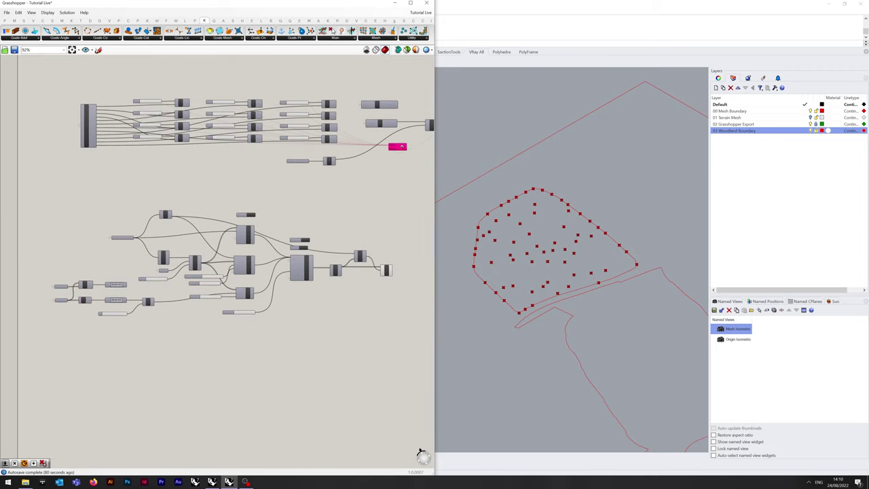
pyautogui.scroll(2, 420, 453)
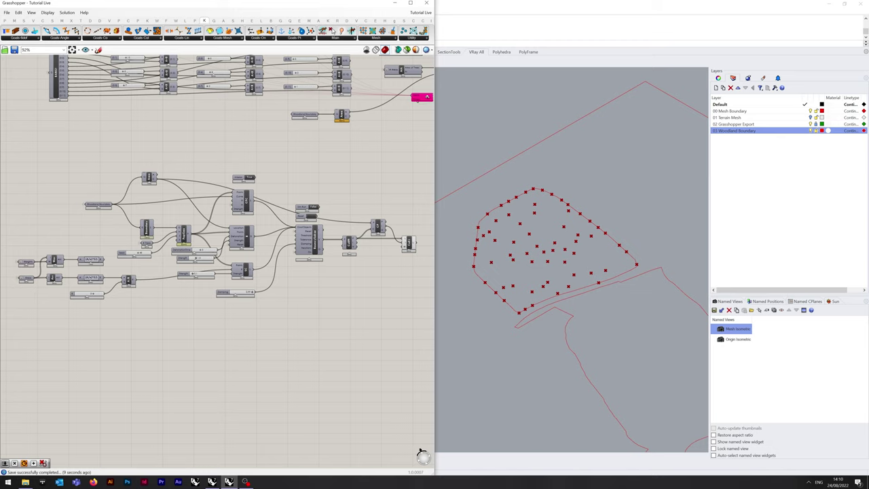
pyautogui.scroll(-2, 421, 452)
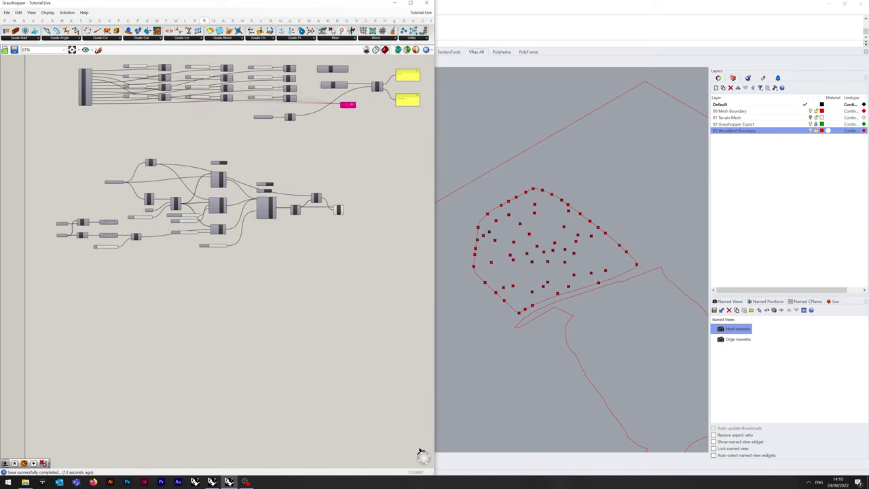
# Add a Mesh parameter and a Point parameter in the empty canvas area below the simulation definition
pyautogui.scroll(2, 420, 453)
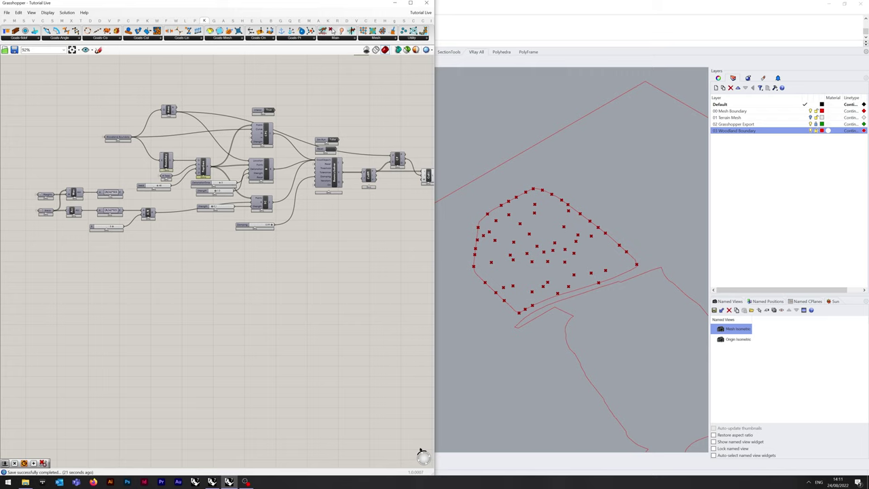
pyautogui.doubleClick(74, 315)
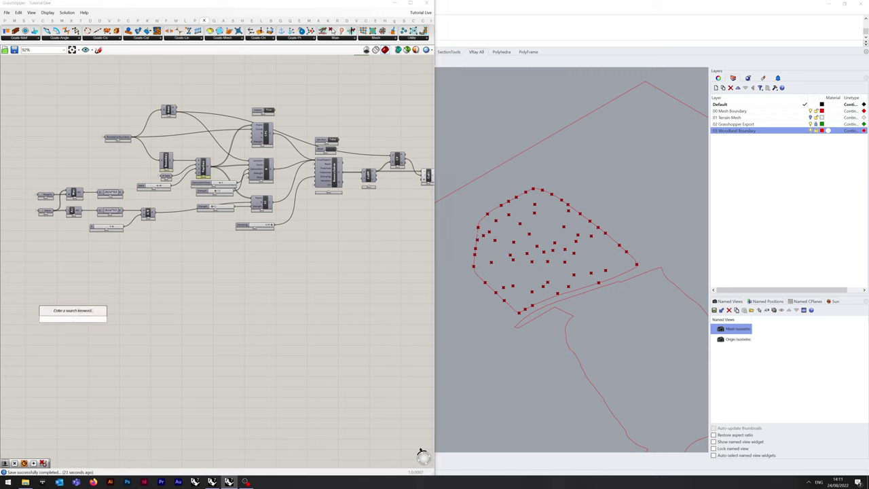
pyautogui.write('mesh')
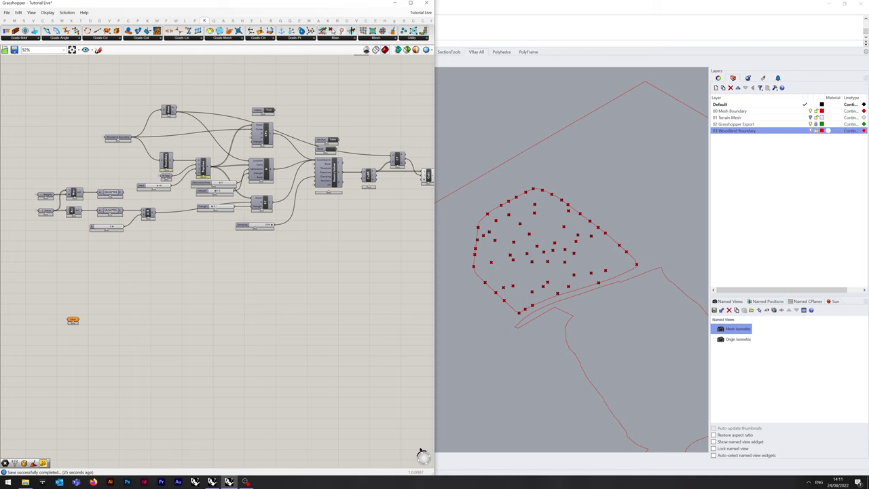
pyautogui.doubleClick(74, 304)
pyautogui.write('point')
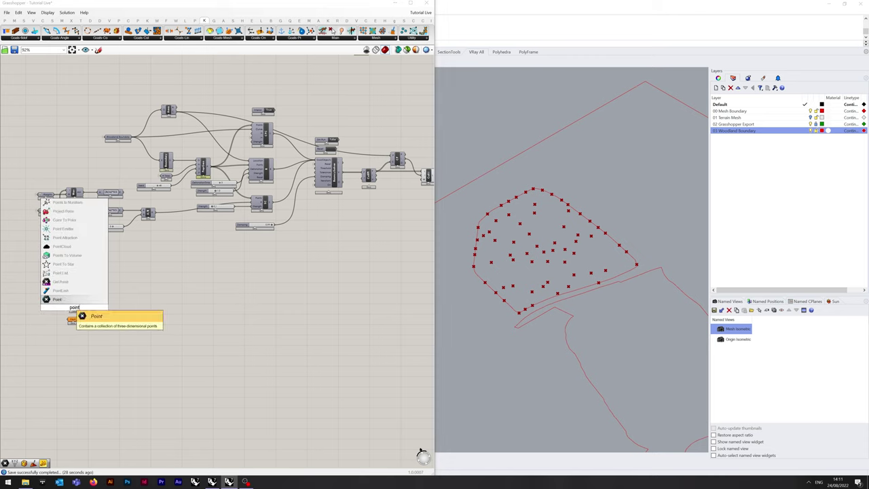
pyautogui.press('Return')
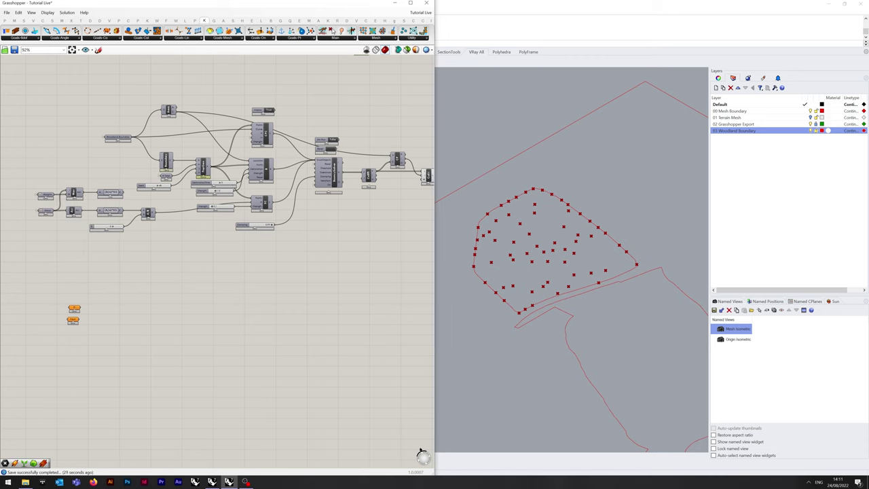
# Add a Project Point component and place it beside the Point and Mesh parameters
pyautogui.doubleClick(74, 307)
pyautogui.write('pro')
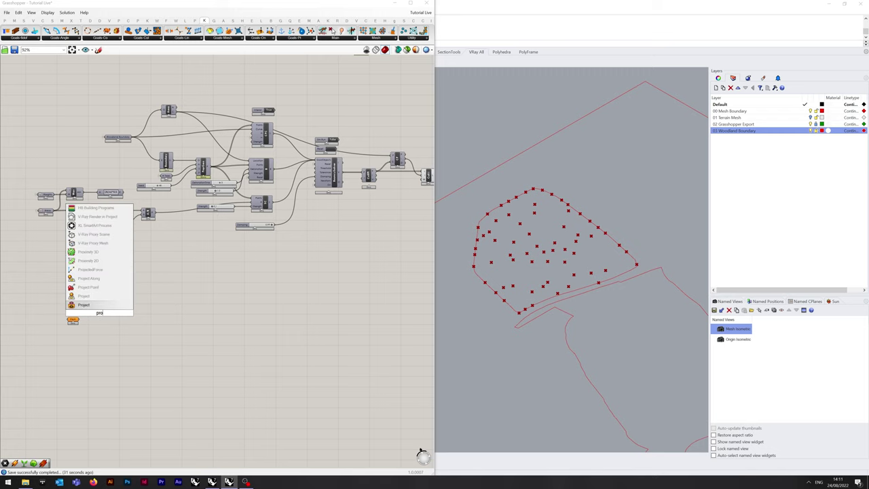
pyautogui.write('j')
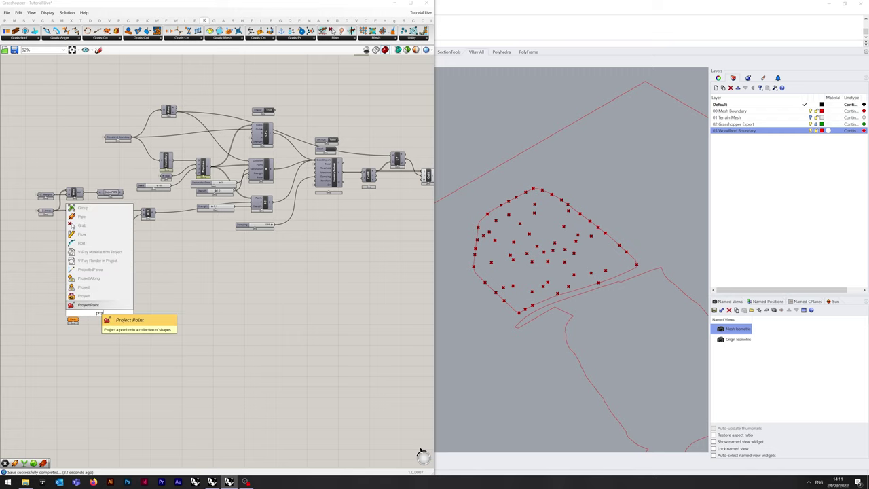
pyautogui.press('Return')
pyautogui.scroll(5, 74, 309)
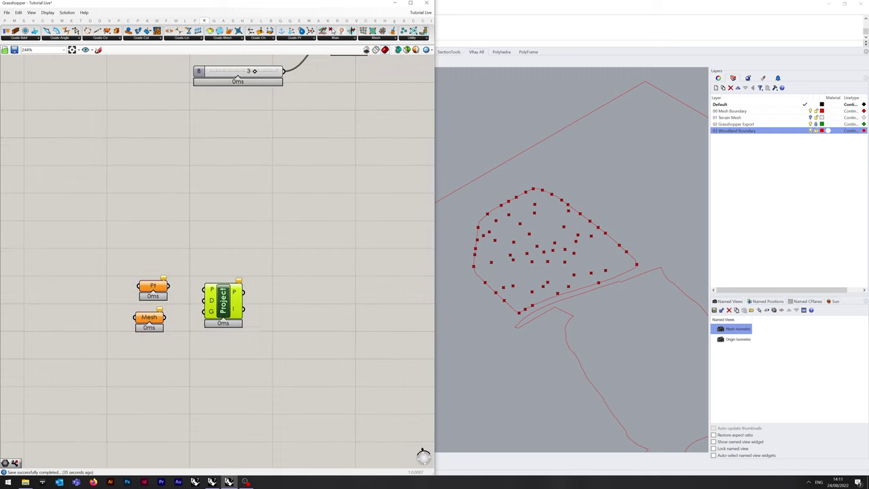
pyautogui.moveTo(217, 310); pyautogui.dragTo(262, 310)
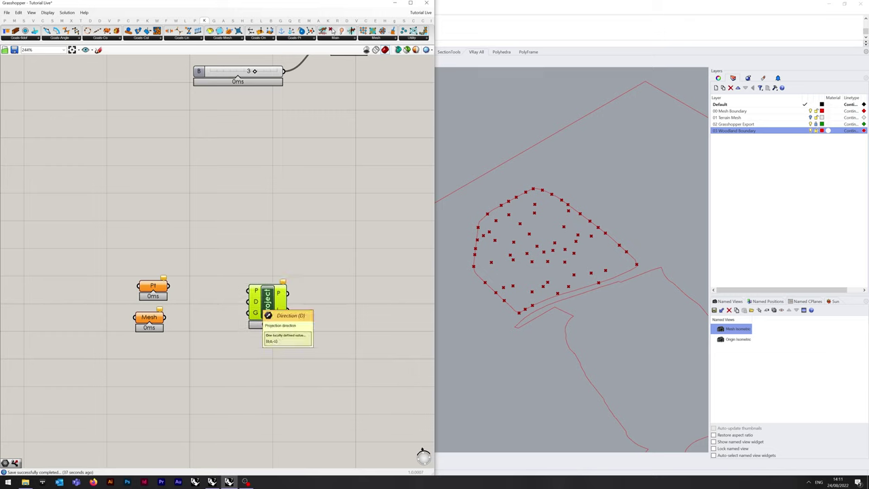
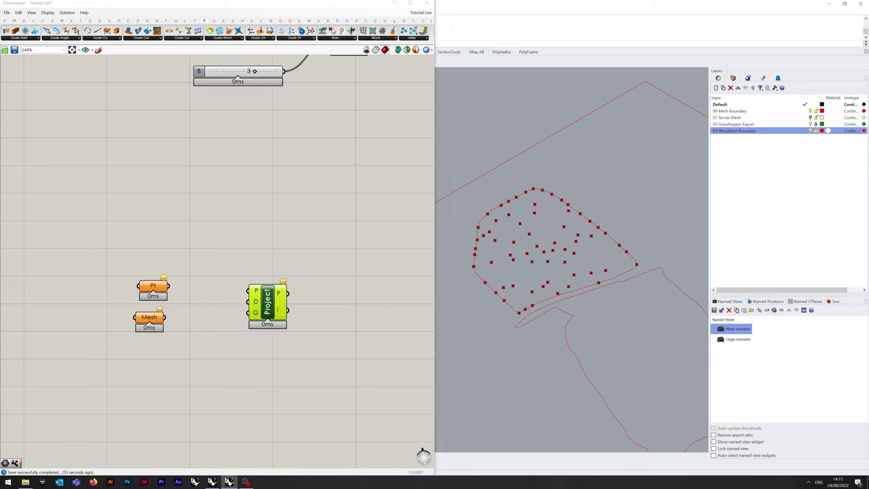
# Show the 01 Terrain Mesh layer and edit the Z component of Project Point's direction vector
pyautogui.click(810, 117)
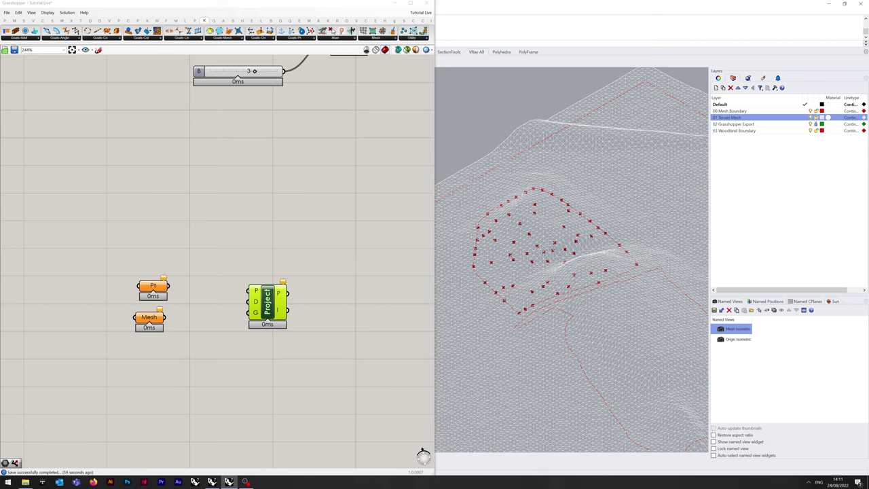
pyautogui.rightClick(257, 303)
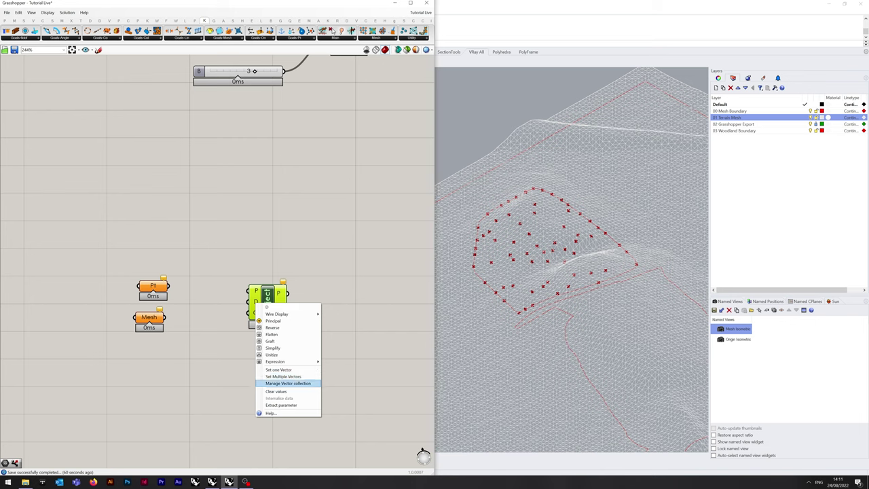
pyautogui.click(288, 383)
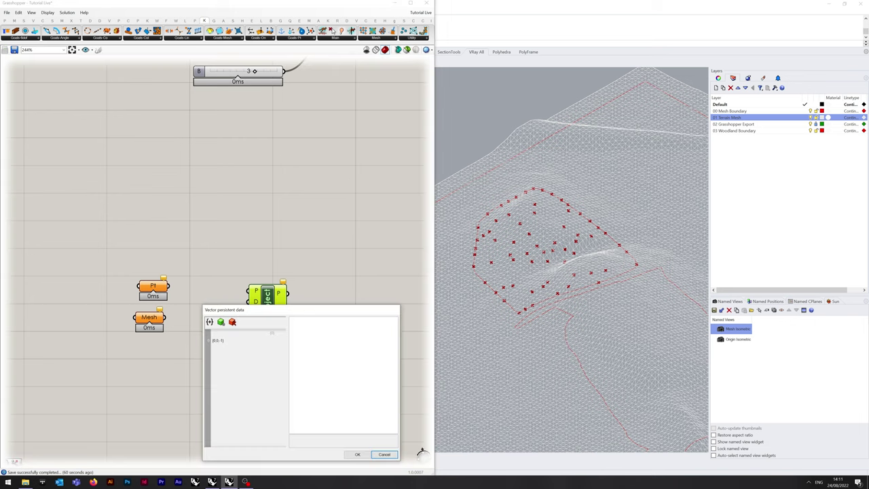
pyautogui.click(228, 340)
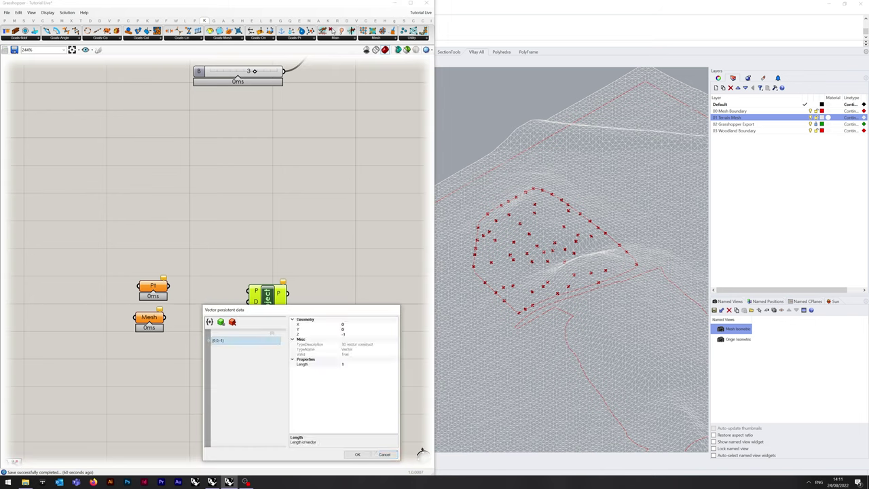
pyautogui.click(344, 334)
pyautogui.click(357, 454)
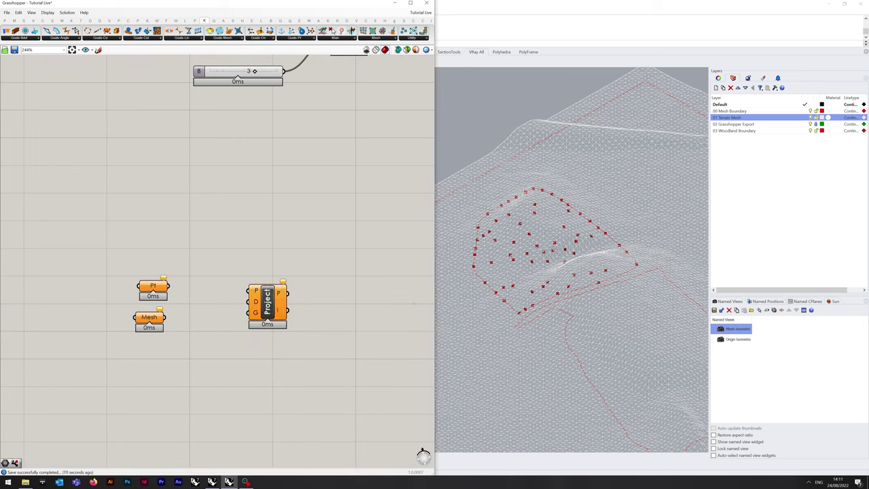
# Rename the Point parameter to Generated Points and the Mesh parameter to Terrain Mesh
pyautogui.rightClick(160, 287)
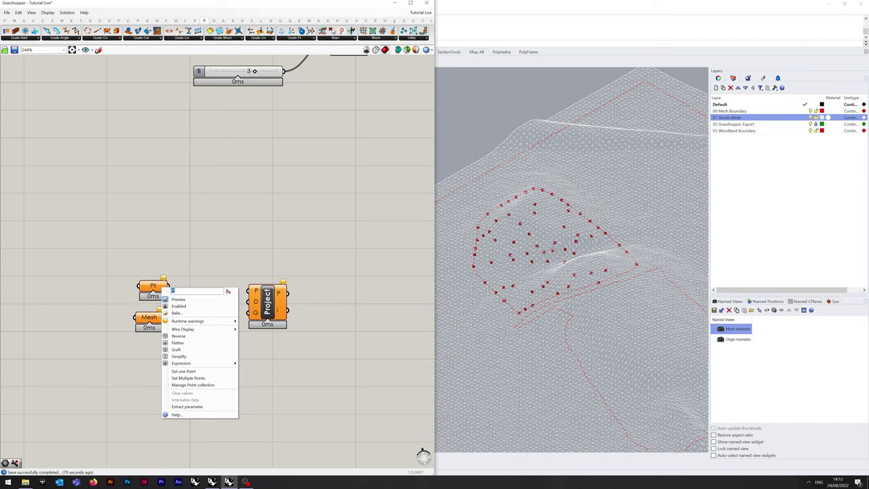
pyautogui.write('PGenerated')
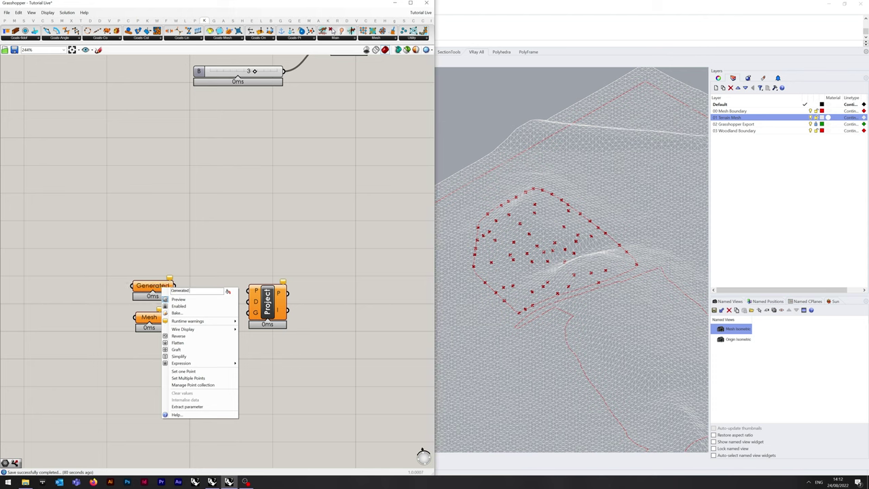
pyautogui.write(' Points')
pyautogui.press('Return')
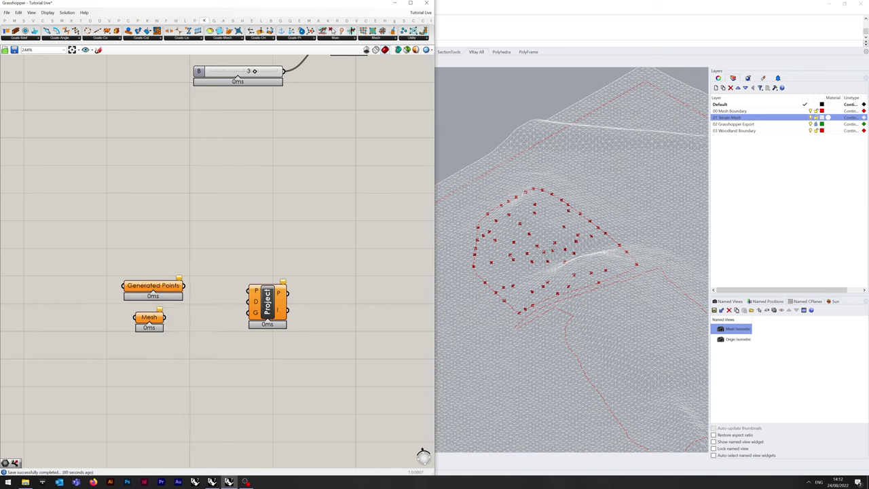
pyautogui.rightClick(151, 318)
pyautogui.write('Terrain Mesh')
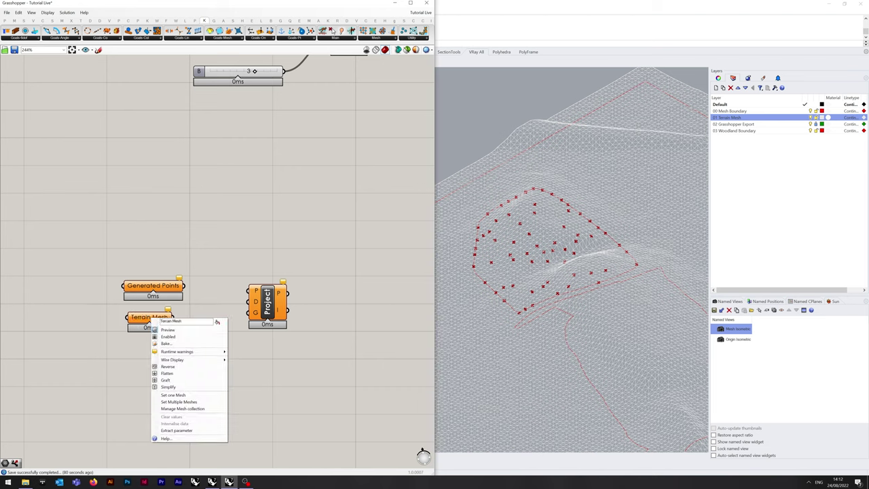
pyautogui.press('Return')
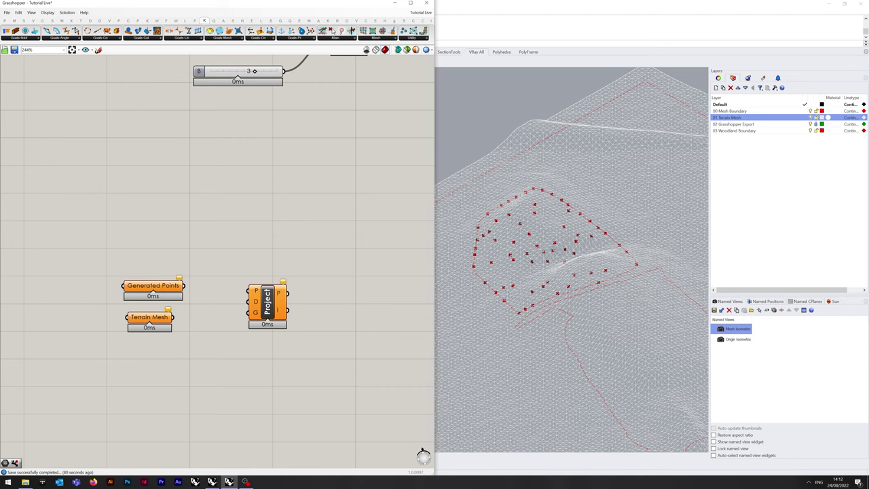
# Connect Terrain Mesh to Project Point's G input and Generated Points to its P input, aligning both parameters with those inputs
pyautogui.moveTo(174, 317); pyautogui.dragTo(249, 313)
pyautogui.moveTo(184, 285); pyautogui.dragTo(249, 291)
pyautogui.moveTo(153, 285); pyautogui.dragTo(153, 312)
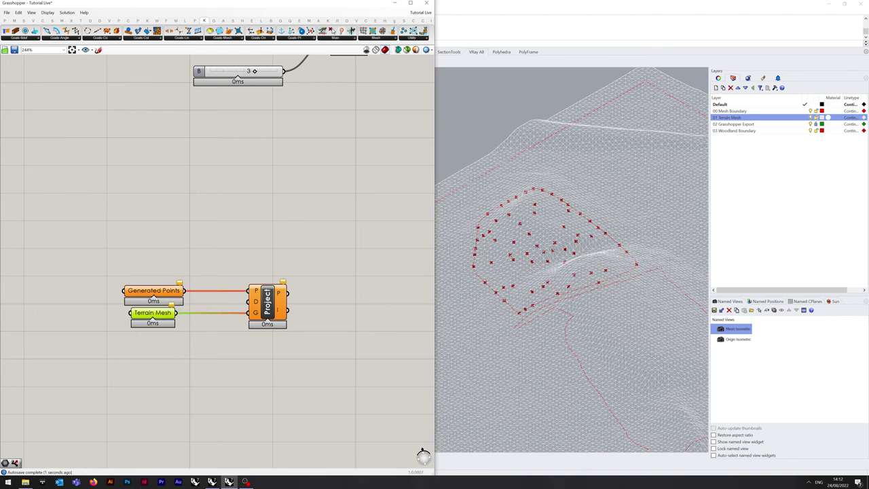
pyautogui.click(154, 341)
# Feed the Cull Index output into the Generated Points parameter and turn off Cull Index's preview
pyautogui.scroll(-6, 155, 341)
pyautogui.moveTo(153, 341); pyautogui.dragTo(86, 338, button='right')
pyautogui.scroll(-1, 175, 276)
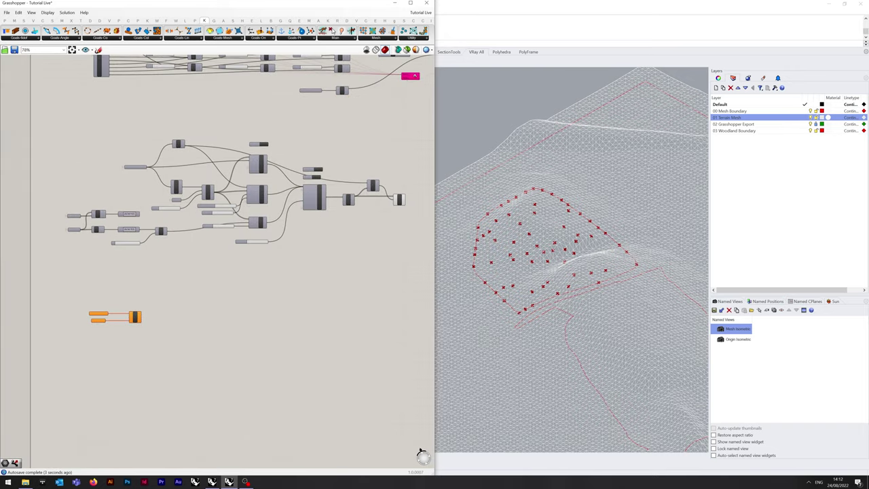
pyautogui.scroll(2, 402, 200)
pyautogui.scroll(-2, 423, 231)
pyautogui.moveTo(409, 199); pyautogui.dragTo(95, 321)
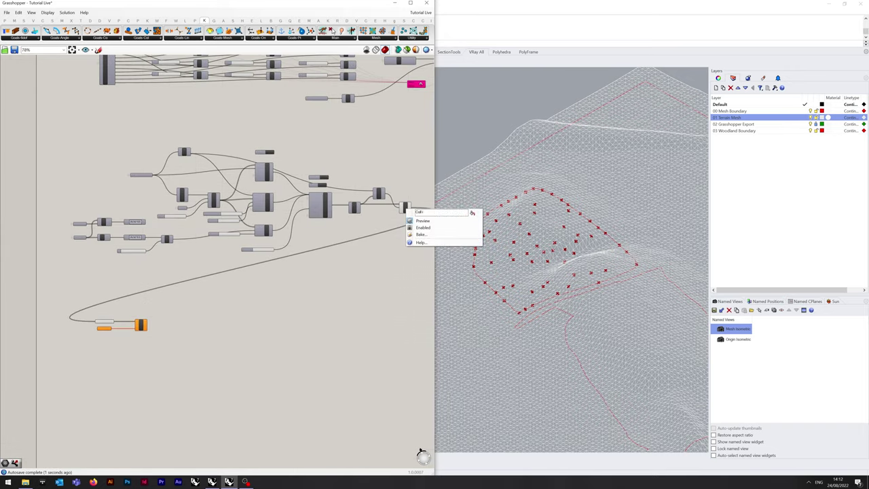
# Set the Generated Points parameter's wire display to hidden and turn off its preview
pyautogui.scroll(4, 421, 453)
pyautogui.rightClick(122, 333)
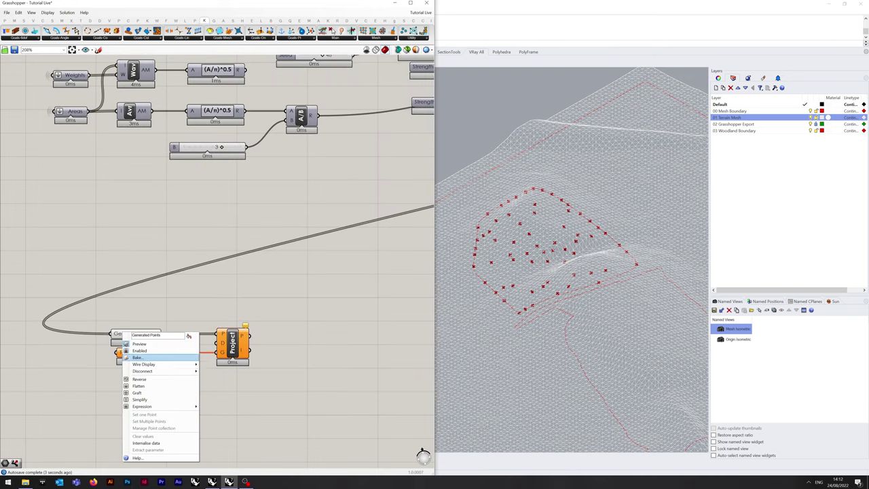
pyautogui.moveTo(163, 361)
pyautogui.click(217, 371)
pyautogui.rightClick(136, 335)
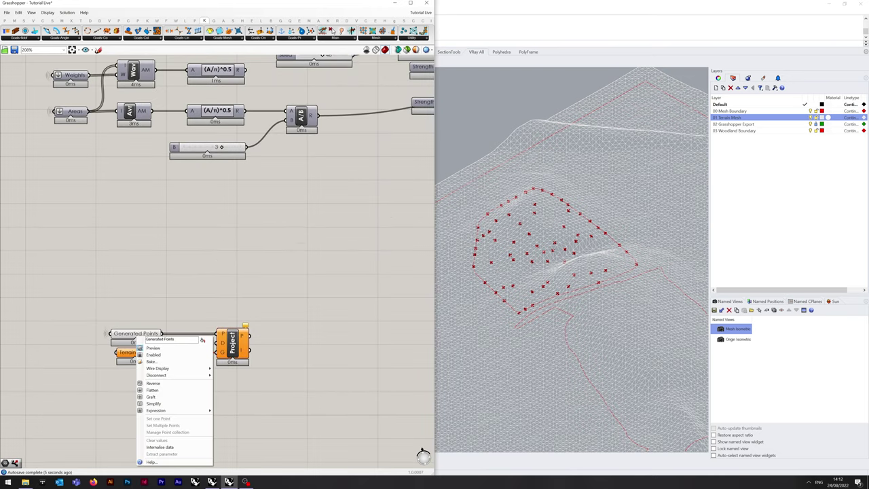
pyautogui.click(152, 348)
# Assign the single terrain mesh from the Rhino model to the Terrain Mesh parameter
pyautogui.rightClick(135, 353)
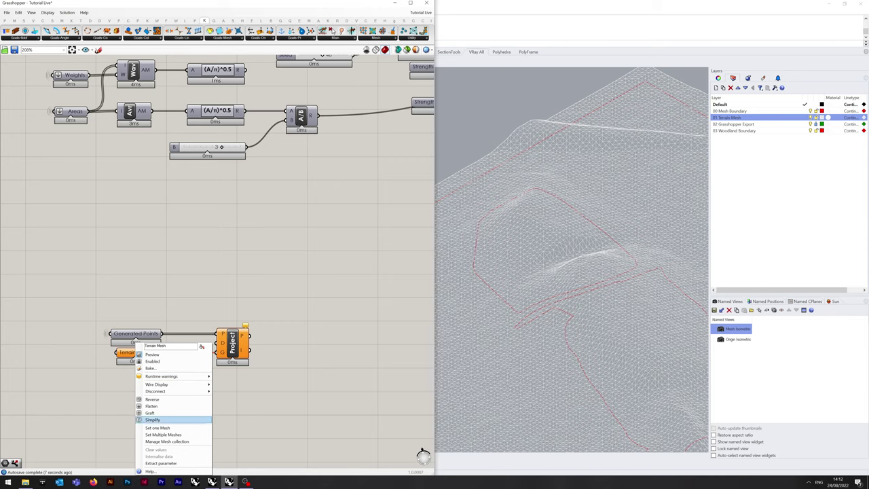
pyautogui.click(157, 427)
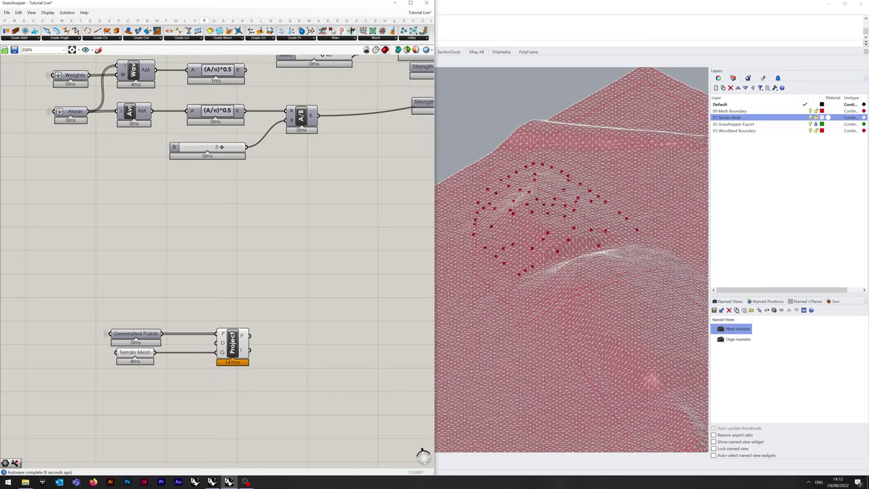
pyautogui.rightClick(135, 352)
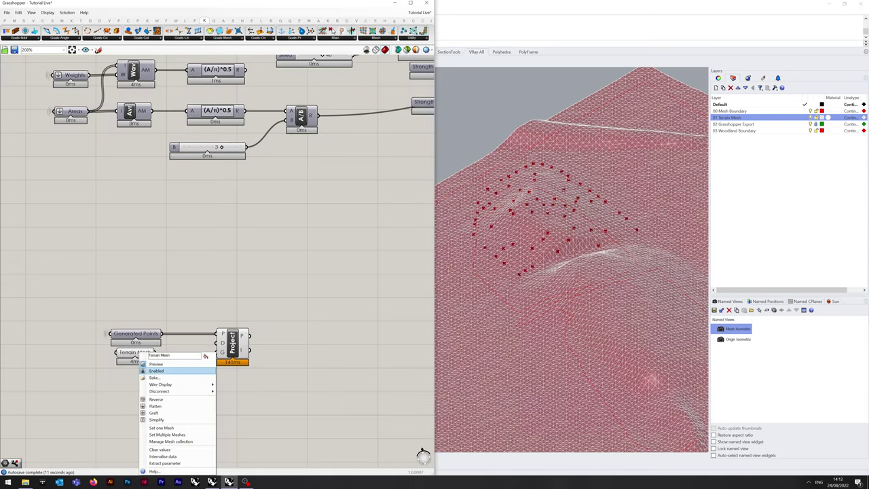
pyautogui.click(153, 371)
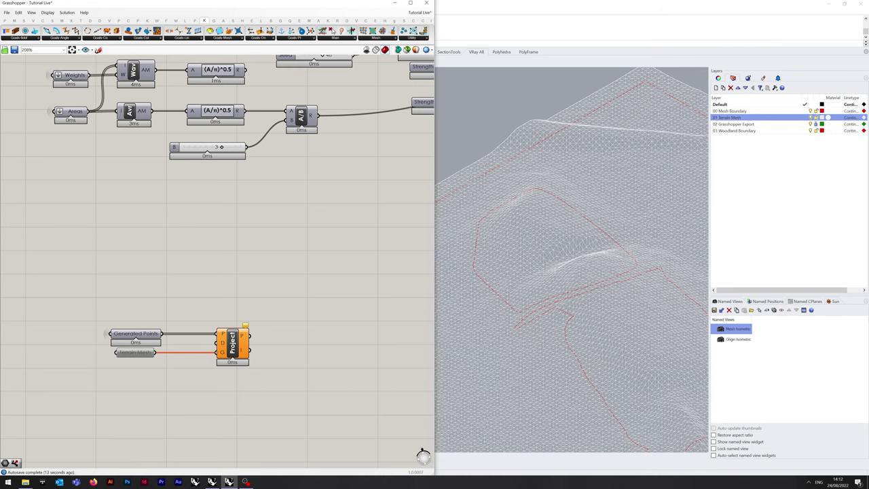
pyautogui.rightClick(150, 352)
pyautogui.click(170, 371)
# Turn off the Terrain Mesh parameter's preview and hide the 01 Terrain Mesh layer in Rhino
pyautogui.rightClick(137, 353)
pyautogui.click(156, 363)
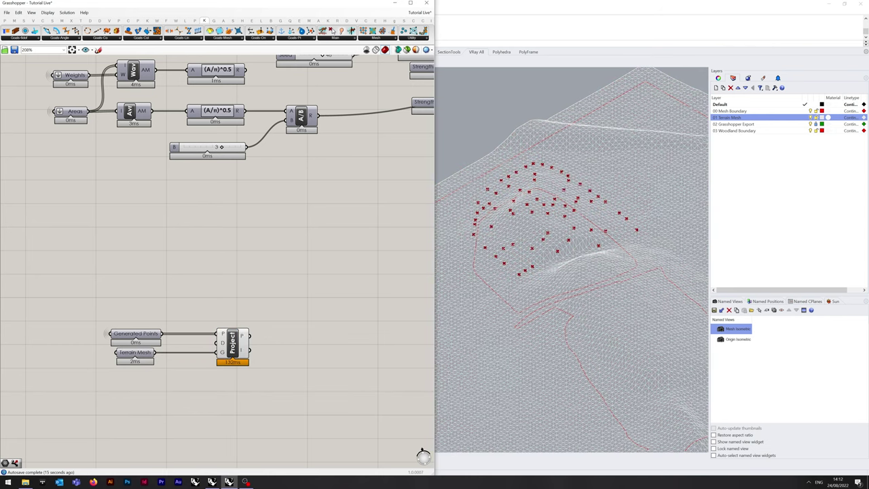
pyautogui.moveTo(292, 305); pyautogui.dragTo(241, 287, button='right')
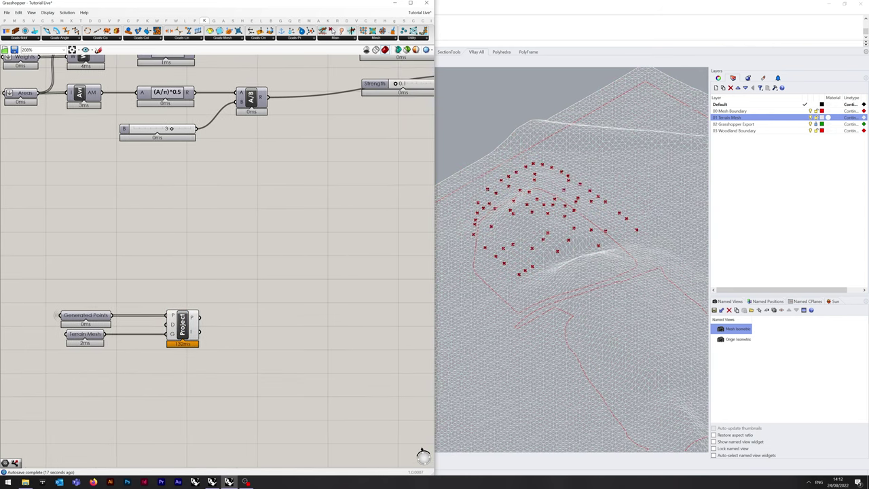
pyautogui.click(570, 257)
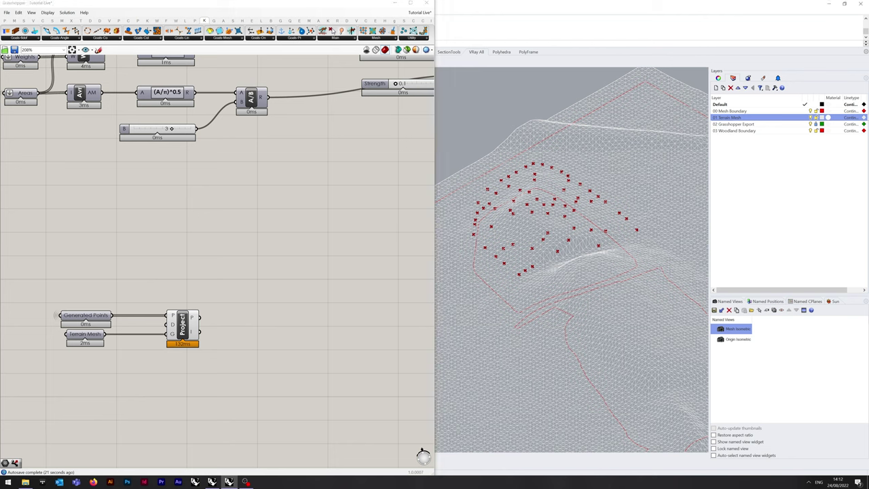
pyautogui.click(810, 117)
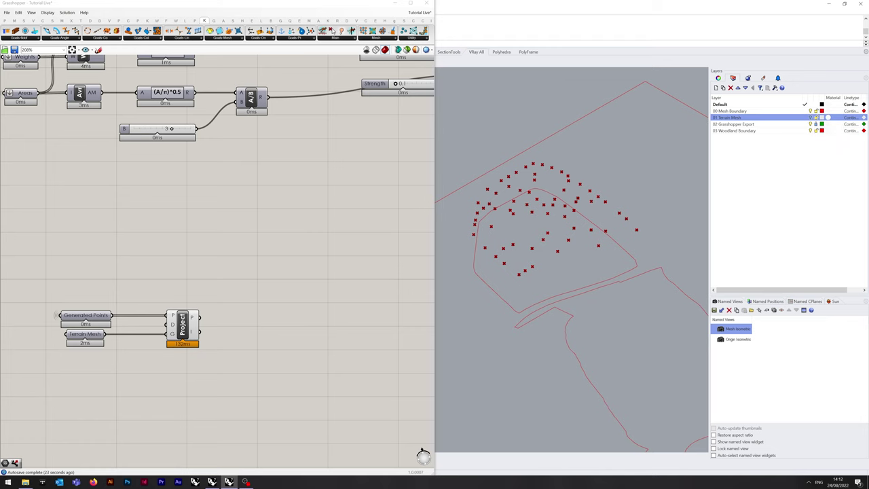
# Turn off the preview of the Project Point component
pyautogui.scroll(-3, 193, 332)
pyautogui.moveTo(194, 333); pyautogui.dragTo(163, 271, button='right')
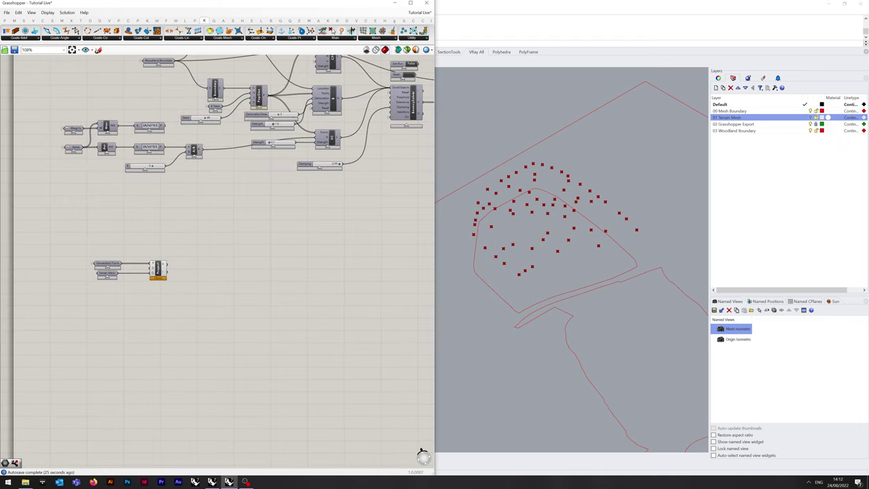
pyautogui.rightClick(158, 266)
pyautogui.click(175, 277)
pyautogui.moveTo(231, 224); pyautogui.dragTo(228, 279, button='right')
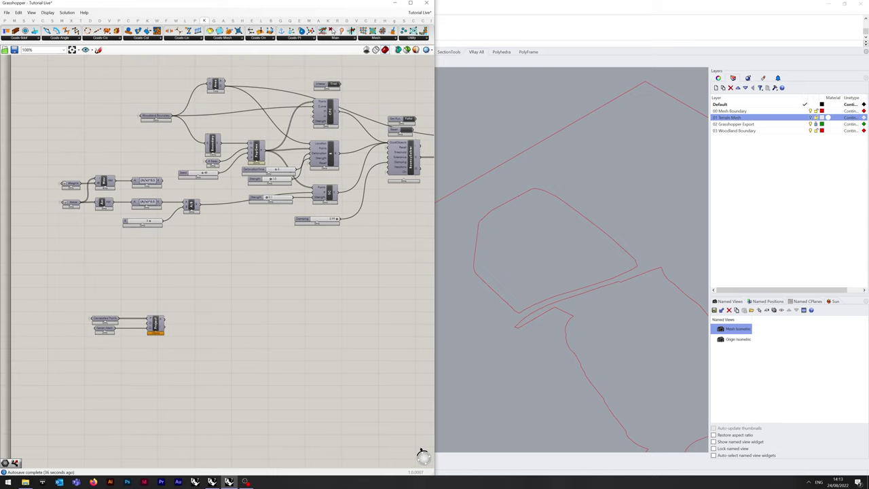
# Place a Mesh parameter on the canvas beside the Project Point component
pyautogui.doubleClick(245, 339)
pyautogui.write('mesh')
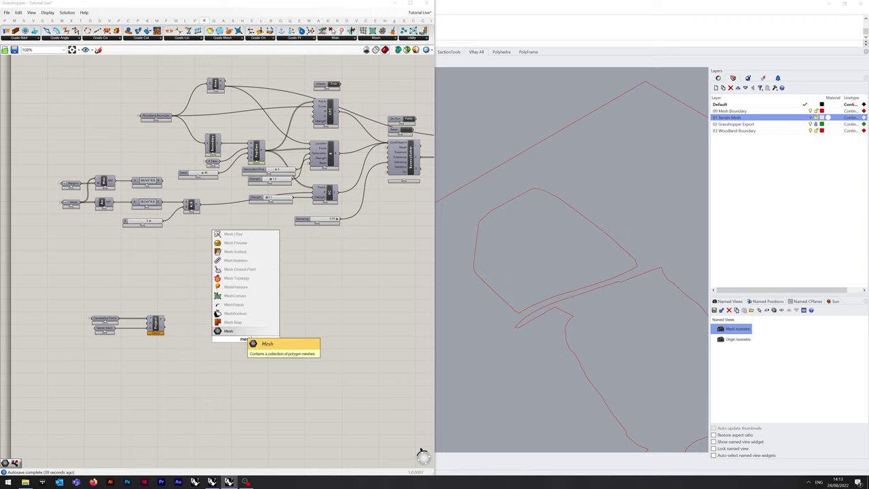
pyautogui.click(241, 332)
# Add a Number parameter below the Project Point component and name it Weights
pyautogui.doubleClick(180, 392)
pyautogui.write('number')
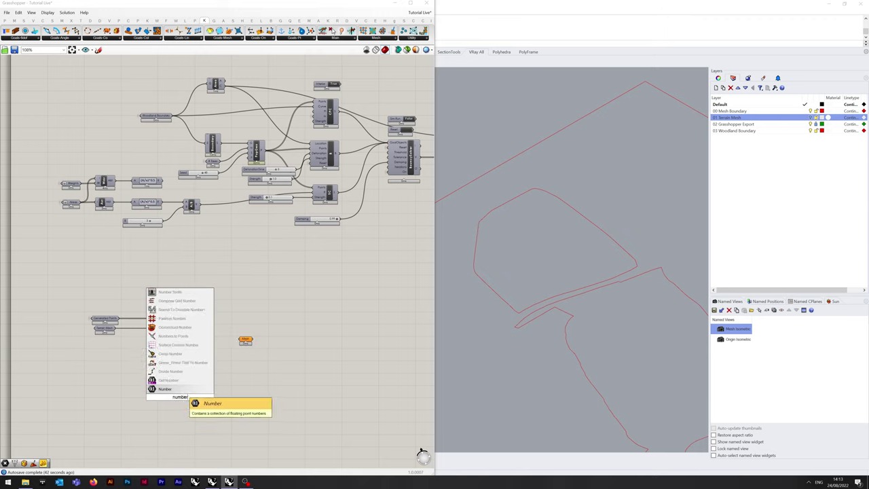
pyautogui.click(180, 389)
pyautogui.rightClick(180, 397)
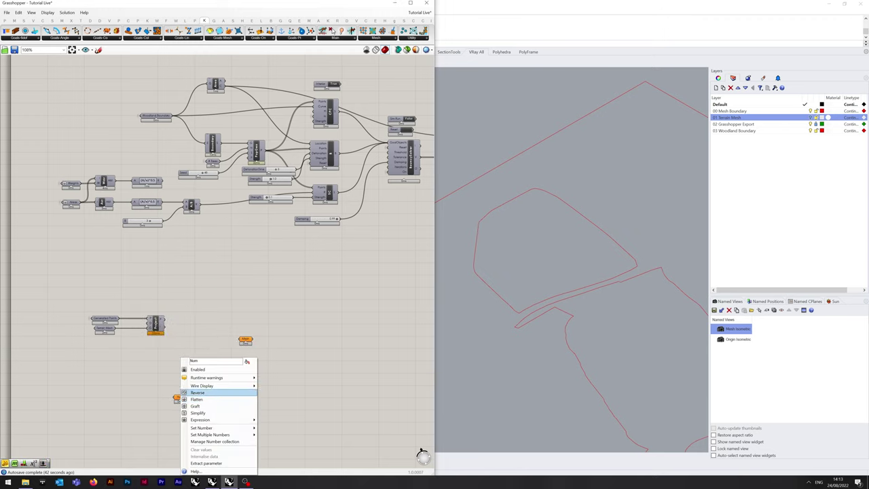
pyautogui.doubleClick(194, 361)
pyautogui.write('Weights')
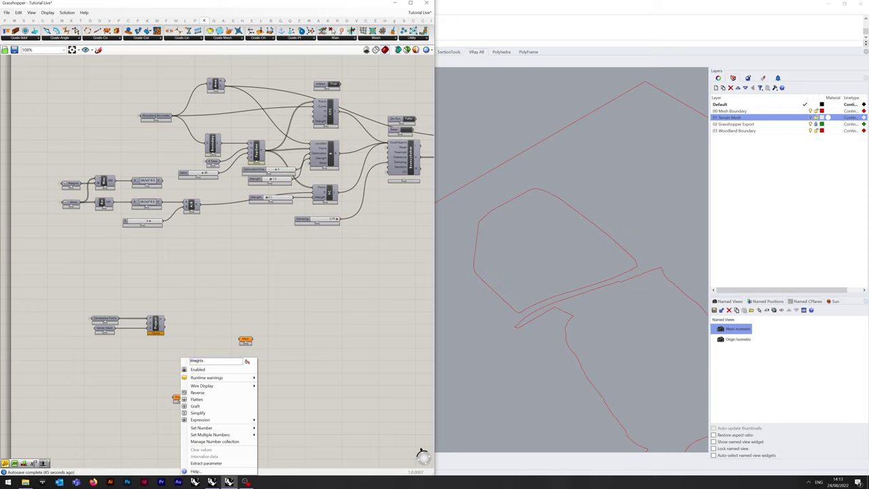
pyautogui.press('Return')
# Rename the new Mesh parameter to Varients
pyautogui.rightClick(245, 339)
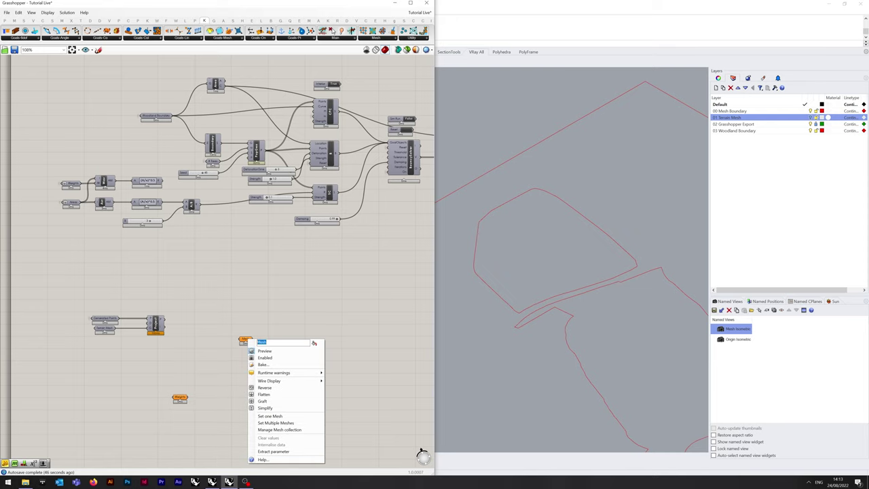
pyautogui.write('Ve')
pyautogui.write('riants')
pyautogui.press('Return')
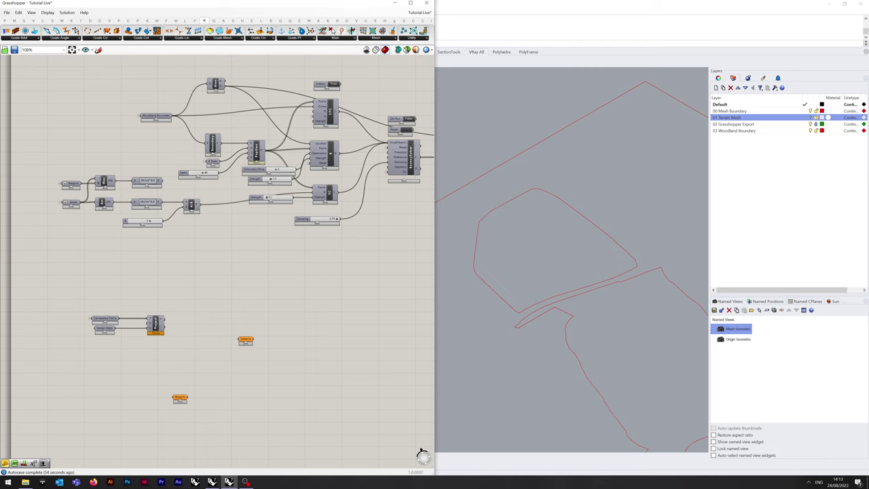
# Add Partition List, Null Item and Dispatch components in a row after the new Weights parameter
pyautogui.doubleClick(243, 392)
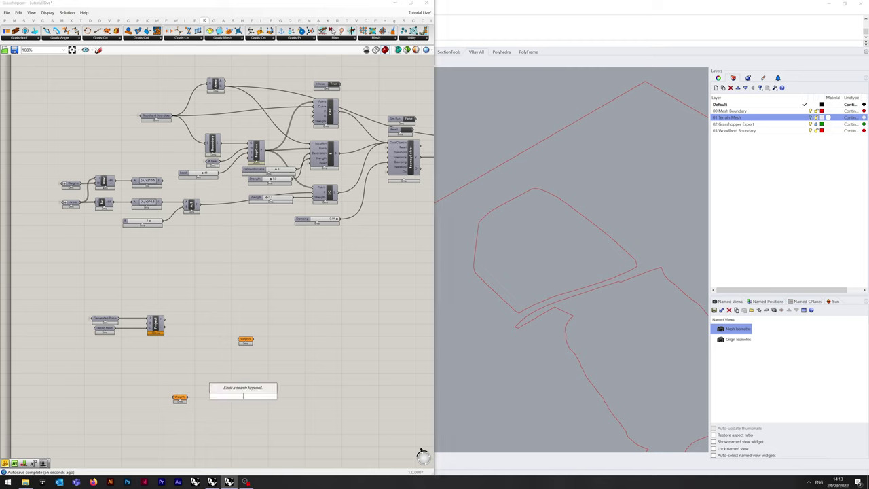
pyautogui.write('part')
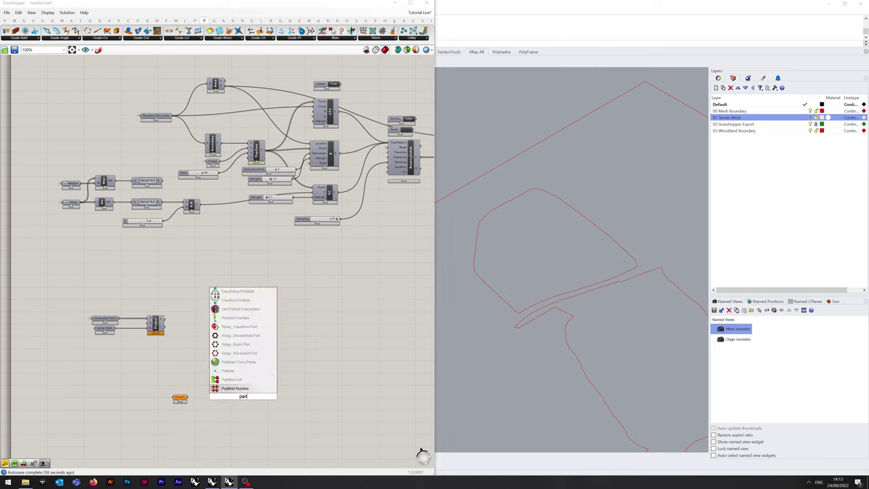
pyautogui.press('Return')
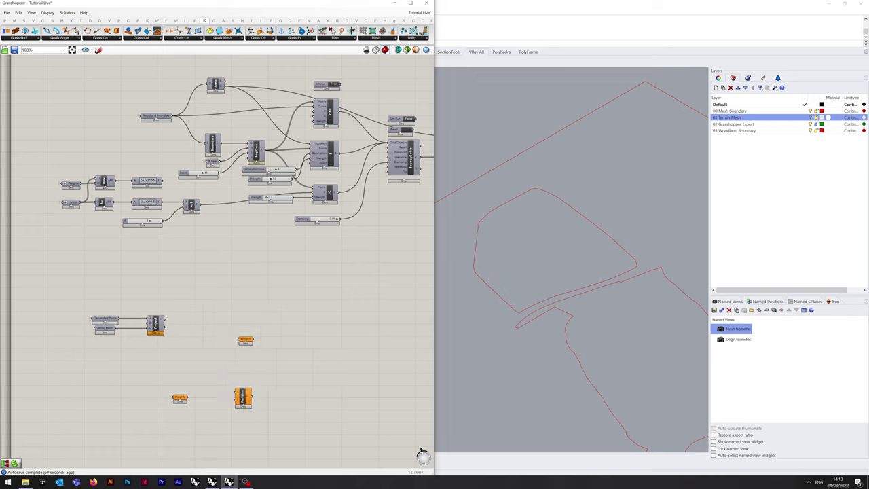
pyautogui.doubleClick(297, 401)
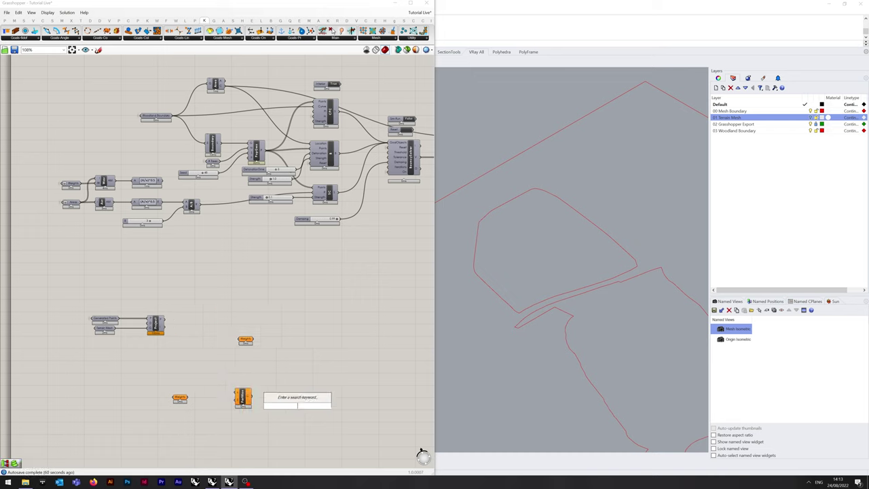
pyautogui.write('null')
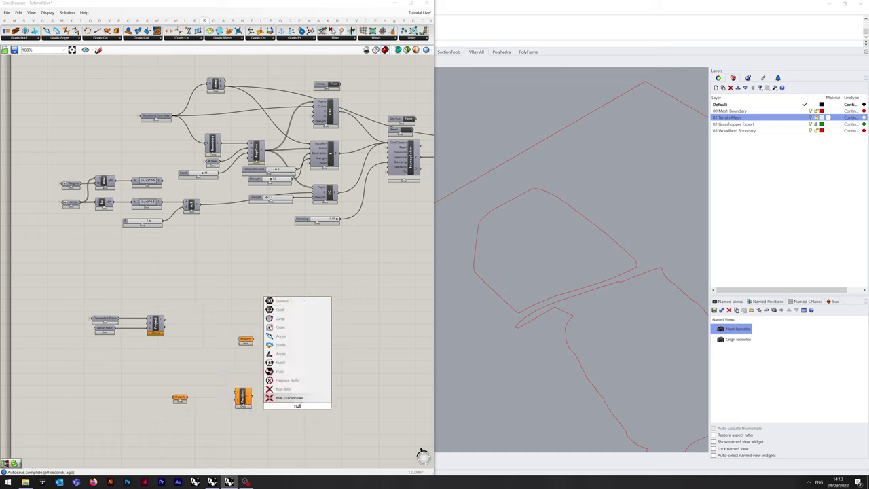
pyautogui.press('Return')
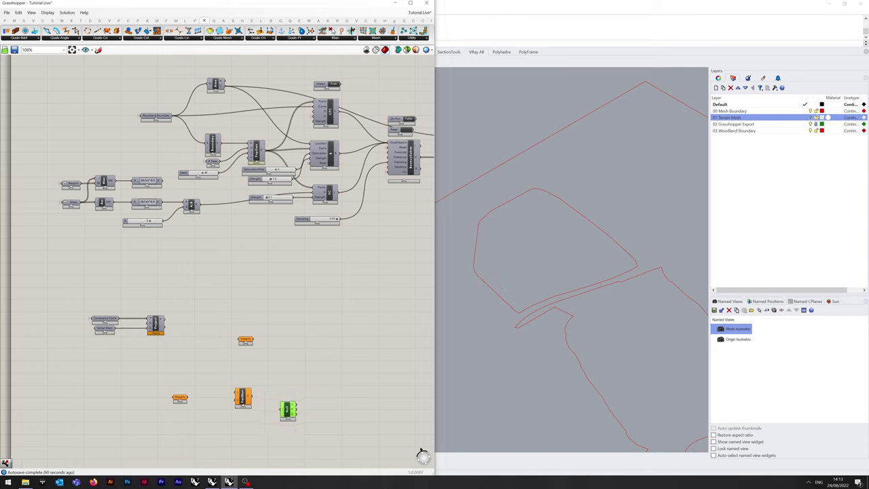
pyautogui.doubleClick(331, 394)
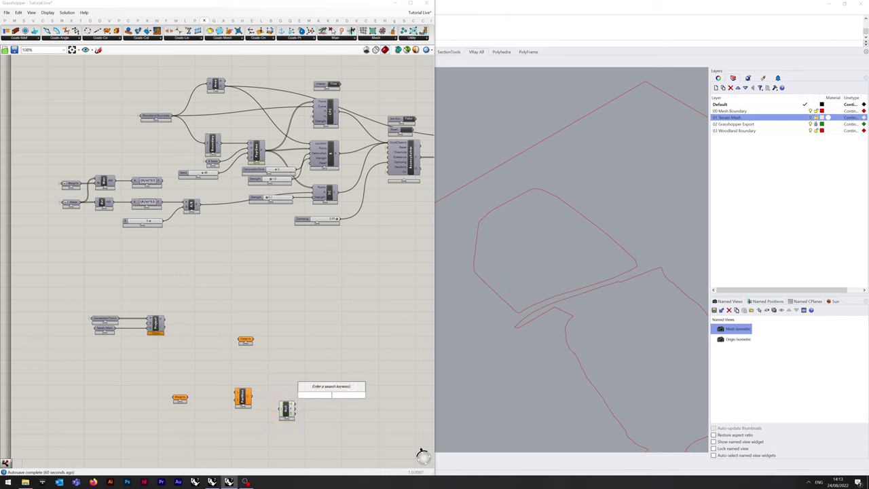
pyautogui.write('disp')
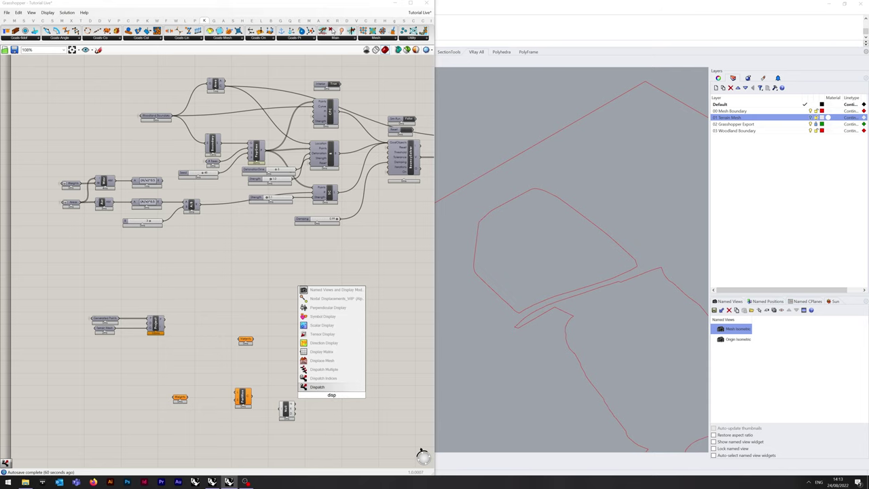
pyautogui.press('Return')
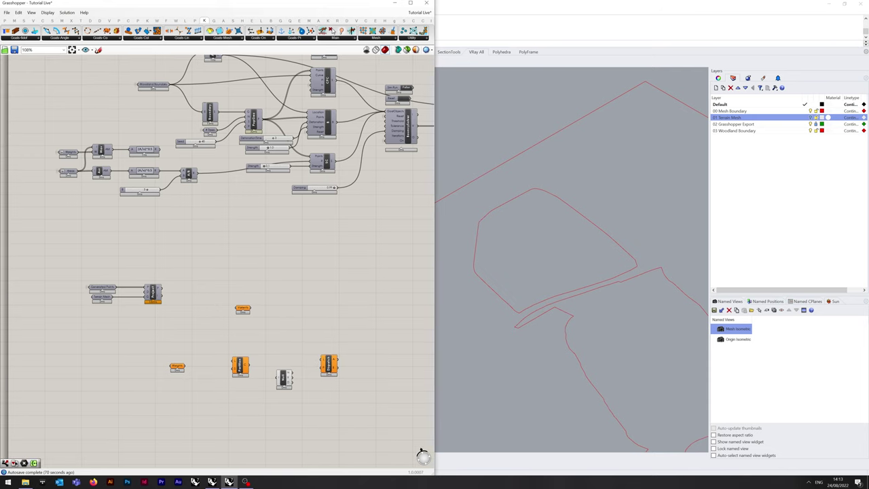
# Arrange the Partition List, Null Item and Dispatch components closer together, with Null Item slightly lower between the other two
pyautogui.scroll(3, 277, 386)
pyautogui.moveTo(217, 354); pyautogui.dragTo(185, 357)
pyautogui.moveTo(288, 373); pyautogui.dragTo(240, 378)
pyautogui.moveTo(361, 352); pyautogui.dragTo(303, 360)
pyautogui.moveTo(240, 378); pyautogui.dragTo(238, 385)
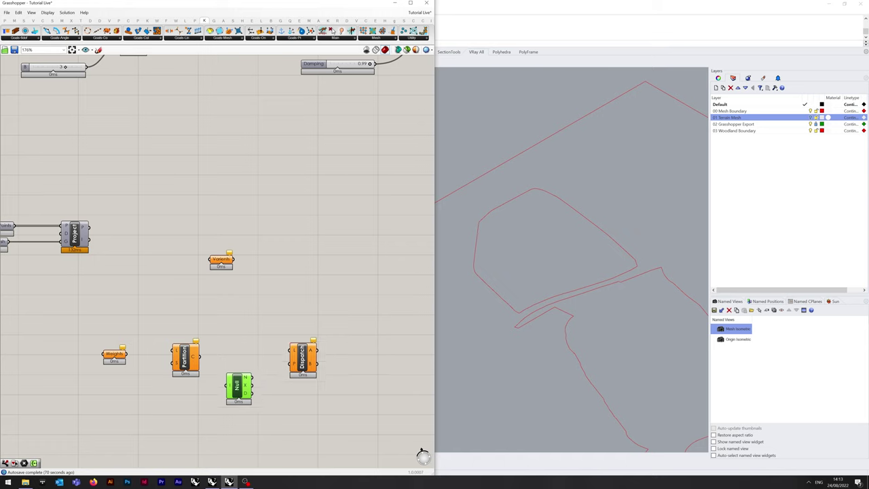
pyautogui.click(302, 358)
pyautogui.moveTo(303, 358); pyautogui.dragTo(298, 358)
pyautogui.click(292, 312)
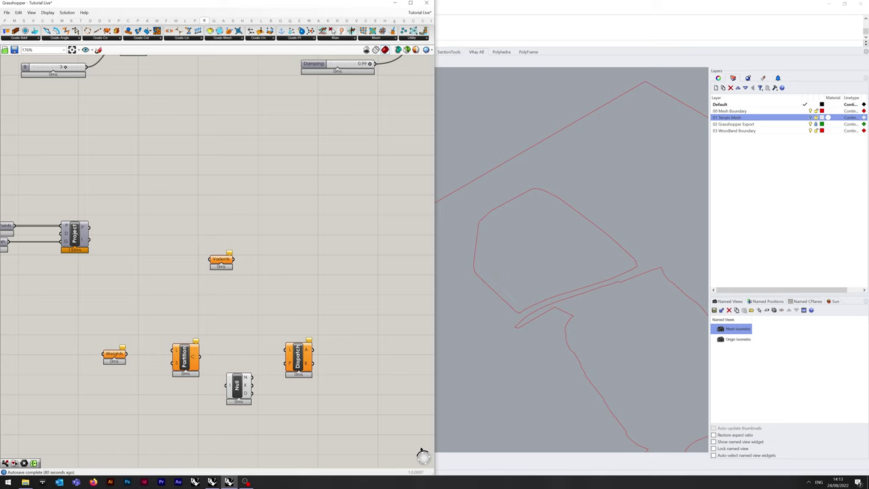
# Connect Weights to Partition List's S input and Project Point's P output to its L input
pyautogui.moveTo(114, 353); pyautogui.dragTo(171, 364)
pyautogui.moveTo(102, 364); pyautogui.dragTo(104, 363)
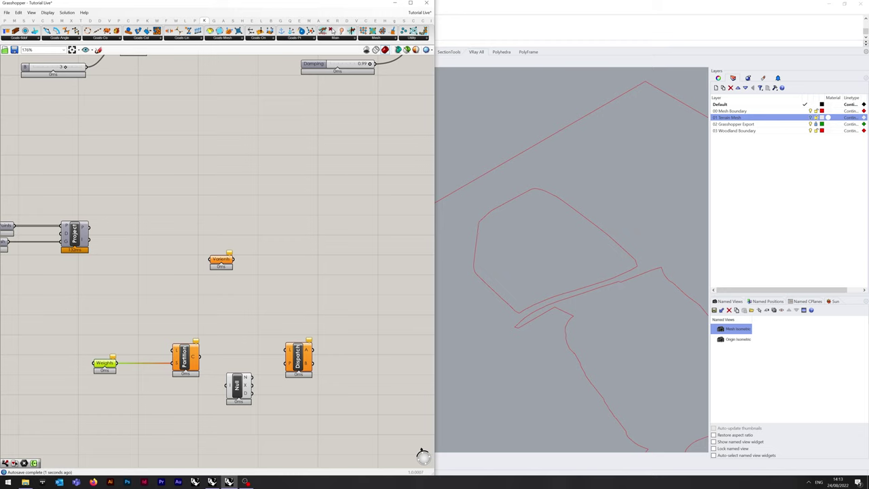
pyautogui.click(123, 323)
pyautogui.moveTo(122, 323); pyautogui.dragTo(178, 344, button='right')
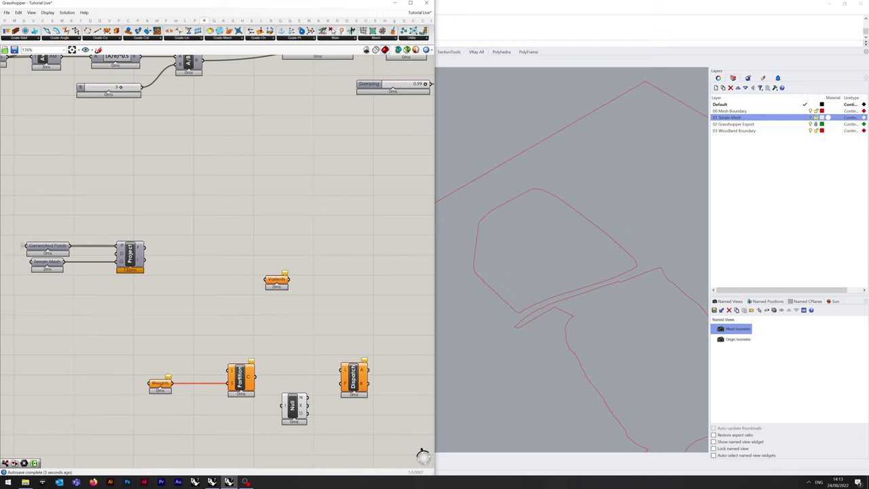
pyautogui.moveTo(144, 247); pyautogui.dragTo(228, 370)
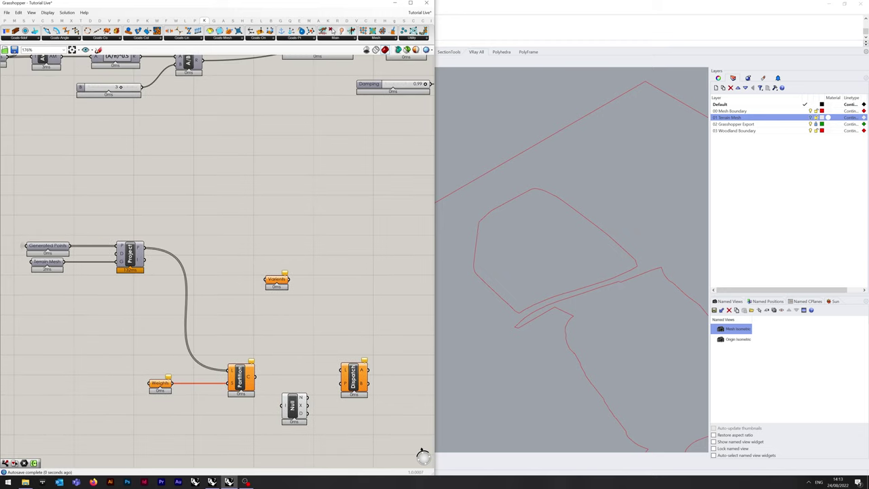
pyautogui.click(422, 453)
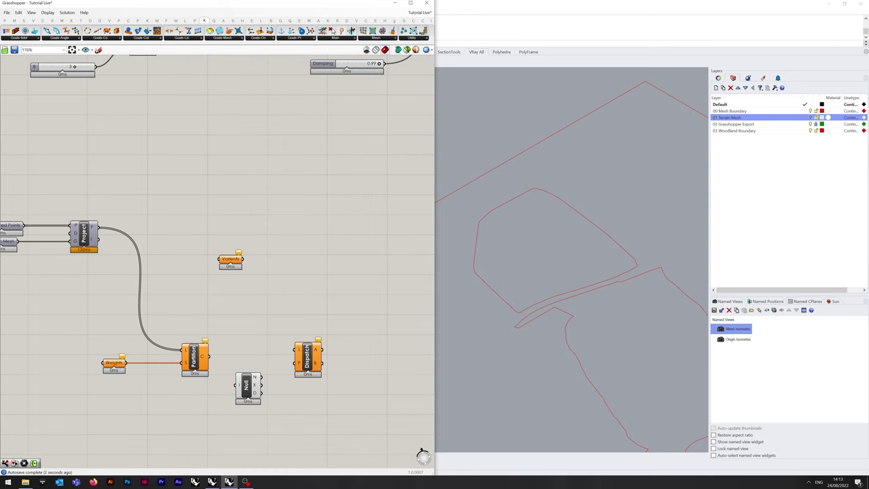
# Simplify the C output of Partition List and shift the component slightly away from Null Item
pyautogui.scroll(3, 421, 452)
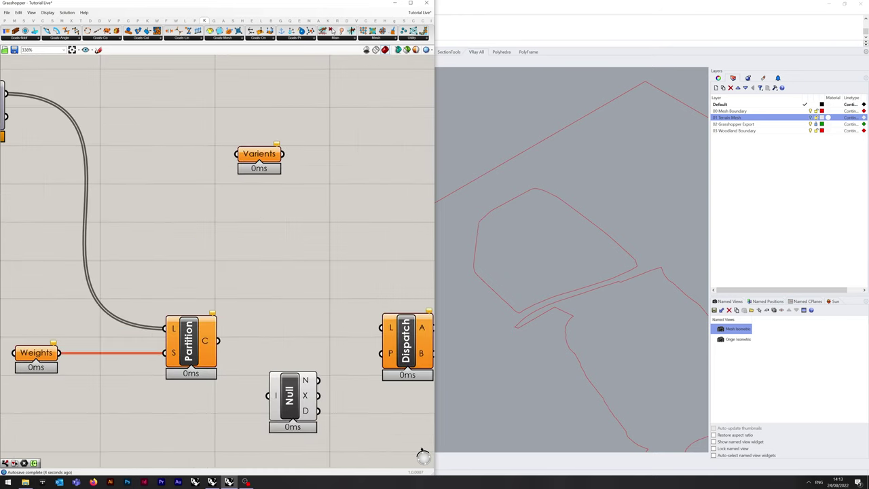
pyautogui.rightClick(205, 340)
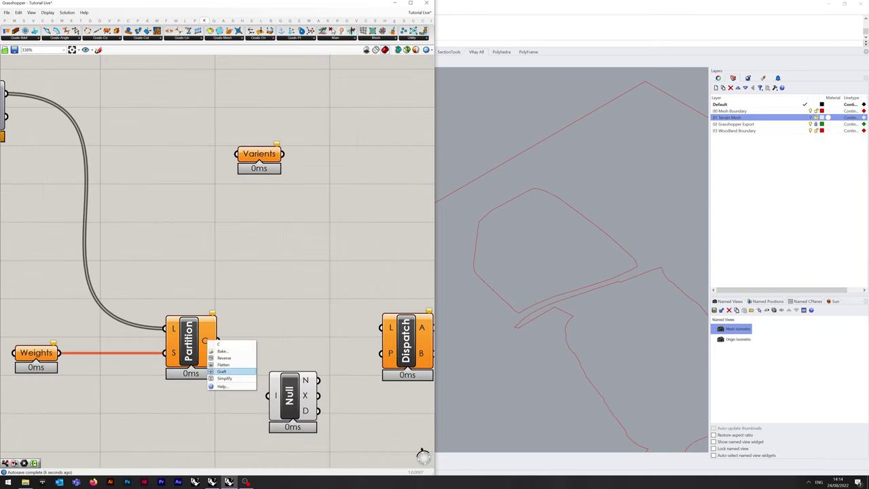
pyautogui.click(235, 378)
pyautogui.moveTo(189, 345); pyautogui.dragTo(174, 344)
pyautogui.click(272, 264)
pyautogui.moveTo(291, 264); pyautogui.dragTo(226, 234, button='right')
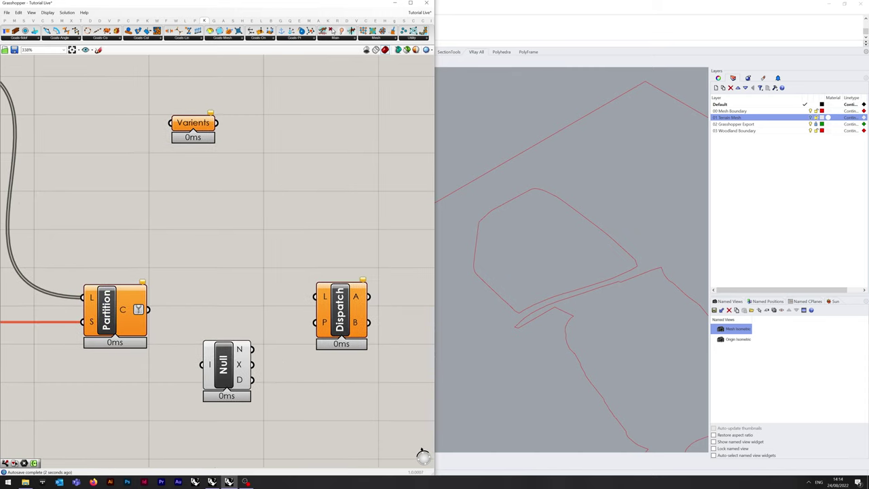
# Wire Partition List's C output into Null Item's I and Dispatch's L inputs, and Null Item's X output into Dispatch's P input
pyautogui.moveTo(148, 310); pyautogui.dragTo(201, 364)
pyautogui.moveTo(148, 309); pyautogui.dragTo(334, 326)
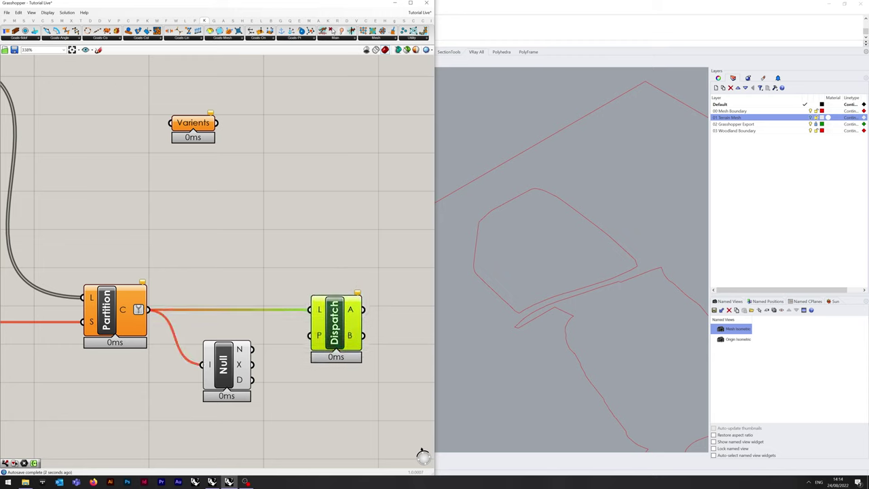
pyautogui.moveTo(252, 365); pyautogui.dragTo(318, 335)
pyautogui.moveTo(224, 364); pyautogui.dragTo(232, 365)
pyautogui.click(238, 424)
# Flatten the B output of the Dispatch component
pyautogui.rightClick(363, 335)
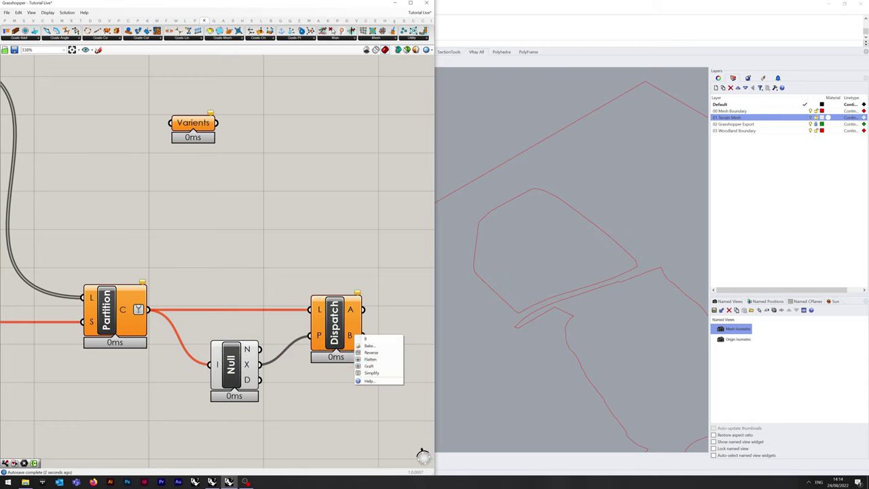
pyautogui.click(373, 366)
# Move the Varients parameter above Partition List and bring the Project Point component and its two inputs closer to the new components
pyautogui.scroll(-3, 150, 402)
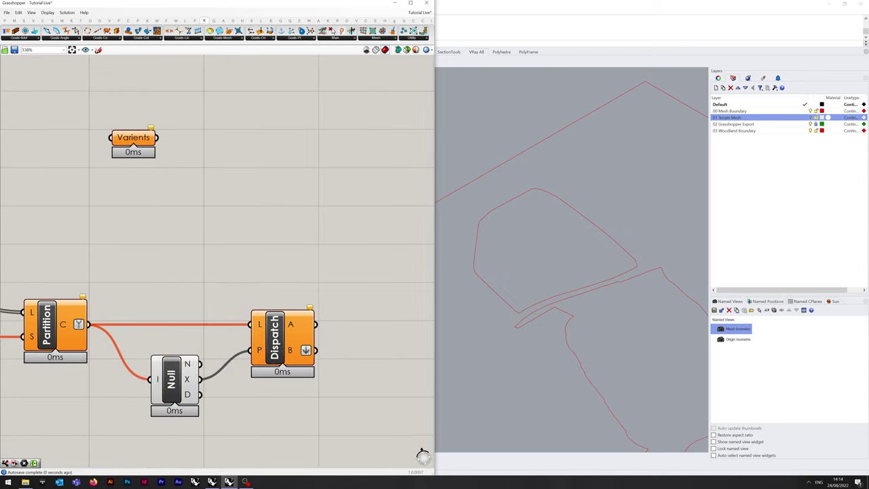
pyautogui.scroll(-2, 299, 352)
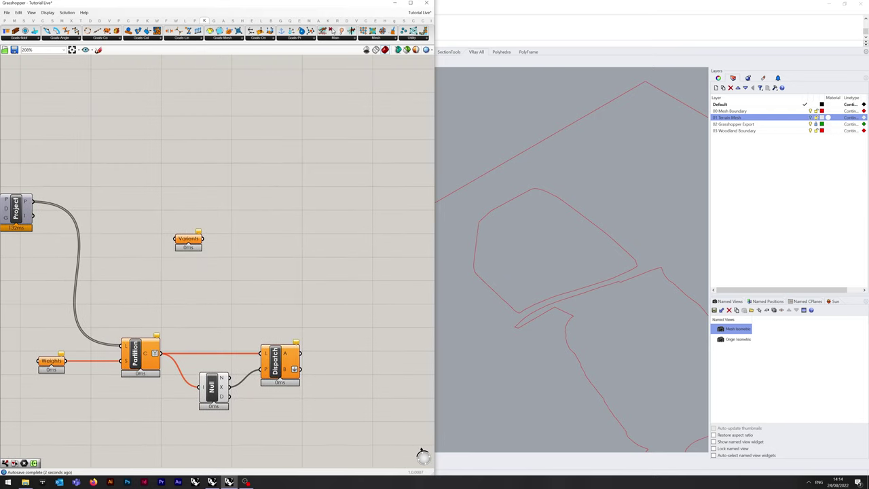
pyautogui.scroll(-2, 280, 320)
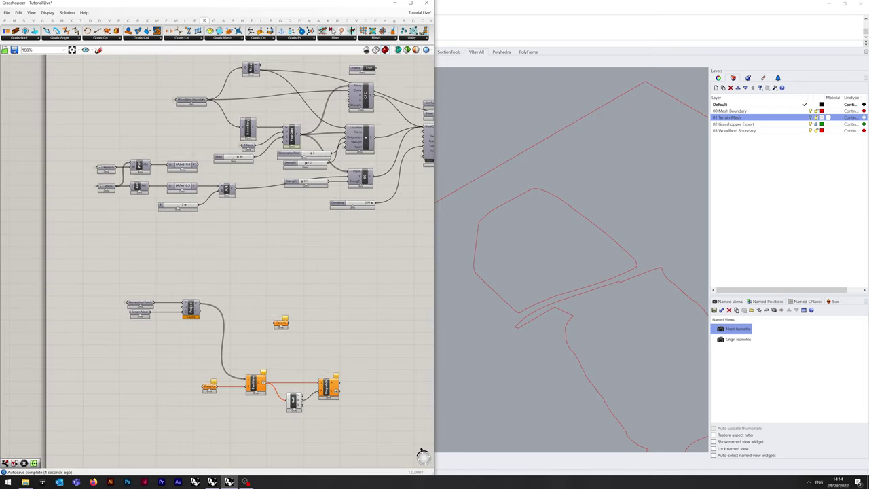
pyautogui.moveTo(279, 320); pyautogui.dragTo(265, 288)
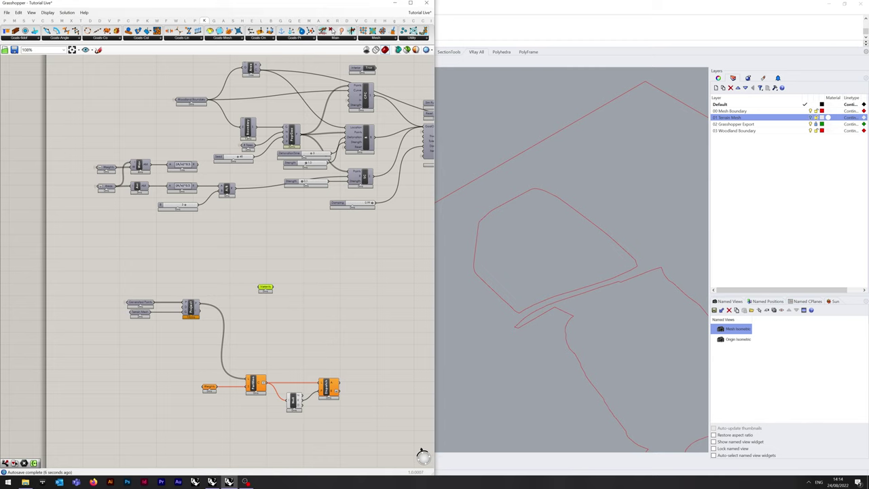
pyautogui.moveTo(191, 280); pyautogui.dragTo(140, 346)
pyautogui.click(204, 304)
pyautogui.moveTo(265, 287); pyautogui.dragTo(255, 299)
# Connect the parameter at the foot of the purple group at the start of the definition to the Varients parameter
pyautogui.scroll(-3, 173, 428)
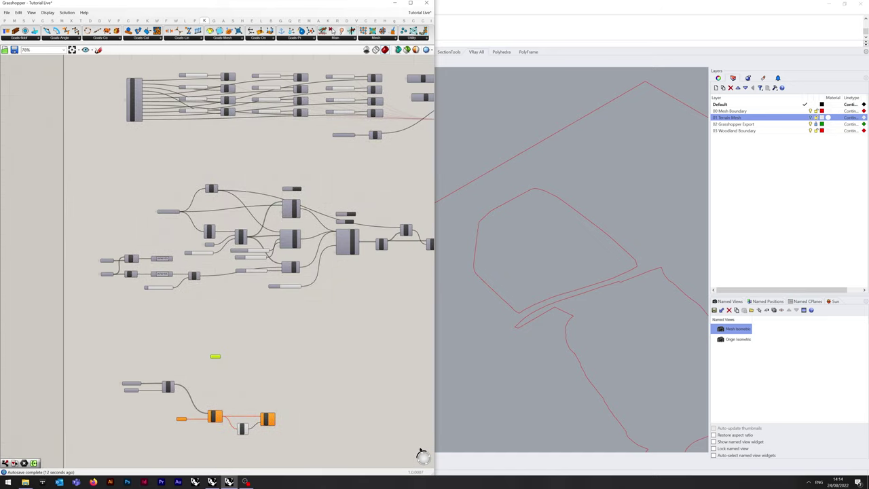
pyautogui.scroll(3, 173, 428)
pyautogui.scroll(-3, 173, 428)
pyautogui.scroll(-2, 184, 377)
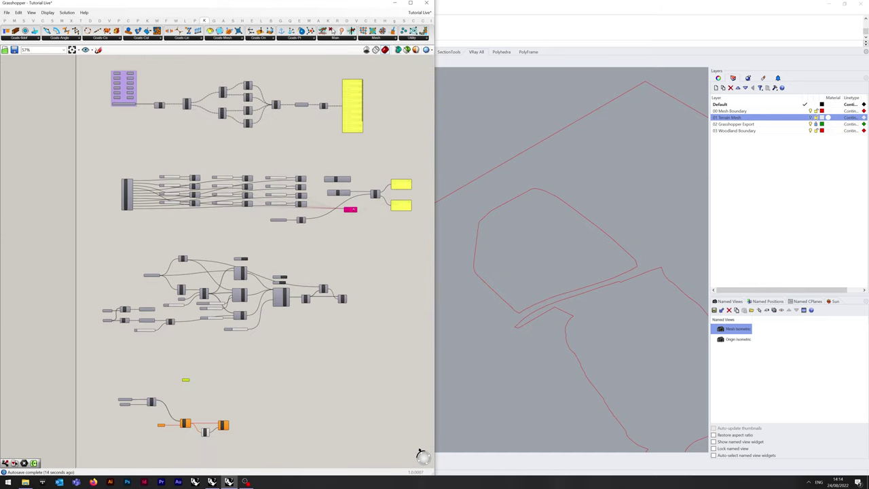
pyautogui.scroll(-1, 171, 240)
pyautogui.moveTo(136, 104); pyautogui.dragTo(219, 343)
# Connect the simulation section's existing Weights parameter to the new Weights parameter feeding Partition List
pyautogui.scroll(5, 150, 372)
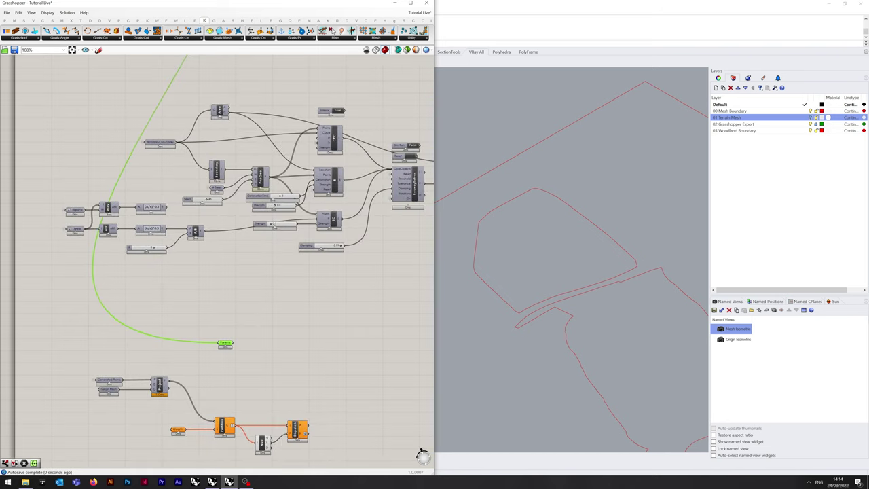
pyautogui.moveTo(85, 210); pyautogui.dragTo(172, 428)
pyautogui.click(163, 442)
# Set the wire display of the Varients parameter to hidden
pyautogui.rightClick(225, 343)
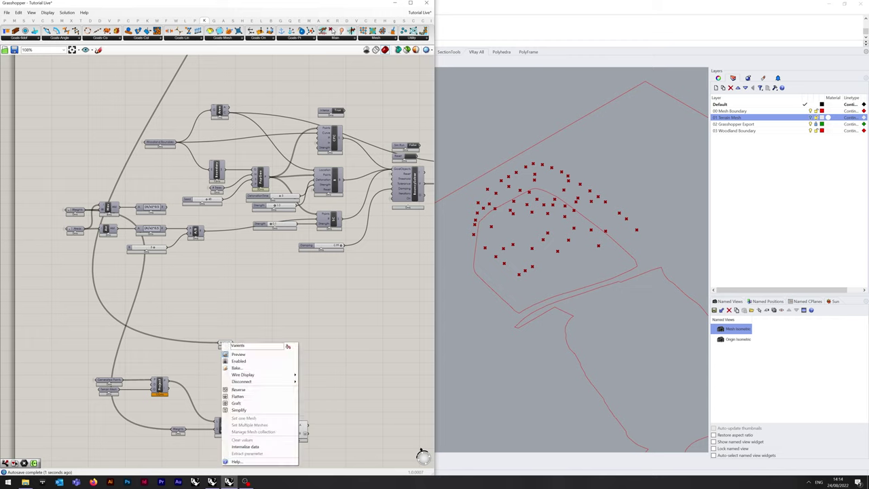
pyautogui.moveTo(242, 374)
pyautogui.click(313, 381)
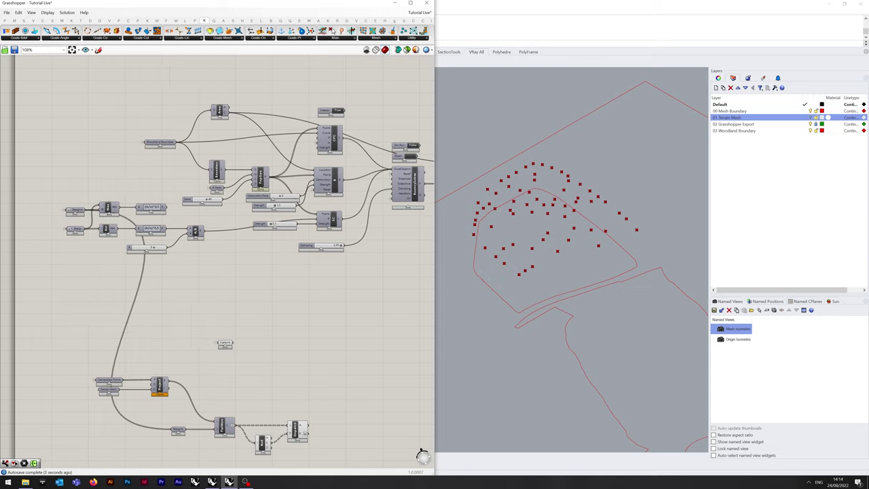
# Set the wire display of the Weights parameter feeding Partition List to hidden
pyautogui.rightClick(178, 430)
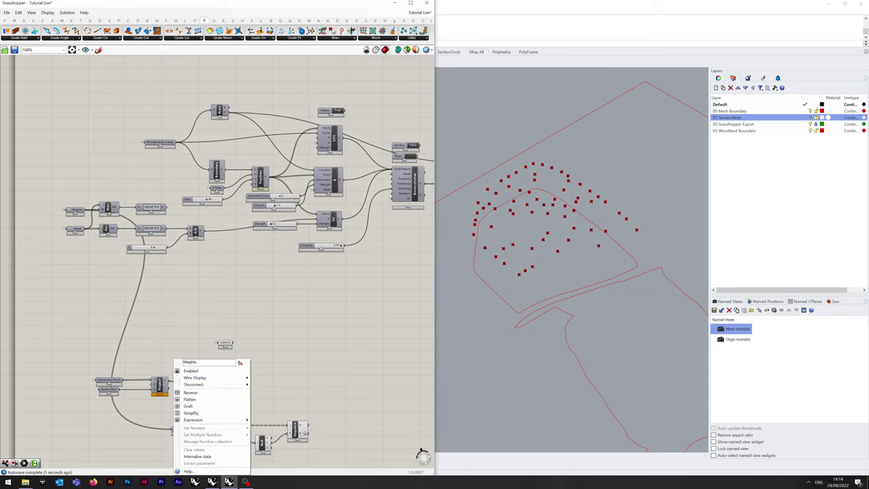
pyautogui.moveTo(203, 378)
pyautogui.click(264, 385)
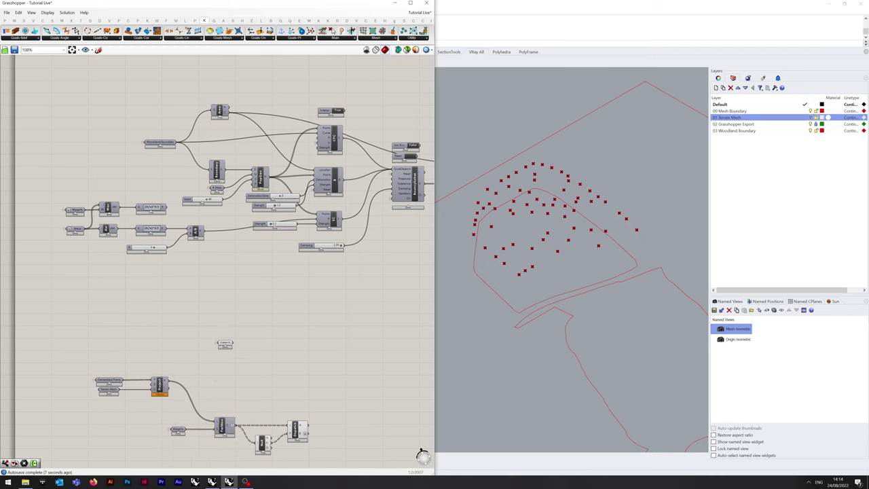
# Graft the Varients mesh parameter and nudge it slightly above Partition List
pyautogui.rightClick(224, 343)
pyautogui.scroll(5, 224, 344)
pyautogui.rightClick(222, 343)
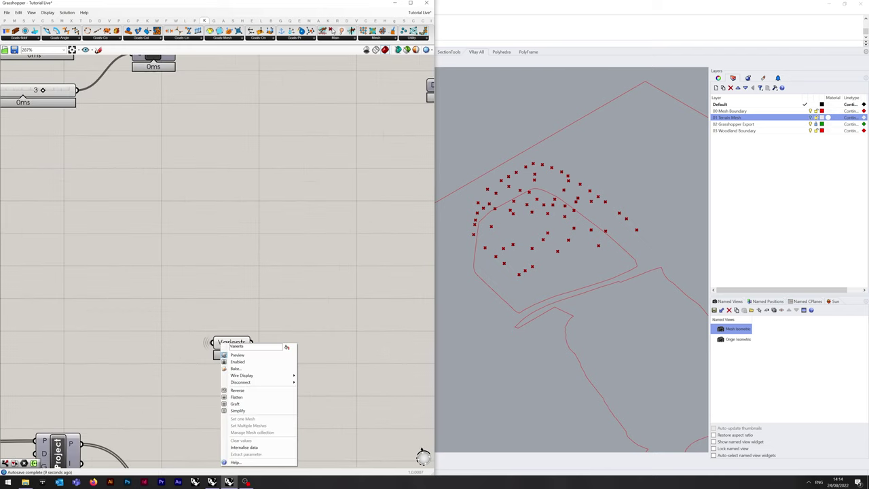
pyautogui.click(235, 403)
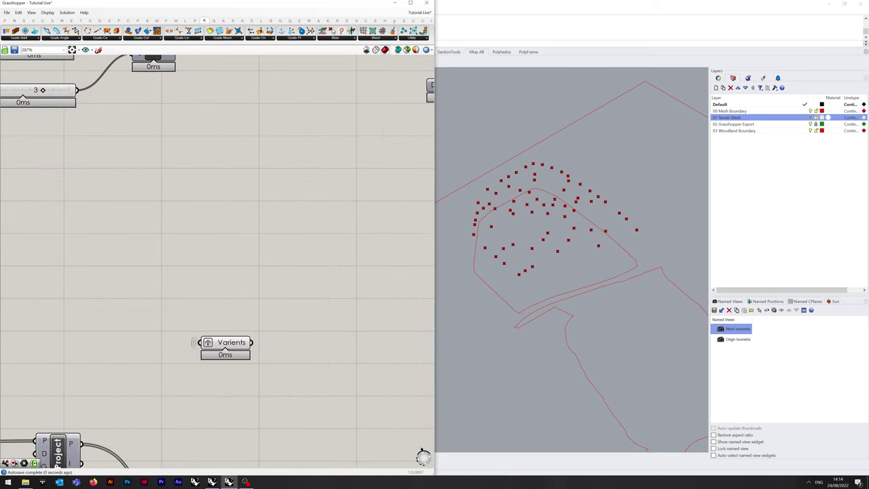
pyautogui.moveTo(266, 385); pyautogui.dragTo(152, 280, button='right')
pyautogui.scroll(-2, 211, 346)
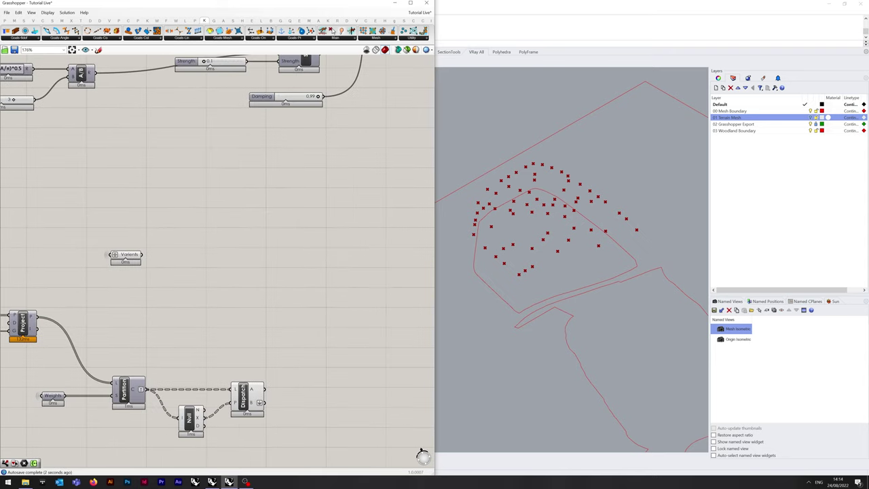
pyautogui.click(128, 255)
pyautogui.moveTo(127, 255); pyautogui.dragTo(126, 251)
pyautogui.click(138, 229)
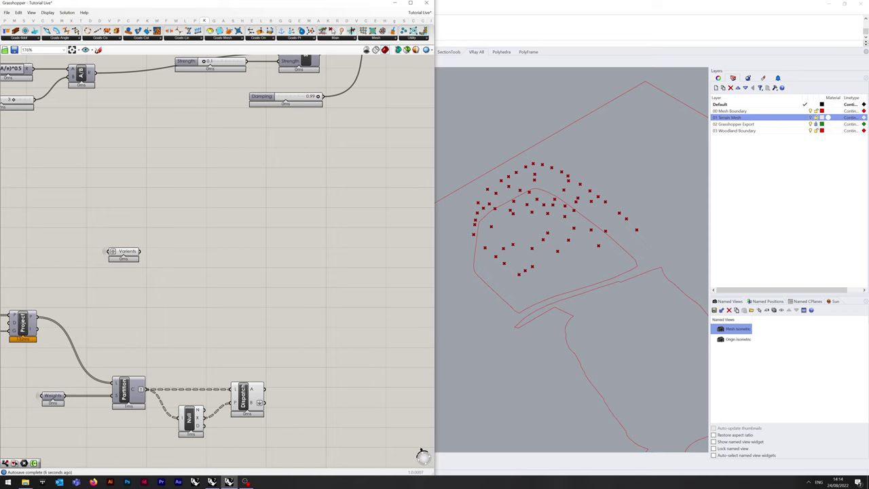
# Add a Stack Data component and a Move To Point component in a row beside the Varients parameter
pyautogui.moveTo(217, 260); pyautogui.dragTo(180, 247, button='right')
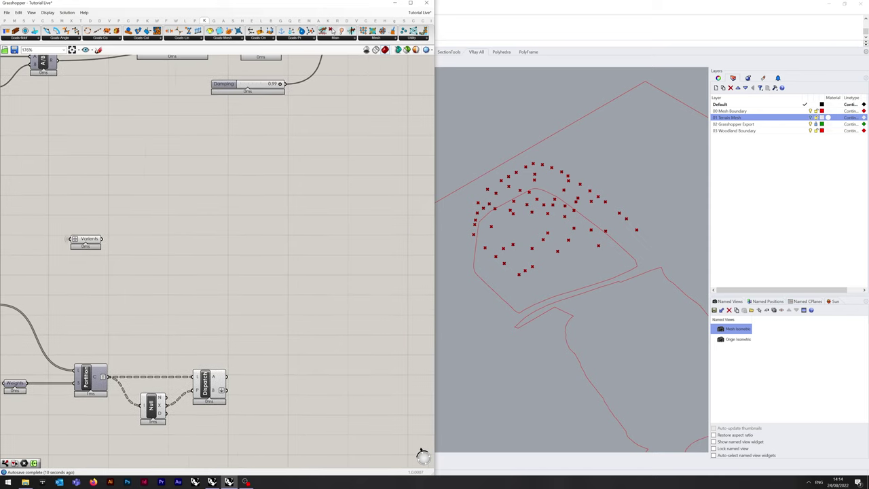
pyautogui.doubleClick(241, 232)
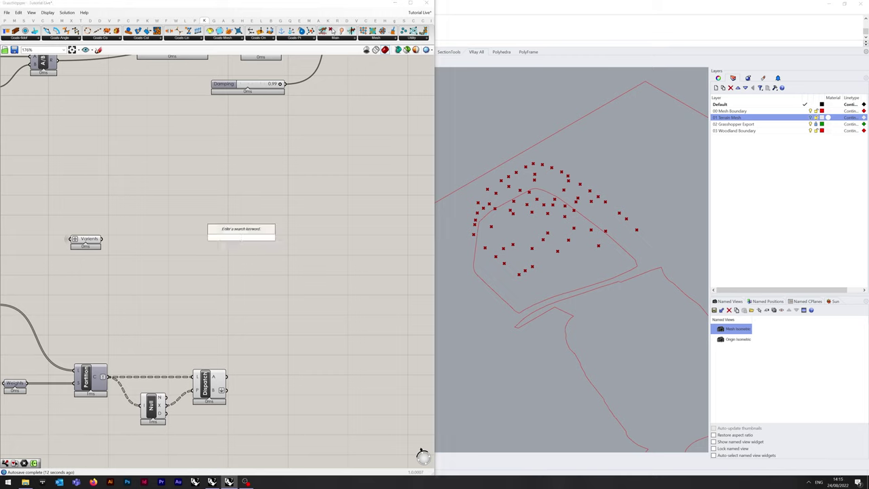
pyautogui.write('stack')
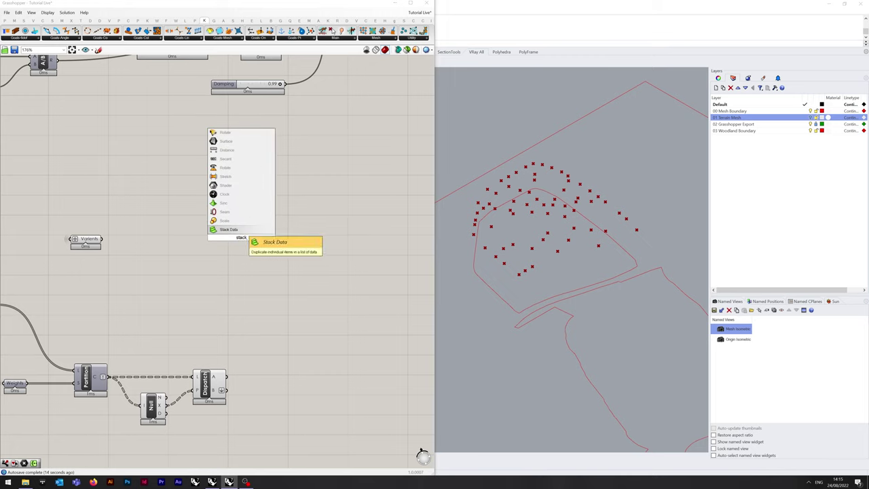
pyautogui.press('Return')
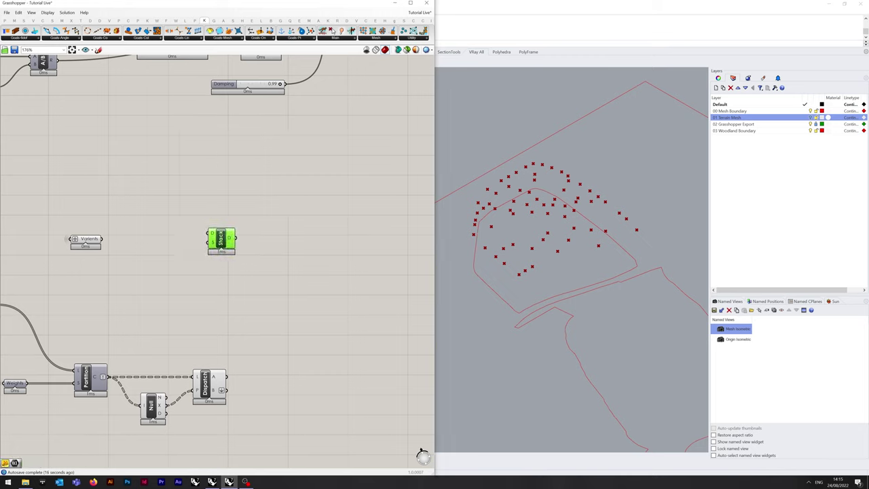
pyautogui.doubleClick(308, 243)
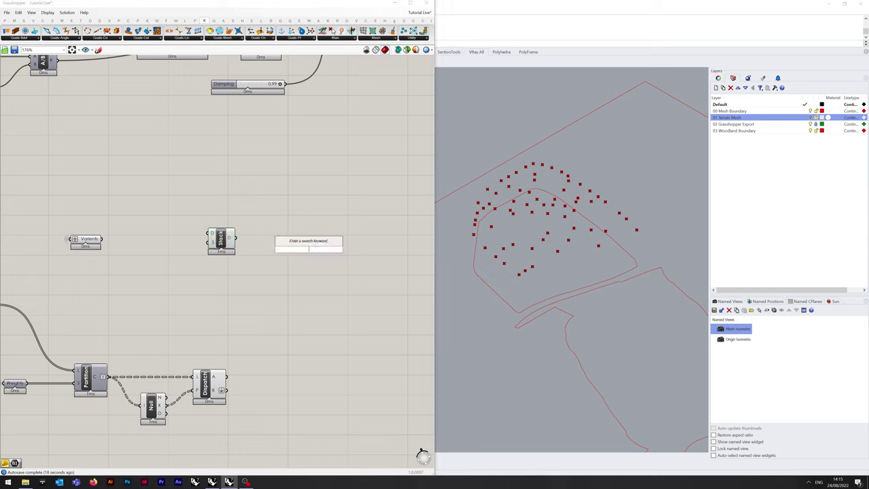
pyautogui.write('move')
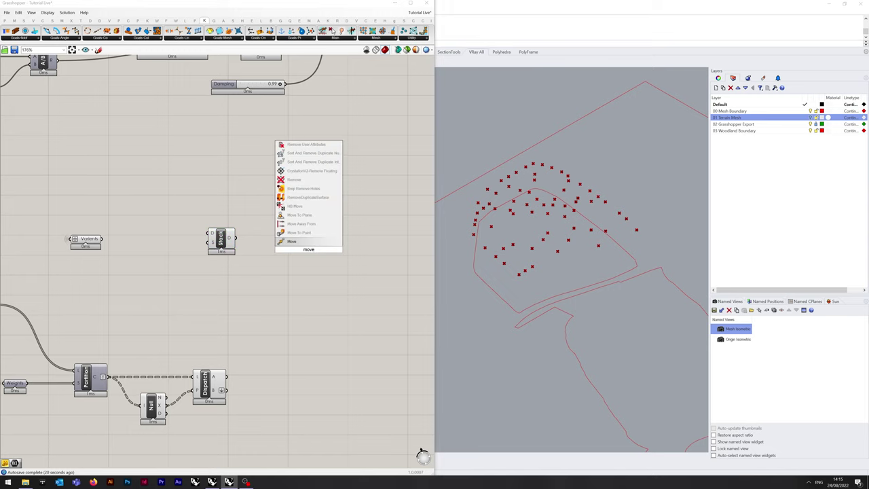
pyautogui.press('Up')
pyautogui.press('Return')
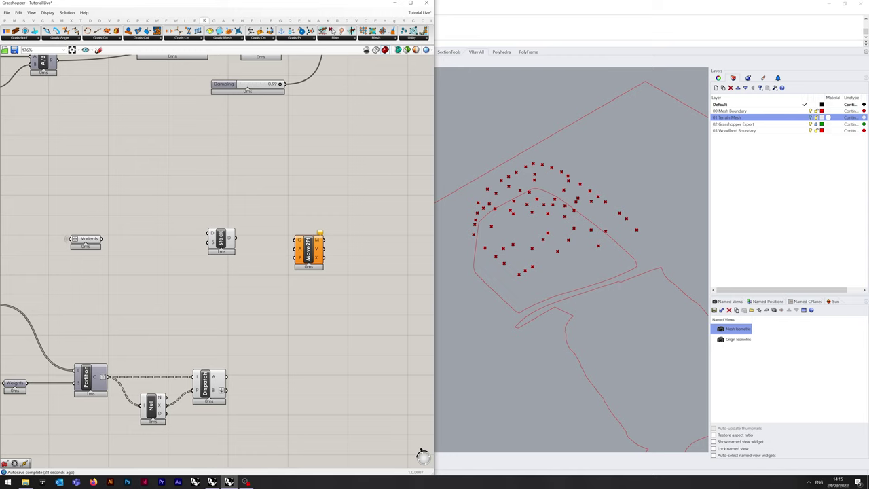
# Add a Point parameter below Stack Data and store a single point at 0, 0, 0 in its collection
pyautogui.doubleClick(233, 282)
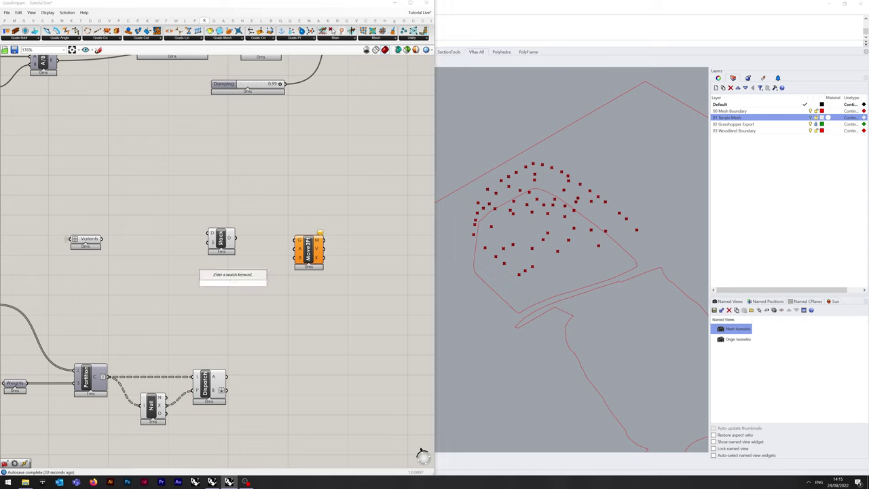
pyautogui.write('point')
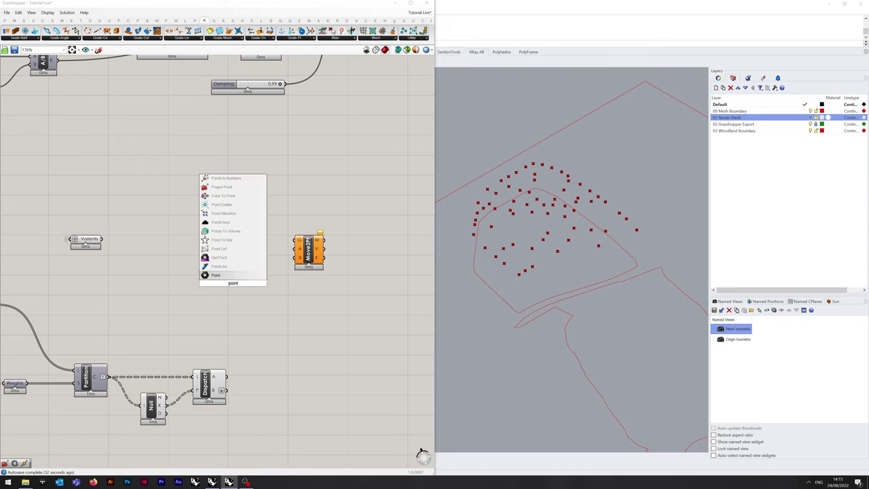
pyautogui.press('Return')
pyautogui.rightClick(235, 284)
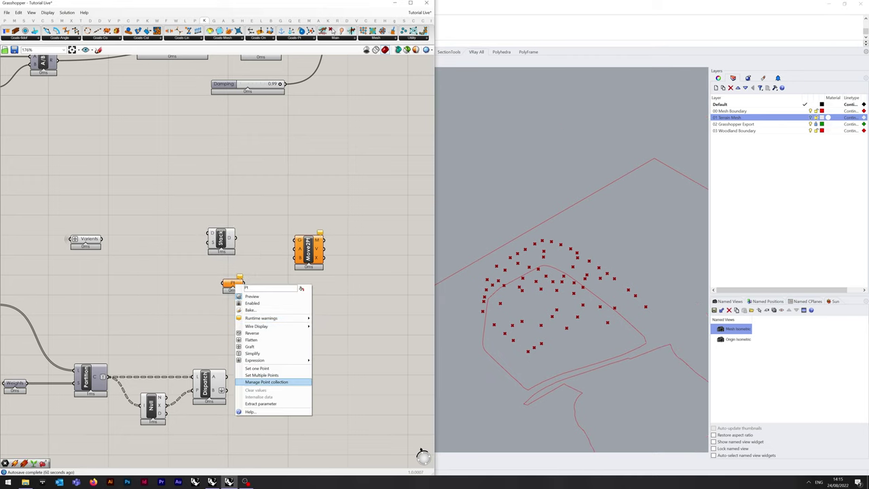
pyautogui.click(266, 381)
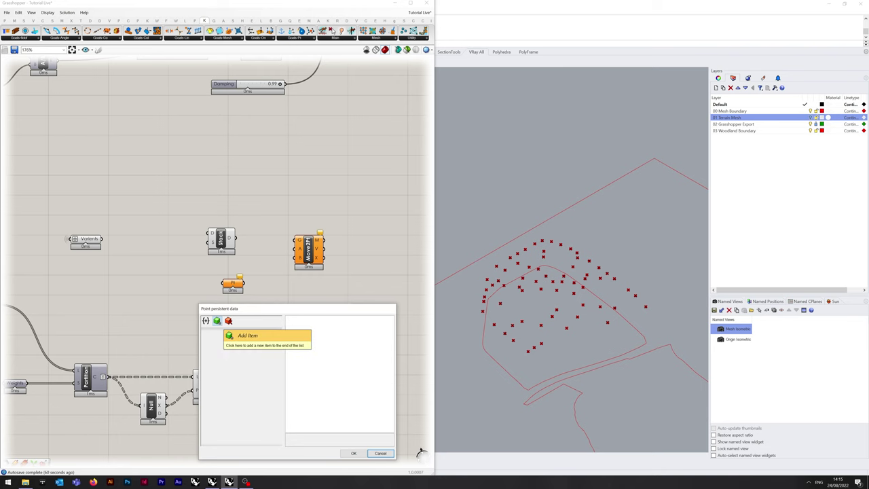
pyautogui.click(205, 320)
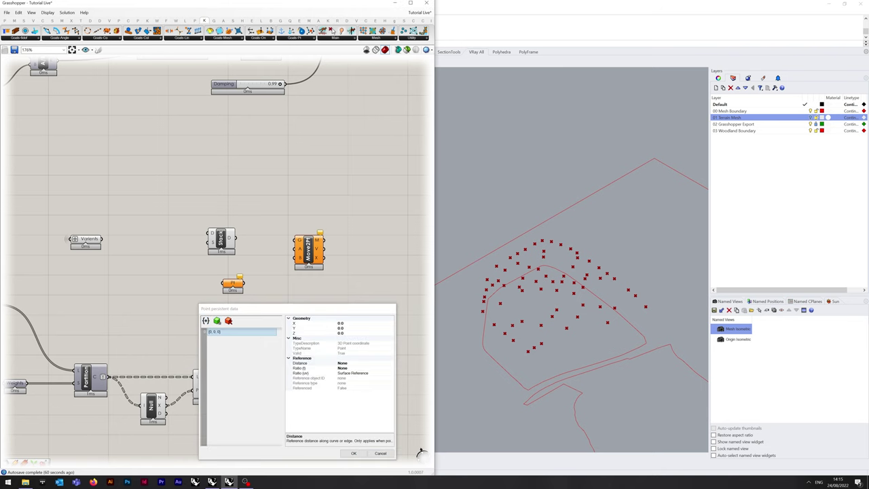
pyautogui.click(353, 452)
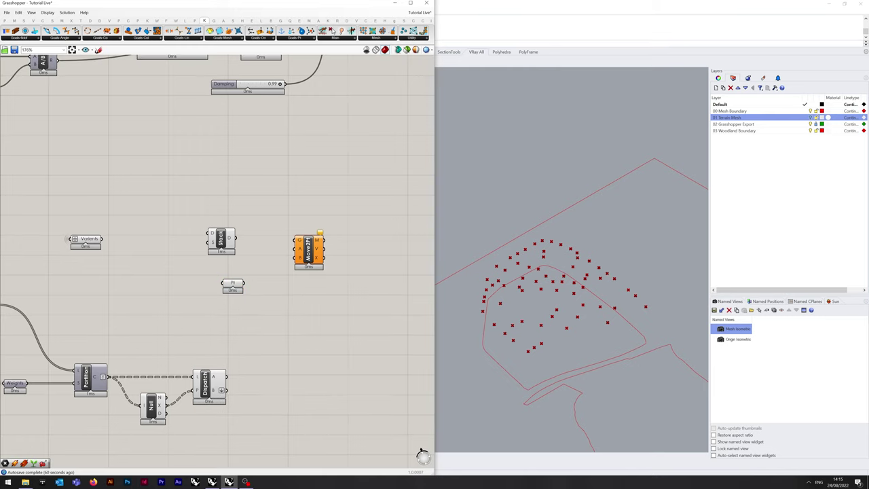
# Connect the origin point to Move To Point's A input and Dispatch's B output to its B input, tucking the point under Stack Data
pyautogui.moveTo(244, 282); pyautogui.dragTo(294, 249)
pyautogui.moveTo(232, 283); pyautogui.dragTo(221, 265)
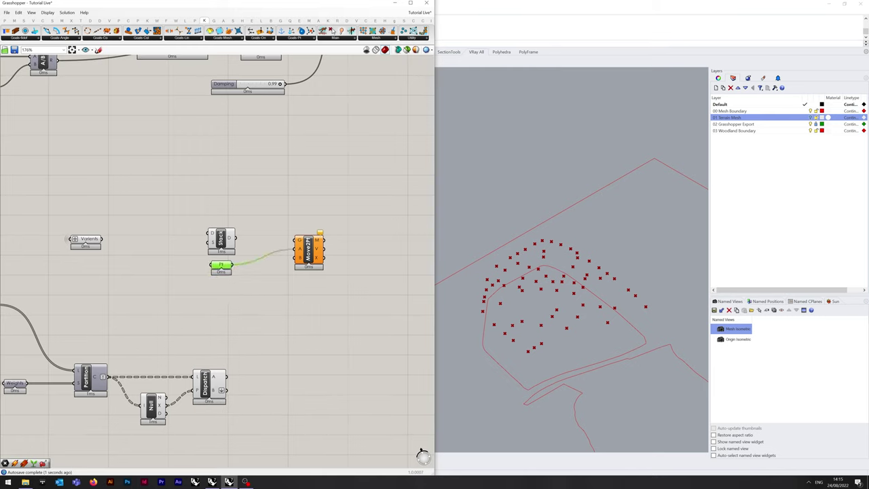
pyautogui.click(221, 298)
pyautogui.moveTo(227, 390); pyautogui.dragTo(295, 258)
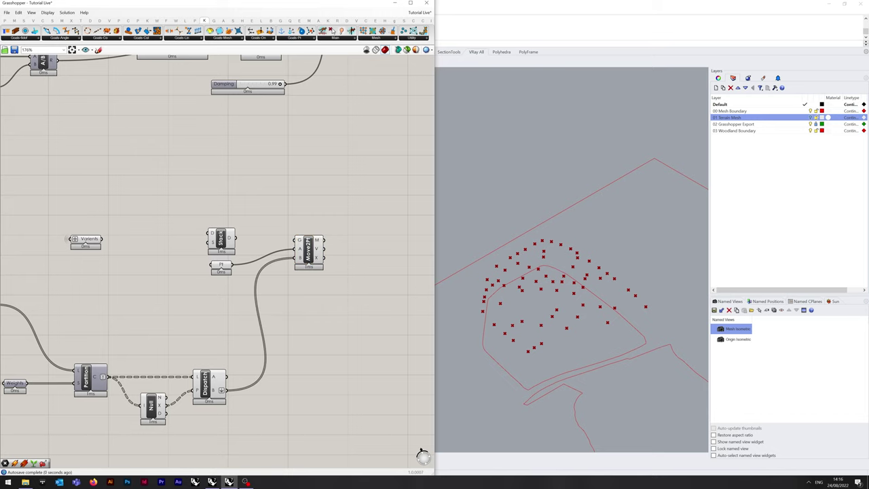
# Connect Weights to Stack Data's S input and Varients to its D input, placing Varients closer to Stack Data
pyautogui.moveTo(176, 306); pyautogui.dragTo(258, 311, button='right')
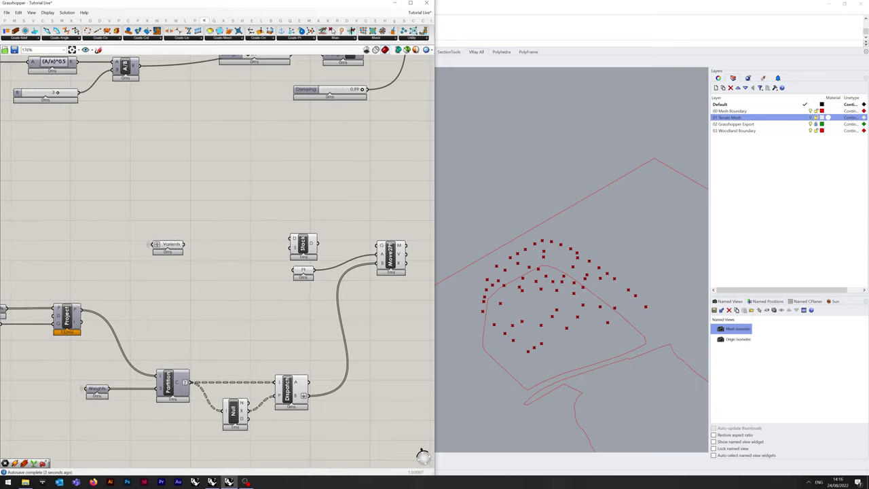
pyautogui.moveTo(109, 389); pyautogui.dragTo(291, 248)
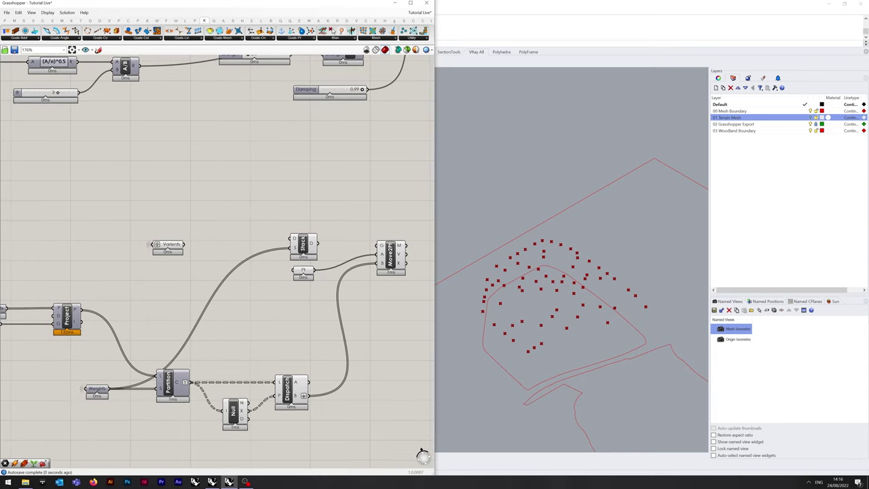
pyautogui.moveTo(184, 244); pyautogui.dragTo(290, 239)
pyautogui.moveTo(170, 245); pyautogui.dragTo(230, 238)
pyautogui.click(228, 207)
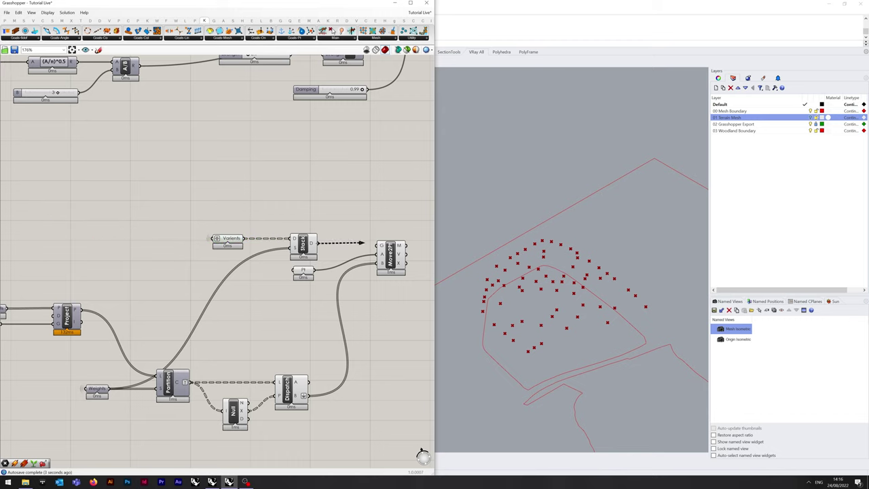
# Connect Stack Data's output to Move To Point's G input and shift Varients and Stack Data slightly down
pyautogui.moveTo(320, 216); pyautogui.dragTo(241, 206, button='right')
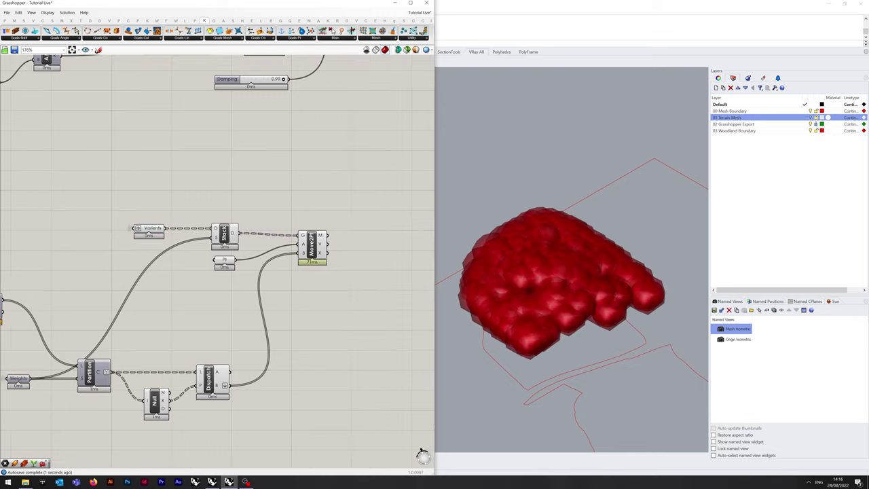
pyautogui.moveTo(242, 206); pyautogui.dragTo(154, 243)
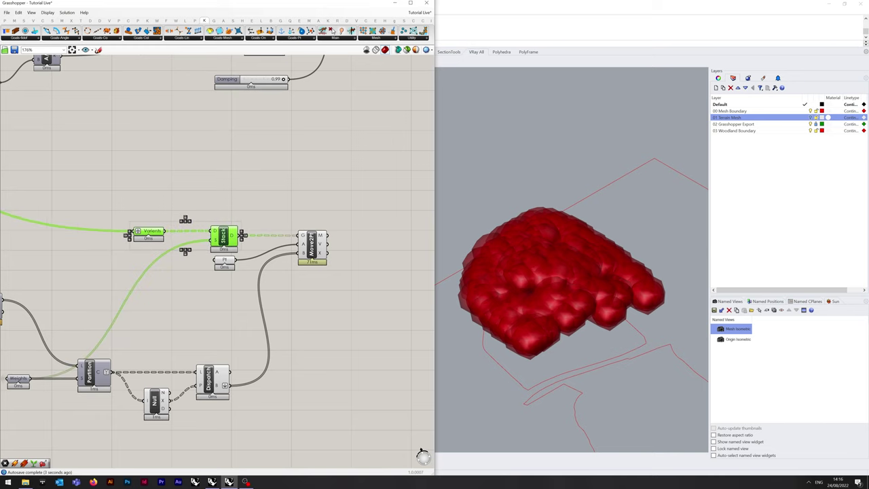
pyautogui.click(271, 197)
pyautogui.moveTo(271, 197); pyautogui.dragTo(244, 190, button='right')
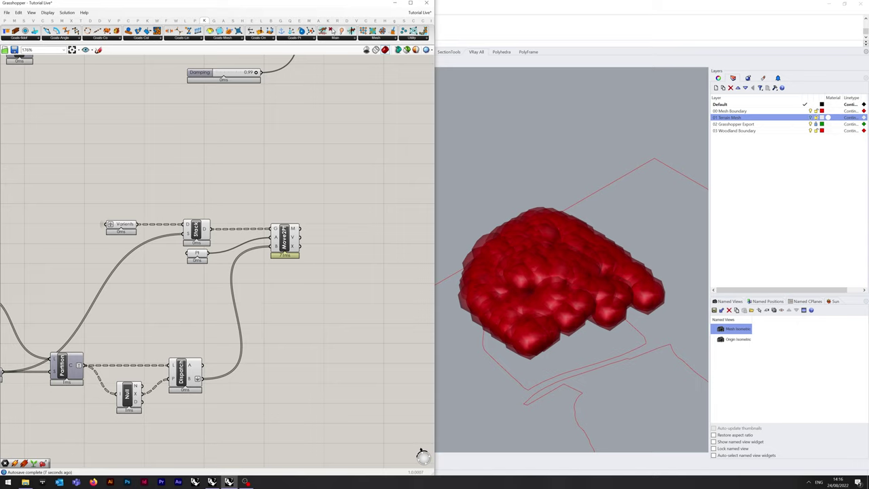
# Remove the graft from the Varients parameter that feeds Stack Data
pyautogui.rightClick(189, 224)
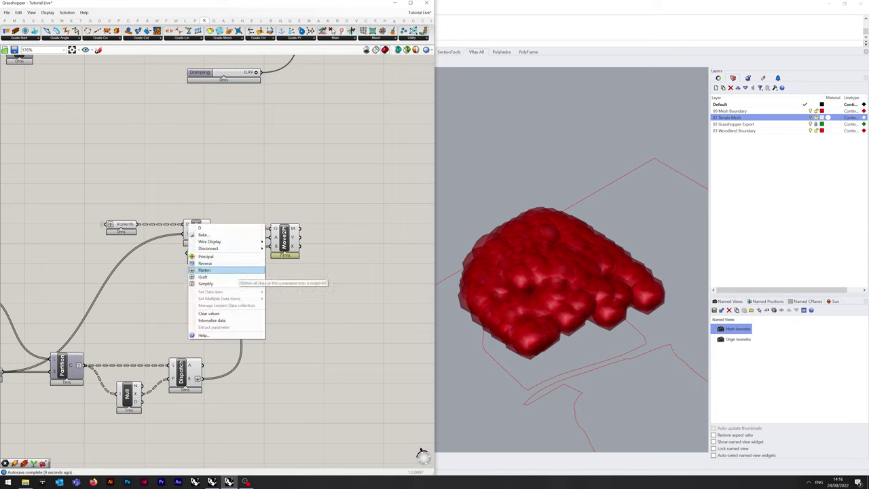
pyautogui.click(203, 269)
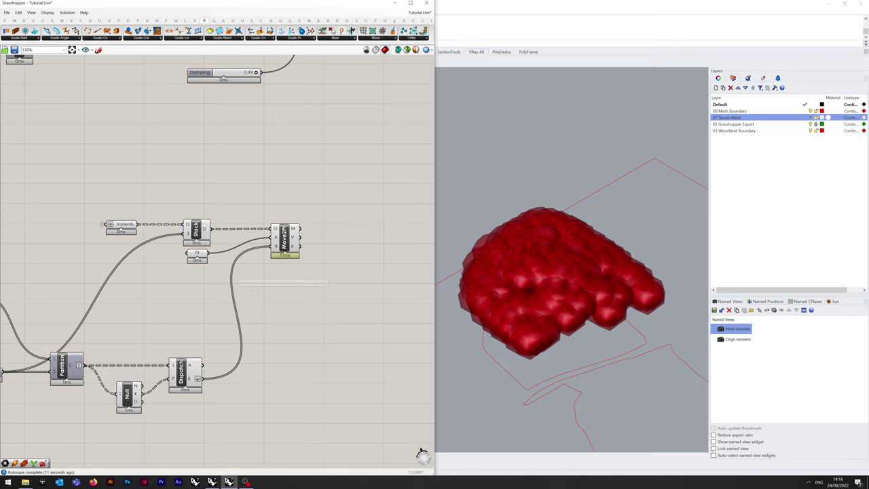
pyautogui.rightClick(113, 224)
pyautogui.click(135, 285)
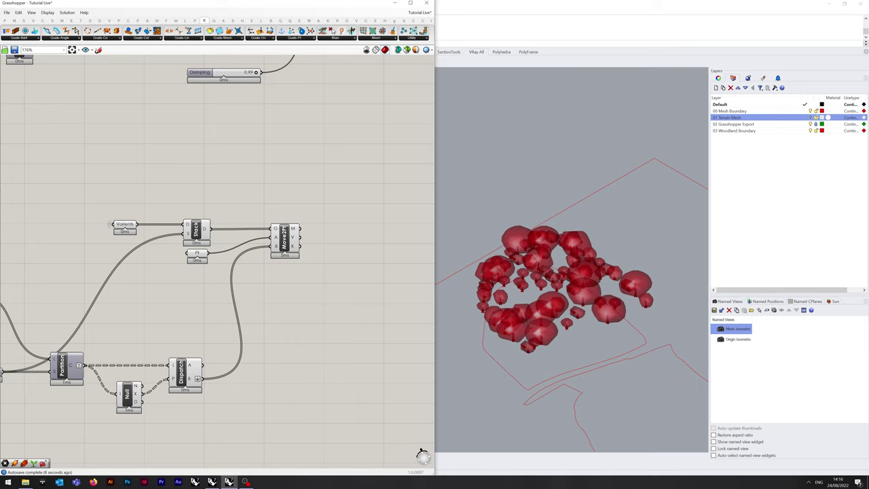
pyautogui.rightClick(121, 225)
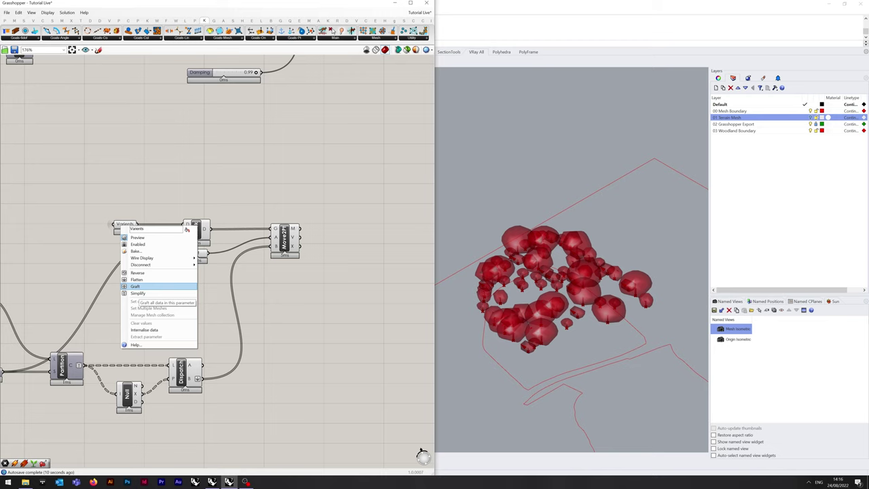
pyautogui.click(136, 286)
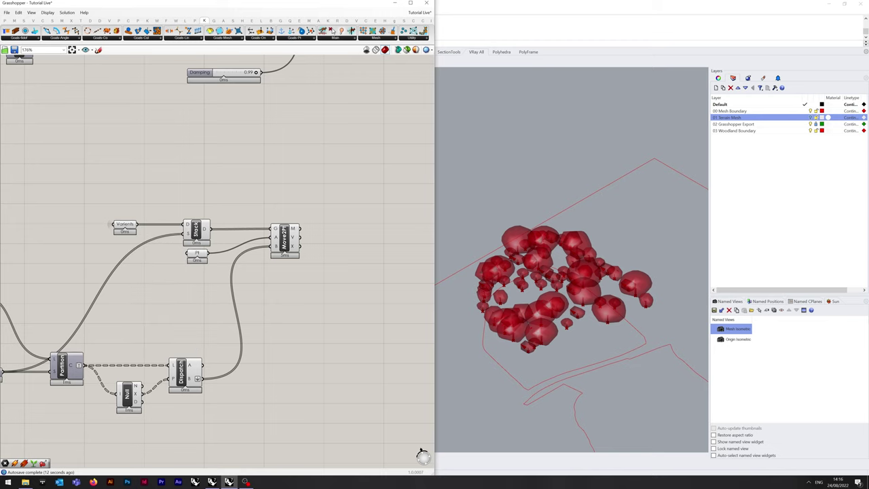
# Add a Construct Domain component in the empty canvas area beyond Move To Point
pyautogui.moveTo(274, 287); pyautogui.dragTo(199, 263, button='right')
pyautogui.scroll(-1, 199, 263)
pyautogui.moveTo(256, 299); pyautogui.dragTo(178, 280, button='right')
pyautogui.scroll(-3, 178, 280)
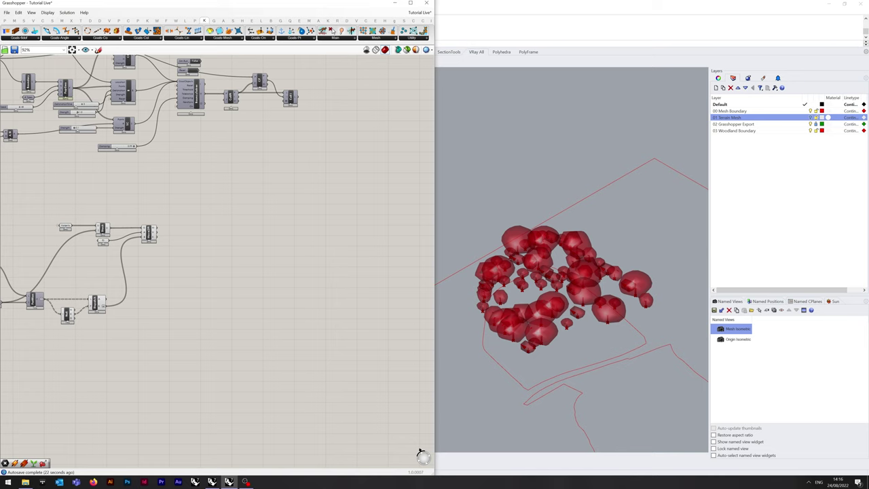
pyautogui.doubleClick(209, 274)
pyautogui.write('construct do')
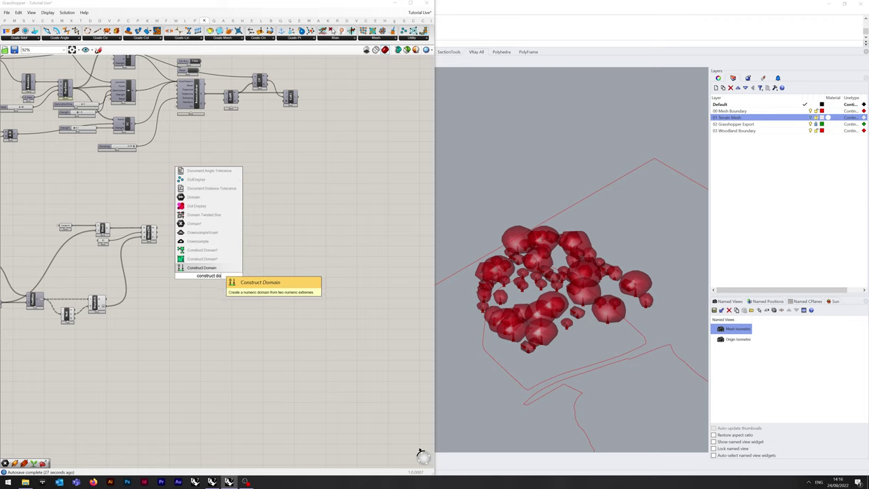
pyautogui.press('Return')
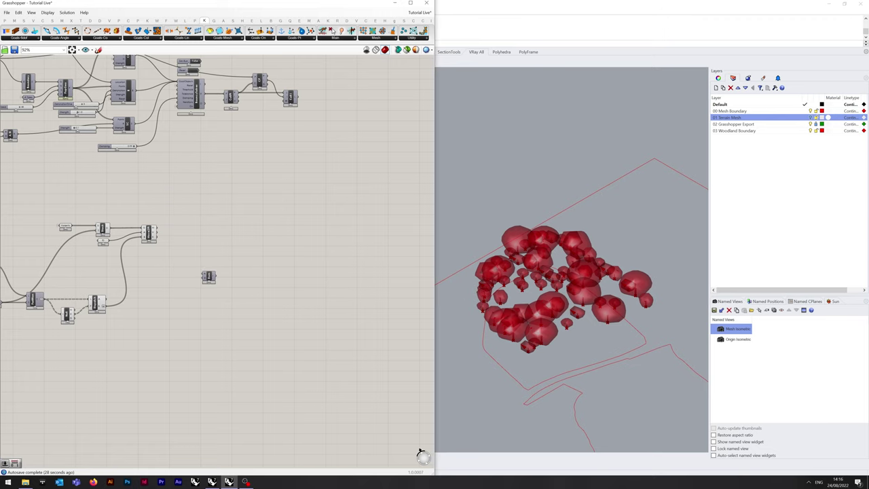
# Shift Construct Domain slightly and add a number slider ranging from 0.0 to 1.0 beside it
pyautogui.moveTo(209, 277); pyautogui.dragTo(223, 281)
pyautogui.scroll(3, 183, 279)
pyautogui.click(183, 274)
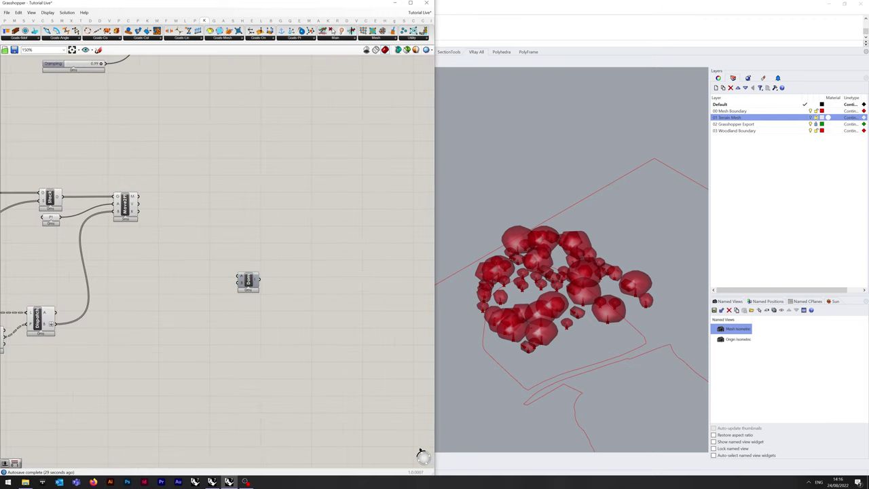
pyautogui.doubleClick(183, 272)
pyautogui.write('0.0<1.0')
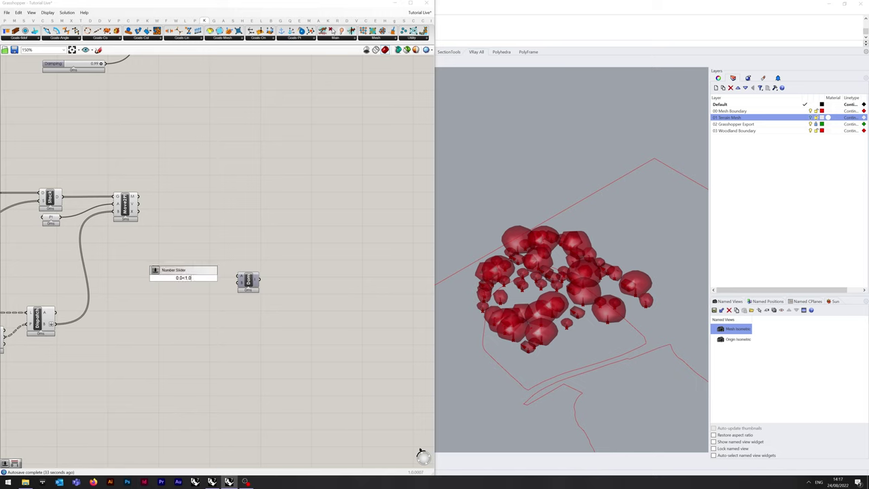
pyautogui.press('Return')
# Duplicate the slider and wire the pair to Construct Domain's A and B inputs, with start 0.0 and end 1.0
pyautogui.click(197, 279)
pyautogui.keyDown('alt'); pyautogui.moveTo(197, 278); pyautogui.dragTo(238, 276); pyautogui.keyUp('alt')
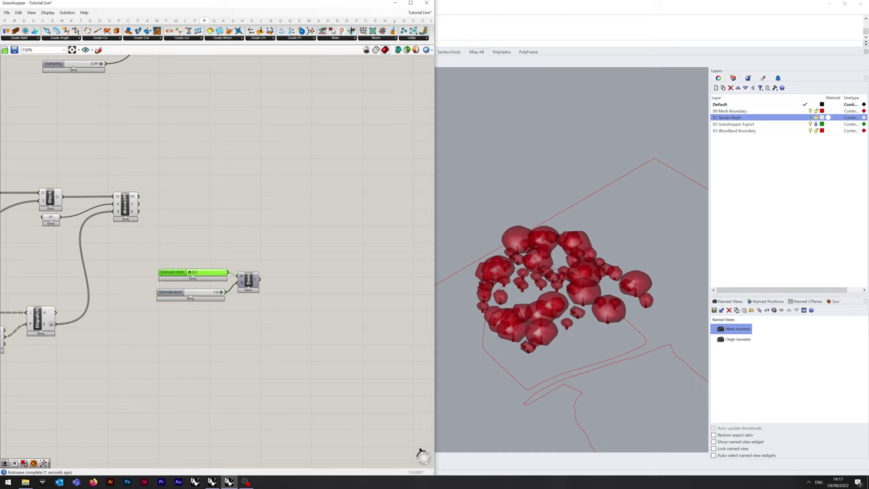
pyautogui.moveTo(169, 293); pyautogui.dragTo(171, 289)
pyautogui.click(192, 326)
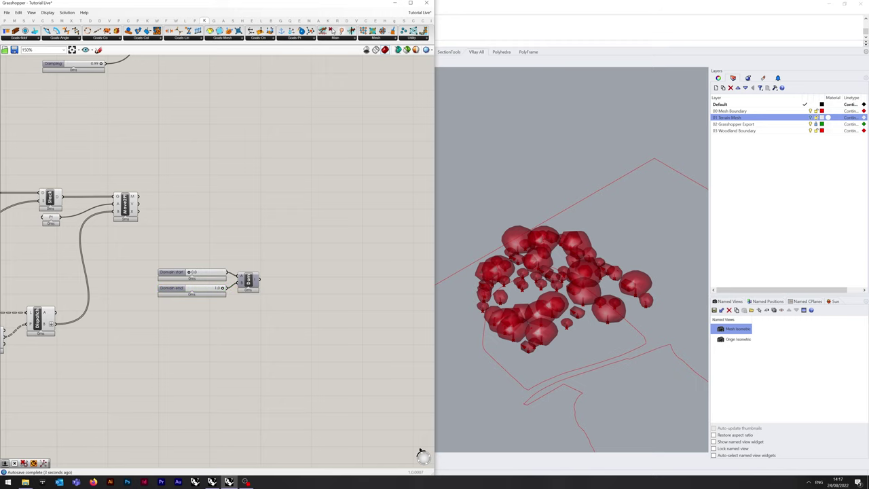
# Add a List Length component beyond Construct Domain and connect Move To Point's first output to its L input
pyautogui.moveTo(306, 304); pyautogui.dragTo(162, 274, button='right')
pyautogui.scroll(-1, 162, 275)
pyautogui.doubleClick(188, 254)
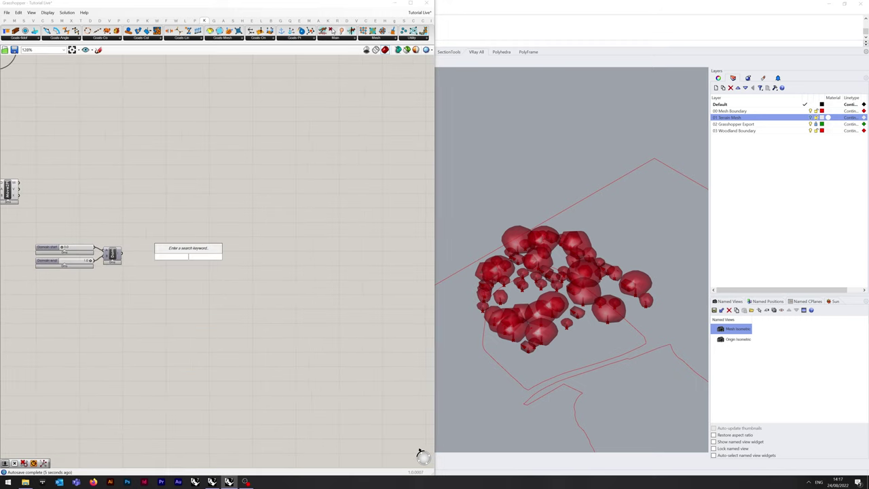
pyautogui.write('list le')
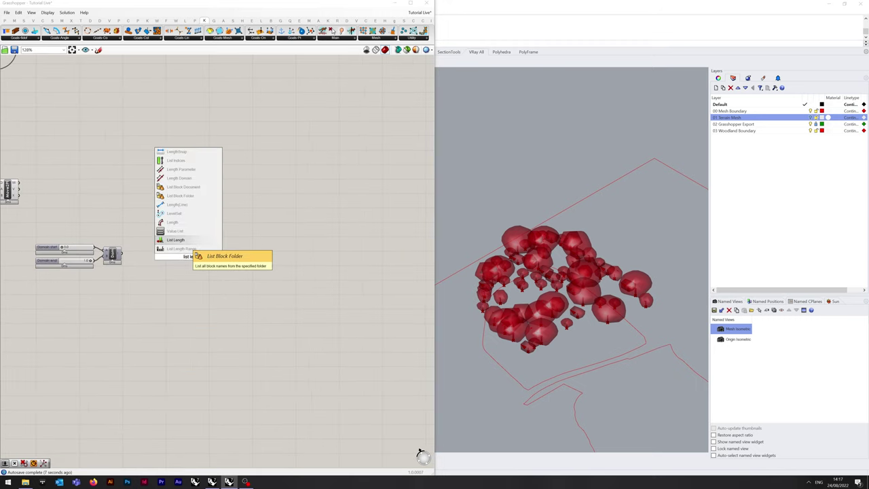
pyautogui.click(185, 239)
pyautogui.moveTo(187, 242); pyautogui.dragTo(309, 279, button='right')
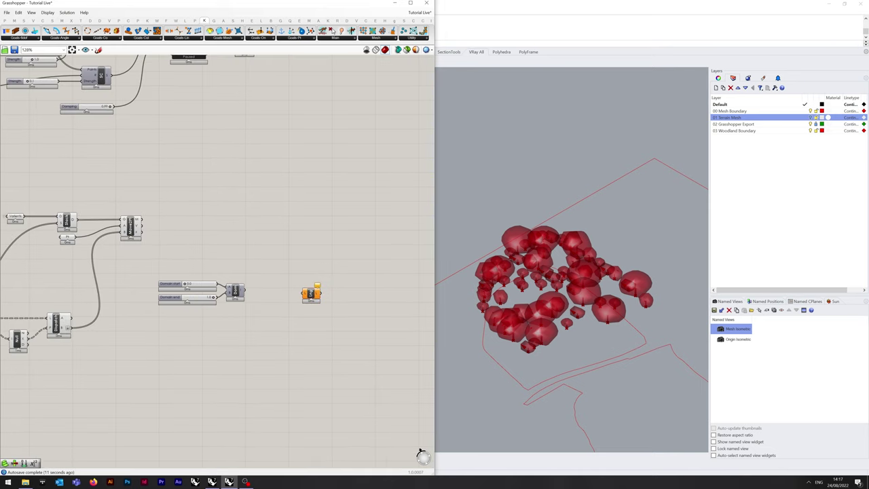
pyautogui.moveTo(141, 218); pyautogui.dragTo(304, 293)
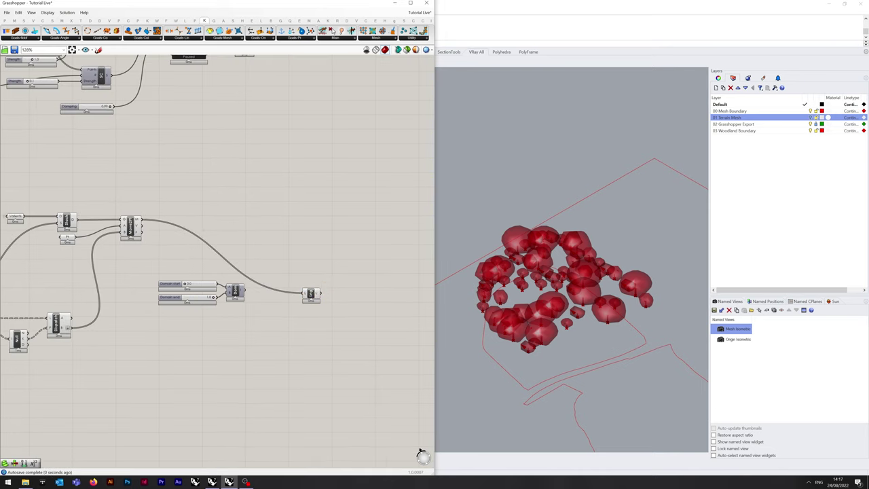
pyautogui.moveTo(139, 220)
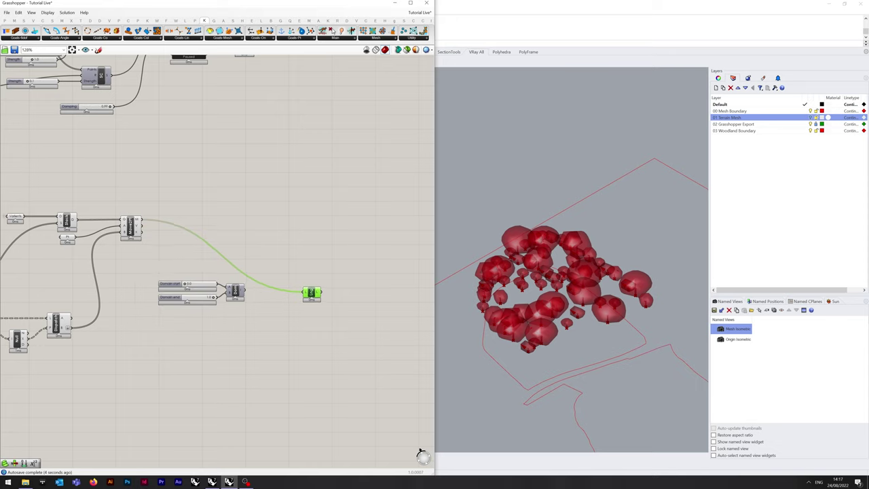
# Add a Random component beyond List Length and connect a new slider ranging from 1 to 100 to its S input
pyautogui.moveTo(292, 241); pyautogui.dragTo(144, 234, button='right')
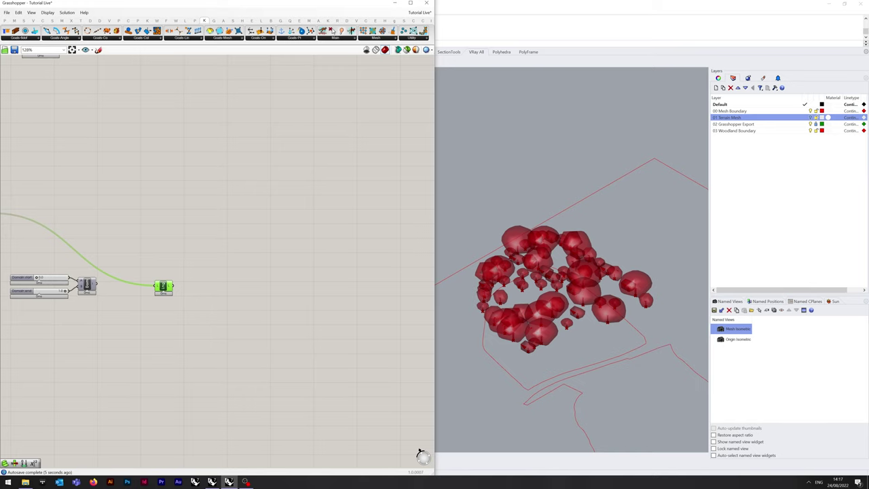
pyautogui.doubleClick(250, 285)
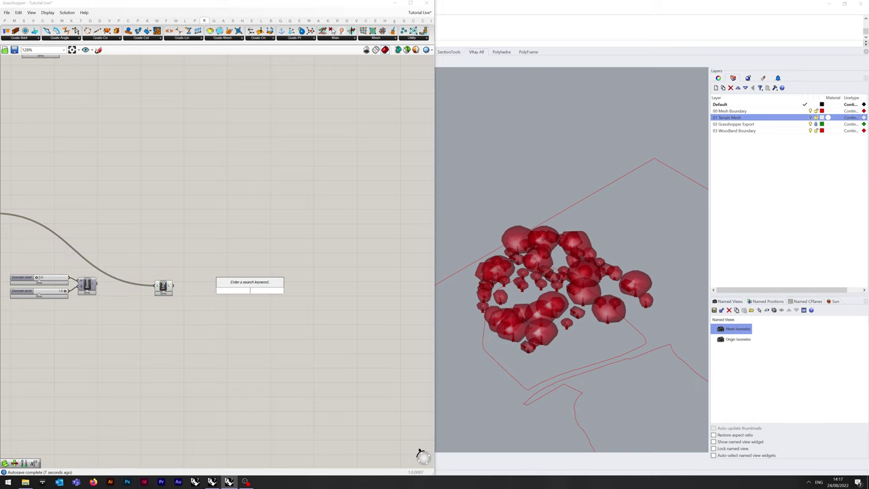
pyautogui.write('rand')
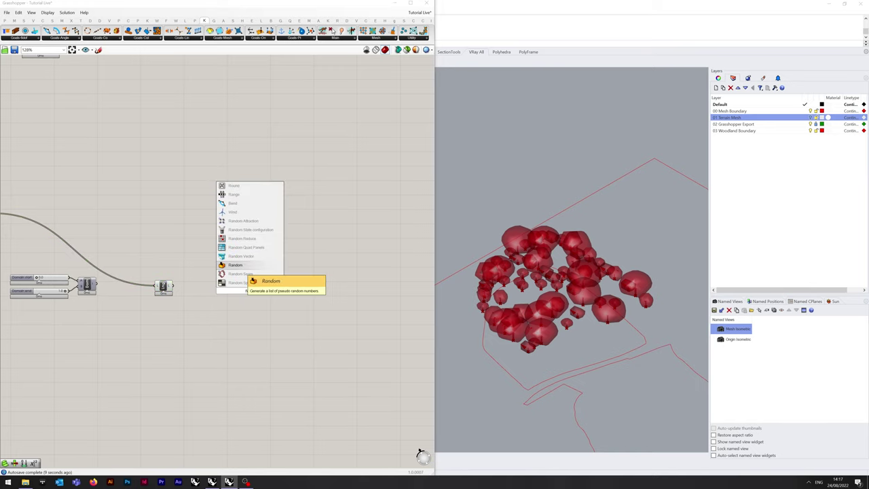
pyautogui.press('Return')
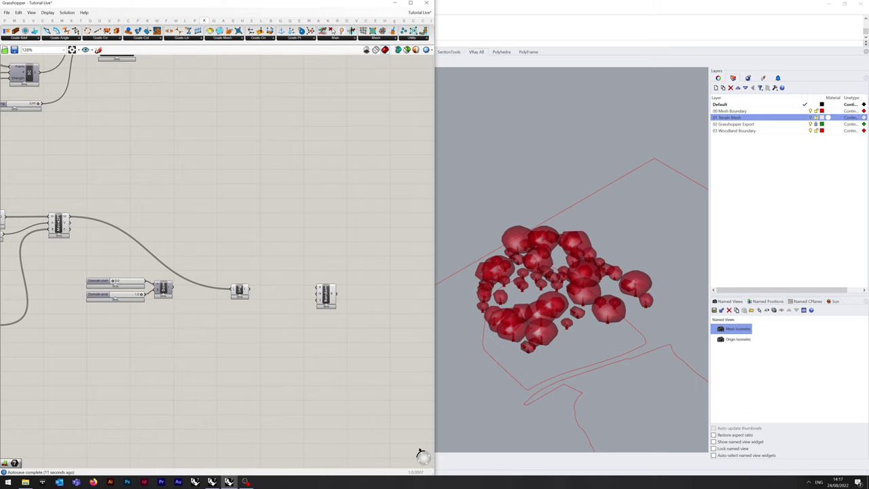
pyautogui.doubleClick(289, 313)
pyautogui.write('1<100')
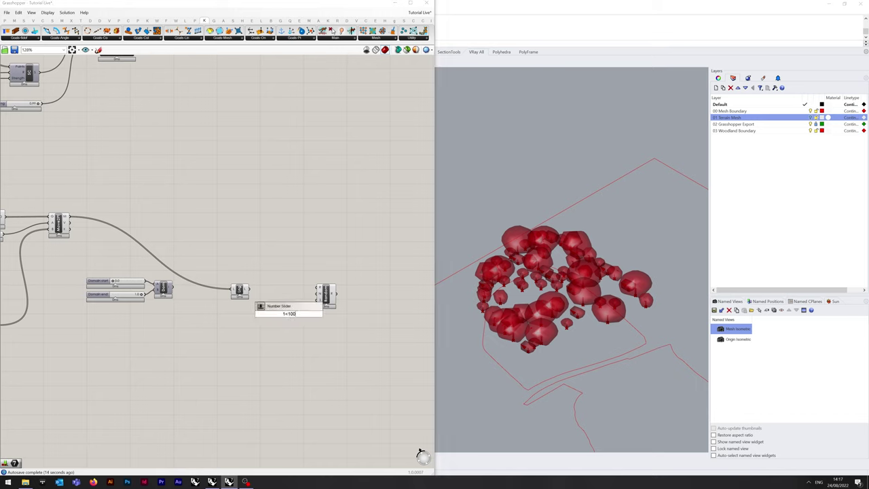
pyautogui.press('Return')
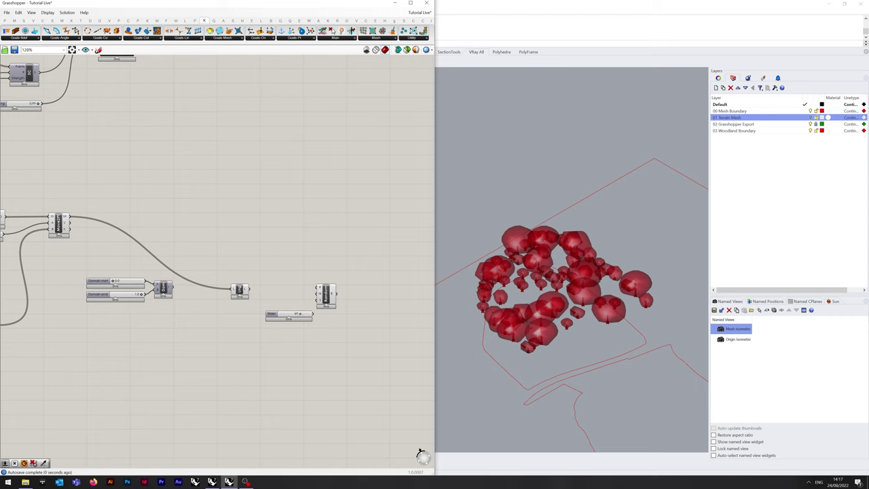
pyautogui.moveTo(313, 313); pyautogui.dragTo(316, 292)
# Connect List Length to Random's N input and Construct Domain to its R input, moving the components closer together
pyautogui.moveTo(239, 290); pyautogui.dragTo(259, 293)
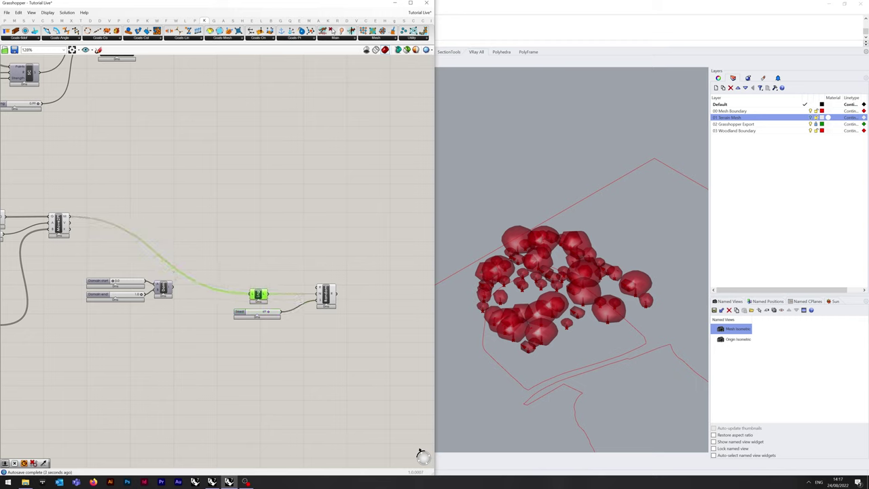
pyautogui.moveTo(173, 287); pyautogui.dragTo(316, 294)
pyautogui.click(292, 333)
pyautogui.moveTo(174, 315); pyautogui.dragTo(142, 282)
pyautogui.click(224, 339)
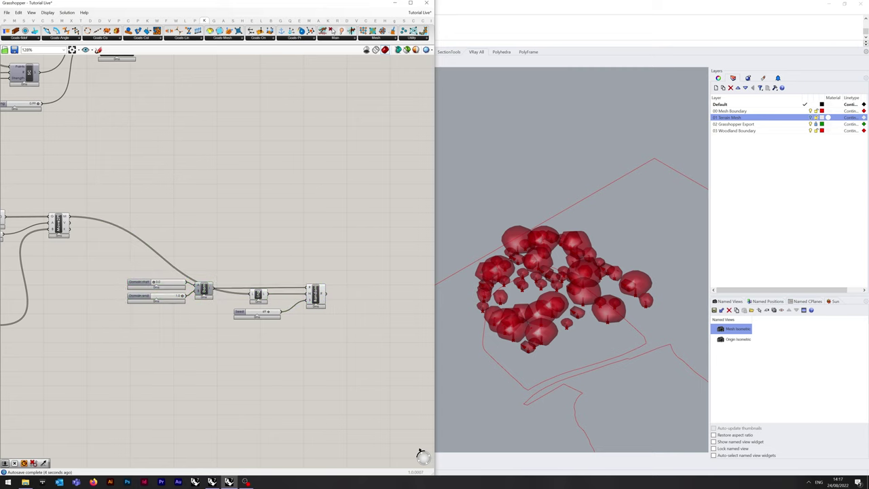
# Add an Expression component and place it a little beyond Random
pyautogui.moveTo(272, 346); pyautogui.dragTo(184, 337, button='right')
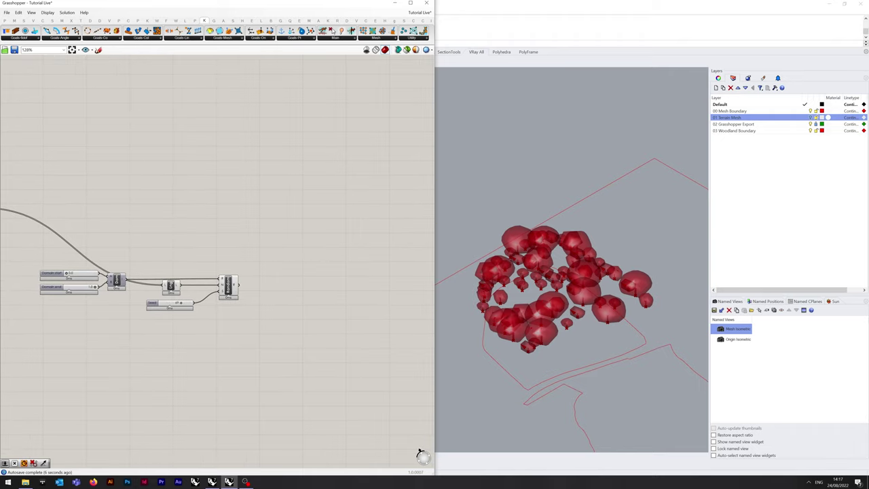
pyautogui.doubleClick(269, 284)
pyautogui.write('expre')
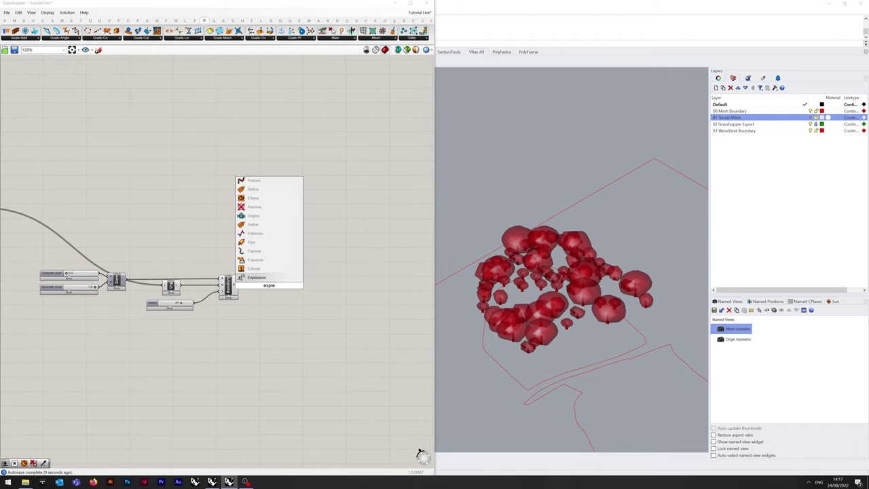
pyautogui.press('Return')
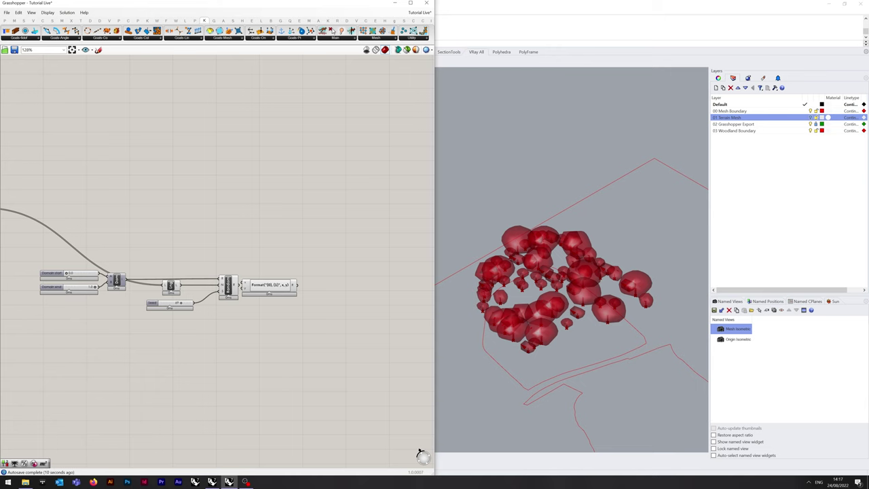
pyautogui.scroll(3, 243, 281)
pyautogui.moveTo(260, 291); pyautogui.dragTo(284, 292)
pyautogui.scroll(2, 278, 290)
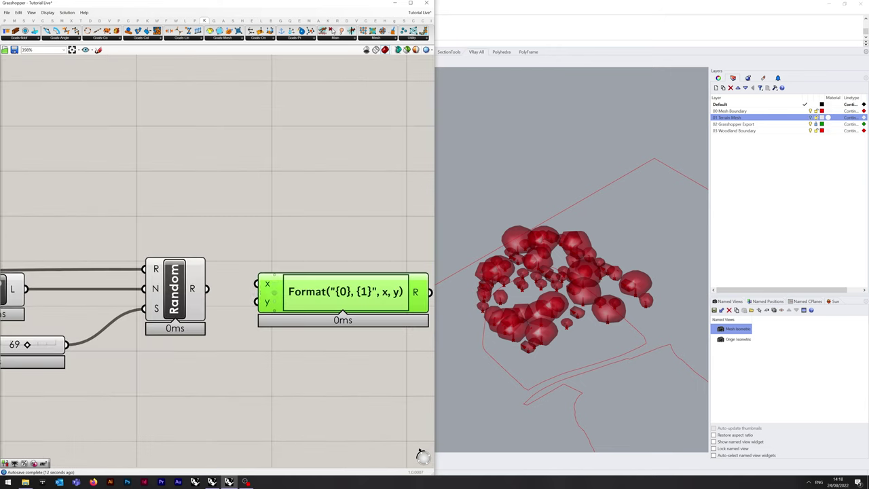
# Remove the Expression component's y input and set its expression to x*π
pyautogui.click(274, 301)
pyautogui.doubleClick(299, 291)
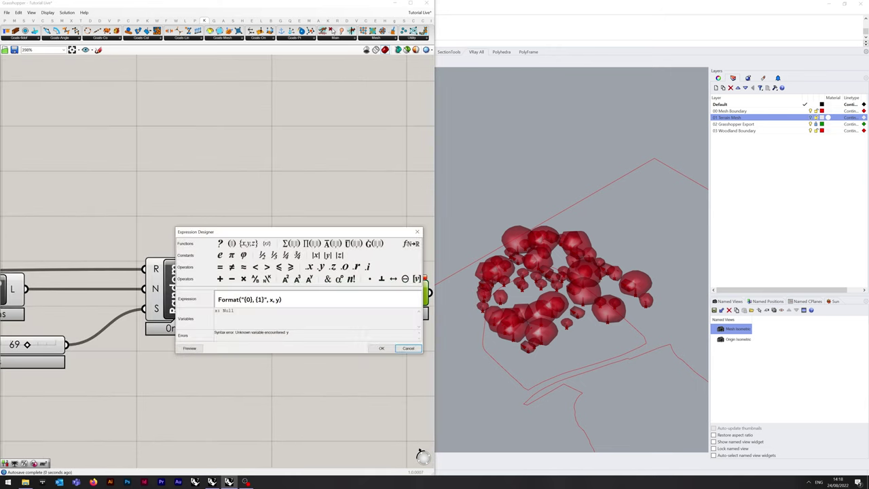
pyautogui.moveTo(297, 299); pyautogui.dragTo(216, 299)
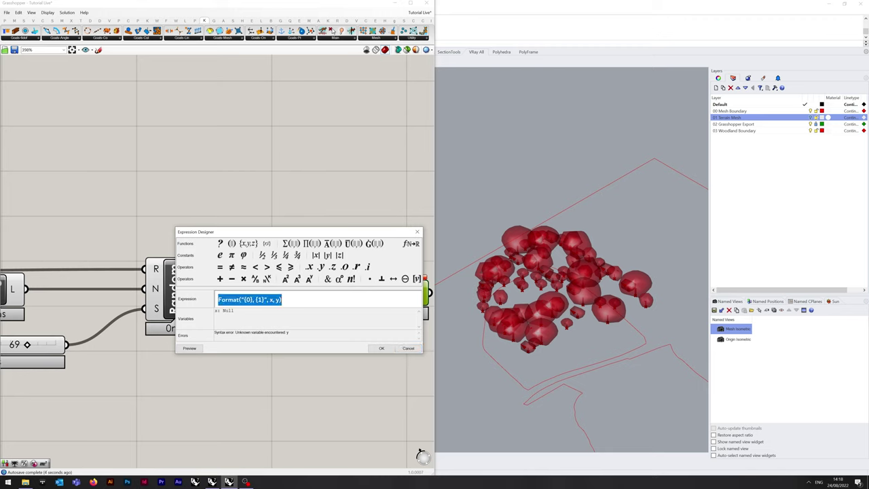
pyautogui.write('x*')
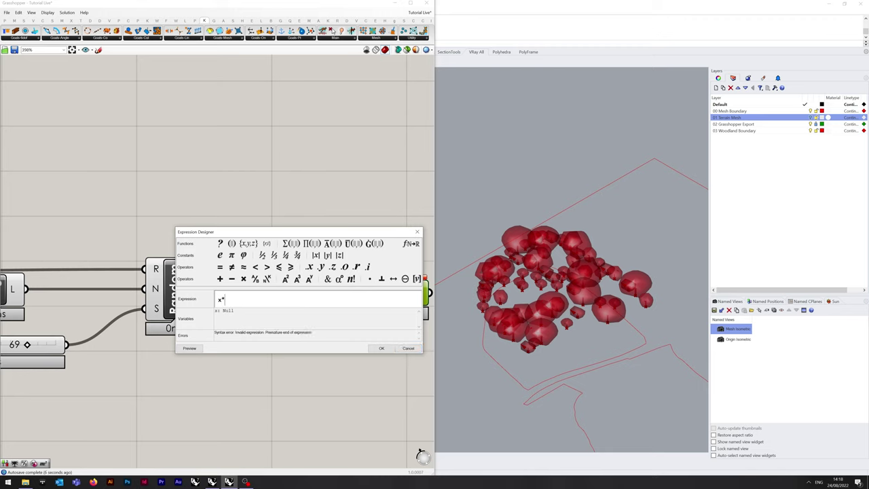
pyautogui.click(232, 255)
pyautogui.click(381, 347)
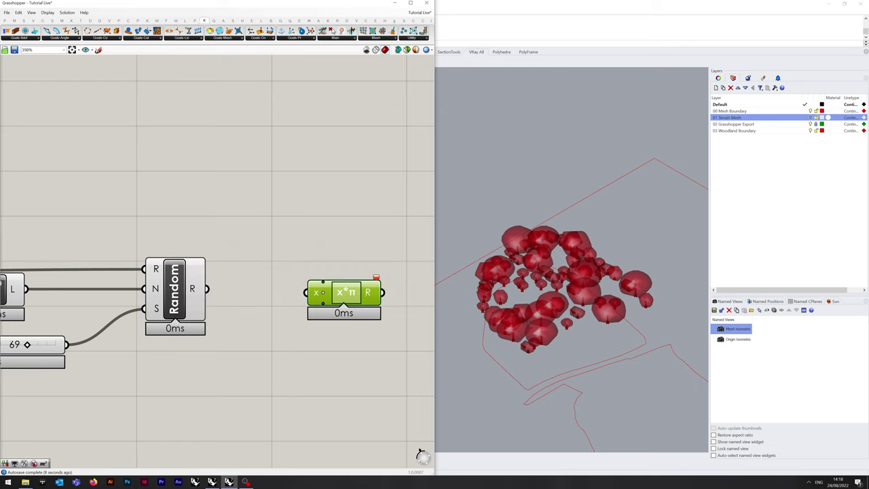
# Connect Random's R output to the Expression's x input and move the Expression closer to Random
pyautogui.moveTo(207, 288); pyautogui.dragTo(338, 288)
pyautogui.click(333, 247)
pyautogui.moveTo(302, 336); pyautogui.dragTo(196, 325, button='right')
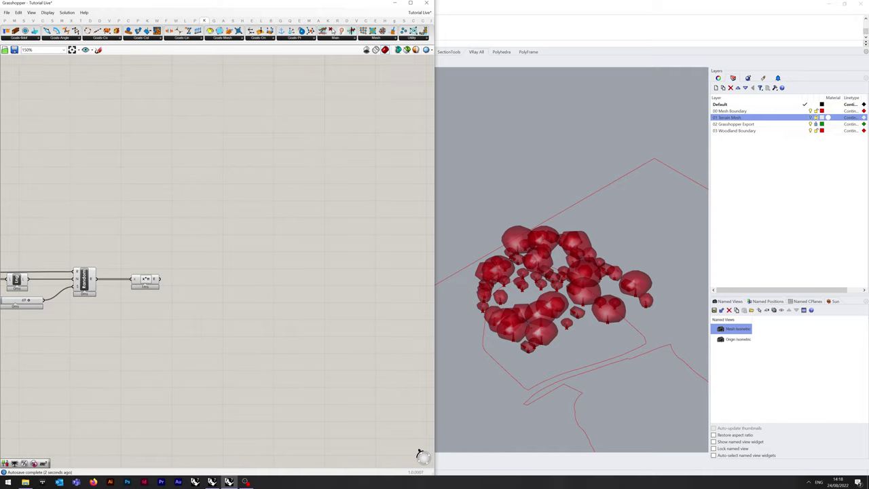
pyautogui.moveTo(146, 280); pyautogui.dragTo(136, 280)
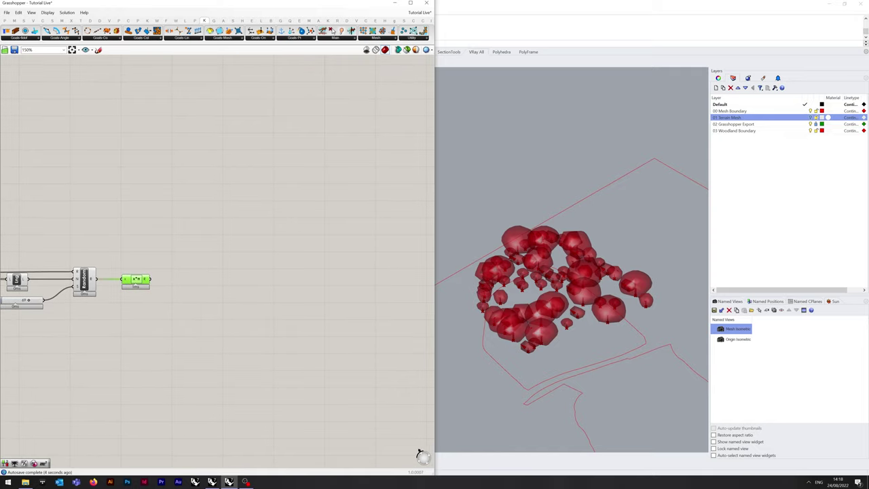
# Add a Rotate 3D component in the empty canvas area beyond the x*π Expression
pyautogui.doubleClick(209, 279)
pyautogui.write('rotate')
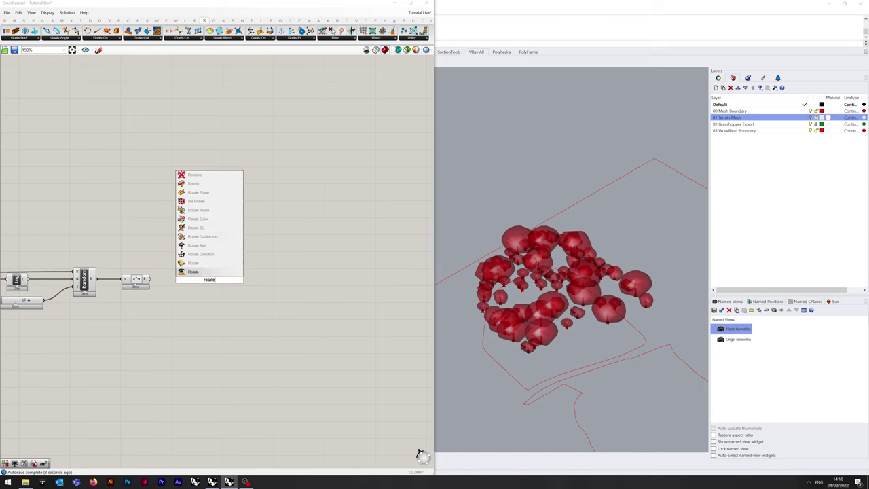
pyautogui.click(210, 235)
pyautogui.moveTo(210, 236); pyautogui.dragTo(303, 258, button='right')
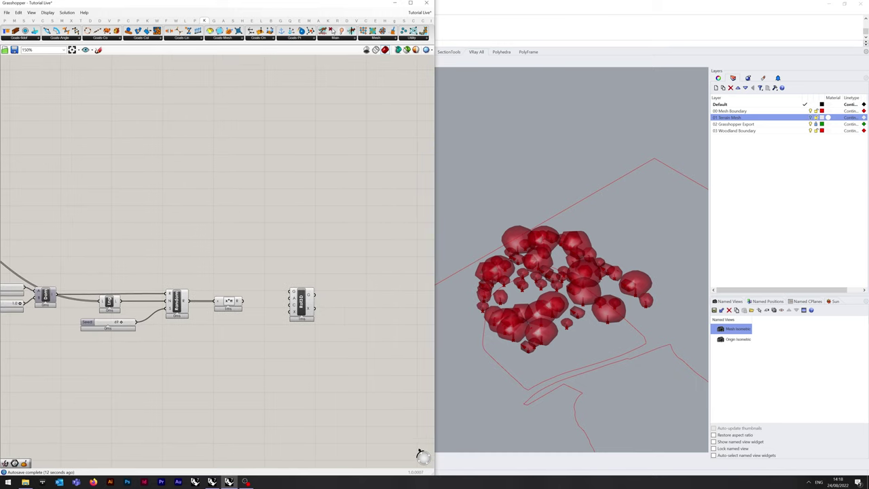
# Add a Unit Z vector below the Expression, connect it to Rotate 3D's X input, and adjust both components' positions
pyautogui.doubleClick(261, 327)
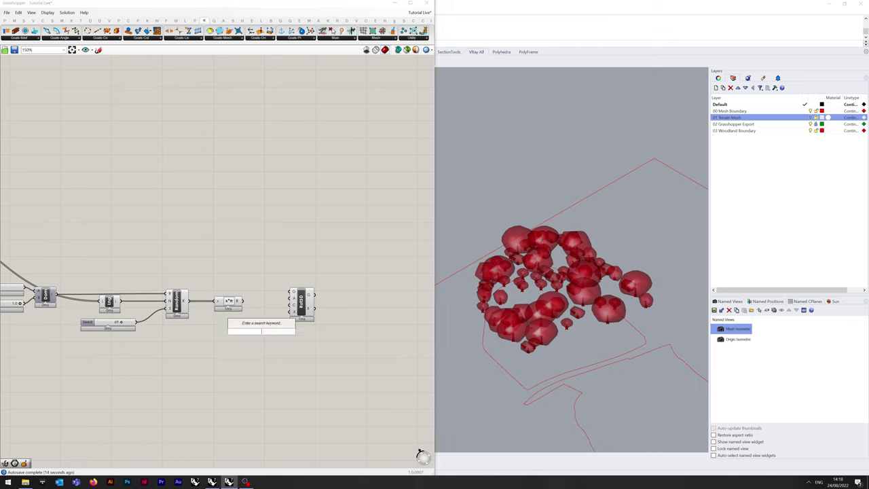
pyautogui.write('unit')
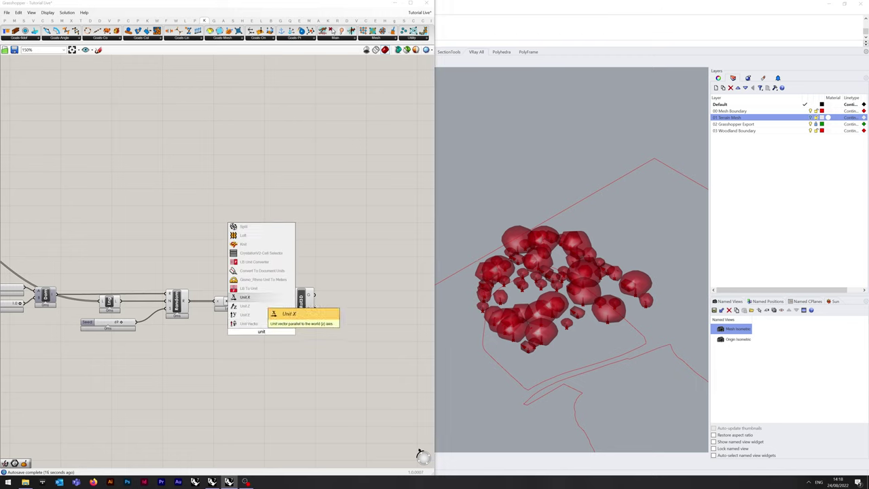
pyautogui.press('Return')
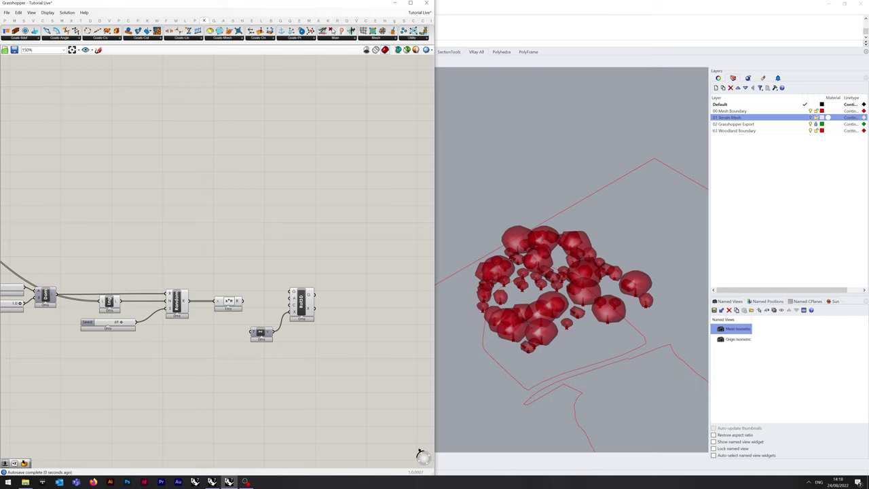
pyautogui.moveTo(260, 333); pyautogui.dragTo(245, 330)
pyautogui.moveTo(258, 366); pyautogui.dragTo(285, 393, button='right')
pyautogui.click(285, 394)
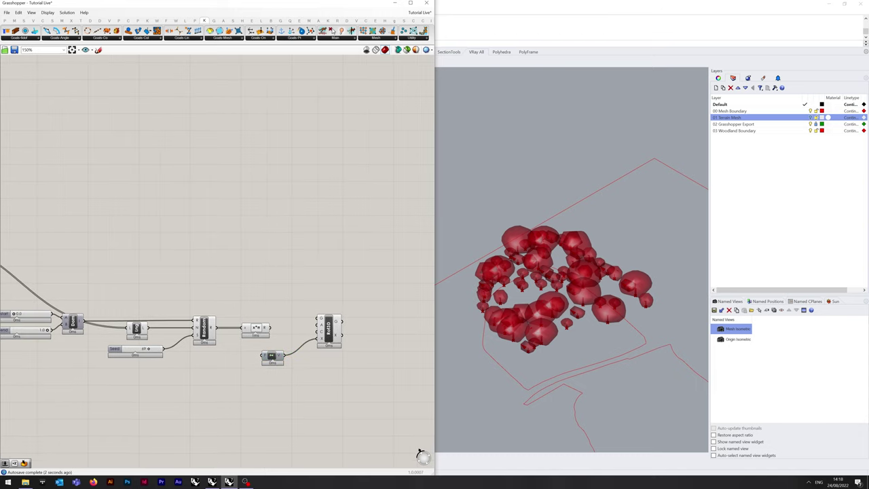
pyautogui.moveTo(329, 331); pyautogui.dragTo(329, 334)
# Connect Move To Point's first output to Rotate 3D's C input
pyautogui.click(211, 305)
pyautogui.moveTo(205, 305); pyautogui.dragTo(337, 285, button='right')
pyautogui.scroll(-2, 293, 305)
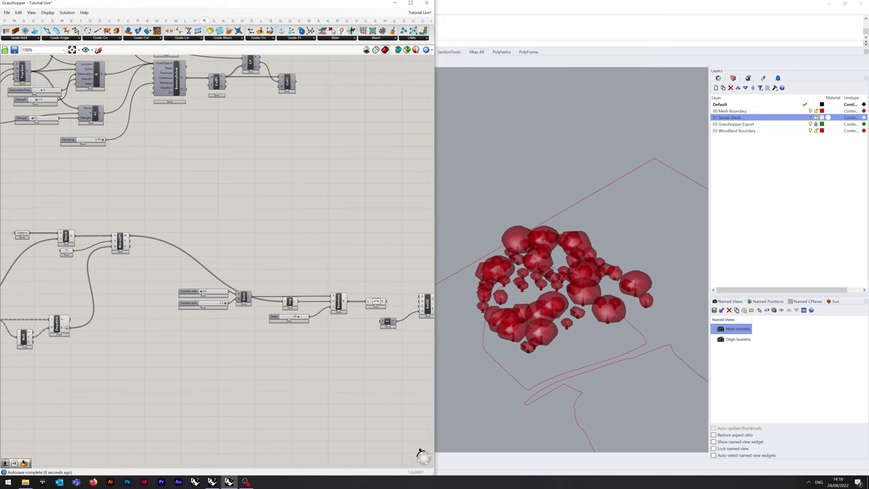
pyautogui.moveTo(129, 236); pyautogui.dragTo(420, 306)
pyautogui.moveTo(415, 319); pyautogui.dragTo(344, 316, button='right')
pyautogui.scroll(4, 337, 302)
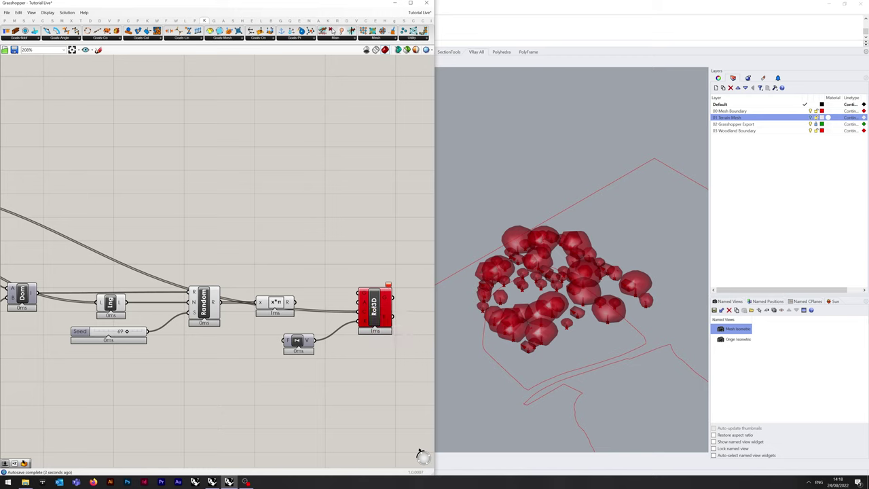
# Connect the x*π Expression's R output to Rotate 3D's A input and Move To Point's first output to its G input
pyautogui.moveTo(295, 302); pyautogui.dragTo(361, 302)
pyautogui.scroll(-5, 421, 453)
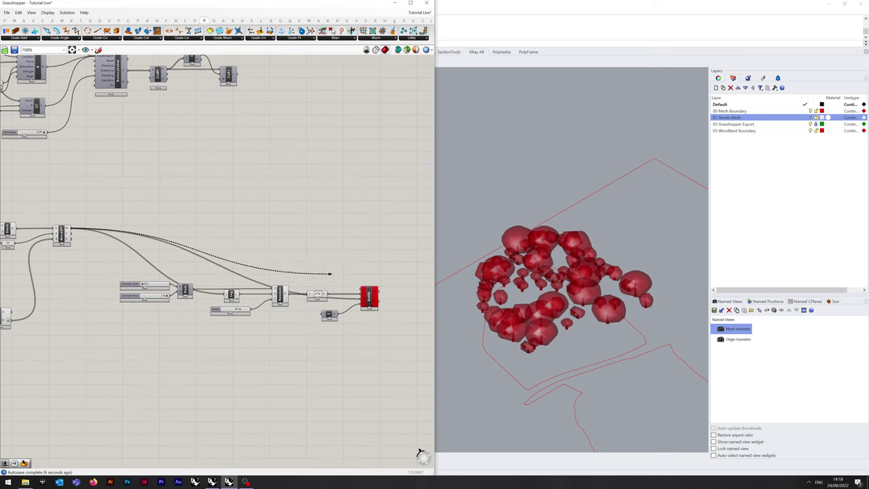
pyautogui.scroll(3, 365, 300)
# Disconnect the wire from Rotate 3D's C input
pyautogui.rightClick(363, 303)
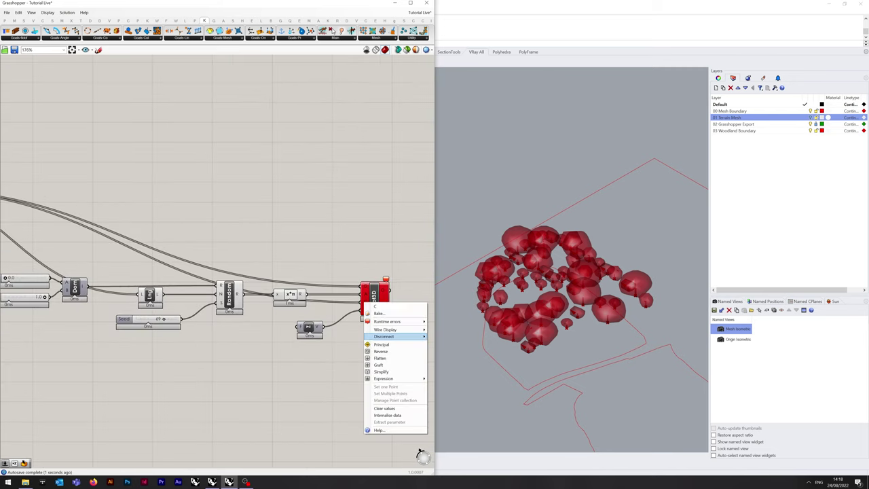
pyautogui.moveTo(397, 336)
pyautogui.click(462, 336)
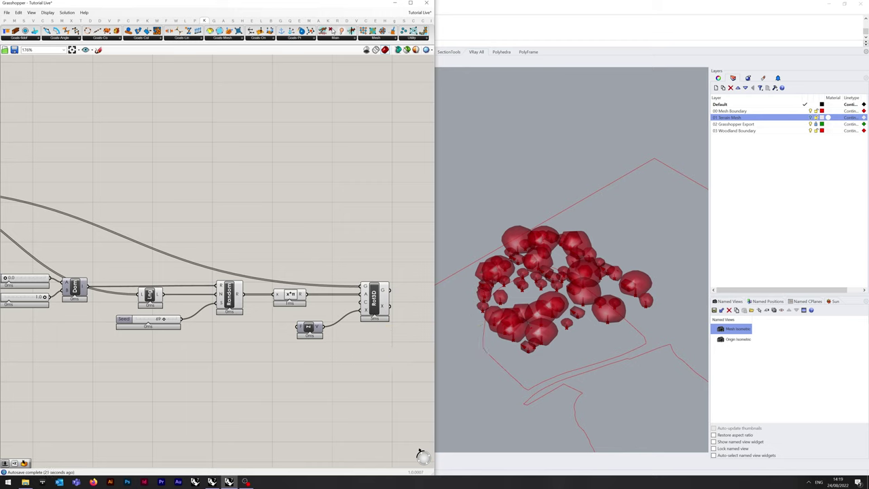
# Connect the Project component's projected points to Rotate 3D's C input as the rotation centres
pyautogui.scroll(-5, 370, 302)
pyautogui.moveTo(371, 302); pyautogui.dragTo(401, 284, button='right')
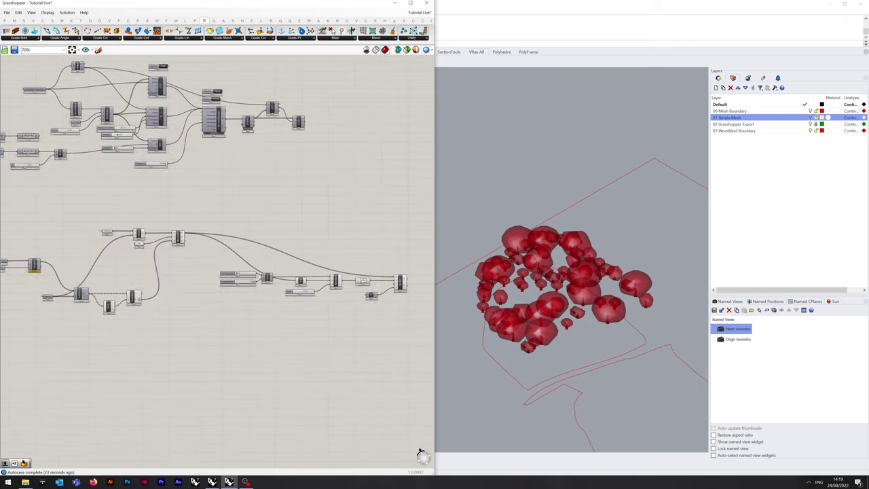
pyautogui.moveTo(109, 288); pyautogui.dragTo(278, 288, button='right')
pyautogui.scroll(2, 278, 288)
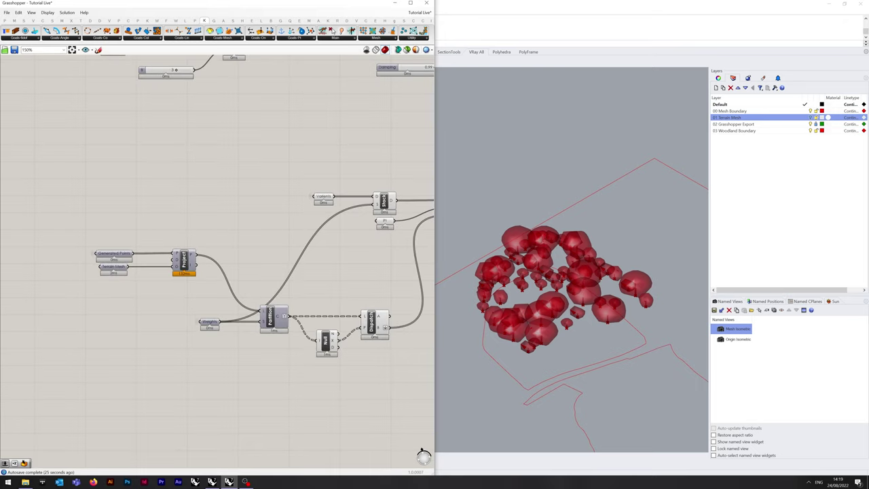
pyautogui.scroll(-5, 117, 244)
pyautogui.scroll(5, 390, 263)
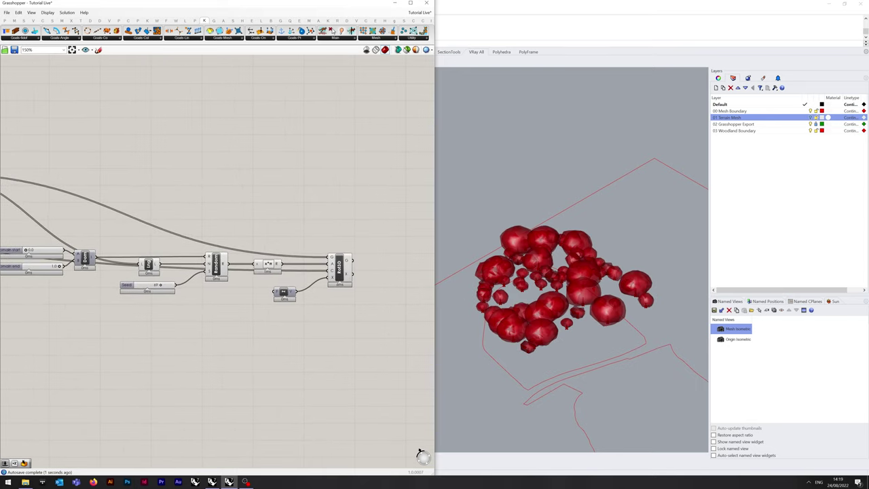
# Turn off the preview of the tree placement components upstream of Rotate 3D
pyautogui.scroll(-4, 210, 254)
pyautogui.moveTo(55, 333); pyautogui.dragTo(309, 203)
pyautogui.rightClick(310, 204)
pyautogui.click(330, 213)
pyautogui.click(332, 227)
pyautogui.scroll(3, 329, 266)
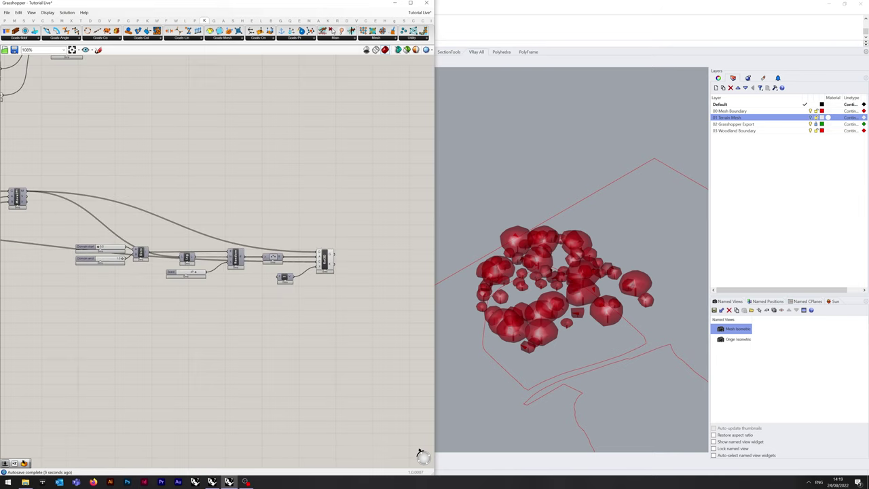
# Add a Mesh parameter beyond Rotate 3D and connect Rotate 3D's G output to it
pyautogui.moveTo(383, 254); pyautogui.dragTo(335, 256, button='right')
pyautogui.doubleClick(335, 256)
pyautogui.write('mesh')
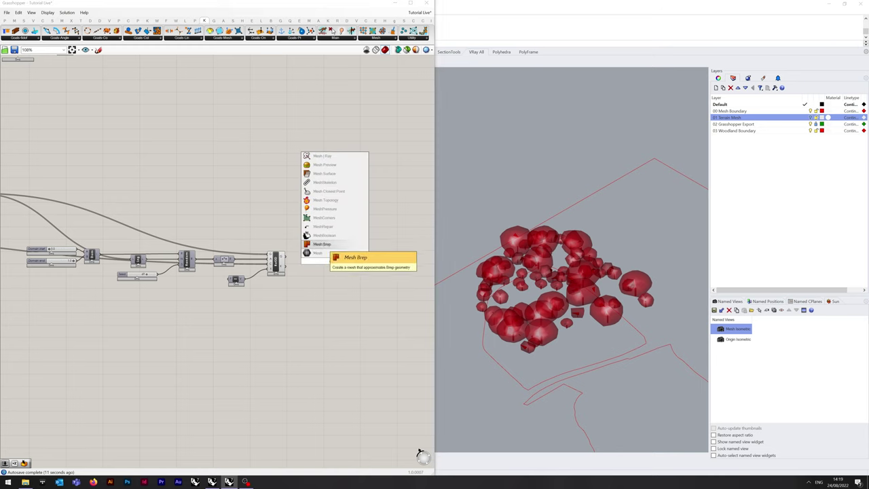
pyautogui.press('Return')
pyautogui.moveTo(285, 256); pyautogui.dragTo(310, 257)
# Turn off the preview of Rotate 3D and of the Mesh parameter connected to it
pyautogui.rightClick(276, 258)
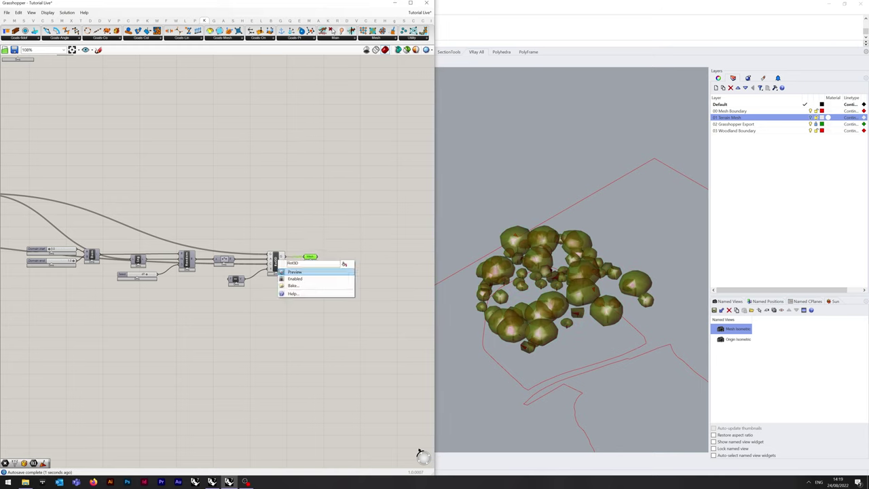
pyautogui.click(294, 271)
pyautogui.rightClick(310, 258)
pyautogui.click(327, 269)
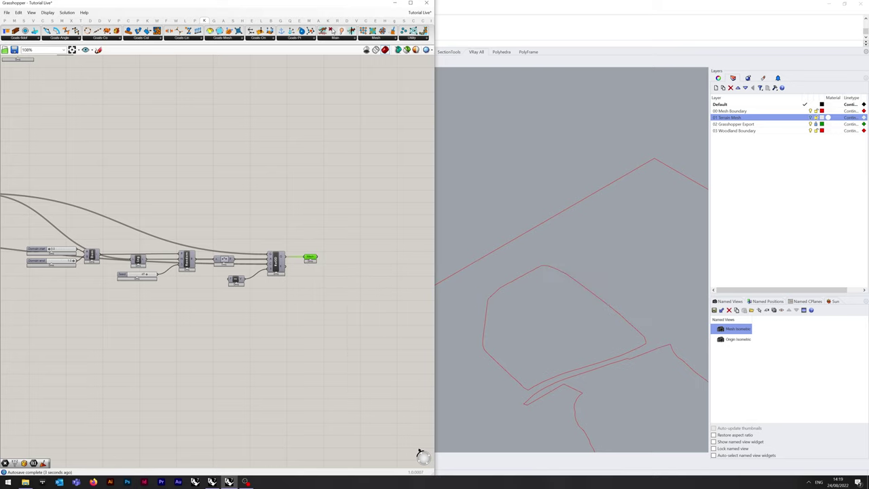
# Bake the Mesh parameter onto the 02 Grasshopper Export layer as a group
pyautogui.rightClick(311, 259)
pyautogui.click(326, 283)
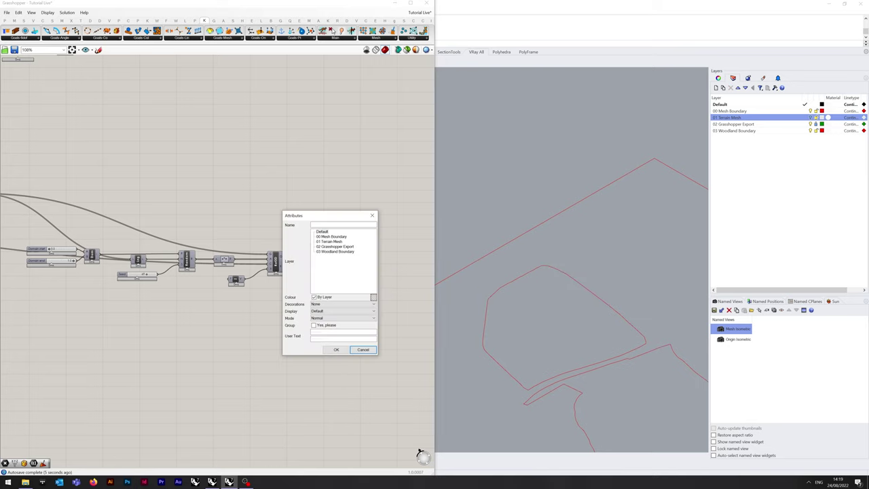
pyautogui.click(335, 246)
pyautogui.click(317, 325)
pyautogui.click(336, 349)
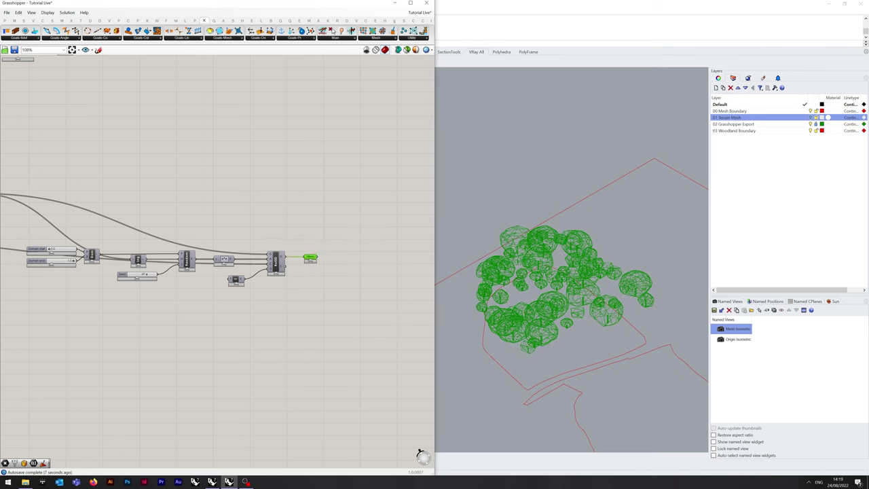
# Show the 01 Terrain Mesh layer, minimize Grasshopper and set the Mesh Isometric viewport to Arctic display mode
pyautogui.click(420, 452)
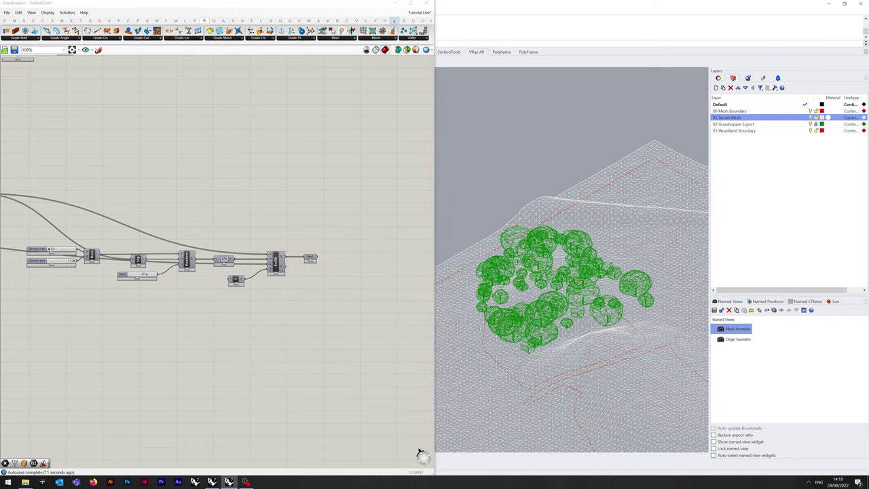
pyautogui.click(395, 3)
pyautogui.click(59, 70)
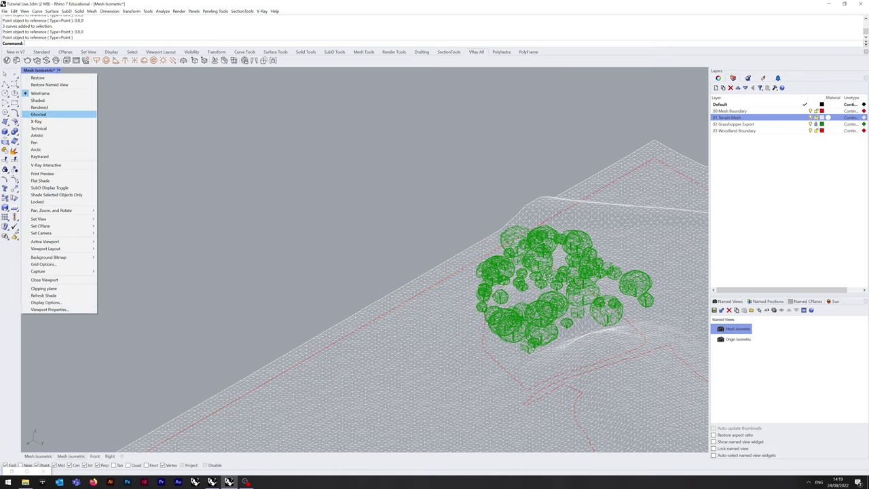
pyautogui.click(41, 144)
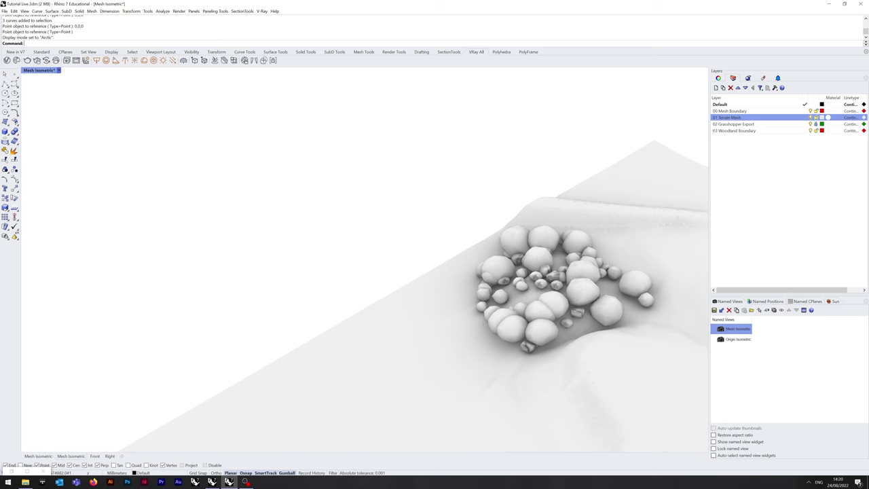
# Return the Mesh Isometric viewport to Wireframe display mode and restore the Grasshopper window
pyautogui.click(41, 70)
pyautogui.click(40, 93)
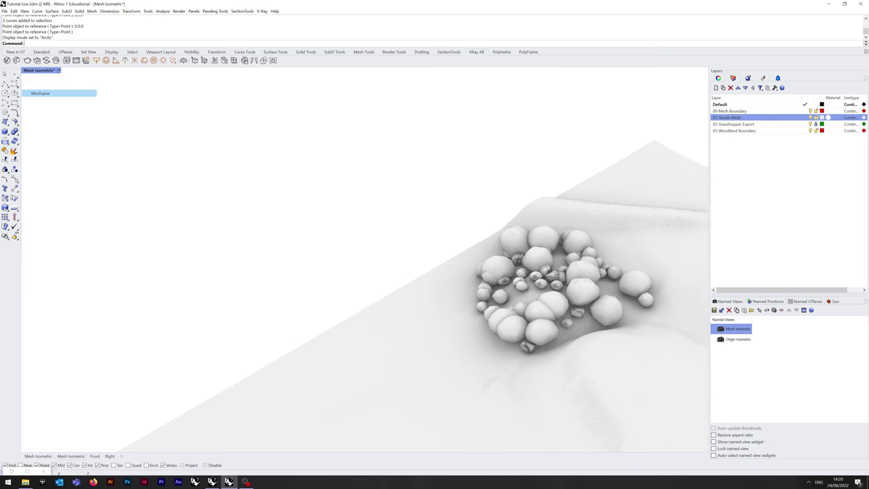
pyautogui.click(11, 471)
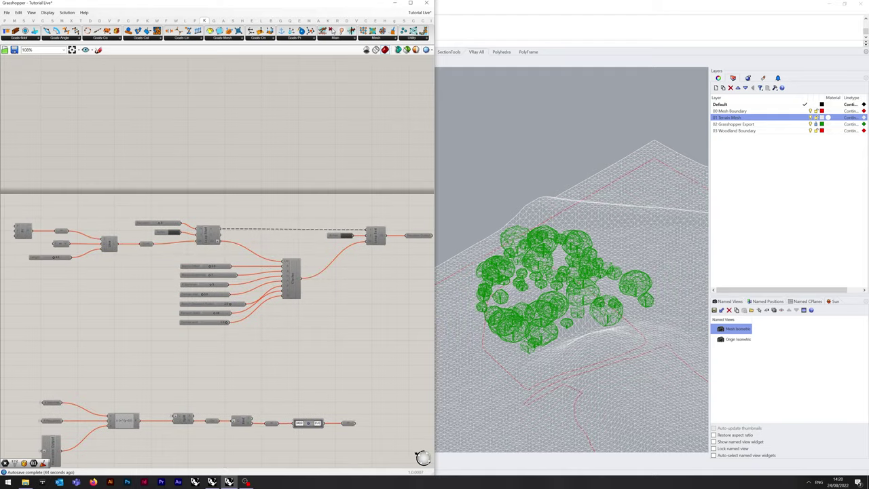
# Maximize Grasshopper and review the recursive branching loop, the branch end point group and the pipe mesh group
pyautogui.press('super+Up')
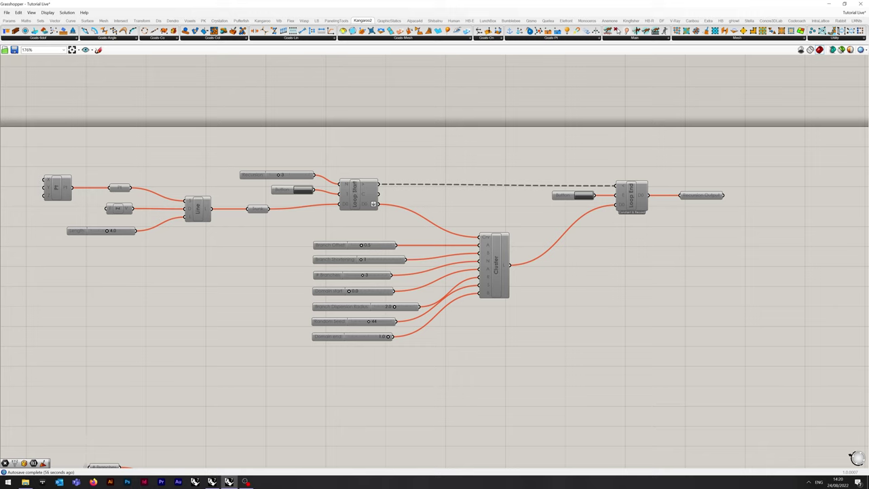
pyautogui.moveTo(341, 307); pyautogui.dragTo(340, 306)
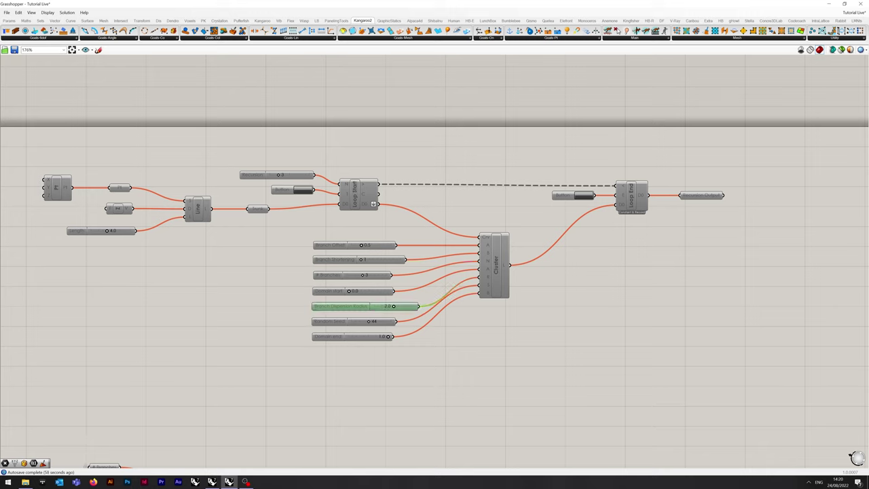
pyautogui.press('Escape')
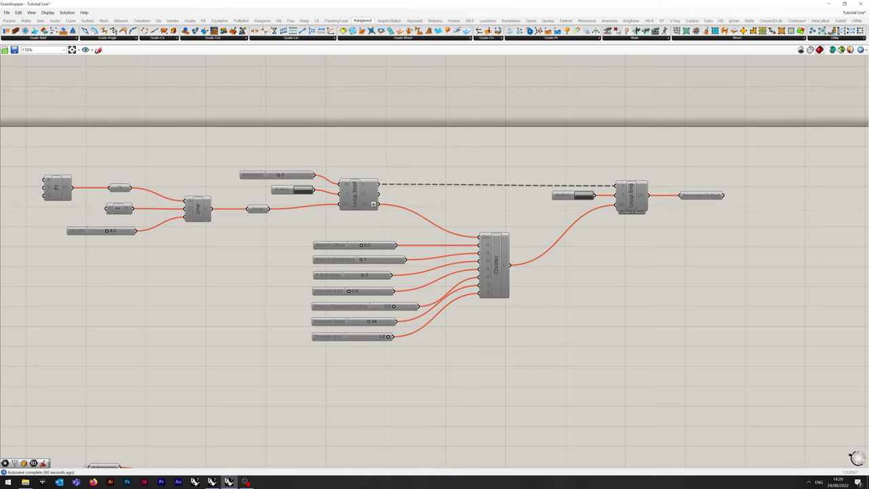
pyautogui.scroll(-4, 281, 302)
pyautogui.moveTo(282, 319); pyautogui.dragTo(291, 135, button='right')
pyautogui.scroll(4, 290, 210)
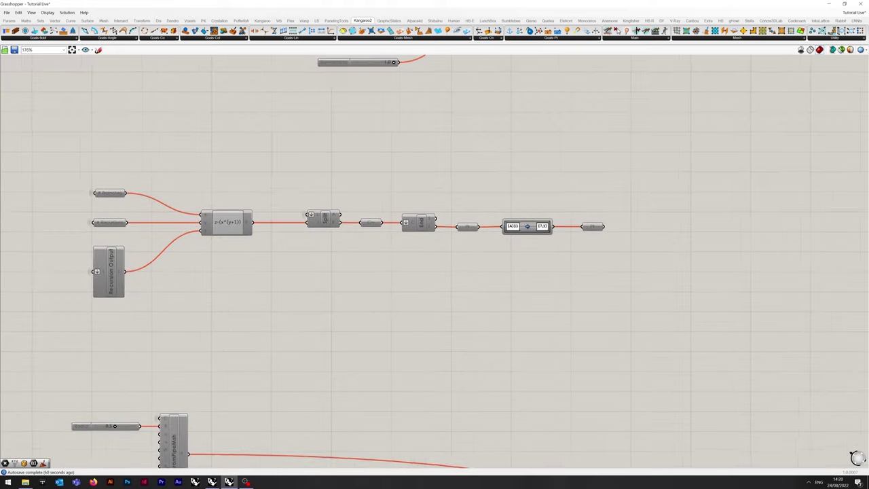
pyautogui.moveTo(290, 210); pyautogui.dragTo(280, 228, button='right')
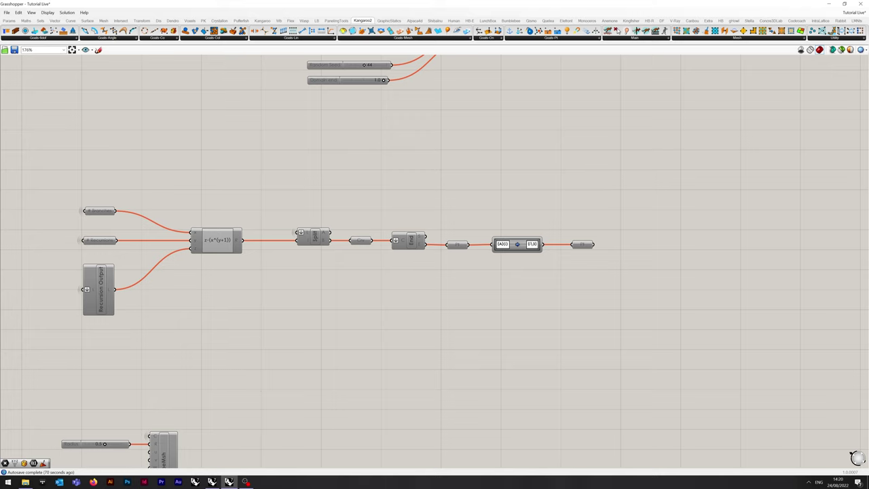
pyautogui.scroll(-6, 270, 349)
pyautogui.moveTo(271, 347); pyautogui.dragTo(275, 263, button='right')
pyautogui.scroll(3, 391, 361)
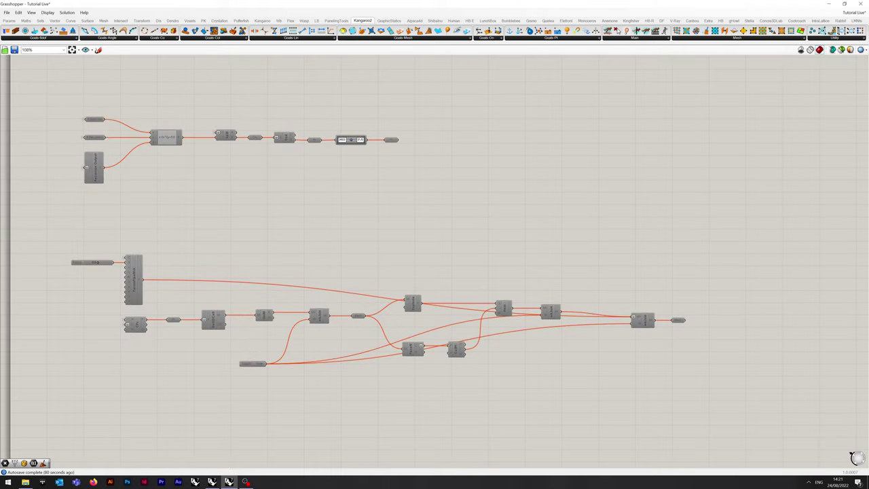
# Review the twelve tree variants' calculations, the woodland area check, the Kangaroo distribution and the tree placement and rotation groups
pyautogui.scroll(1, 381, 271)
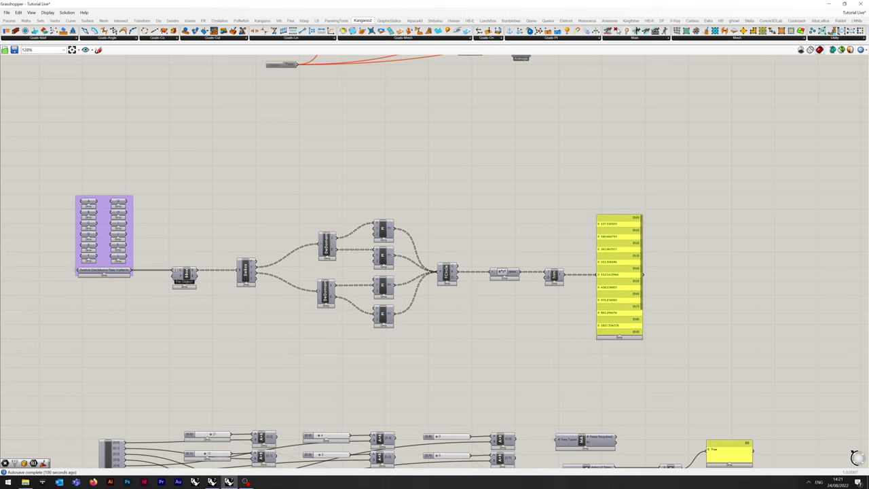
pyautogui.moveTo(448, 380); pyautogui.dragTo(438, 136, button='right')
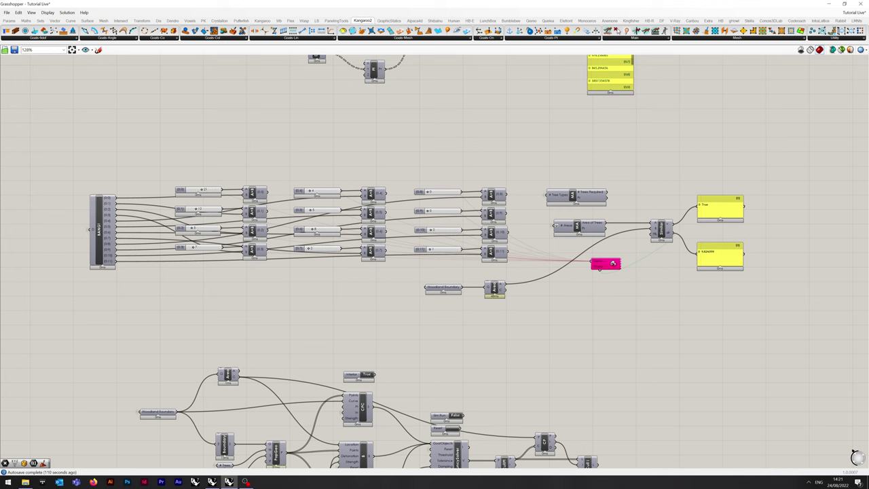
pyautogui.moveTo(434, 340); pyautogui.dragTo(471, 136, button='right')
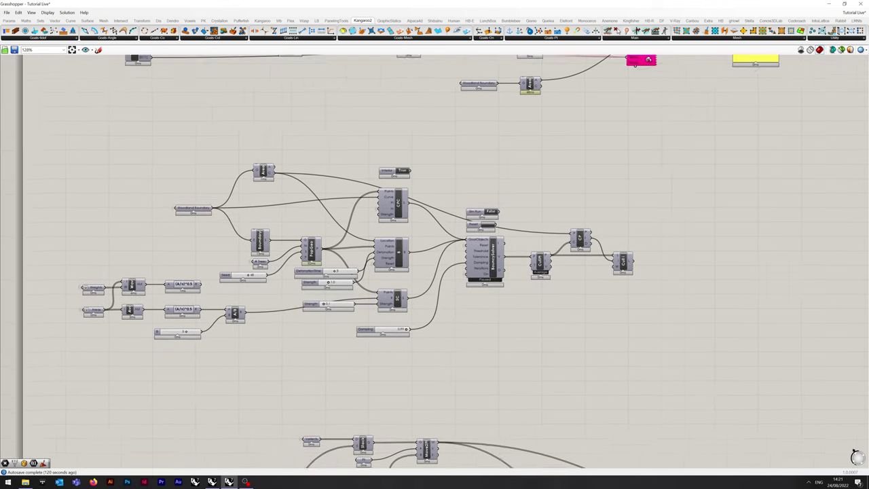
pyautogui.moveTo(470, 76); pyautogui.dragTo(484, 58, button='right')
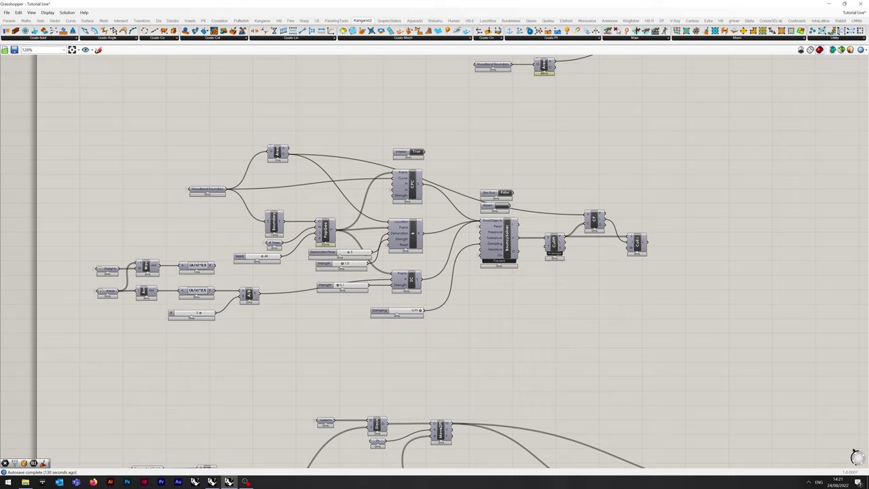
pyautogui.moveTo(434, 353); pyautogui.dragTo(332, 127, button='right')
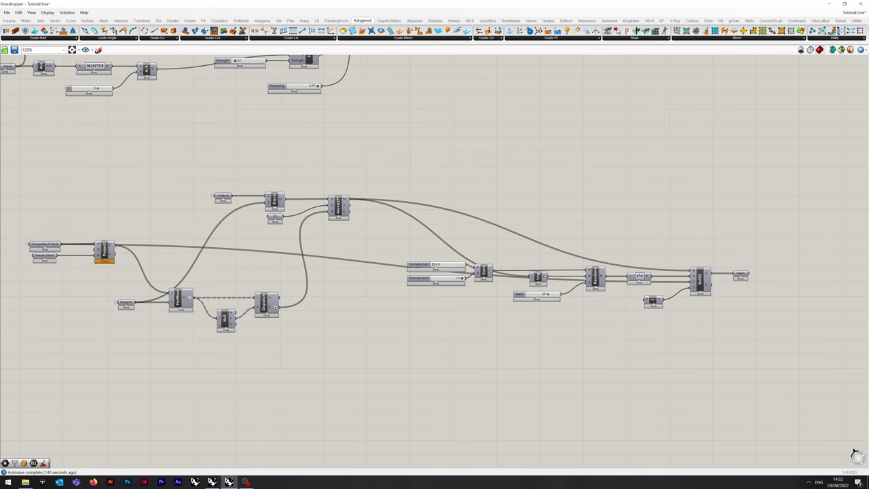
# Dock the Grasshopper window beside the Rhino viewport and save the definition
pyautogui.press('super+Left')
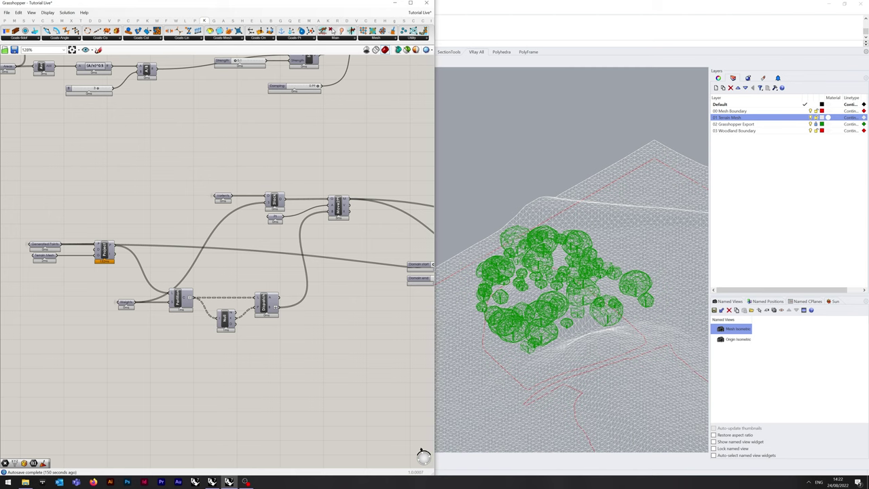
pyautogui.hotkey('ctrl', 's')
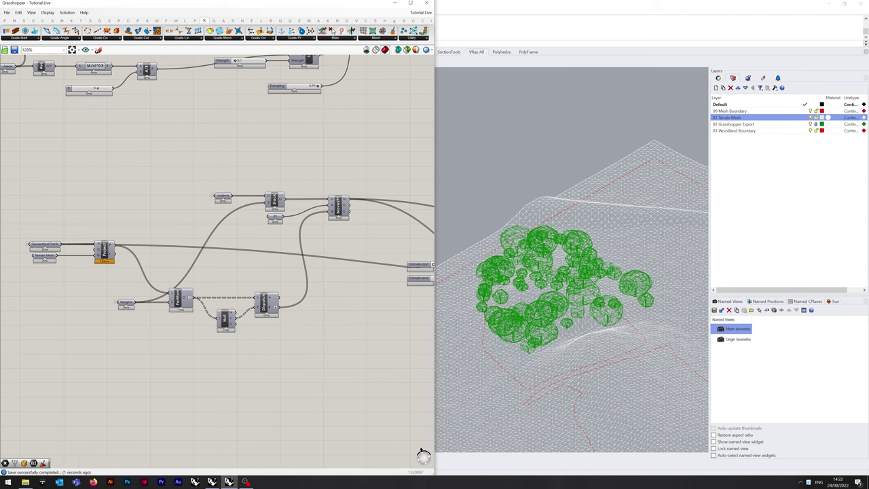